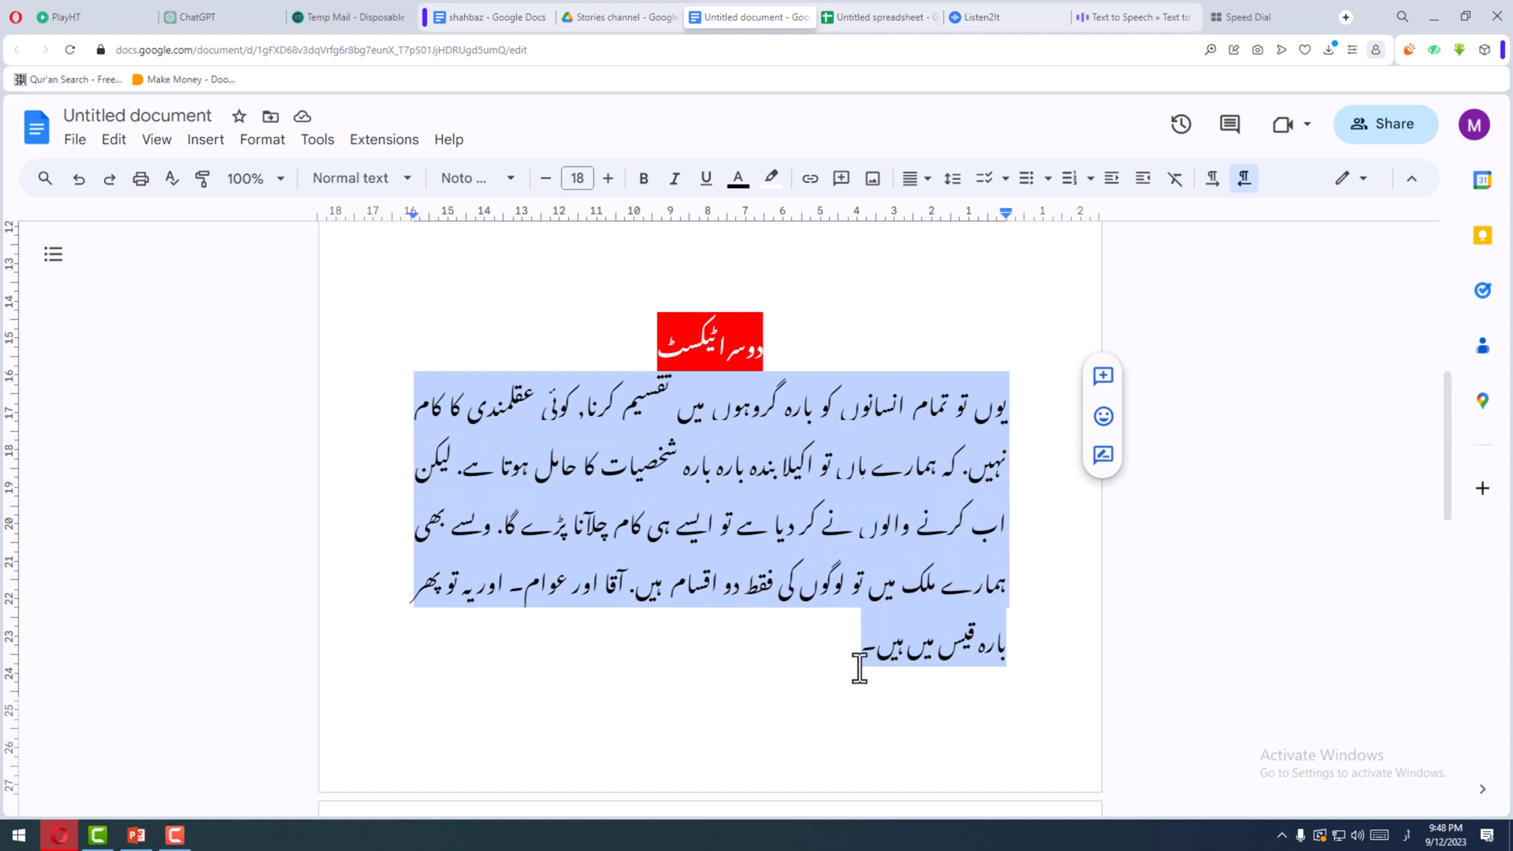
- Add blank lines below the end of the first Urdu paragraph, under the yellow heading
{"action": "scroll", "coordinate": [866, 654], "scroll_direction": "up", "scroll_amount": 7}
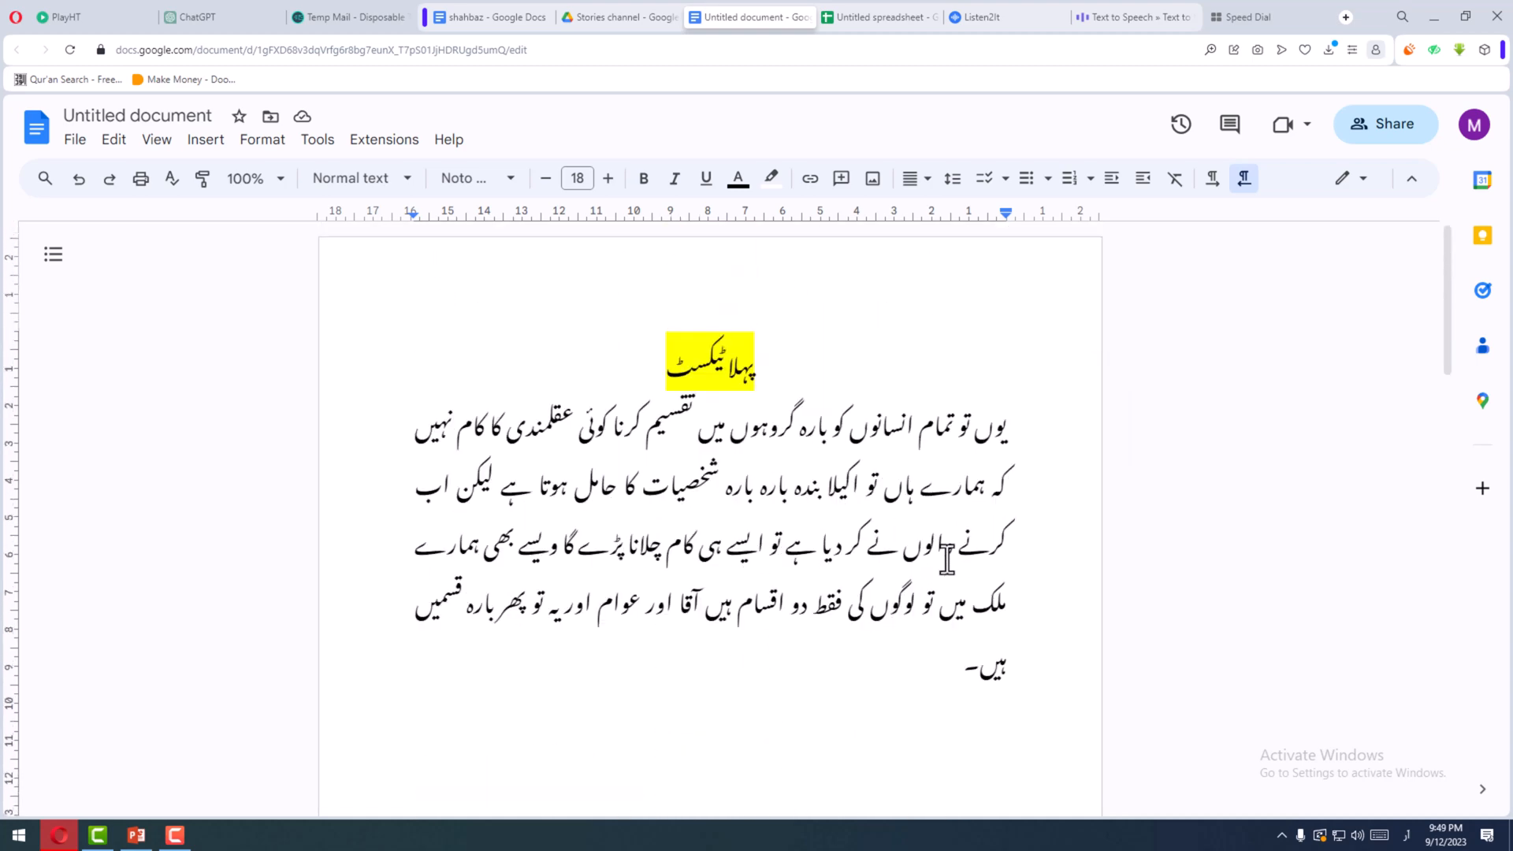
{"action": "left_click", "coordinate": [836, 679]}
{"action": "key", "text": "Return"}
{"action": "scroll", "coordinate": [841, 694], "scroll_direction": "down", "scroll_amount": 1}
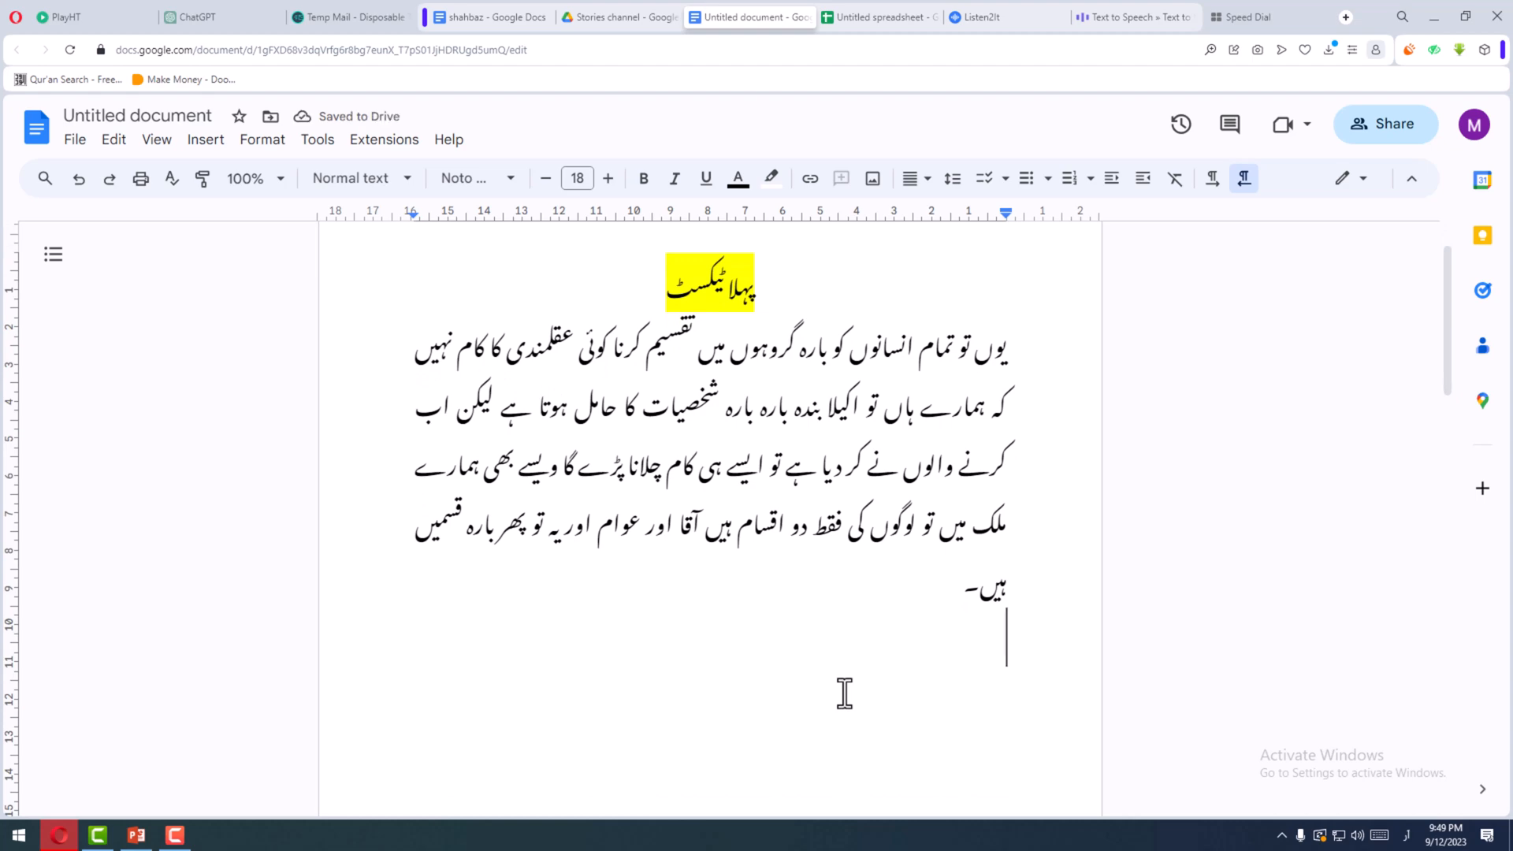
{"action": "scroll", "coordinate": [844, 693], "scroll_direction": "up", "scroll_amount": 4, "text": "ctrl"}
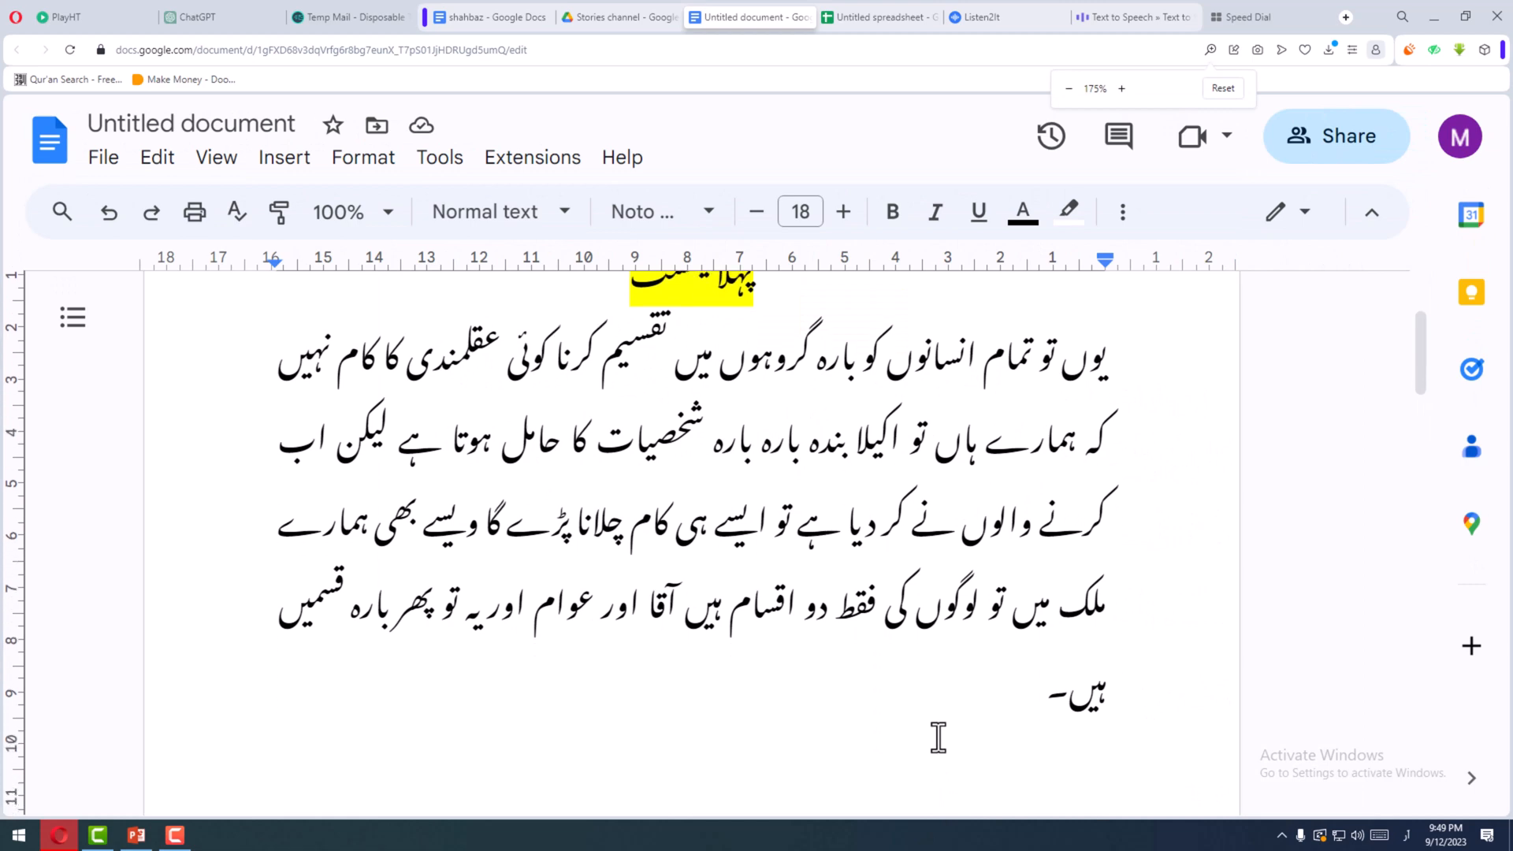
{"action": "scroll", "coordinate": [937, 736], "scroll_direction": "down", "scroll_amount": 2}
{"action": "key", "text": "Return"}
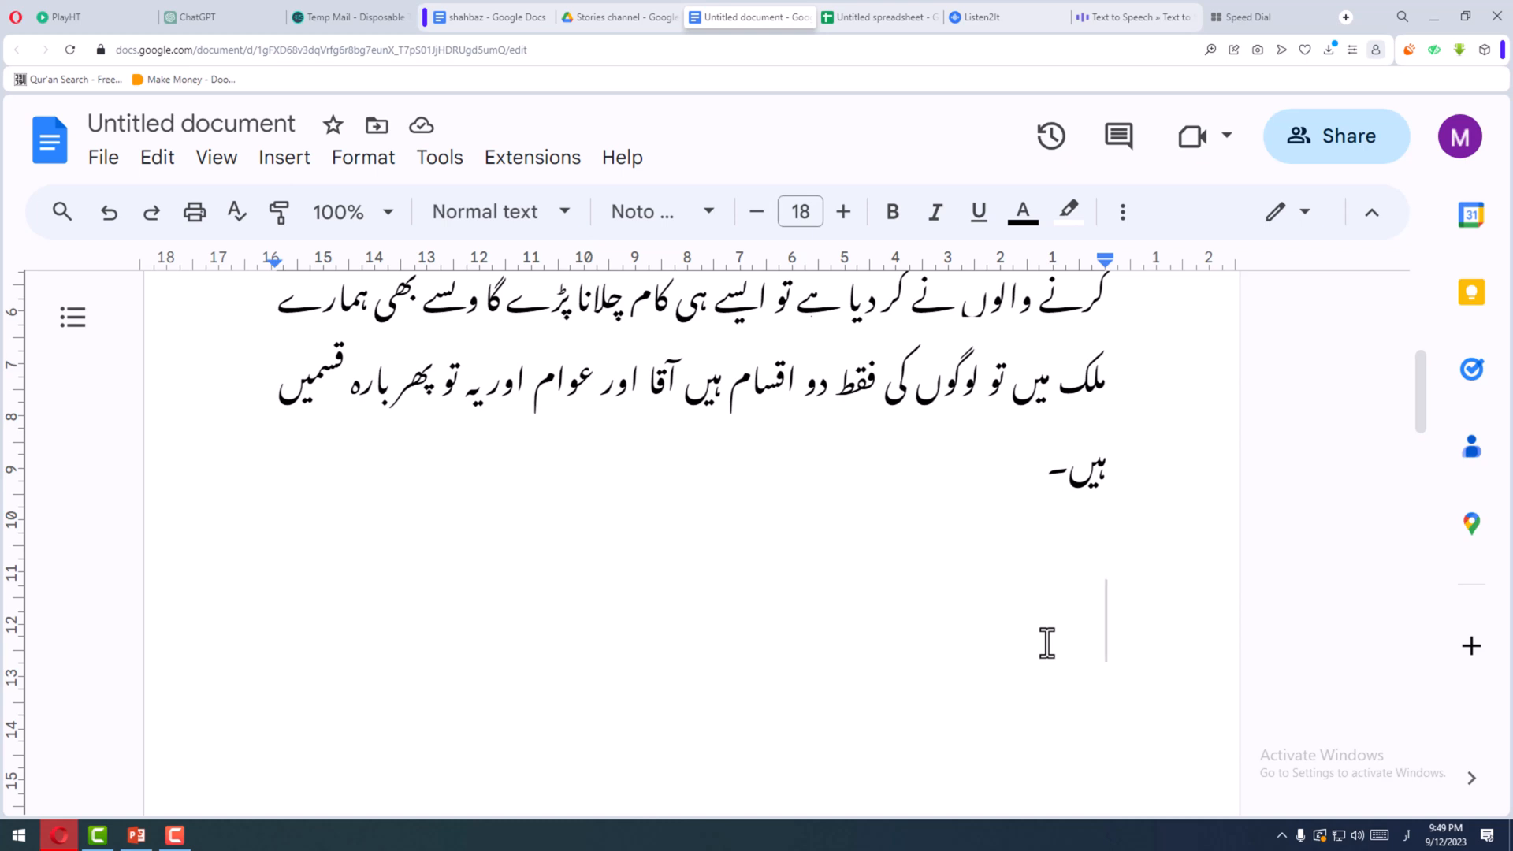
- Review the punctuation of the first text, checking its closing full stop and its opening lines
{"action": "left_click_drag", "start_coordinate": [1044, 476], "coordinate": [1063, 482]}
{"action": "left_click", "coordinate": [1044, 477]}
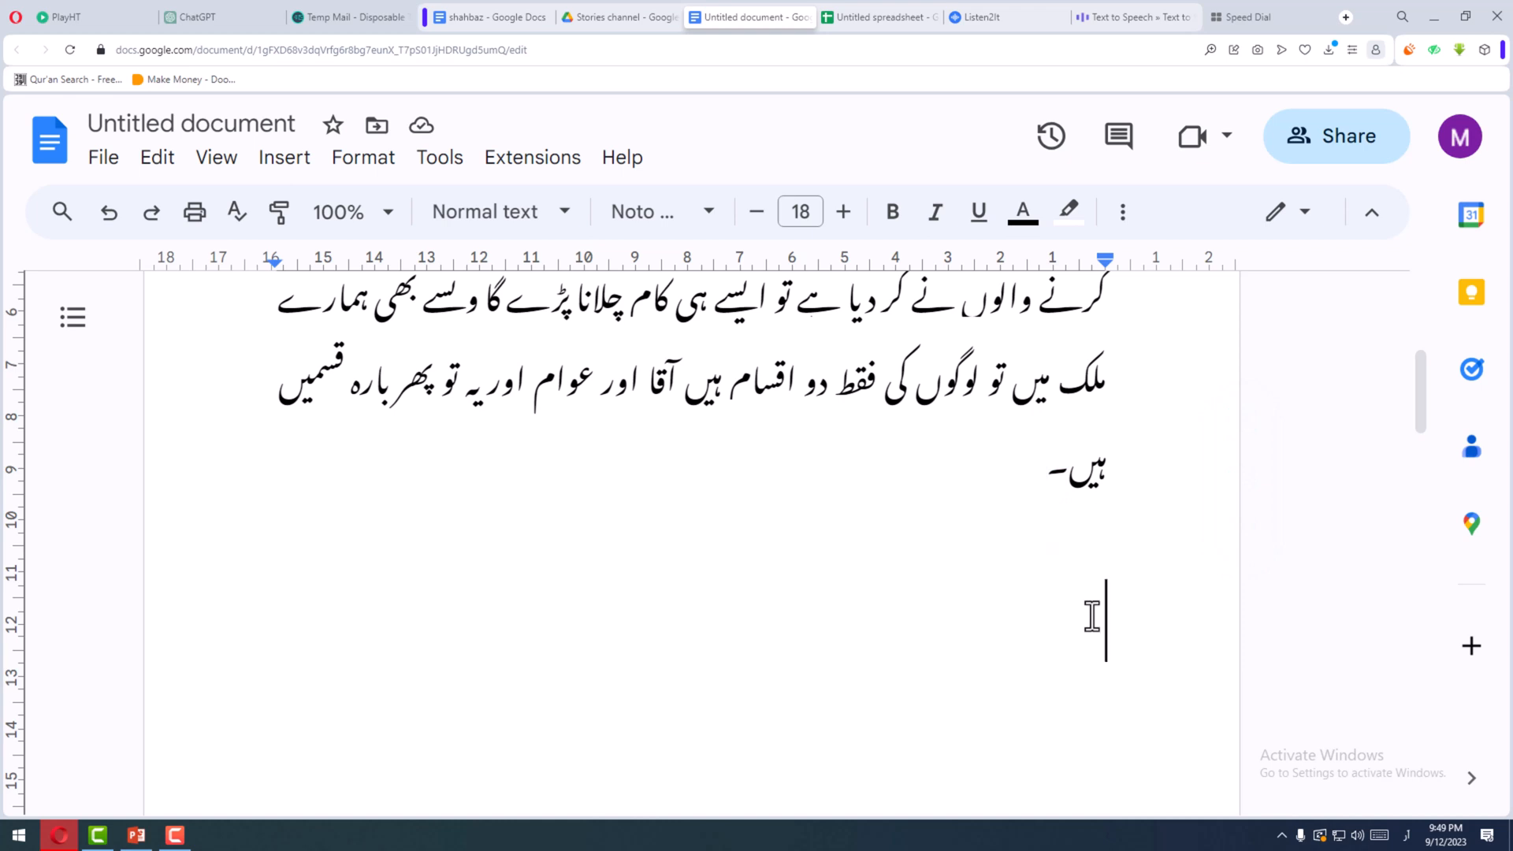
{"action": "scroll", "coordinate": [1020, 524], "scroll_direction": "up", "scroll_amount": 3}
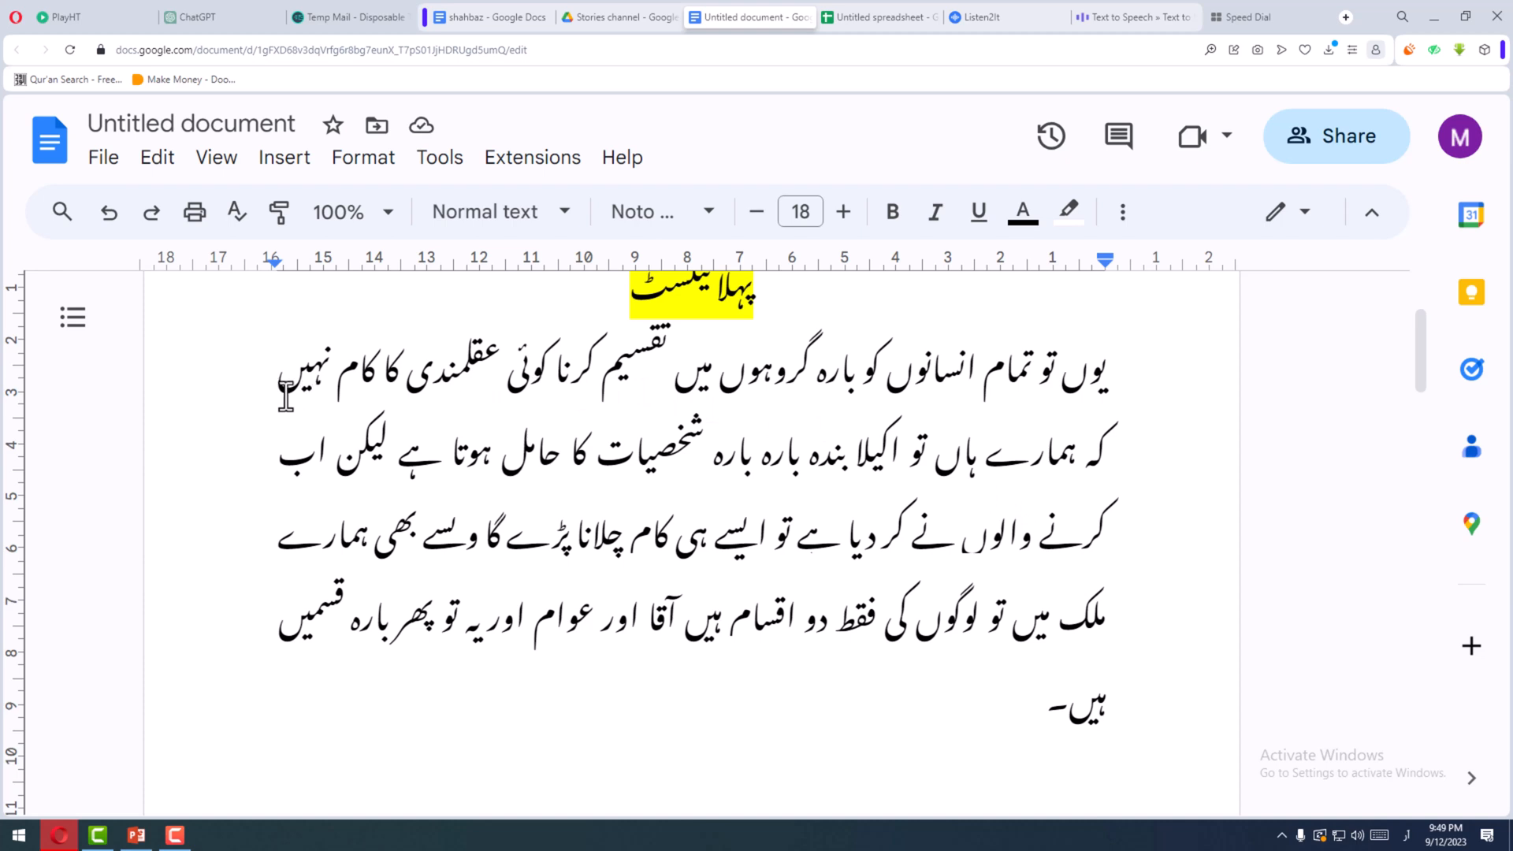
{"action": "left_click", "coordinate": [1115, 382]}
{"action": "left_click", "coordinate": [402, 457]}
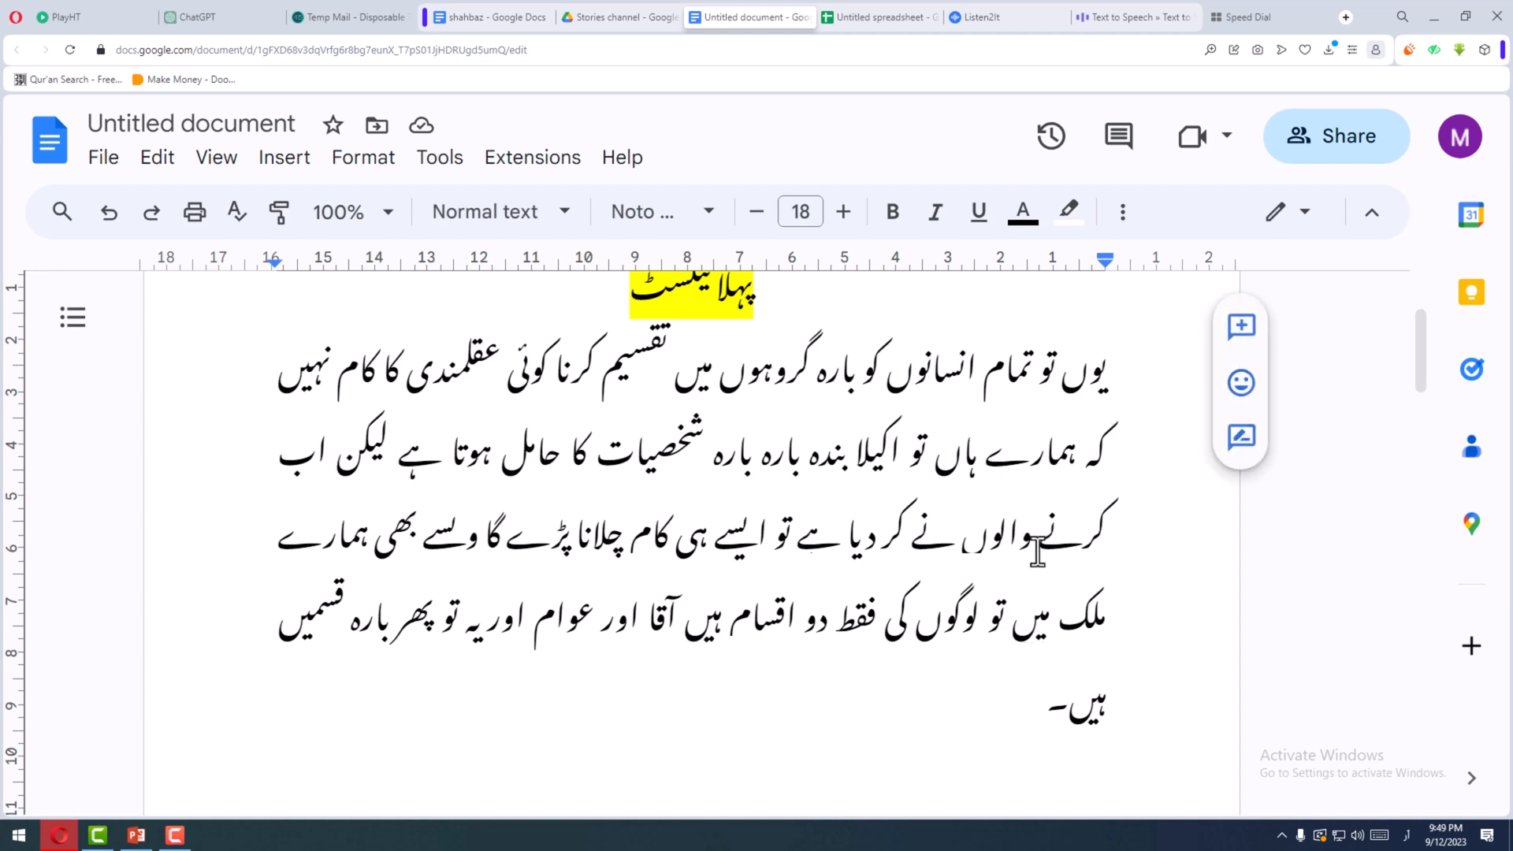
- Examine the comma in the first line of the second text and the phrases on either side of it
{"action": "scroll", "coordinate": [1059, 554], "scroll_direction": "down", "scroll_amount": 6}
{"action": "scroll", "coordinate": [1060, 553], "scroll_direction": "down", "scroll_amount": 4}
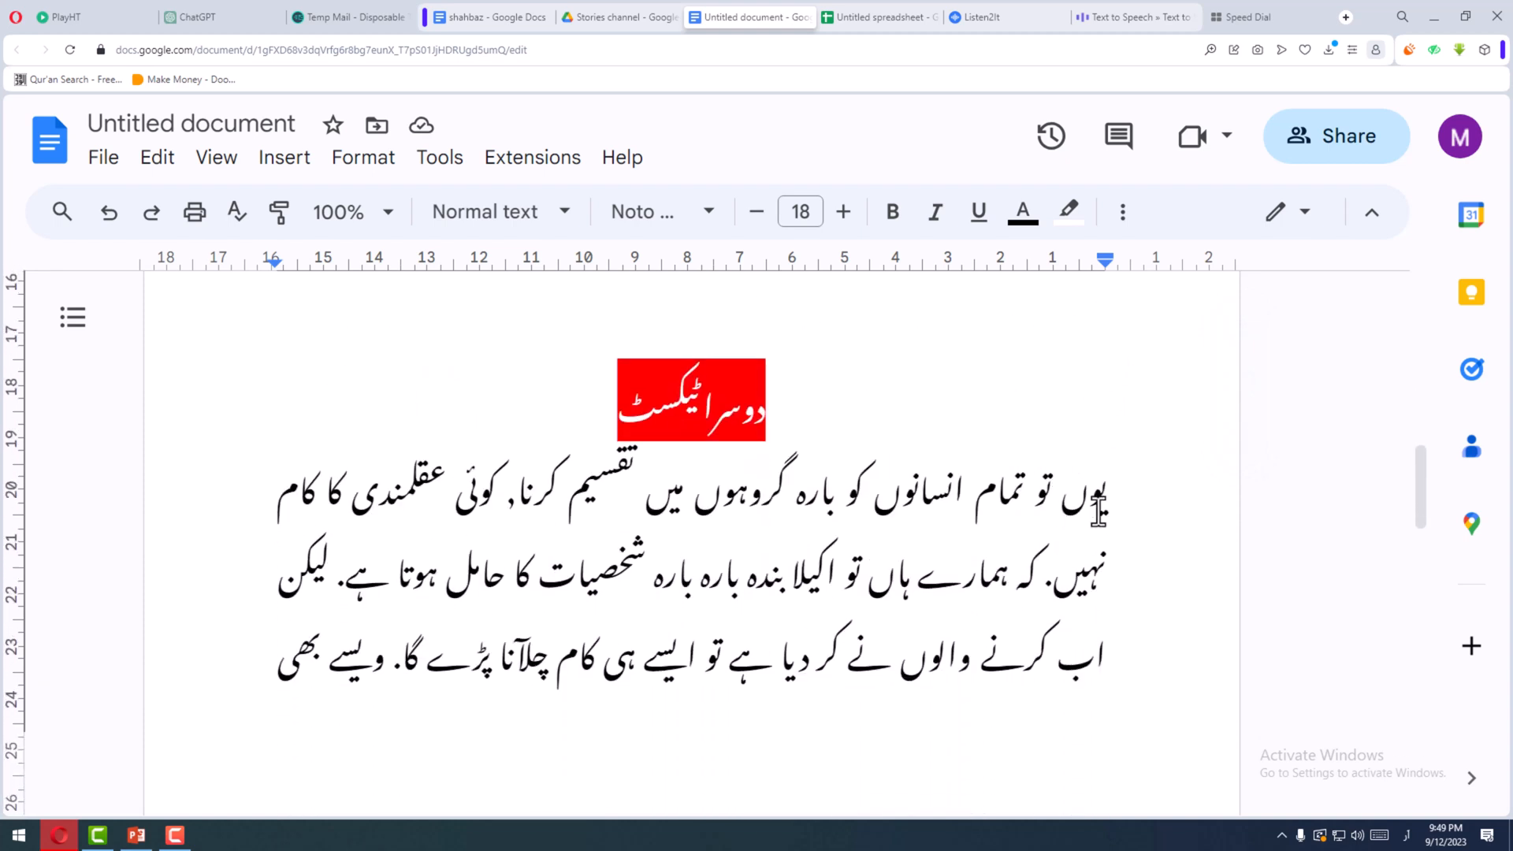
{"action": "left_click_drag", "start_coordinate": [997, 511], "coordinate": [834, 512]}
{"action": "left_click", "coordinate": [624, 493]}
{"action": "left_click_drag", "start_coordinate": [509, 504], "coordinate": [519, 506]}
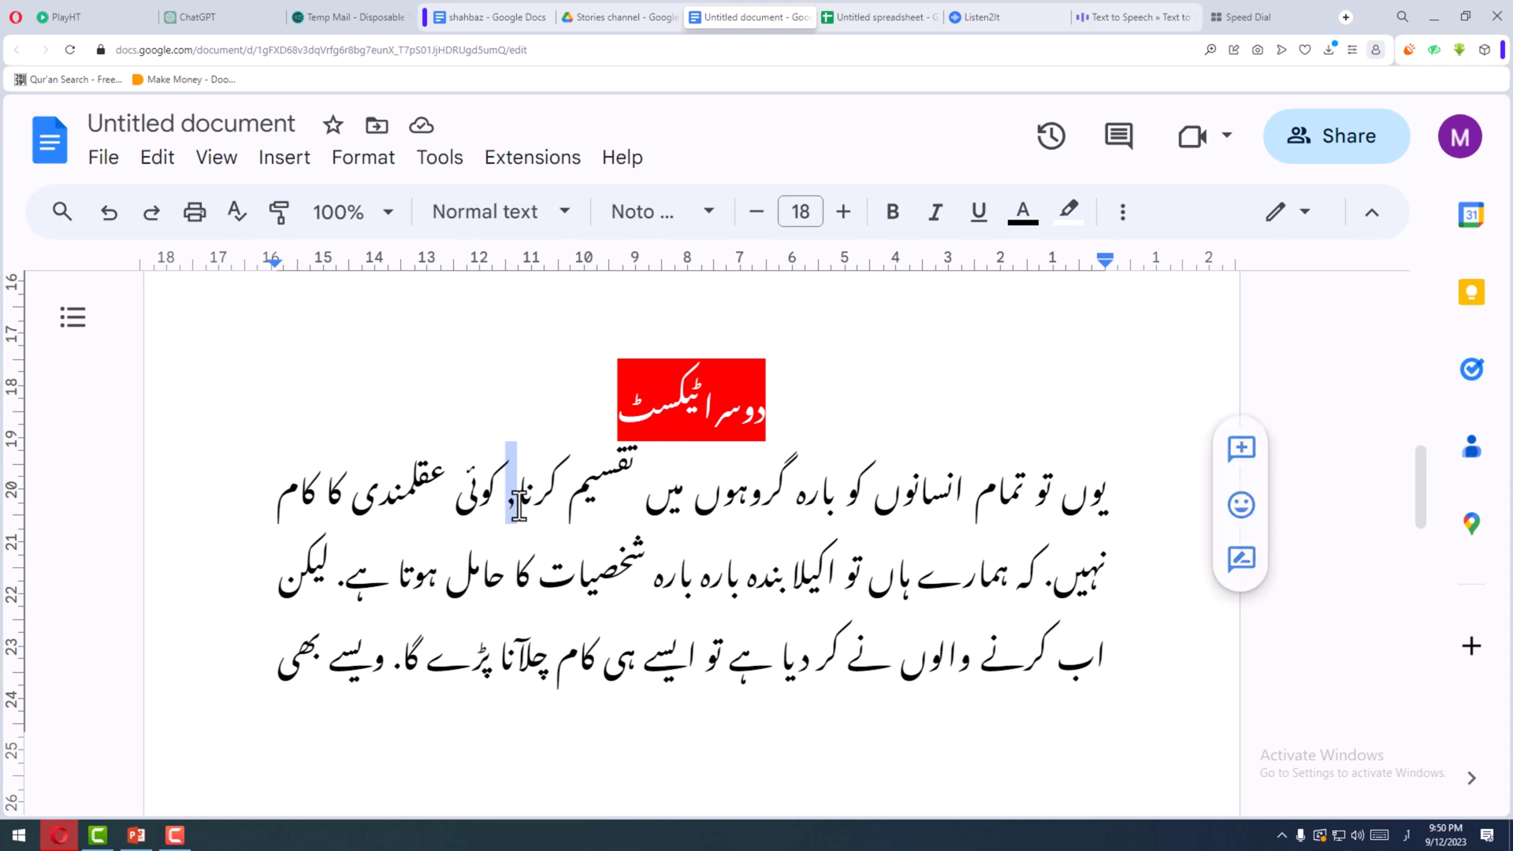
{"action": "left_click", "coordinate": [518, 506]}
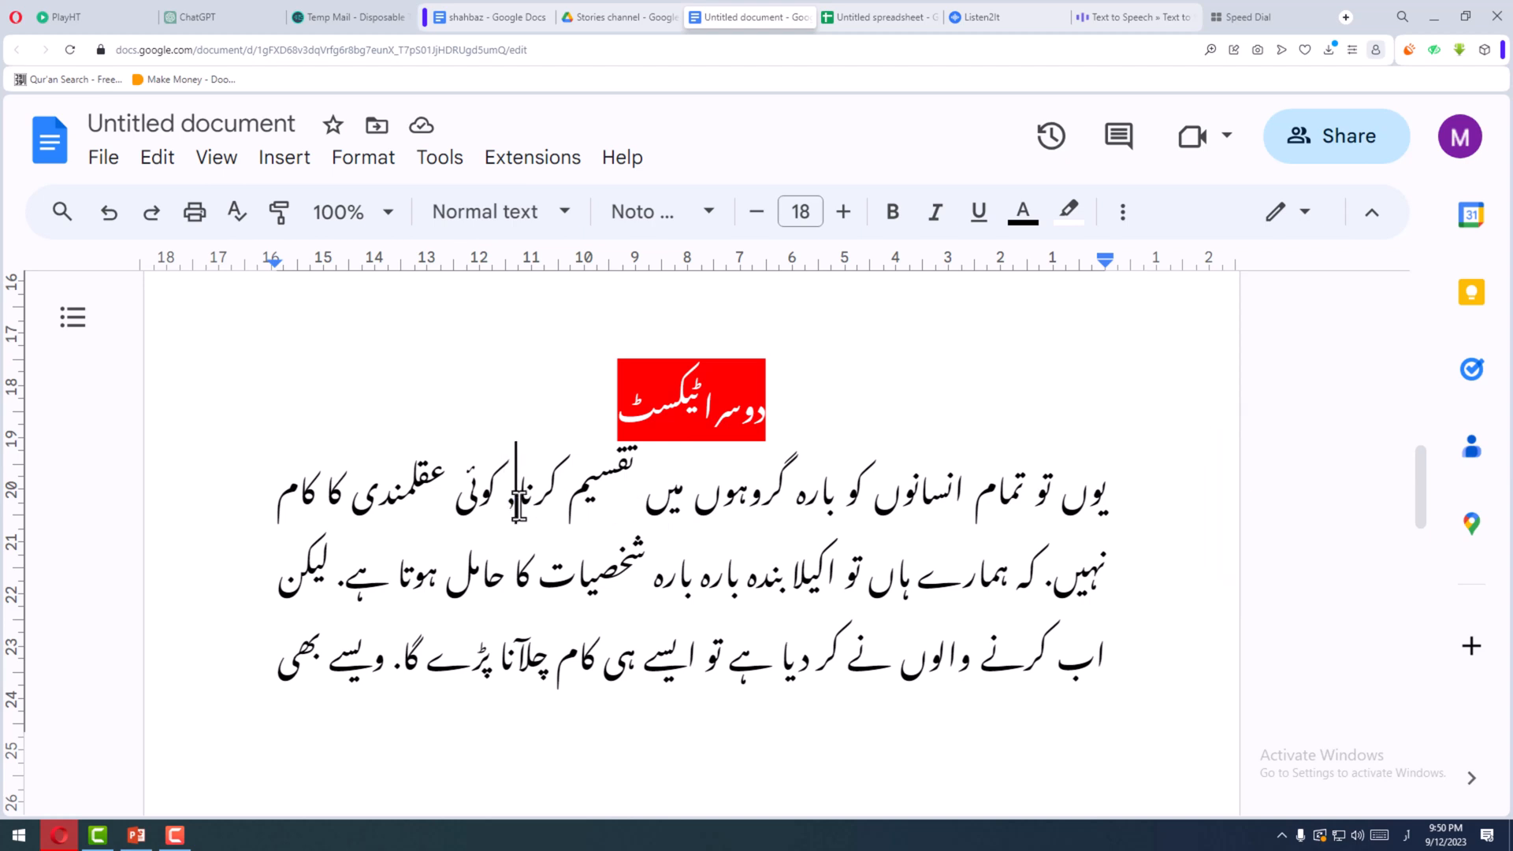
{"action": "left_click_drag", "start_coordinate": [1141, 513], "coordinate": [263, 506]}
{"action": "left_click", "coordinate": [508, 505]}
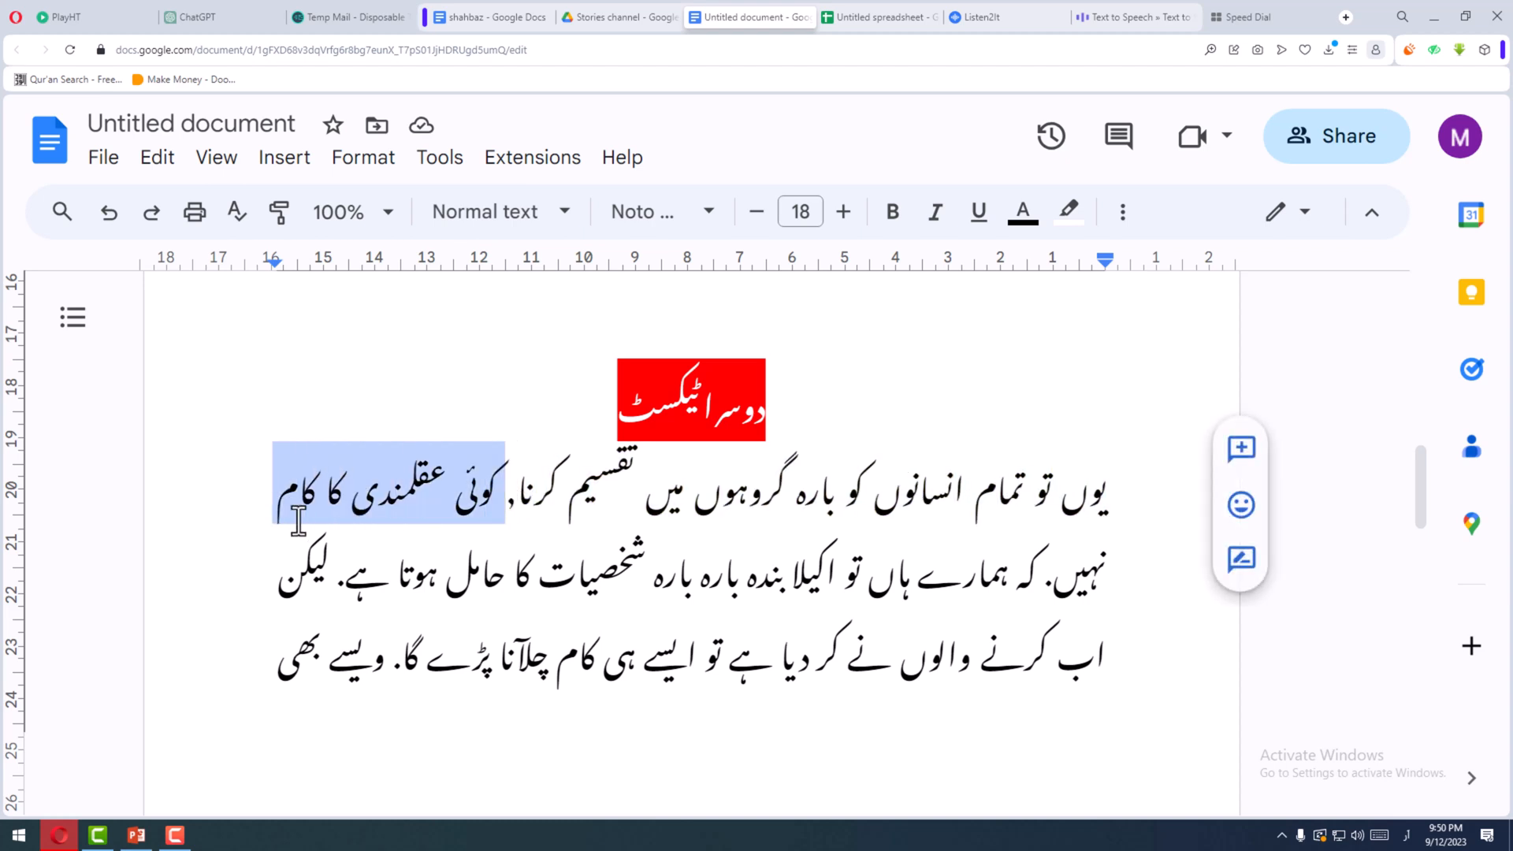
- Examine the full stops in the second line of the second text and the sentence between them
{"action": "left_click_drag", "start_coordinate": [1054, 584], "coordinate": [1044, 584]}
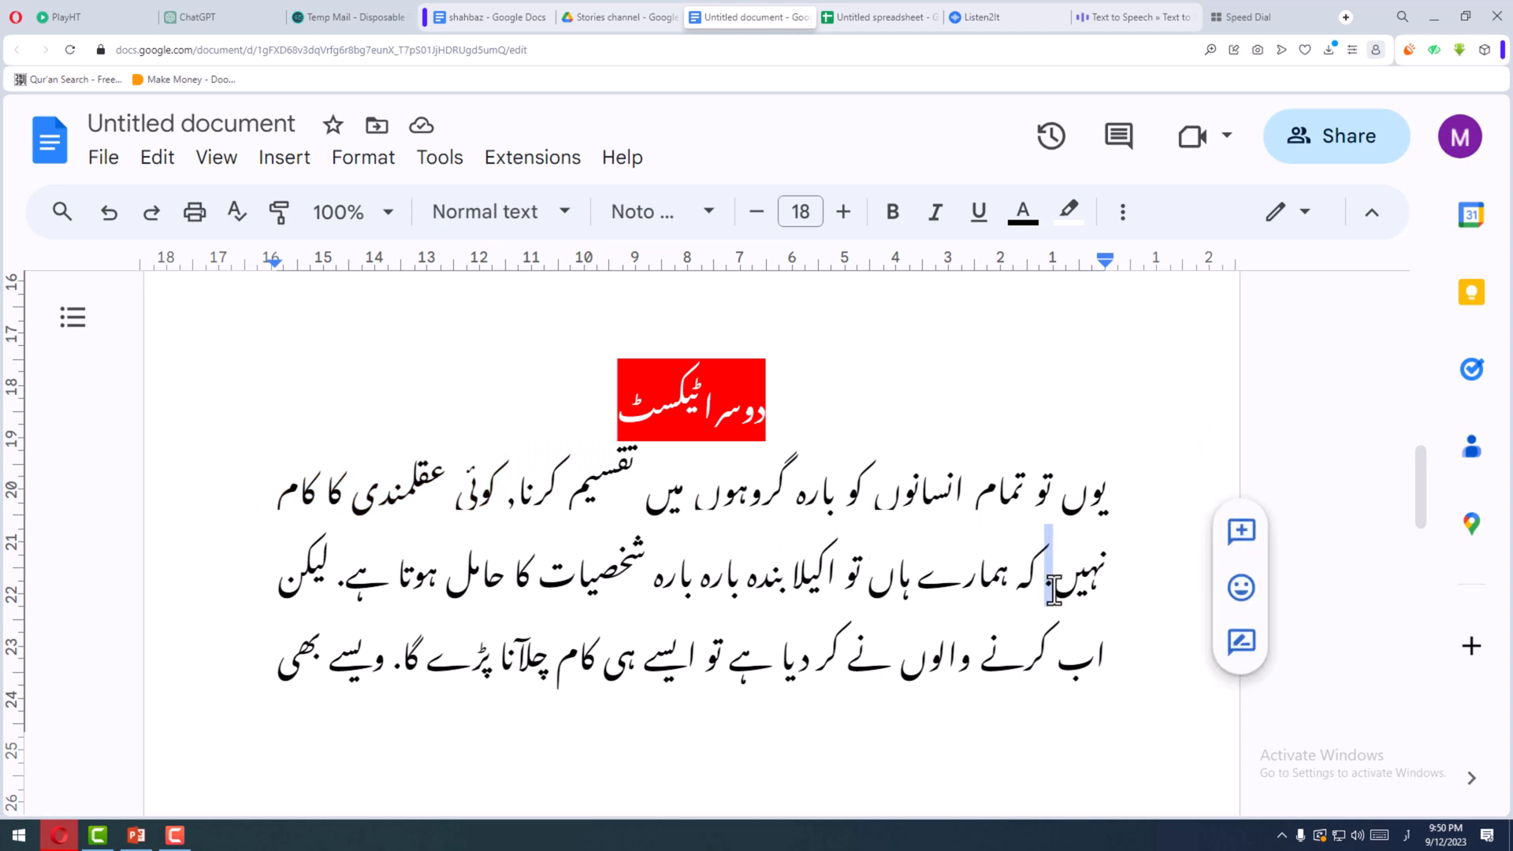
{"action": "left_click", "coordinate": [1048, 591]}
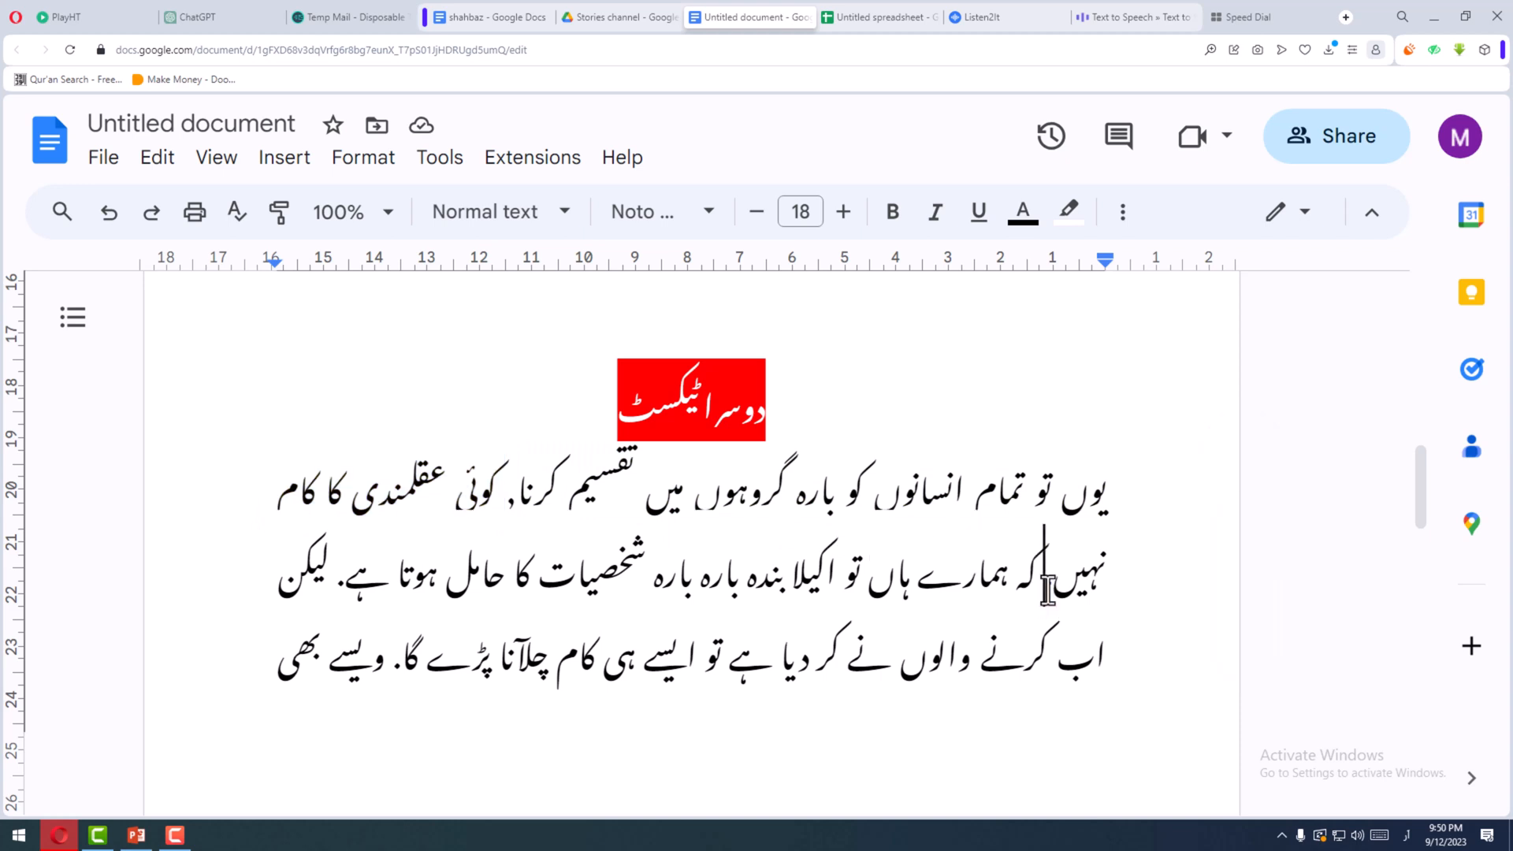
{"action": "left_click_drag", "start_coordinate": [1038, 586], "coordinate": [397, 591]}
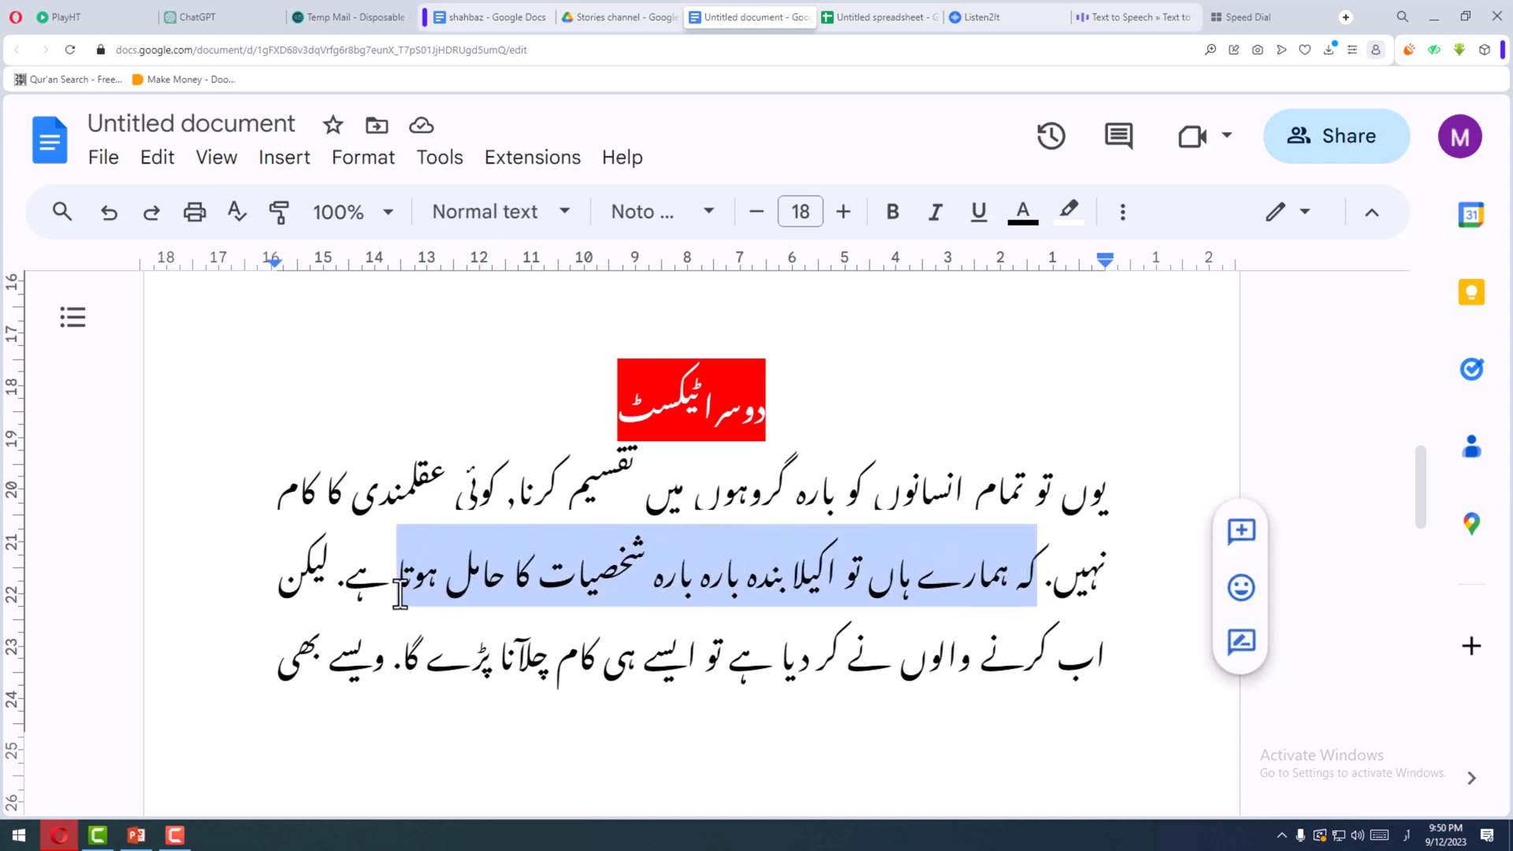
{"action": "left_click", "coordinate": [337, 587]}
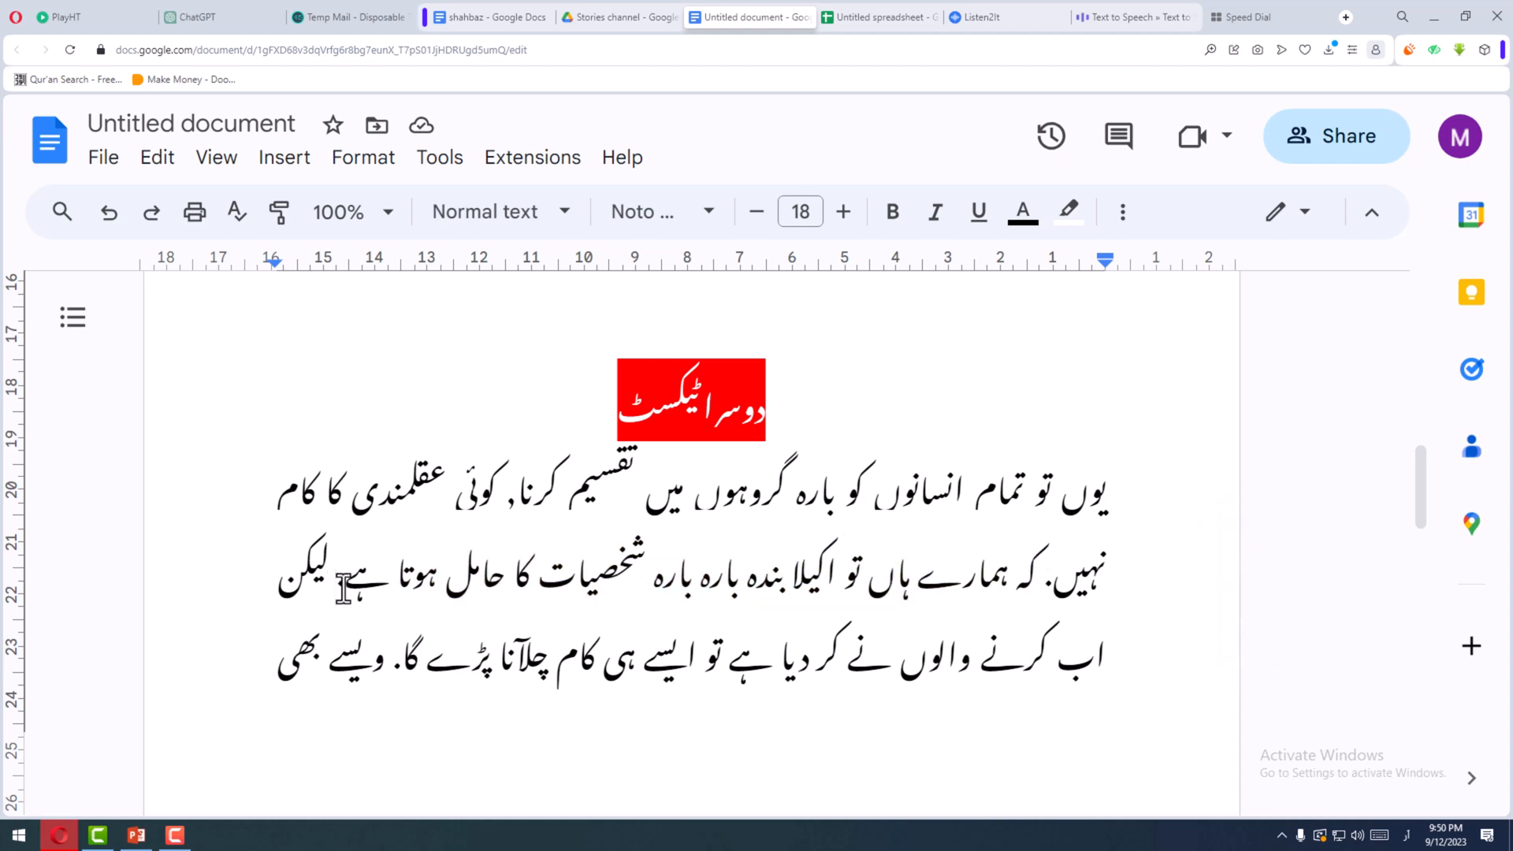
{"action": "type", "text": "."}
{"action": "left_click_drag", "start_coordinate": [323, 585], "coordinate": [291, 582]}
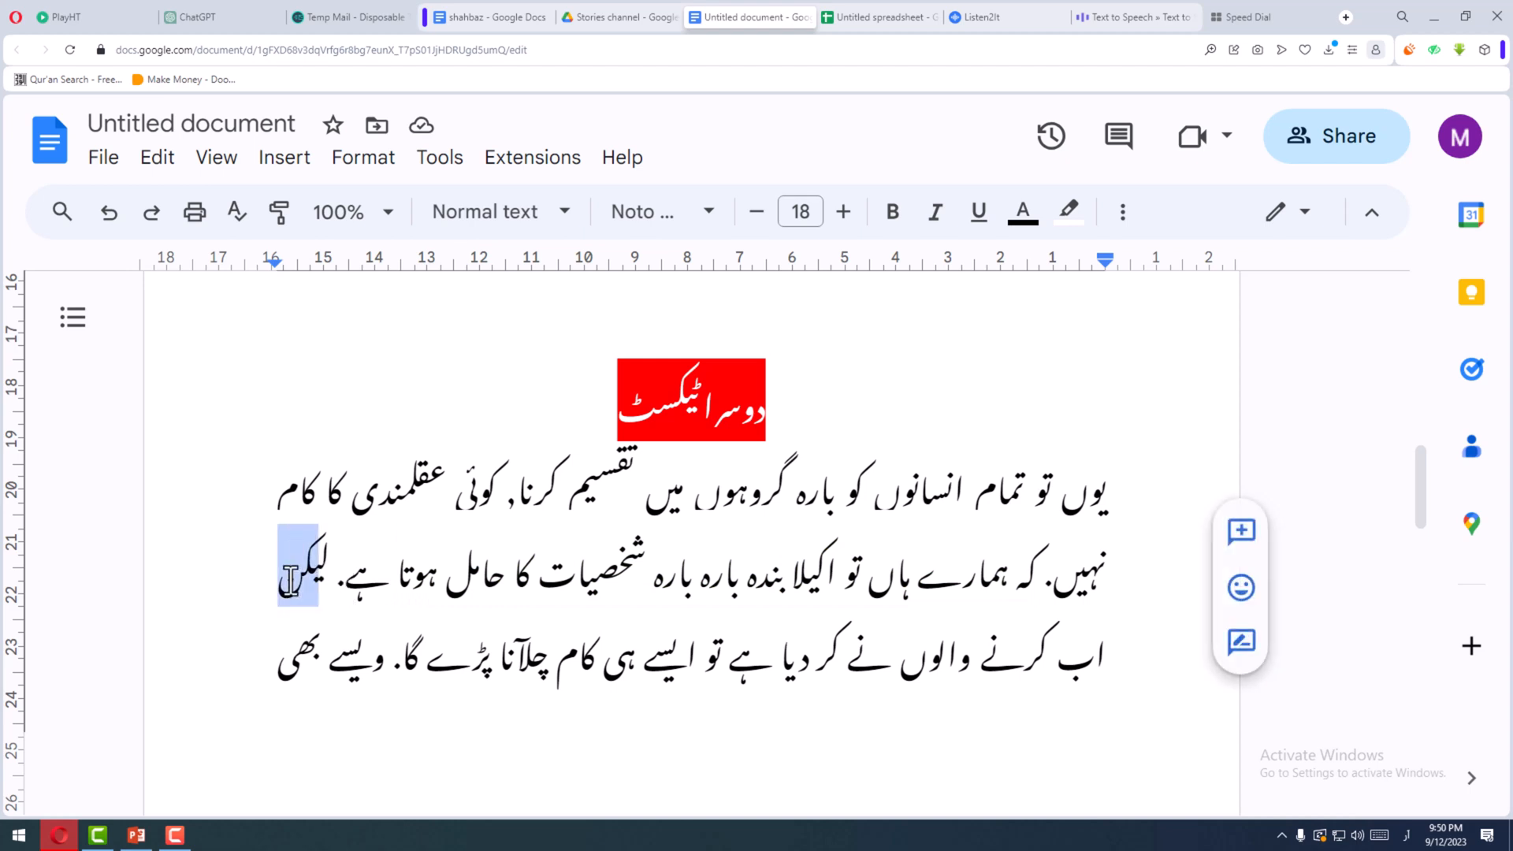
{"action": "left_click", "coordinate": [730, 679]}
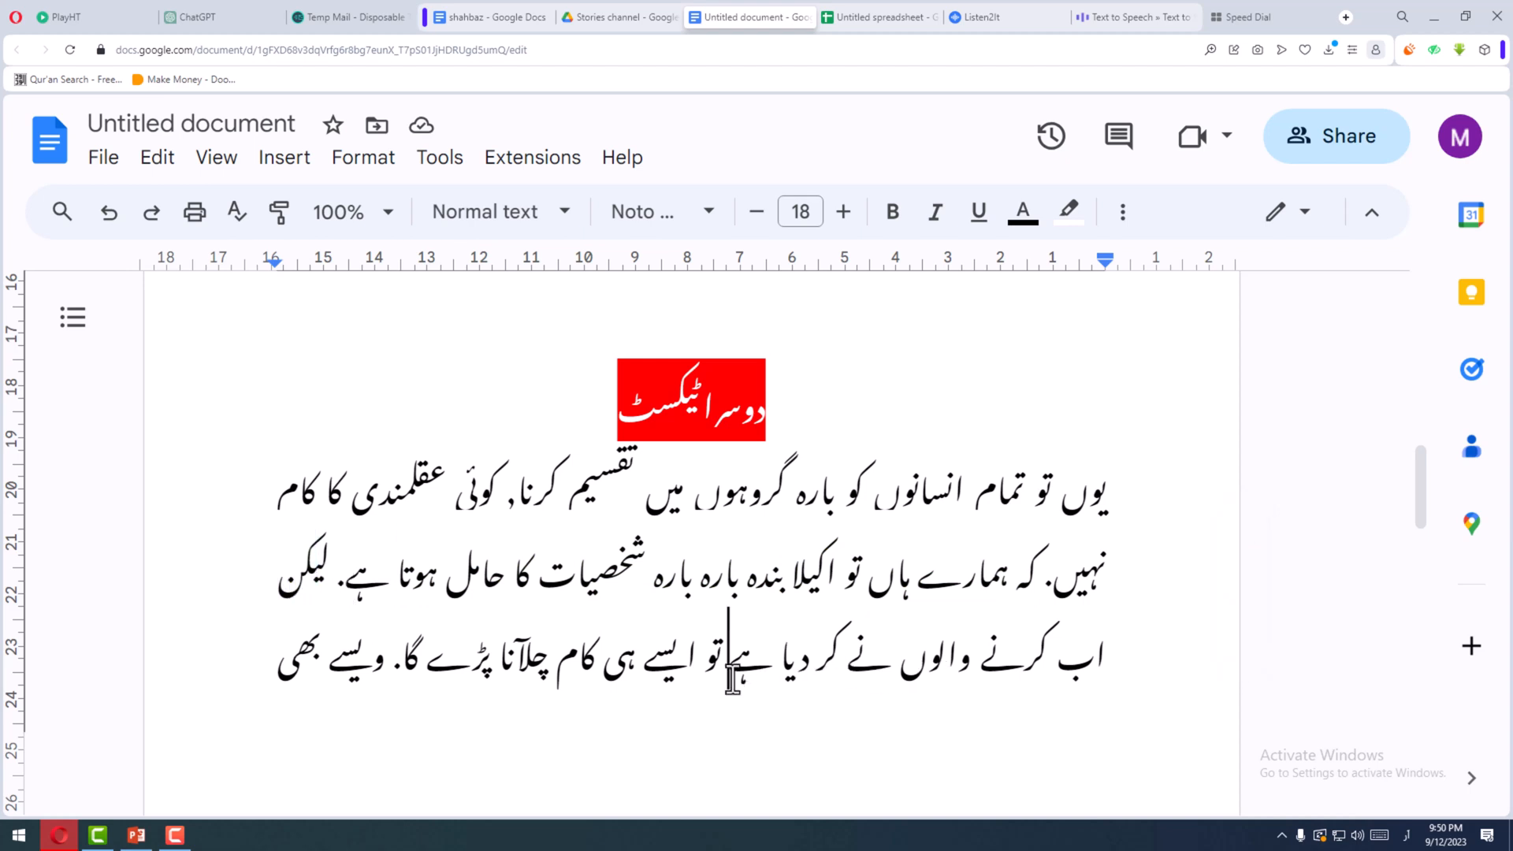
- Compare the punctuation in the third line of the second text with the same passage in the first text
{"action": "scroll", "coordinate": [523, 650], "scroll_direction": "up", "scroll_amount": 1}
{"action": "scroll", "coordinate": [528, 642], "scroll_direction": "down", "scroll_amount": 1}
{"action": "left_click", "coordinate": [516, 670]}
{"action": "left_click", "coordinate": [394, 672]}
{"action": "type", "text": "."}
{"action": "scroll", "coordinate": [489, 717], "scroll_direction": "up", "scroll_amount": 3}
{"action": "scroll", "coordinate": [516, 713], "scroll_direction": "up", "scroll_amount": 15}
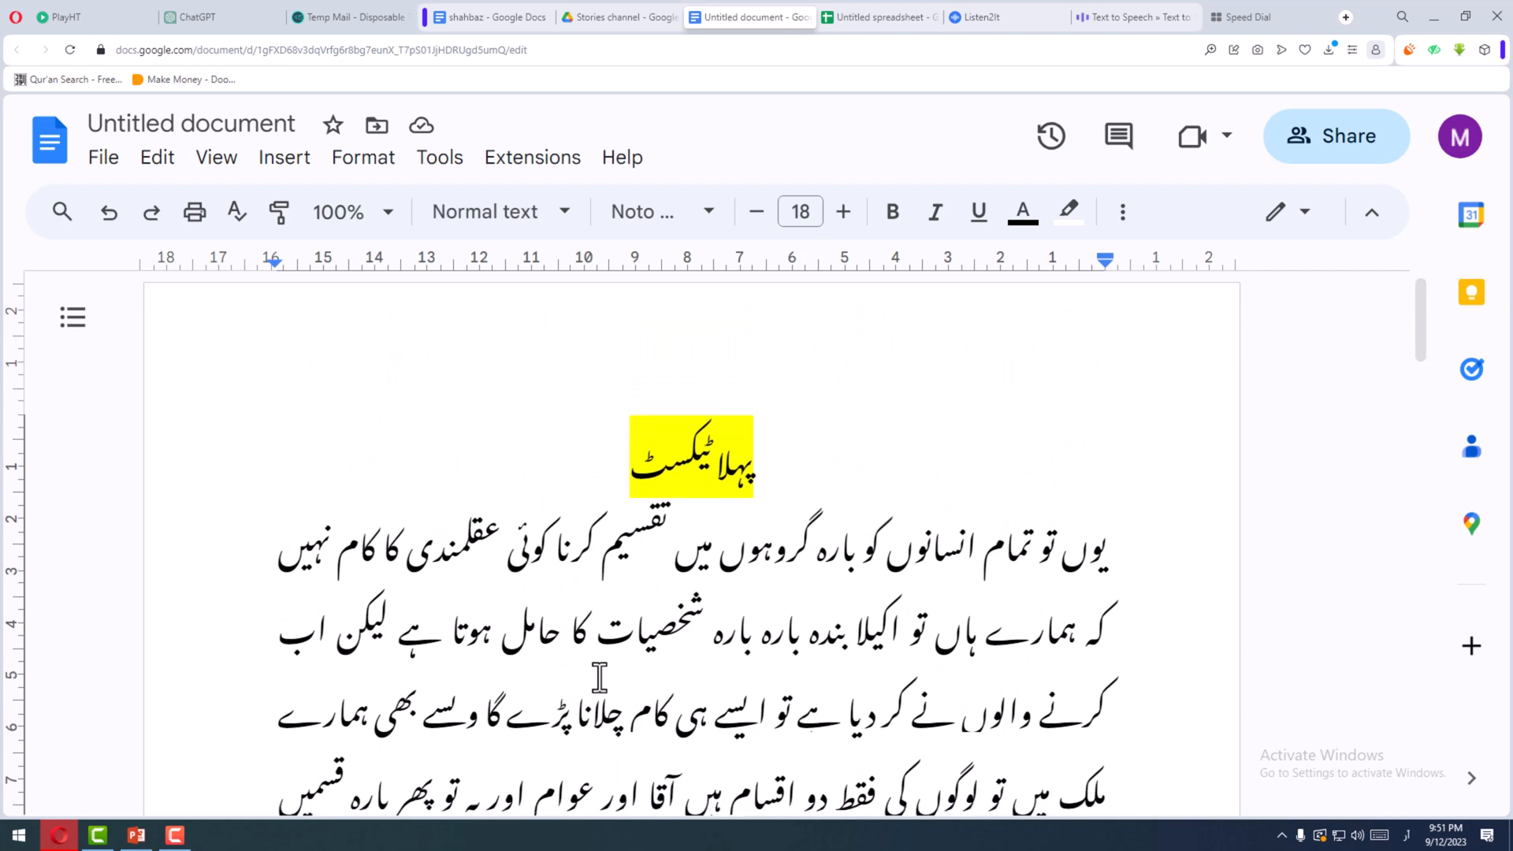
{"action": "scroll", "coordinate": [599, 677], "scroll_direction": "down", "scroll_amount": 2}
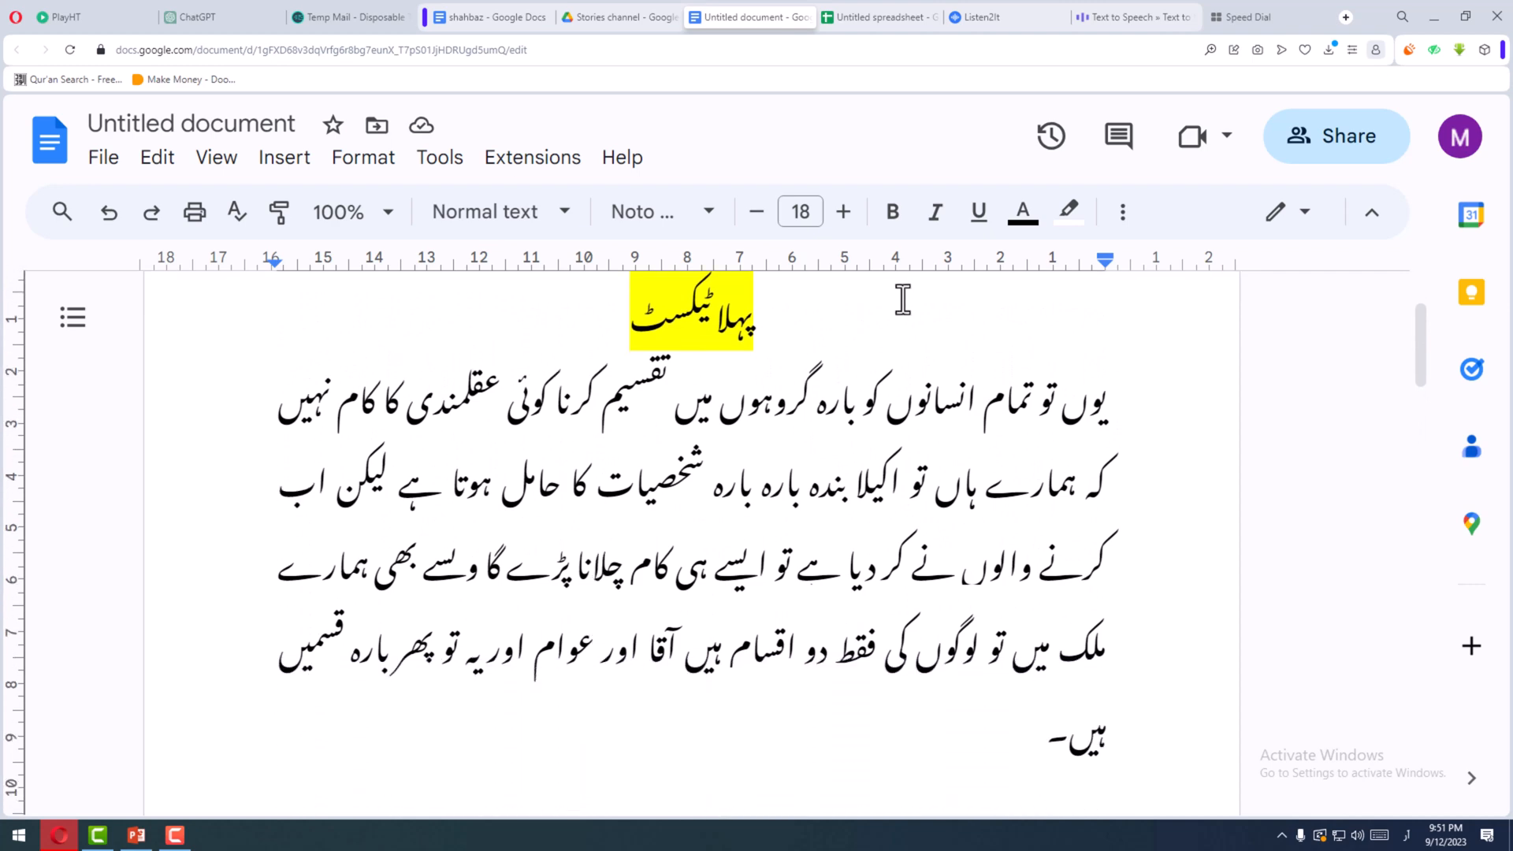
- Switch to Listen2It and delete the 65-word audio block from the untitled audio
{"action": "left_click", "coordinate": [990, 17]}
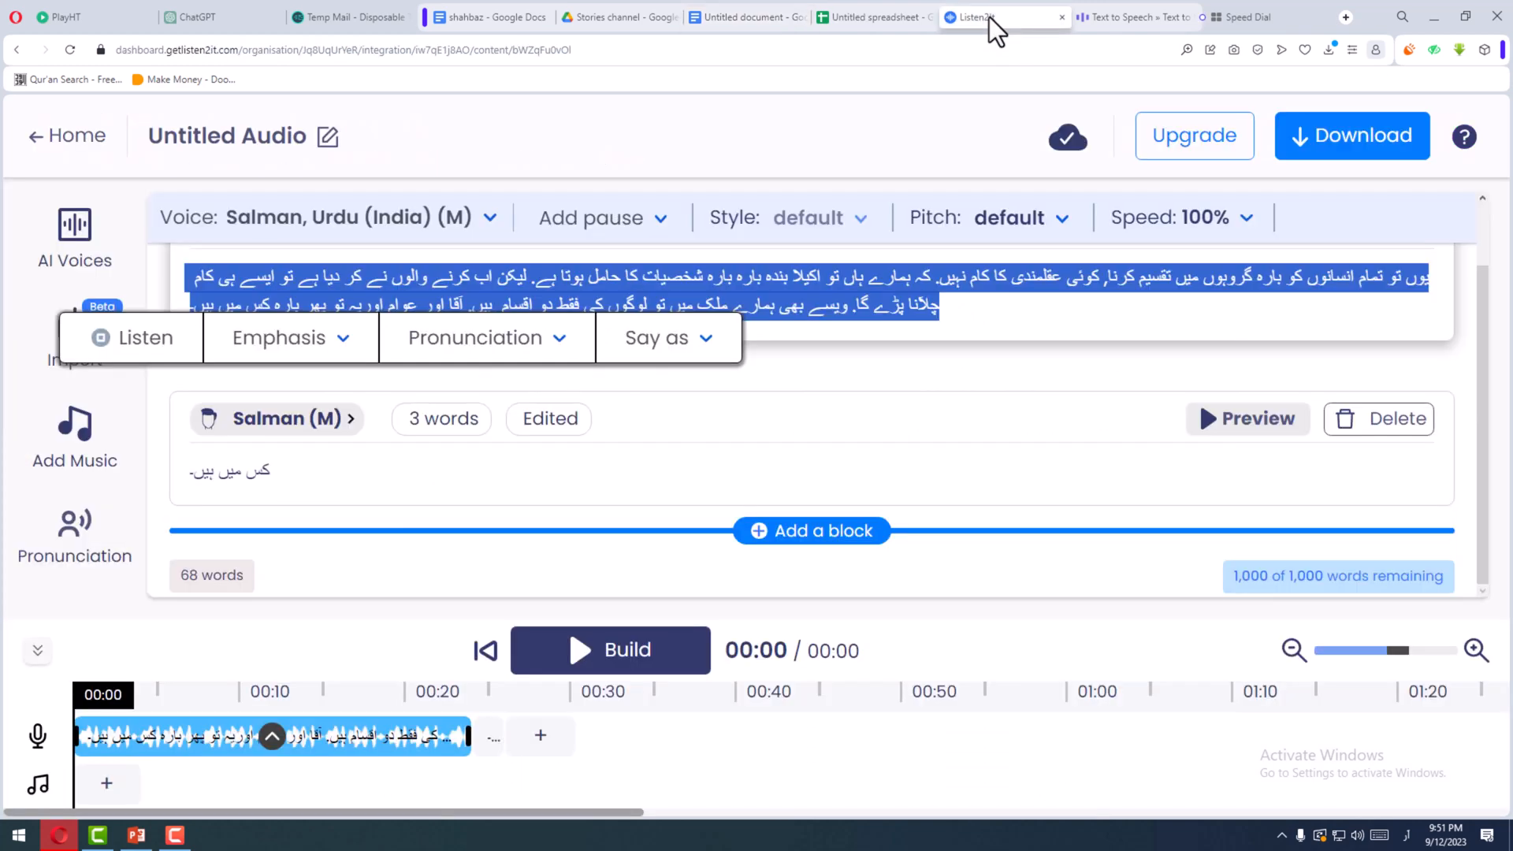
{"action": "scroll", "coordinate": [461, 299], "scroll_direction": "up", "scroll_amount": 2}
{"action": "left_click", "coordinate": [1308, 364]}
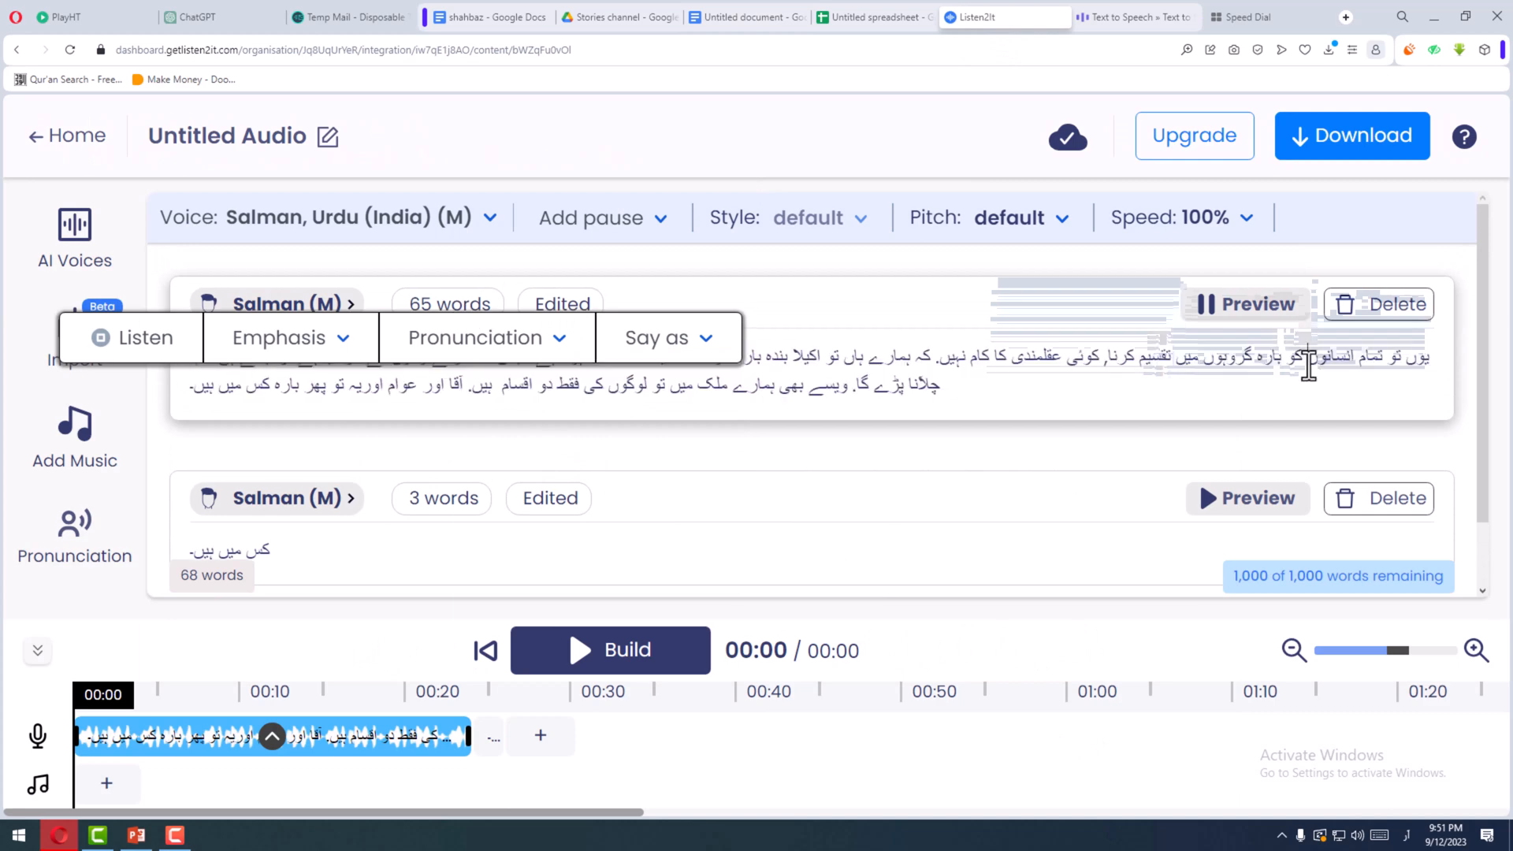
{"action": "triple_click", "coordinate": [1308, 365]}
{"action": "left_click", "coordinate": [1375, 306]}
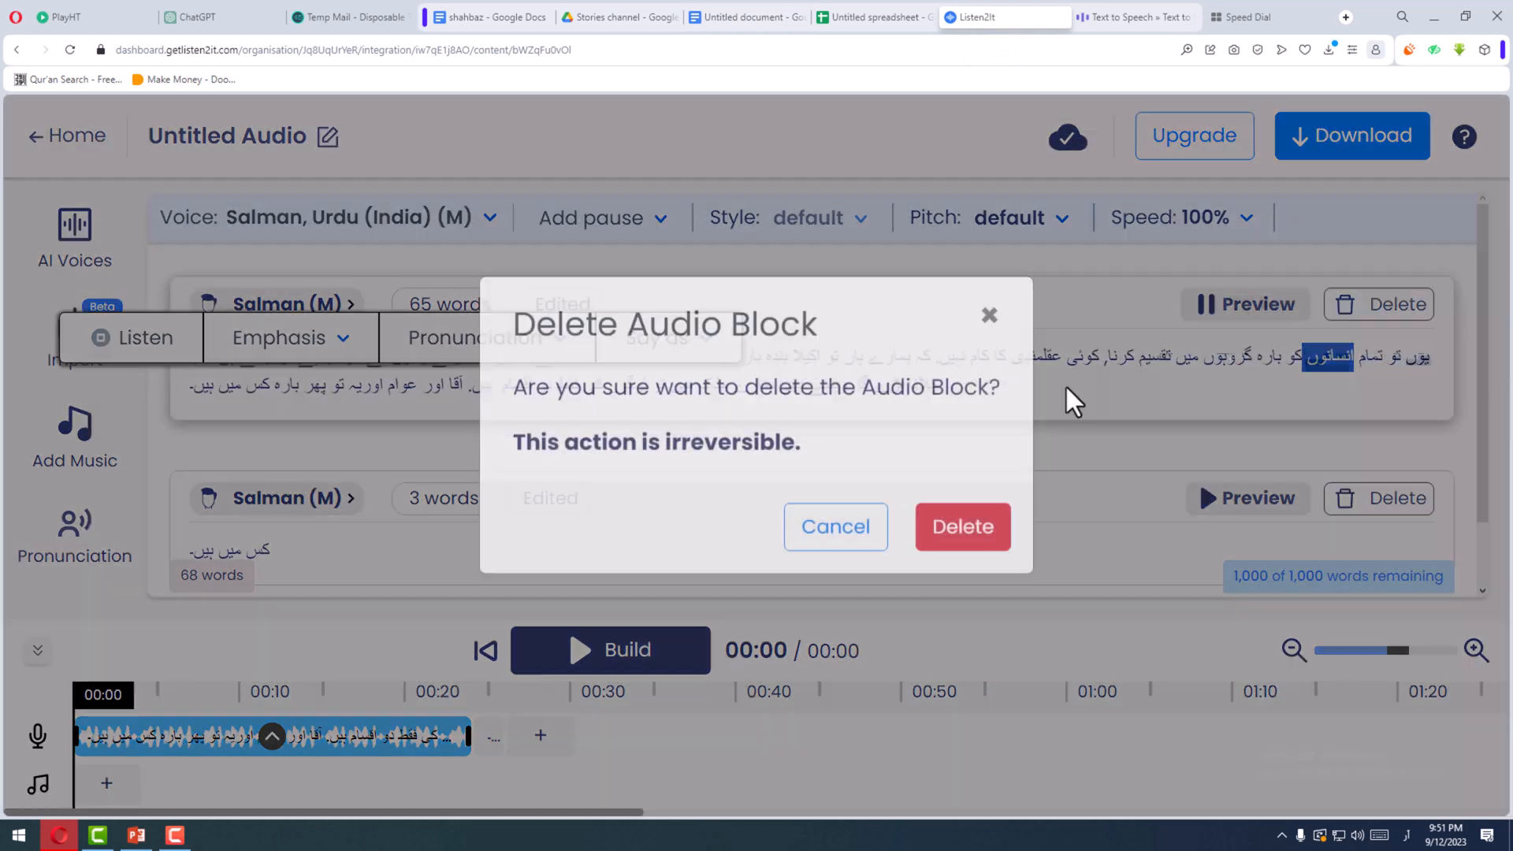
{"action": "left_click", "coordinate": [958, 566]}
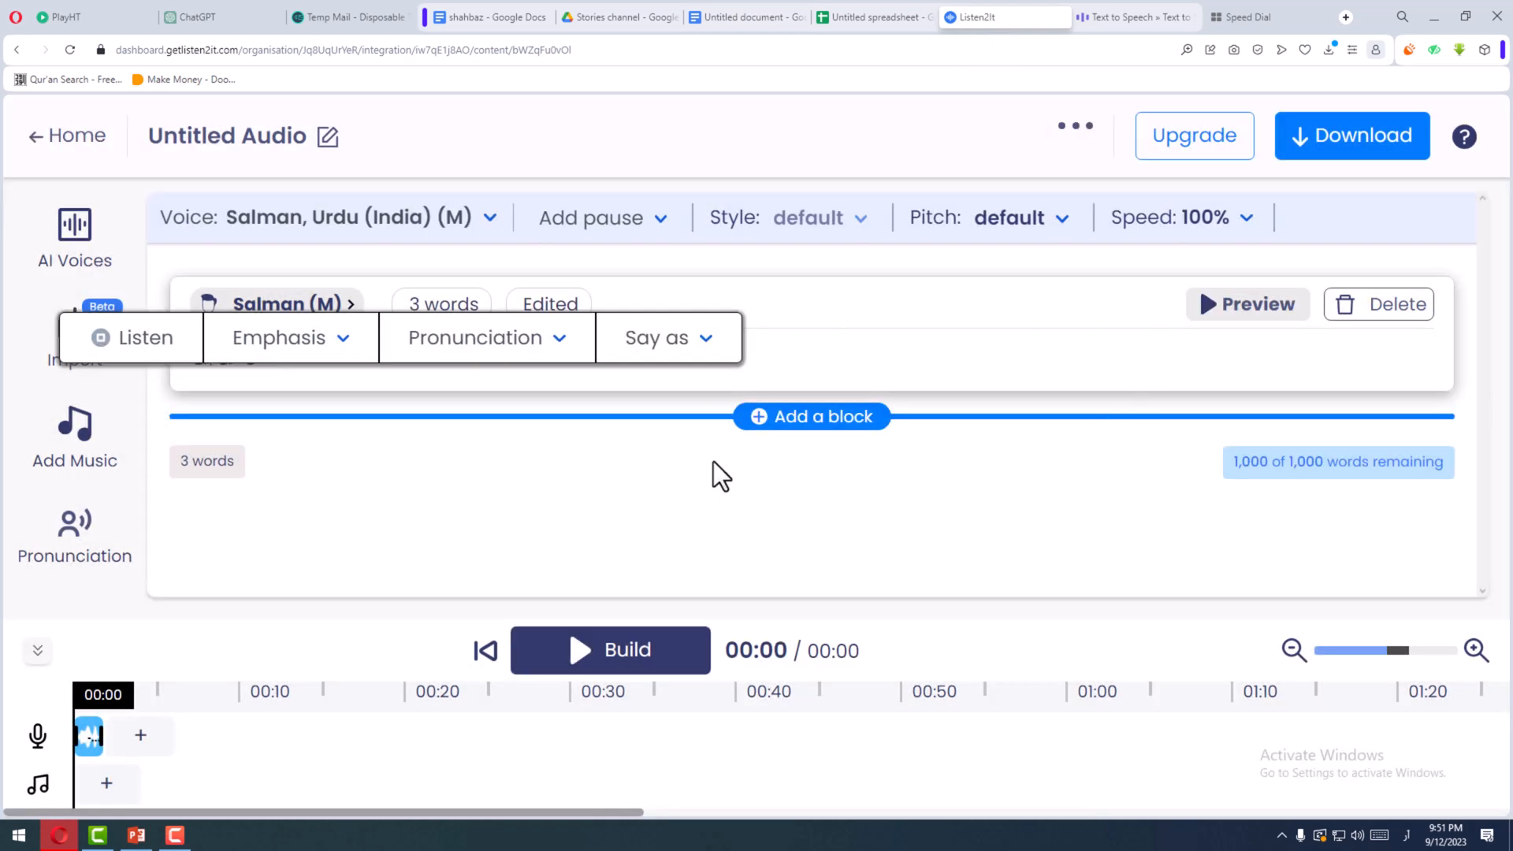
{"action": "left_click", "coordinate": [695, 339]}
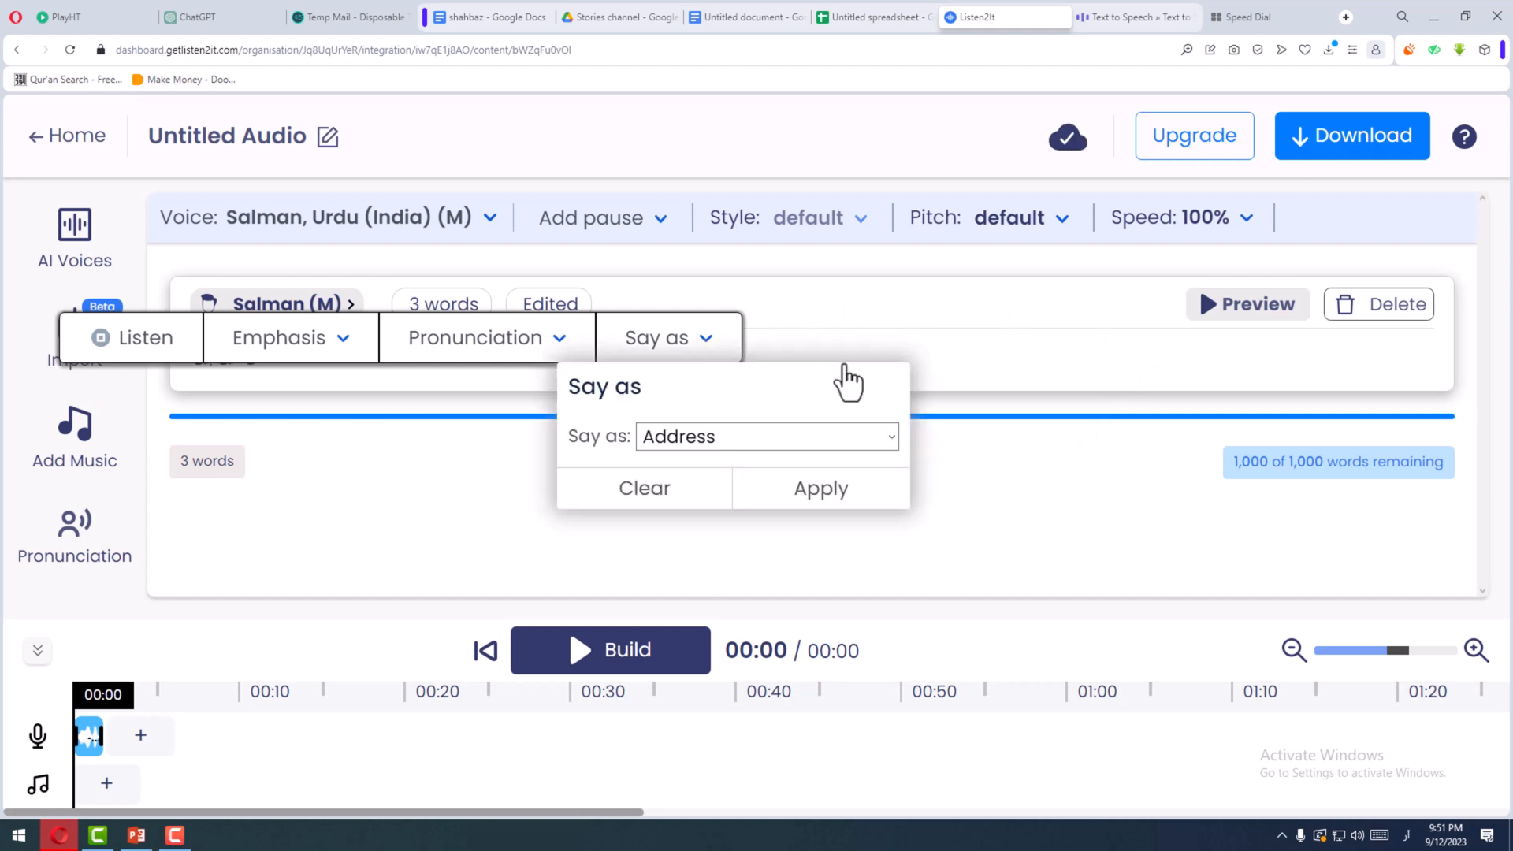
{"action": "key", "text": "ctrl+minus"}
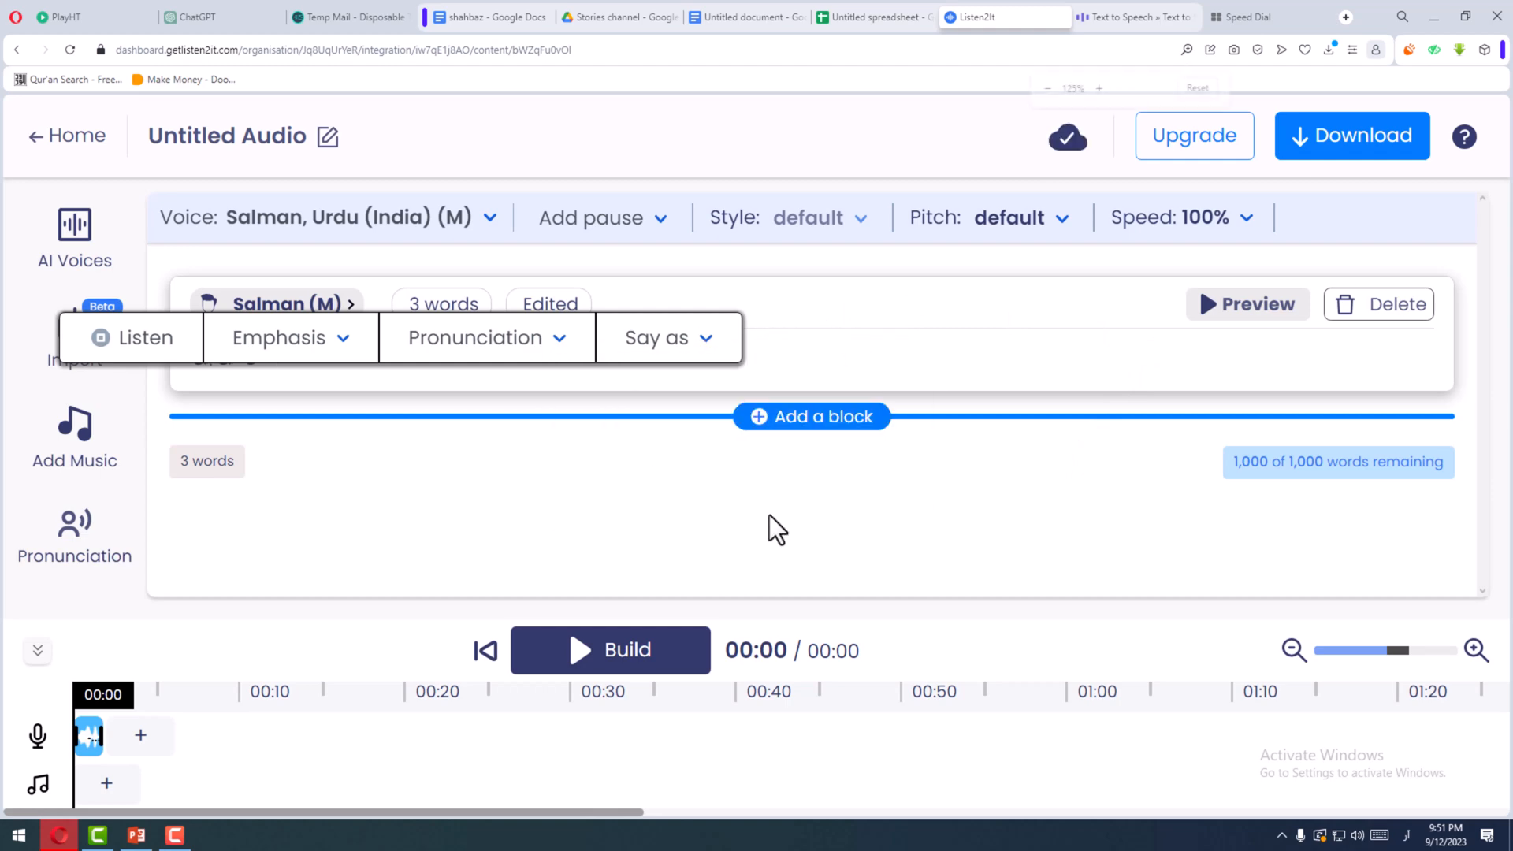
{"action": "key", "text": "ctrl+minus"}
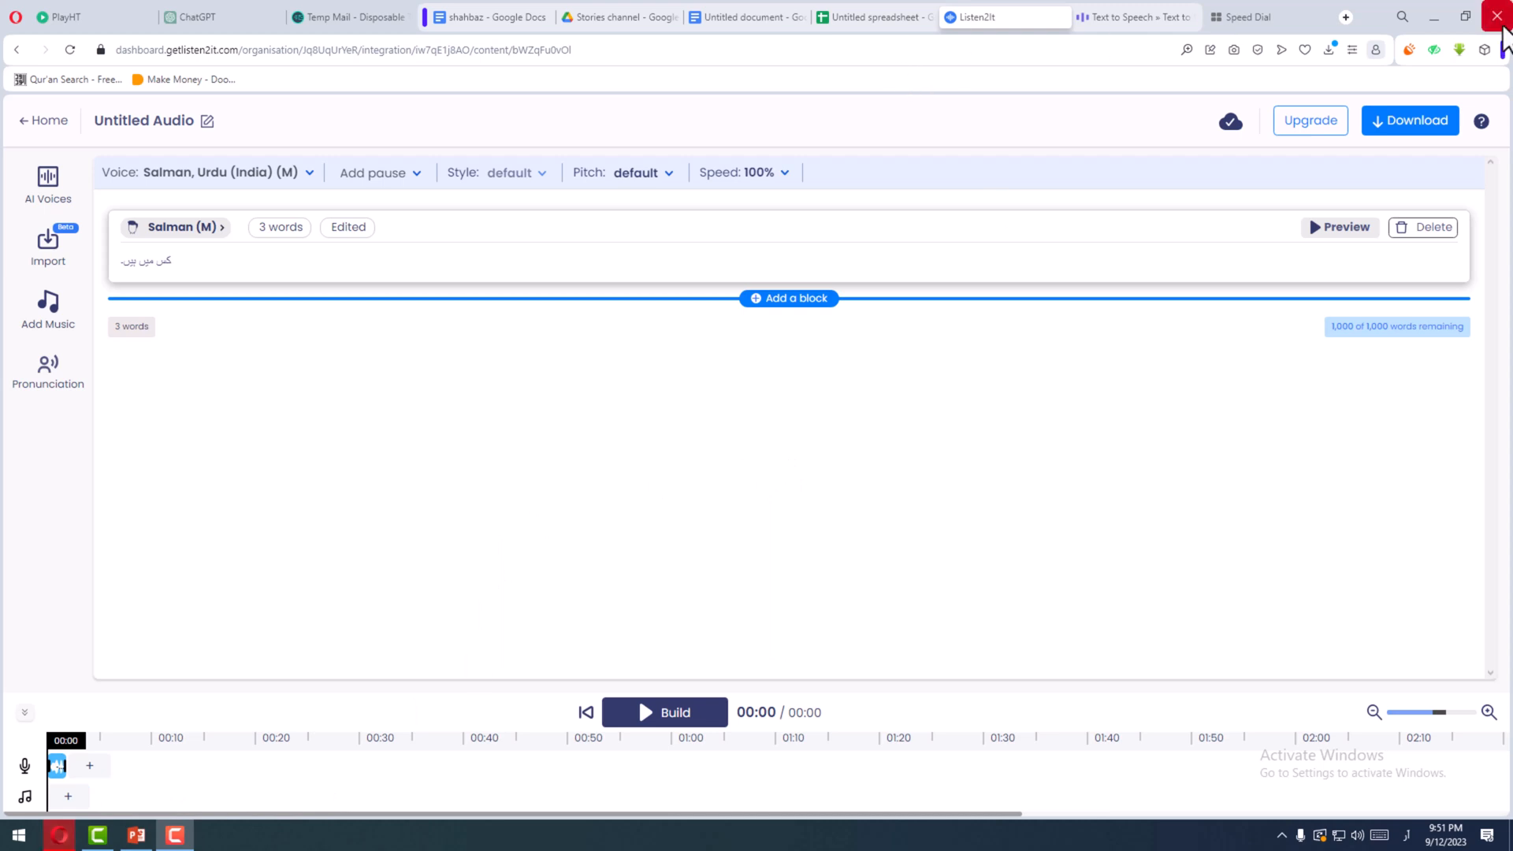
- Close the browser, leaving the page with unsaved changes, and reopen the browser
{"action": "left_click", "coordinate": [1501, 28]}
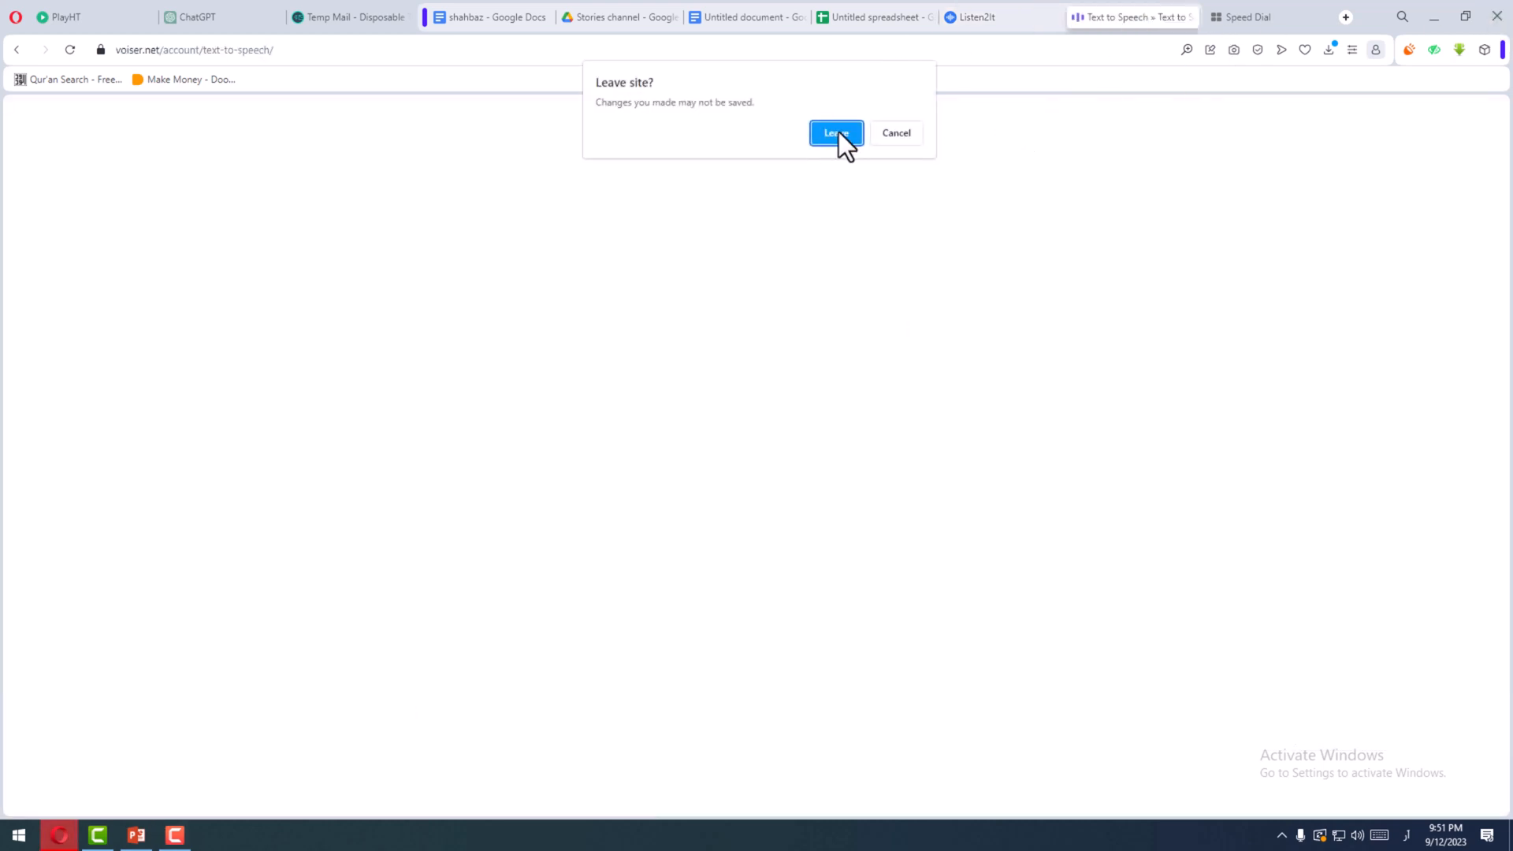
{"action": "left_click", "coordinate": [836, 133]}
{"action": "left_click", "coordinate": [844, 465]}
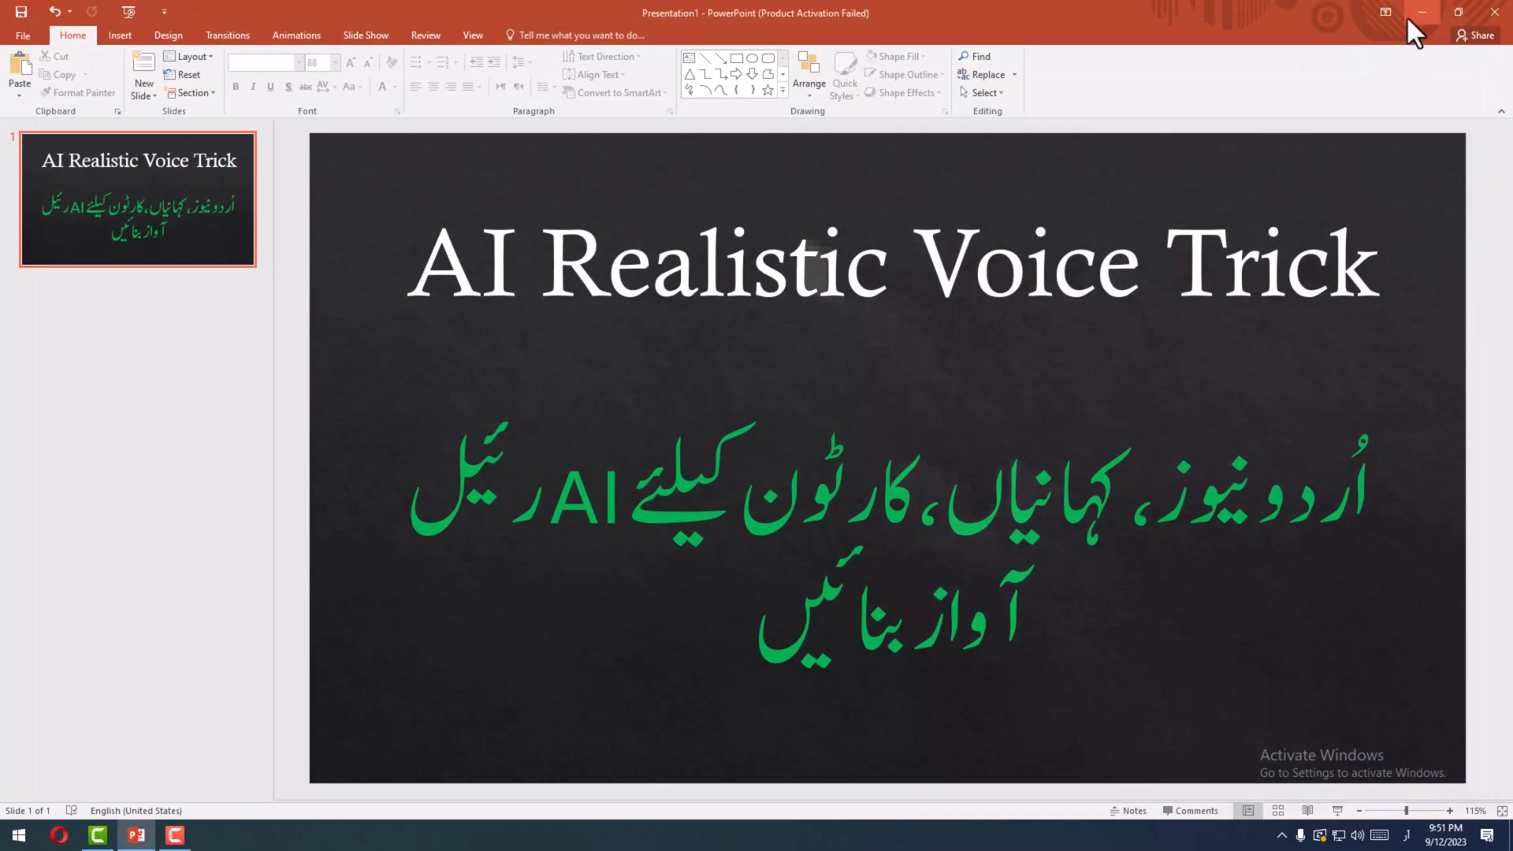
{"action": "left_click", "coordinate": [60, 834]}
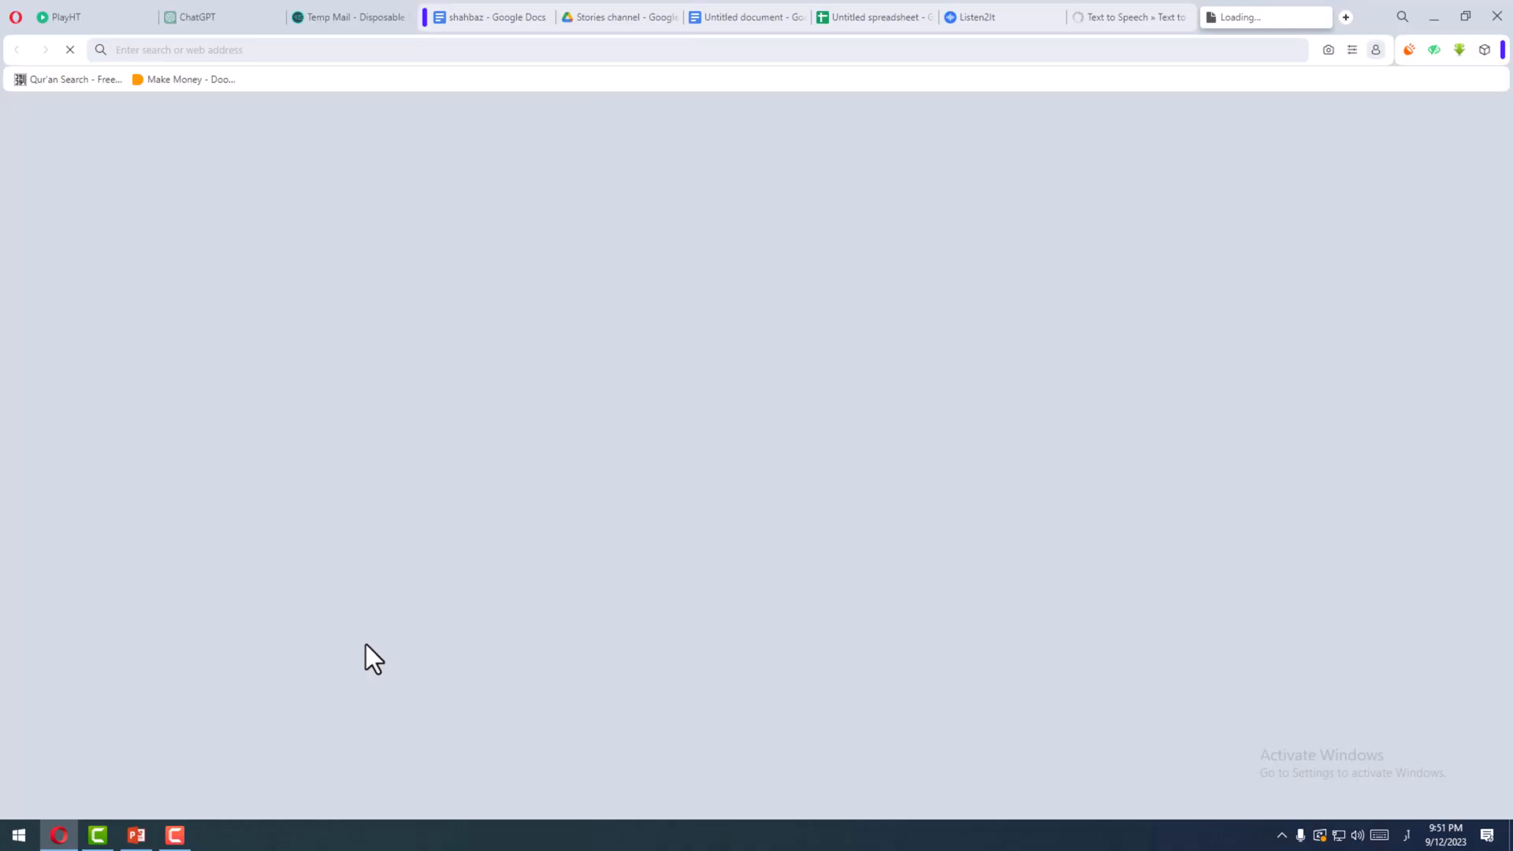
- Switch to Listen2It, return to the AI Voiceovers list and create a new audio
{"action": "left_click", "coordinate": [987, 17]}
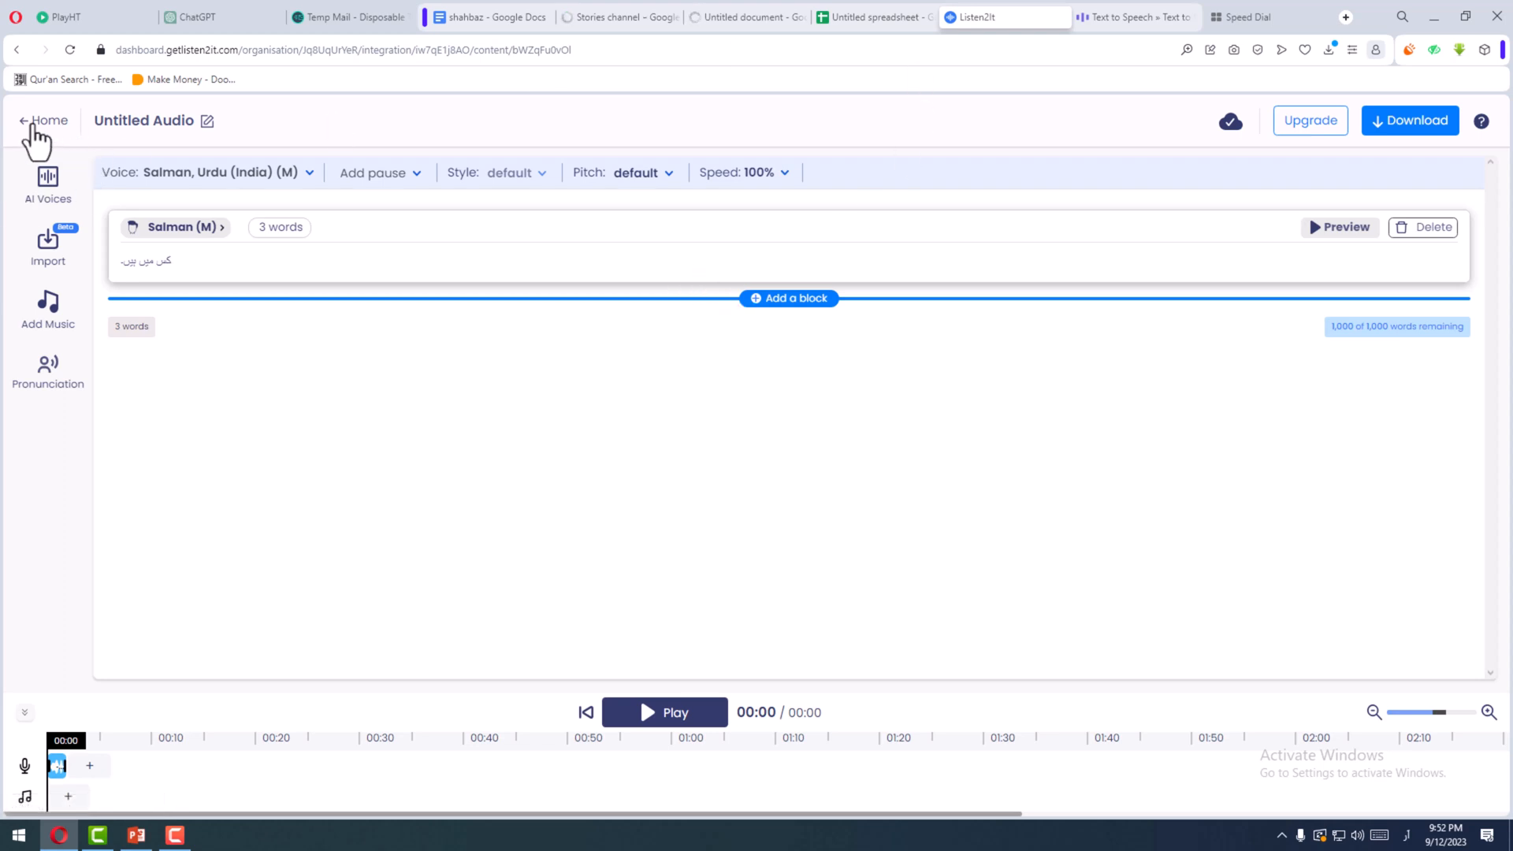
{"action": "left_click", "coordinate": [34, 127]}
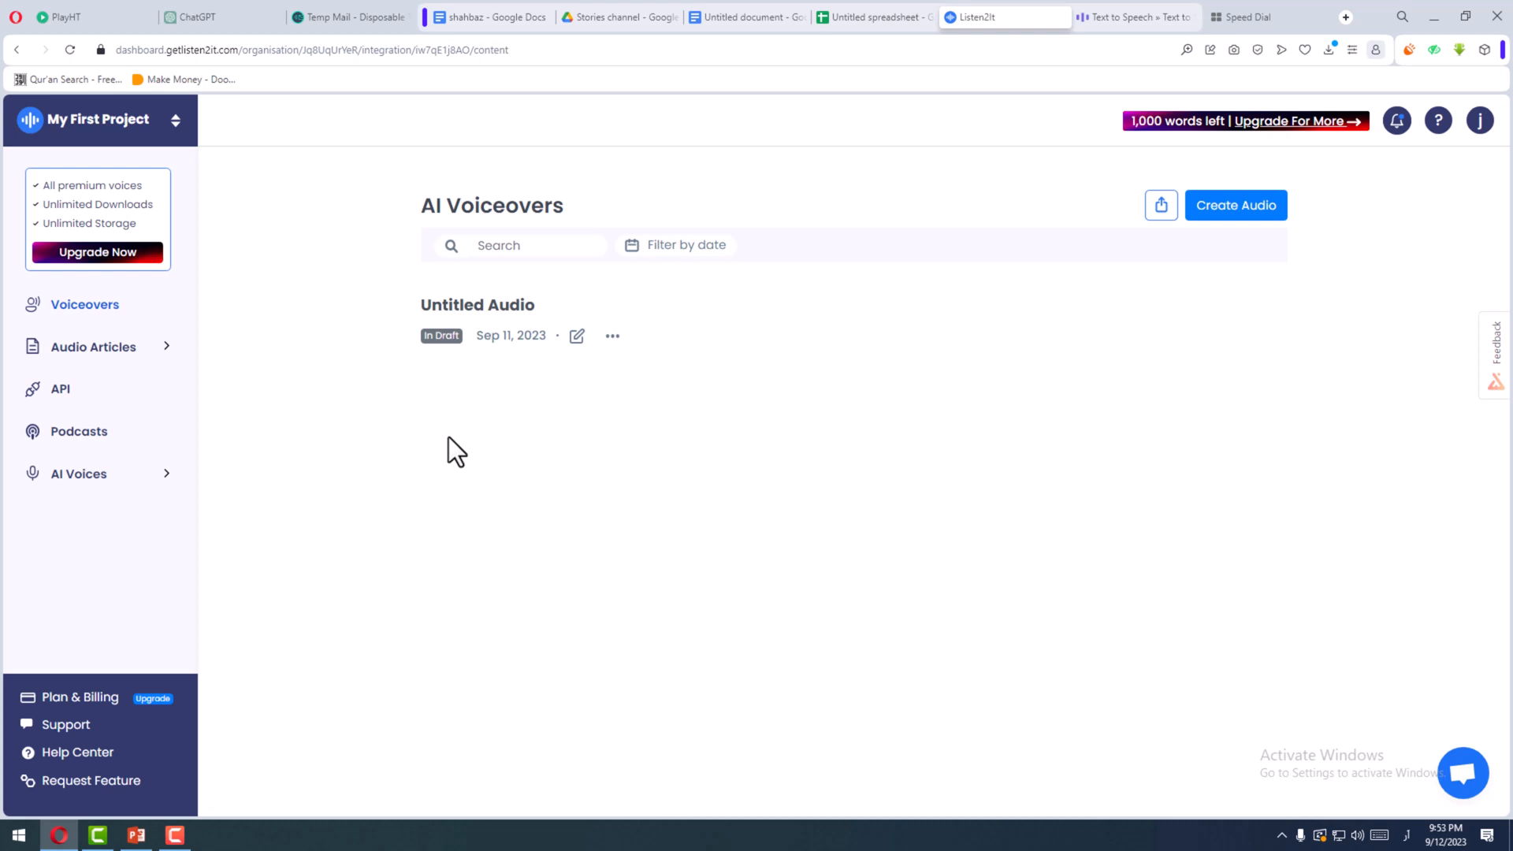
{"action": "left_click", "coordinate": [1232, 207]}
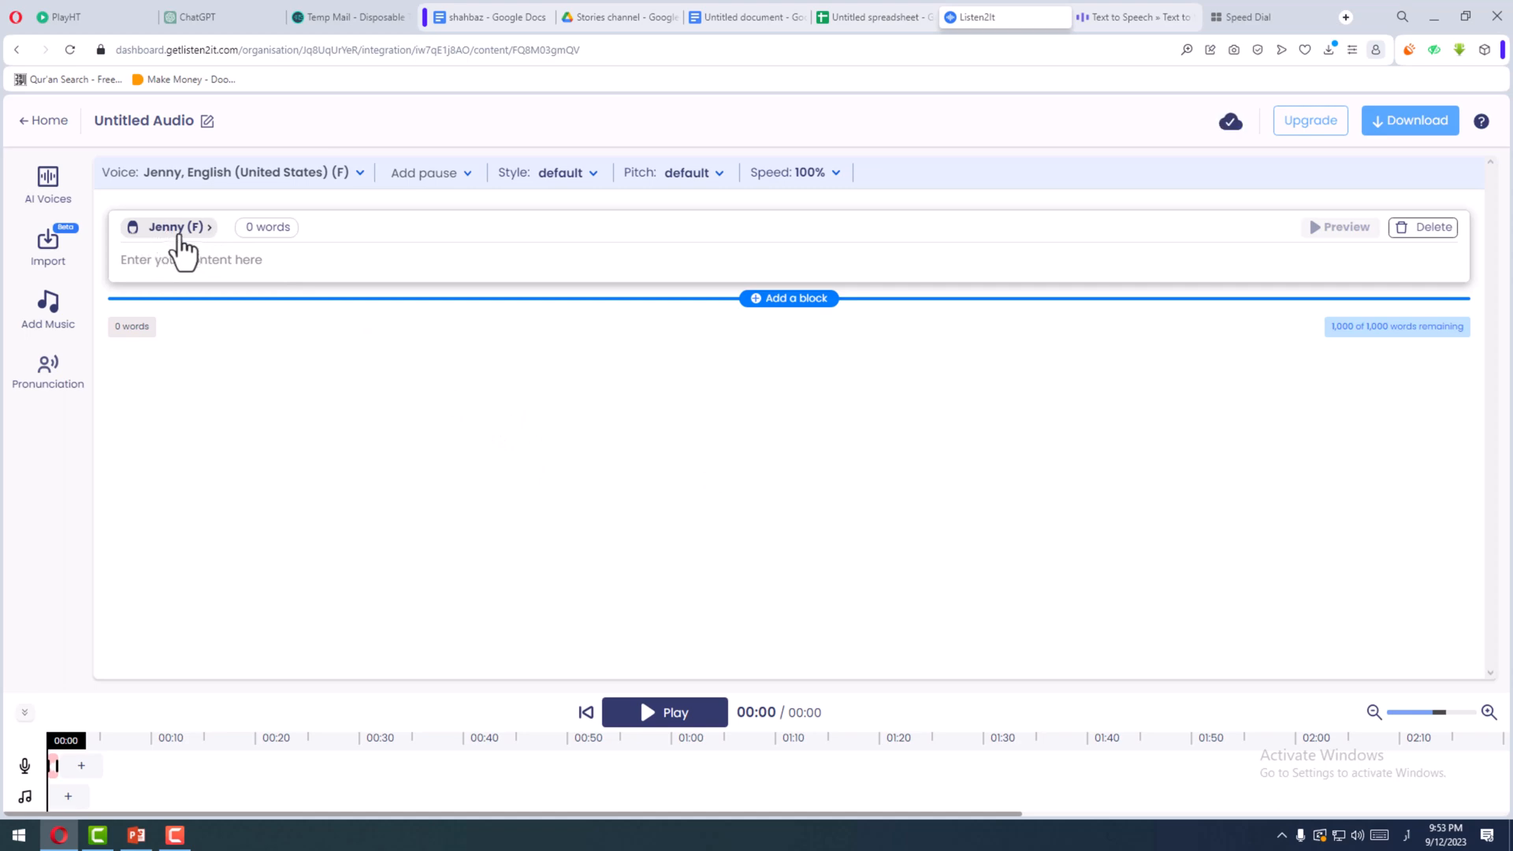
- Open the voice selection for the empty Jenny block and set the voice language to Urdu (Pakistan)
{"action": "left_click", "coordinate": [181, 228]}
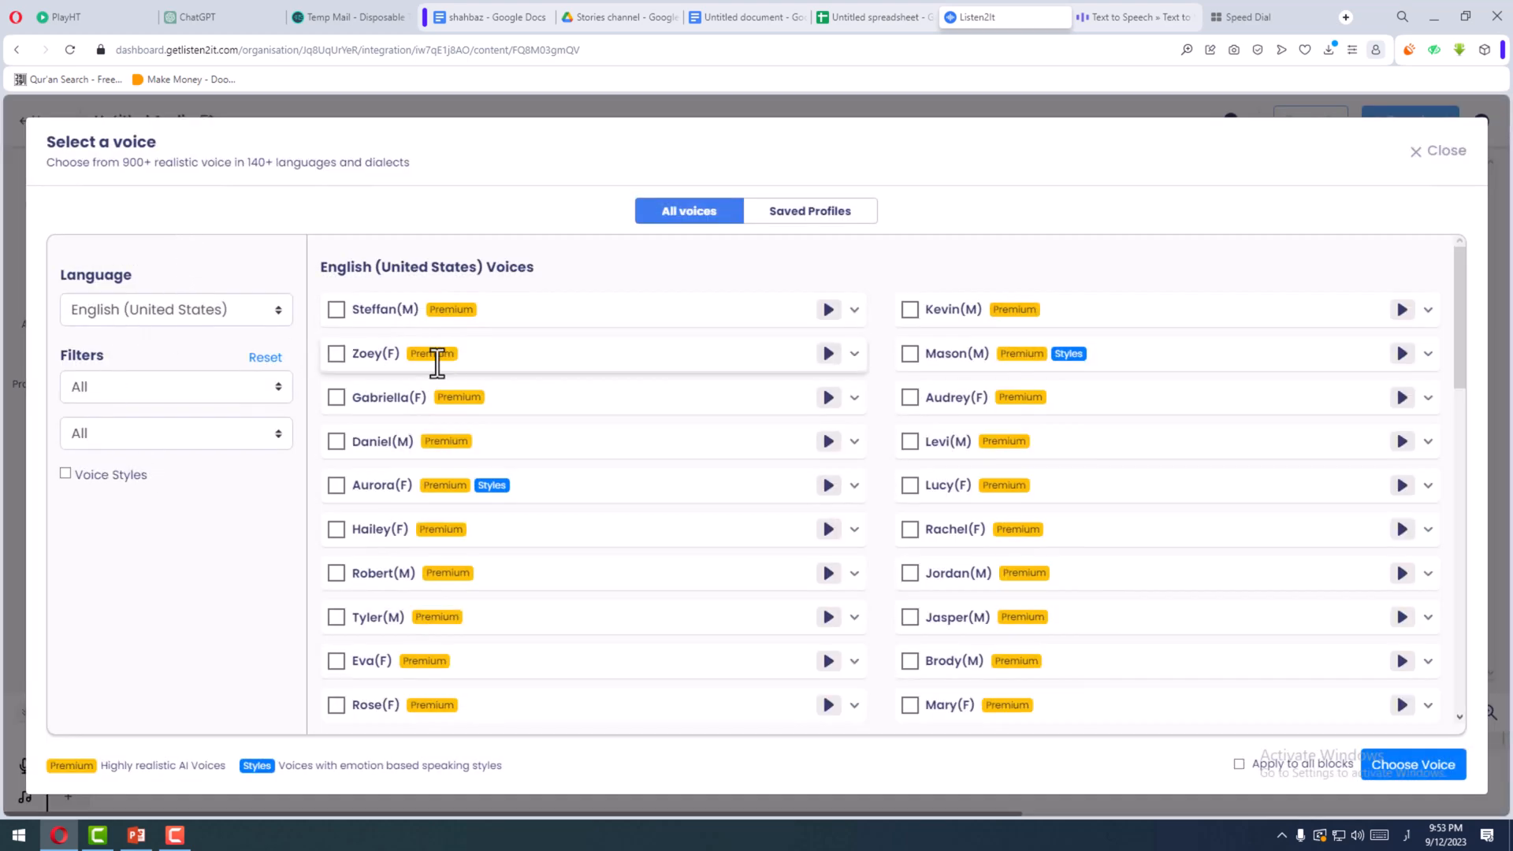
{"action": "left_click", "coordinate": [149, 312]}
{"action": "scroll", "coordinate": [155, 479], "scroll_direction": "down", "scroll_amount": 1}
{"action": "scroll", "coordinate": [155, 479], "scroll_direction": "down", "scroll_amount": 1}
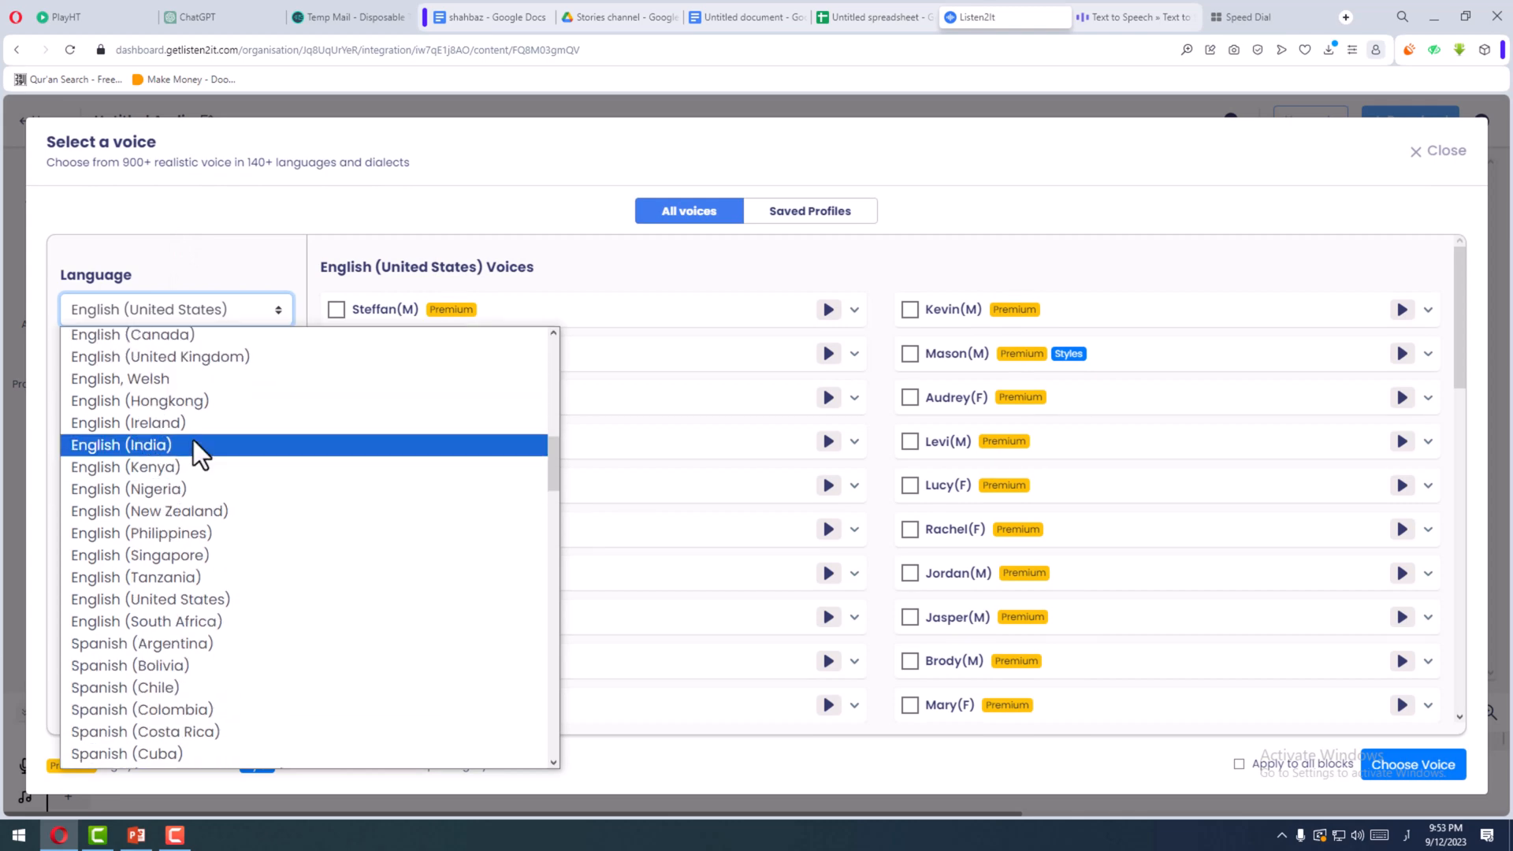
{"action": "left_click", "coordinate": [141, 312]}
{"action": "left_click", "coordinate": [147, 320]}
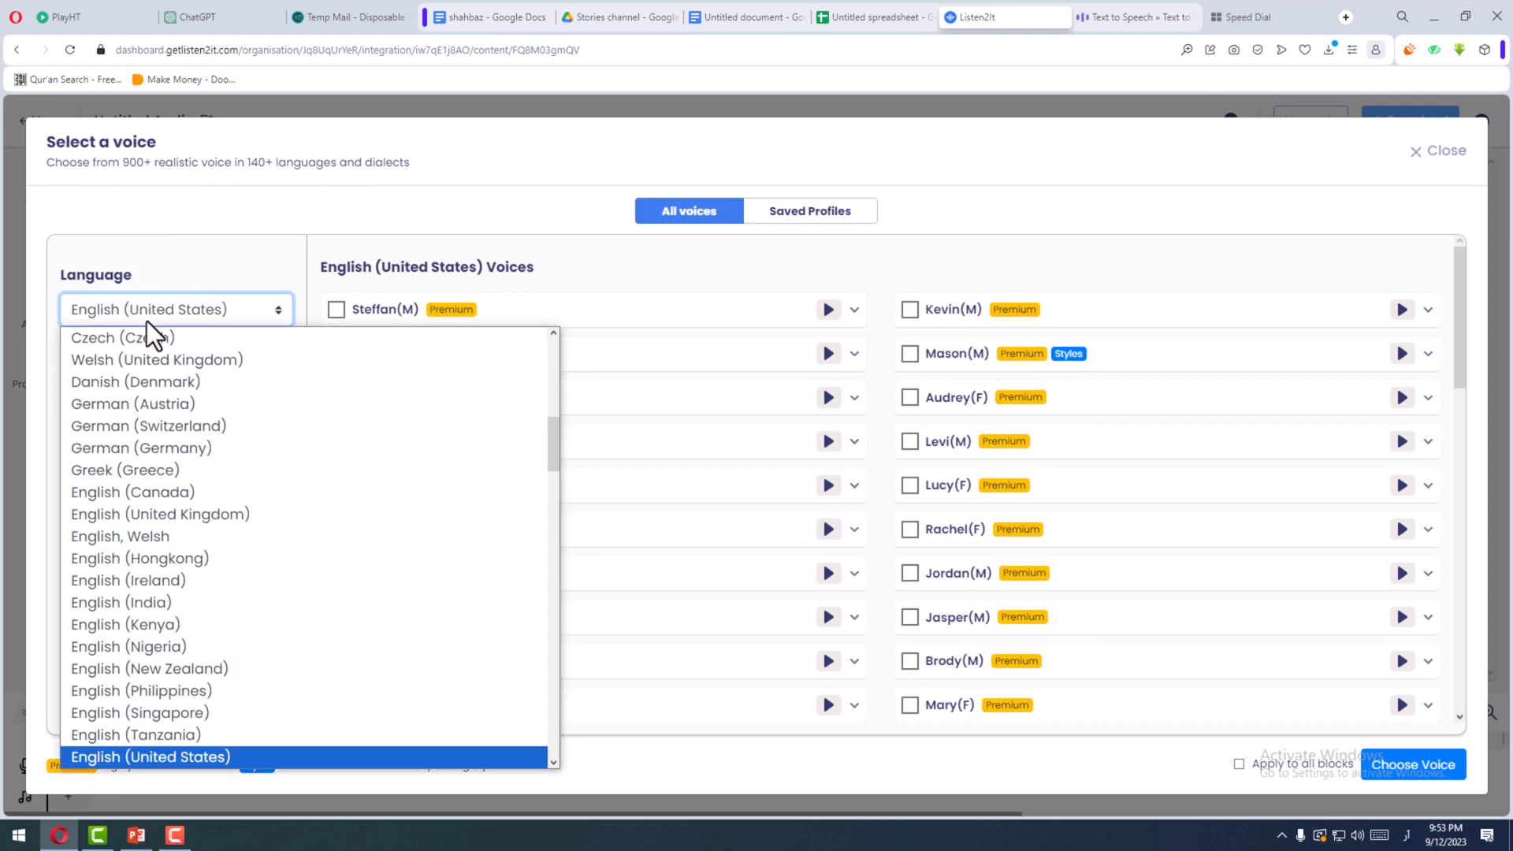
{"action": "scroll", "coordinate": [236, 571], "scroll_direction": "down", "scroll_amount": 20}
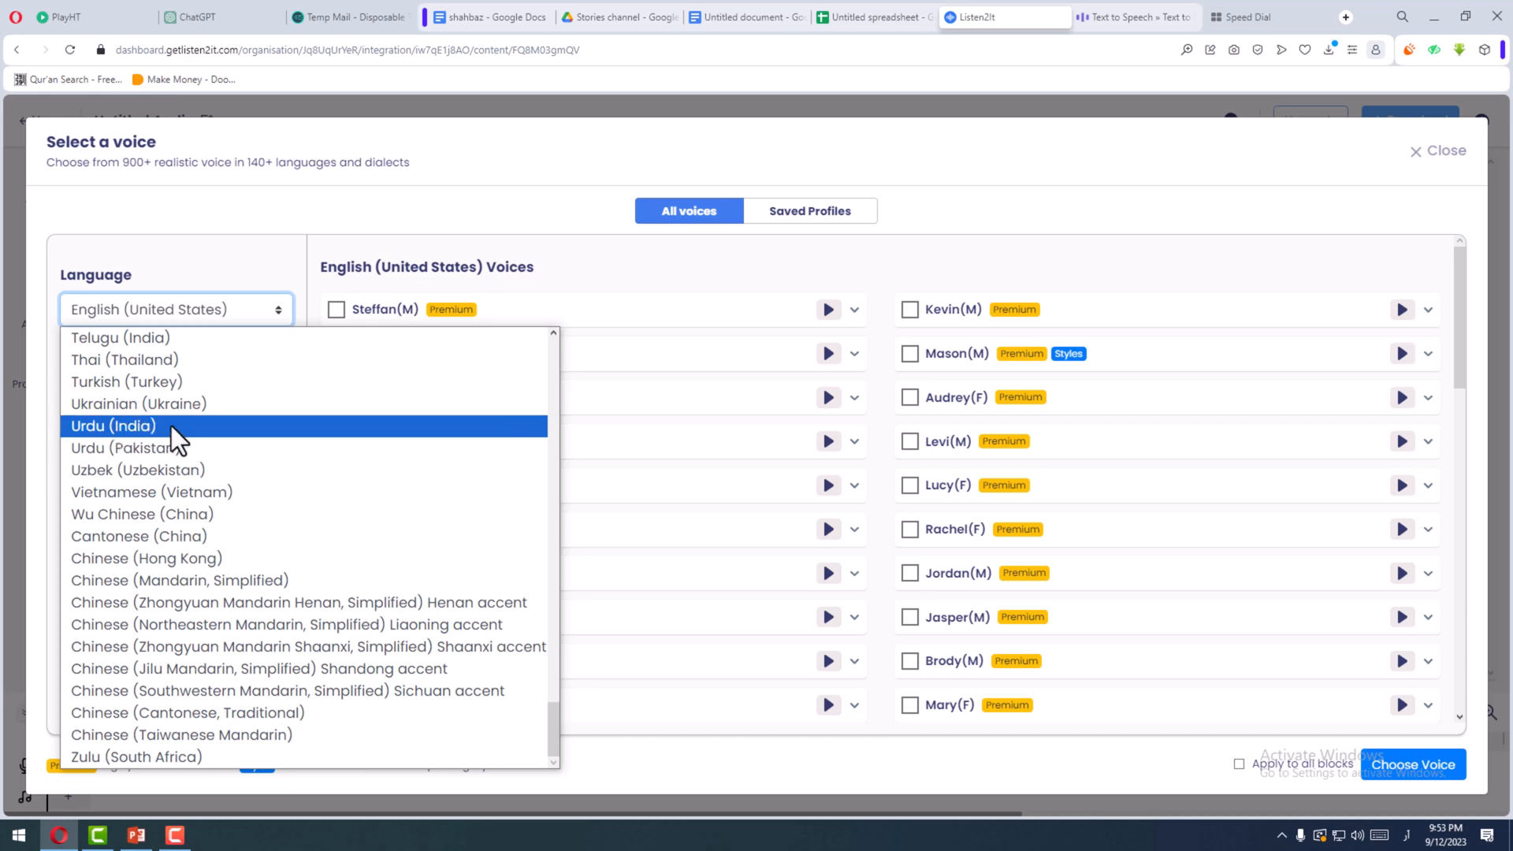
{"action": "left_click", "coordinate": [177, 447]}
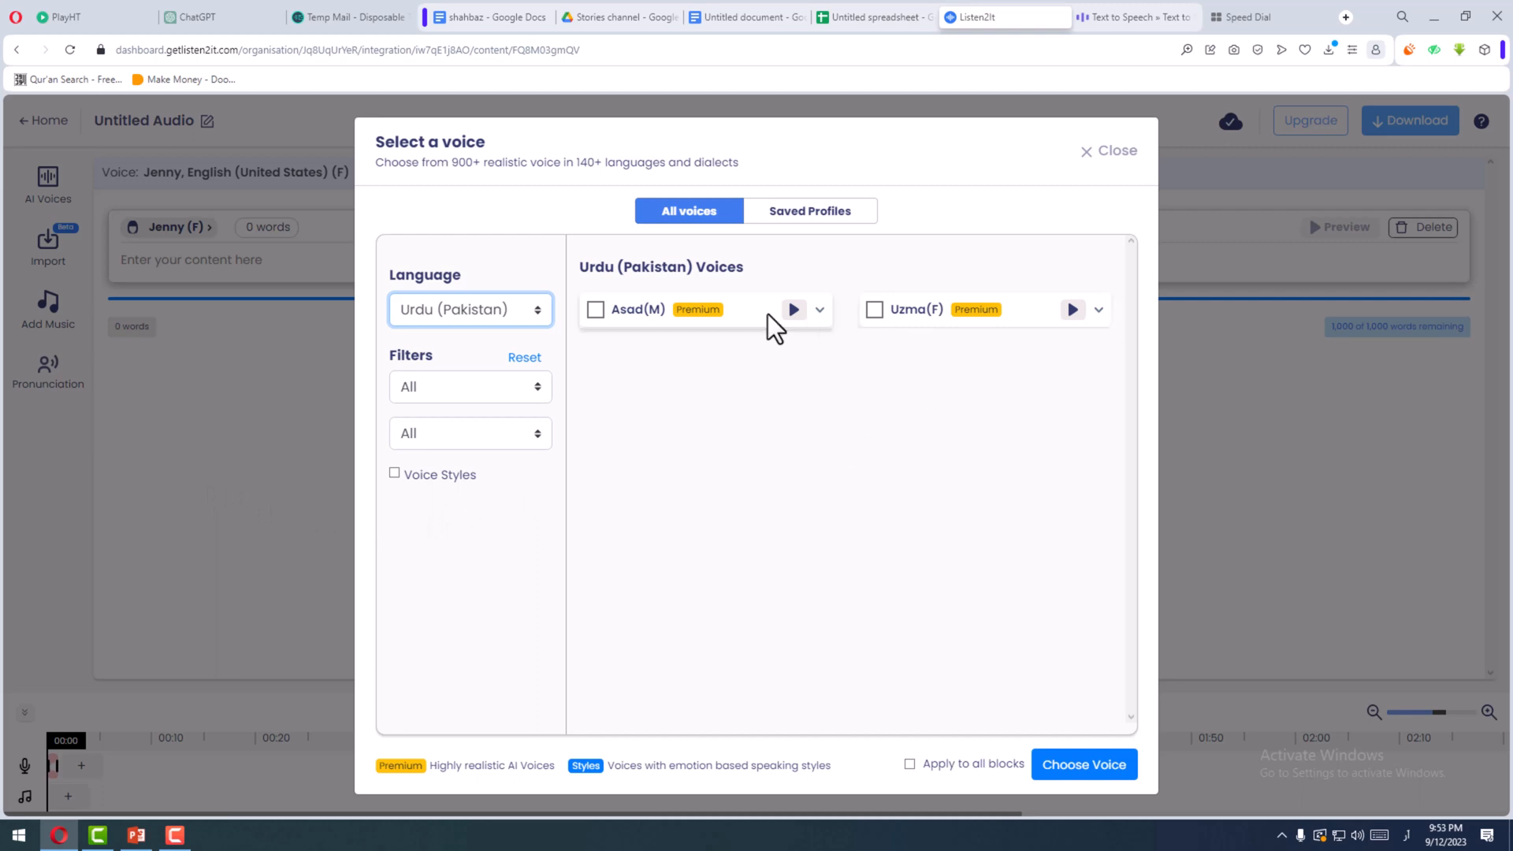
- Compare the two Urdu (Pakistan) voices and apply Asad (M) to the block
{"action": "left_click", "coordinate": [603, 315]}
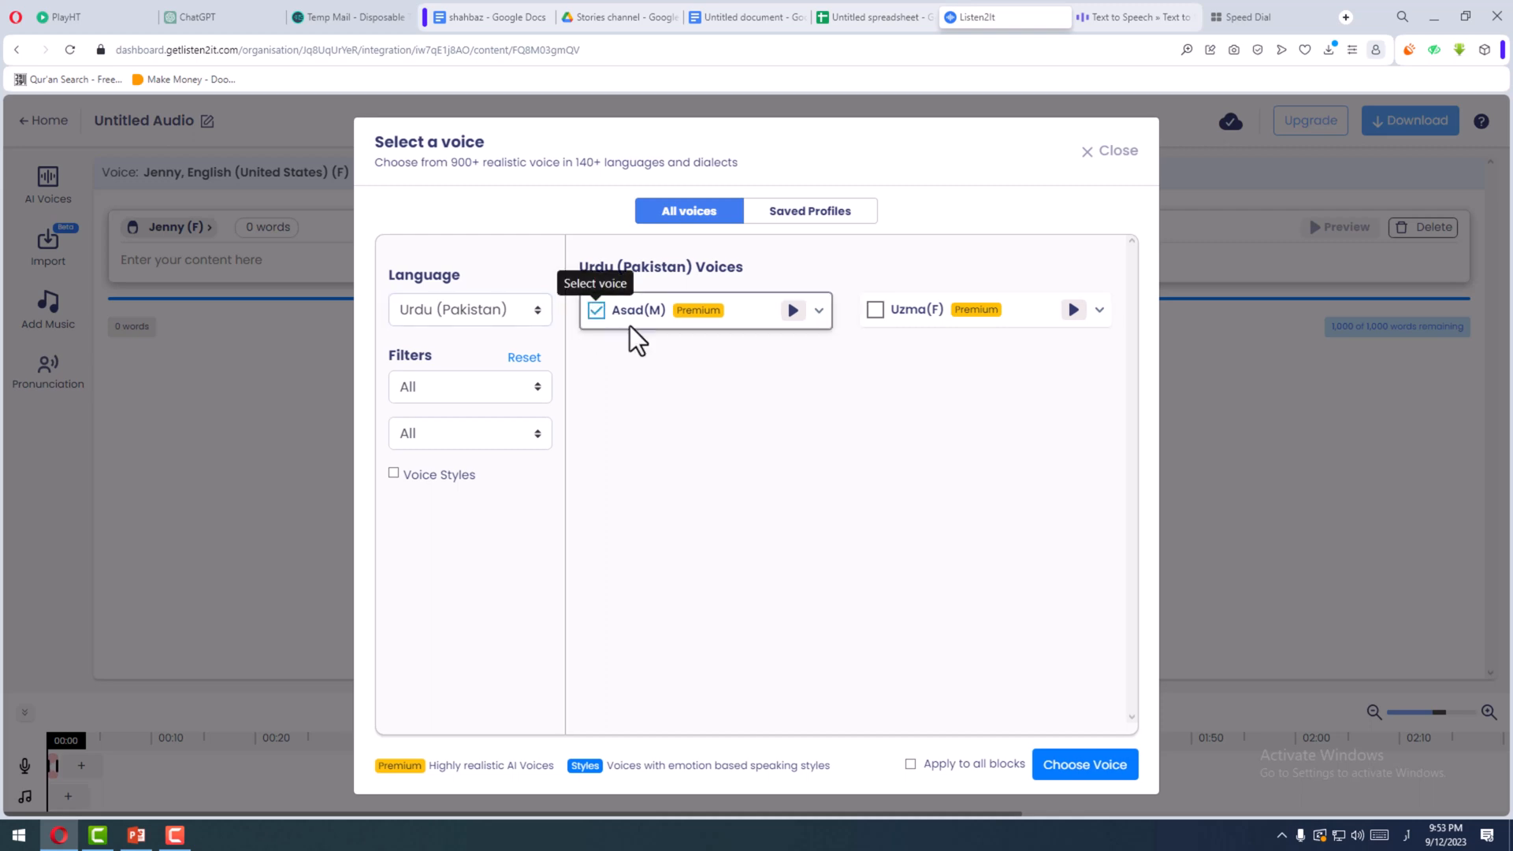
{"action": "left_click", "coordinate": [873, 312]}
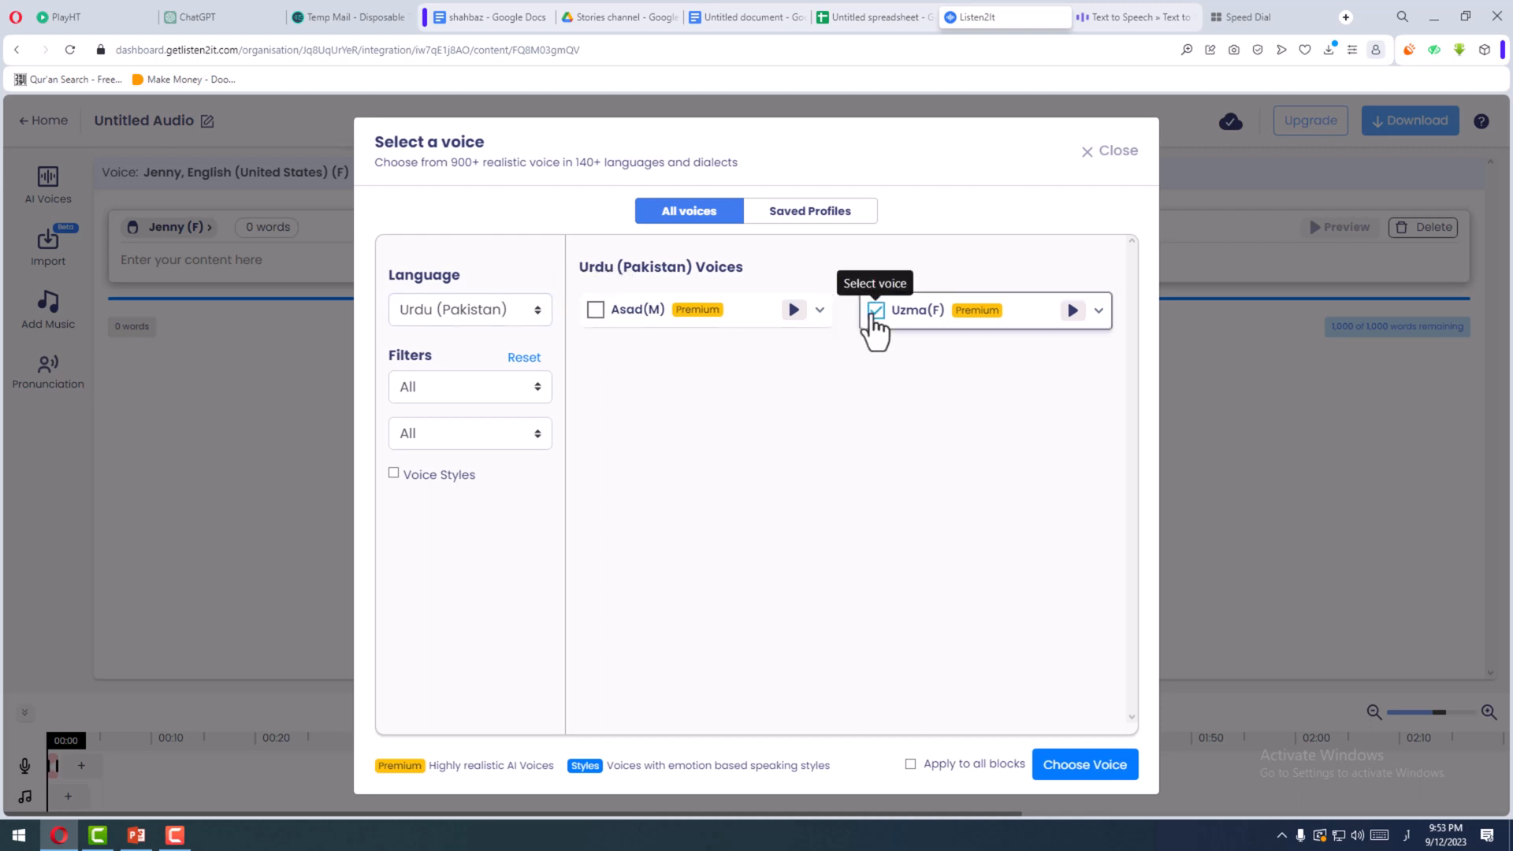
{"action": "left_click", "coordinate": [596, 312]}
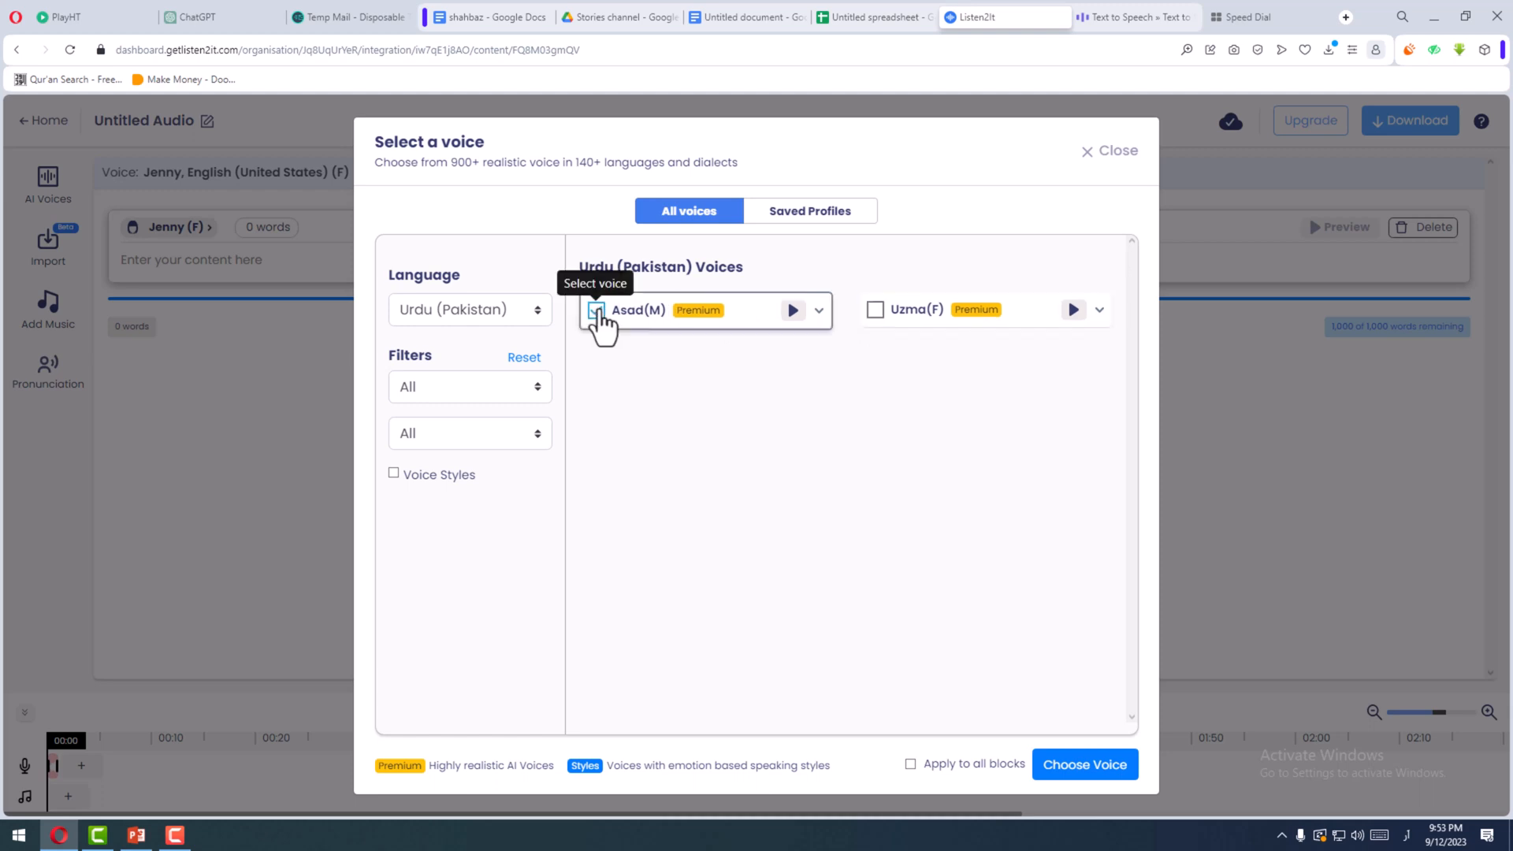
{"action": "left_click", "coordinate": [1067, 776]}
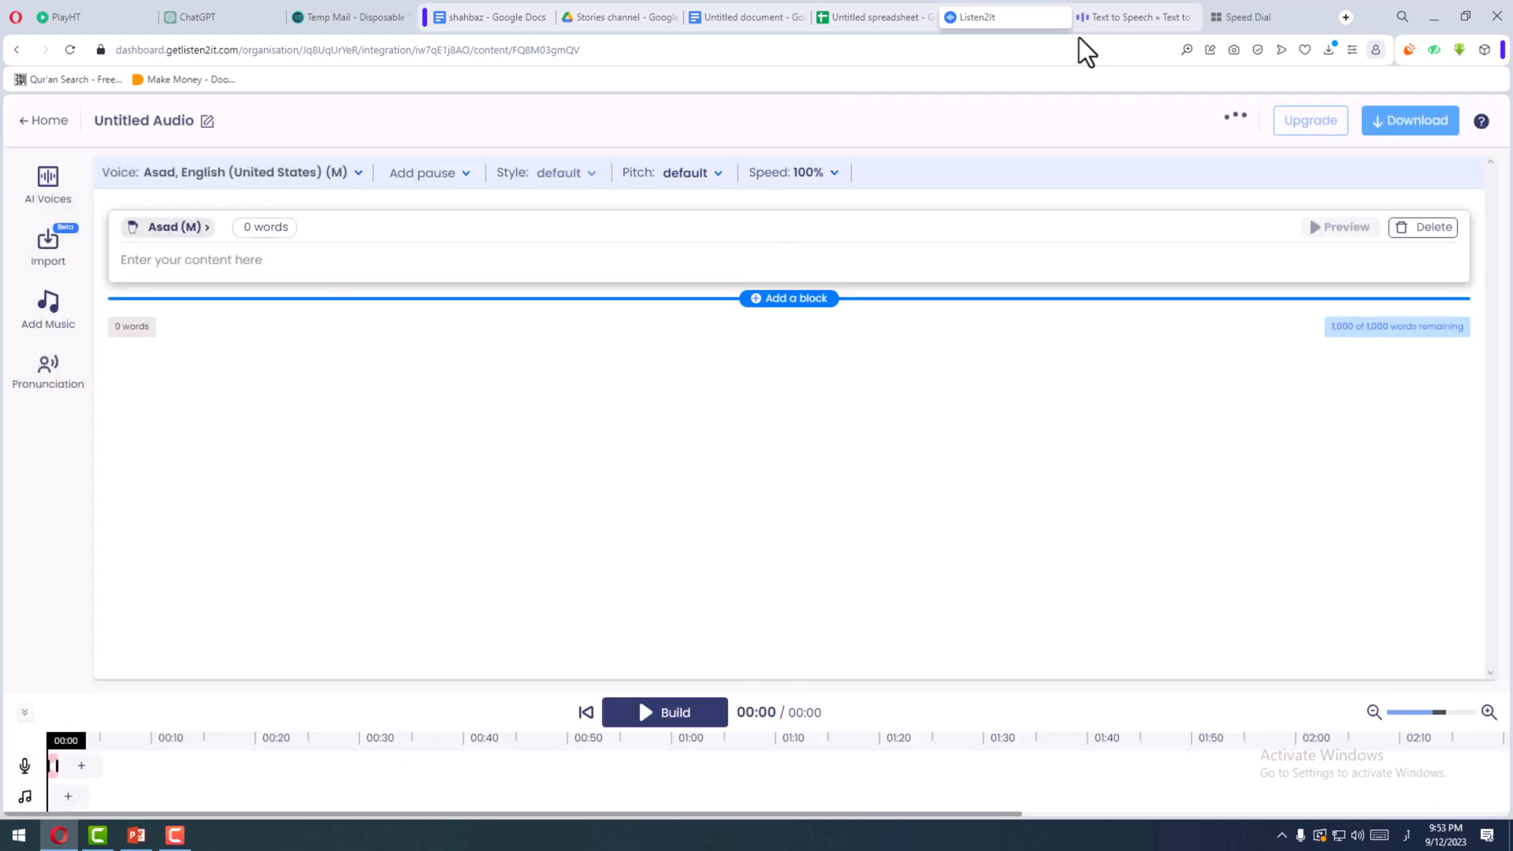
- Switch to Voiser and leave the voiceover editor for the site's home page, discarding the unsaved text
{"action": "left_click", "coordinate": [1118, 17]}
{"action": "left_click", "coordinate": [116, 167]}
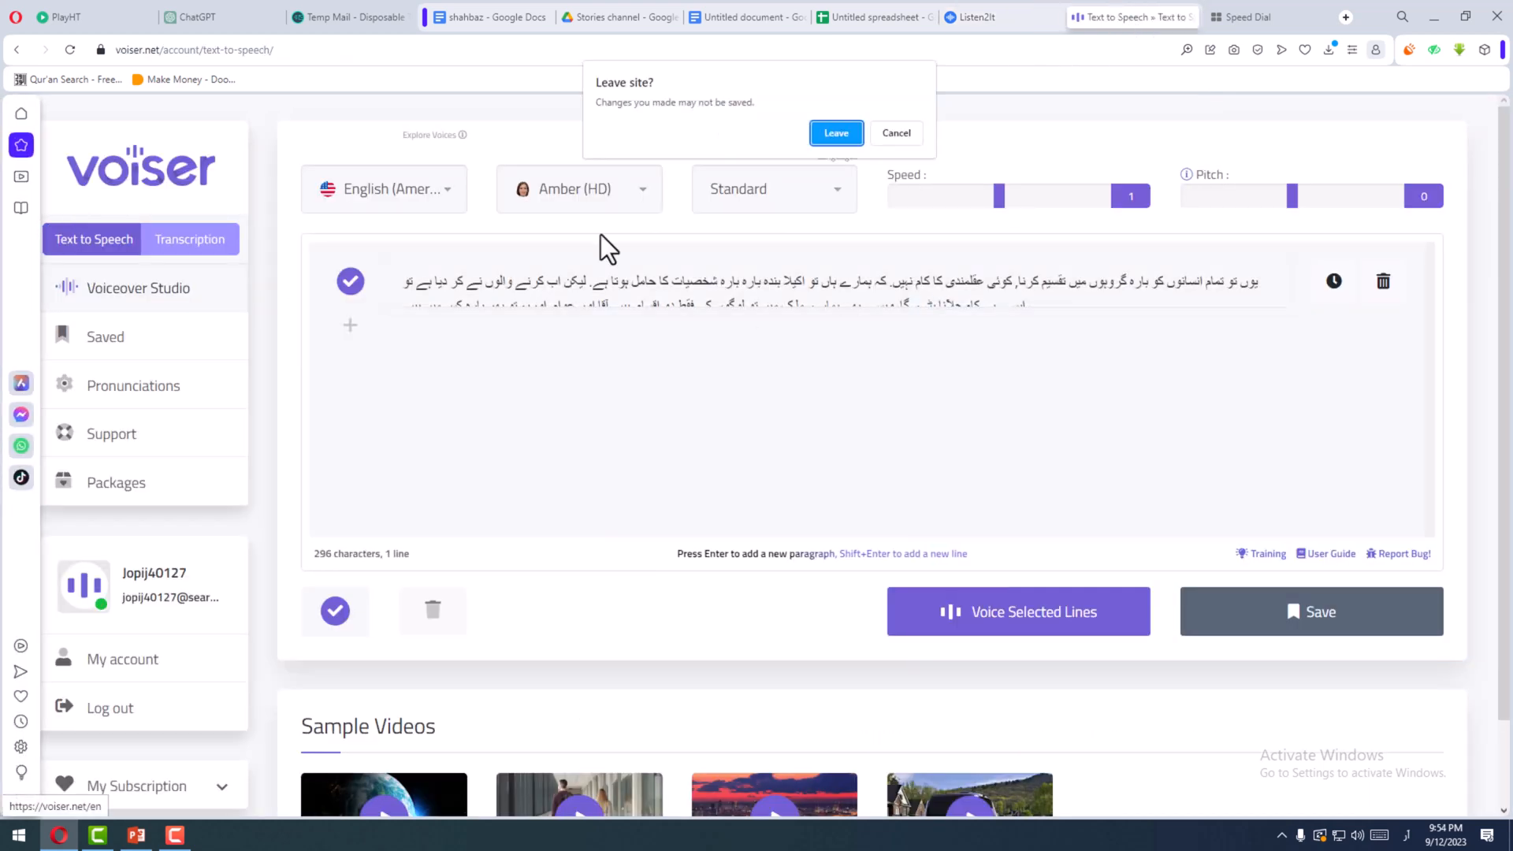
{"action": "left_click", "coordinate": [836, 134]}
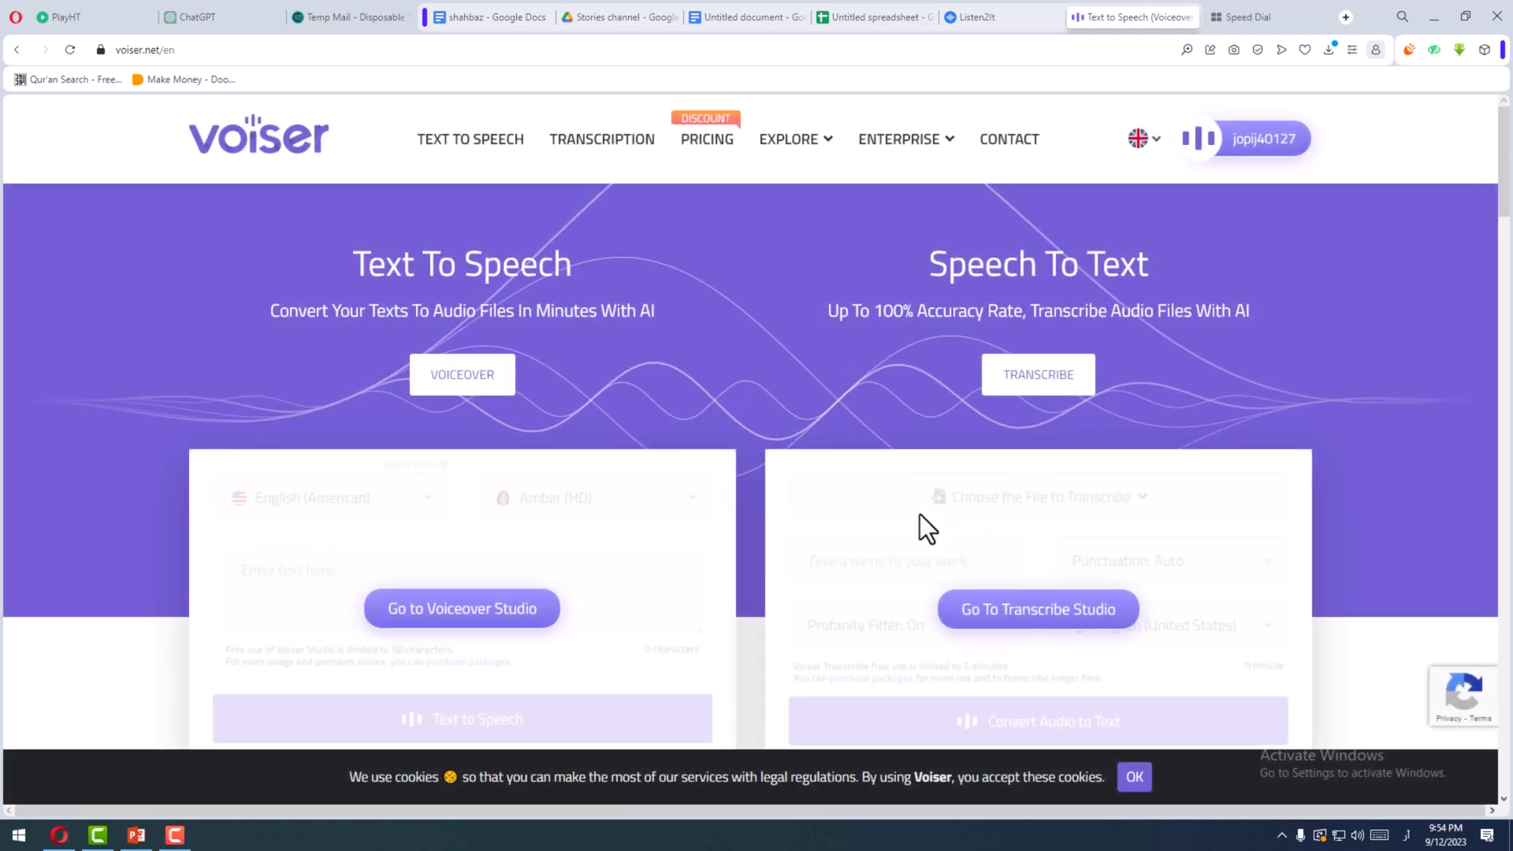
{"action": "scroll", "coordinate": [769, 446], "scroll_direction": "down", "scroll_amount": 1}
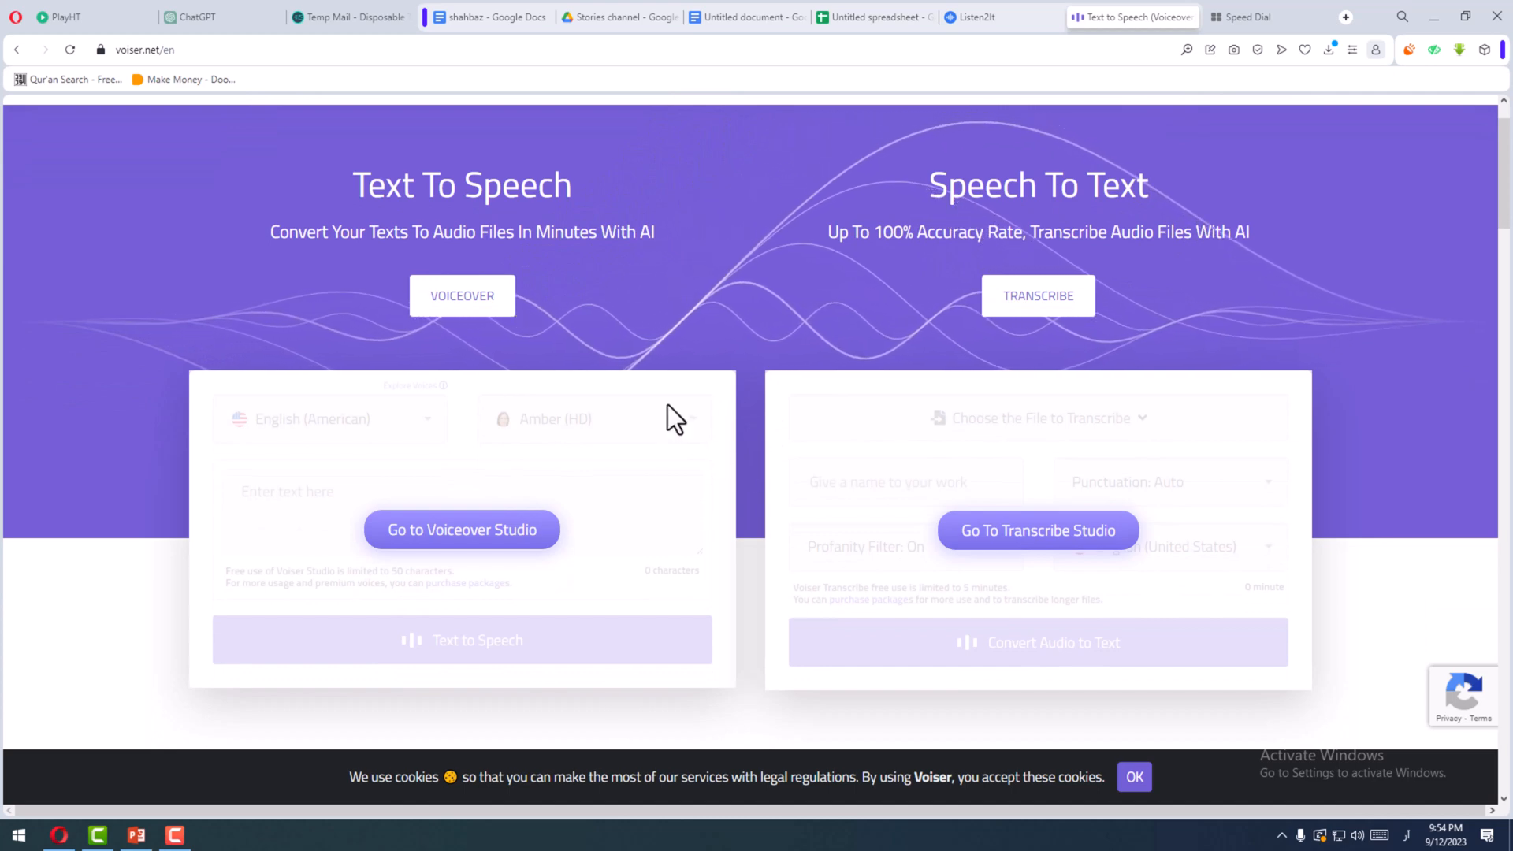
{"action": "scroll", "coordinate": [669, 404], "scroll_direction": "up", "scroll_amount": 1}
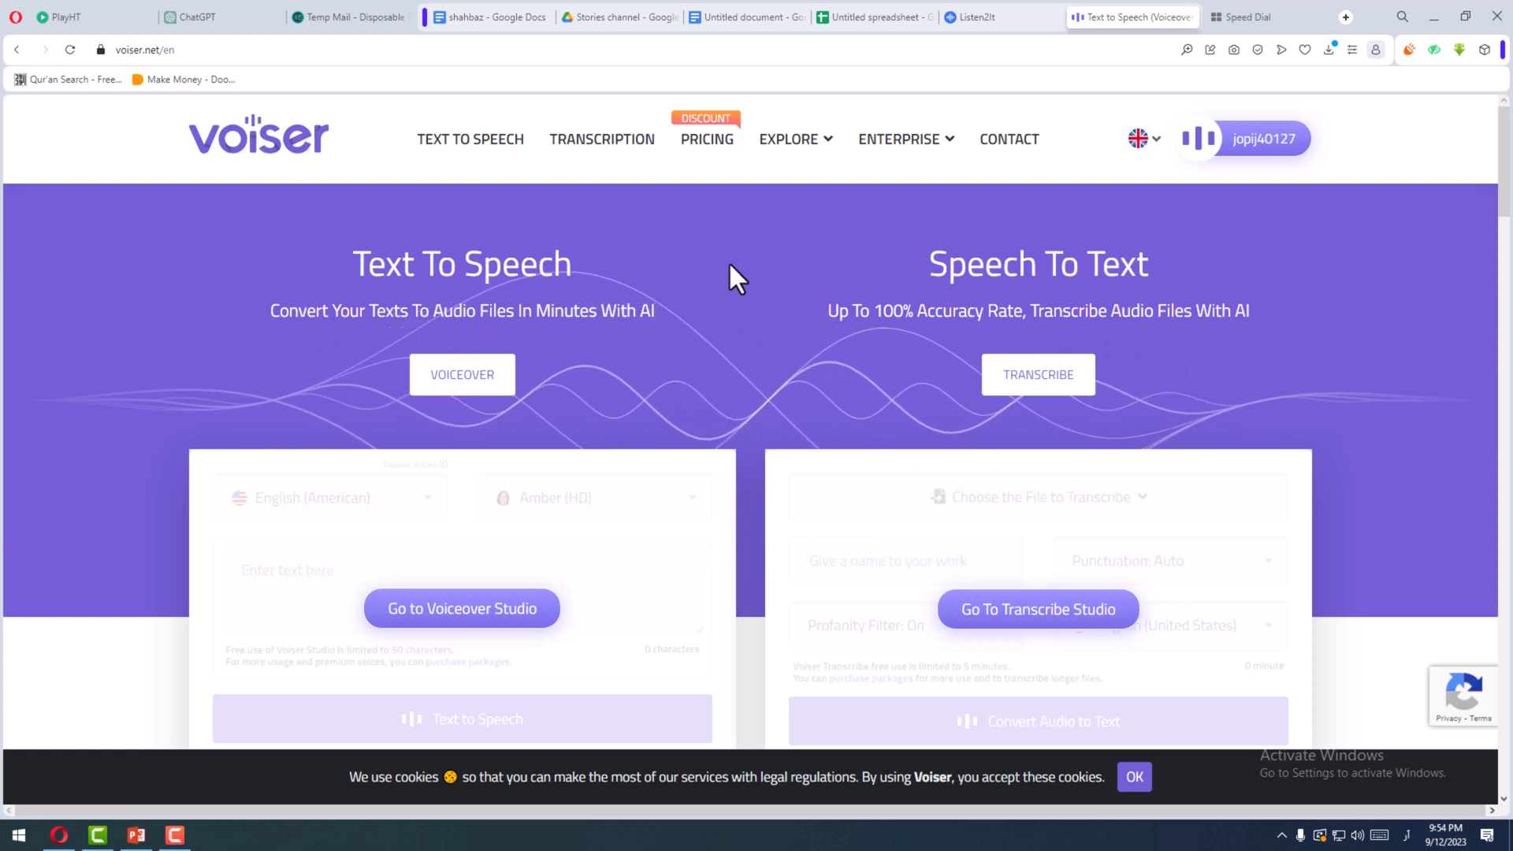
- Examine Voiser's personal pricing, including the text-to-speech monthly price, character allowance and the features of both plans
{"action": "left_click", "coordinate": [699, 148]}
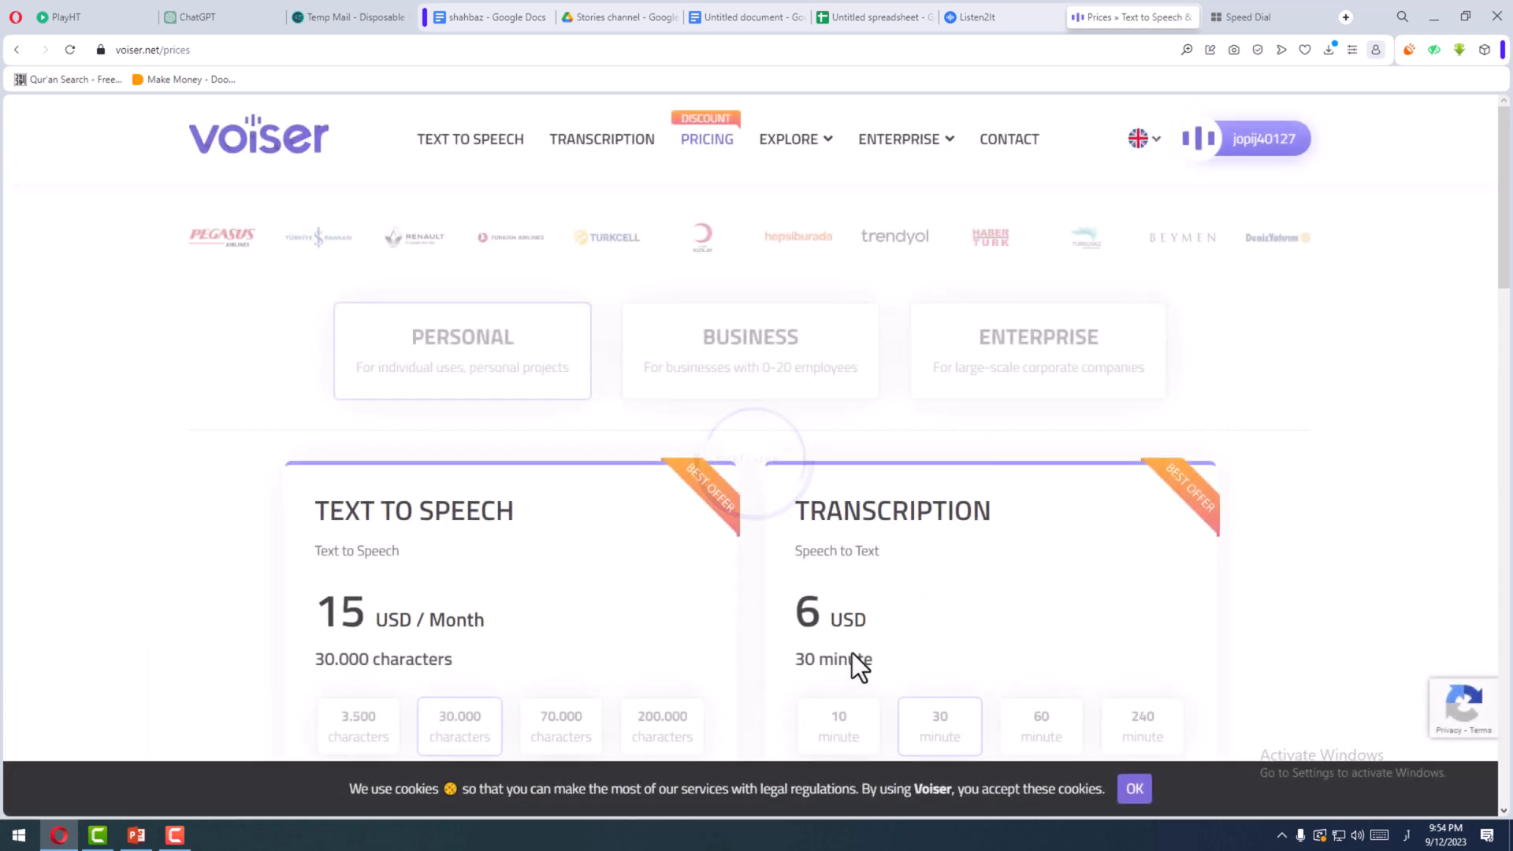
{"action": "scroll", "coordinate": [852, 653], "scroll_direction": "down", "scroll_amount": 1}
{"action": "left_click_drag", "start_coordinate": [800, 544], "coordinate": [804, 500]}
{"action": "scroll", "coordinate": [870, 543], "scroll_direction": "down", "scroll_amount": 1}
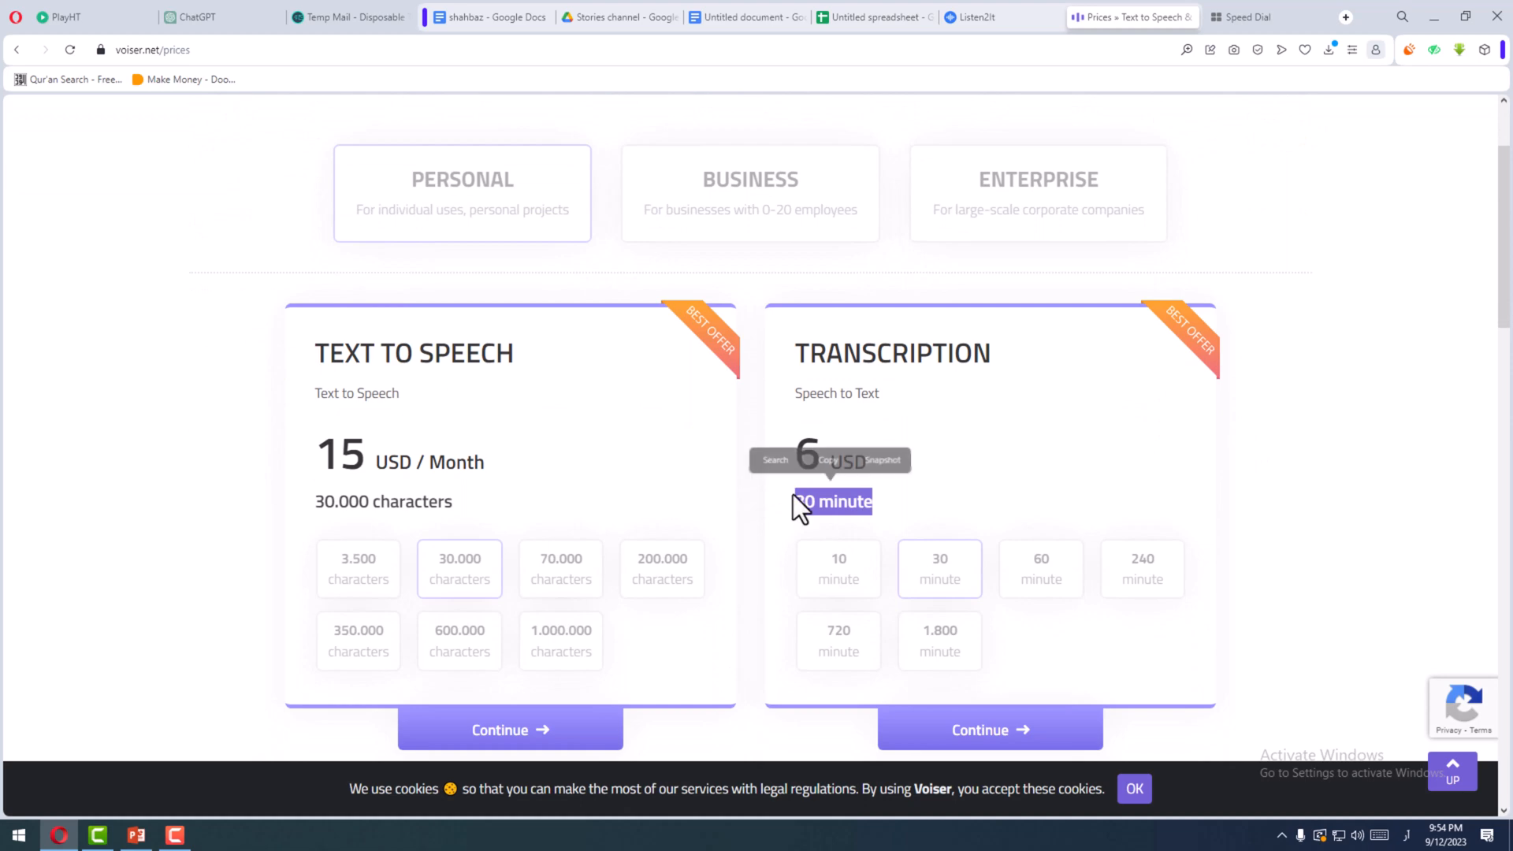
{"action": "left_click_drag", "start_coordinate": [313, 469], "coordinate": [485, 471]}
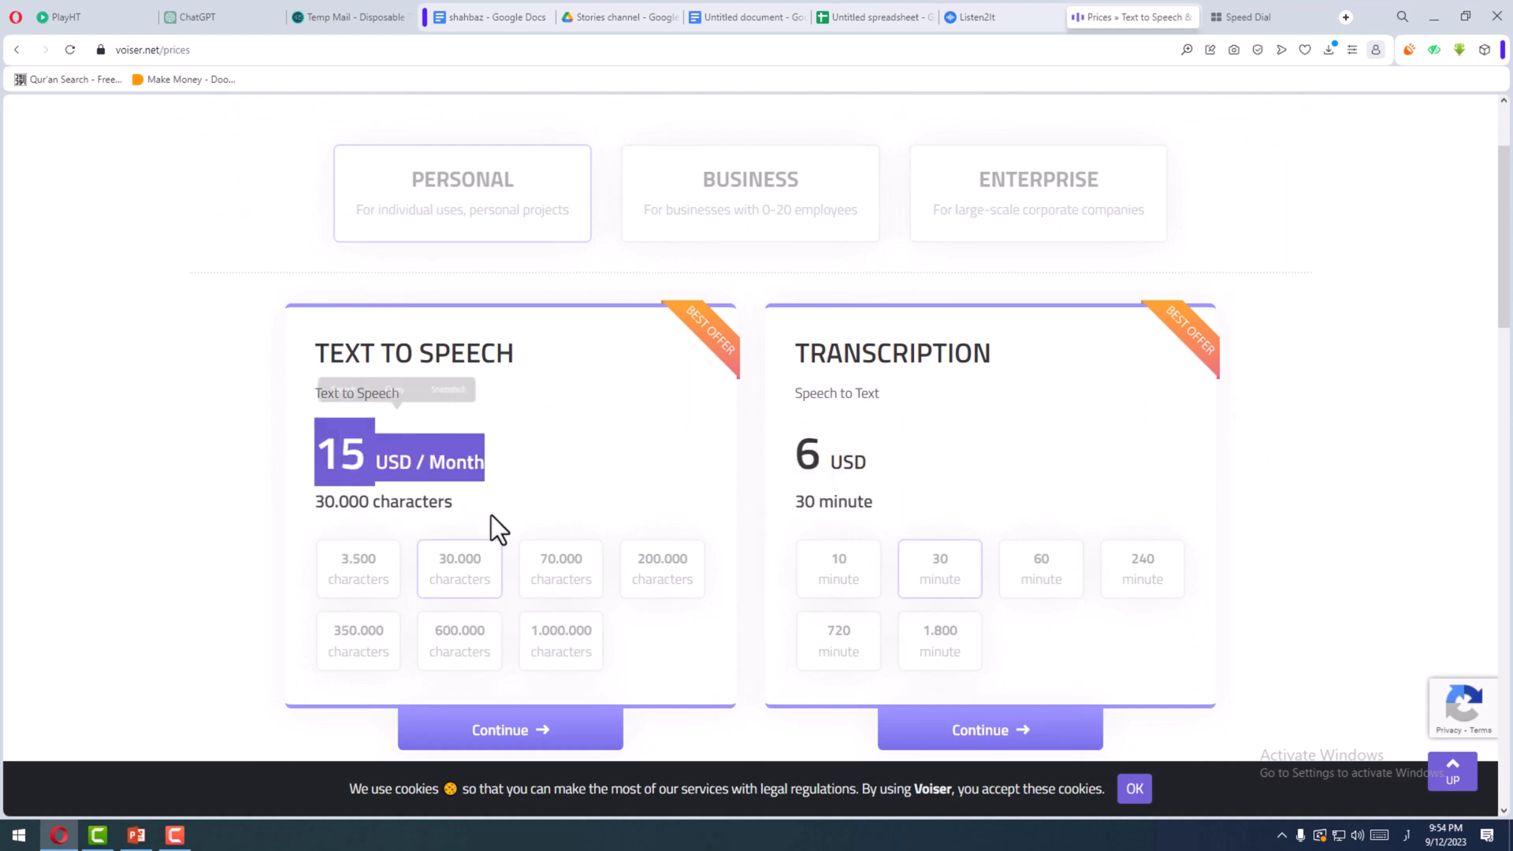
{"action": "left_click", "coordinate": [485, 496]}
{"action": "left_click_drag", "start_coordinate": [316, 503], "coordinate": [434, 504]}
{"action": "left_click", "coordinate": [499, 504]}
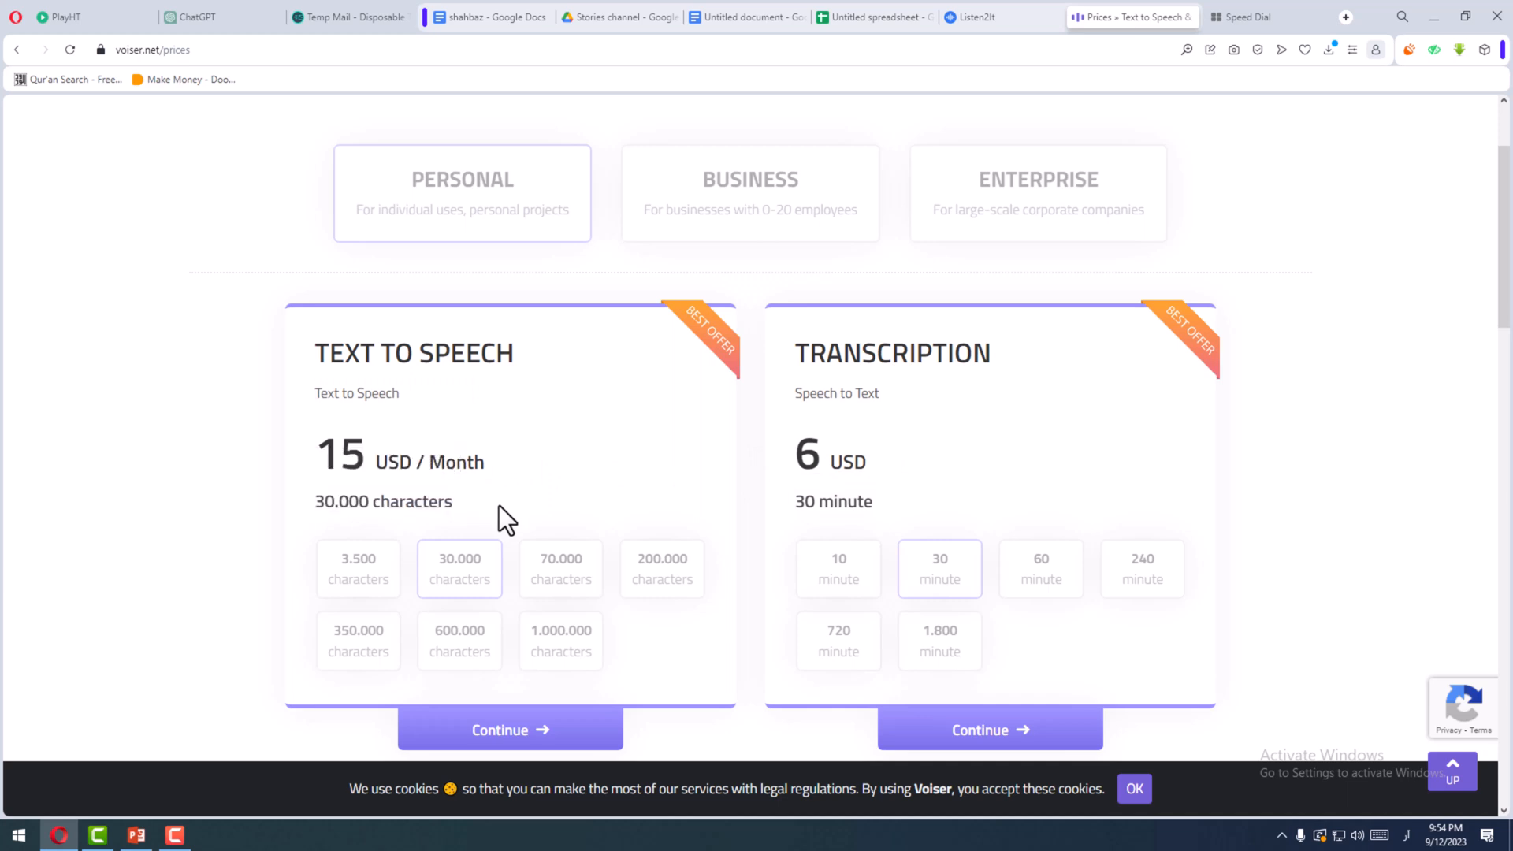
{"action": "scroll", "coordinate": [499, 504], "scroll_direction": "down", "scroll_amount": 1}
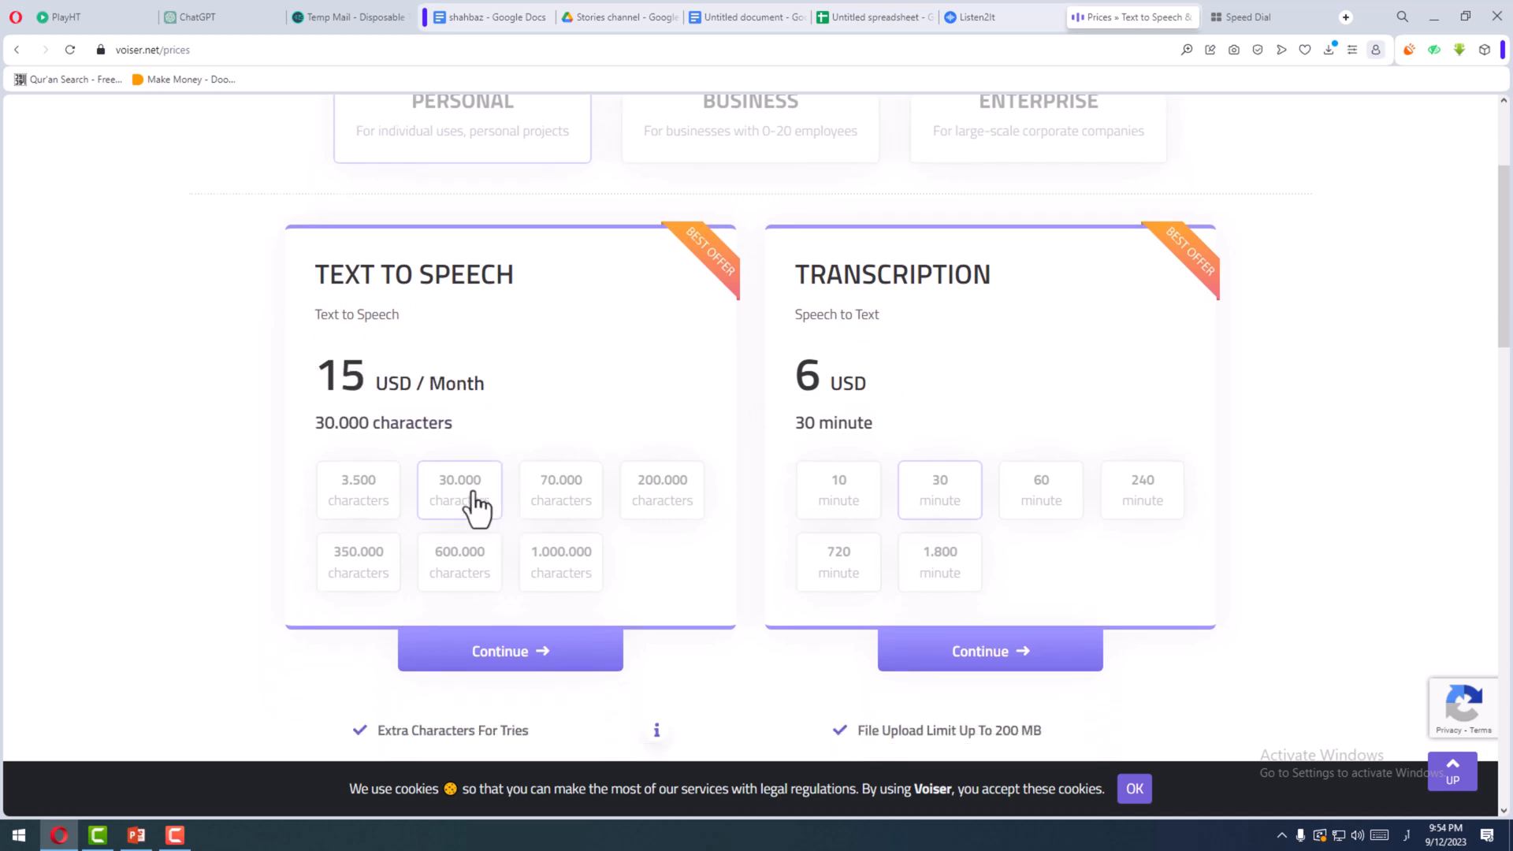
{"action": "scroll", "coordinate": [551, 615], "scroll_direction": "down", "scroll_amount": 6}
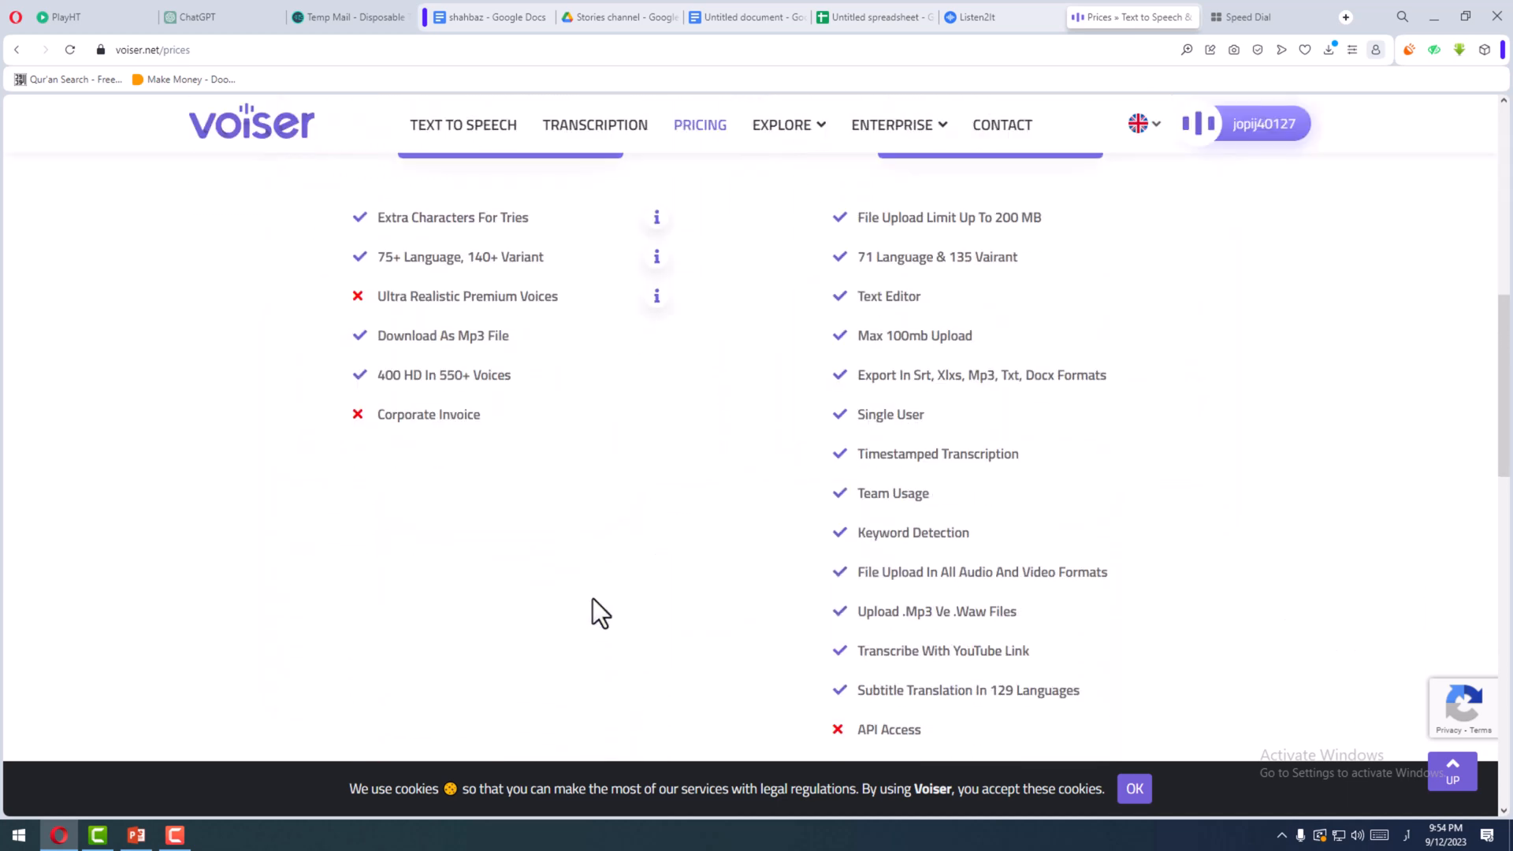
{"action": "scroll", "coordinate": [594, 611], "scroll_direction": "up", "scroll_amount": 9}
{"action": "scroll", "coordinate": [605, 633], "scroll_direction": "up", "scroll_amount": 1}
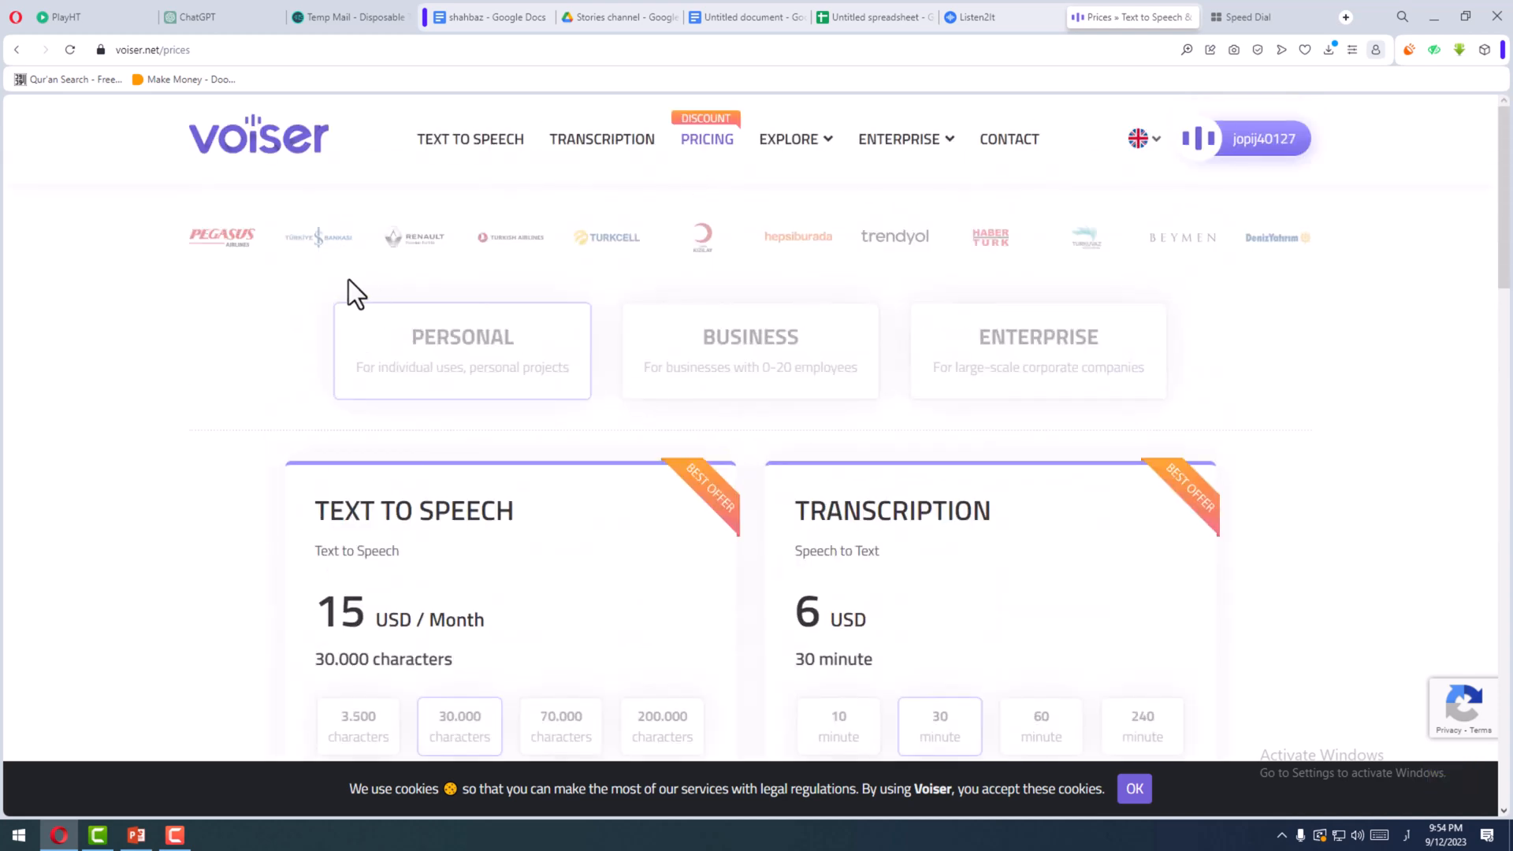
- Return to the Voiser home page, accept the cookies and open the Voiceover Studio
{"action": "left_click", "coordinate": [282, 161]}
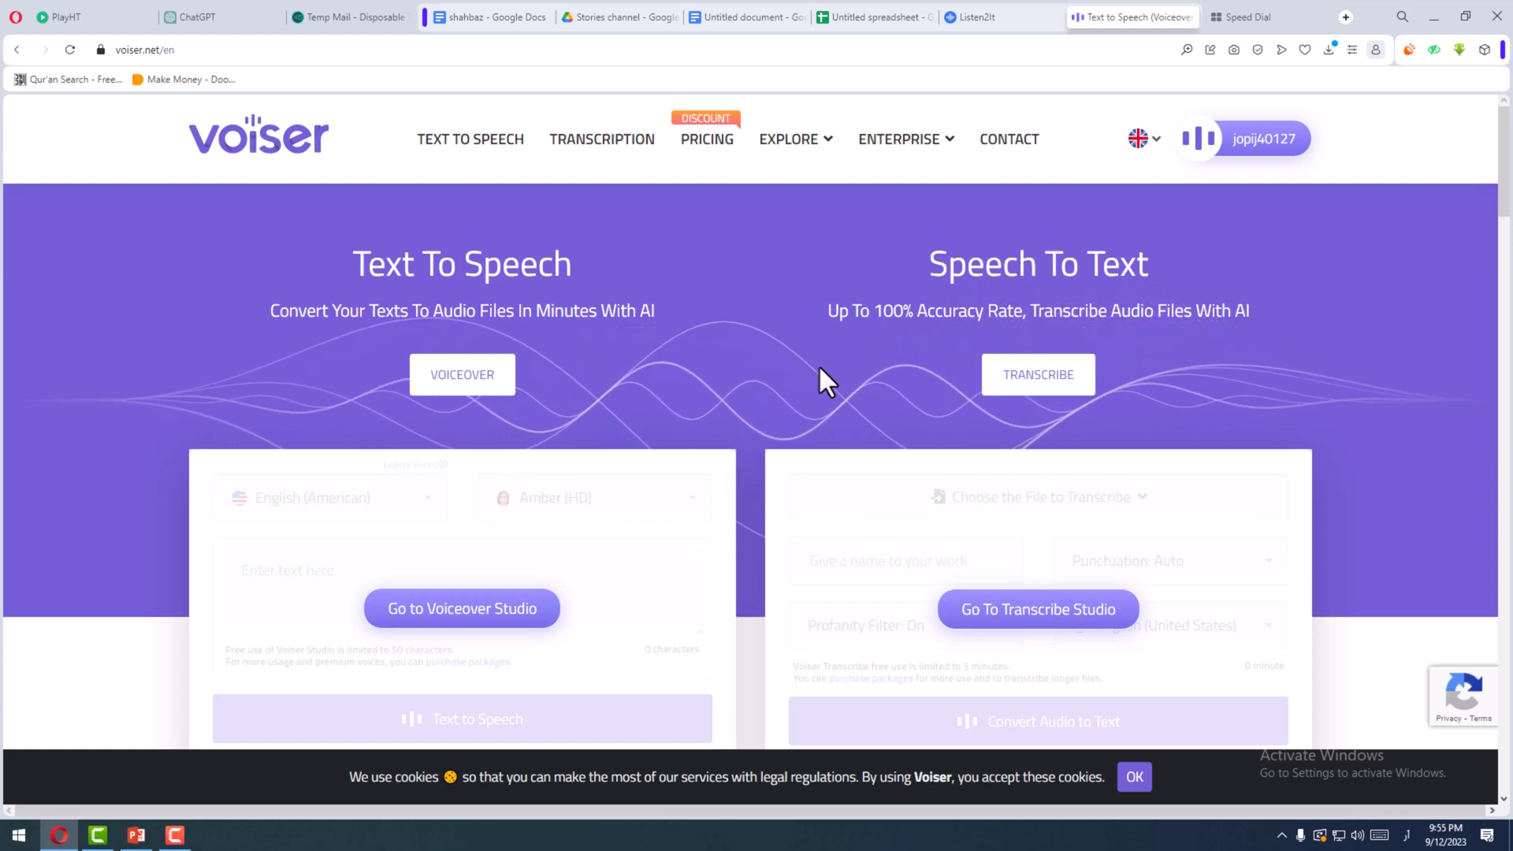
{"action": "left_click", "coordinate": [1139, 781]}
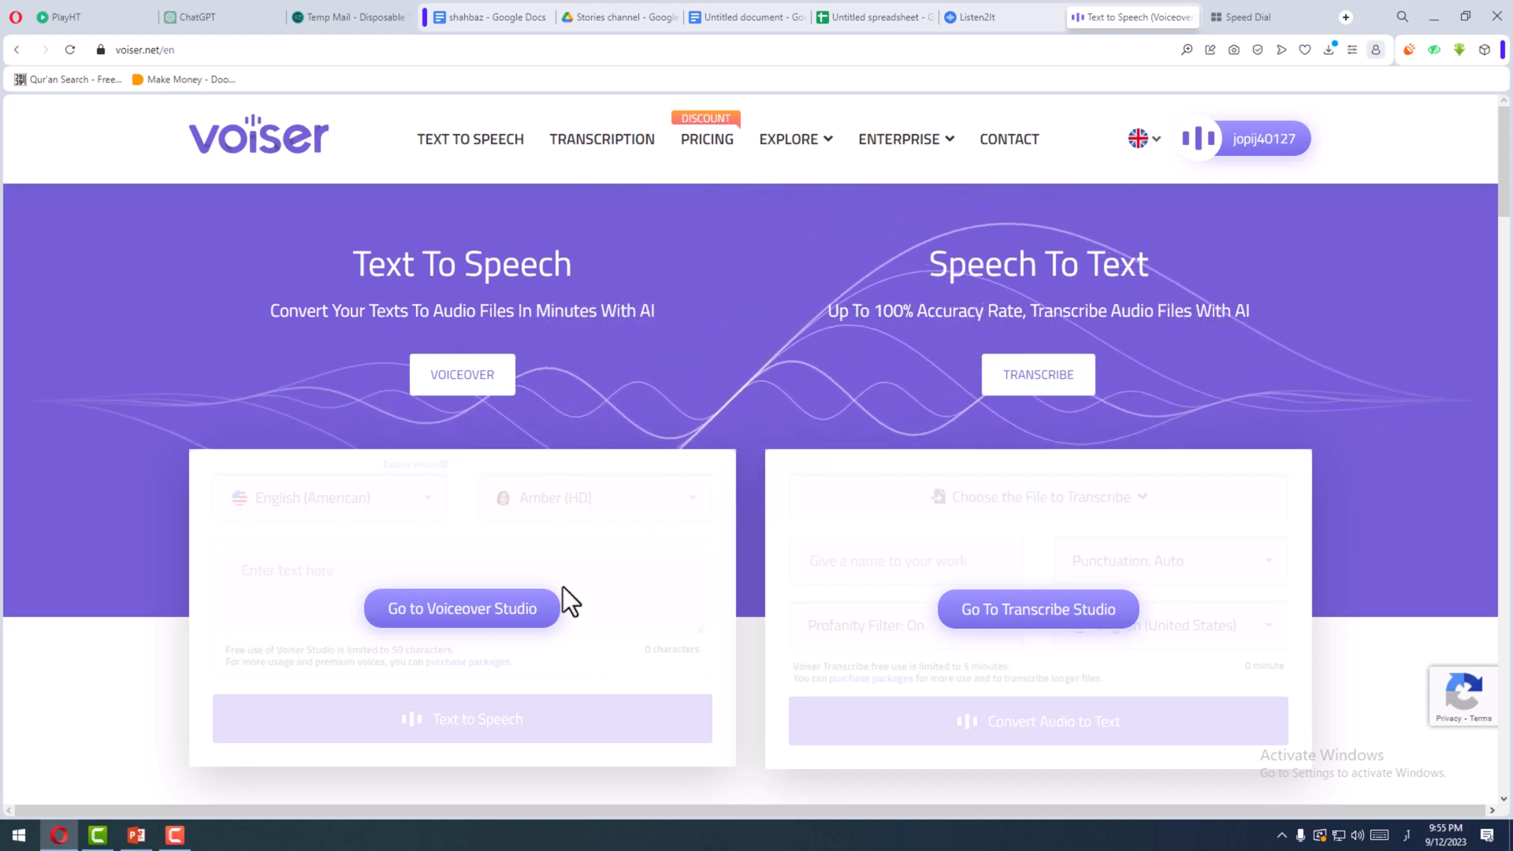
{"action": "left_click", "coordinate": [438, 613]}
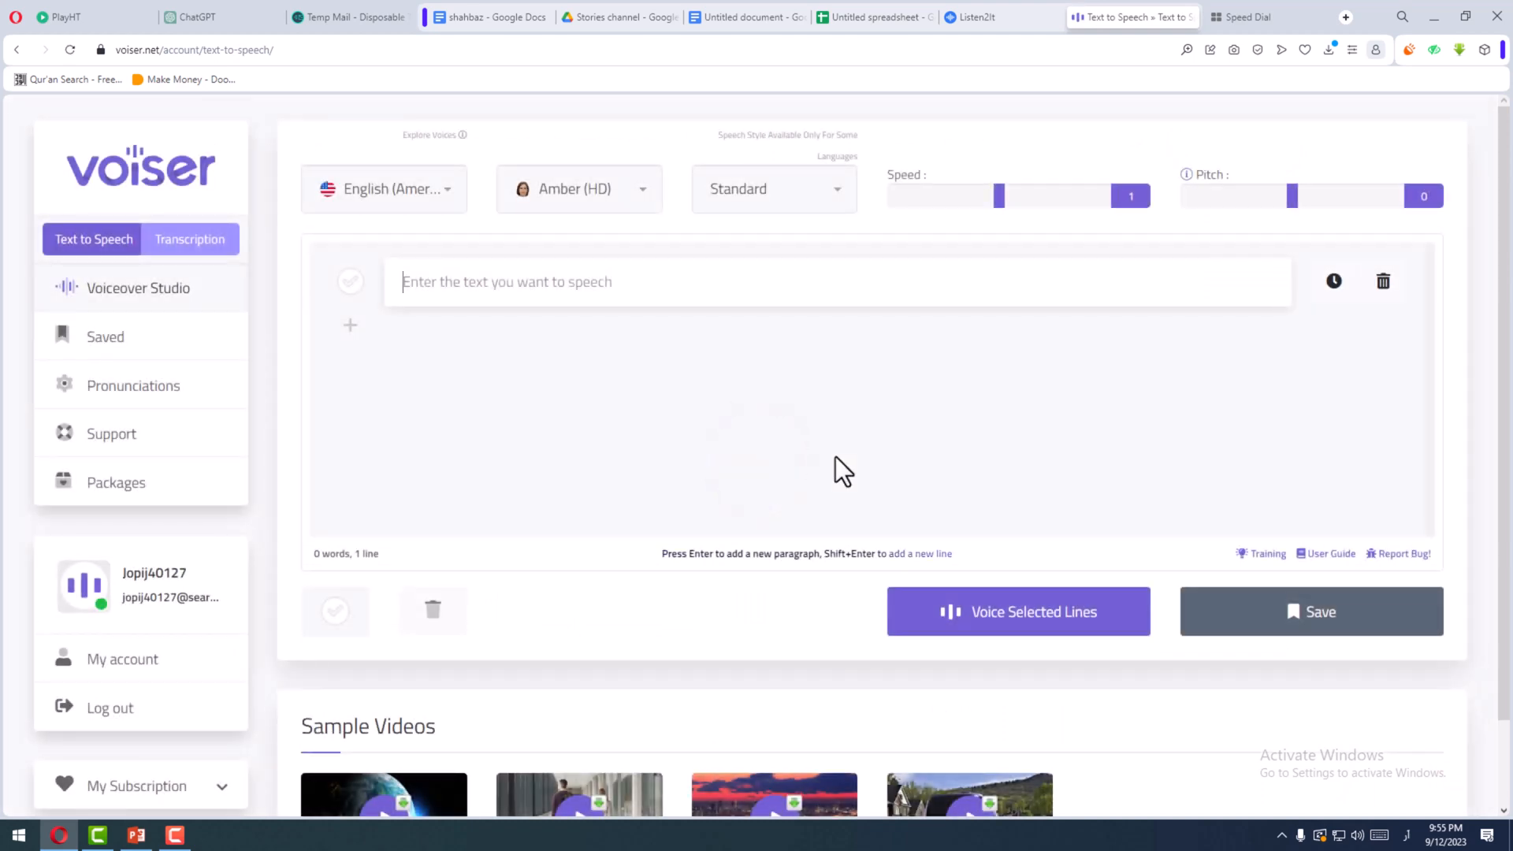
- Search the Voiser languages for "urdu" and set the speech language to Urdu (Pakistan)
{"action": "left_click", "coordinate": [382, 194]}
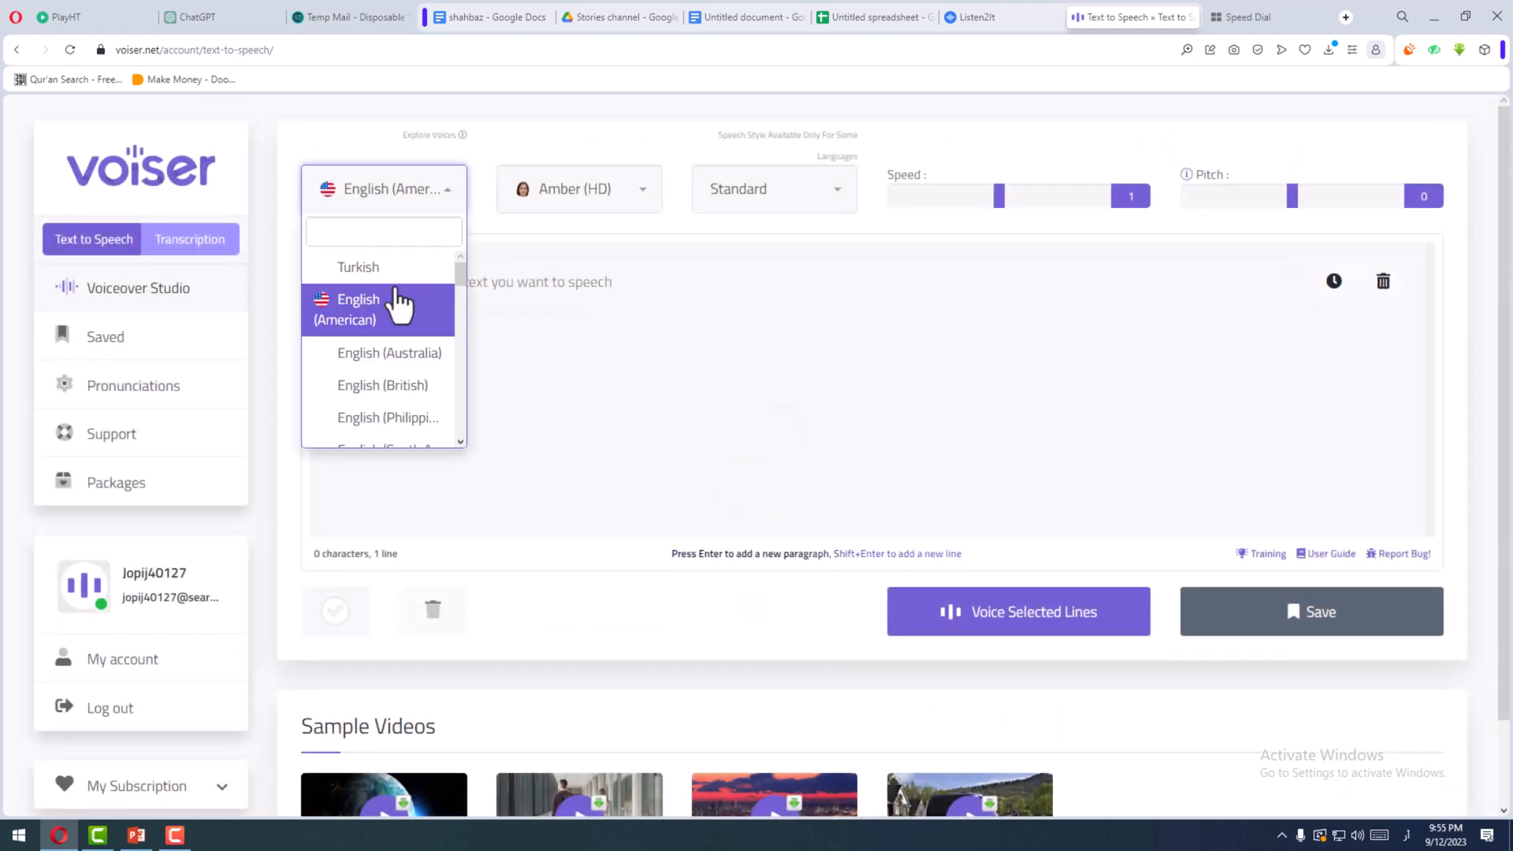
{"action": "type", "text": "ر"}
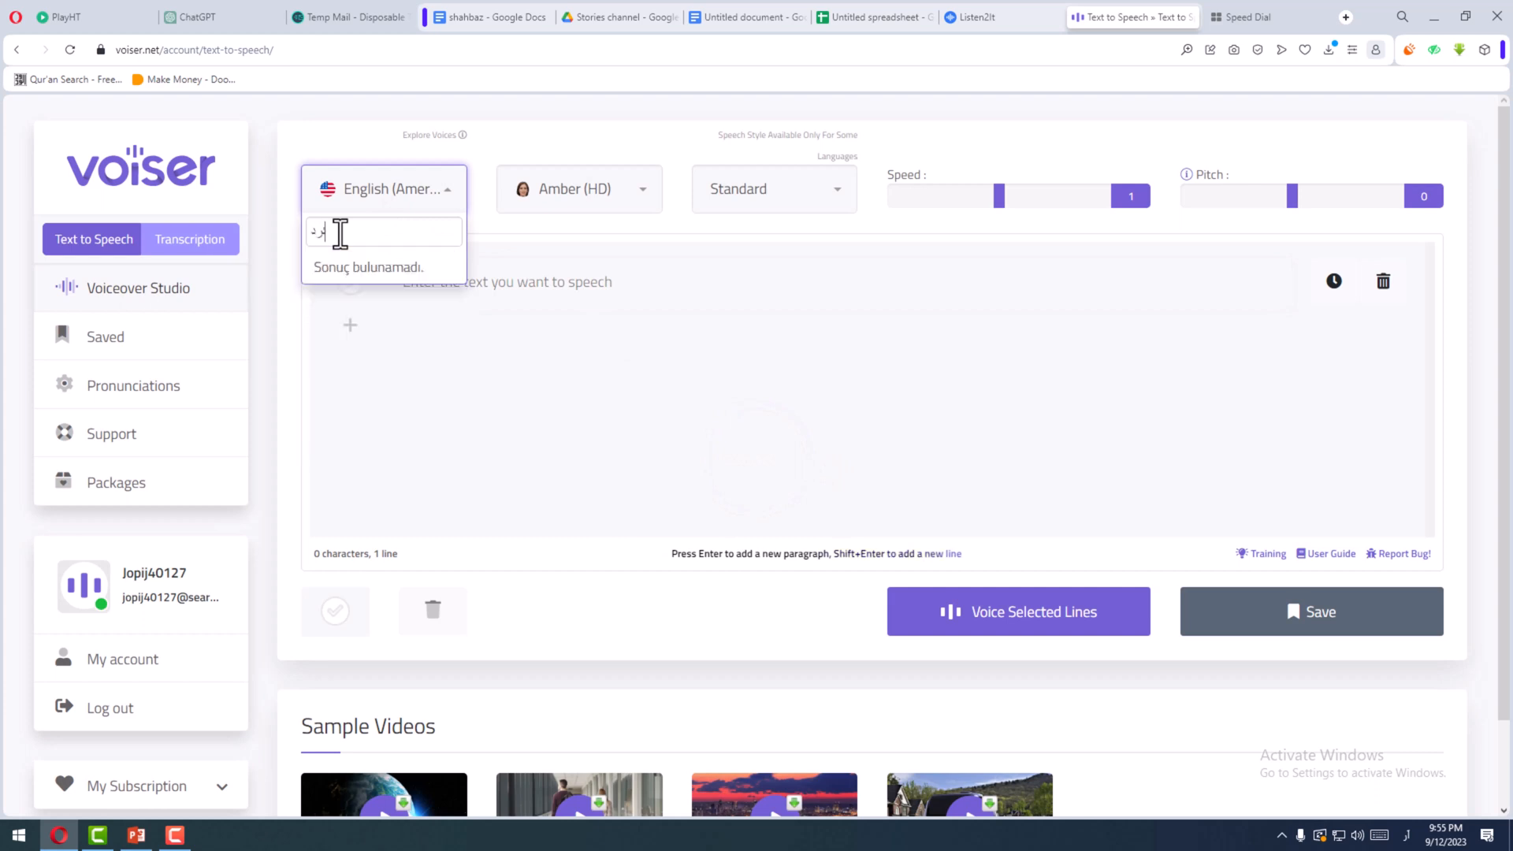
{"action": "key", "text": "BackSpace"}
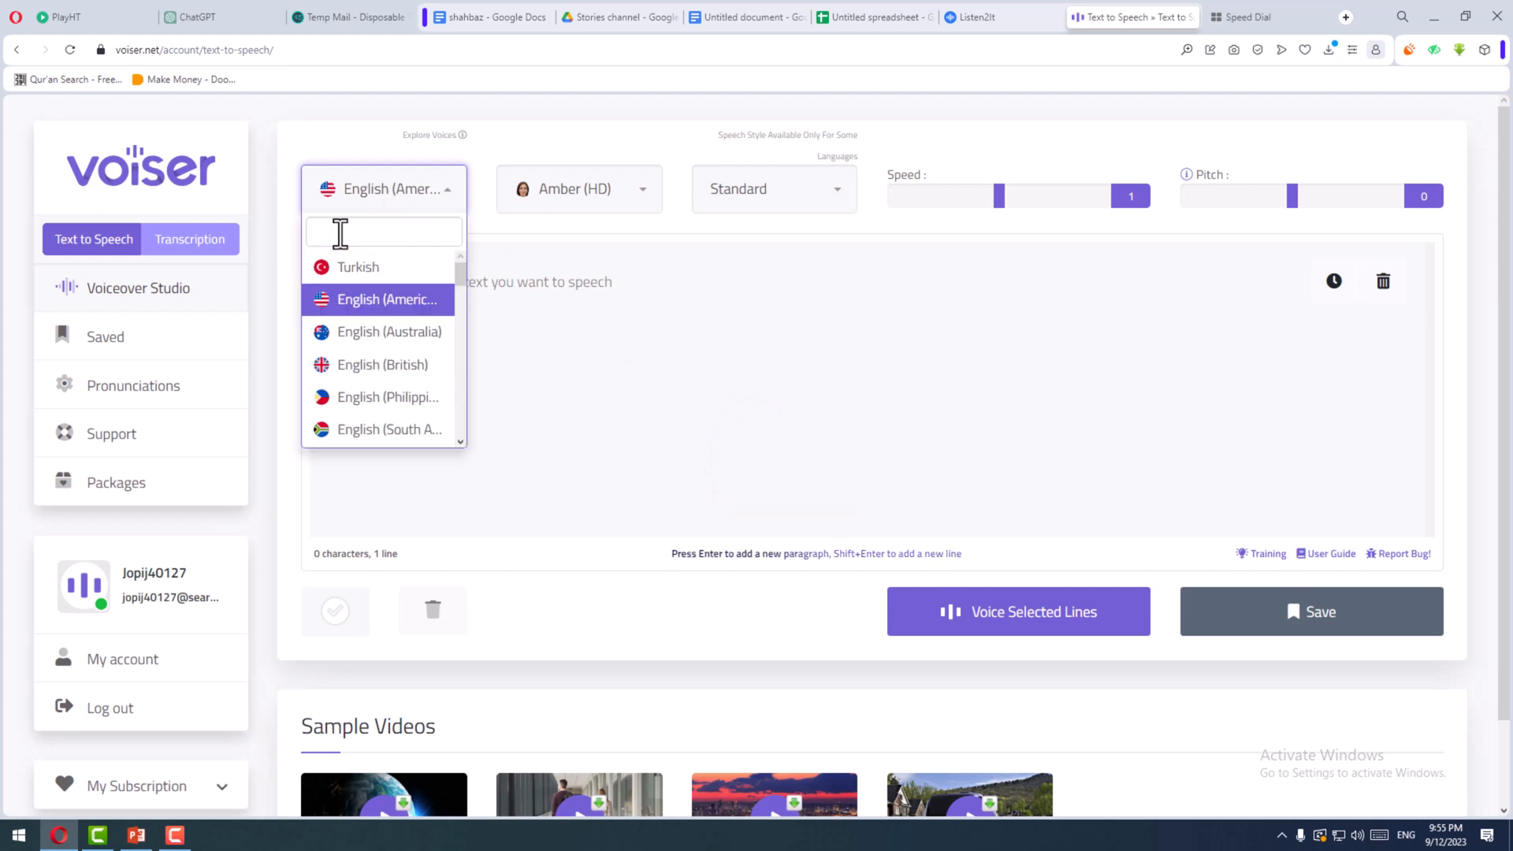
{"action": "type", "text": "urdu"}
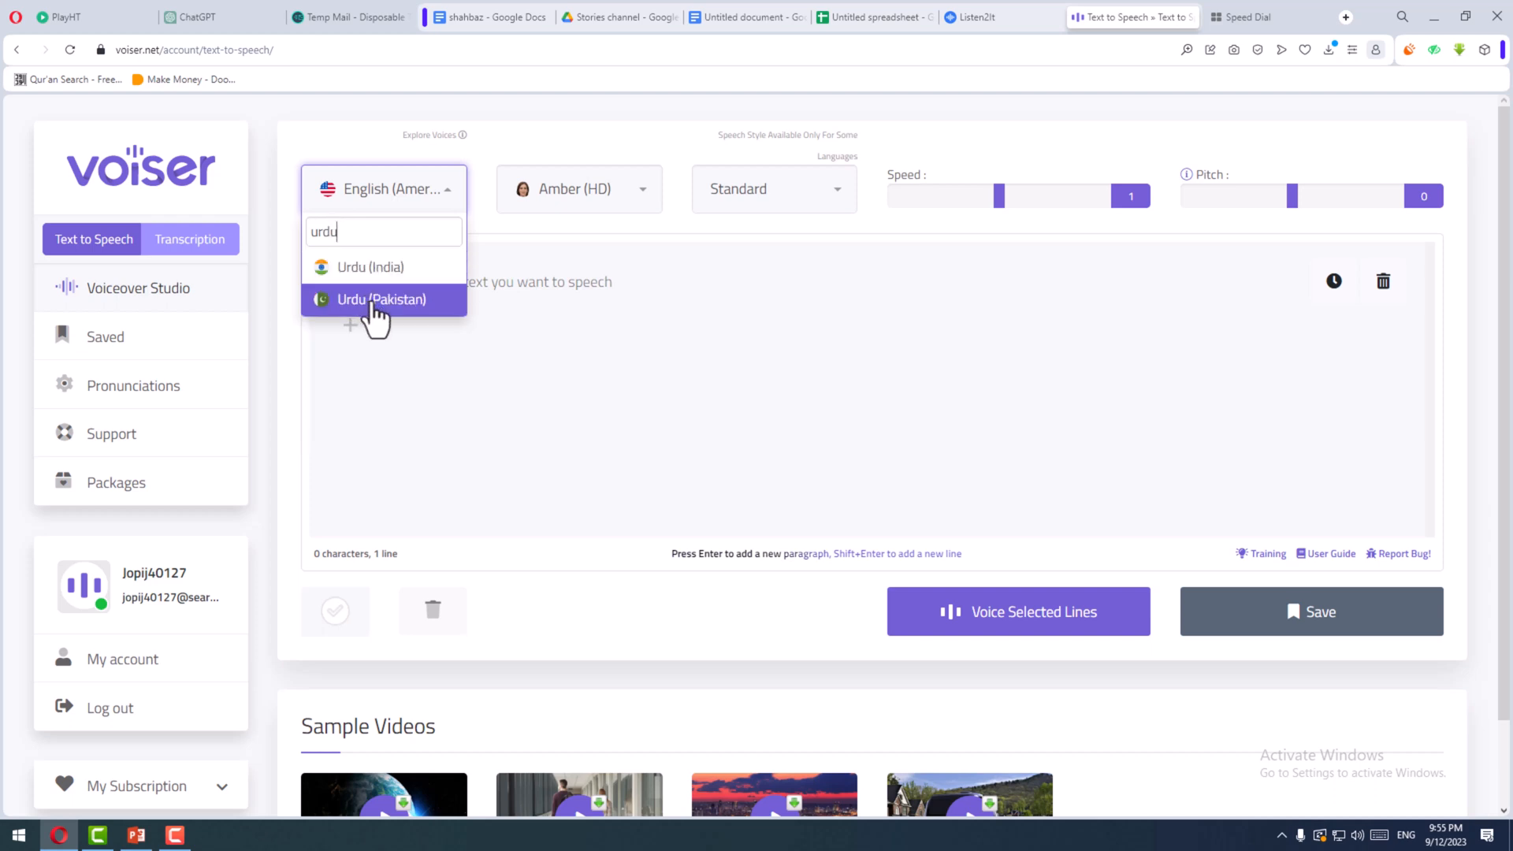
{"action": "left_click", "coordinate": [405, 301]}
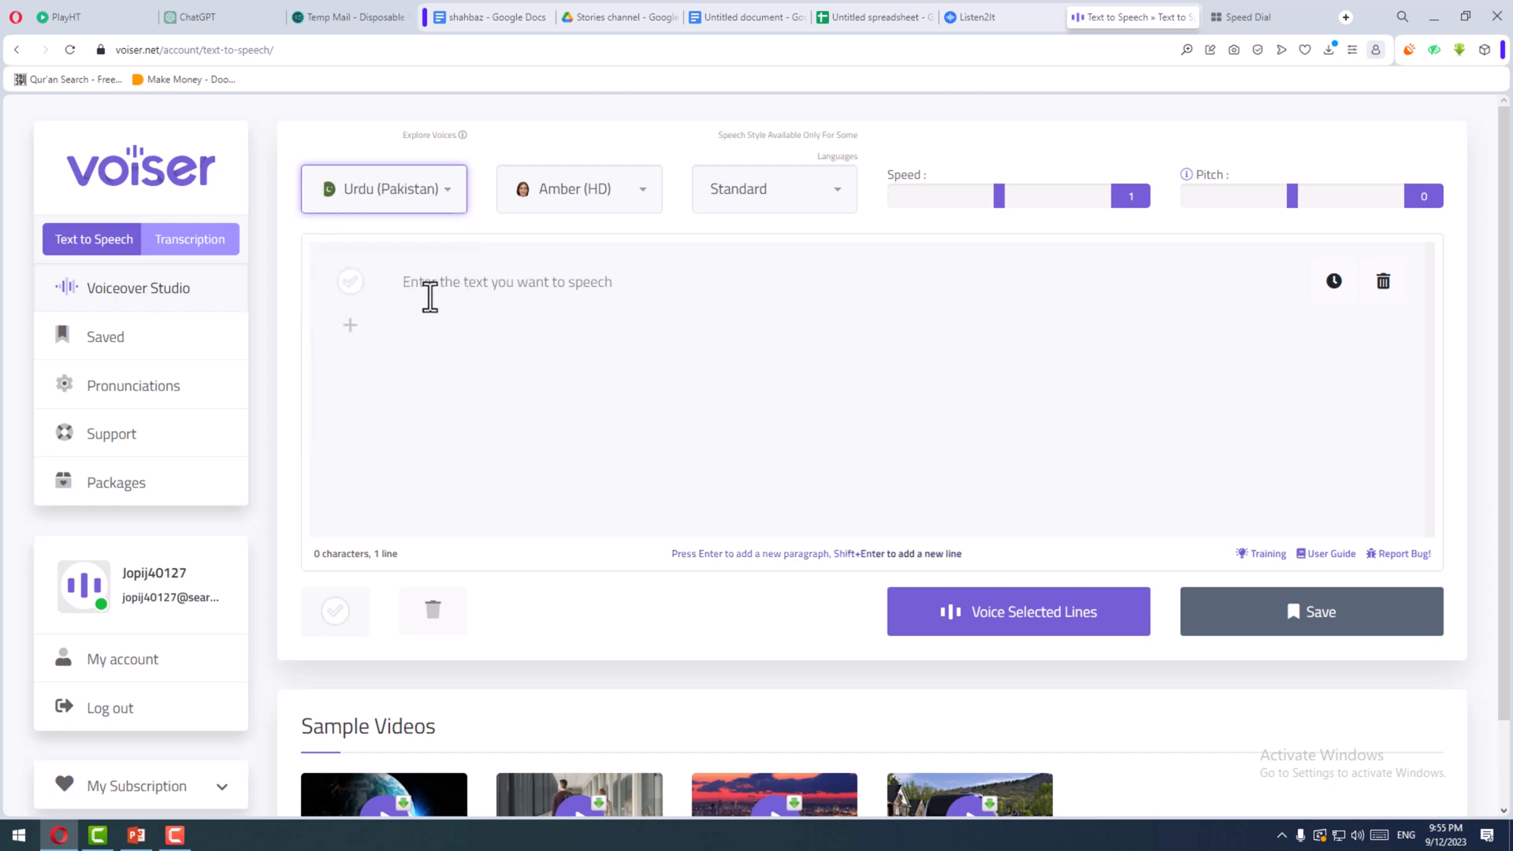
- Alternate between the Asad (HD) and Uzma (HD) voices, set the voice to Uzma (HD) and activate the empty text line
{"action": "left_click", "coordinate": [429, 298]}
{"action": "left_click", "coordinate": [596, 219]}
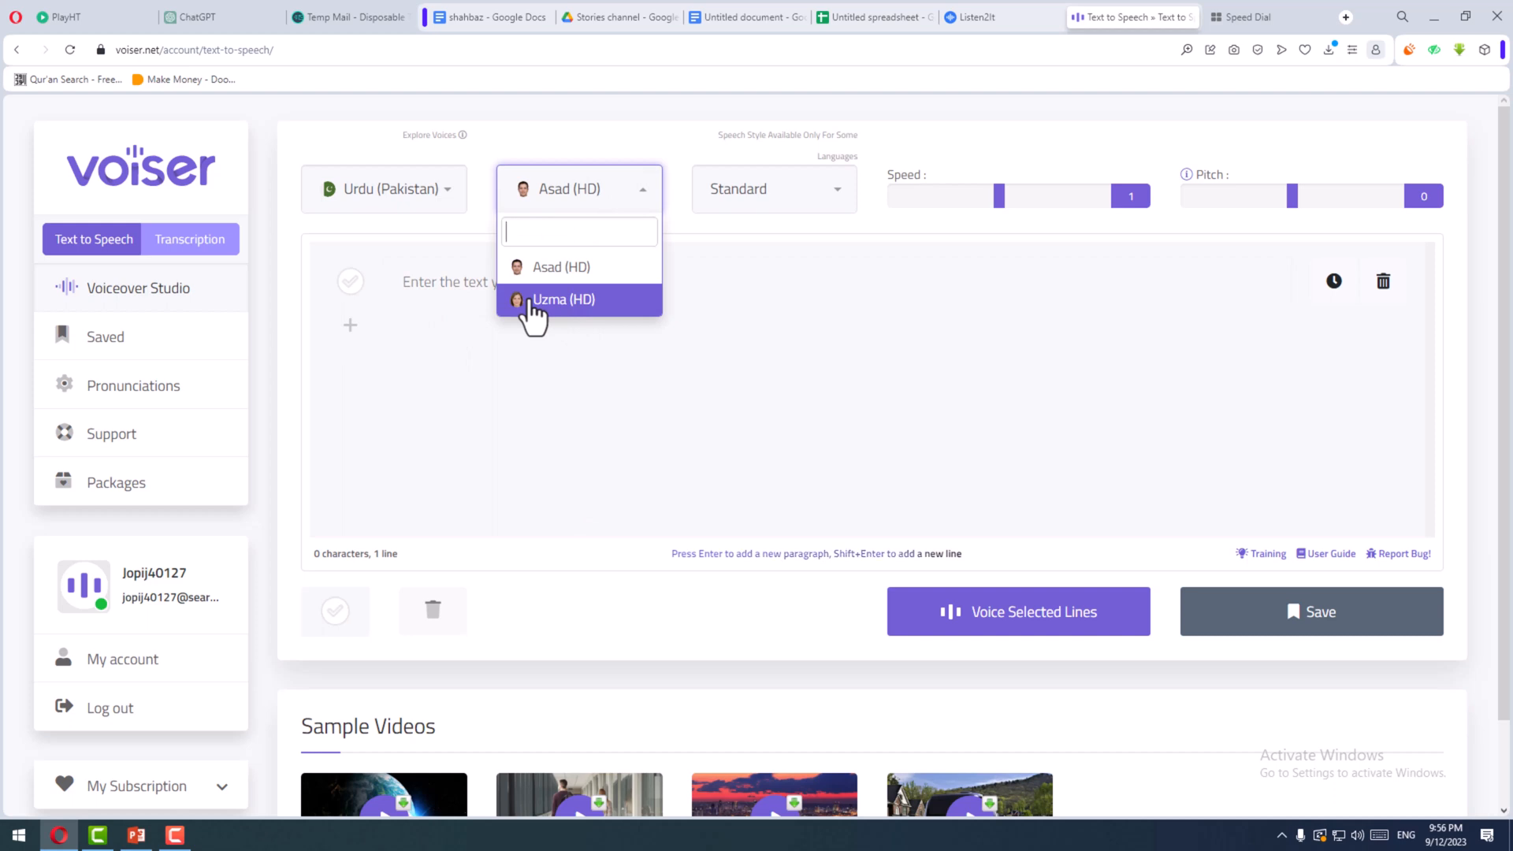
{"action": "left_click", "coordinate": [528, 302]}
{"action": "left_click", "coordinate": [579, 205]}
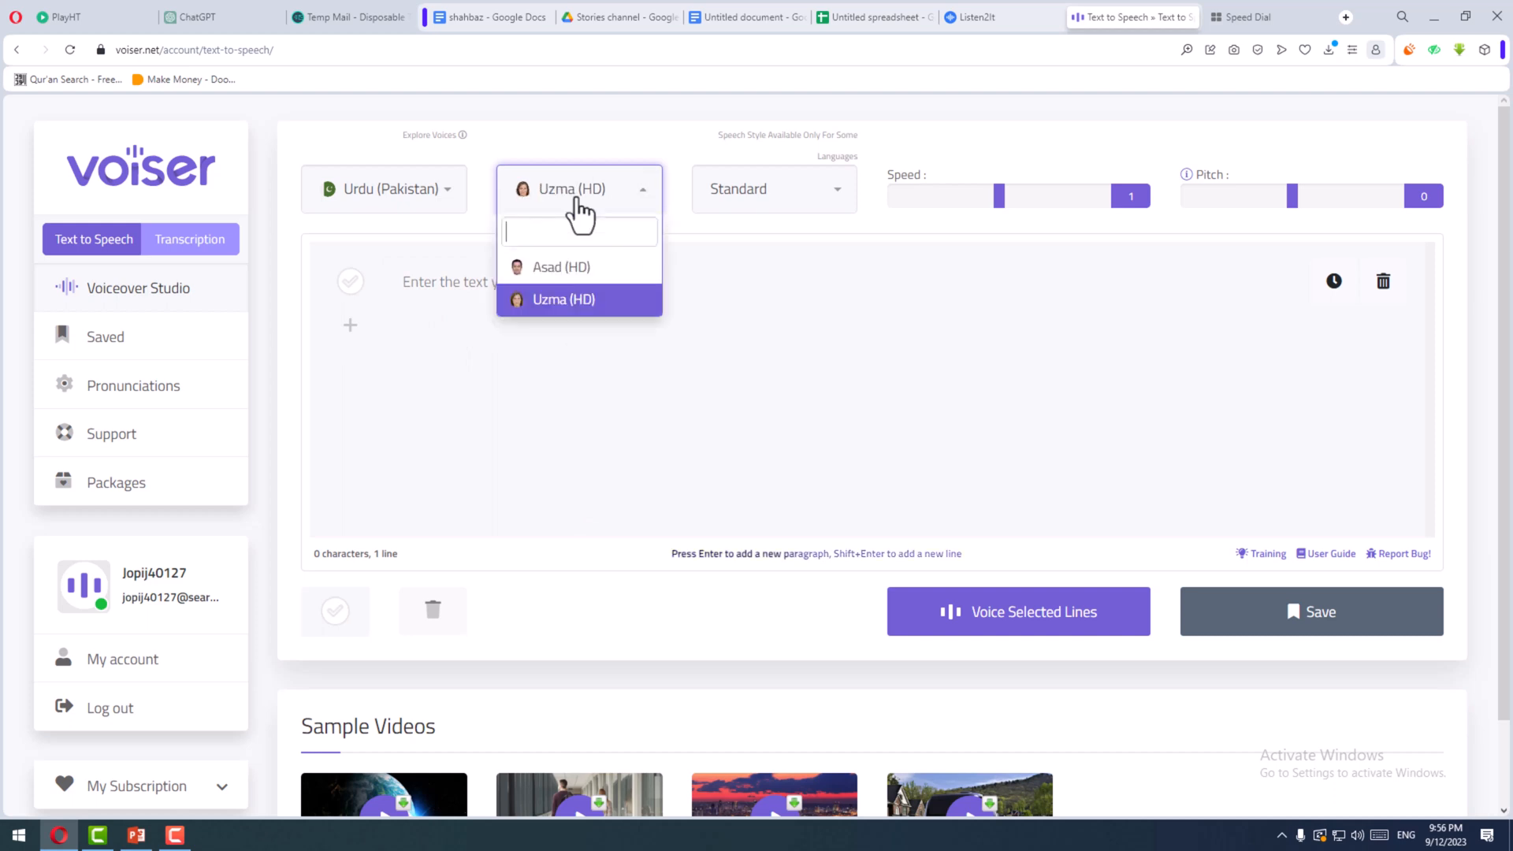
{"action": "left_click", "coordinate": [575, 276]}
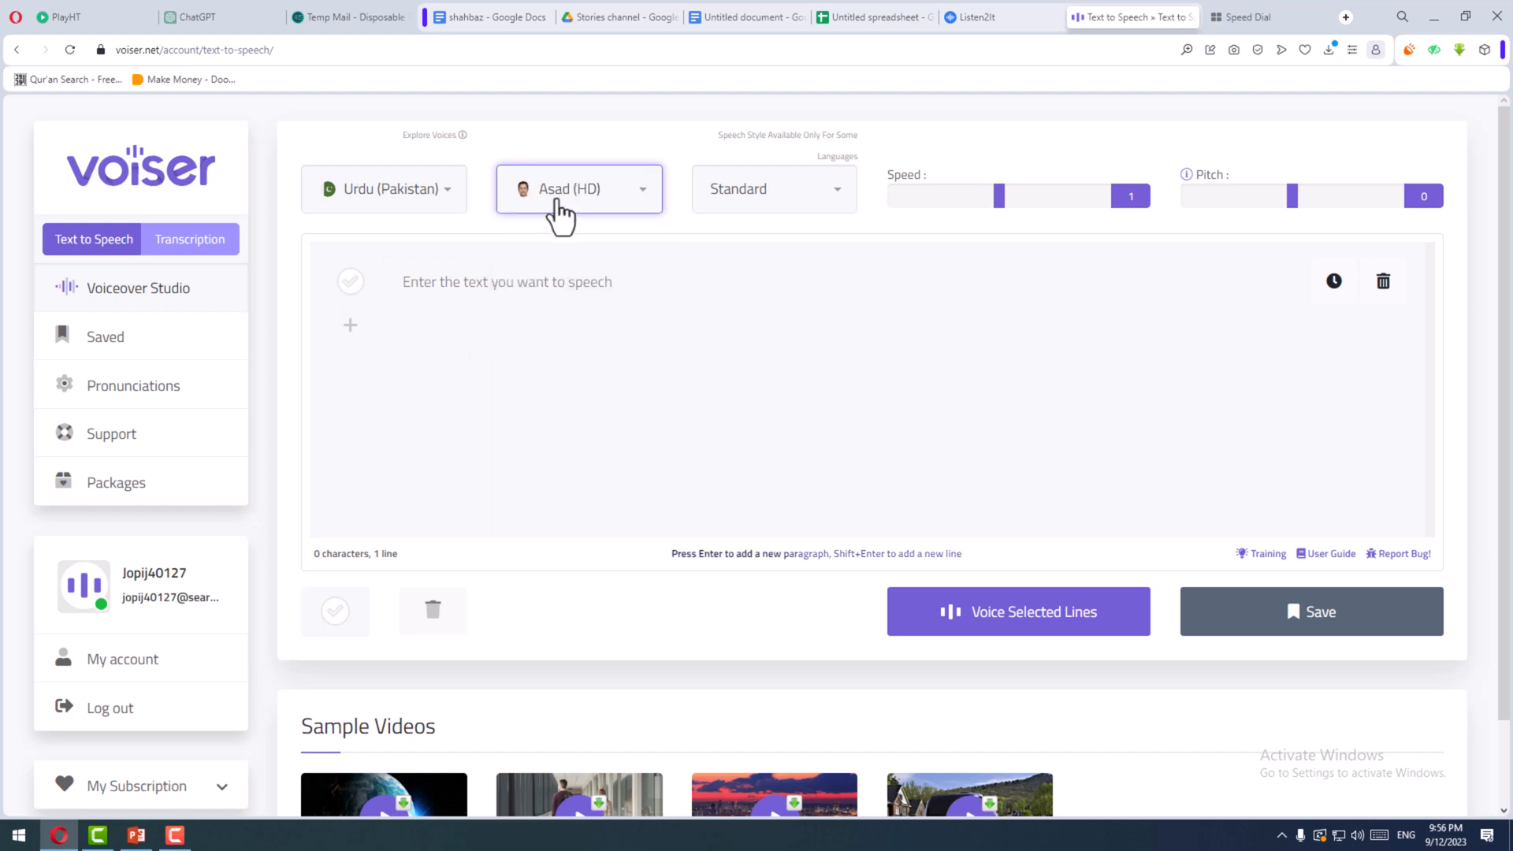
{"action": "left_click", "coordinate": [557, 202]}
{"action": "left_click", "coordinate": [581, 304]}
{"action": "left_click", "coordinate": [574, 284]}
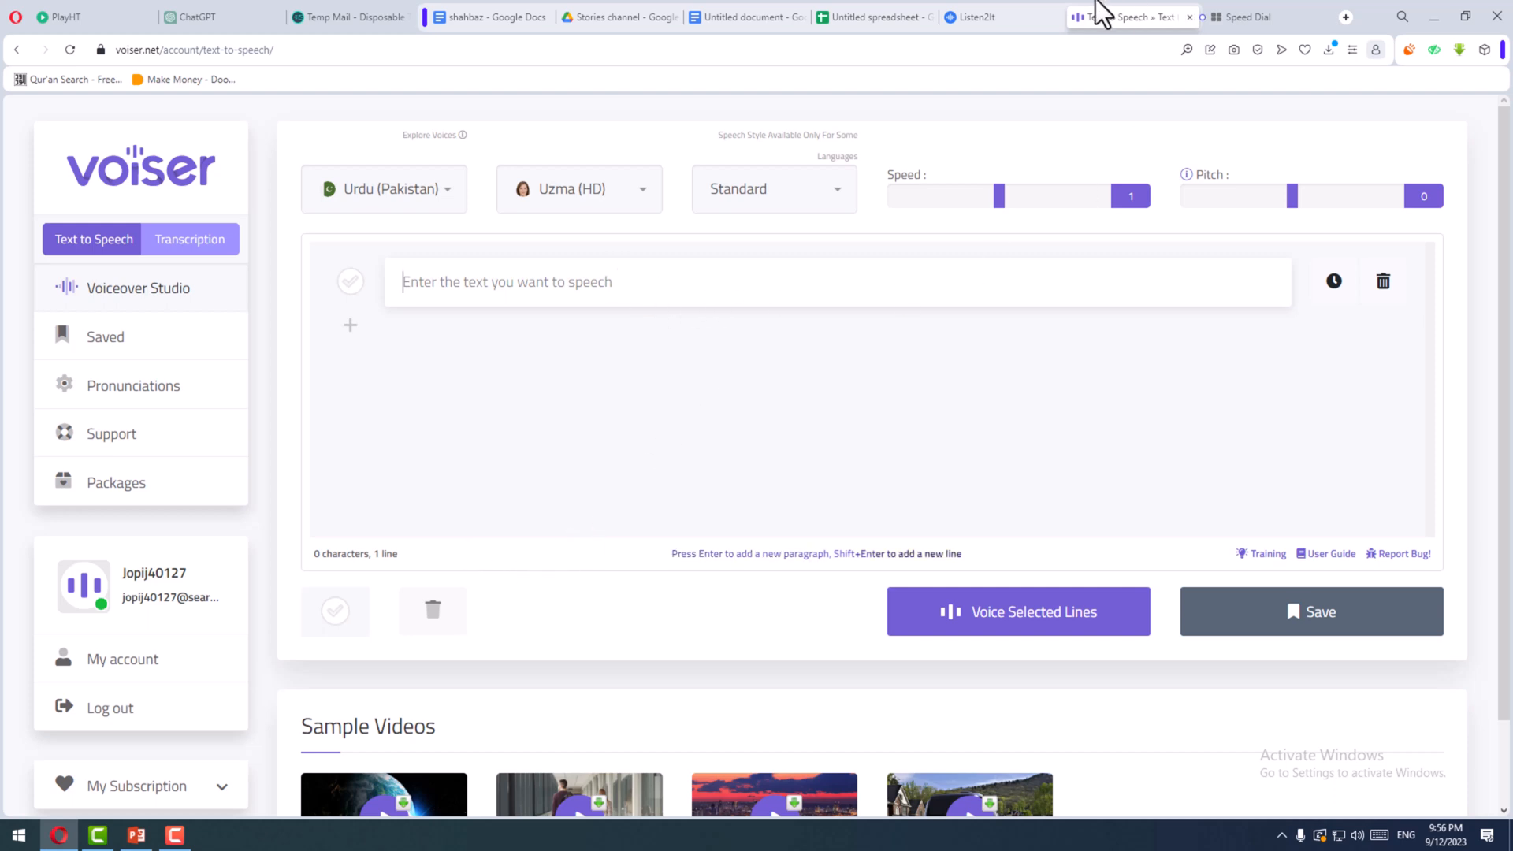
- Copy the Urdu paragraph under the highlighted heading "پہلا ٹیکسٹ" in the untitled Google Docs document
{"action": "left_click", "coordinate": [1001, 16]}
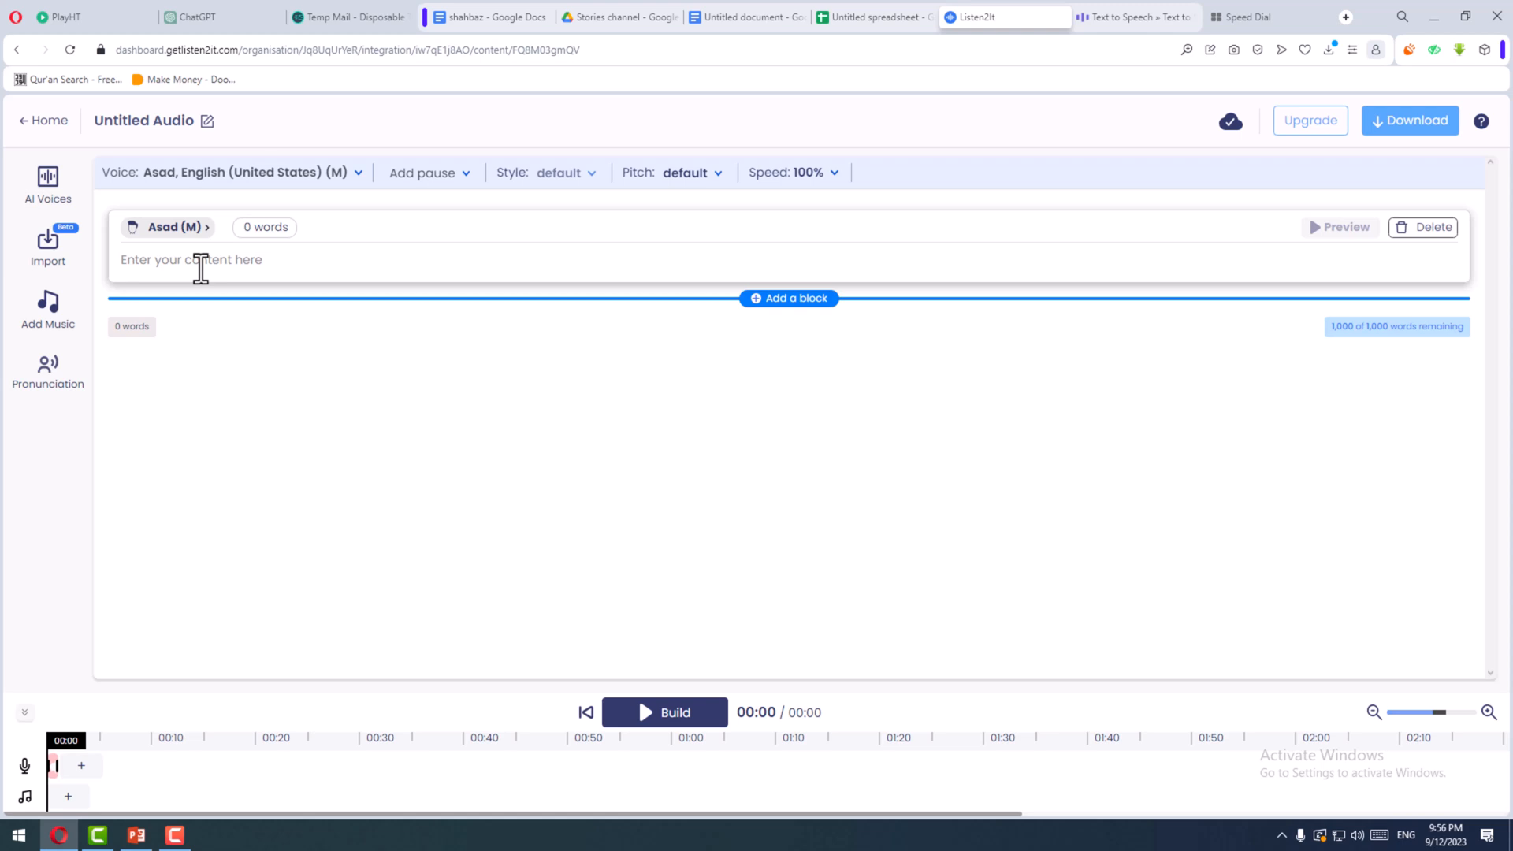
{"action": "left_click", "coordinate": [750, 14]}
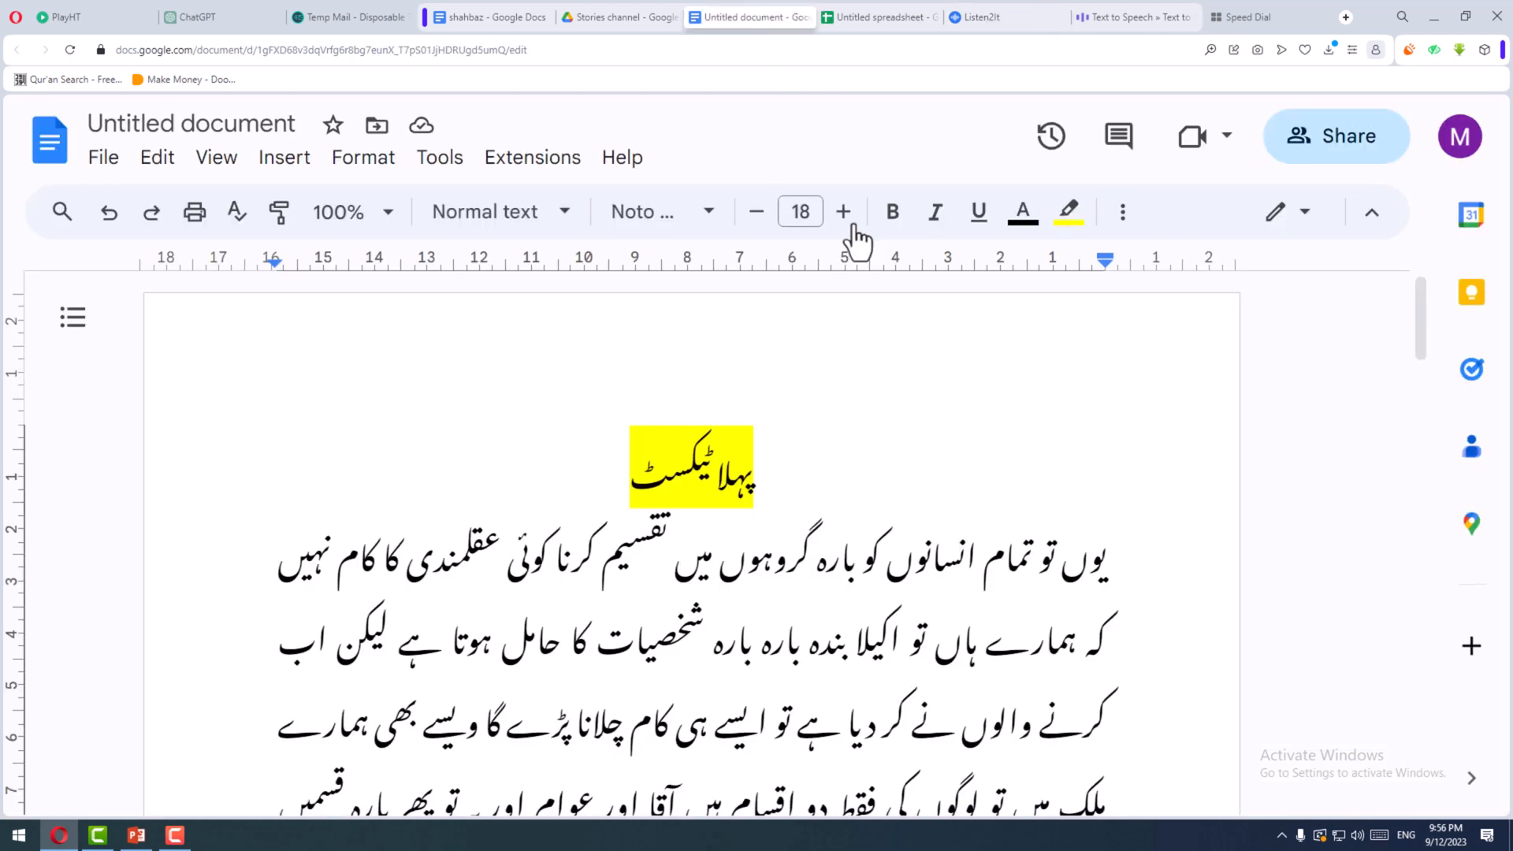
{"action": "scroll", "coordinate": [1127, 417], "scroll_direction": "down", "scroll_amount": 2}
{"action": "left_click_drag", "start_coordinate": [1121, 409], "coordinate": [1029, 719]}
{"action": "key", "text": "ctrl+c"}
{"action": "right_click", "coordinate": [747, 370]}
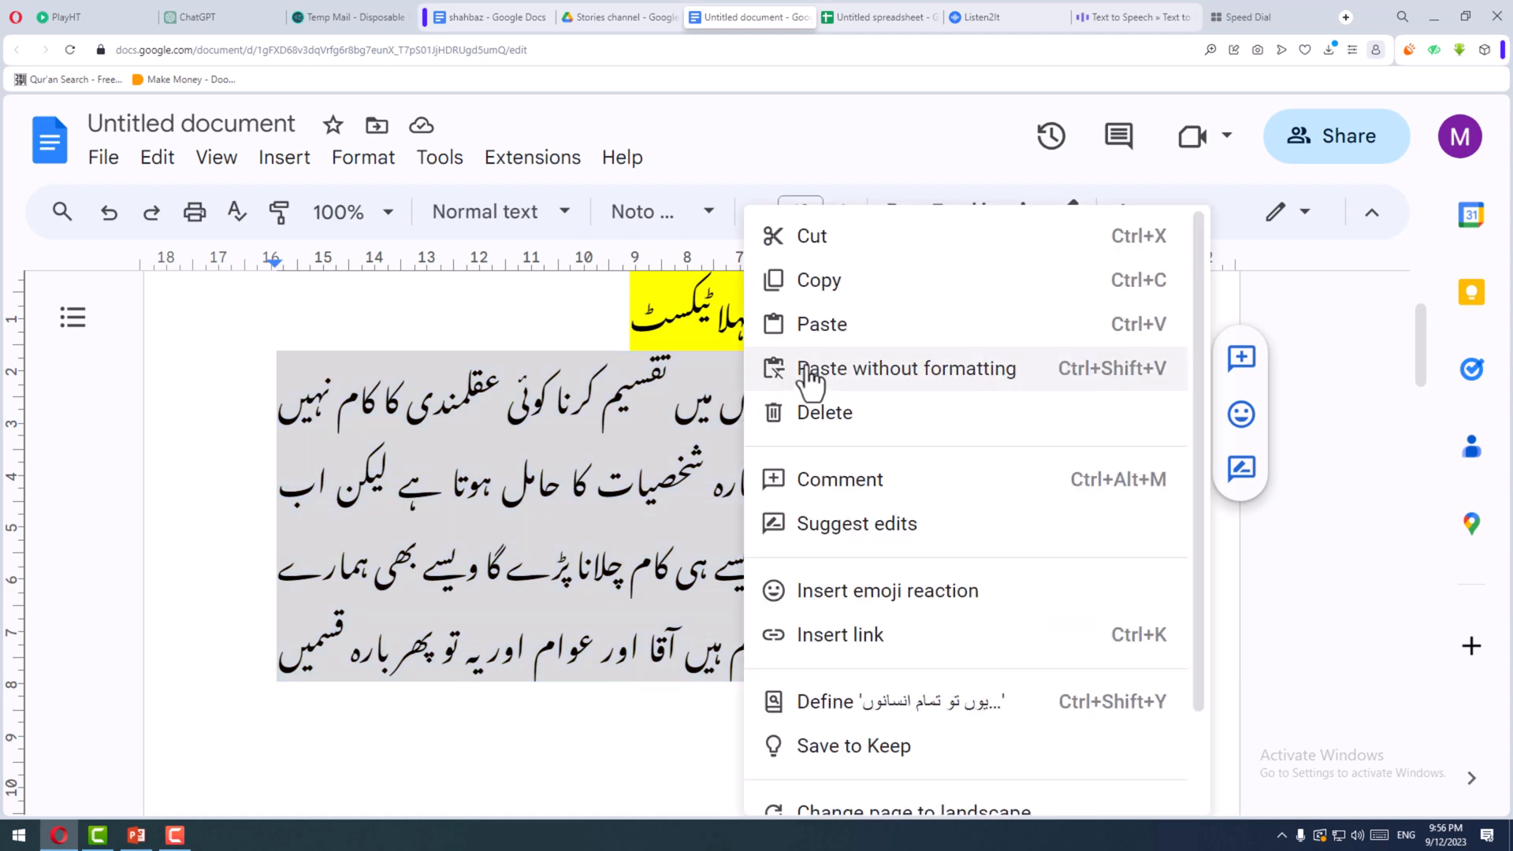
{"action": "left_click", "coordinate": [812, 280]}
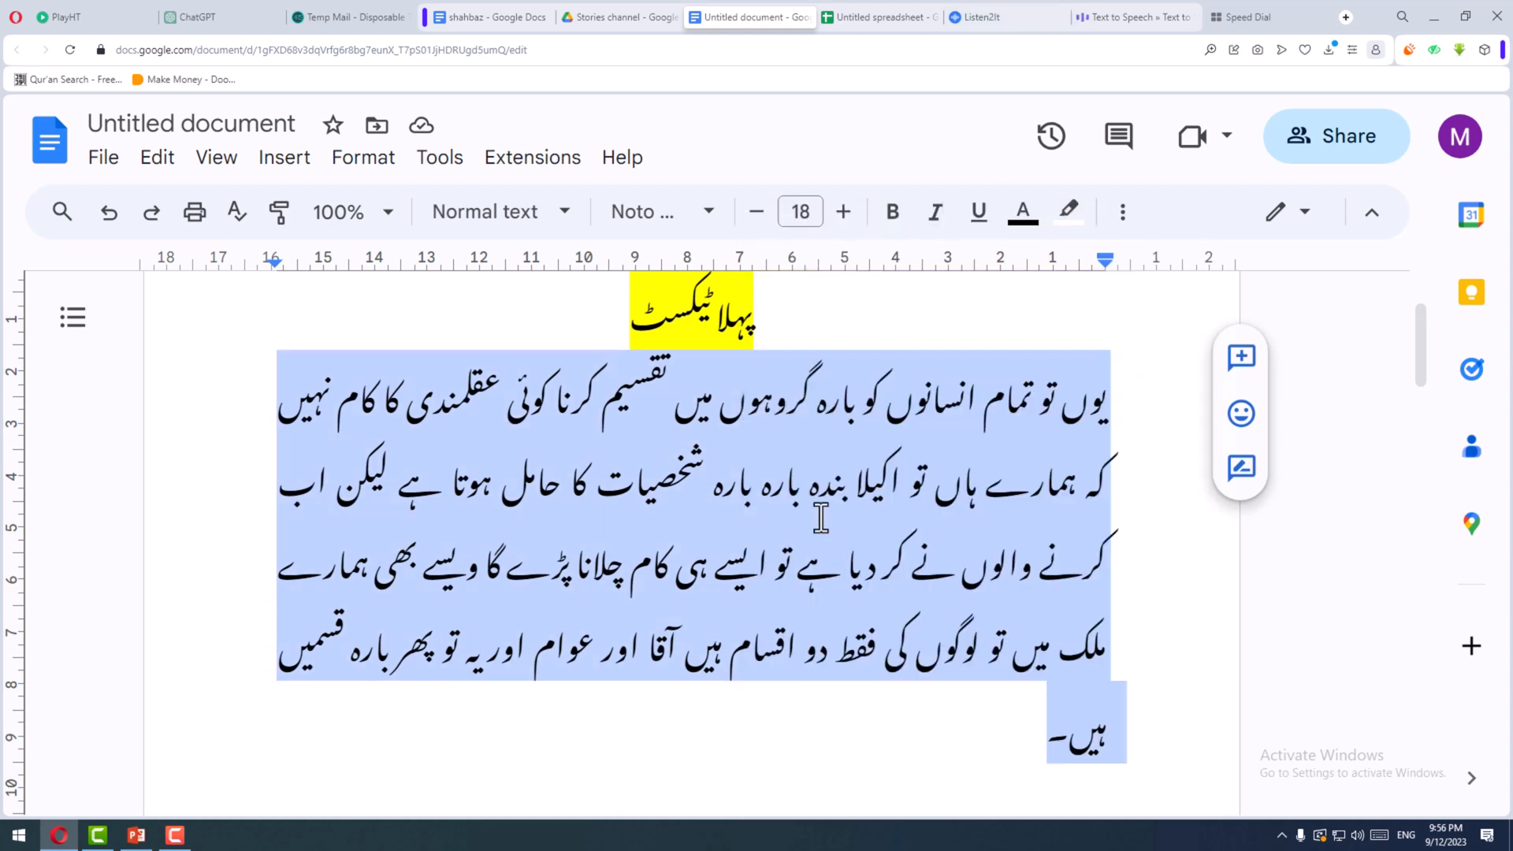
{"action": "scroll", "coordinate": [817, 517], "scroll_direction": "down", "scroll_amount": 5}
{"action": "scroll", "coordinate": [817, 517], "scroll_direction": "up", "scroll_amount": 6}
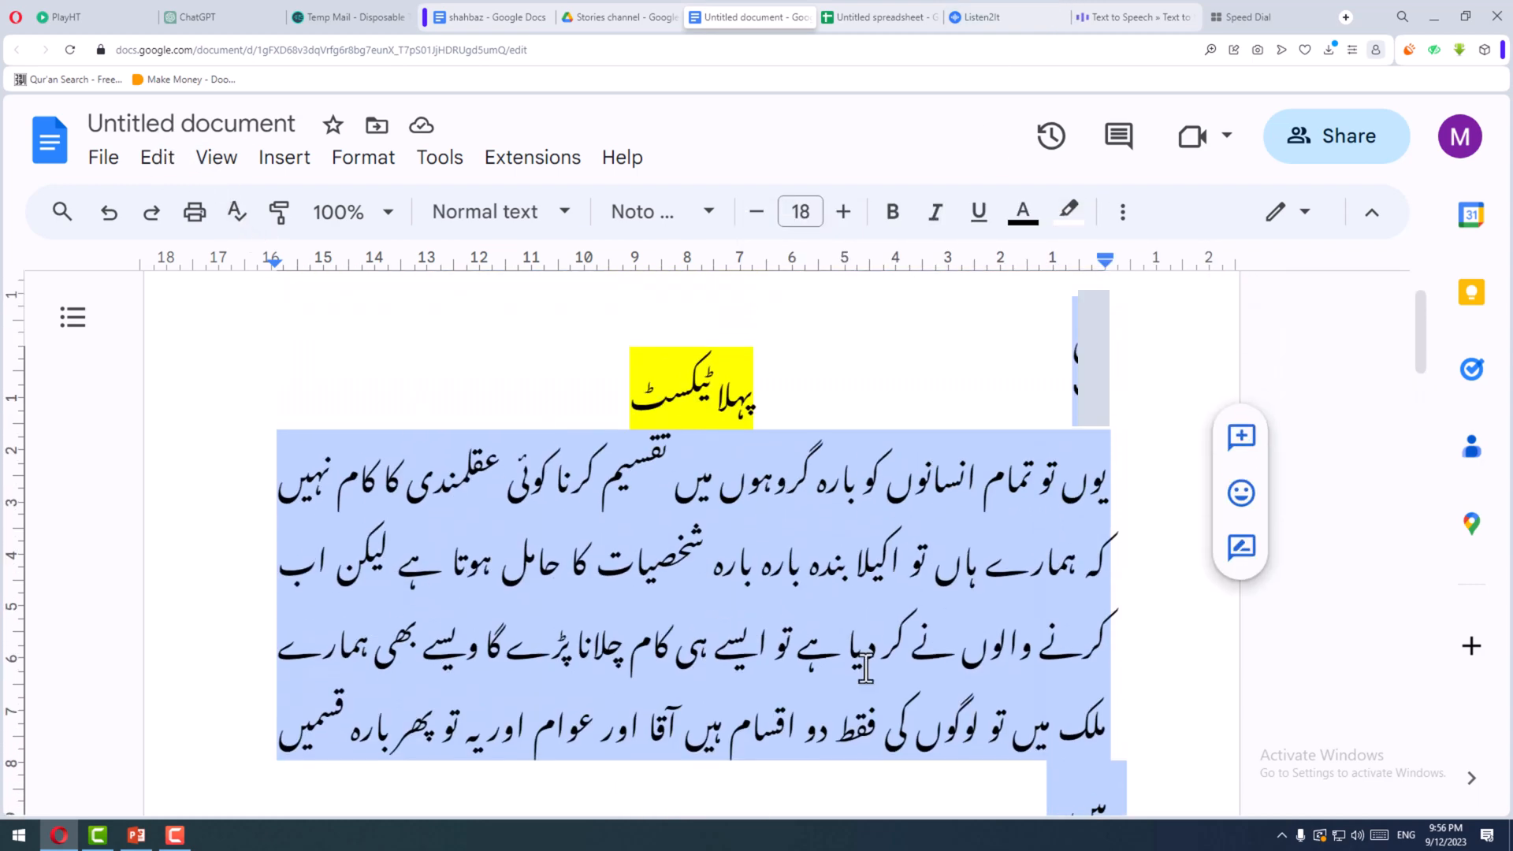
{"action": "scroll", "coordinate": [805, 599], "scroll_direction": "down", "scroll_amount": 1}
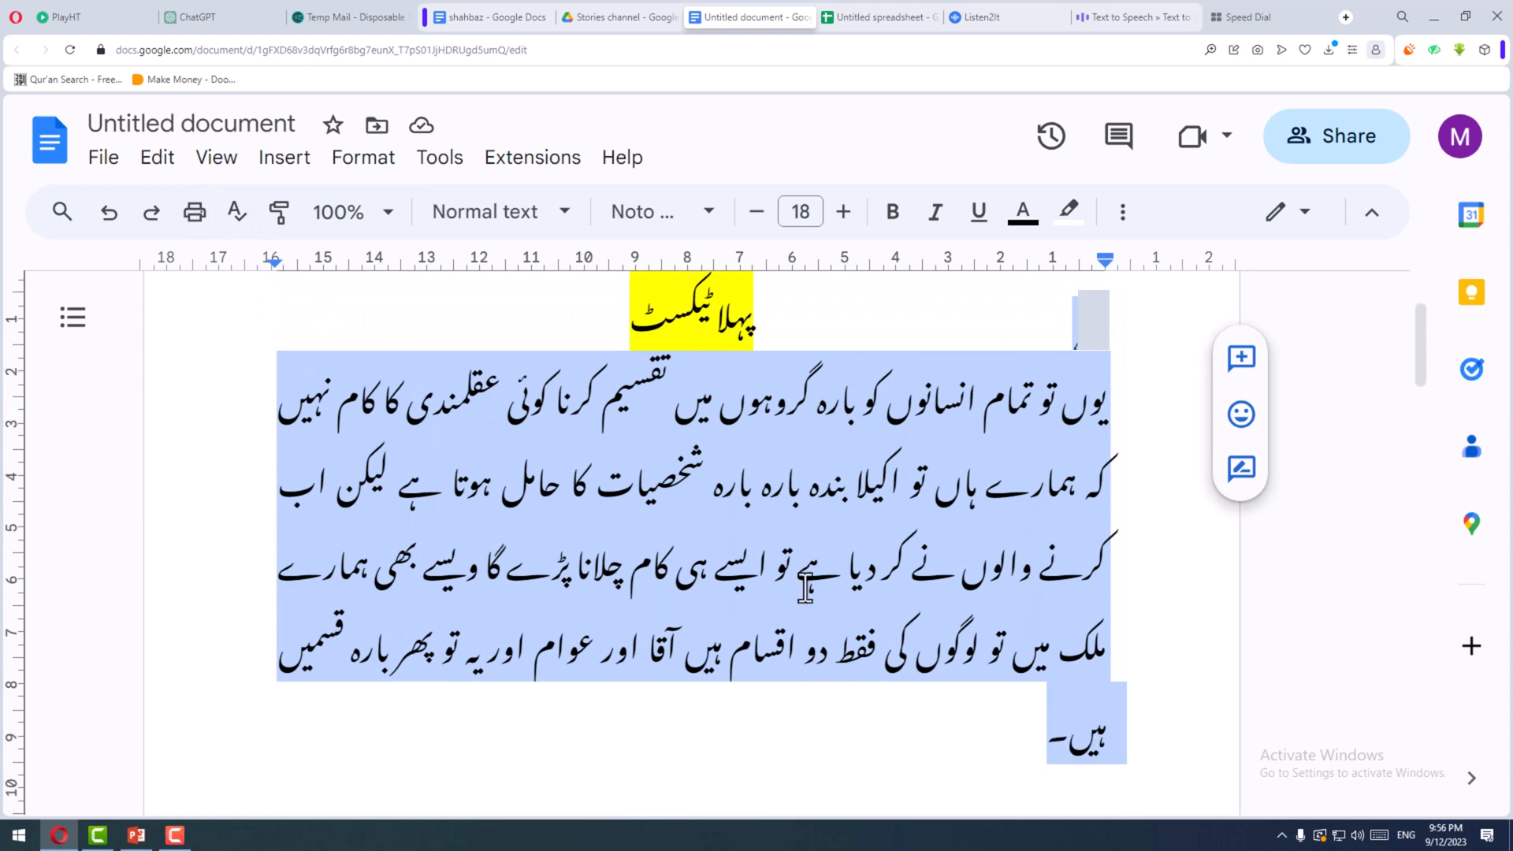
- Switch to Listen2It, paste the copied paragraph into the empty Asad block and generate its audio preview
{"action": "left_click", "coordinate": [993, 14]}
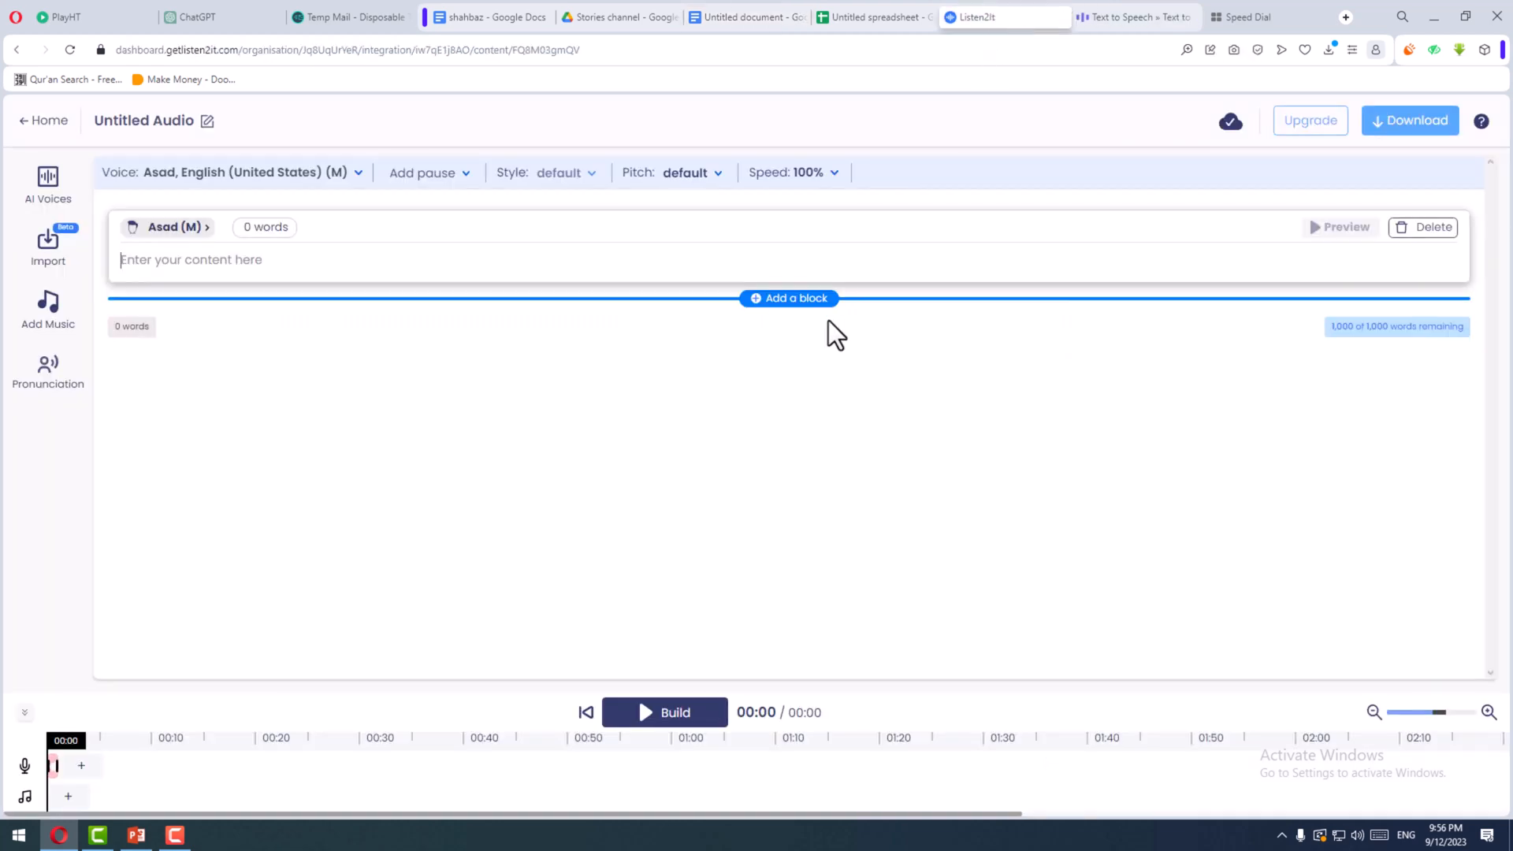
{"action": "right_click", "coordinate": [695, 262]}
{"action": "left_click", "coordinate": [765, 386]}
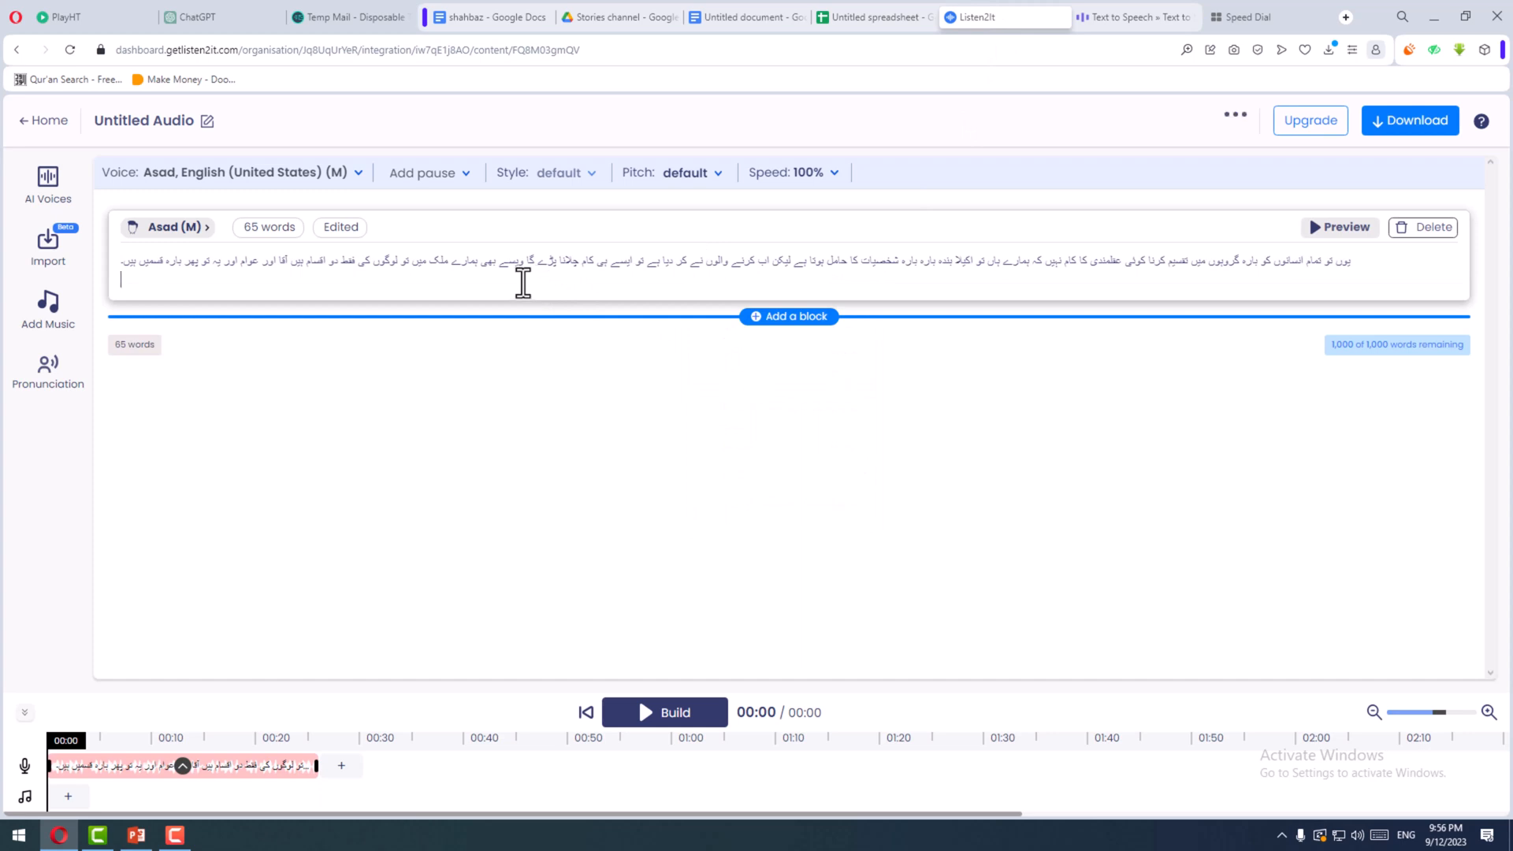
{"action": "left_click", "coordinate": [1307, 236]}
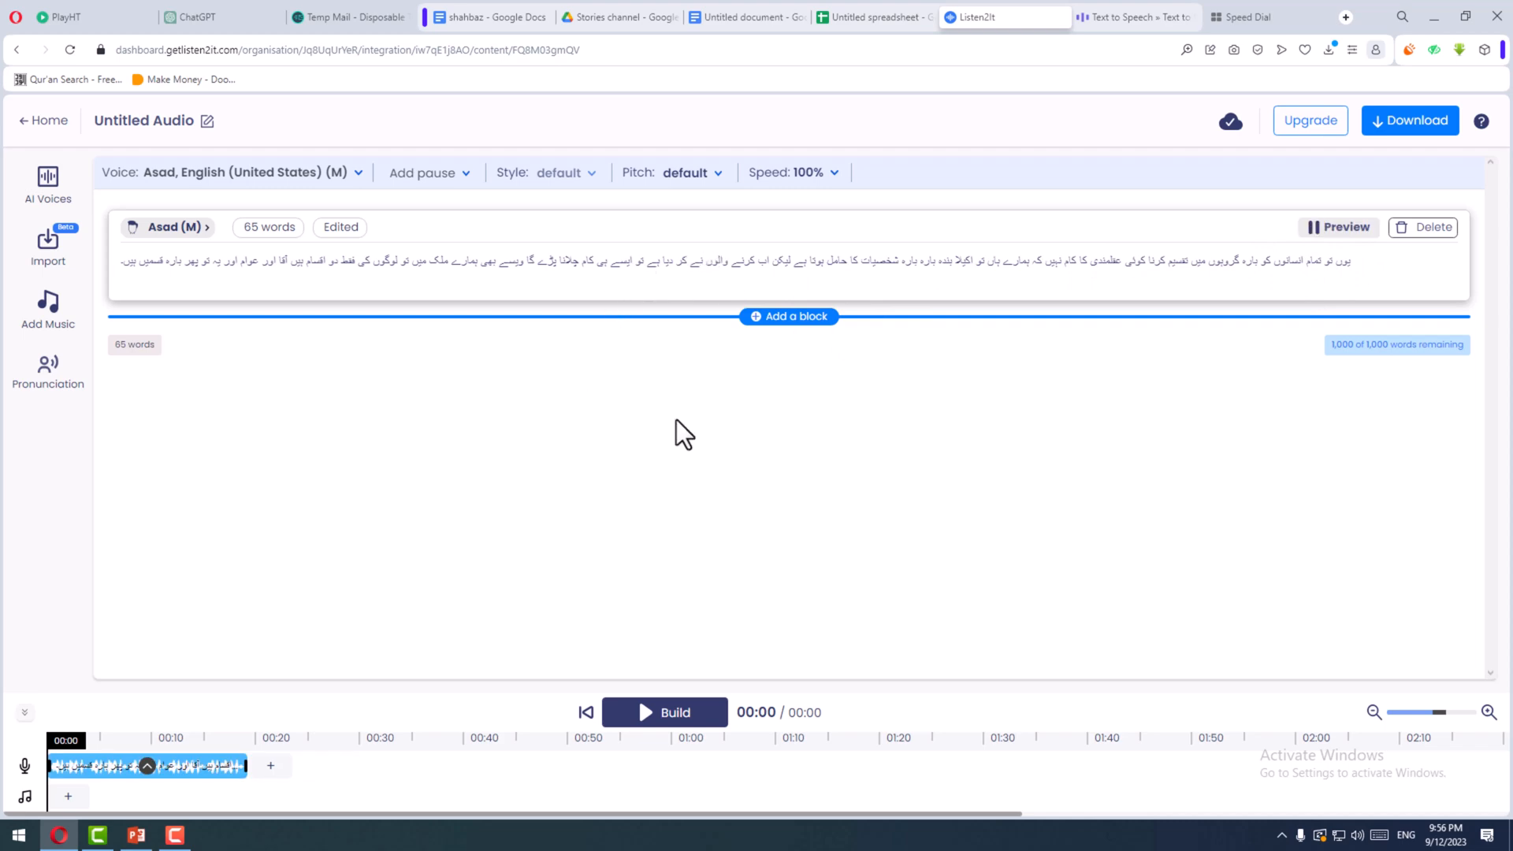
- Play the generated clip of the unpunctuated paragraph from the timeline, stop it and close the clip options
{"action": "scroll", "coordinate": [649, 557], "scroll_direction": "up", "scroll_amount": 2}
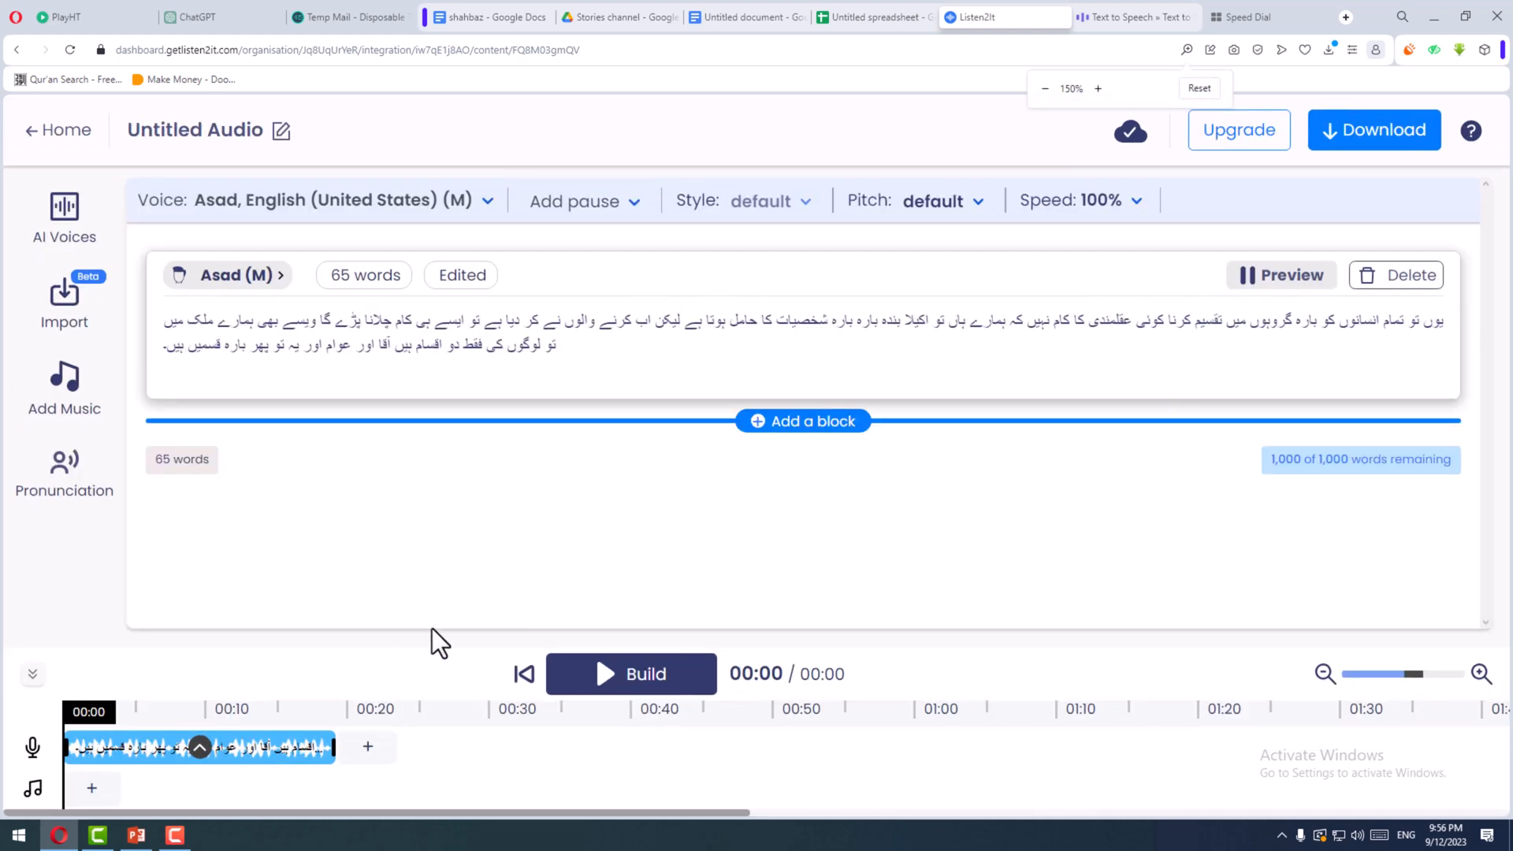
{"action": "scroll", "coordinate": [614, 557], "scroll_direction": "down", "scroll_amount": 2}
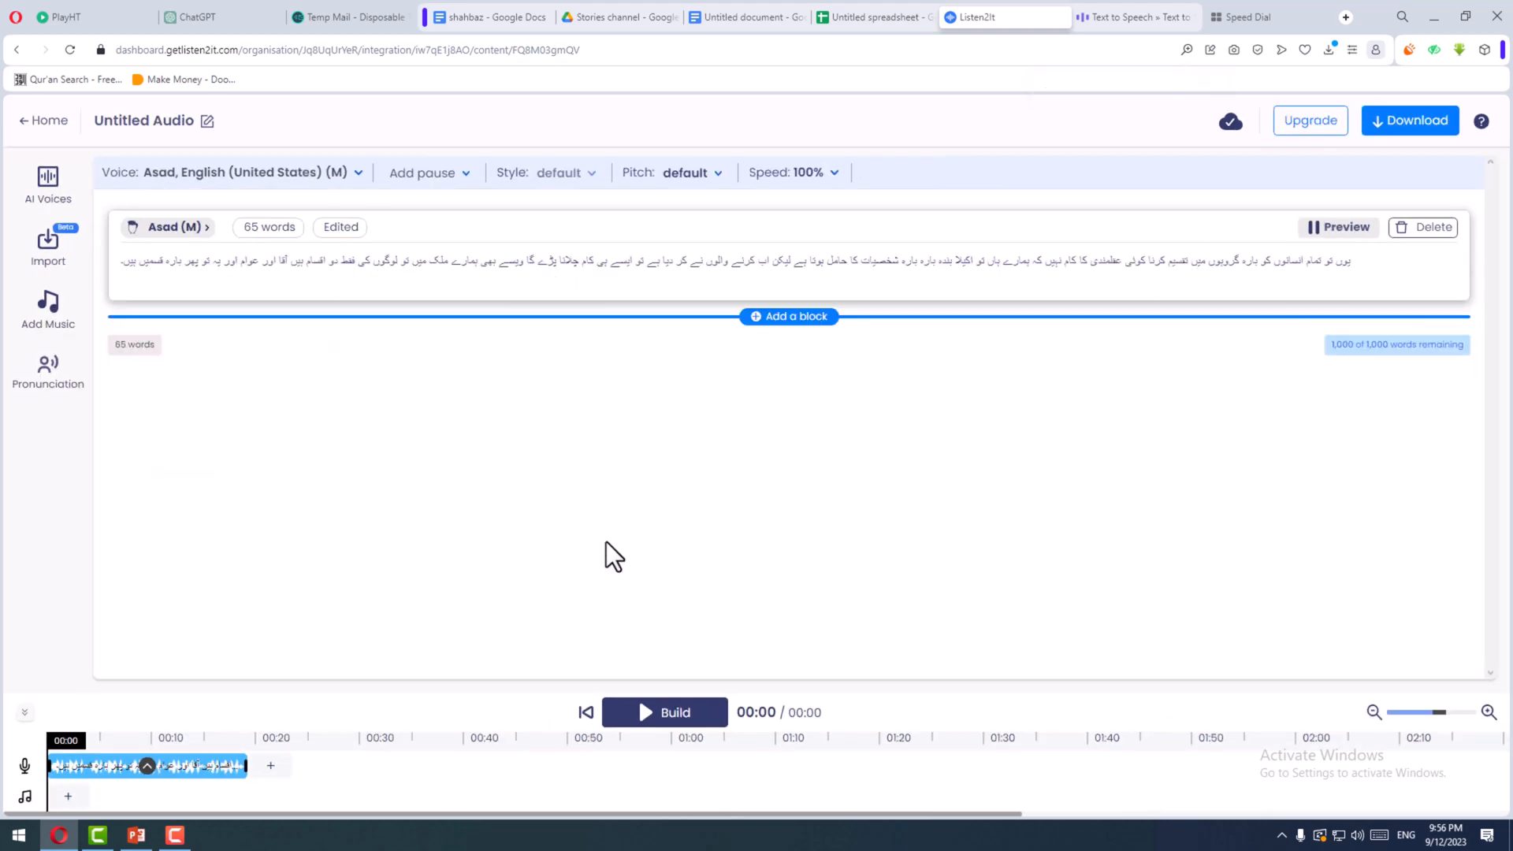
{"action": "scroll", "coordinate": [568, 539], "scroll_direction": "up", "scroll_amount": 3}
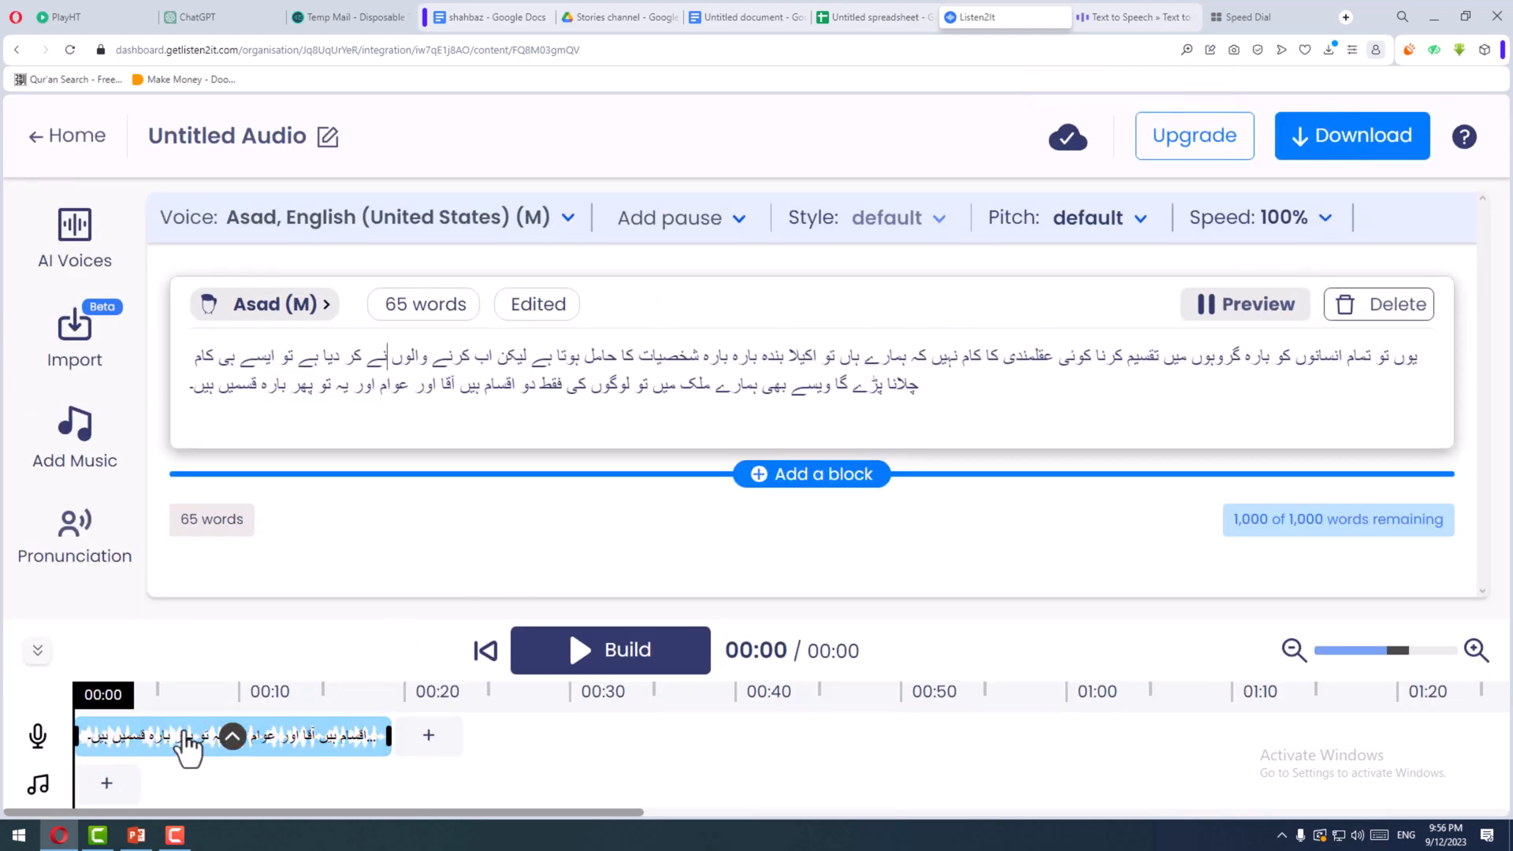
{"action": "left_click", "coordinate": [230, 737]}
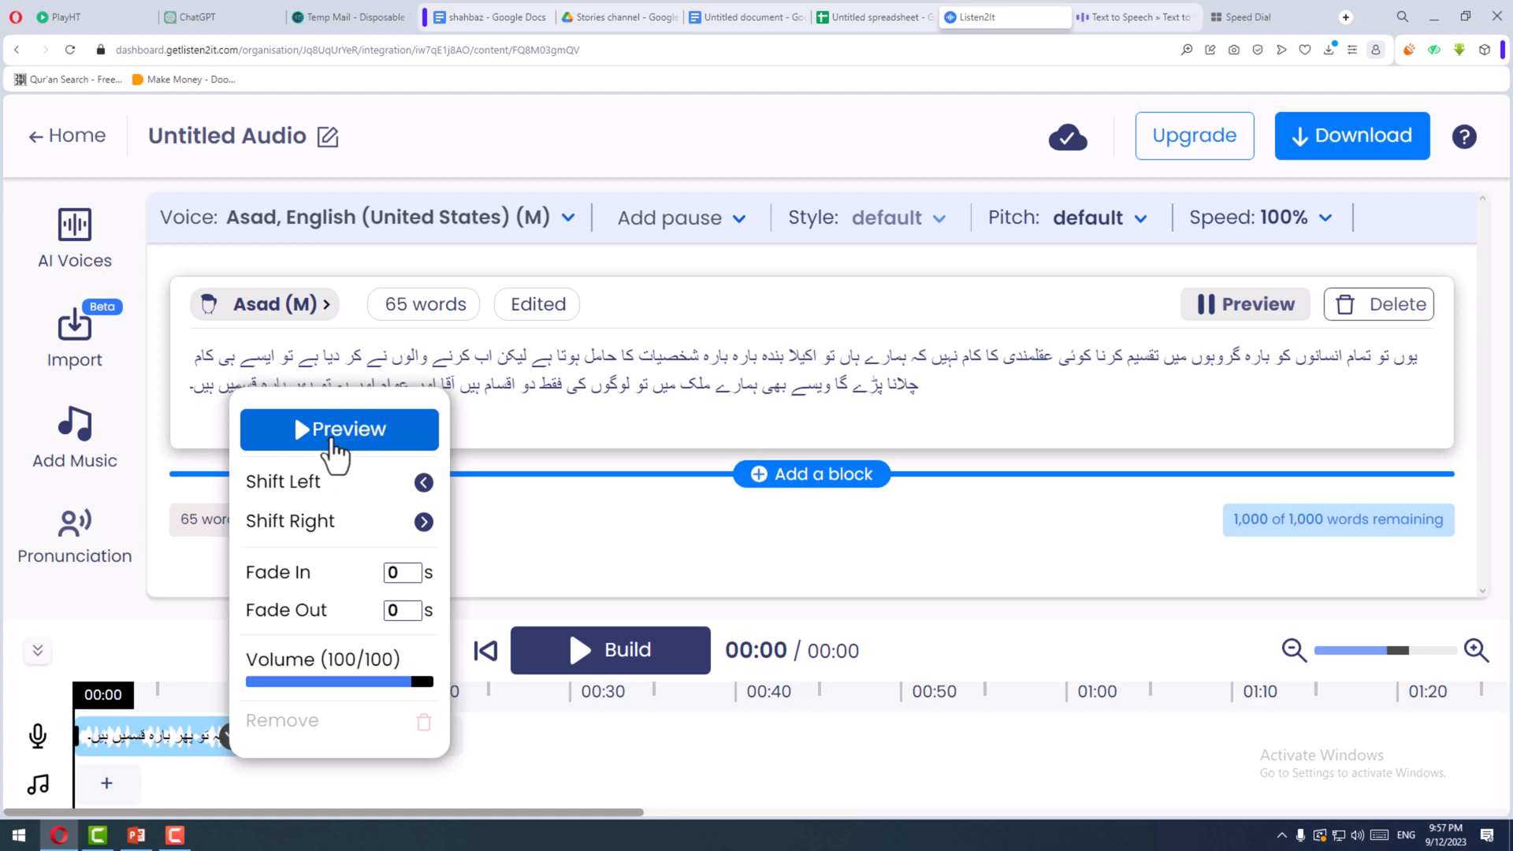
{"action": "left_click", "coordinate": [337, 449]}
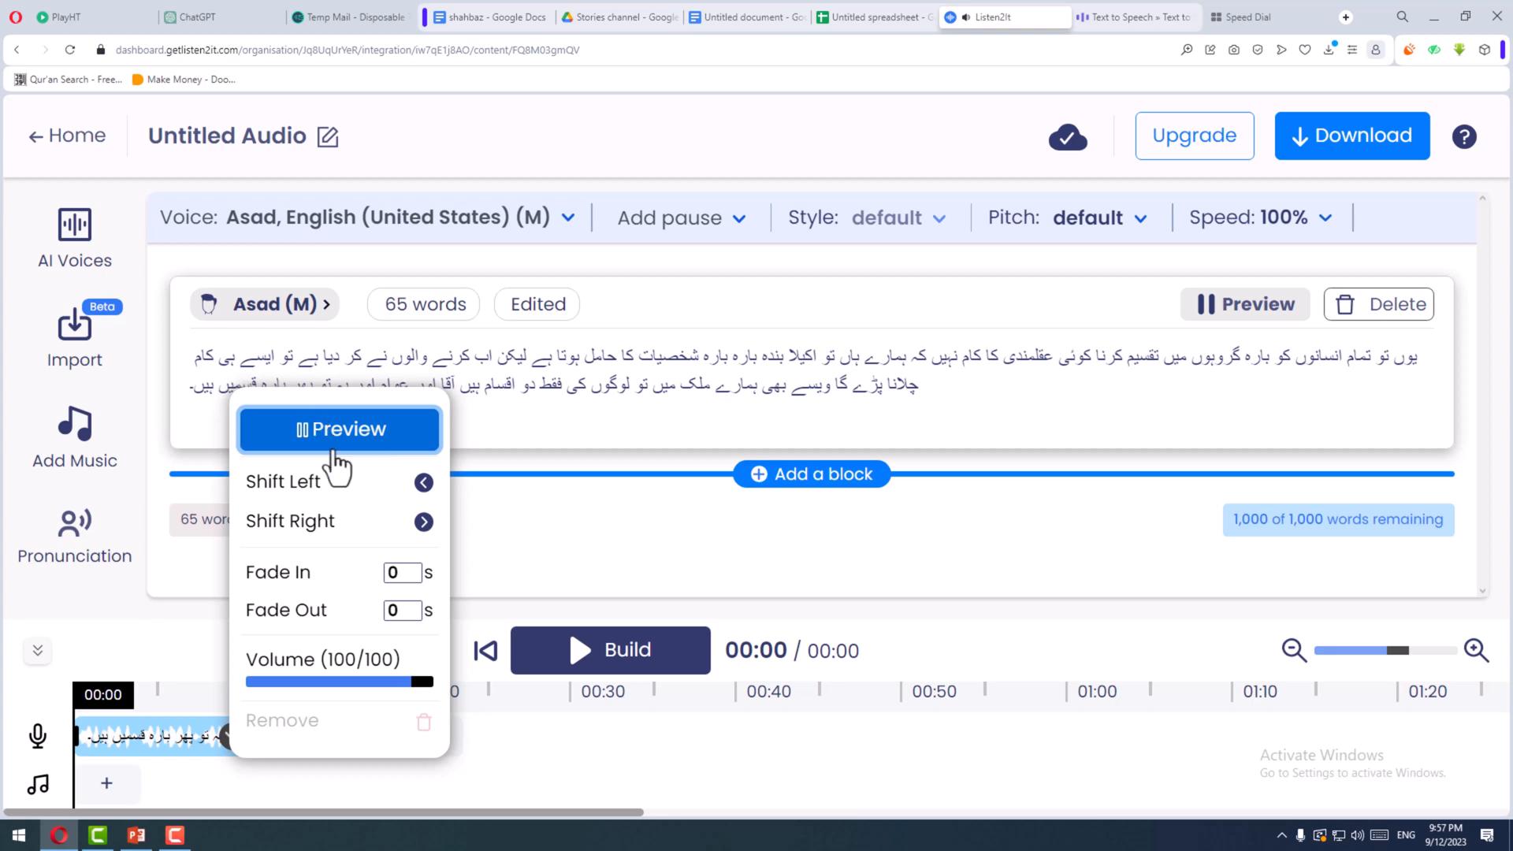
{"action": "left_click", "coordinate": [327, 440]}
{"action": "left_click", "coordinate": [536, 421]}
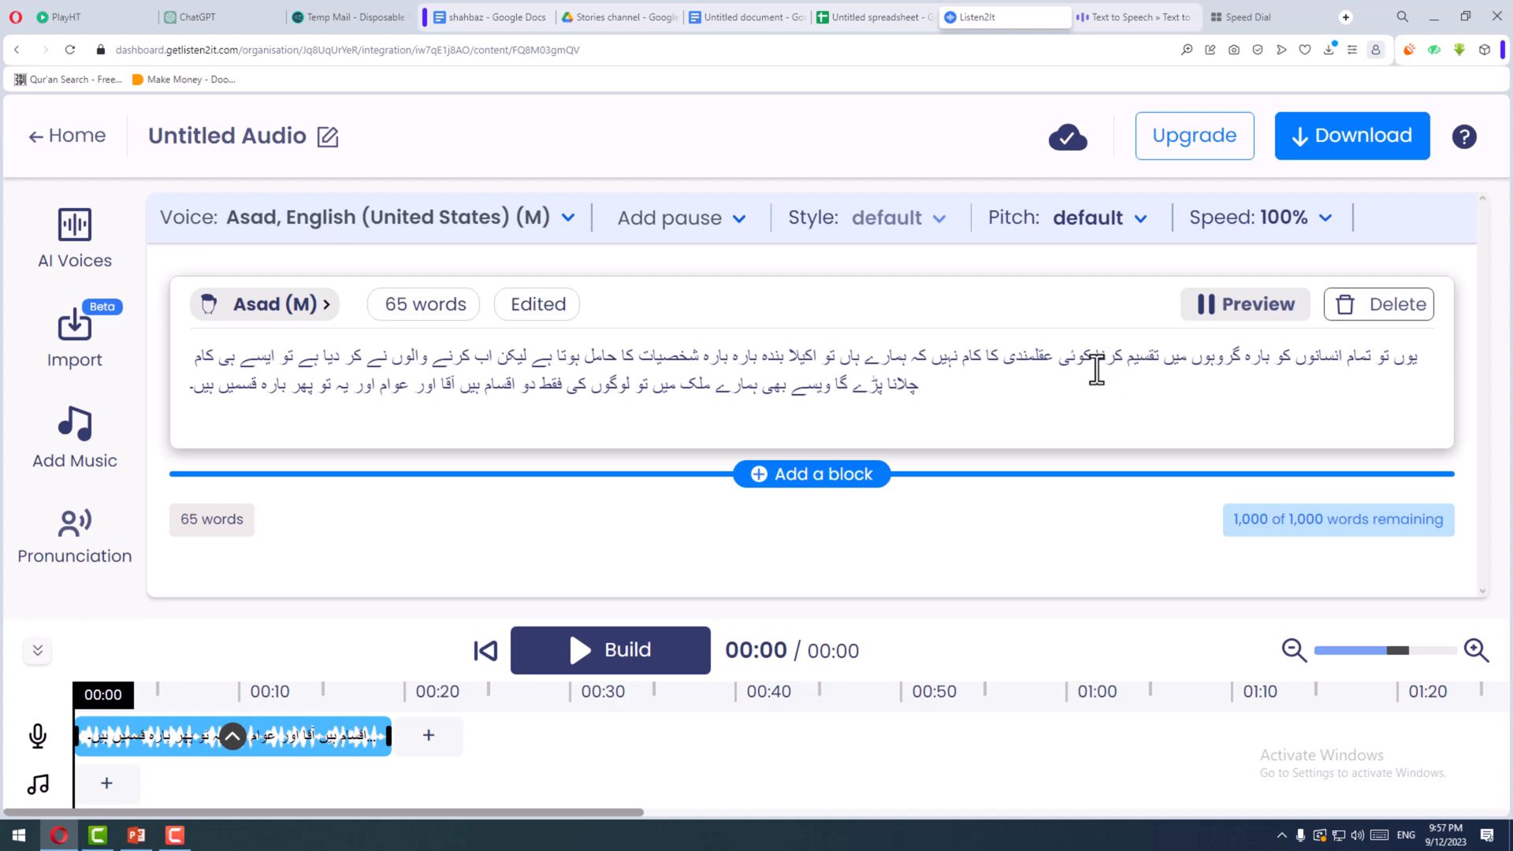
- Punctuate the paragraph with a comma after "کرنا" and full stops after "کام نہیں", "ہوتا ہے" and "پڑے گا"
{"action": "left_click", "coordinate": [1096, 361]}
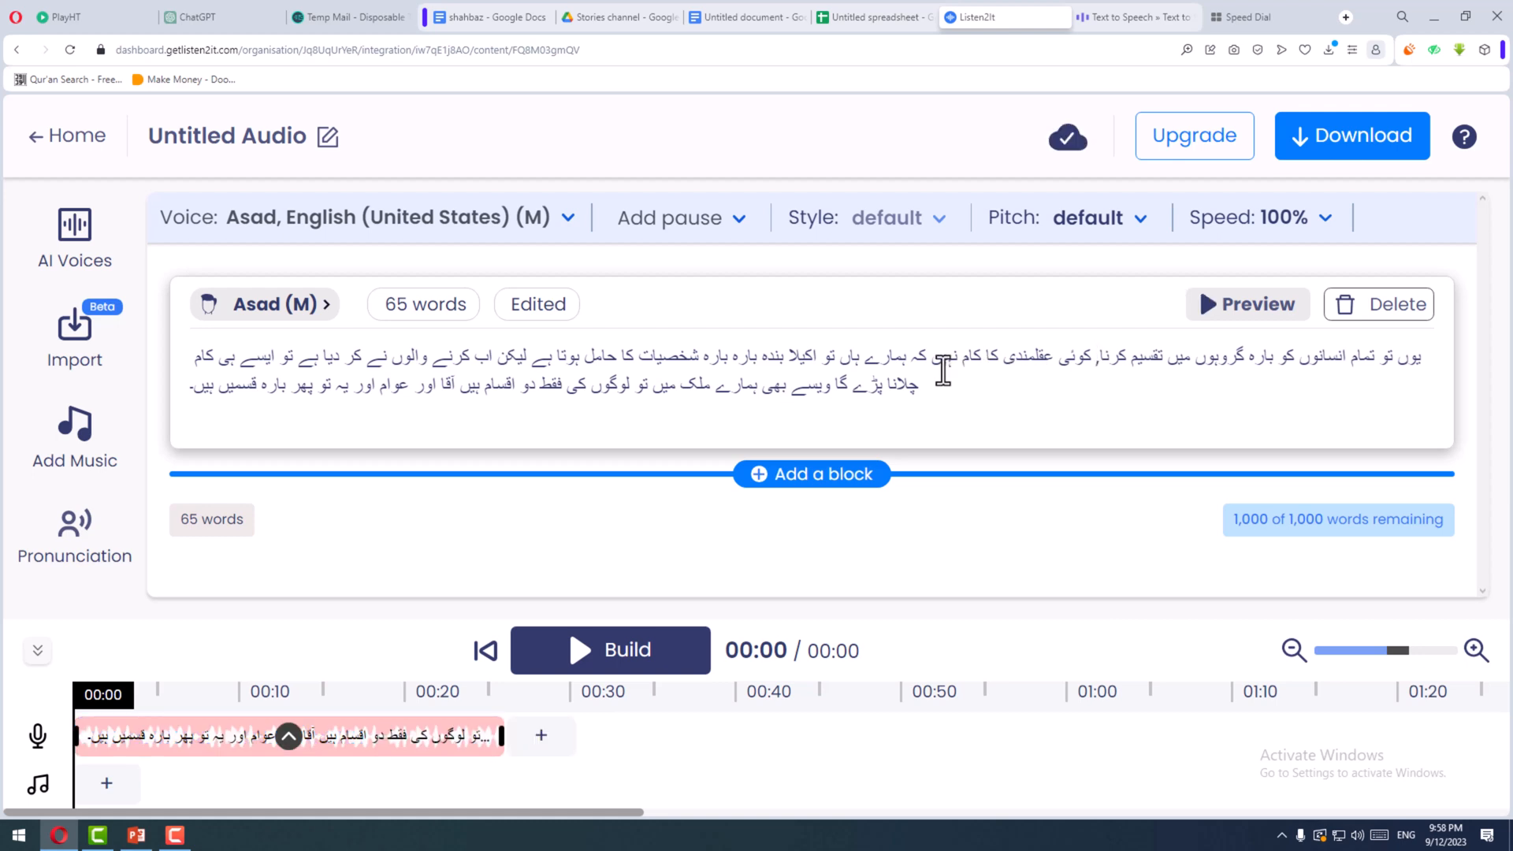
{"action": "left_click", "coordinate": [934, 361]}
{"action": "type", "text": ","}
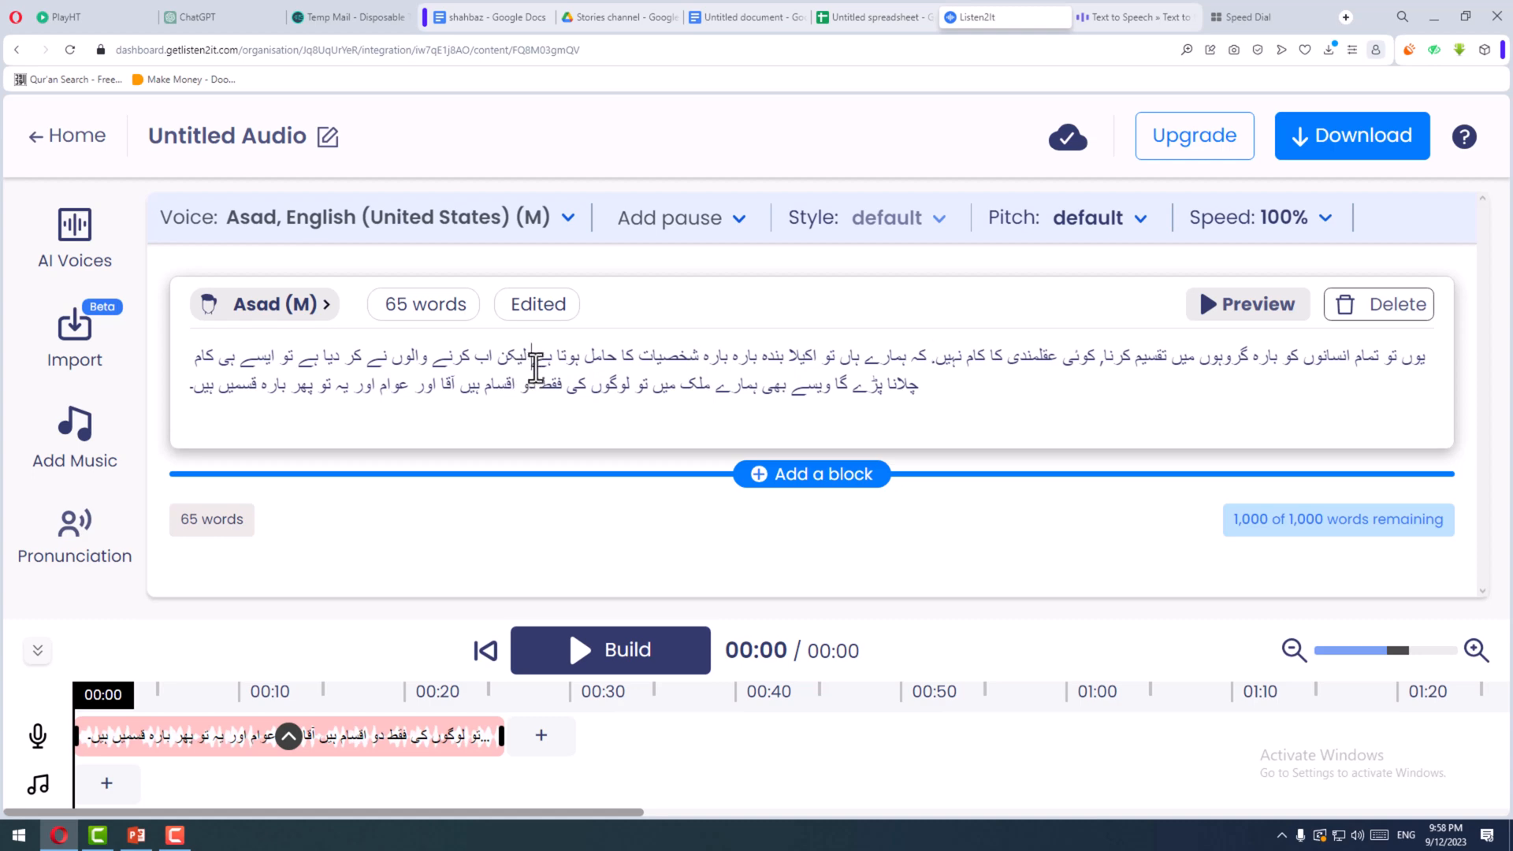
{"action": "type", "text": ","}
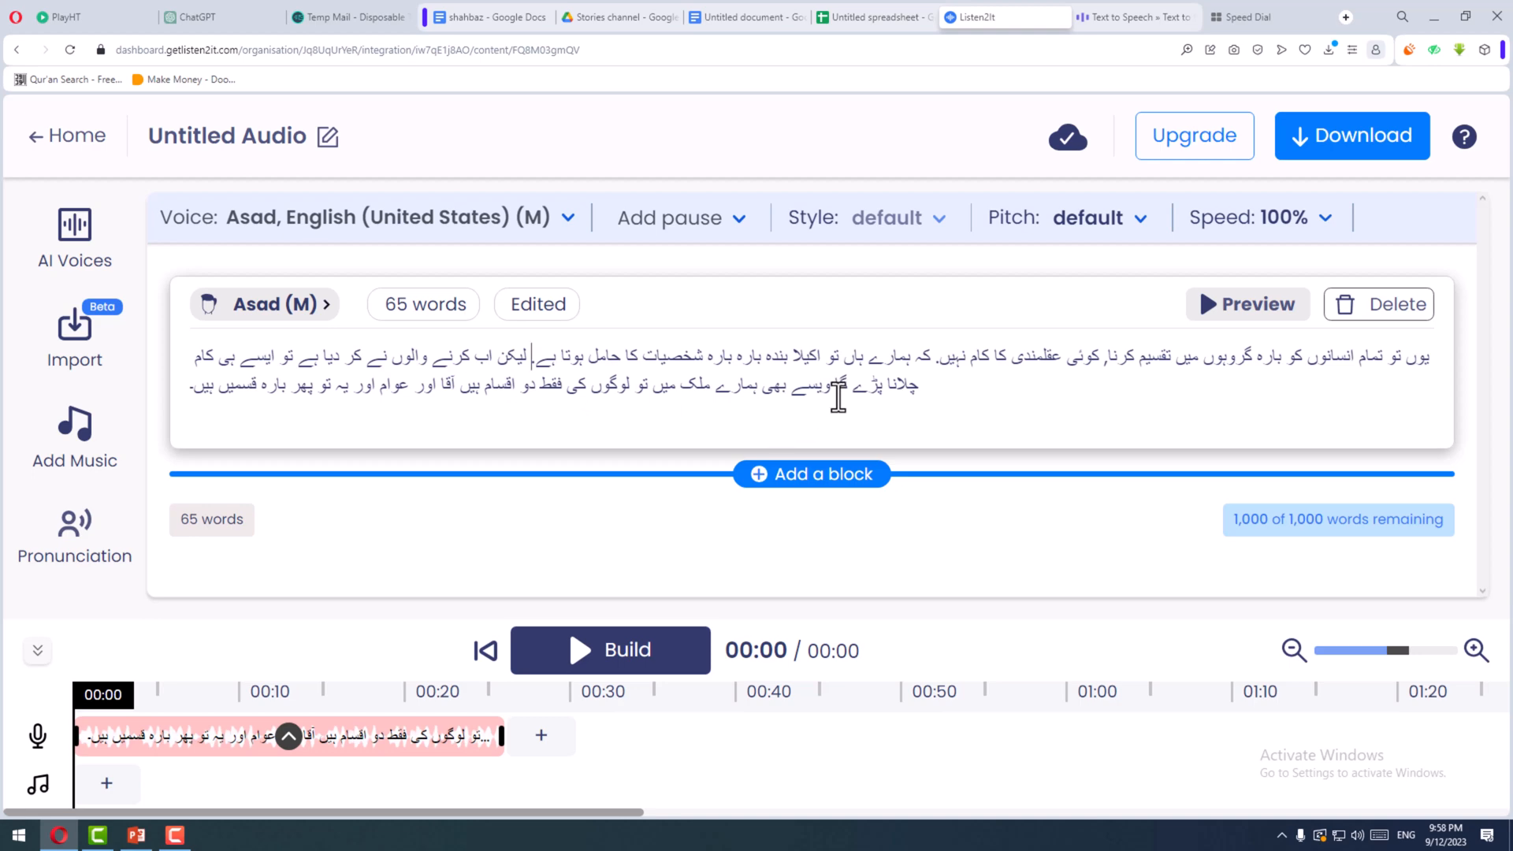
{"action": "left_click", "coordinate": [835, 413]}
{"action": "type", "text": "."}
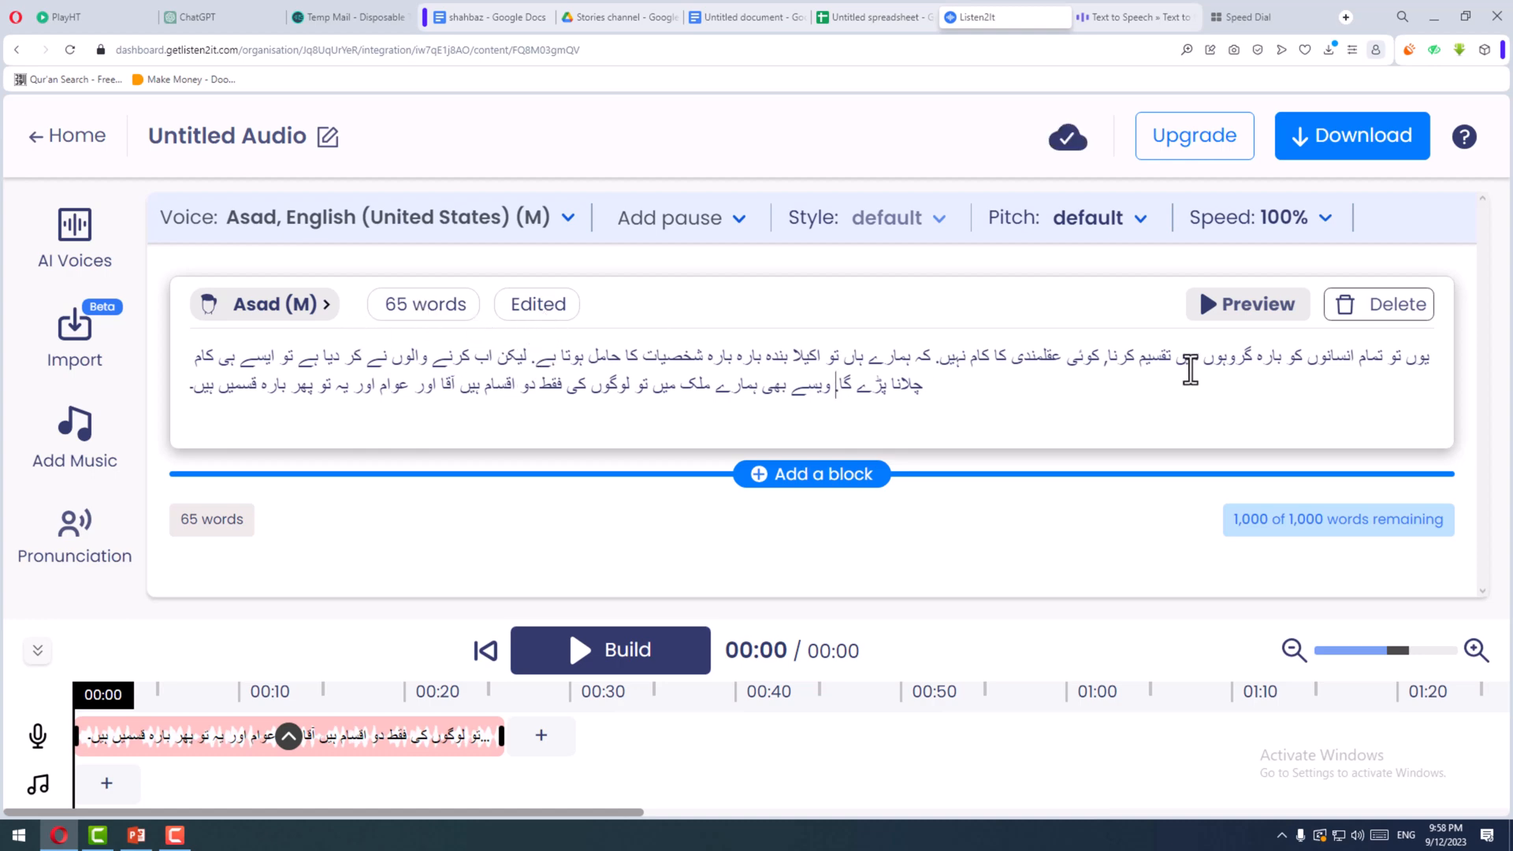
- Check the pause lengths offered in Listen2It and look over the empty text line in Voiser's Voiceover Studio
{"action": "left_click", "coordinate": [693, 219]}
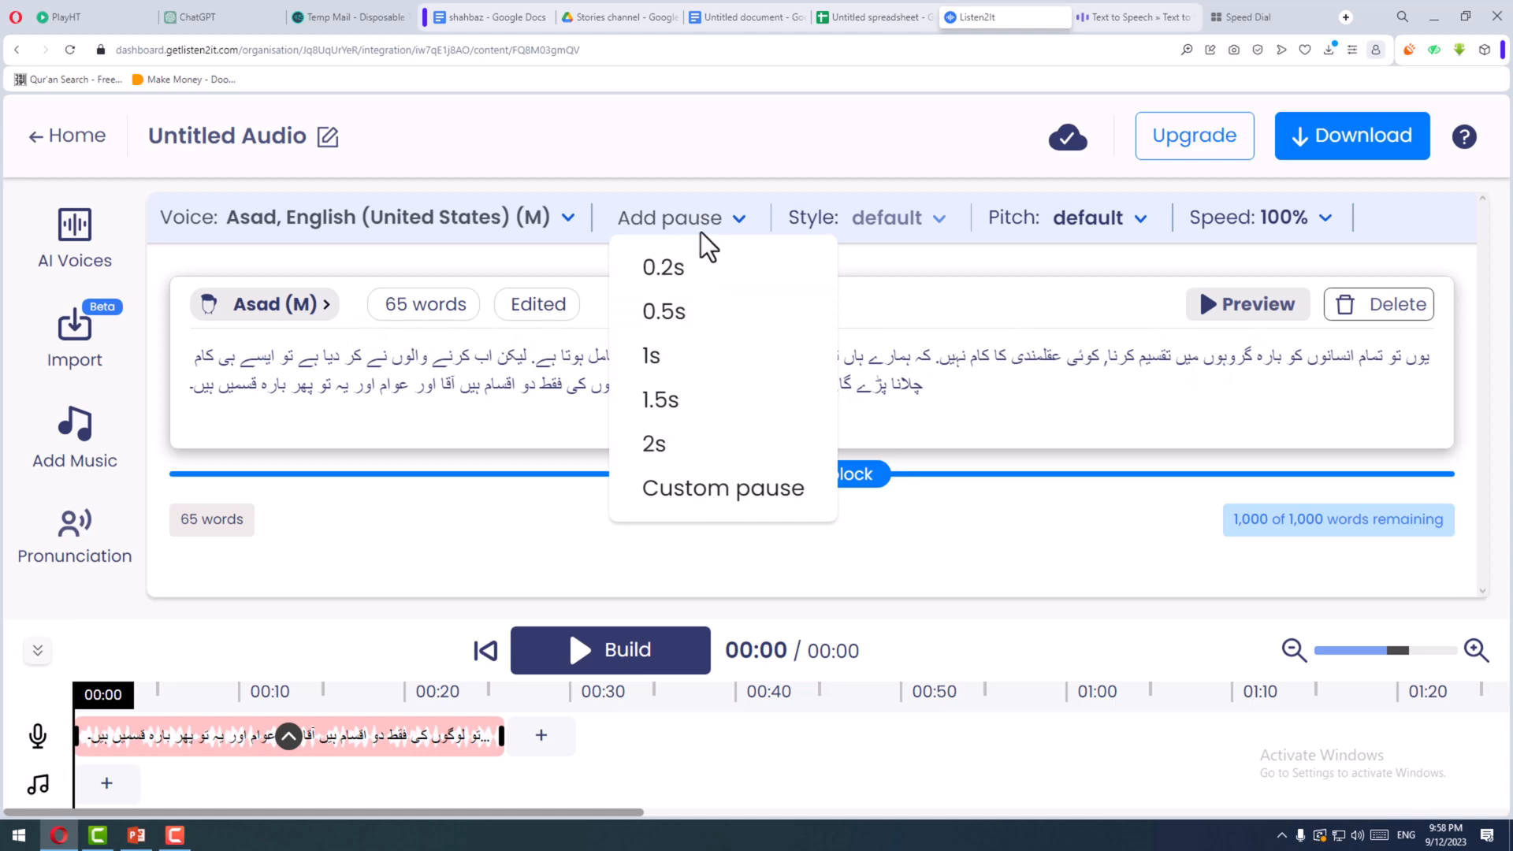
{"action": "left_click", "coordinate": [1015, 378]}
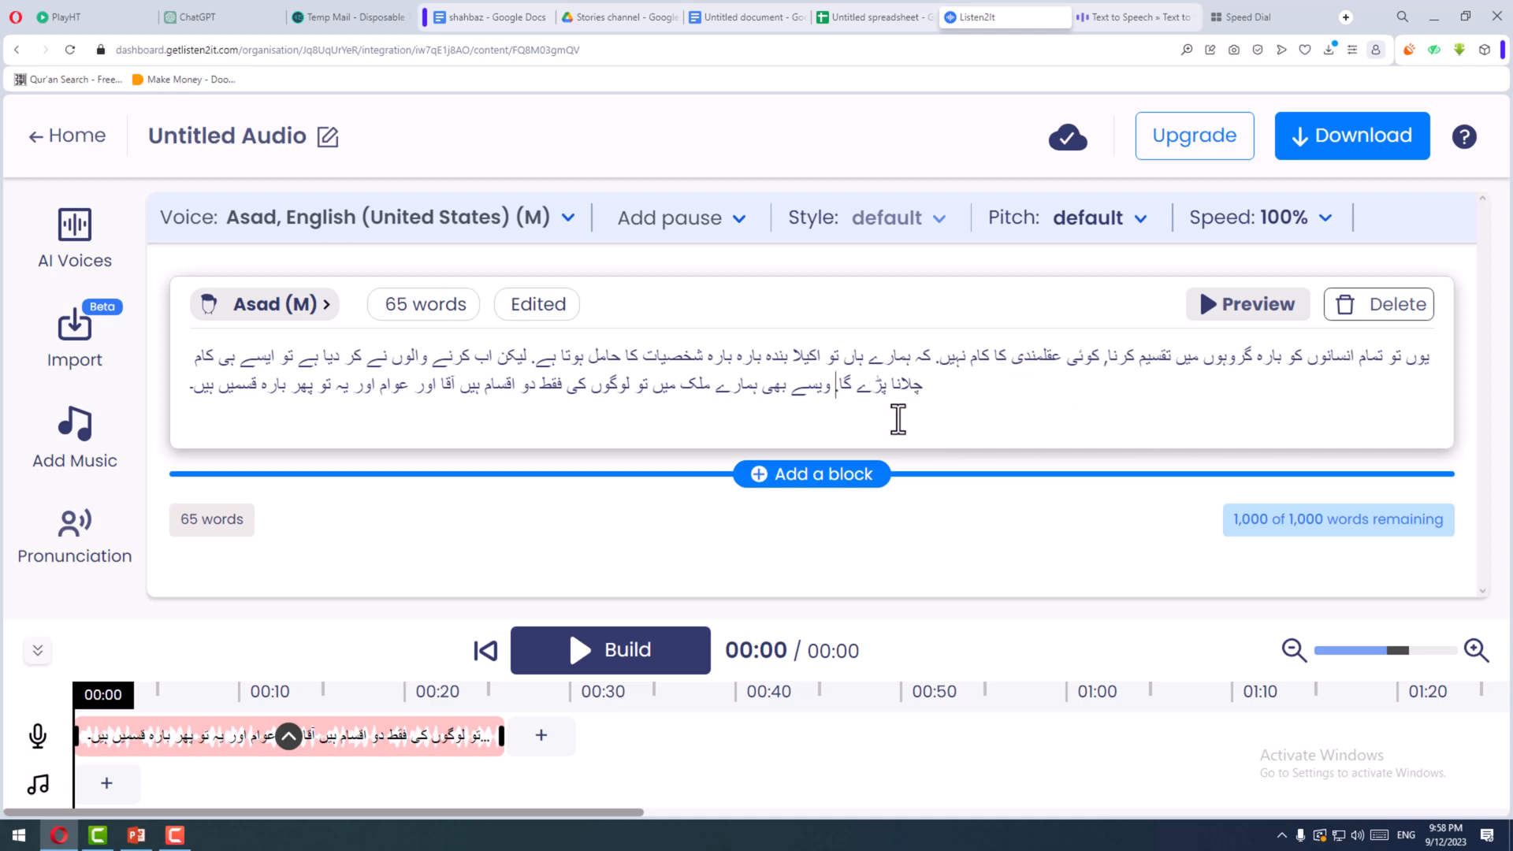
{"action": "left_click", "coordinate": [1129, 33]}
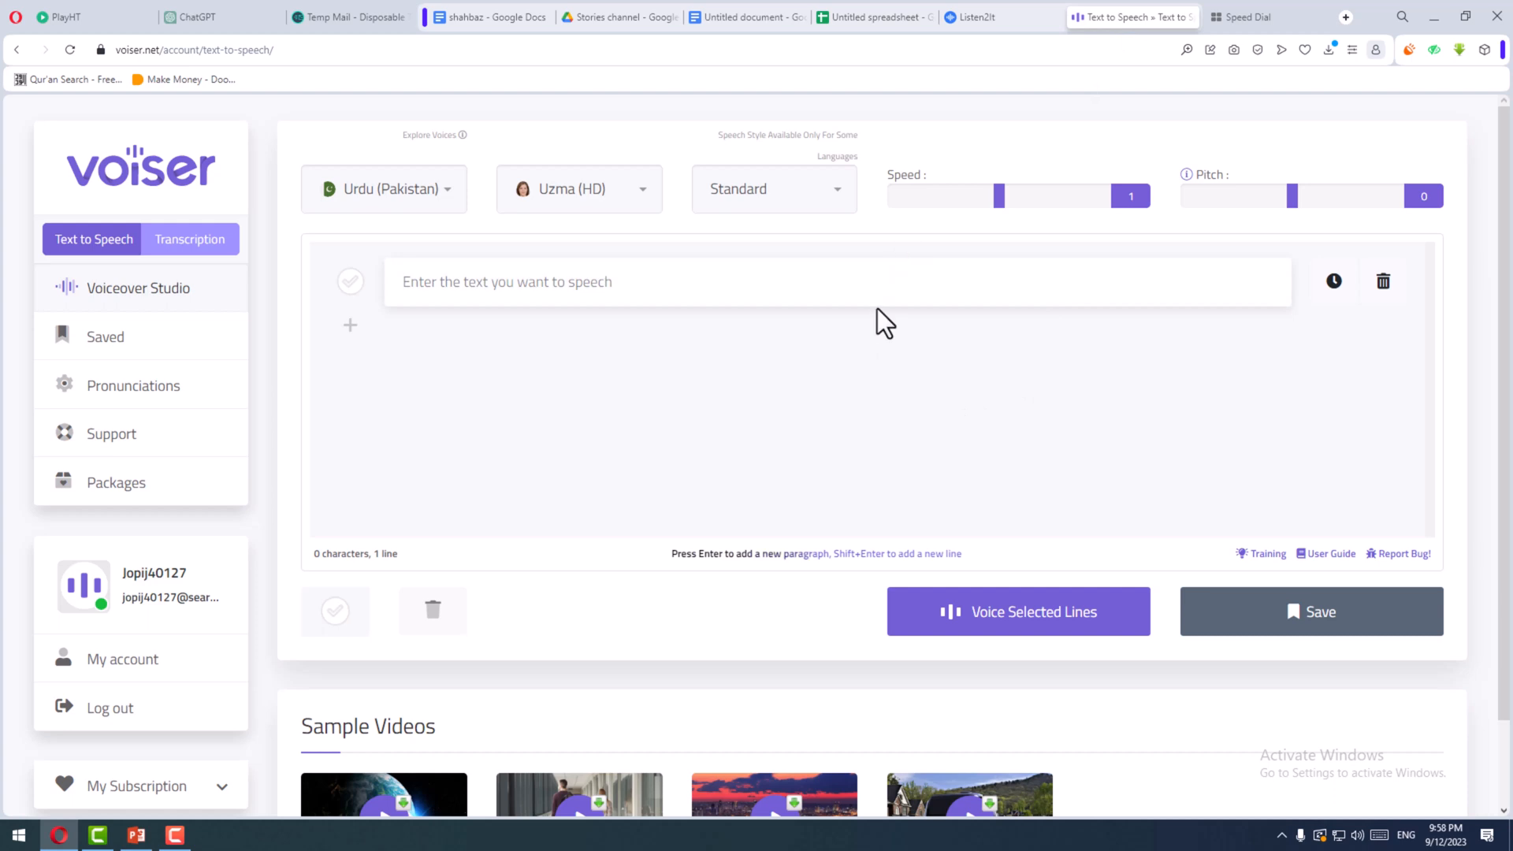
{"action": "left_click", "coordinate": [993, 29]}
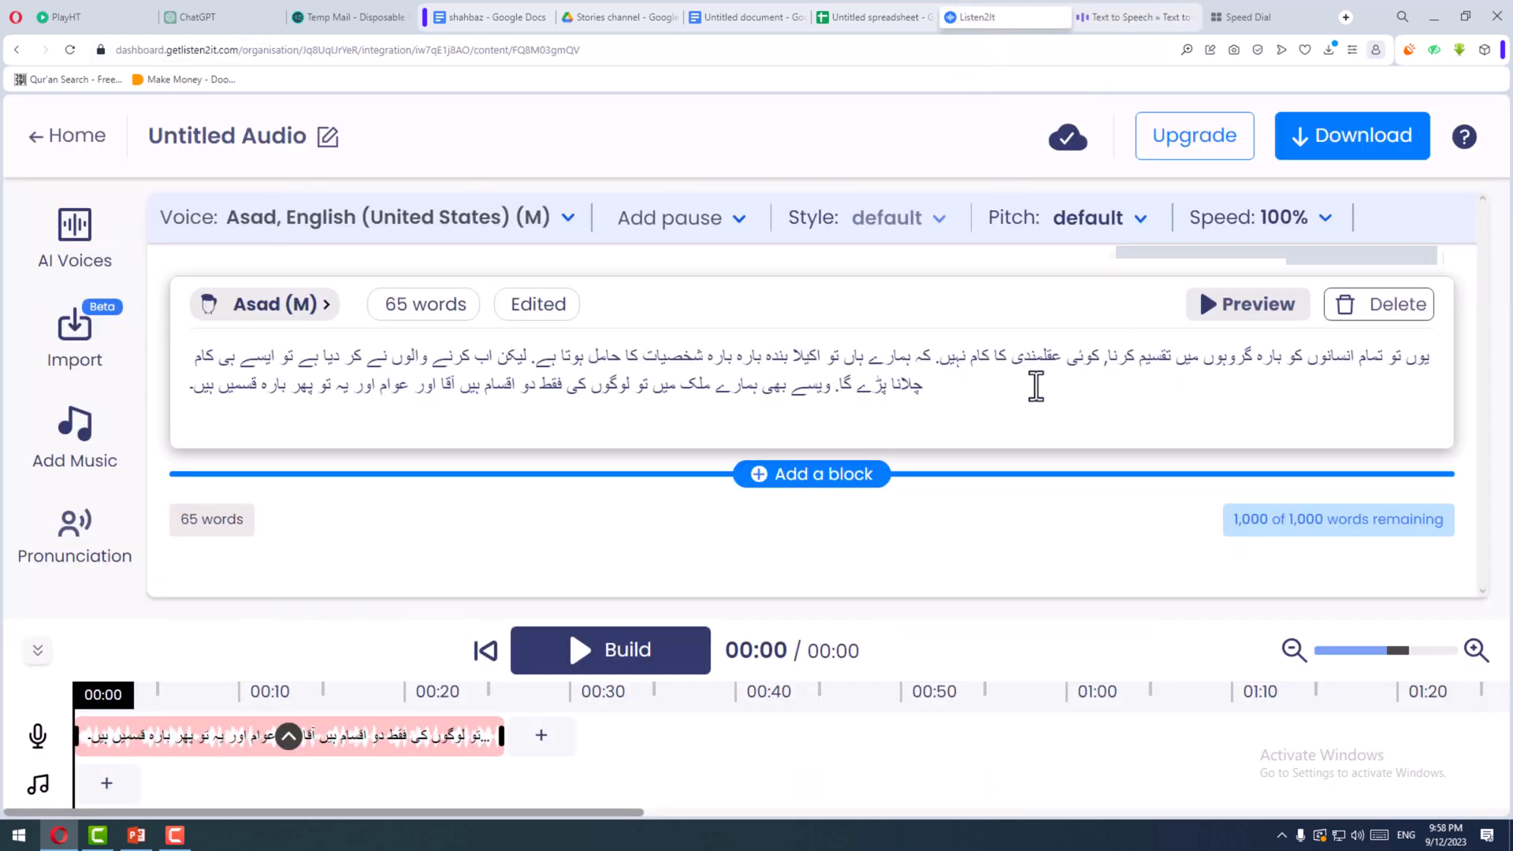
{"action": "left_click", "coordinate": [942, 393]}
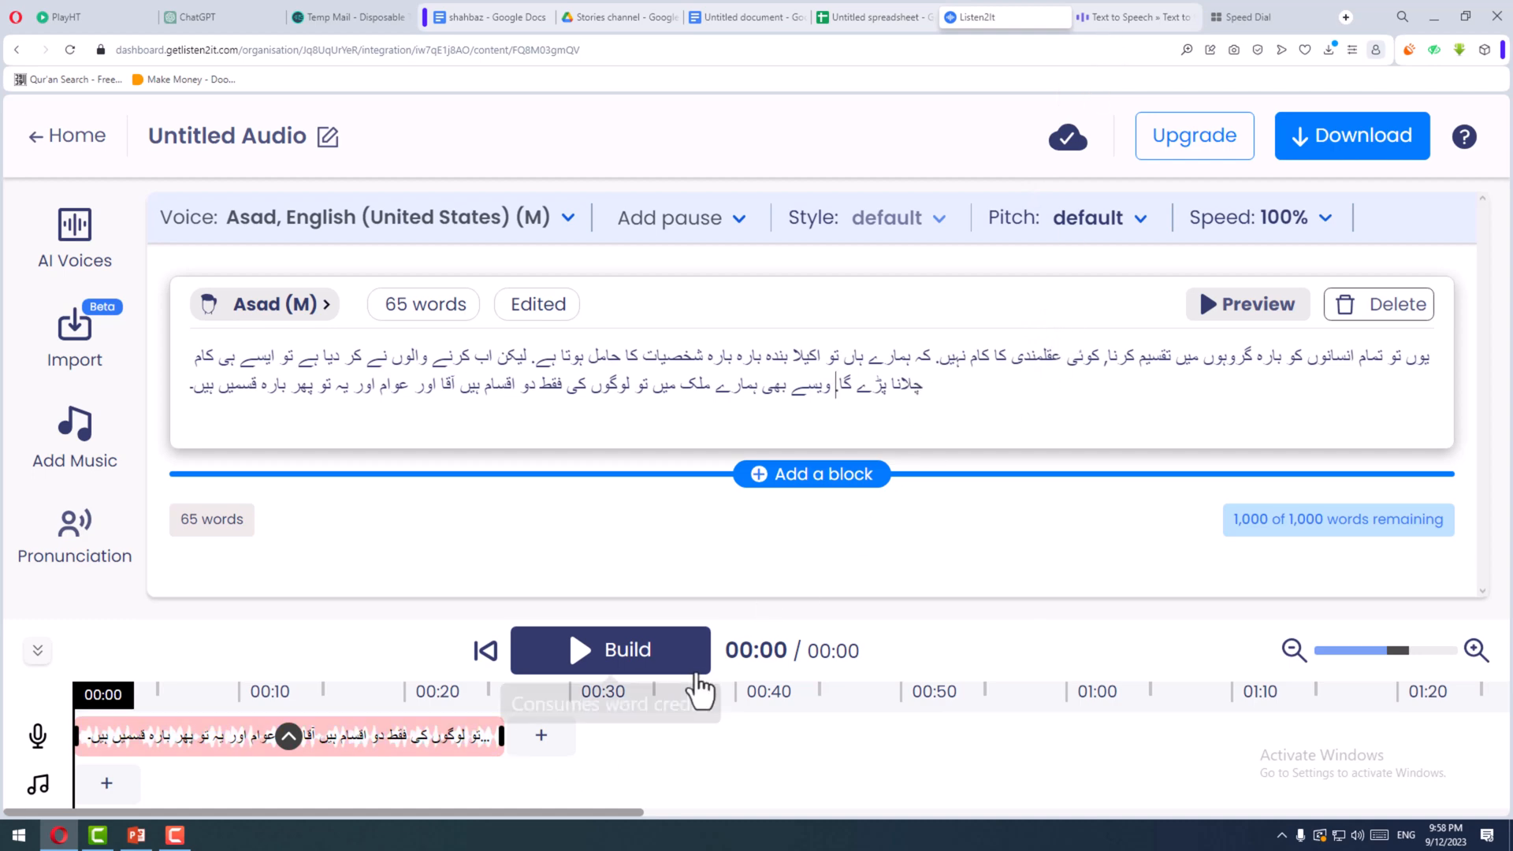
{"action": "left_click", "coordinate": [1112, 14]}
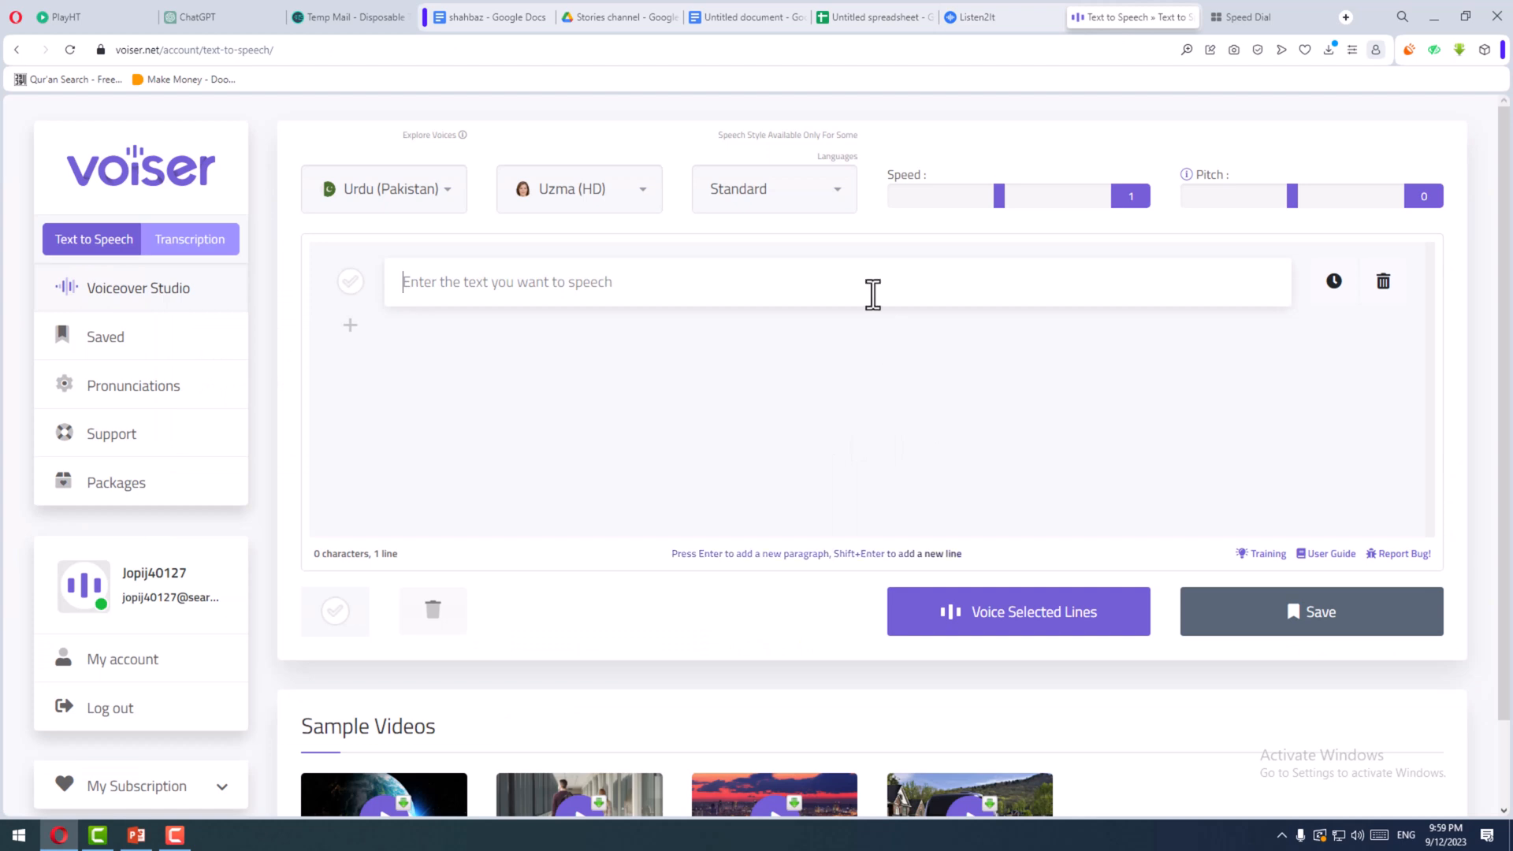
{"action": "left_click", "coordinate": [736, 297]}
- Return to Listen2It and add a comma after "دو اقسام ہیں" in the paragraph
{"action": "left_click", "coordinate": [975, 17]}
{"action": "left_click", "coordinate": [833, 398]}
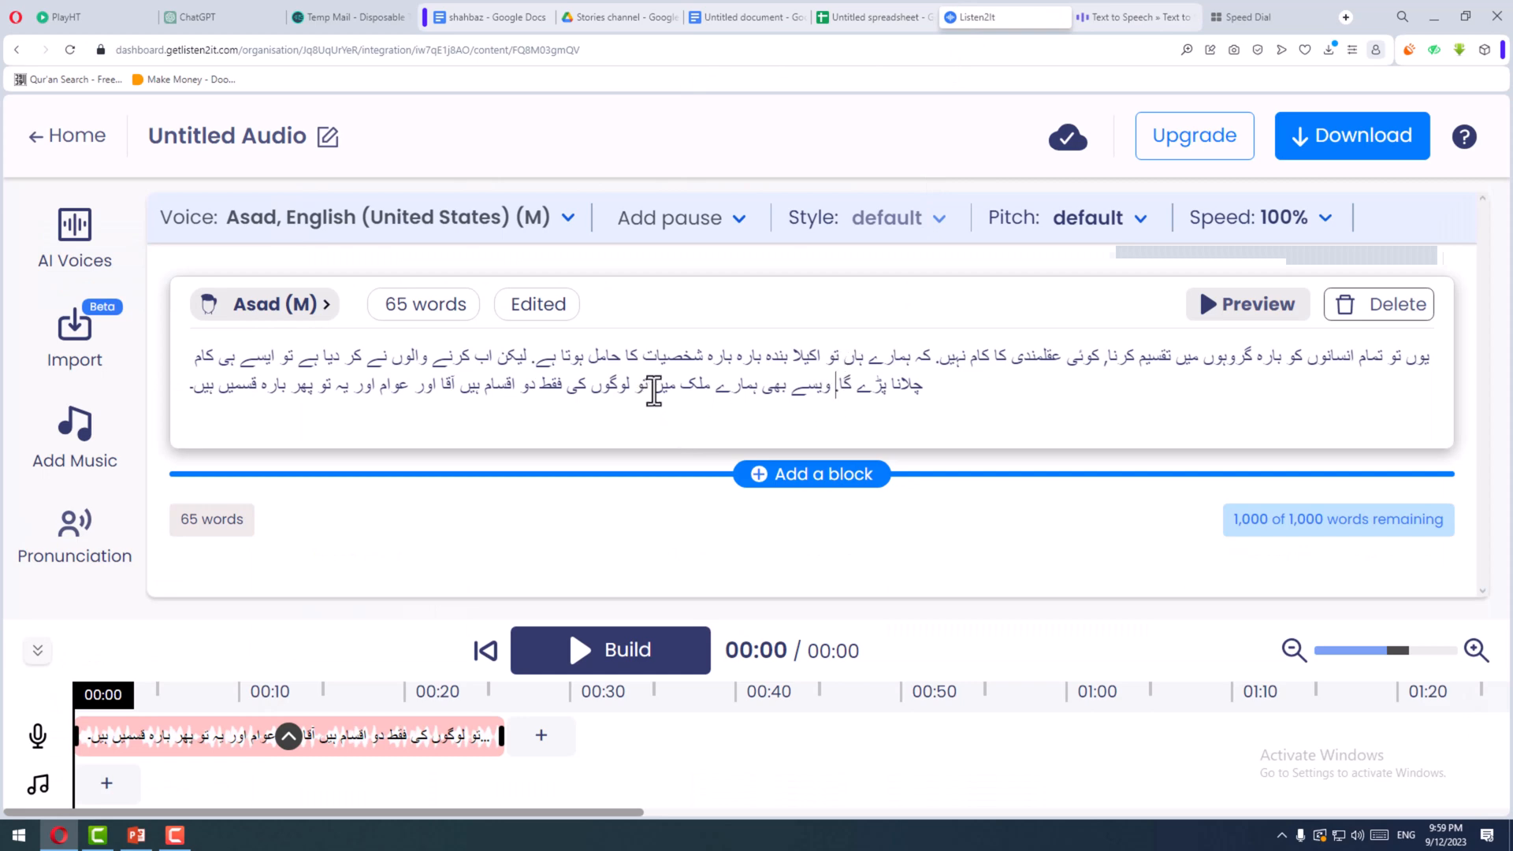
{"action": "left_click", "coordinate": [483, 426]}
{"action": "type", "text": ","}
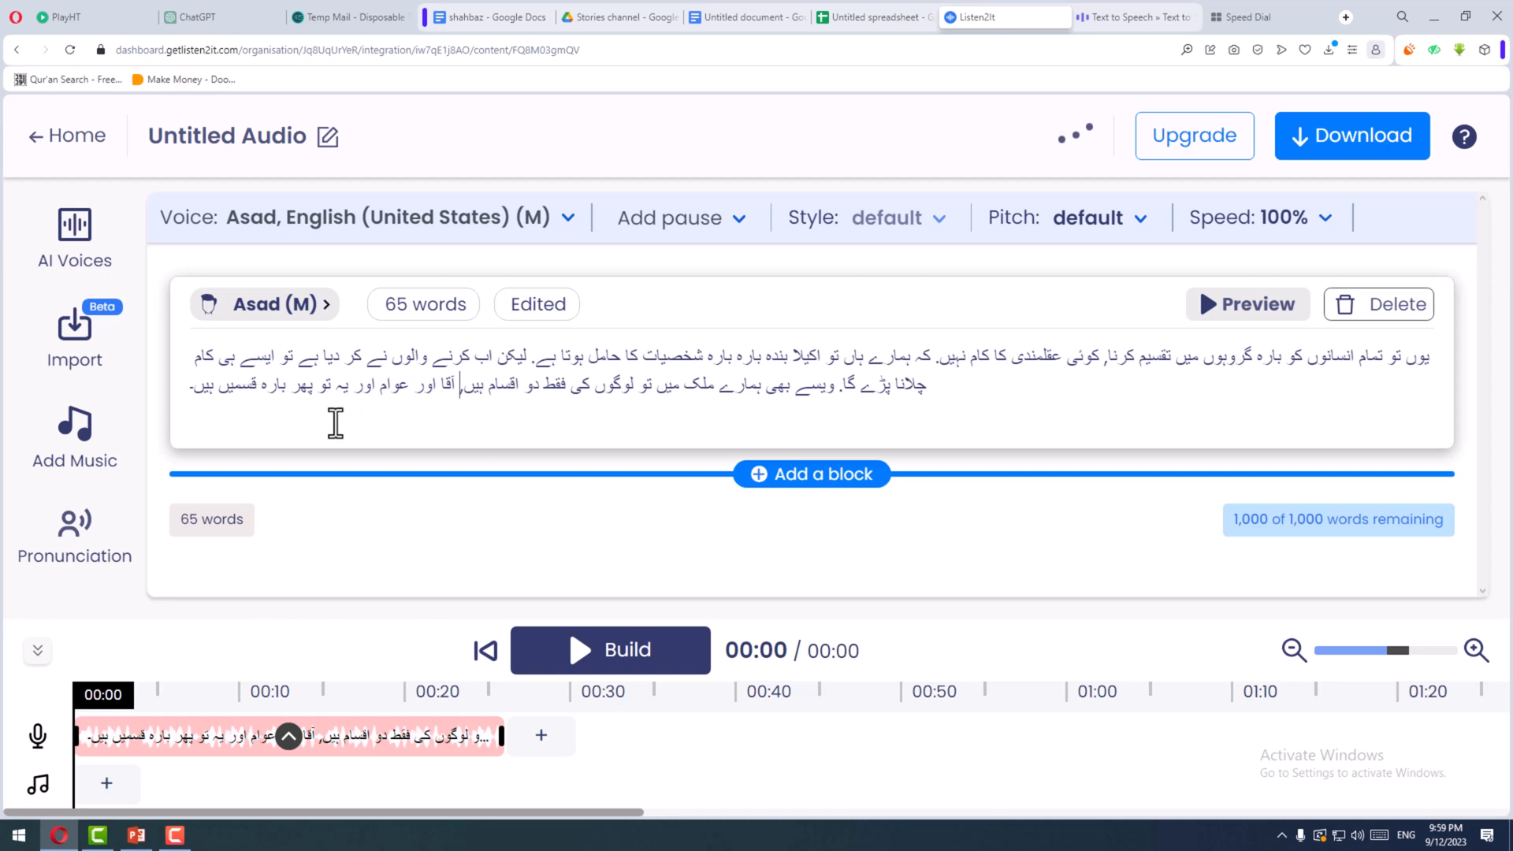
- Copy "قسام ہیں" from the punctuated paragraph and paste it into a new block below
{"action": "left_click_drag", "start_coordinate": [512, 389], "coordinate": [516, 388]}
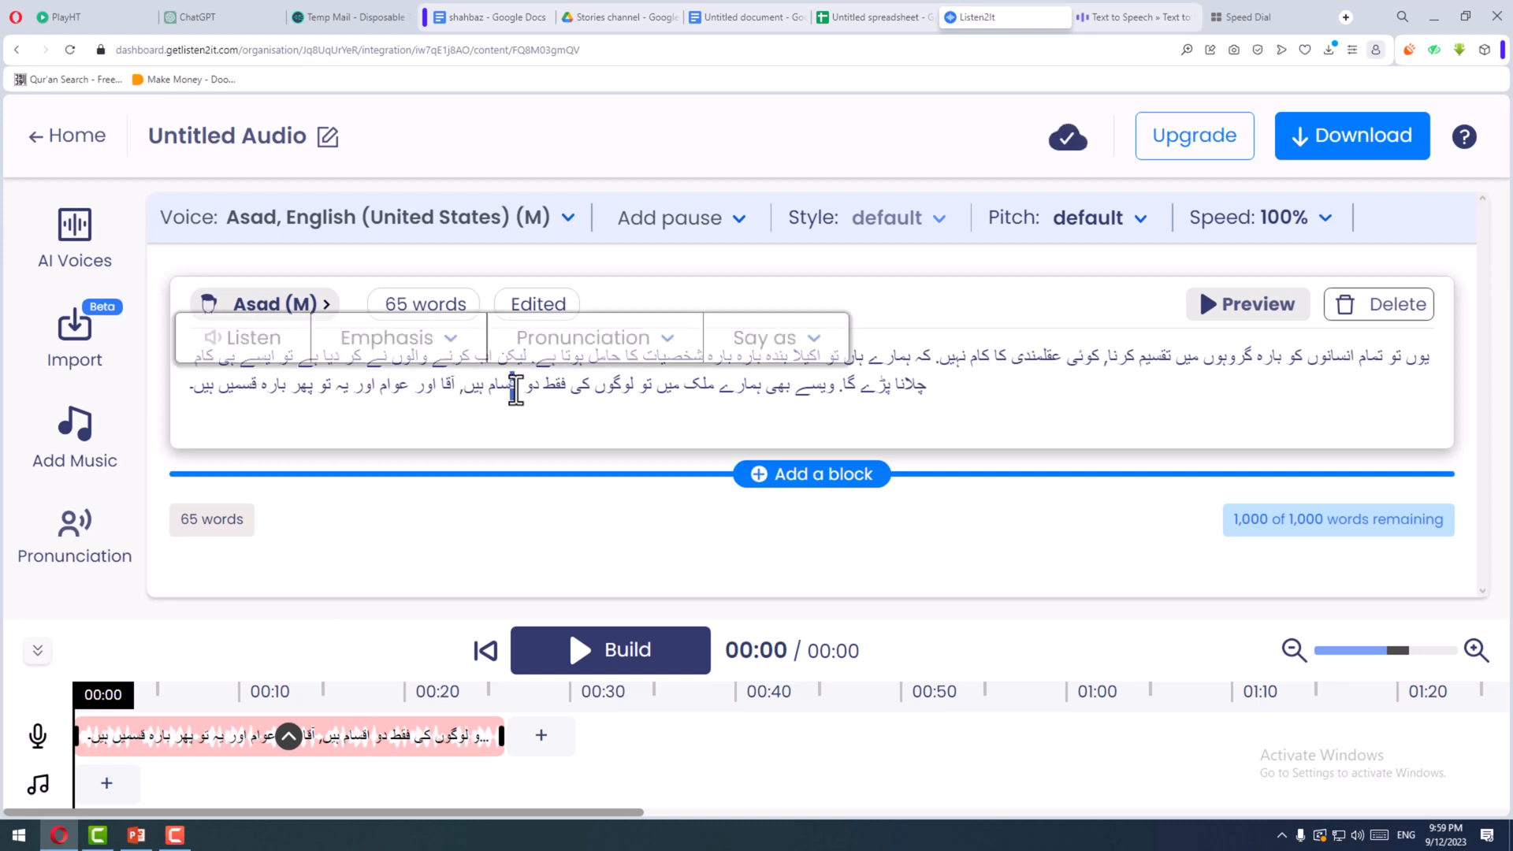
{"action": "left_click", "coordinate": [508, 413]}
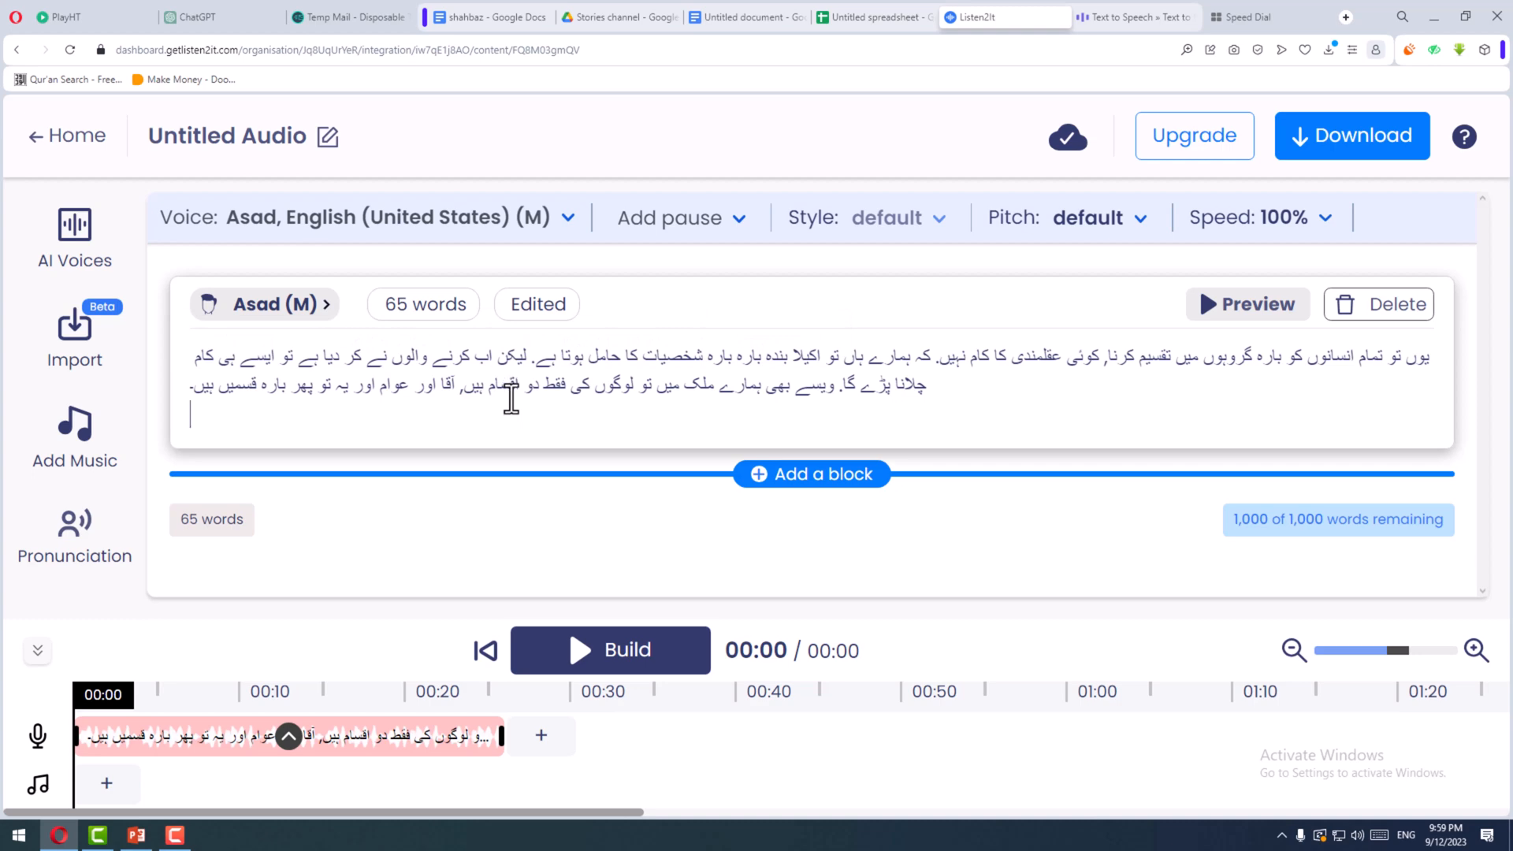
{"action": "left_click_drag", "start_coordinate": [516, 388], "coordinate": [465, 391]}
{"action": "right_click", "coordinate": [476, 398]}
{"action": "left_click", "coordinate": [518, 455]}
{"action": "left_click", "coordinate": [790, 477]}
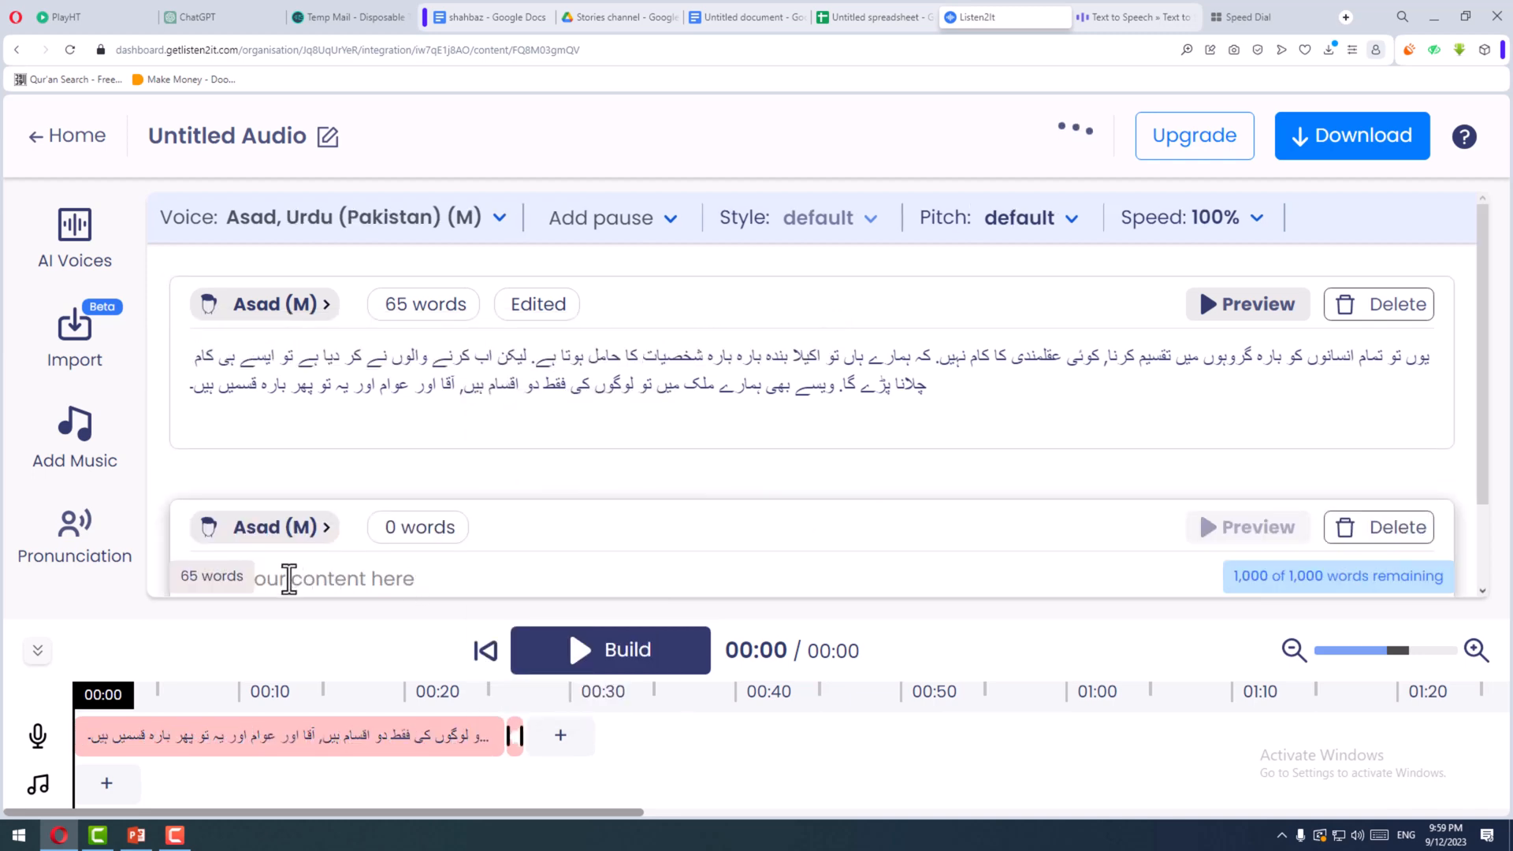
{"action": "key", "text": "ctrl+v"}
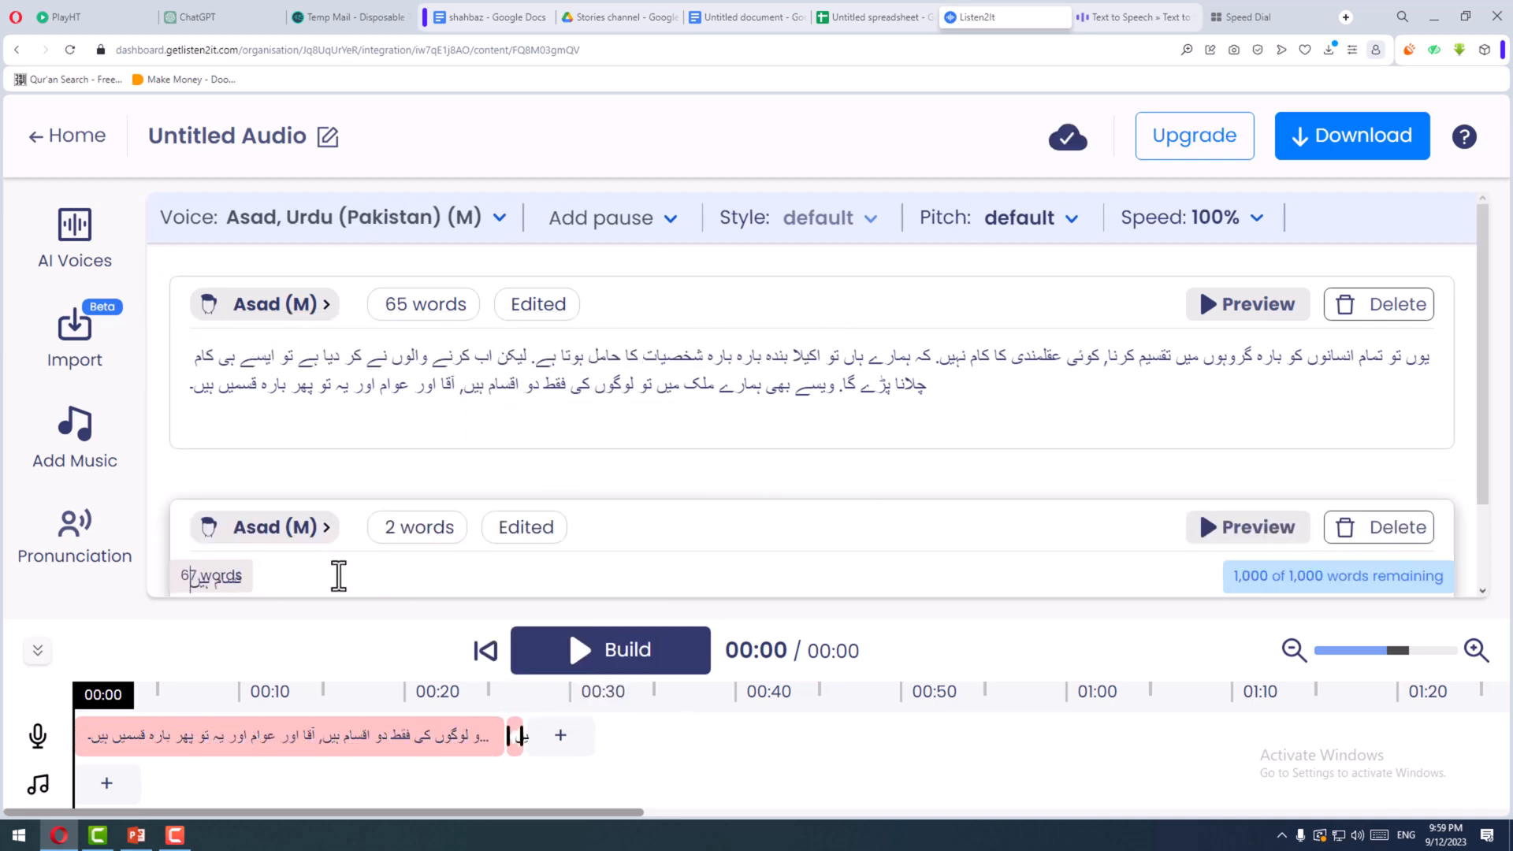
- Generate and preview the audio of the new two-word block with the Asad Urdu (Pakistan) voice
{"action": "left_click", "coordinate": [518, 740]}
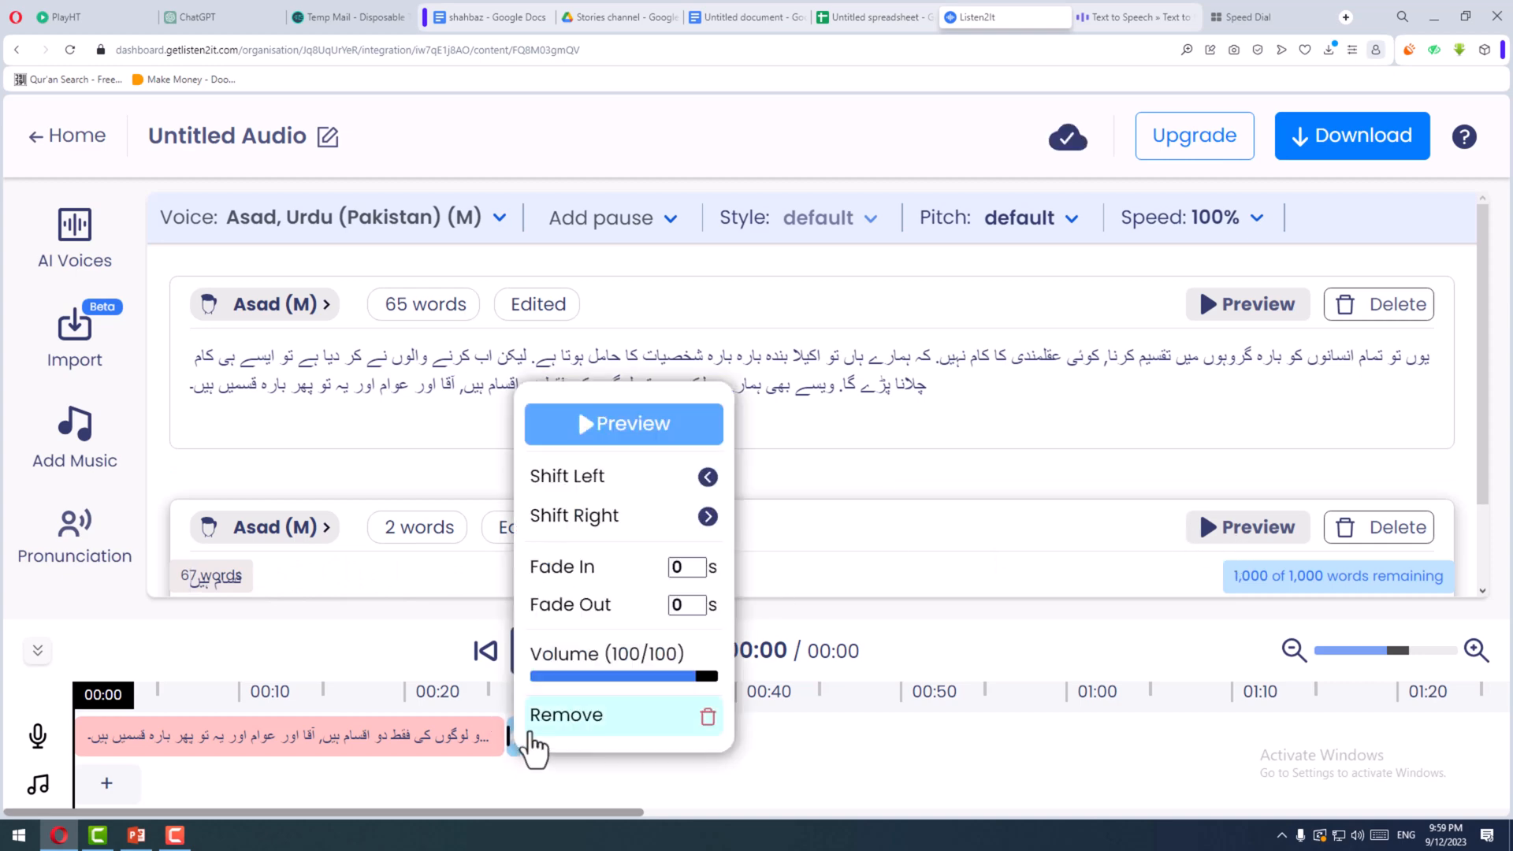
{"action": "left_click", "coordinate": [608, 441]}
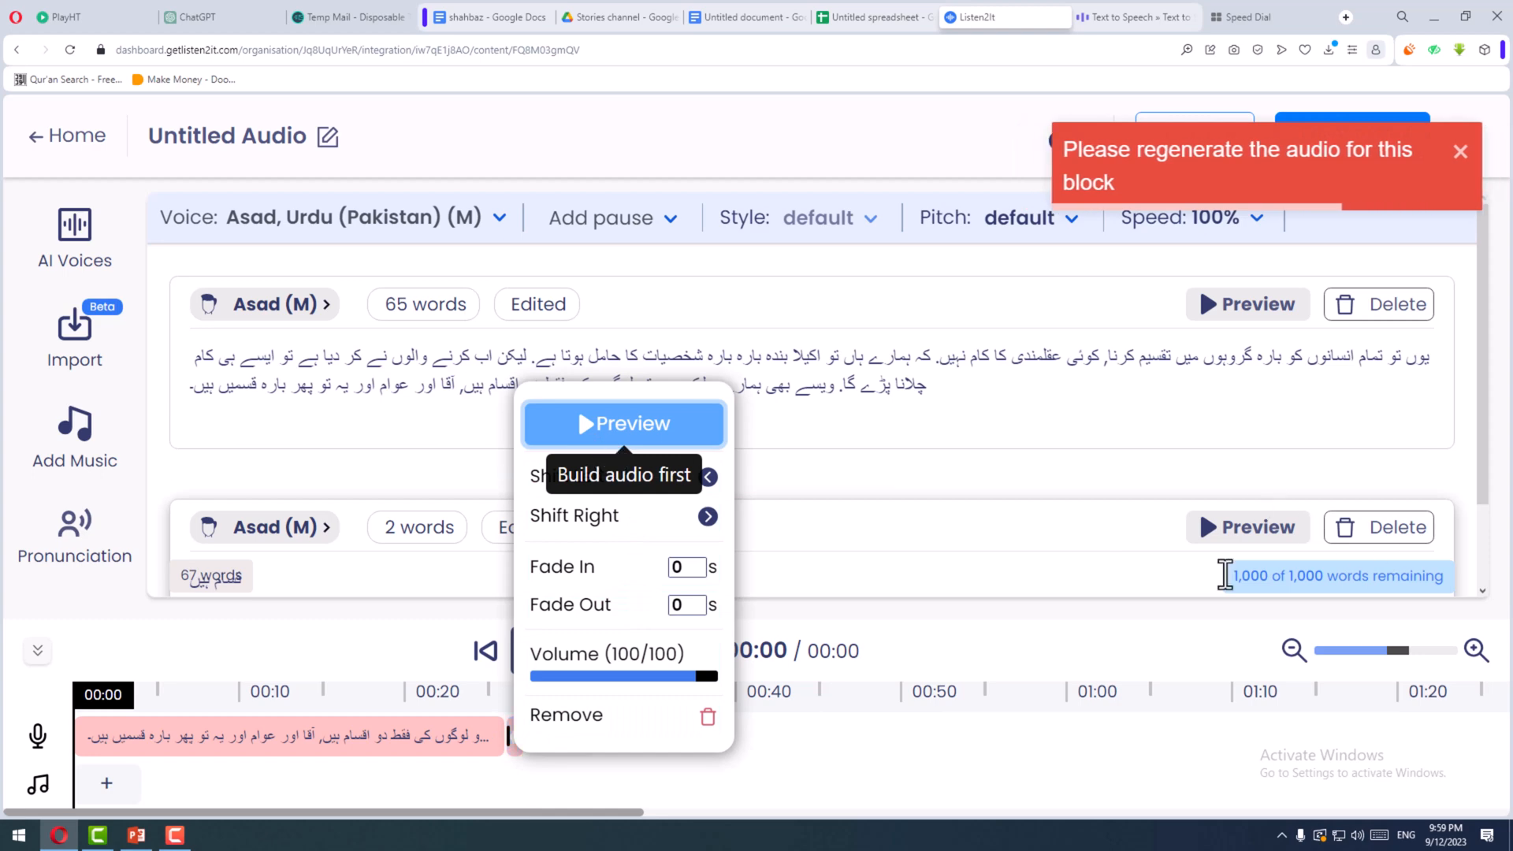
{"action": "left_click", "coordinate": [1206, 530]}
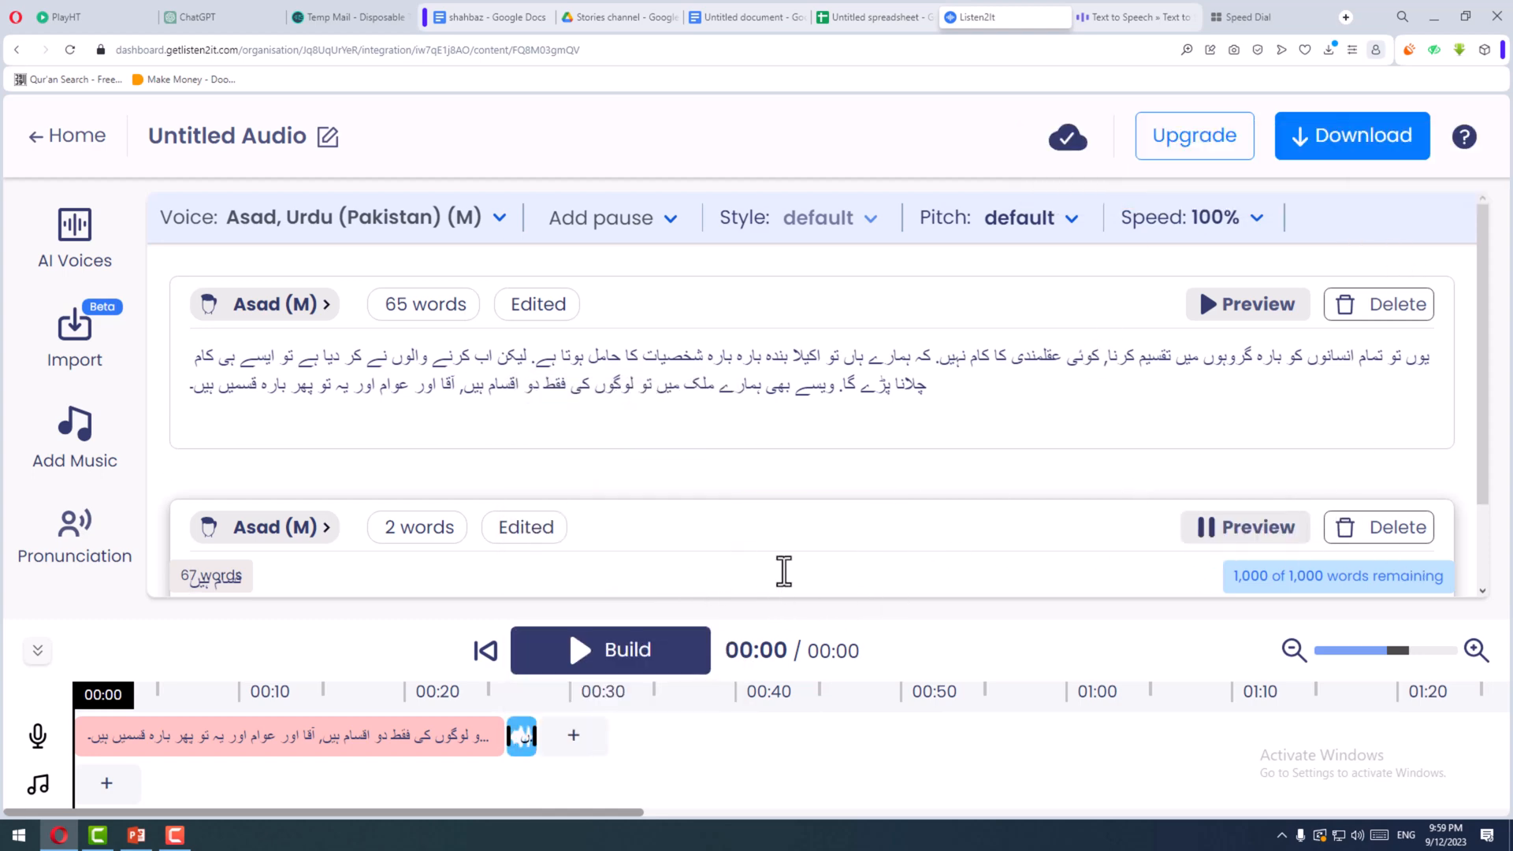
- Play the "قسام ہیں" clip from the timeline again
{"action": "left_click", "coordinate": [522, 737]}
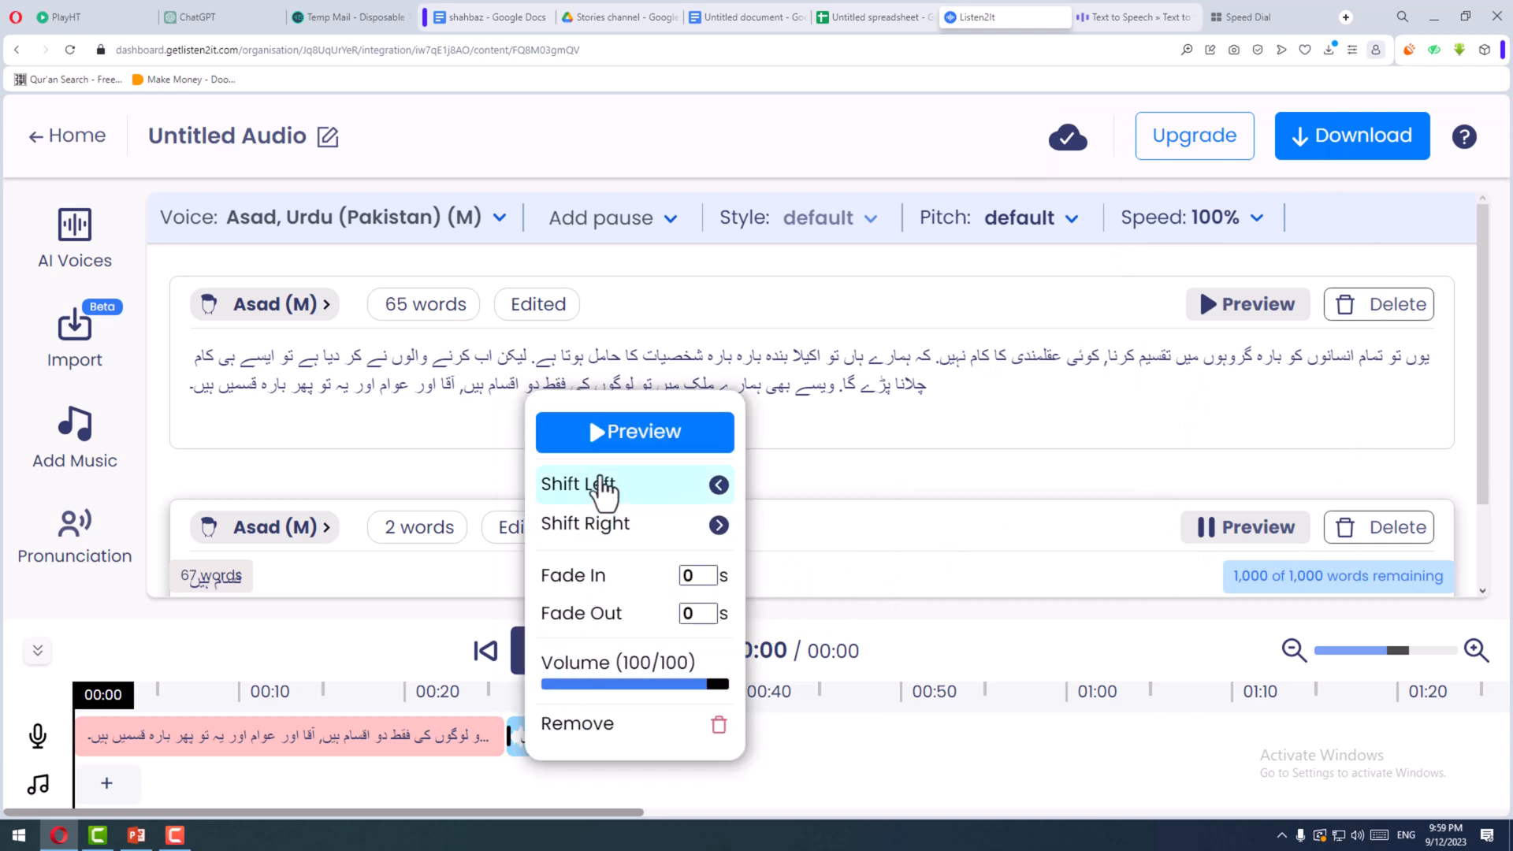
{"action": "left_click", "coordinate": [603, 441]}
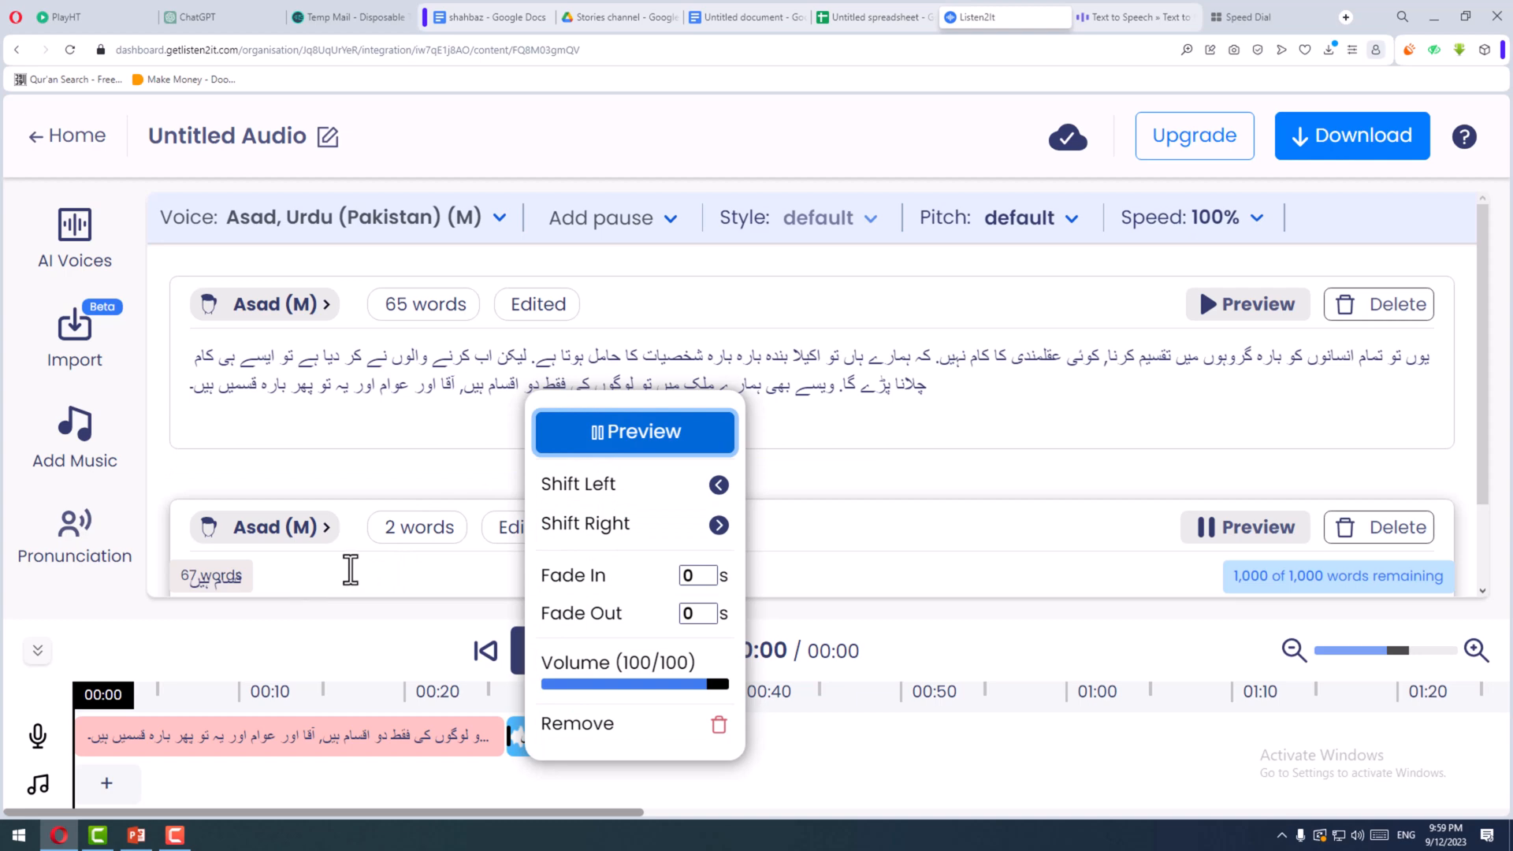
- Switch the keyboard input to Urdu (Pakistan) and complete the two-word block's text as "اقسام ہیں"
{"action": "left_click", "coordinate": [272, 586]}
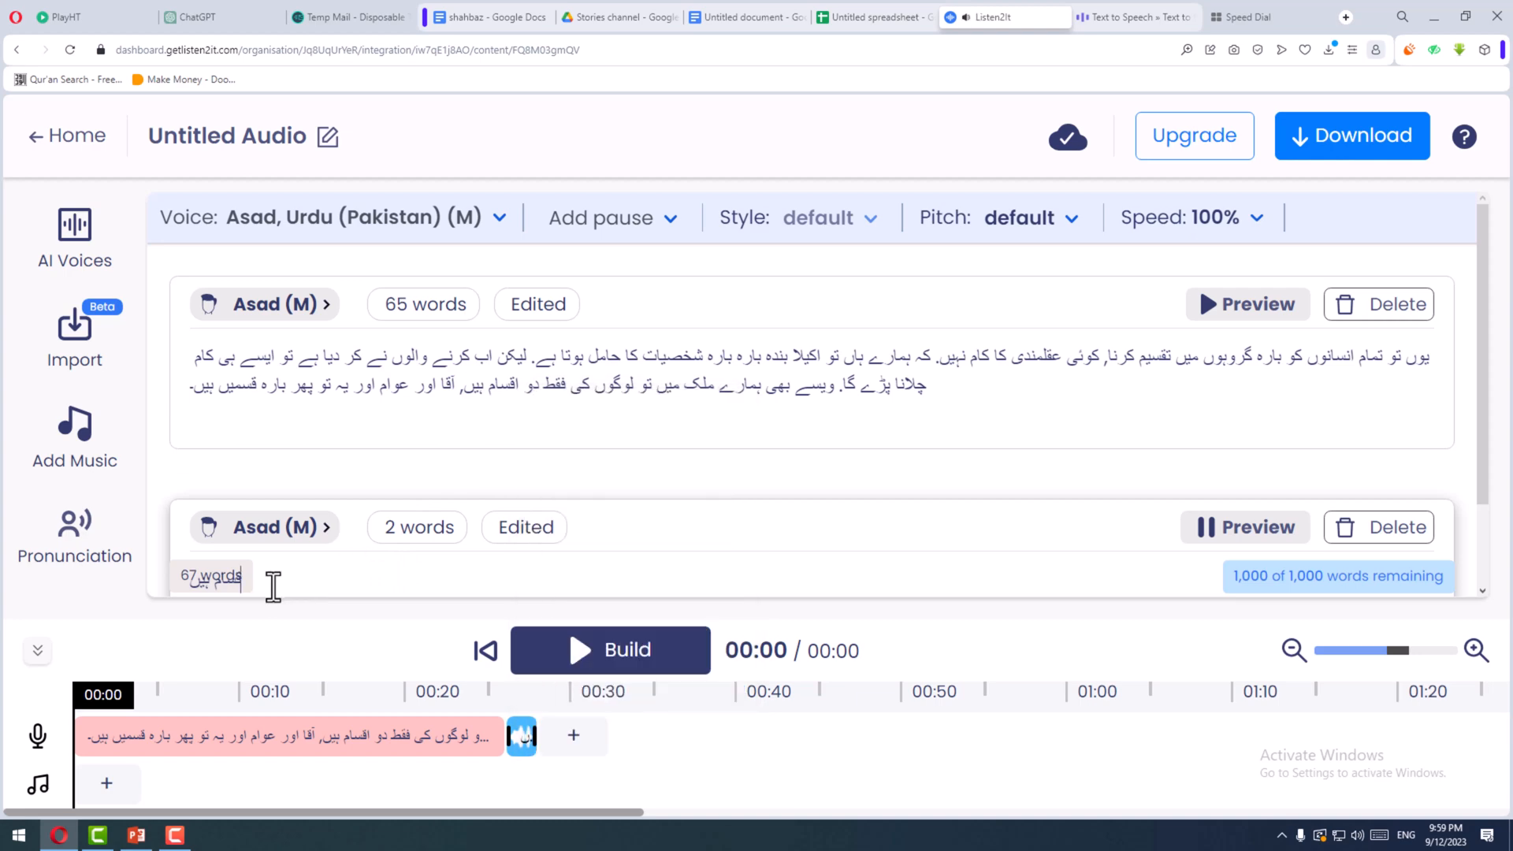
{"action": "type", "text": "a"}
{"action": "key", "text": "BackSpace"}
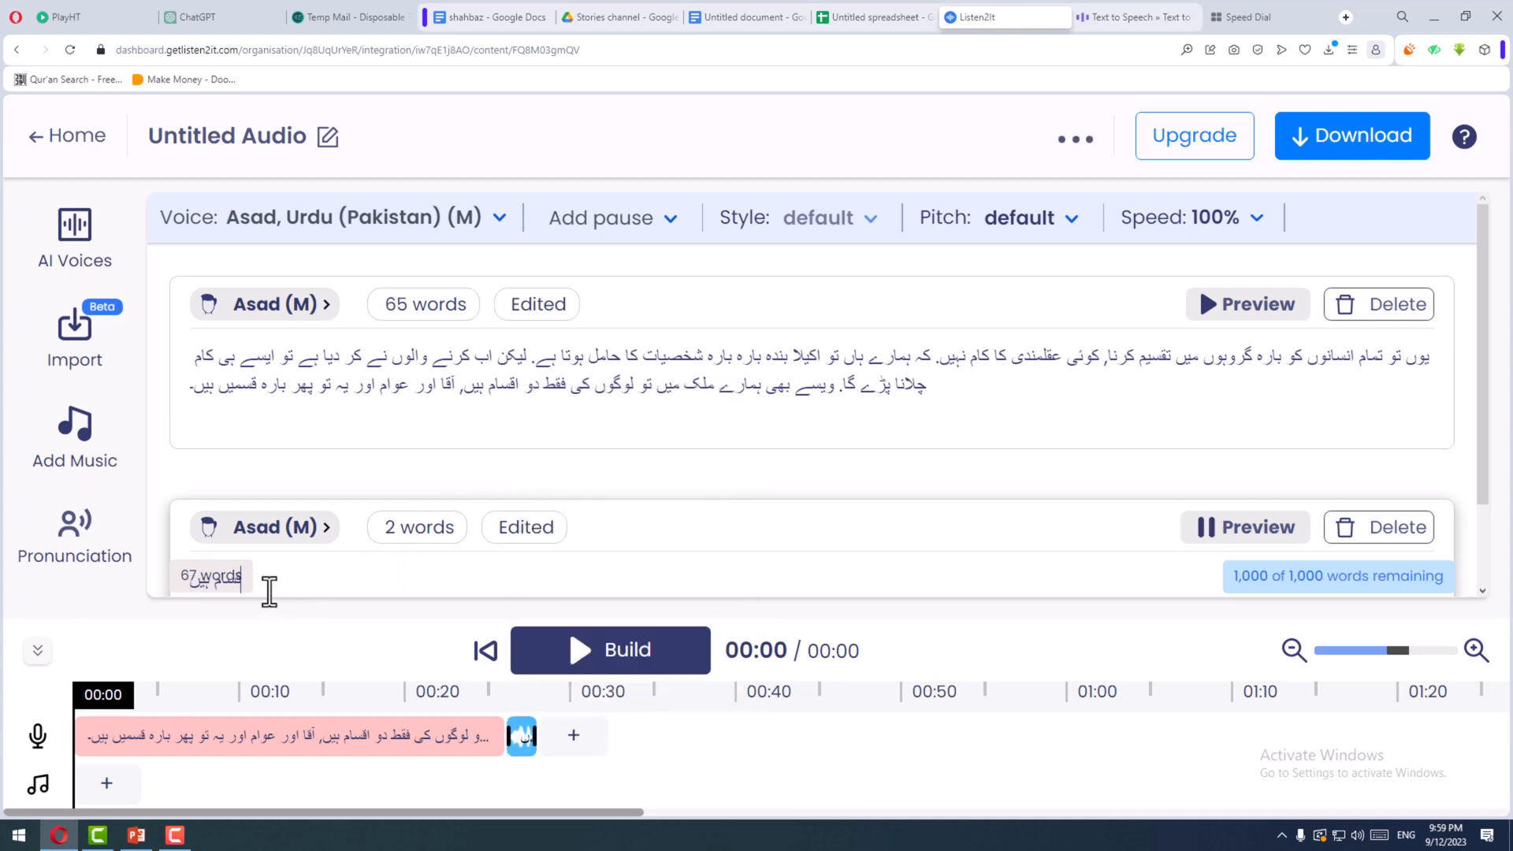
{"action": "left_click", "coordinate": [1406, 834]}
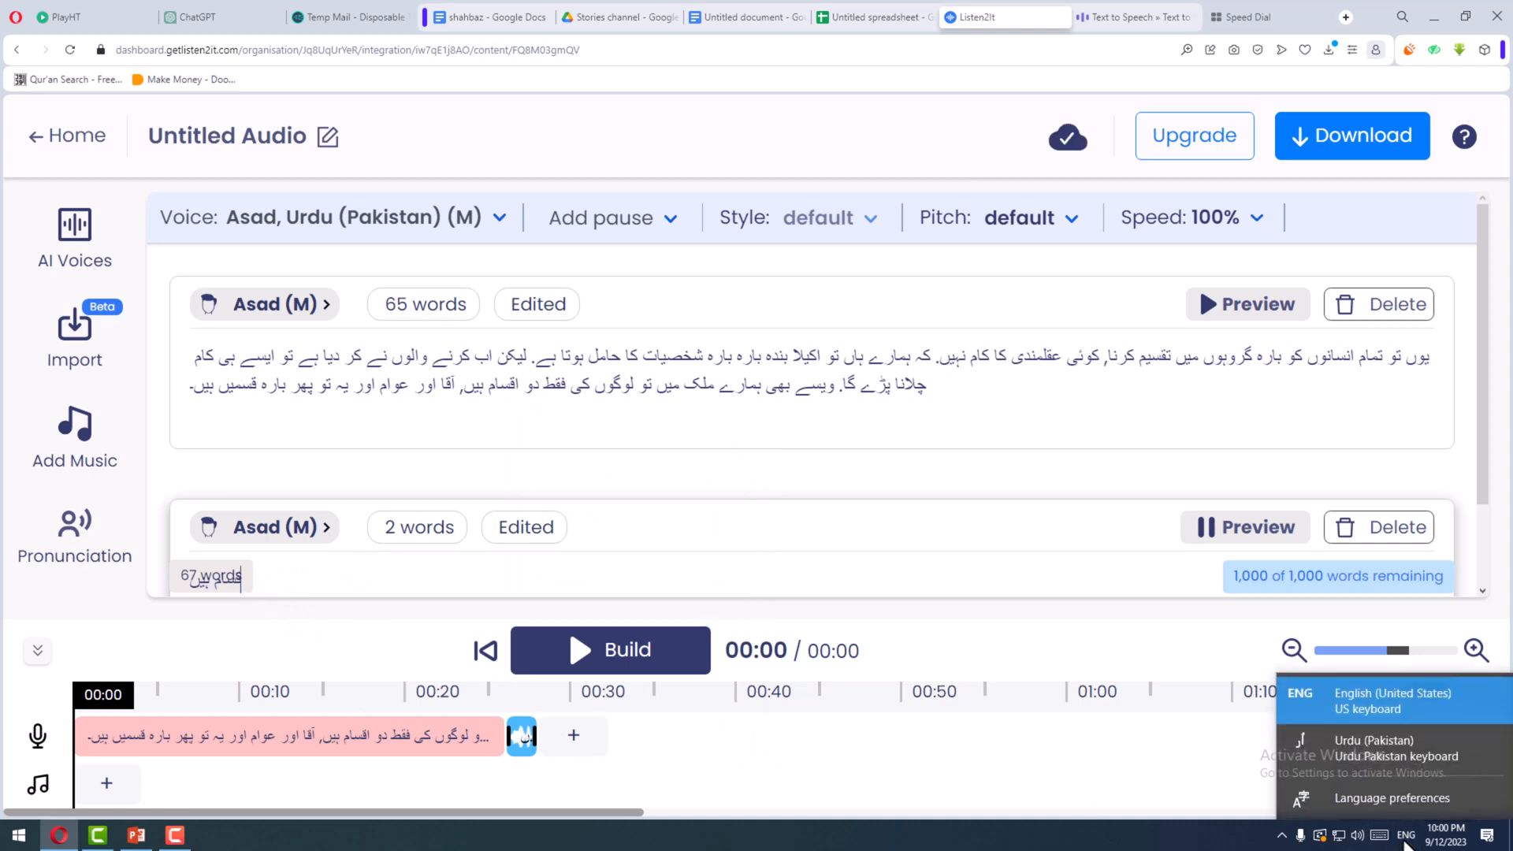
{"action": "left_click", "coordinate": [1344, 739]}
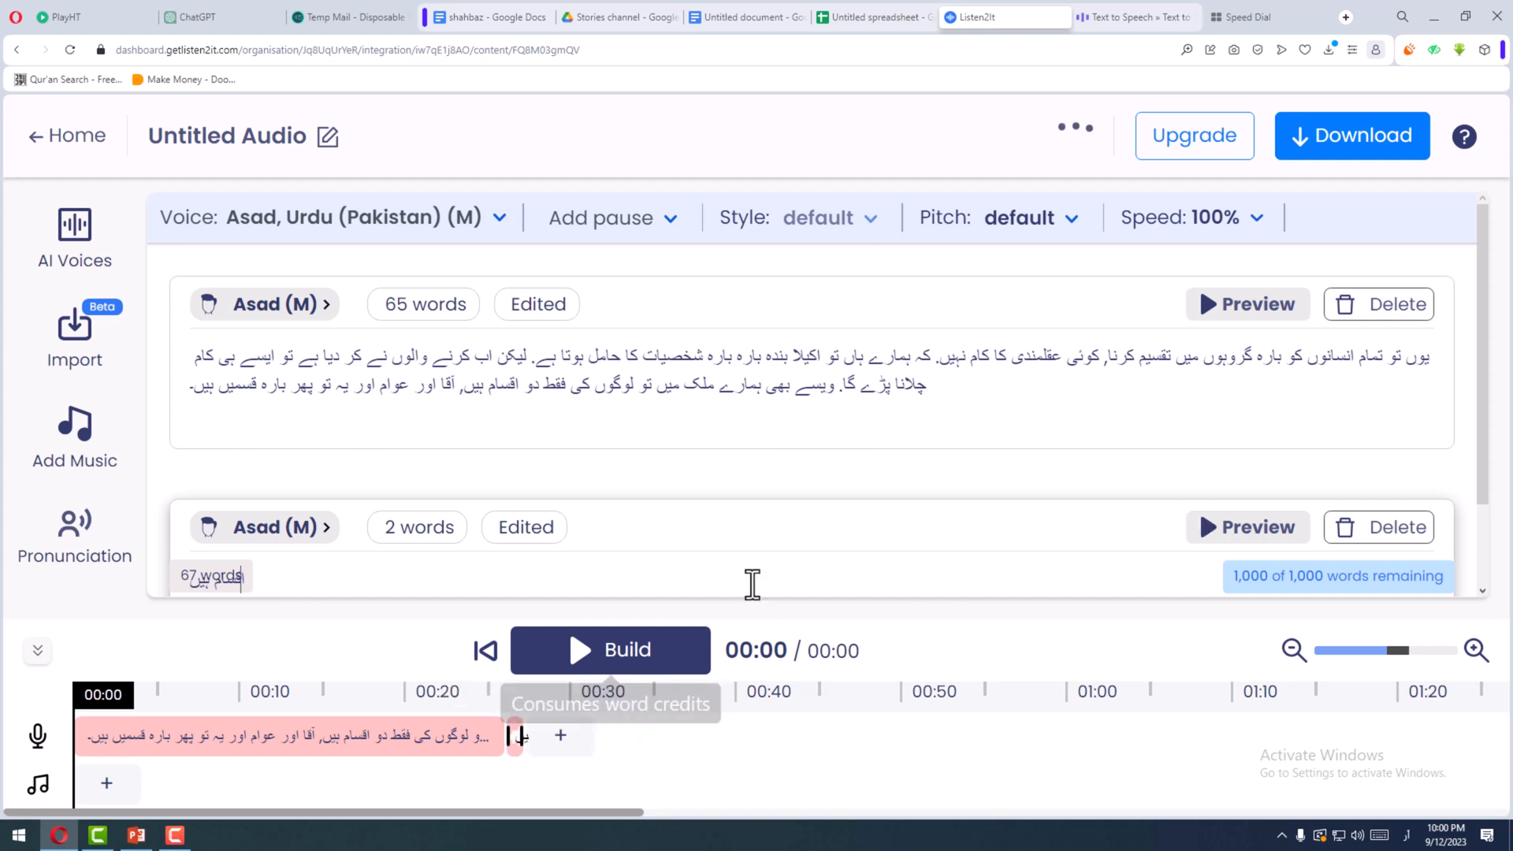
- Generate the audio for "اقسام ہیں" and play its timeline clip to check the pronunciation
{"action": "left_click", "coordinate": [1214, 529]}
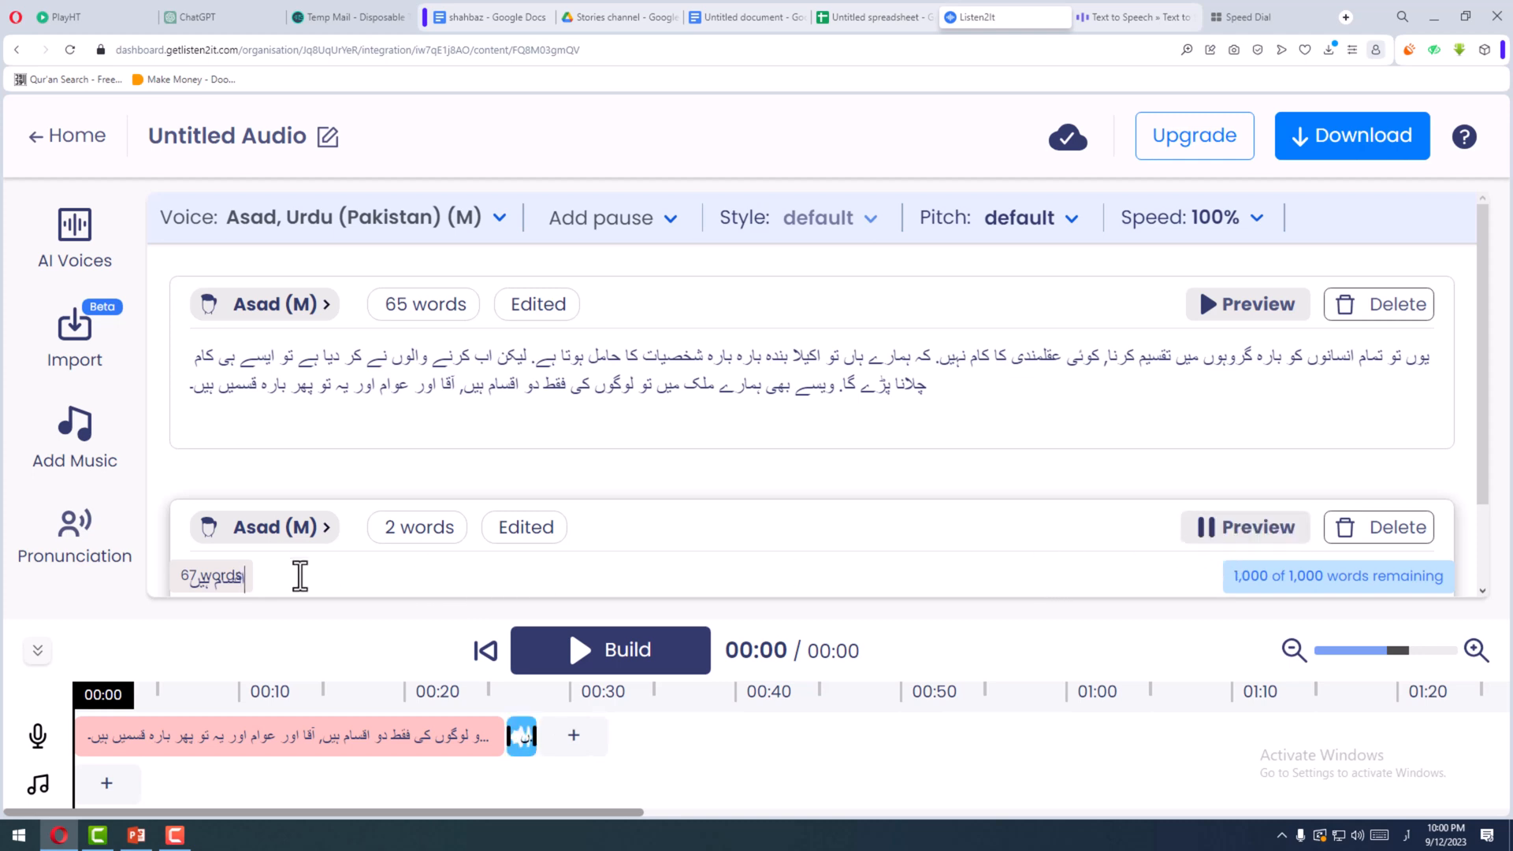
{"action": "left_click", "coordinate": [521, 745]}
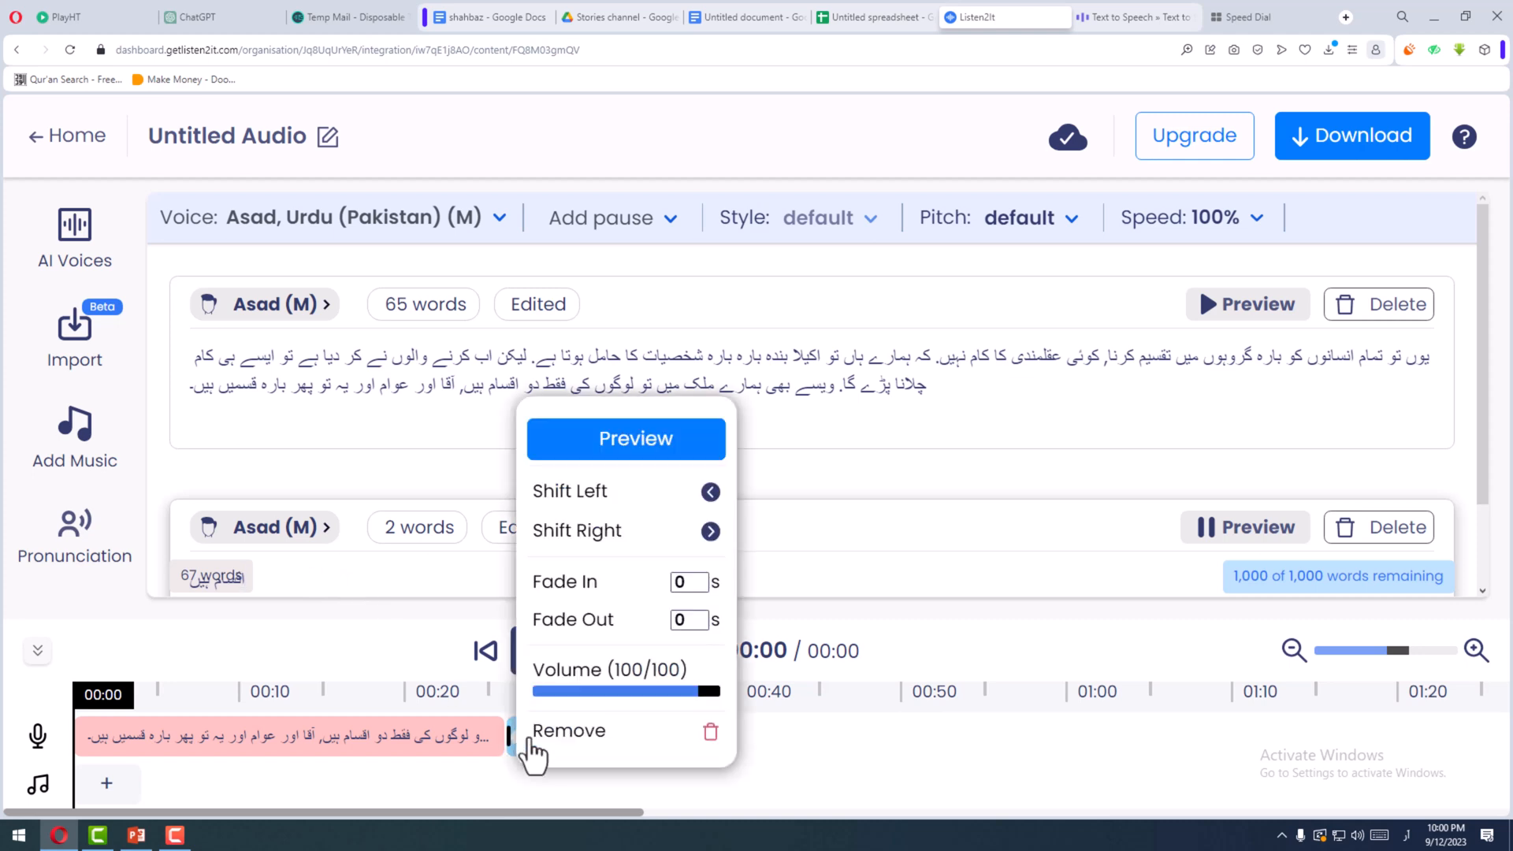
{"action": "left_click", "coordinate": [599, 454]}
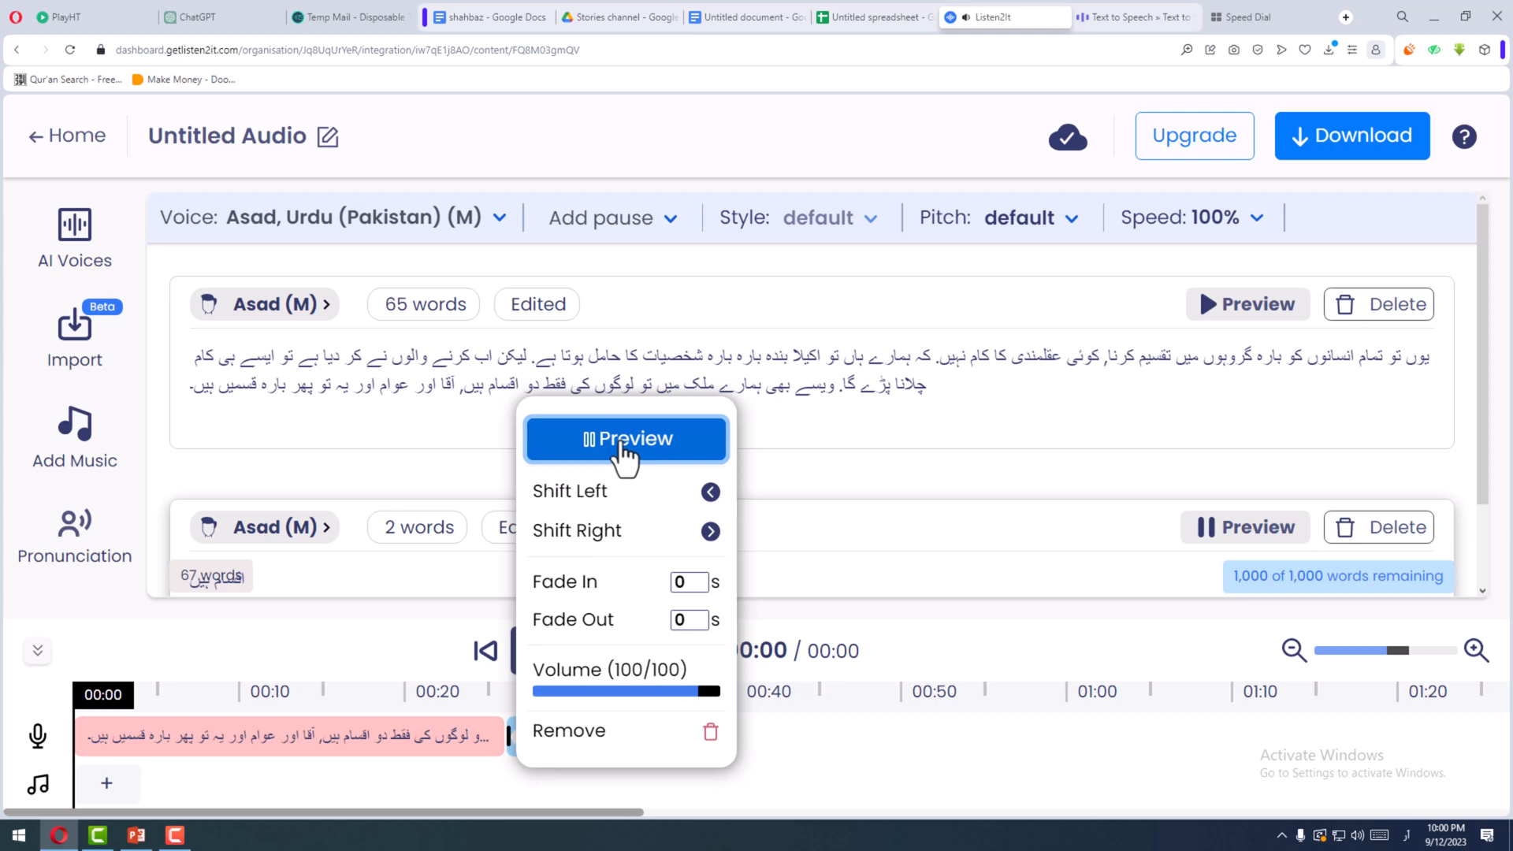
- Replace the letter ق with ک in the two-word block so that it reads "اکسام ہیں"
{"action": "left_click", "coordinate": [315, 580]}
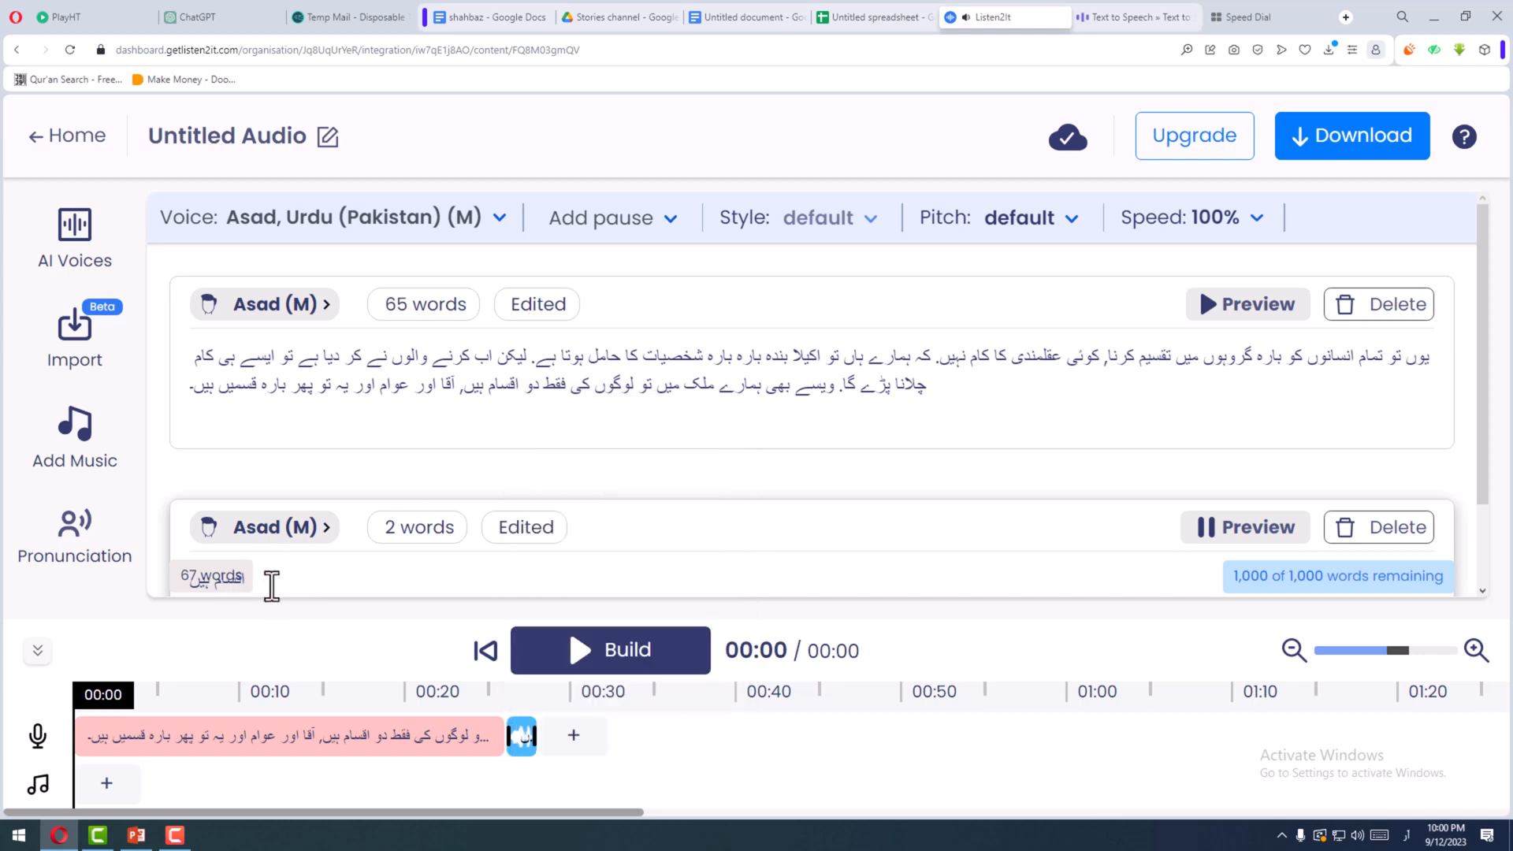
{"action": "left_click_drag", "start_coordinate": [247, 586], "coordinate": [166, 549]}
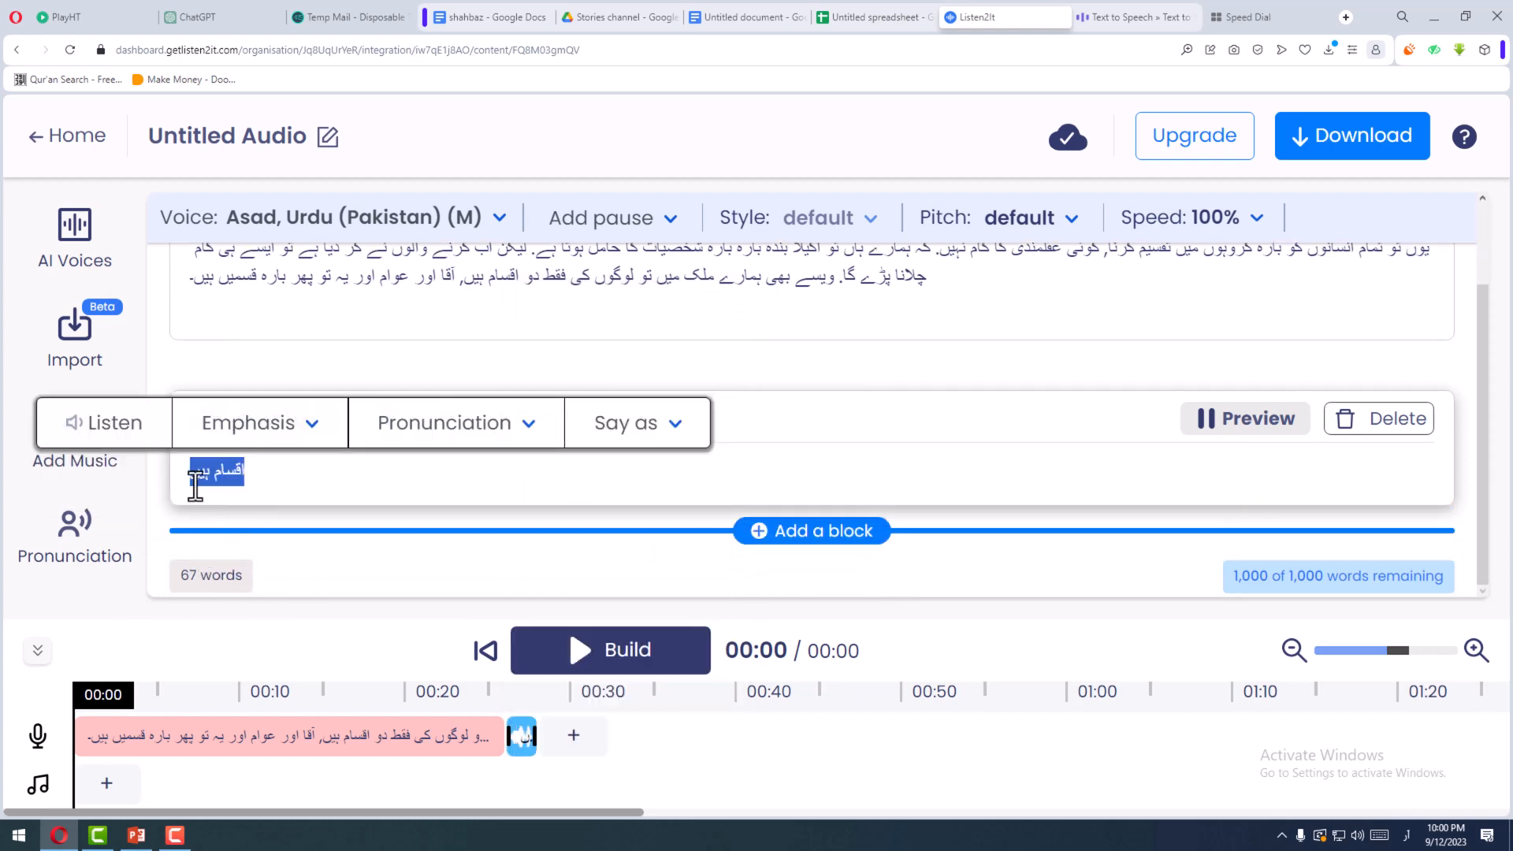
{"action": "left_click", "coordinate": [236, 473]}
{"action": "type", "text": "ک"}
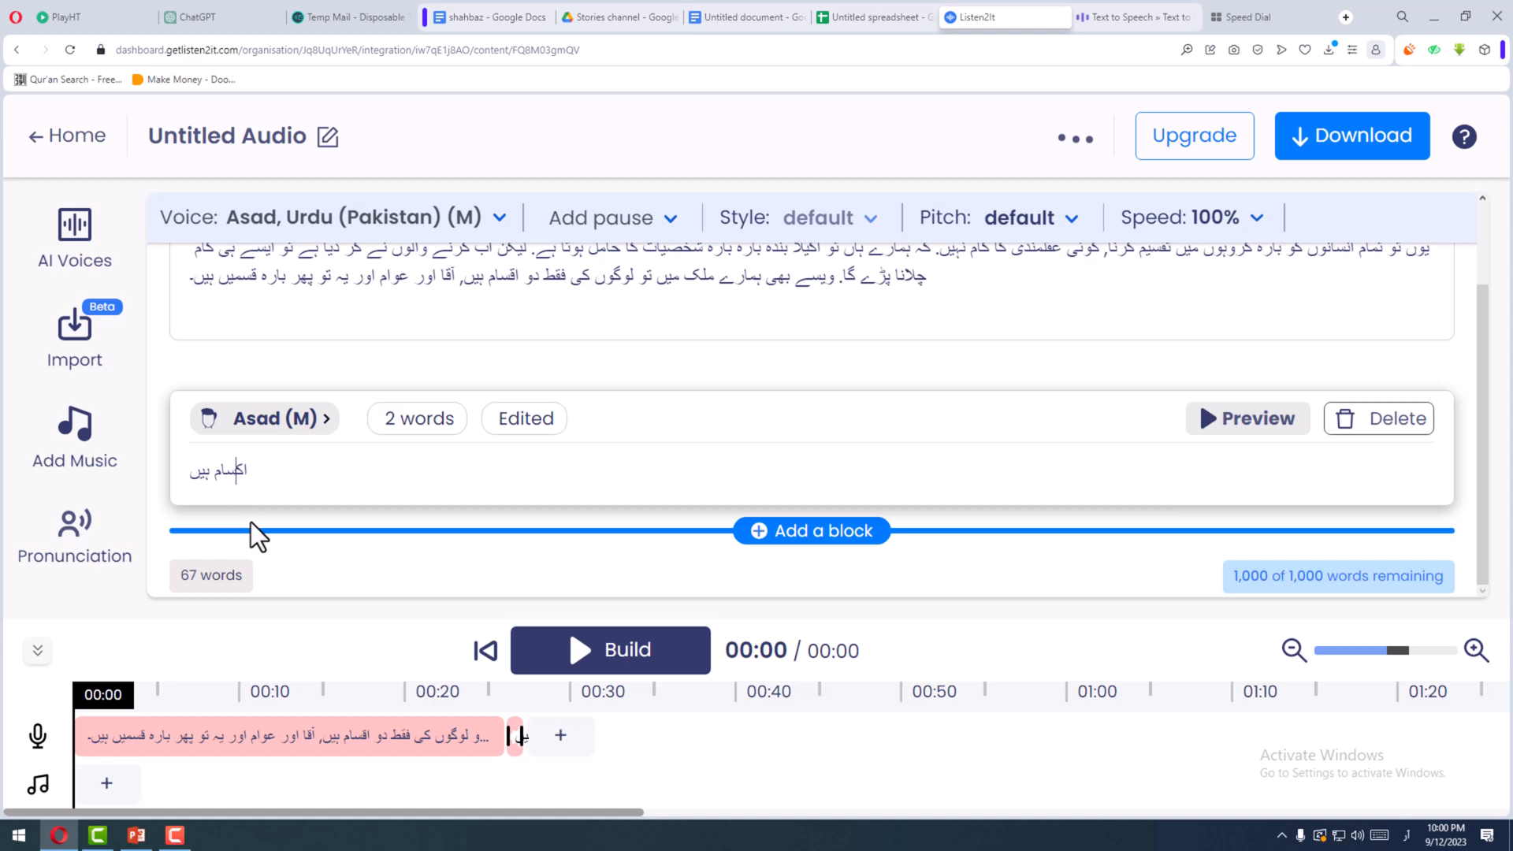
- Generate the audio for the respelled "اکسام ہیں" and play its timeline clip
{"action": "left_click", "coordinate": [1247, 425]}
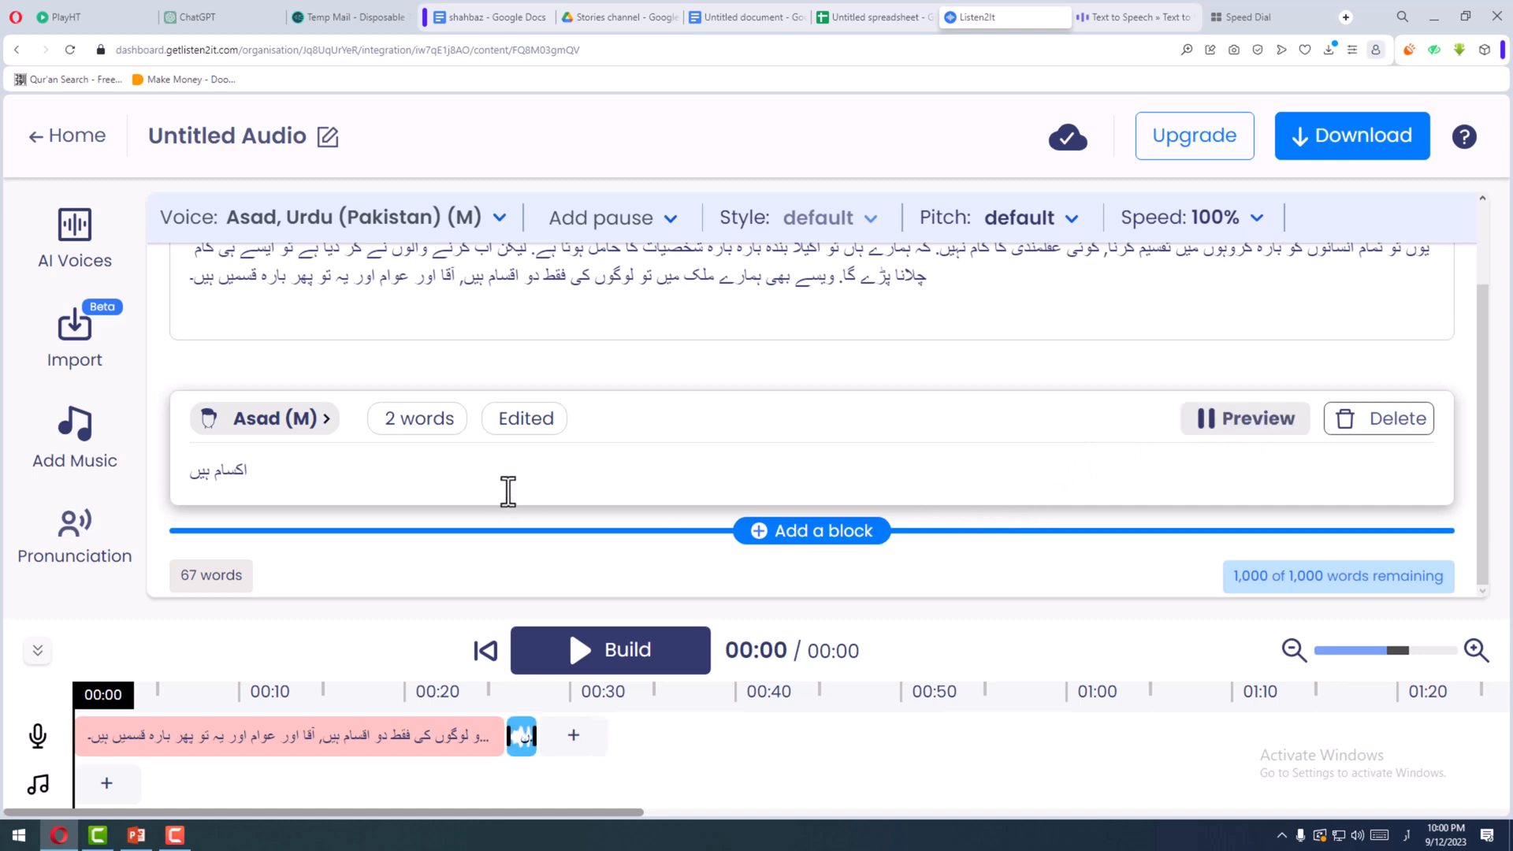
{"action": "left_click", "coordinate": [524, 749]}
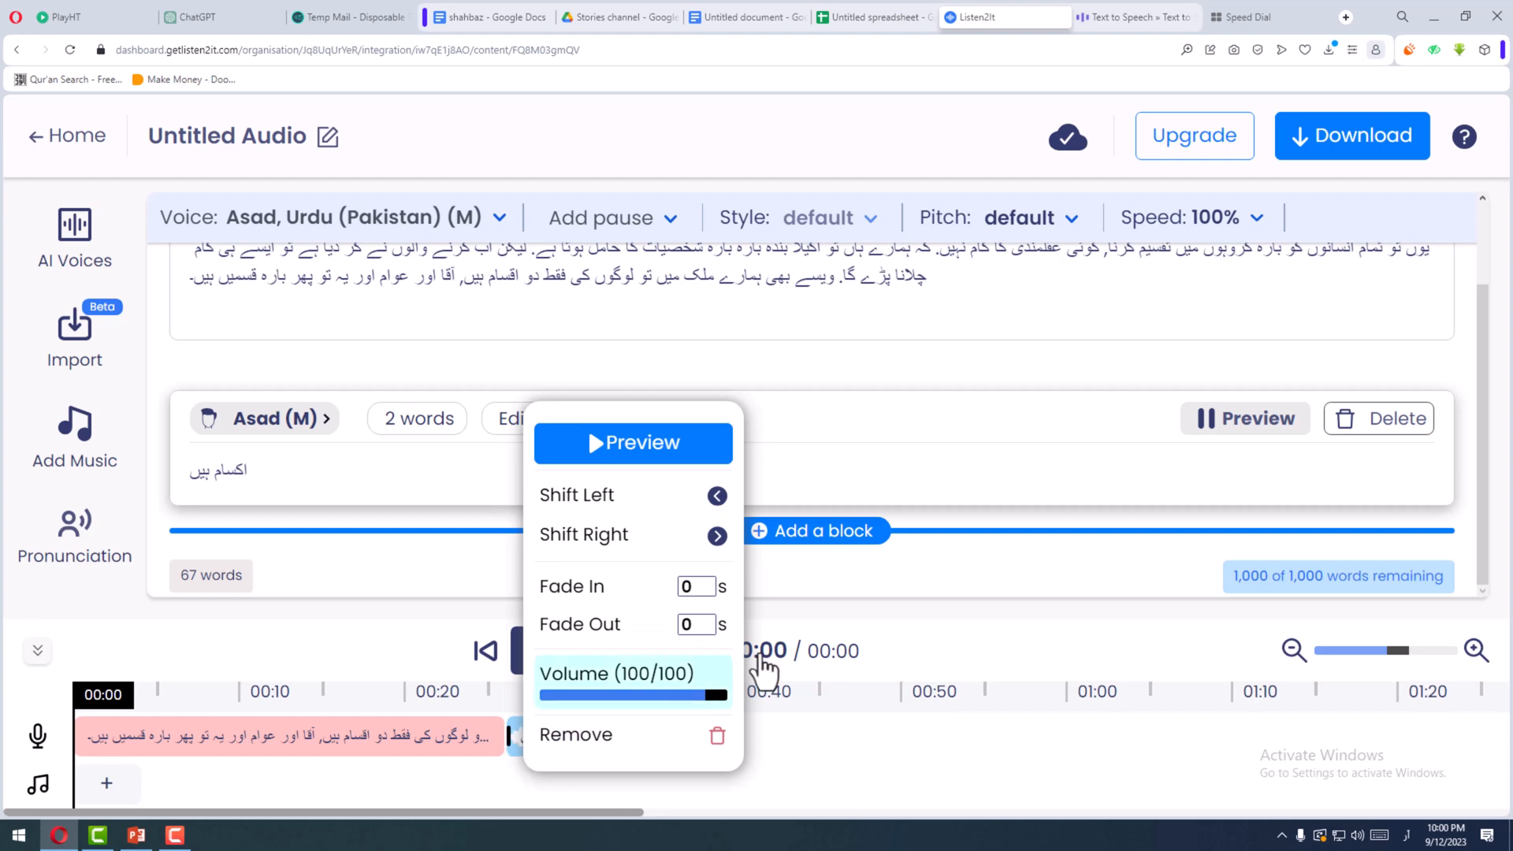
{"action": "left_click", "coordinate": [670, 449]}
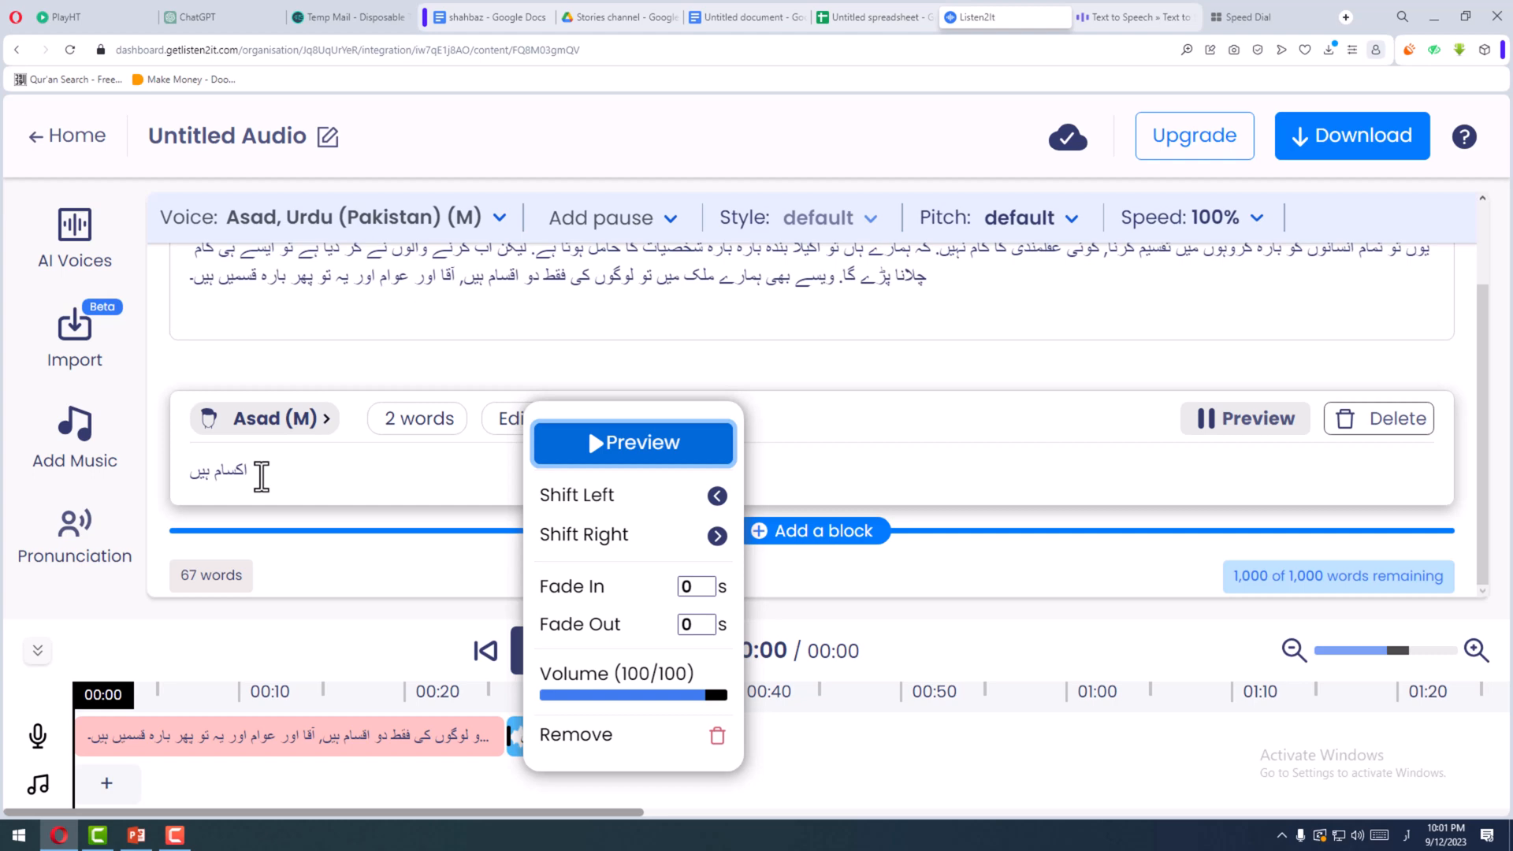
- Respell "اقسام" as "اکسام" in the second line of the 65-word paragraph
{"action": "left_click_drag", "start_coordinate": [255, 475], "coordinate": [189, 472]}
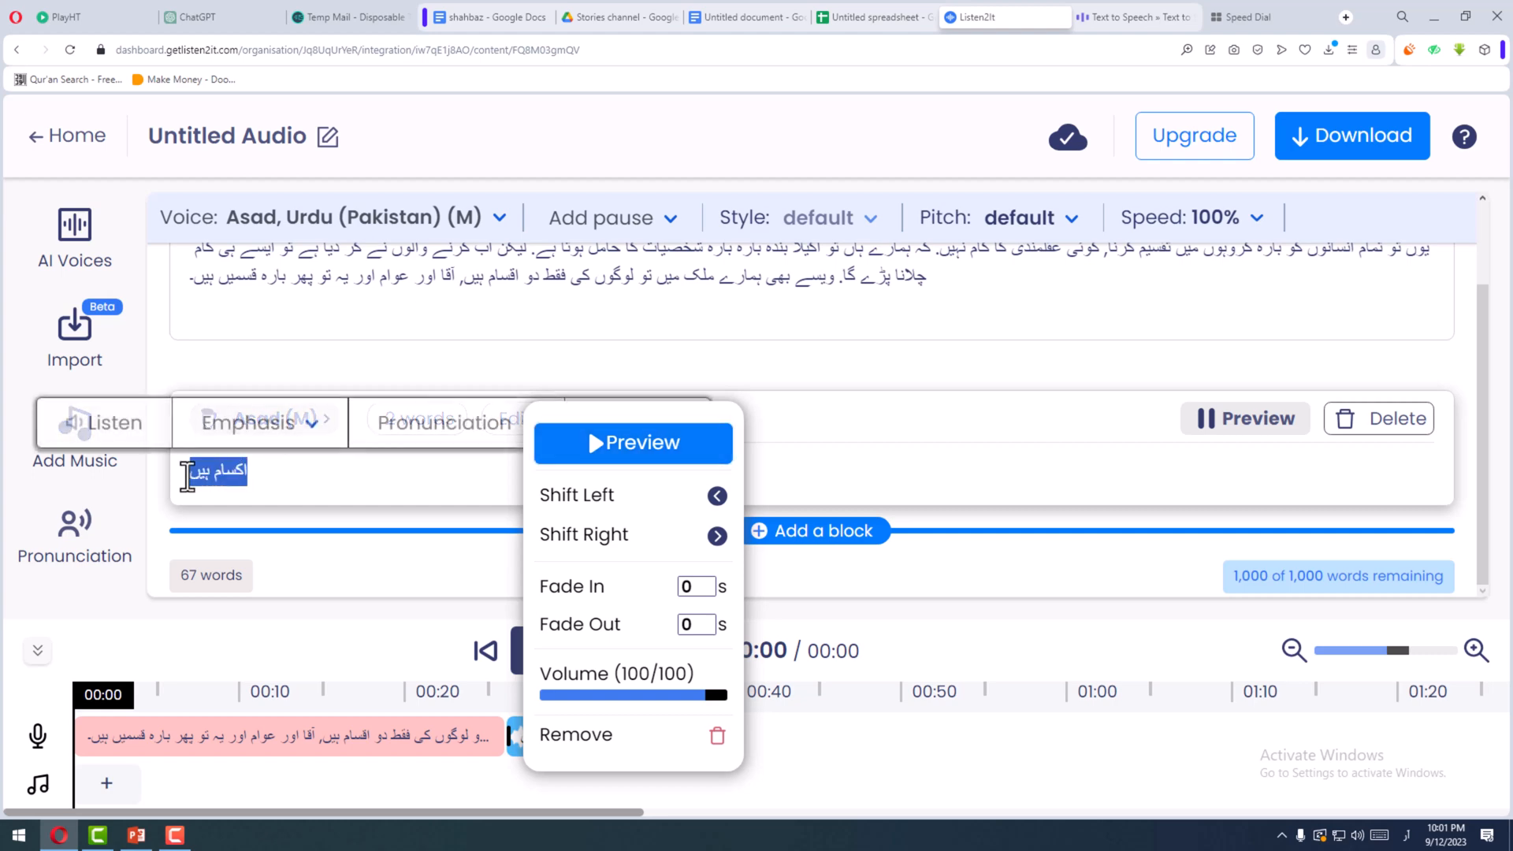
{"action": "left_click", "coordinate": [509, 285]}
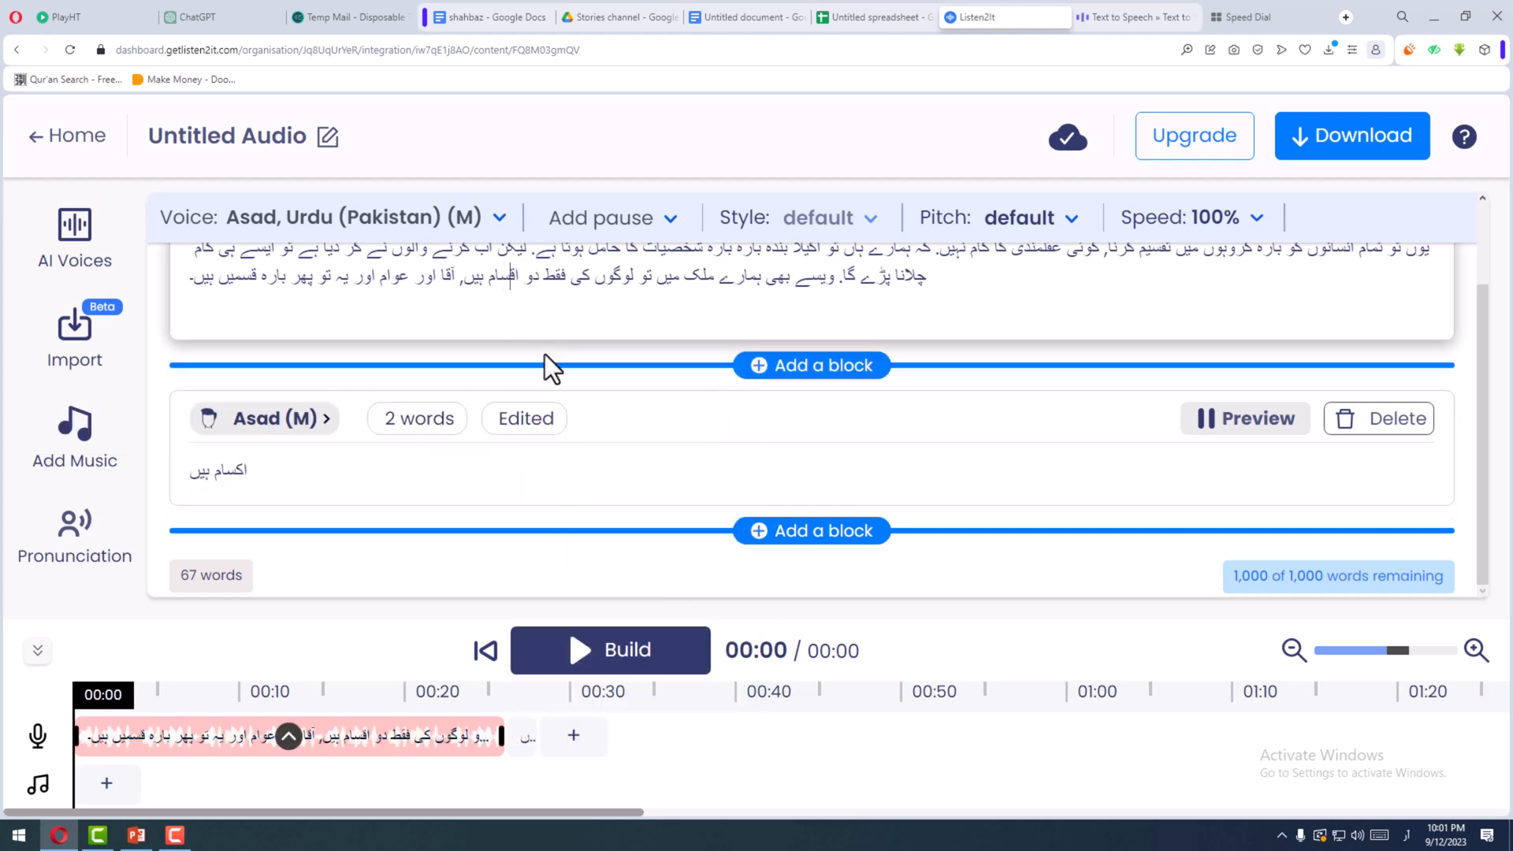
{"action": "key", "text": "BackSpace"}
{"action": "type", "text": "ک"}
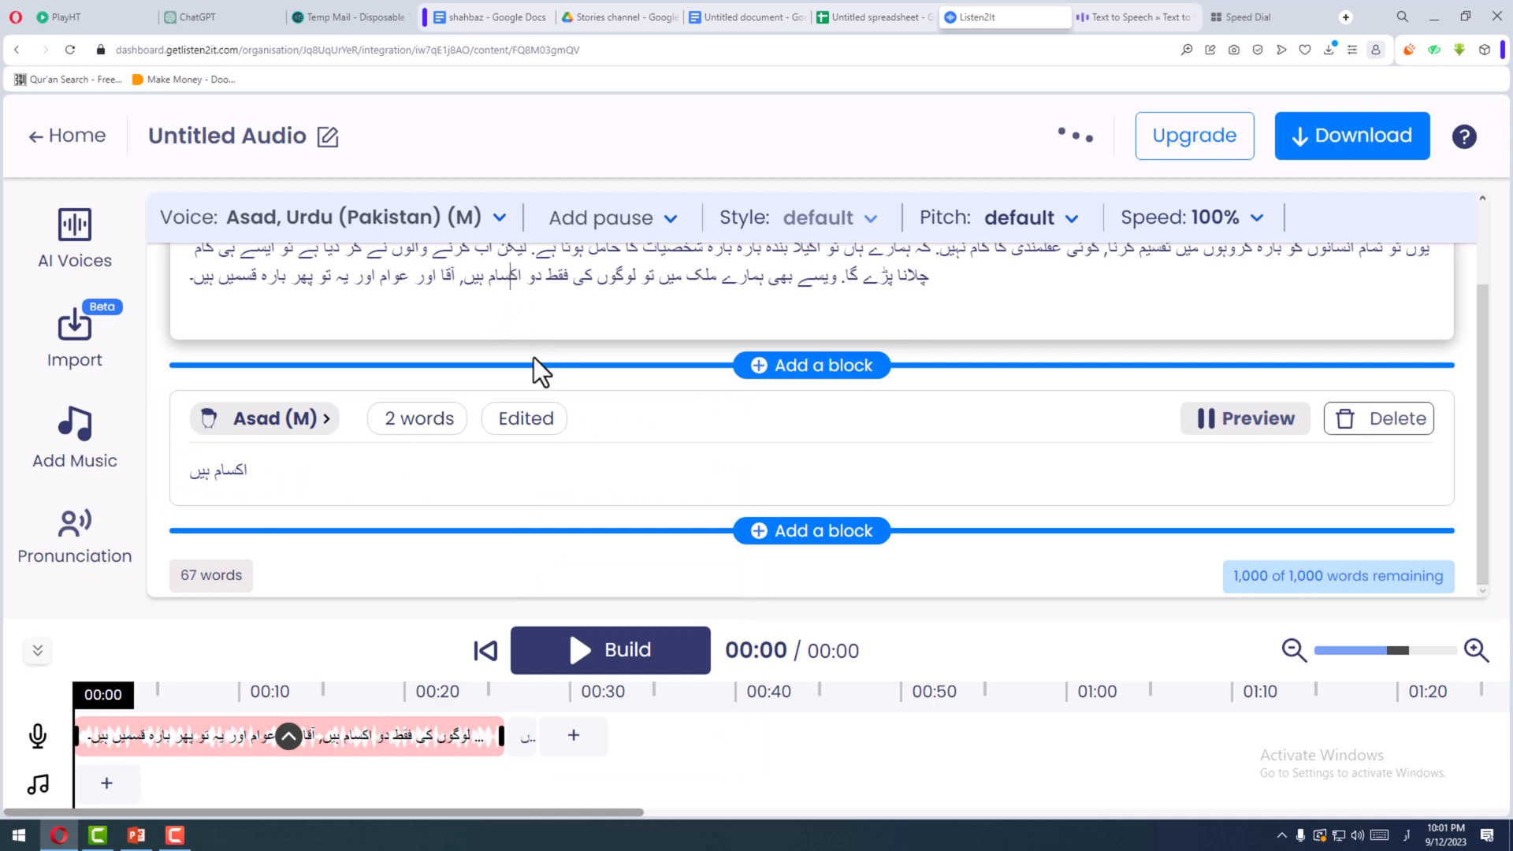
- Copy "بارہ قسمیں ہیں" from the end of the paragraph and paste it over the text of the short block below
{"action": "scroll", "coordinate": [556, 352], "scroll_direction": "up", "scroll_amount": 1}
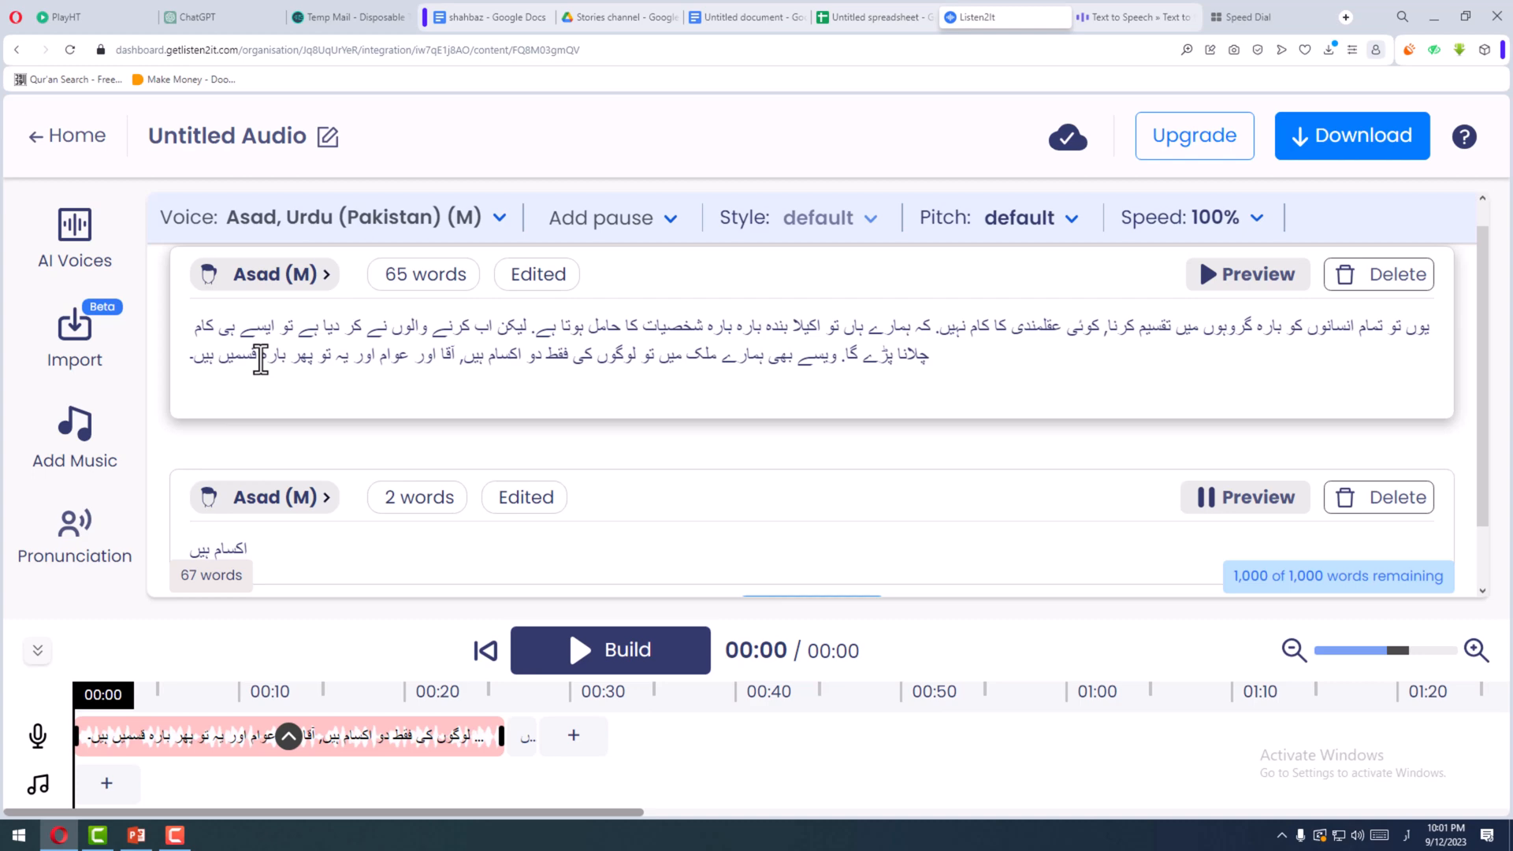
{"action": "left_click_drag", "start_coordinate": [286, 359], "coordinate": [197, 365]}
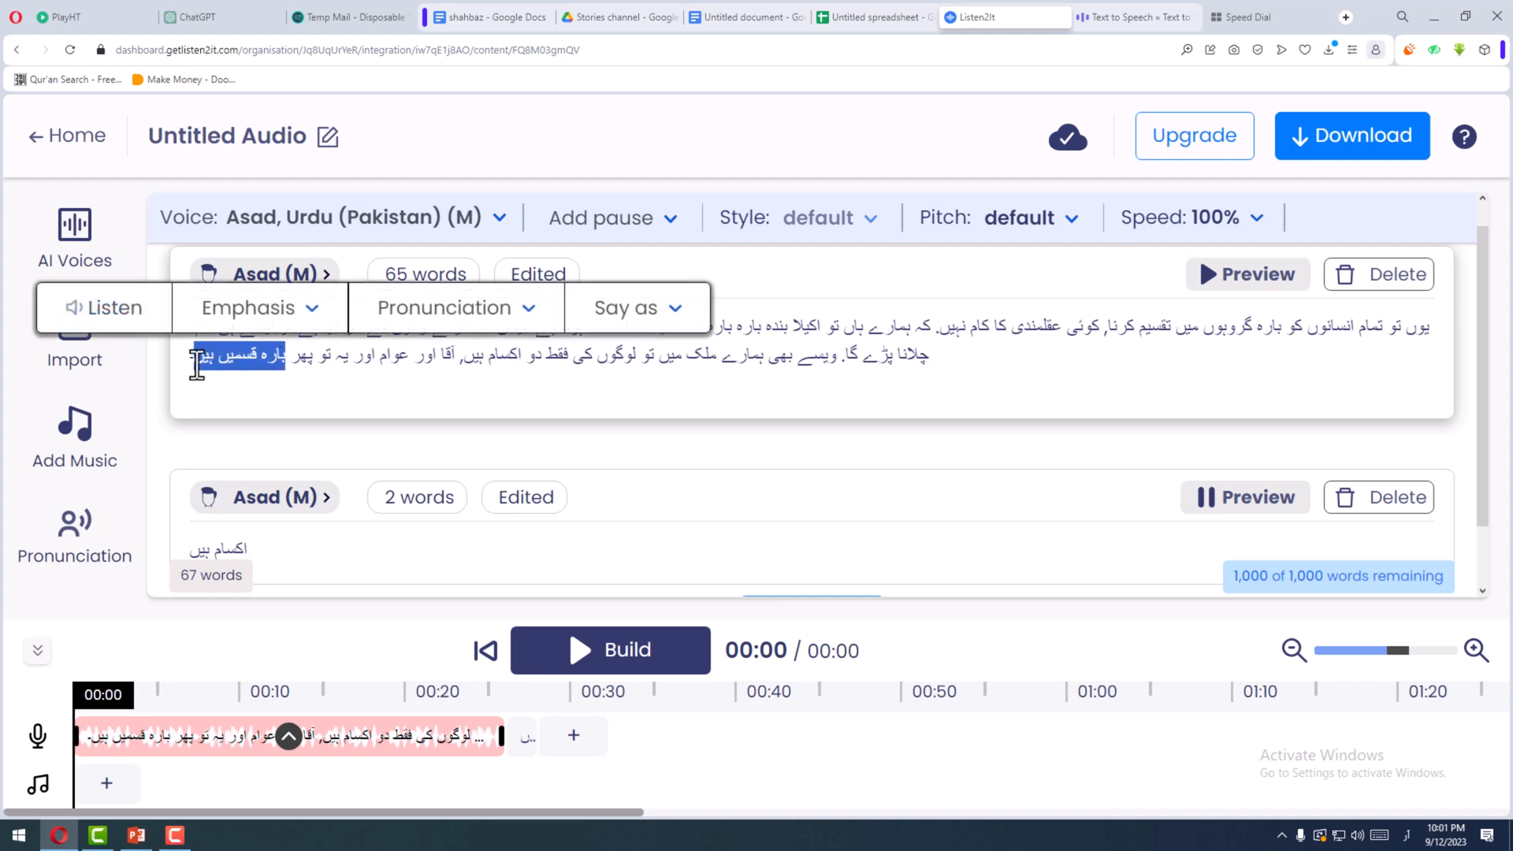
{"action": "right_click", "coordinate": [216, 363]}
{"action": "left_click", "coordinate": [293, 421]}
{"action": "left_click_drag", "start_coordinate": [276, 552], "coordinate": [103, 587]}
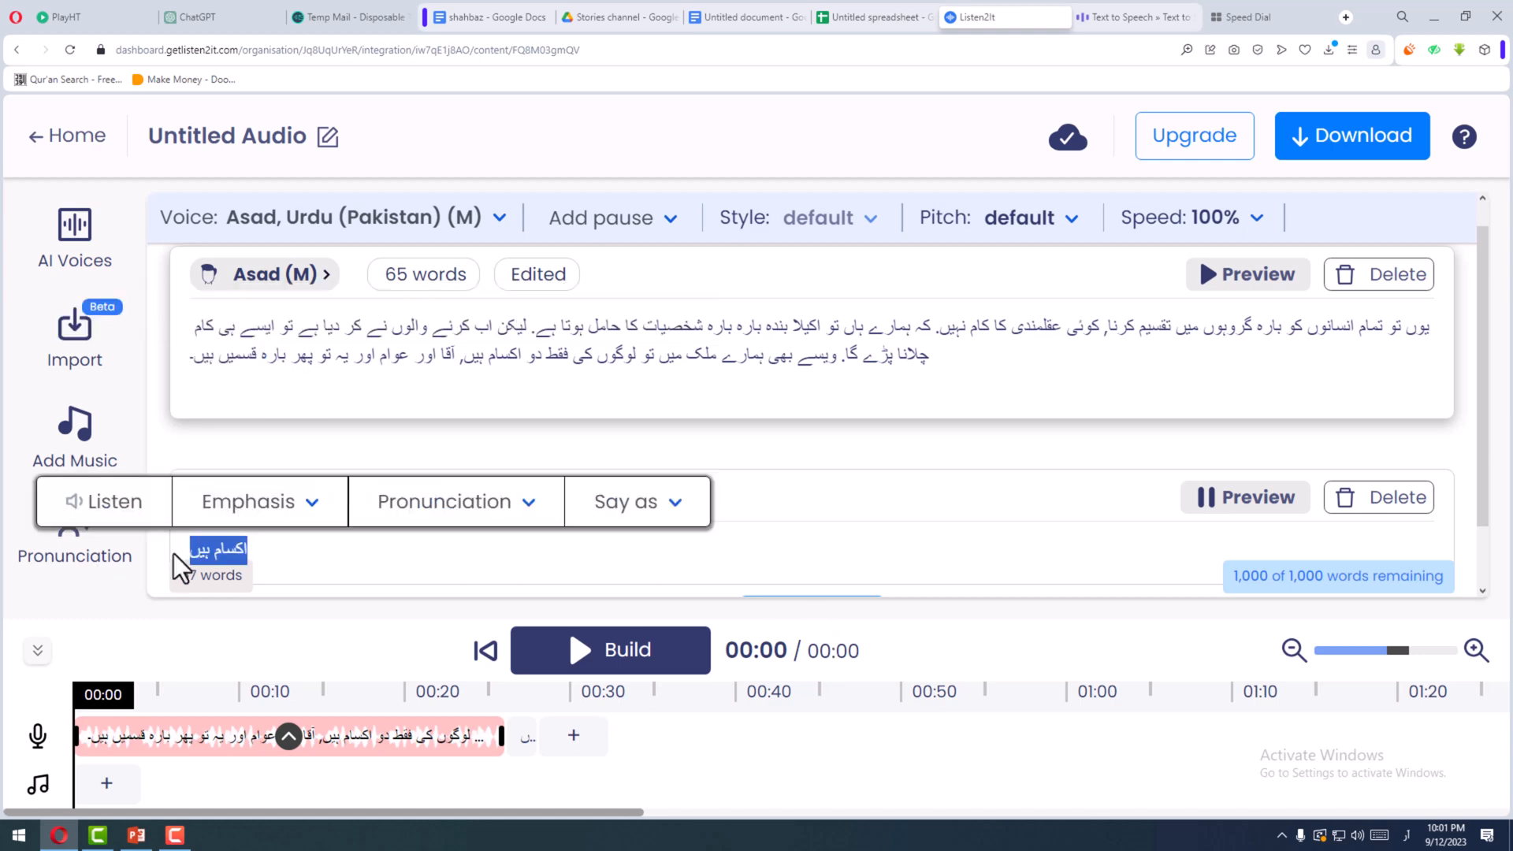
{"action": "key", "text": "BackSpace"}
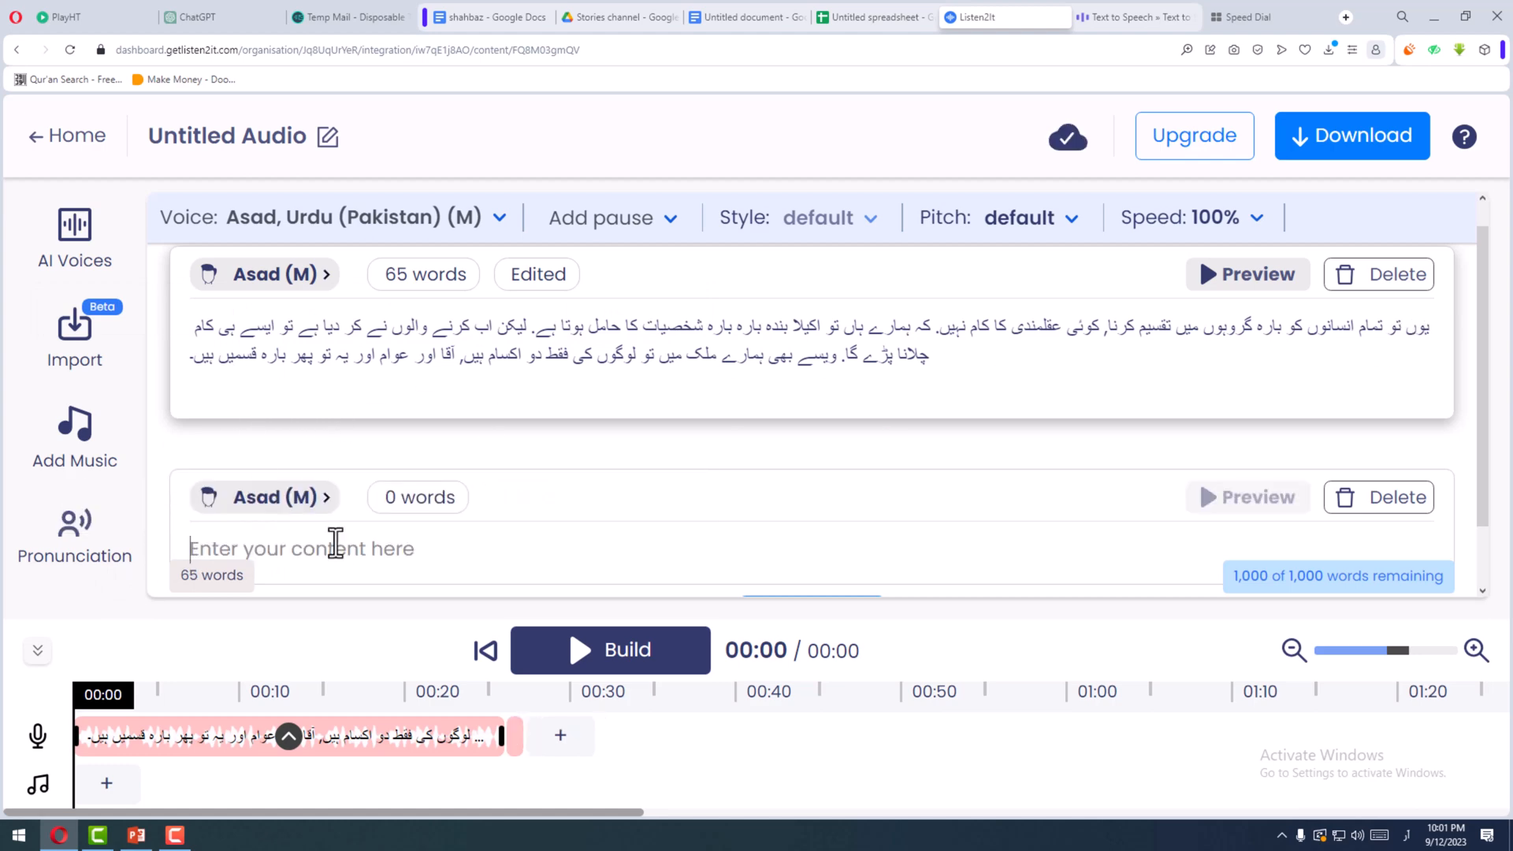
{"action": "right_click", "coordinate": [262, 556]}
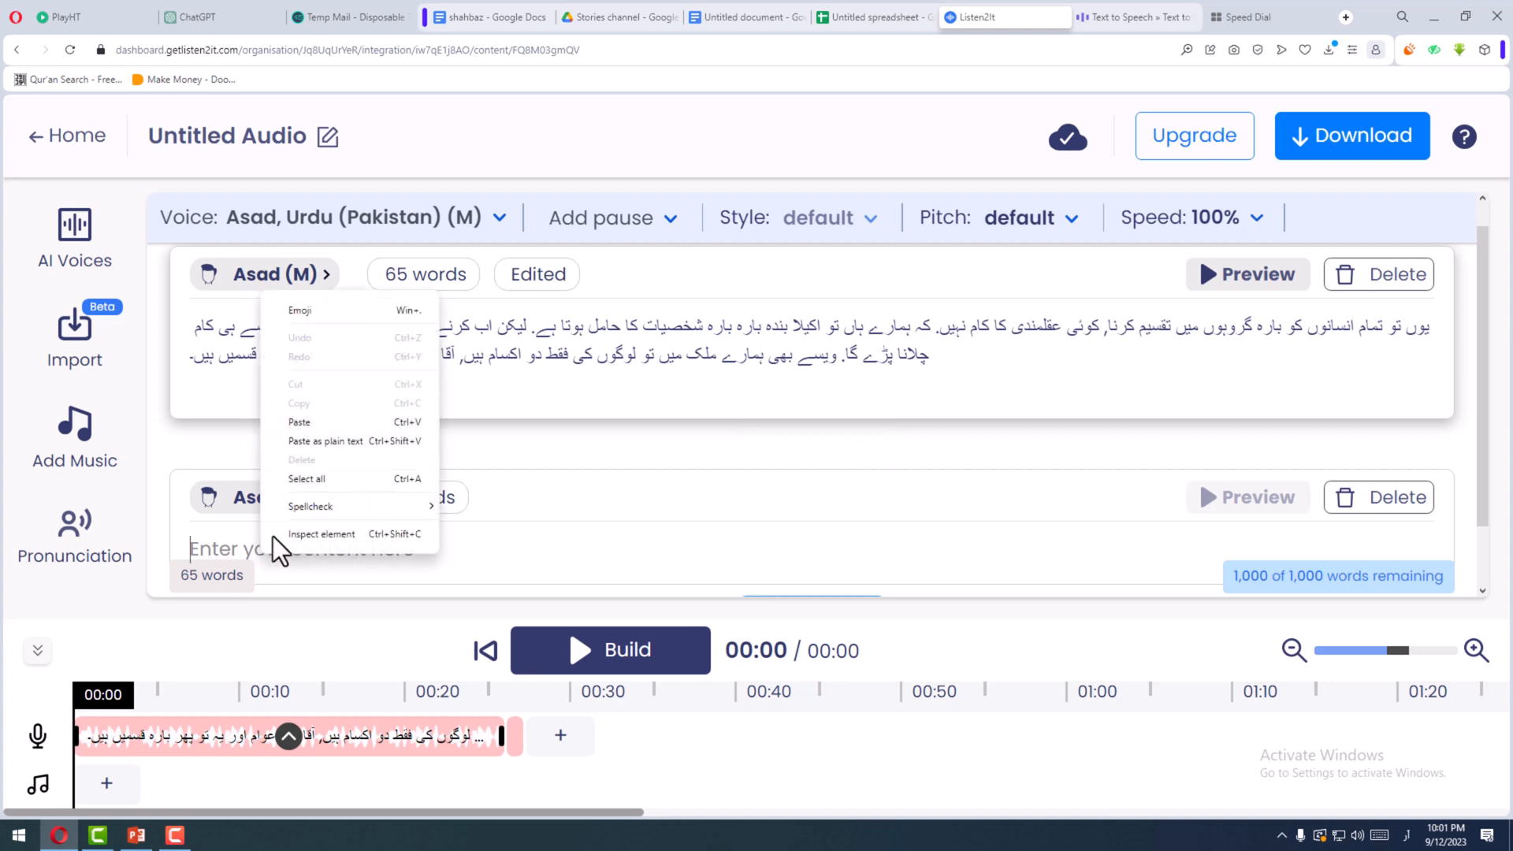
{"action": "left_click", "coordinate": [315, 422]}
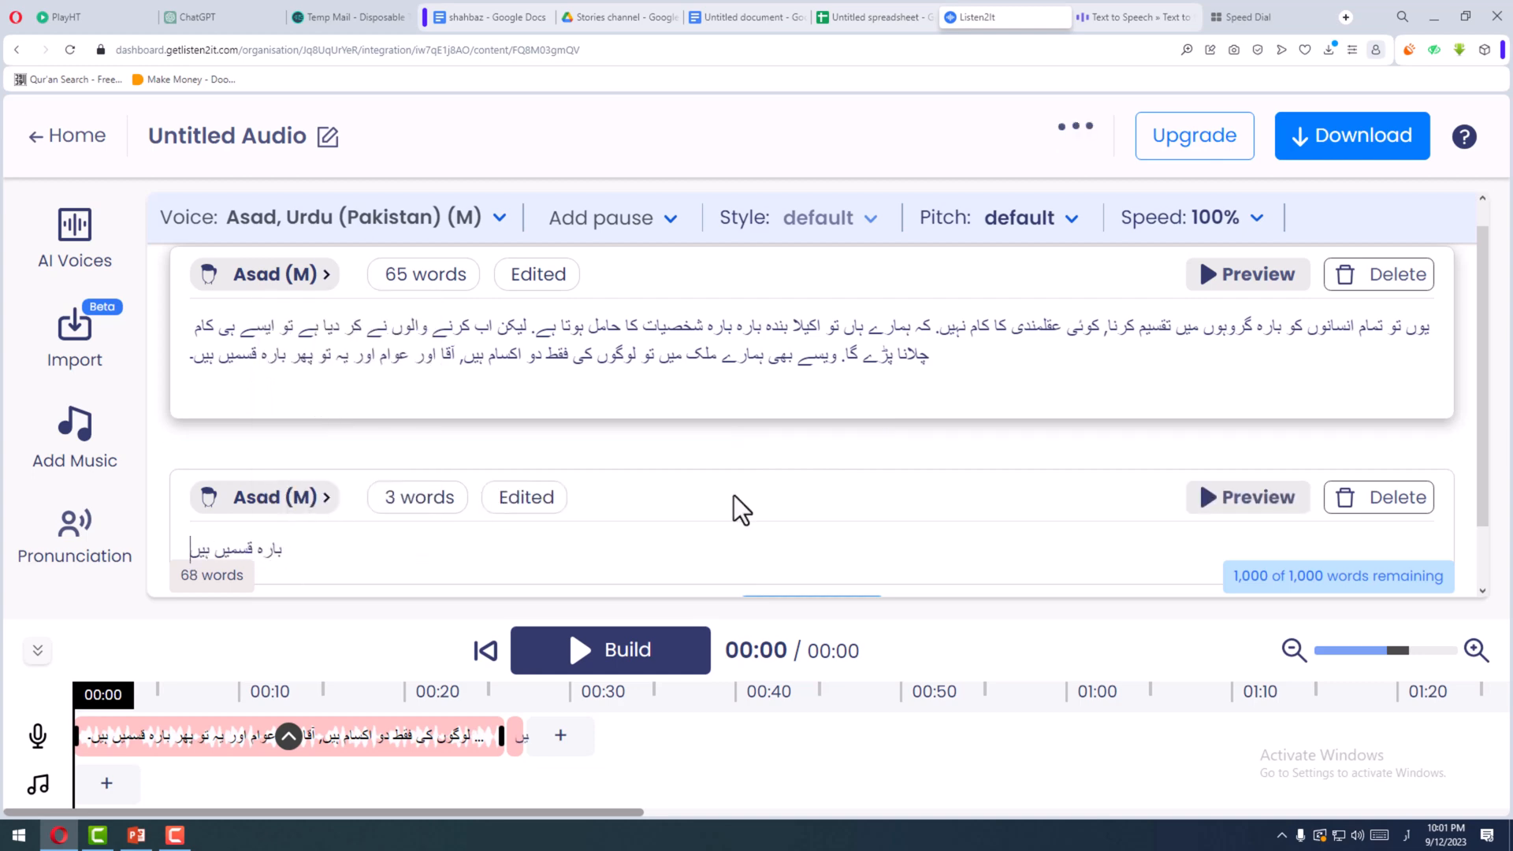
- Generate the audio for "بارہ قسمیں ہیں" and play its timeline clip
{"action": "left_click", "coordinate": [1239, 504]}
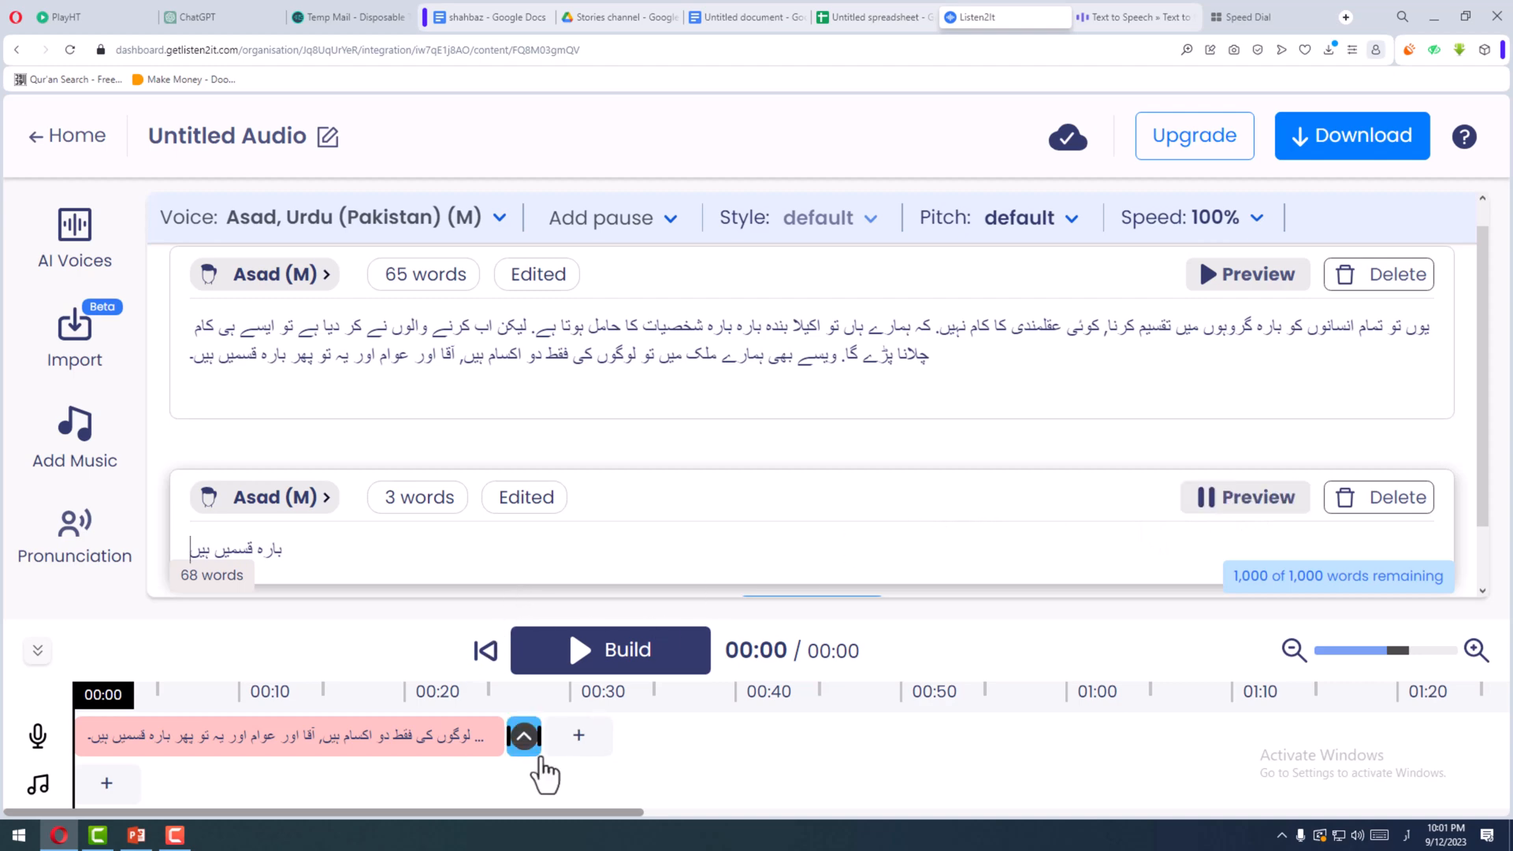
{"action": "left_click", "coordinate": [521, 737]}
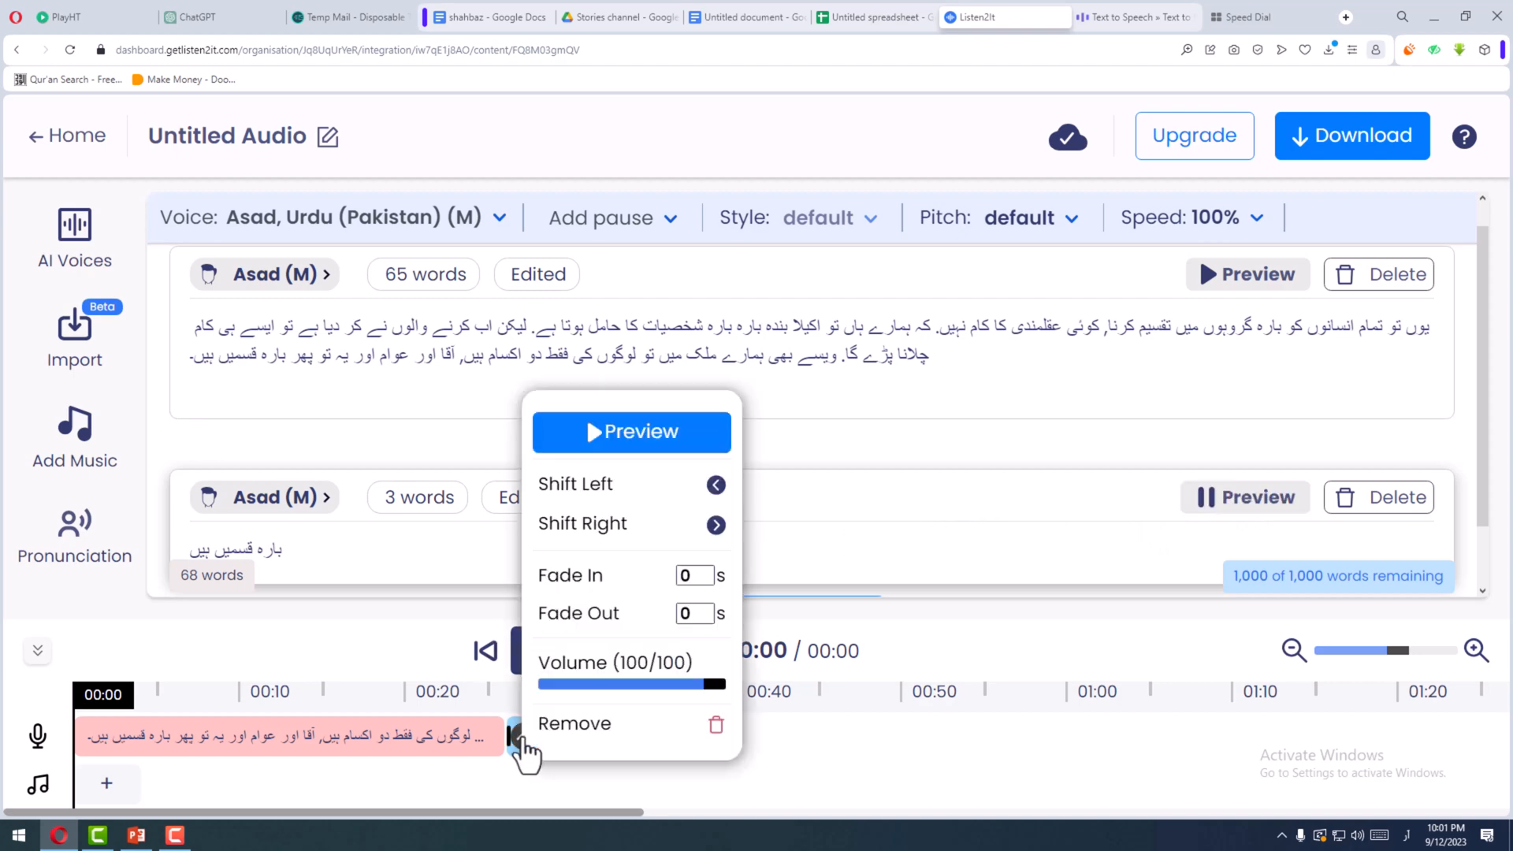
{"action": "left_click", "coordinate": [617, 441]}
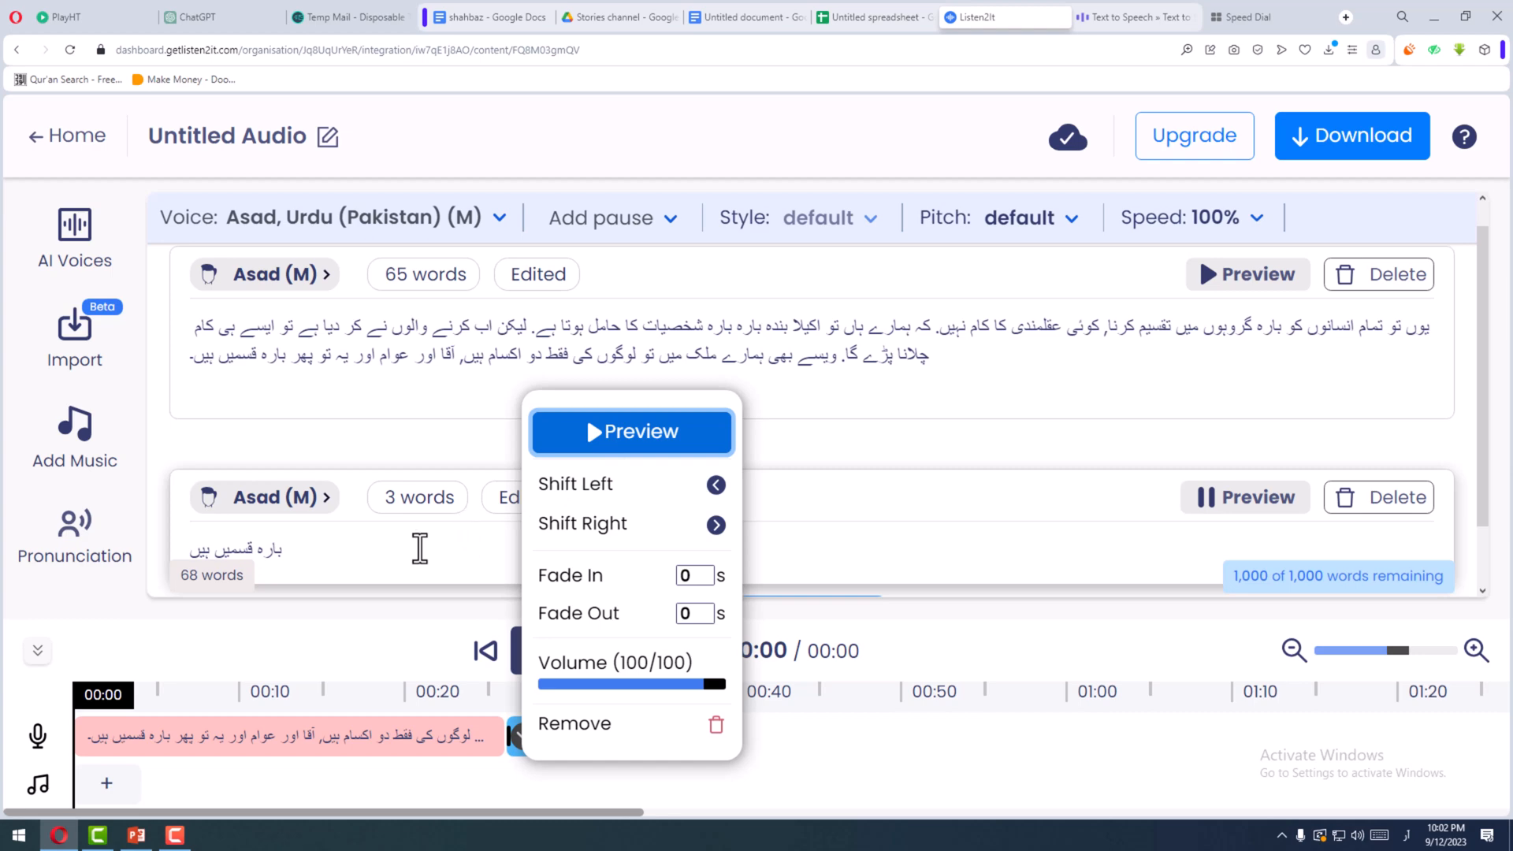
- Respell "قسمیں" as "کسمیں" at the end of the paragraph and regenerate the paragraph's audio
{"action": "left_click_drag", "start_coordinate": [253, 361], "coordinate": [259, 361]}
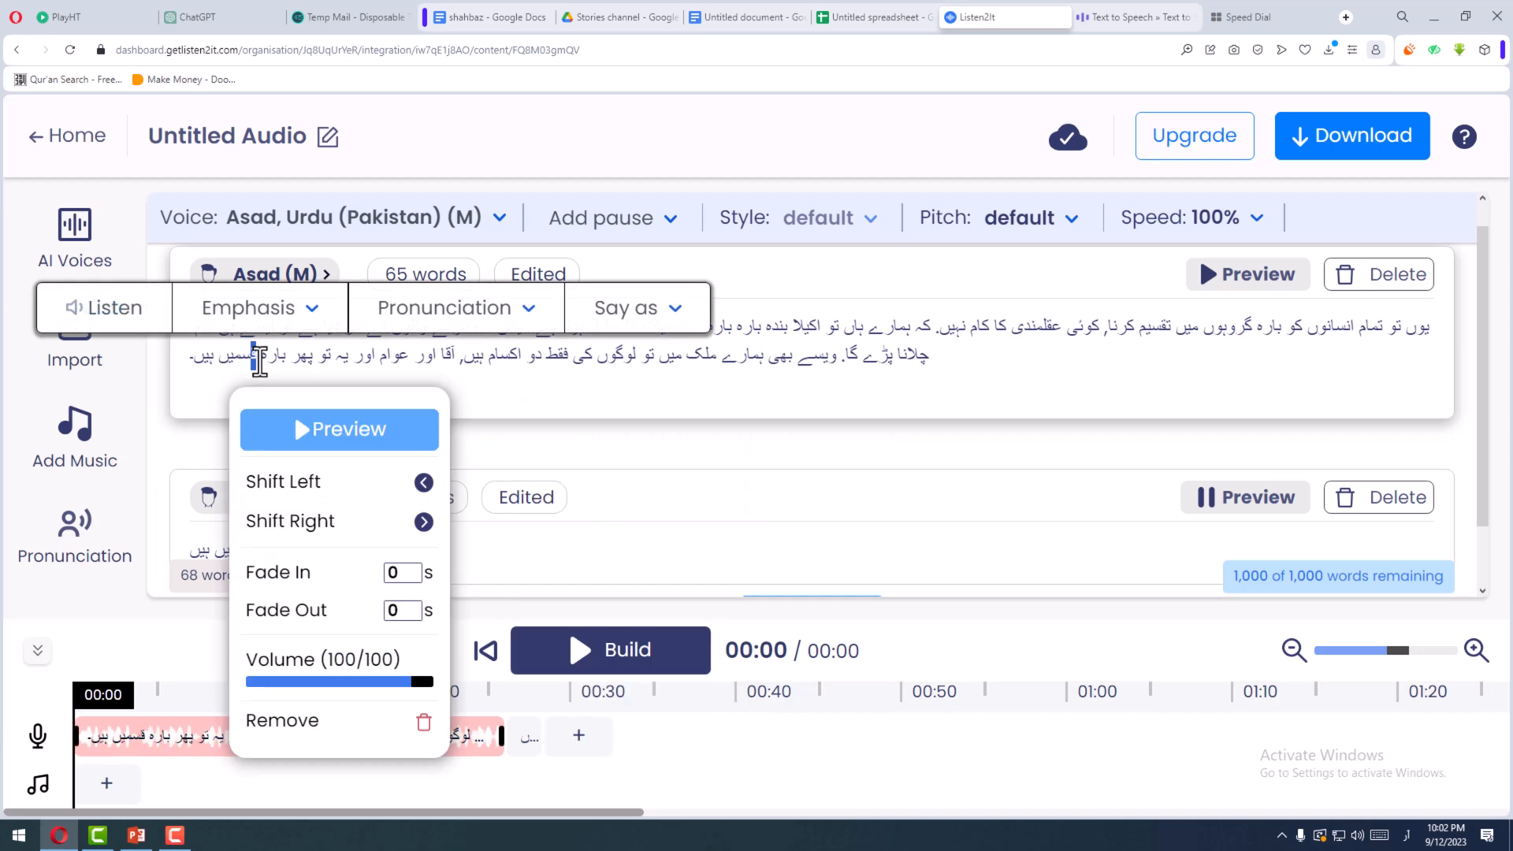
{"action": "type", "text": "ک"}
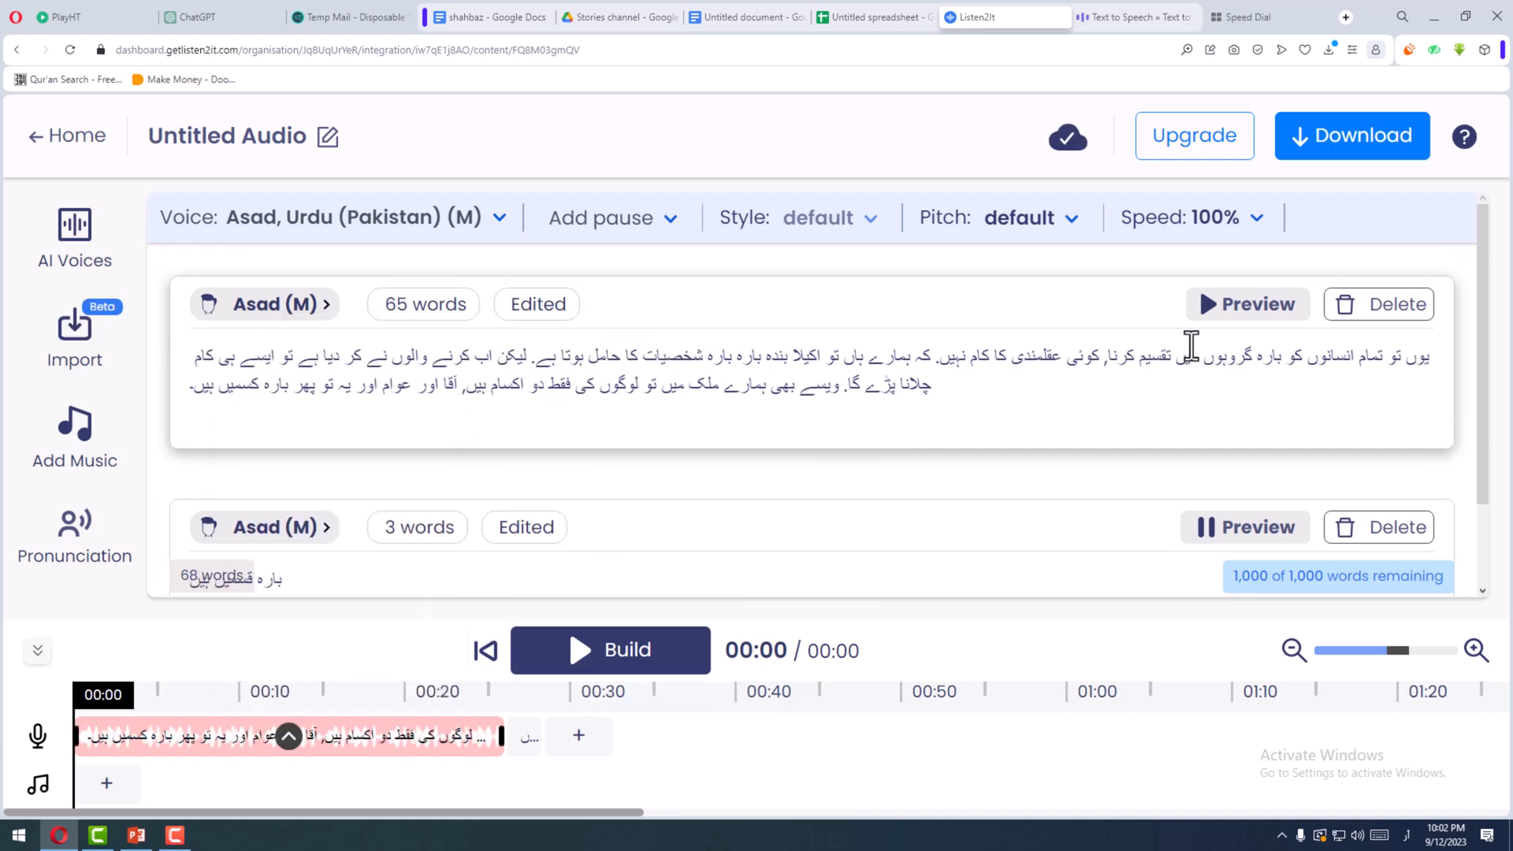
{"action": "left_click", "coordinate": [1235, 317]}
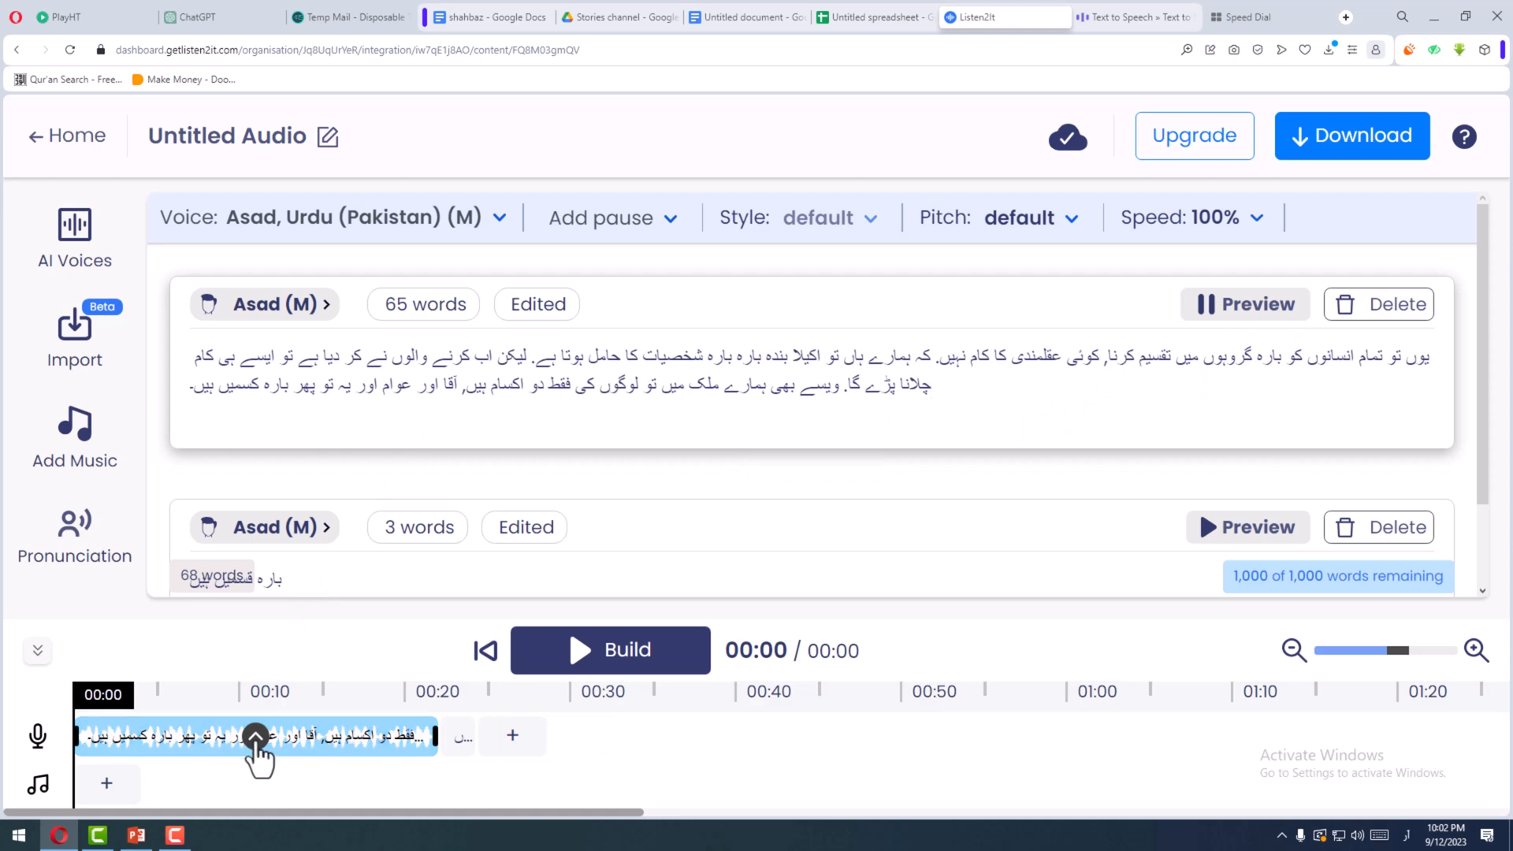
- Play the regenerated paragraph's clip from the timeline while checking the text, then stop the playback
{"action": "left_click", "coordinate": [255, 736]}
{"action": "left_click", "coordinate": [346, 441]}
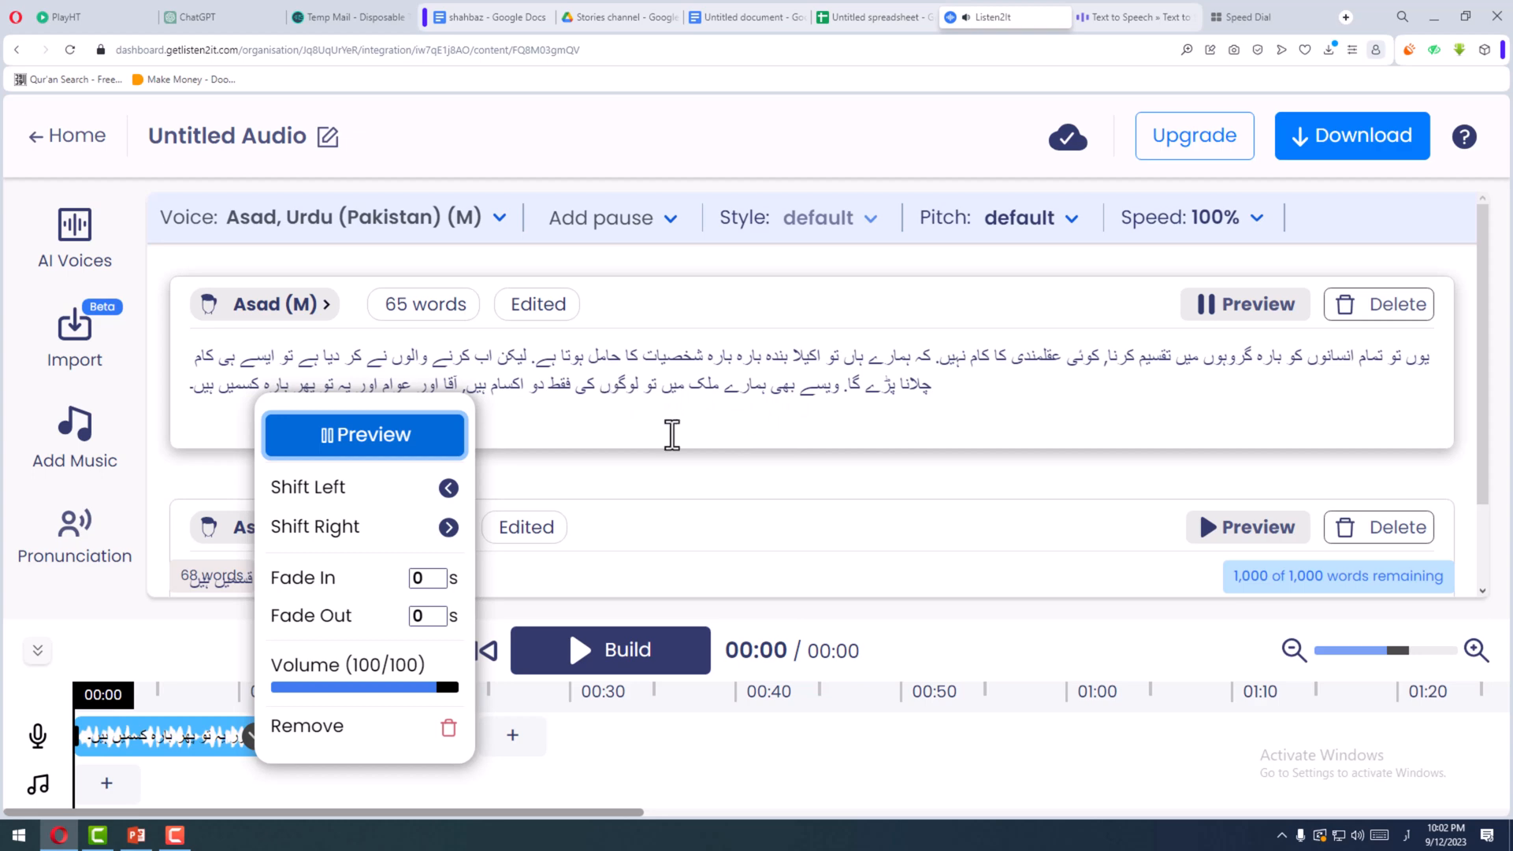
{"action": "scroll", "coordinate": [639, 415], "scroll_direction": "down", "scroll_amount": 1}
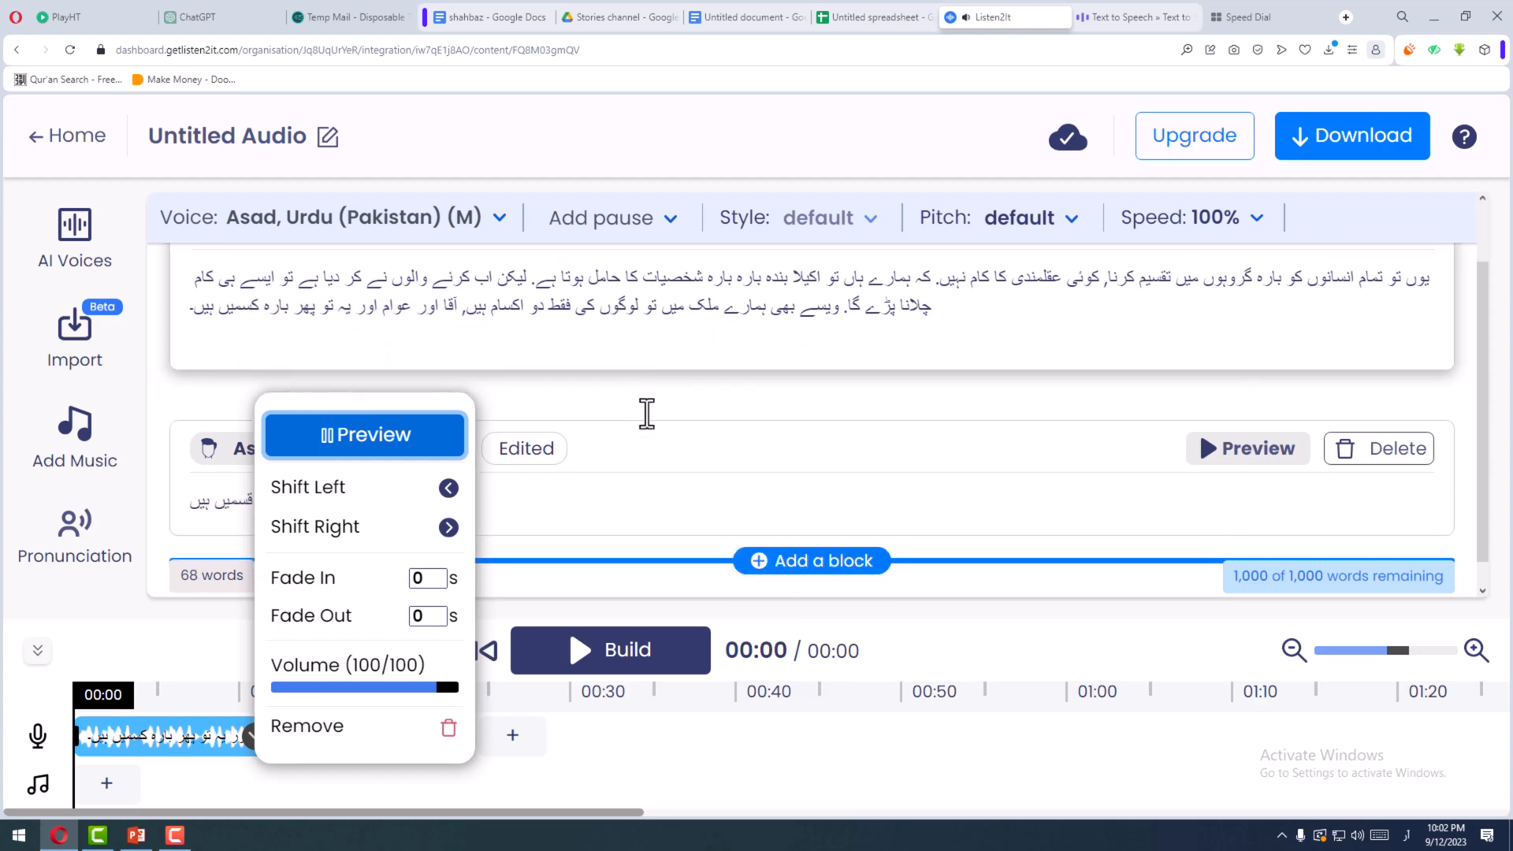
{"action": "scroll", "coordinate": [645, 413], "scroll_direction": "up", "scroll_amount": 1}
{"action": "left_click", "coordinate": [380, 441]}
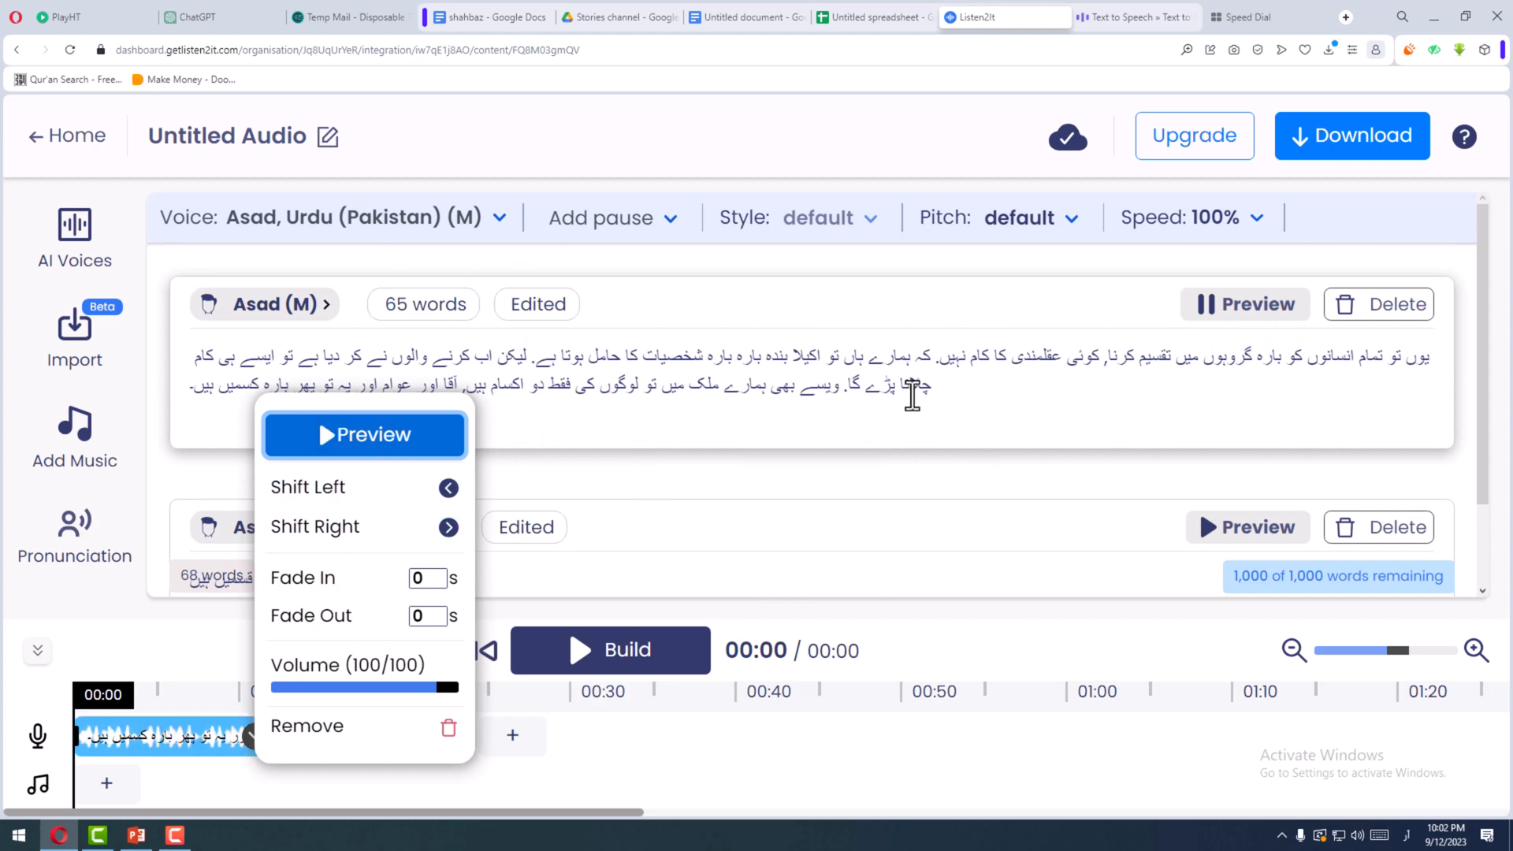
- Copy "چلانا" from the paragraph and paste it over the text of the short block below
{"action": "left_click", "coordinate": [912, 396]}
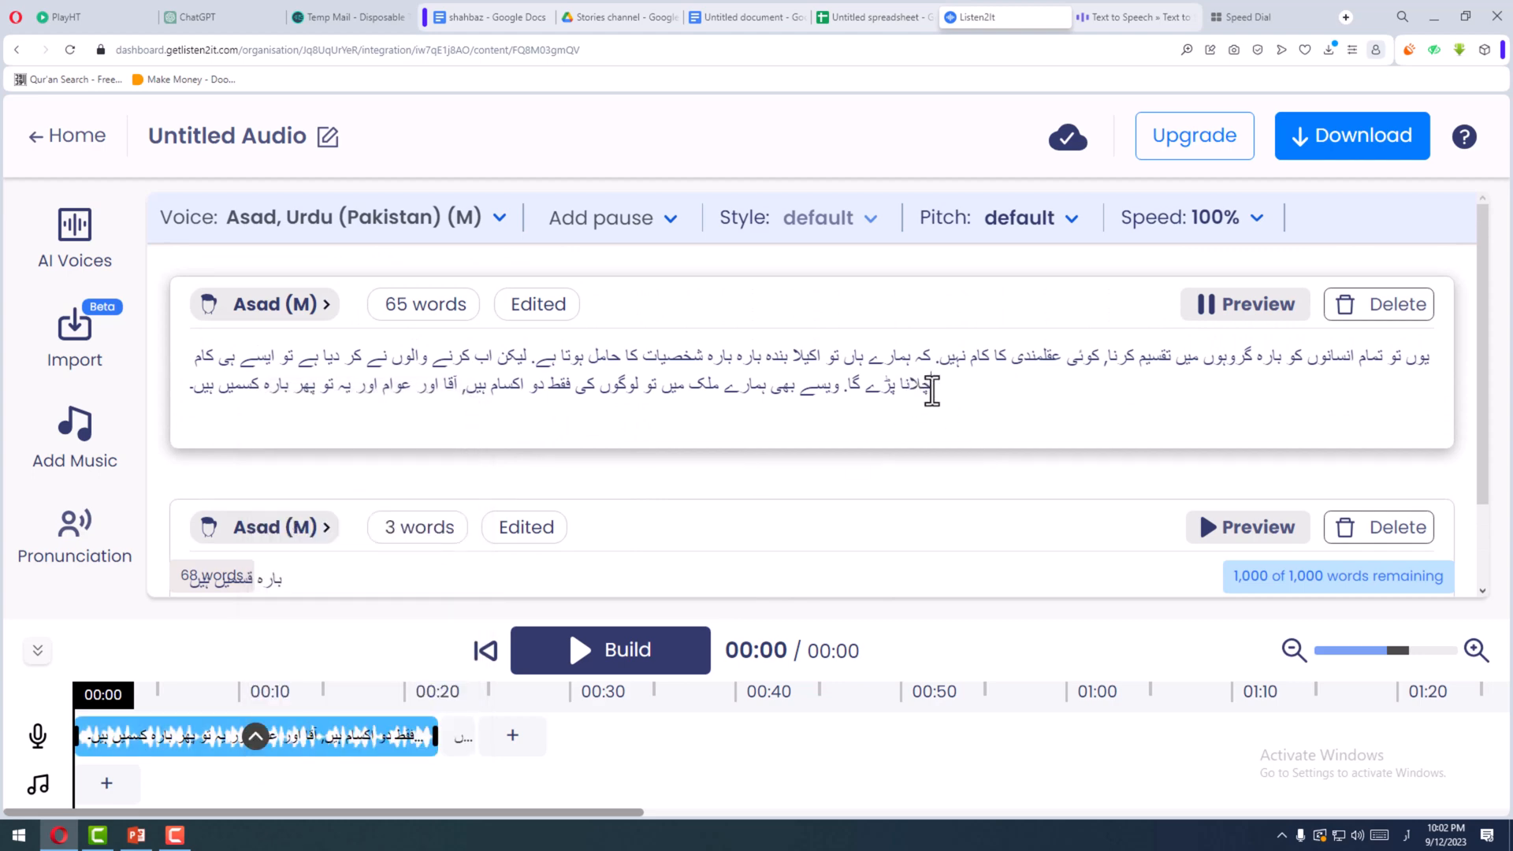
{"action": "left_click_drag", "start_coordinate": [935, 391], "coordinate": [903, 391]}
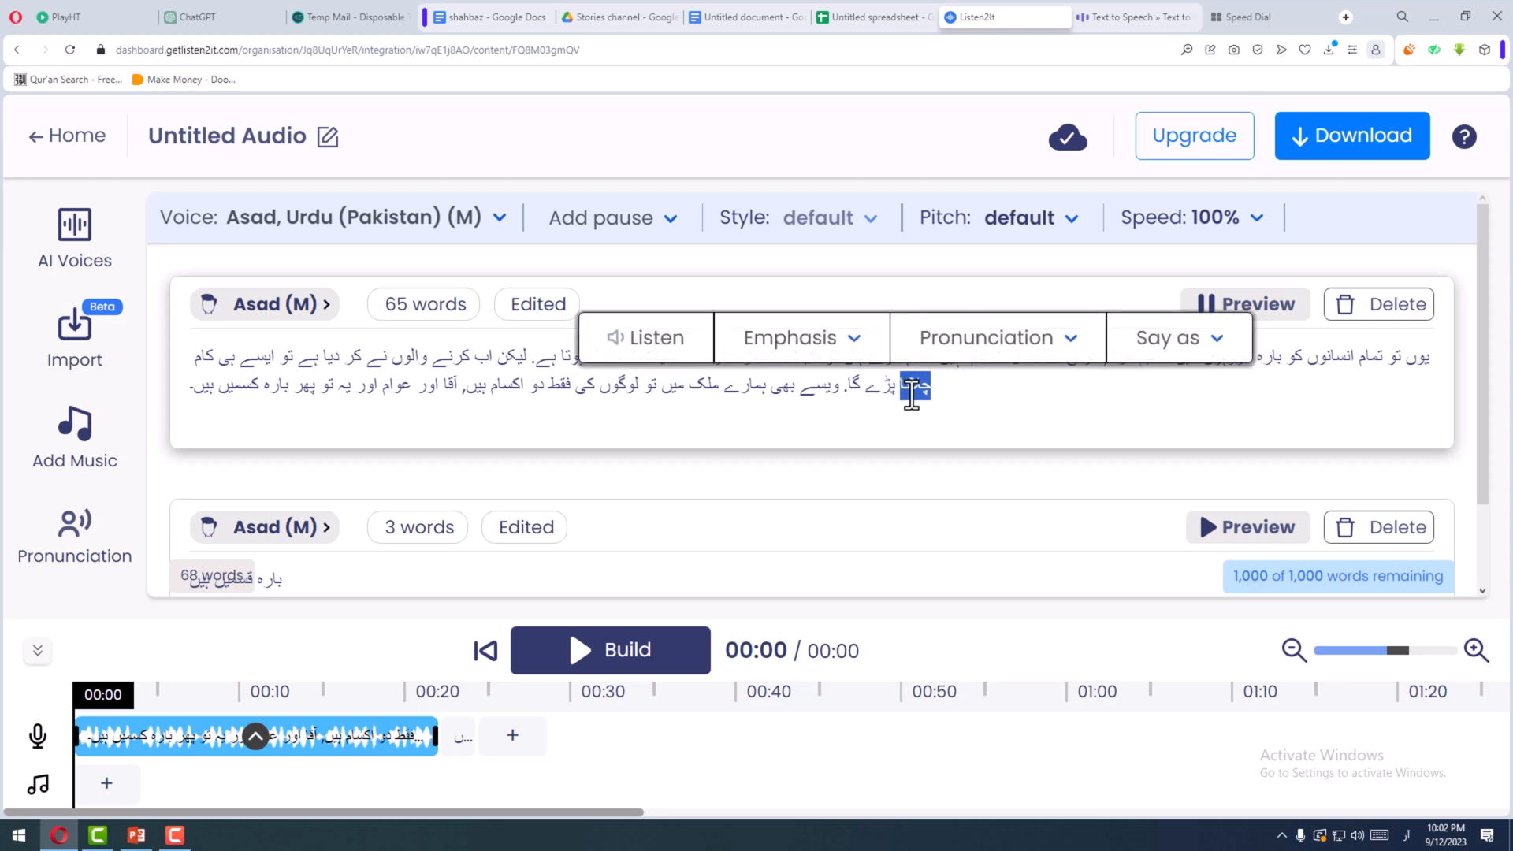
{"action": "scroll", "coordinate": [910, 397], "scroll_direction": "down", "scroll_amount": 1}
{"action": "left_click_drag", "start_coordinate": [310, 516], "coordinate": [118, 537]}
{"action": "type", "text": "چلانا"}
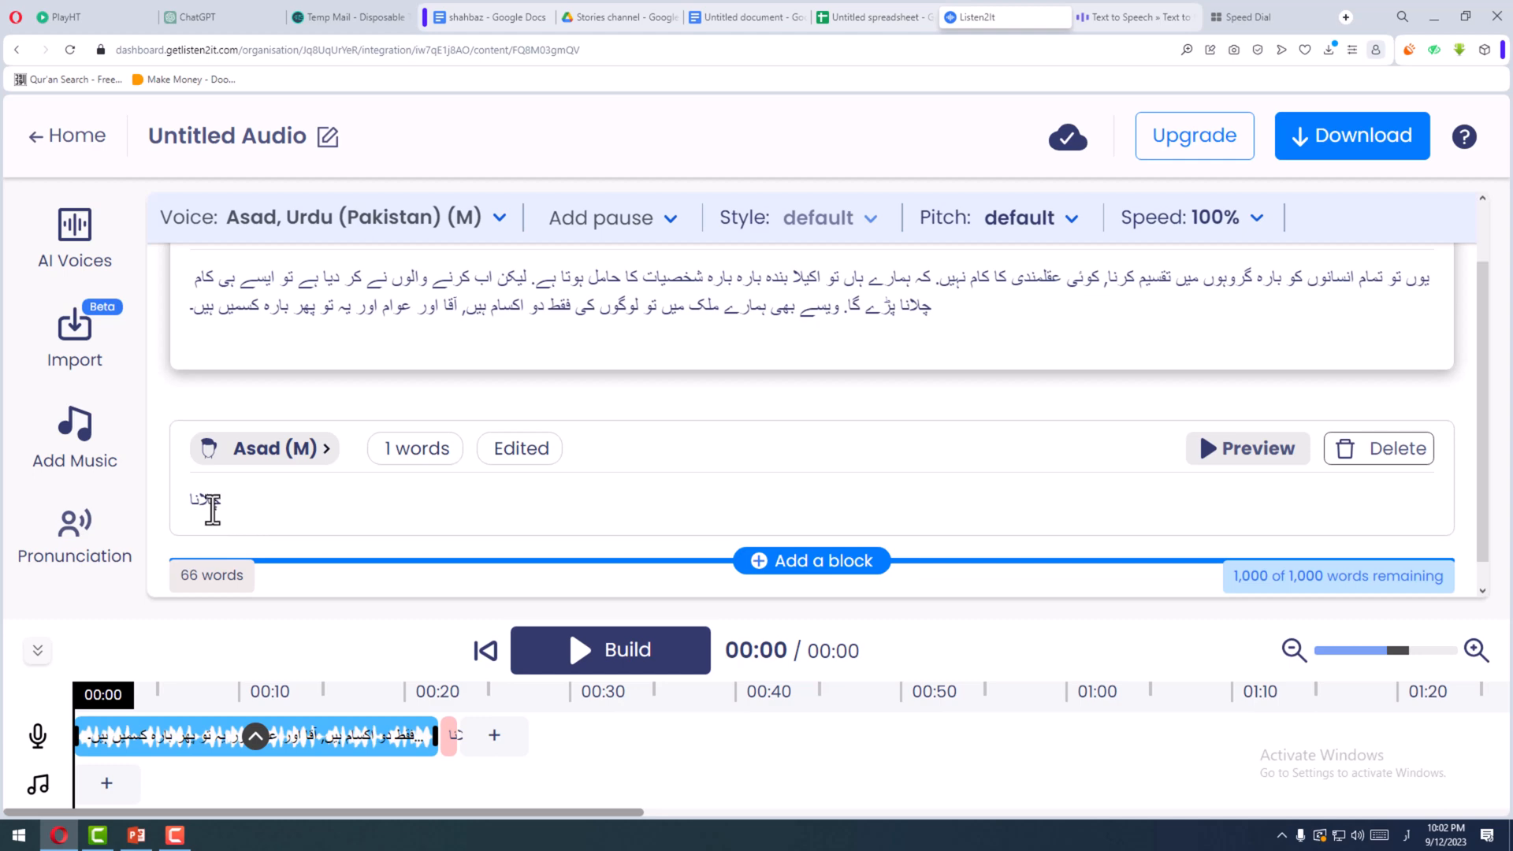
- Respell the short block's word as "چلآنا", generate its audio and play its timeline clip
{"action": "left_click_drag", "start_coordinate": [204, 502], "coordinate": [205, 503]}
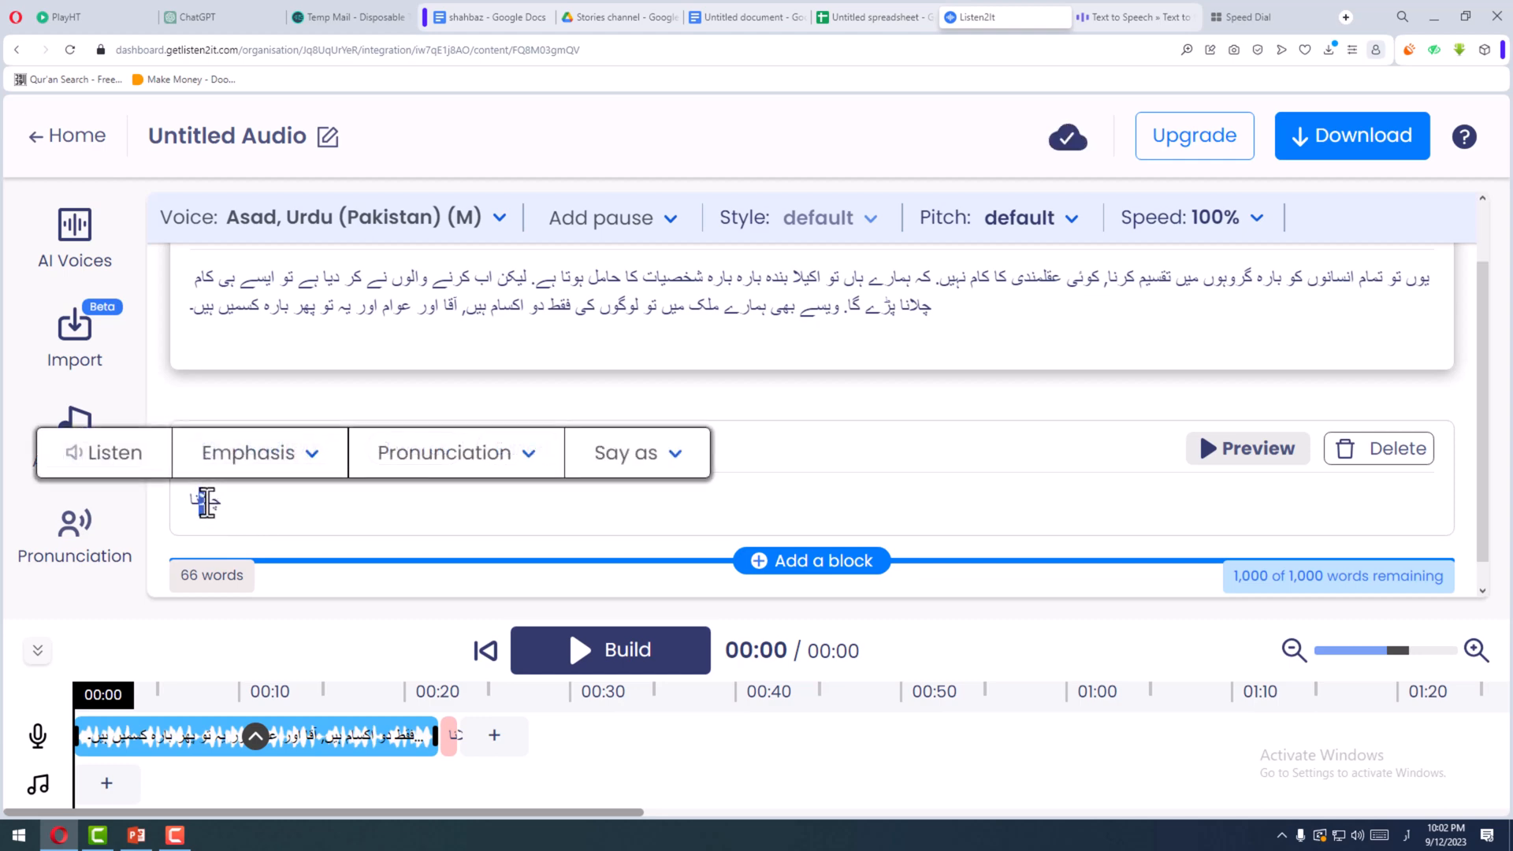
{"action": "key", "text": "BackSpace"}
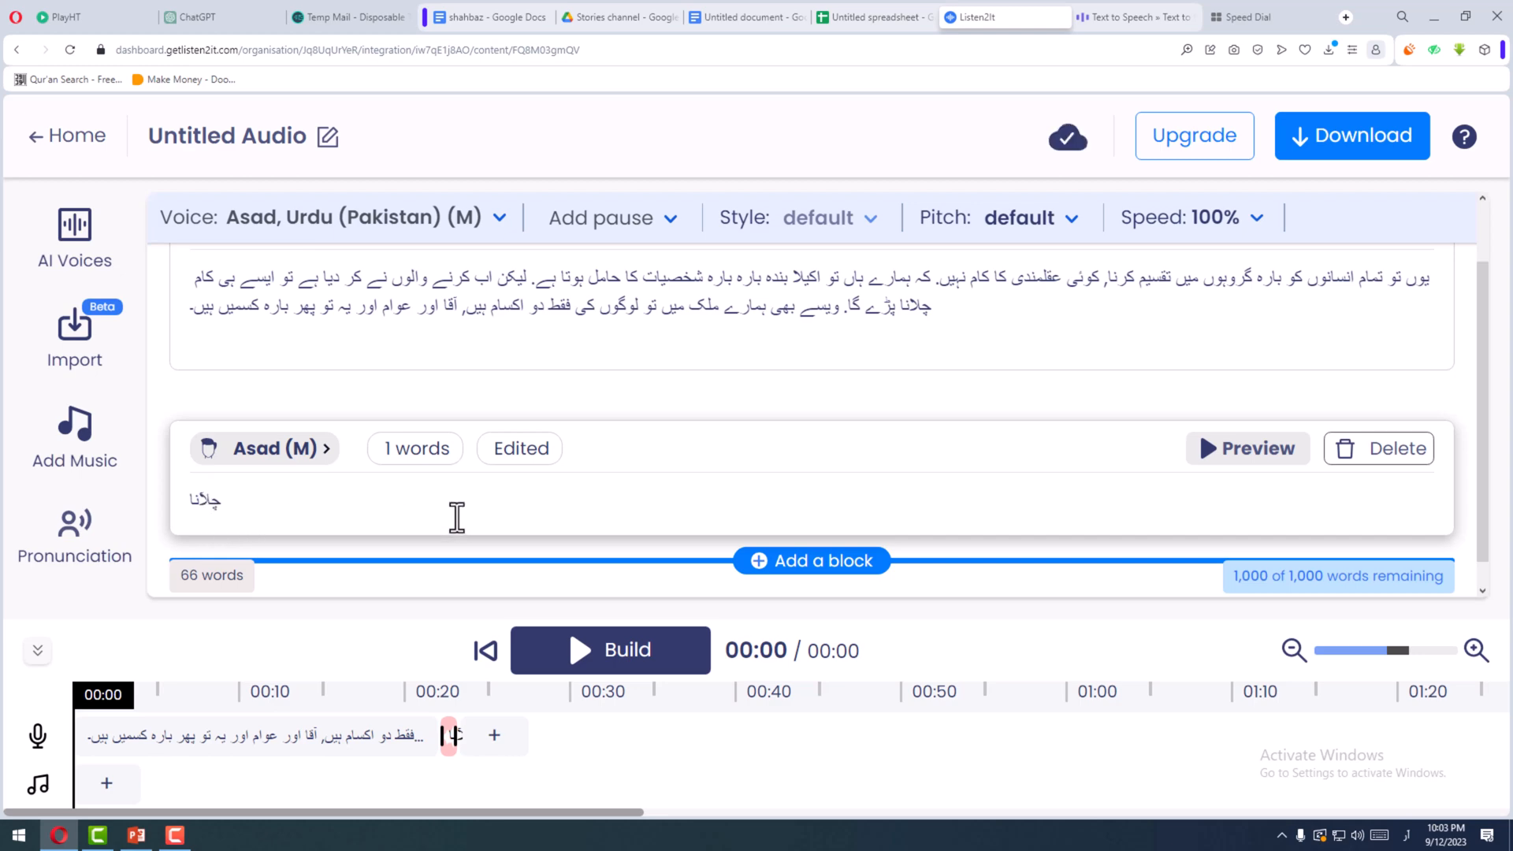
{"action": "left_click", "coordinate": [1203, 461]}
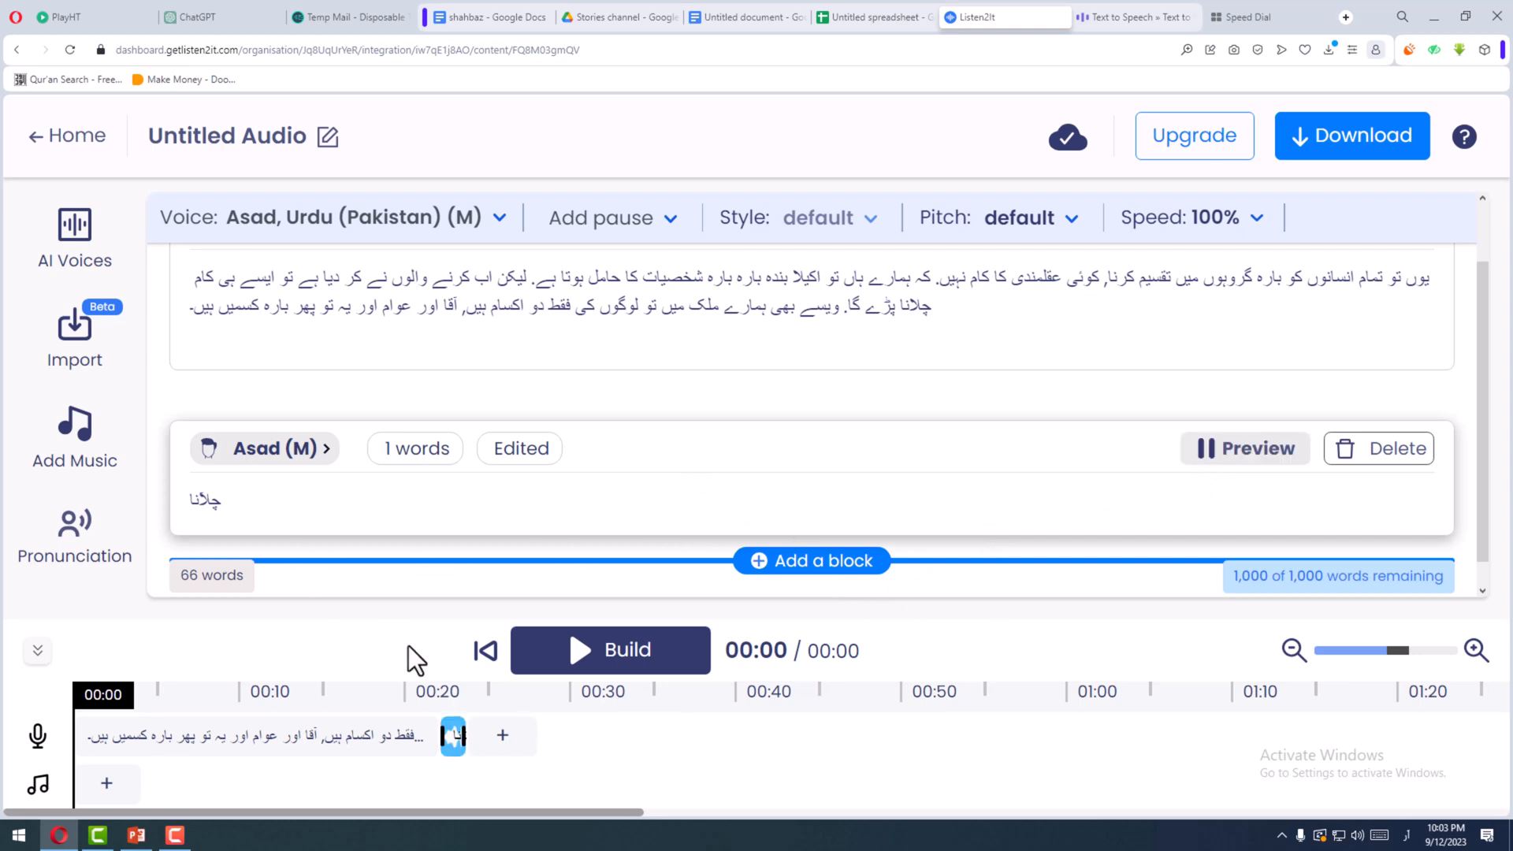
{"action": "scroll", "coordinate": [271, 516], "scroll_direction": "down", "scroll_amount": 1}
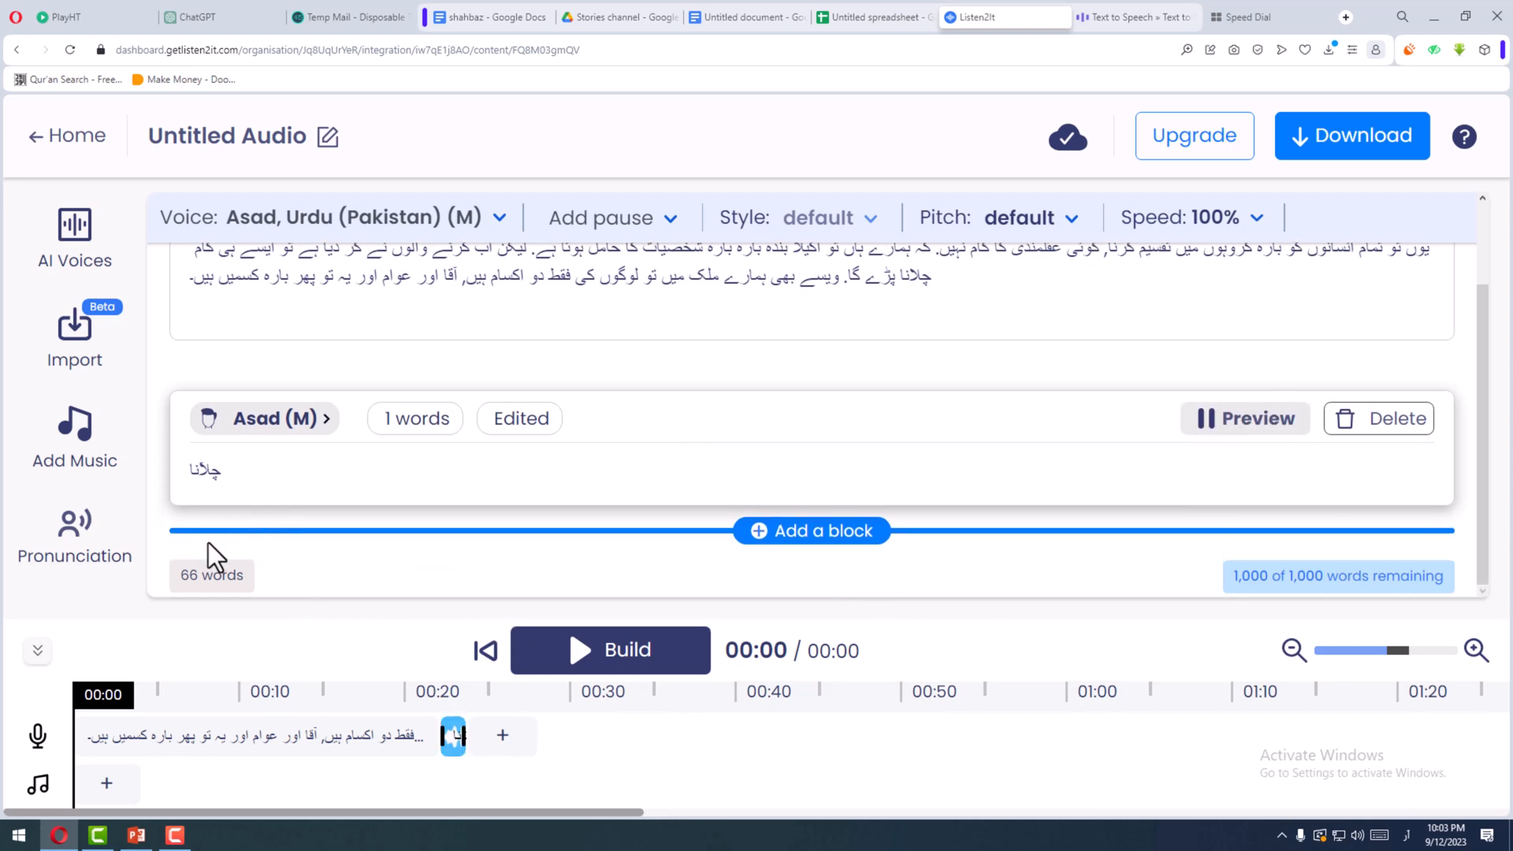
{"action": "left_click", "coordinate": [463, 739]}
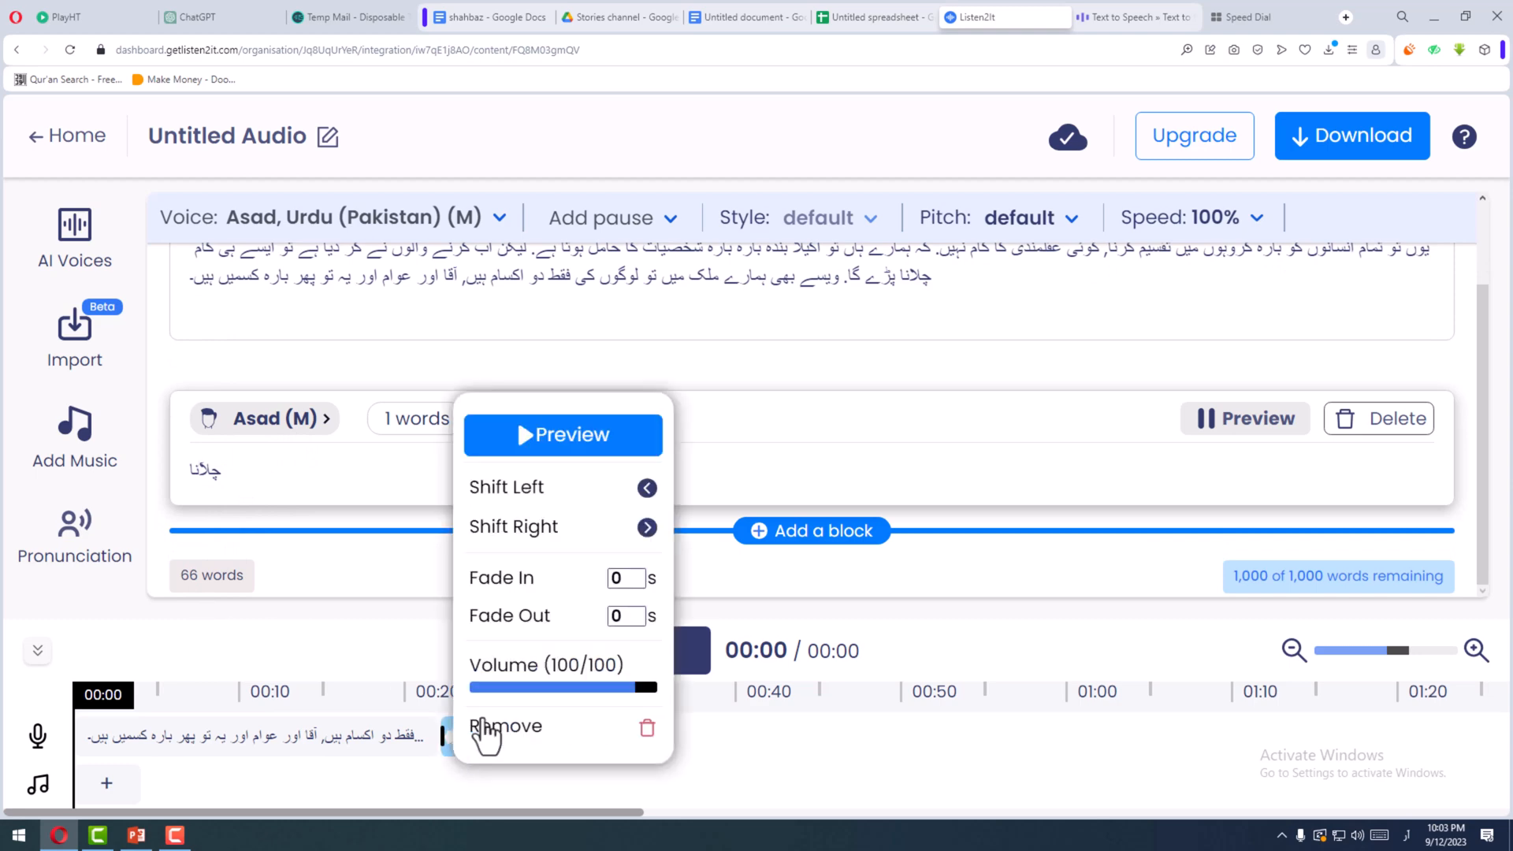
{"action": "left_click", "coordinate": [535, 447]}
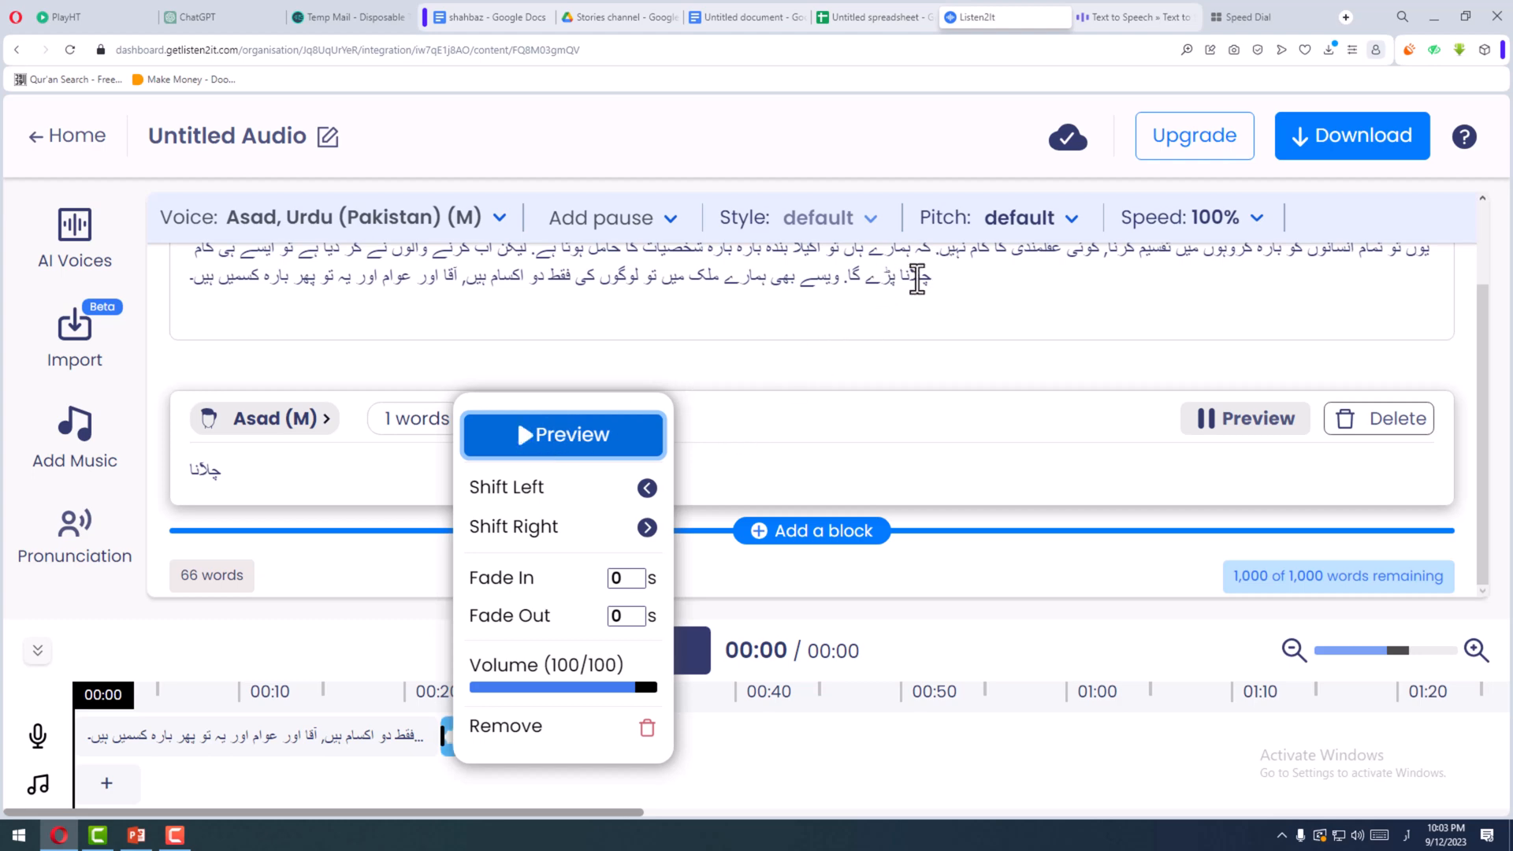
- Respell "چلانا" as "چلآنا" in the paragraph and regenerate the paragraph's audio
{"action": "left_click", "coordinate": [909, 278]}
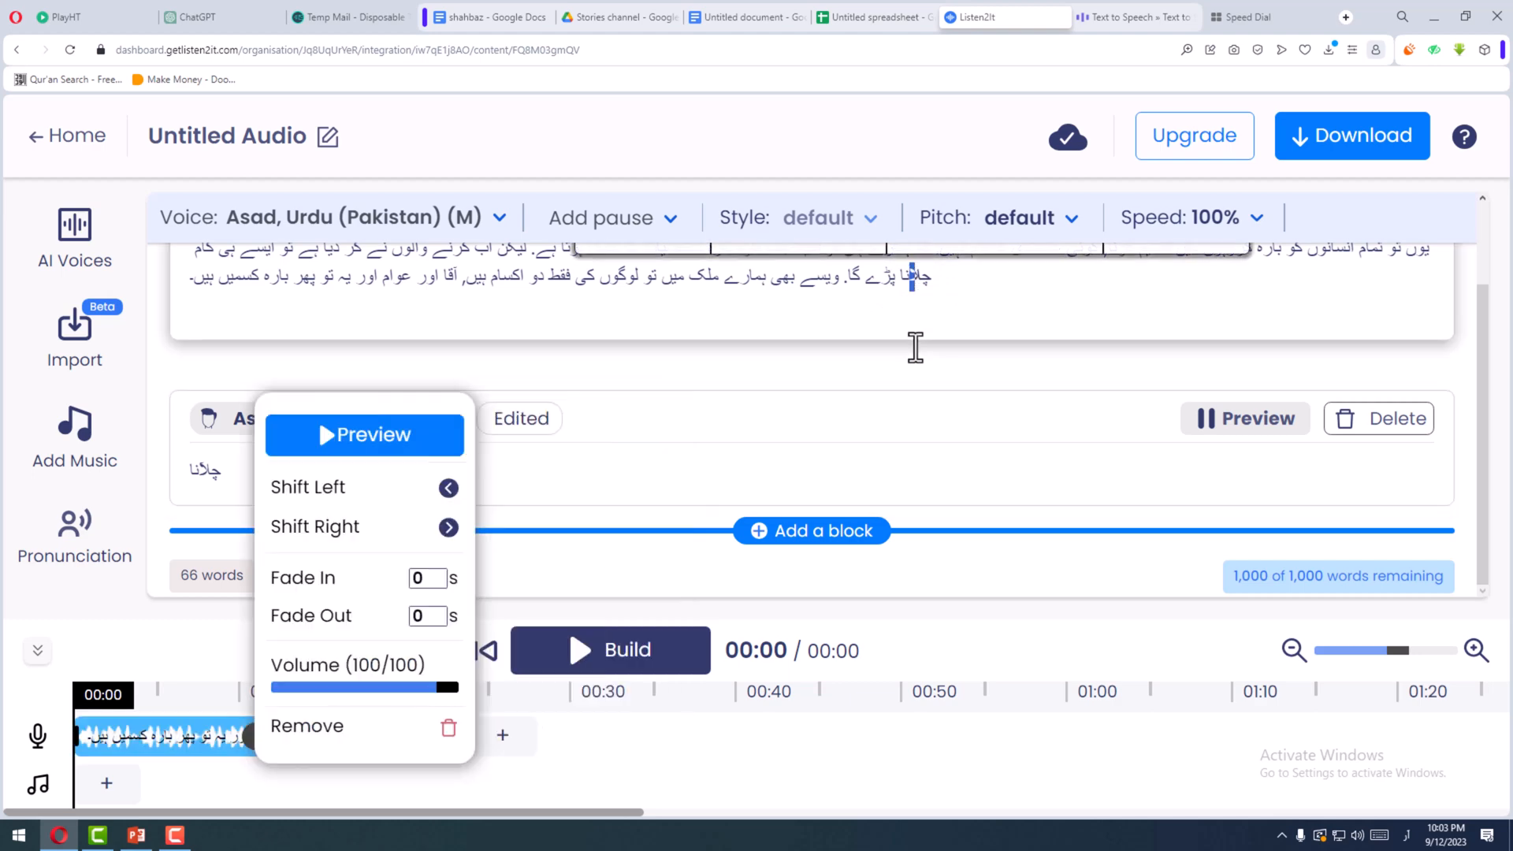
{"action": "type", "text": "آ"}
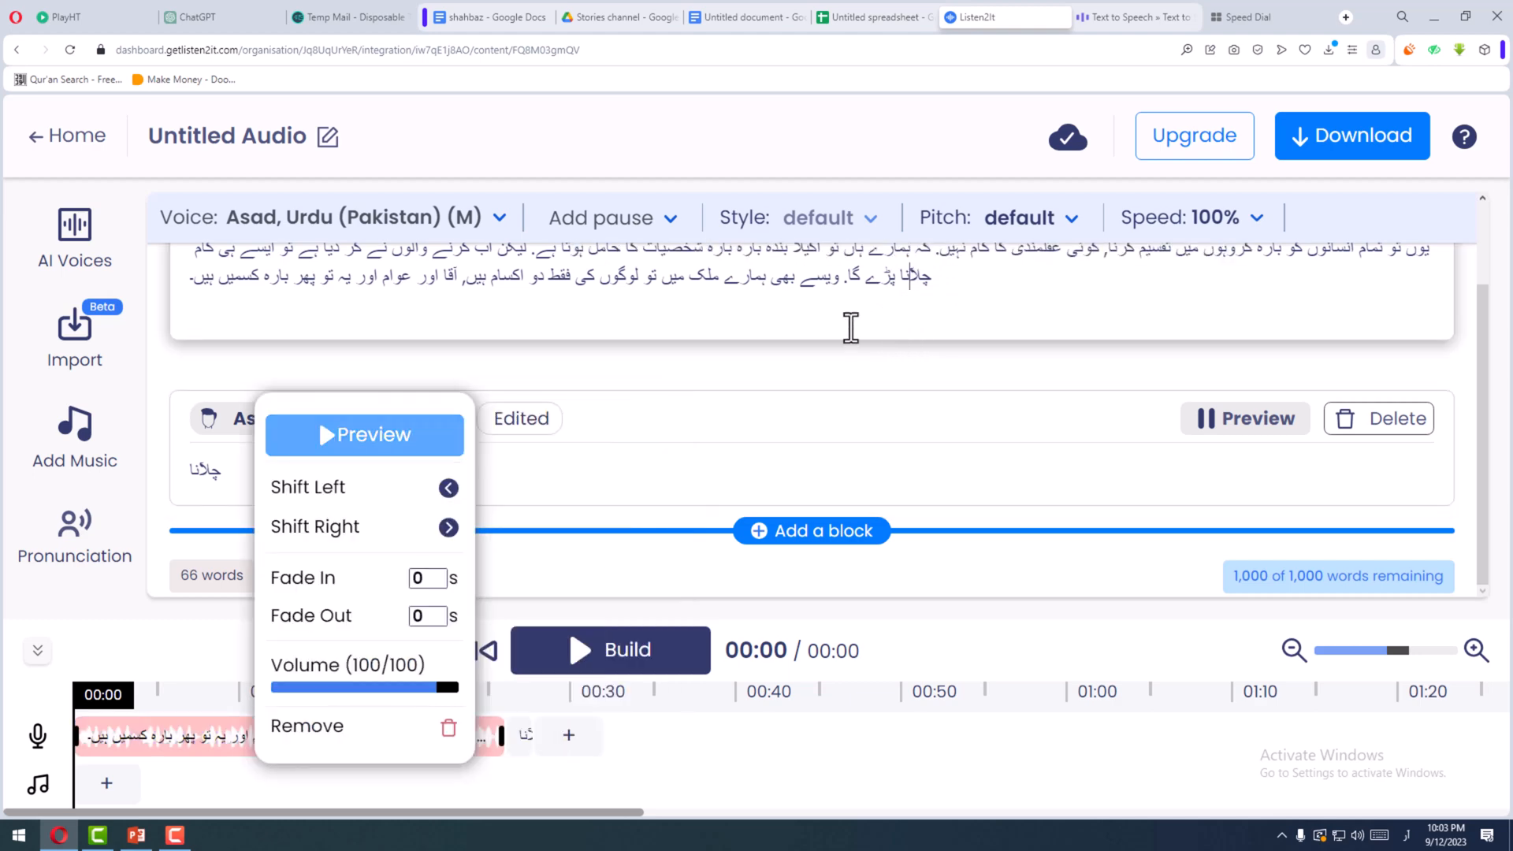
{"action": "left_click", "coordinate": [835, 313]}
{"action": "scroll", "coordinate": [824, 381], "scroll_direction": "up", "scroll_amount": 2}
{"action": "key", "text": "ctrl+plus"}
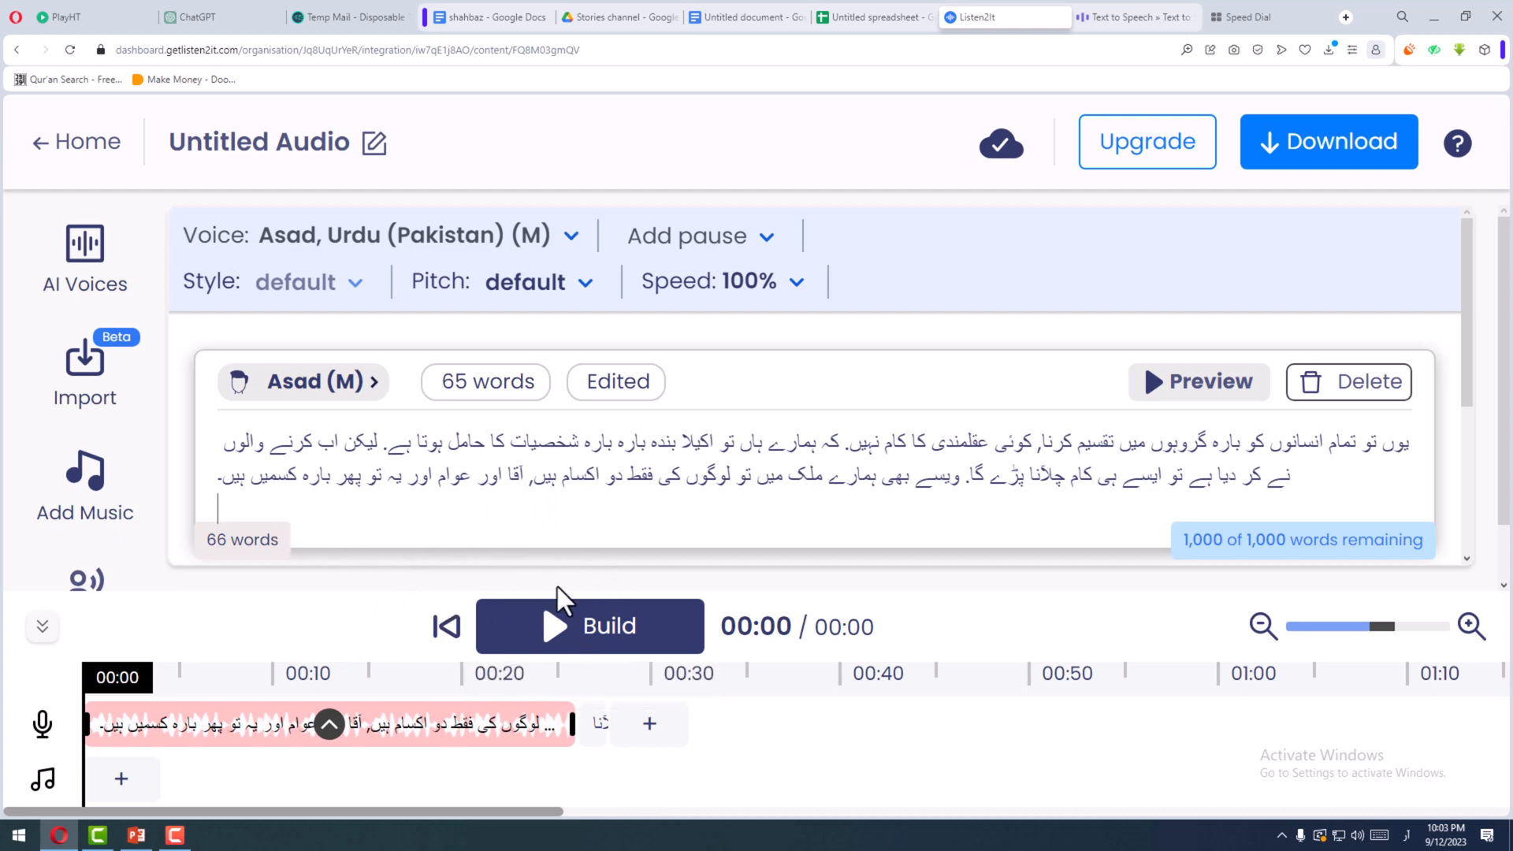
{"action": "left_click", "coordinate": [1175, 383]}
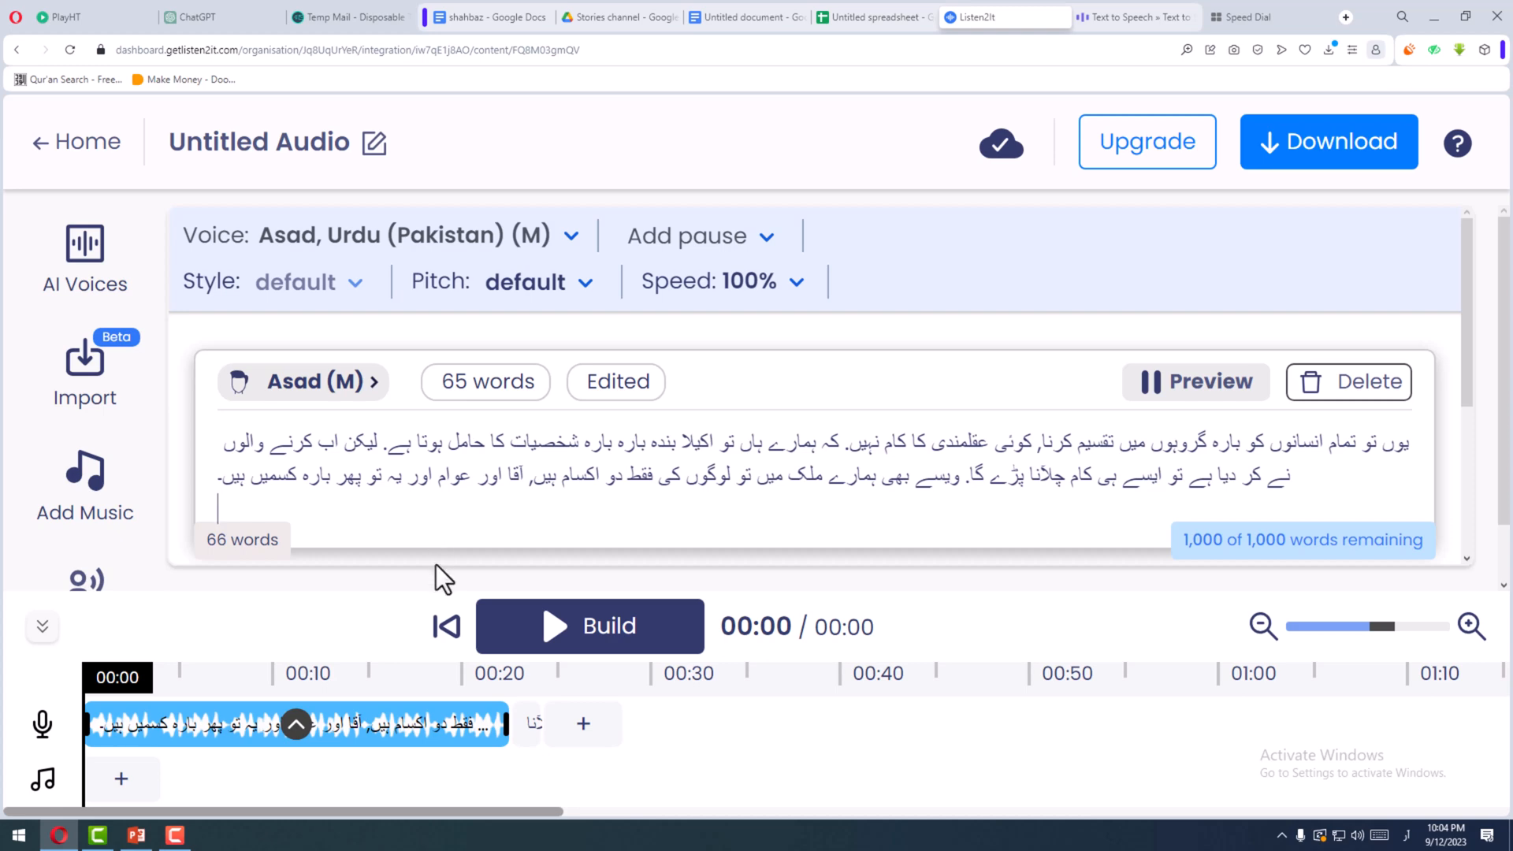
- Remove the empty line at the end of the paragraph and generate its audio again
{"action": "left_click", "coordinate": [433, 564]}
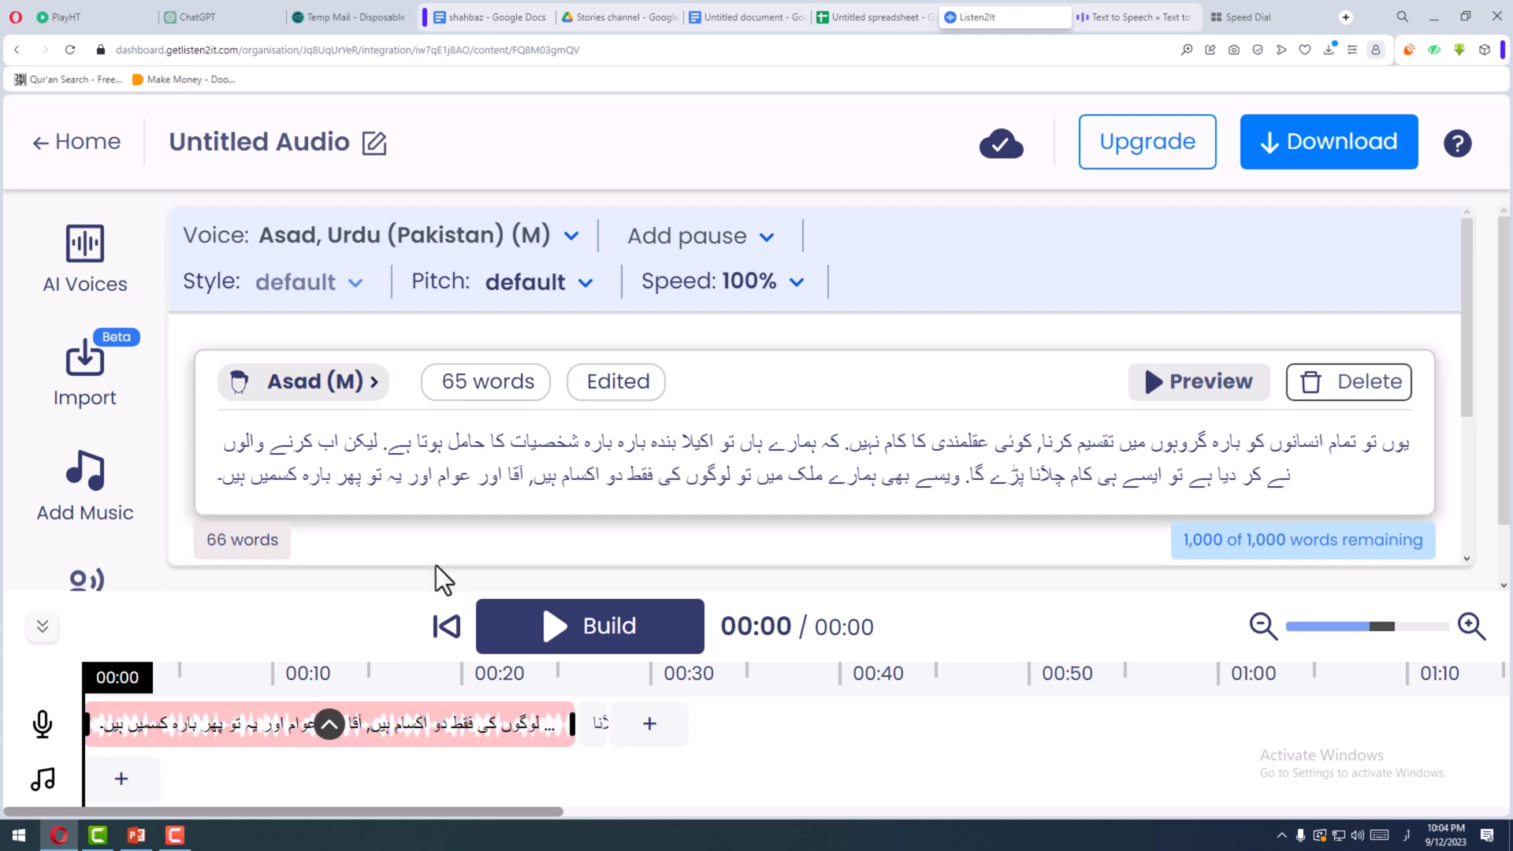
{"action": "left_click", "coordinate": [1161, 386]}
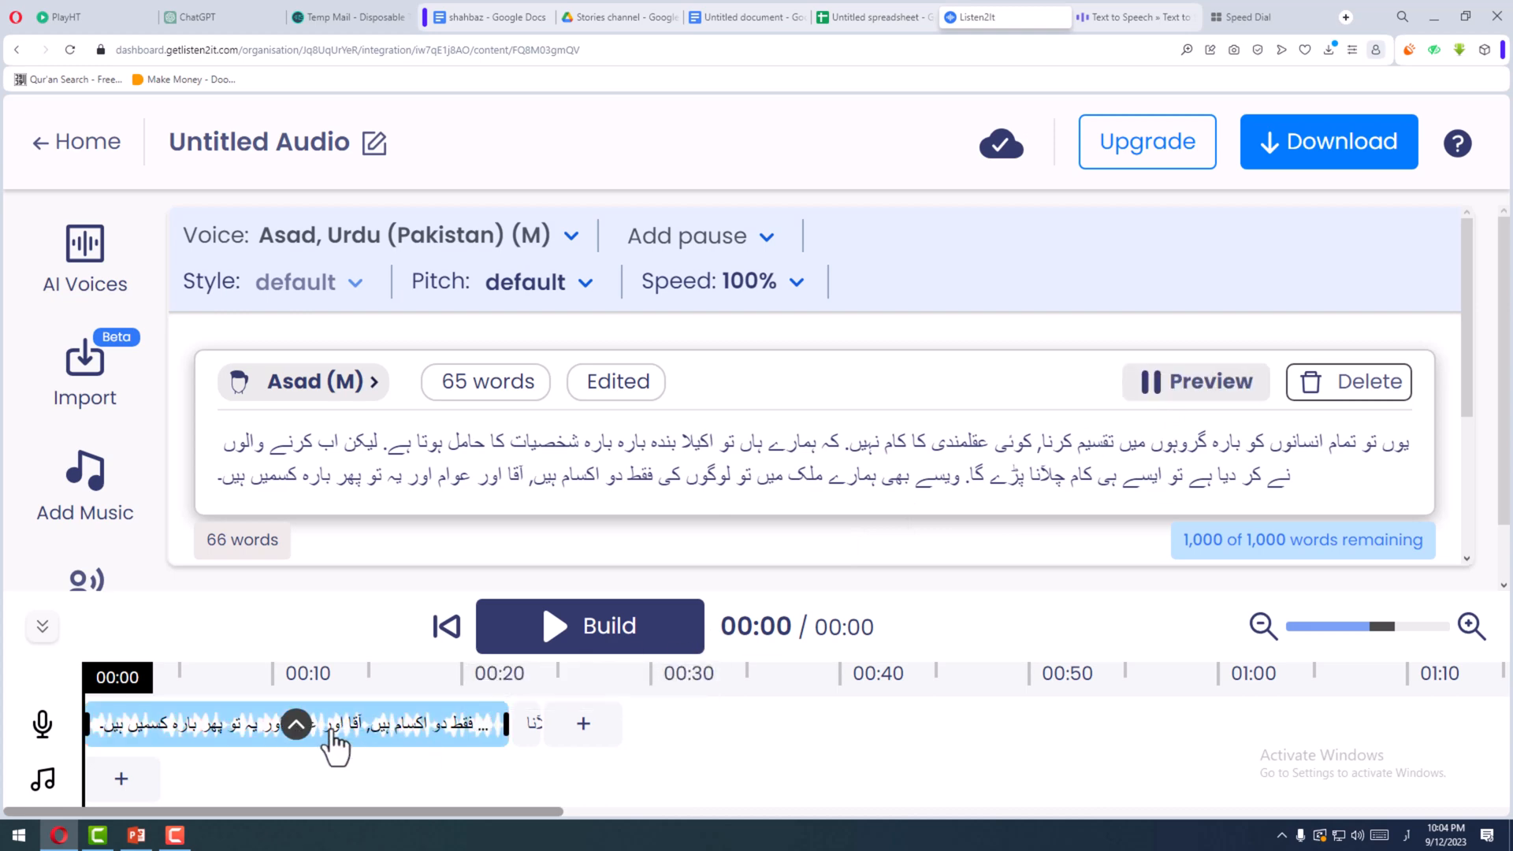
{"action": "left_click", "coordinate": [1169, 402]}
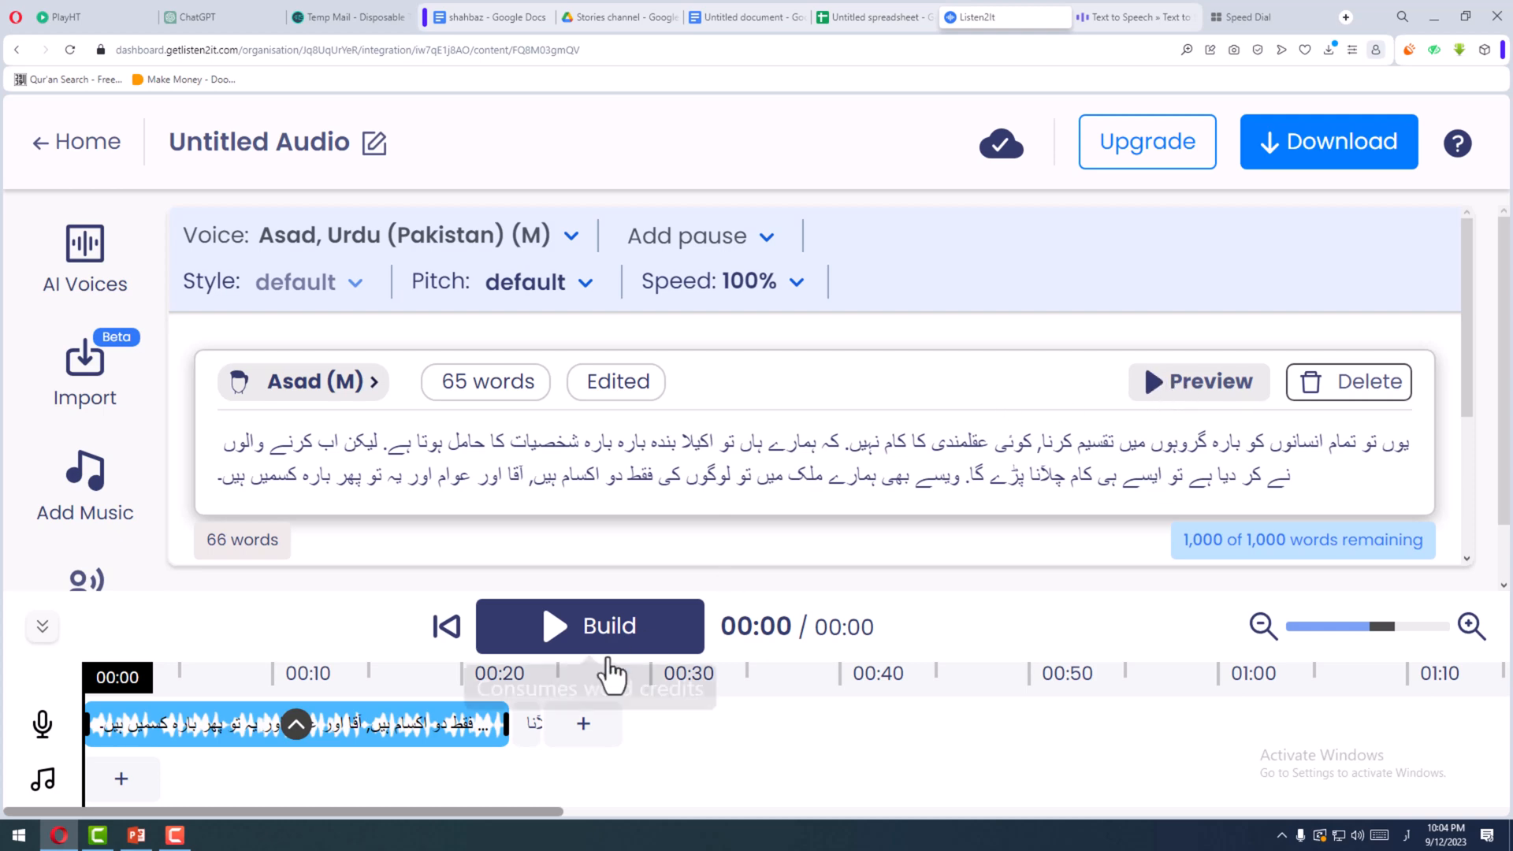
- Play the paragraph's newly generated clip from the timeline while following the text, and close the clip's options
{"action": "left_click", "coordinate": [296, 724]}
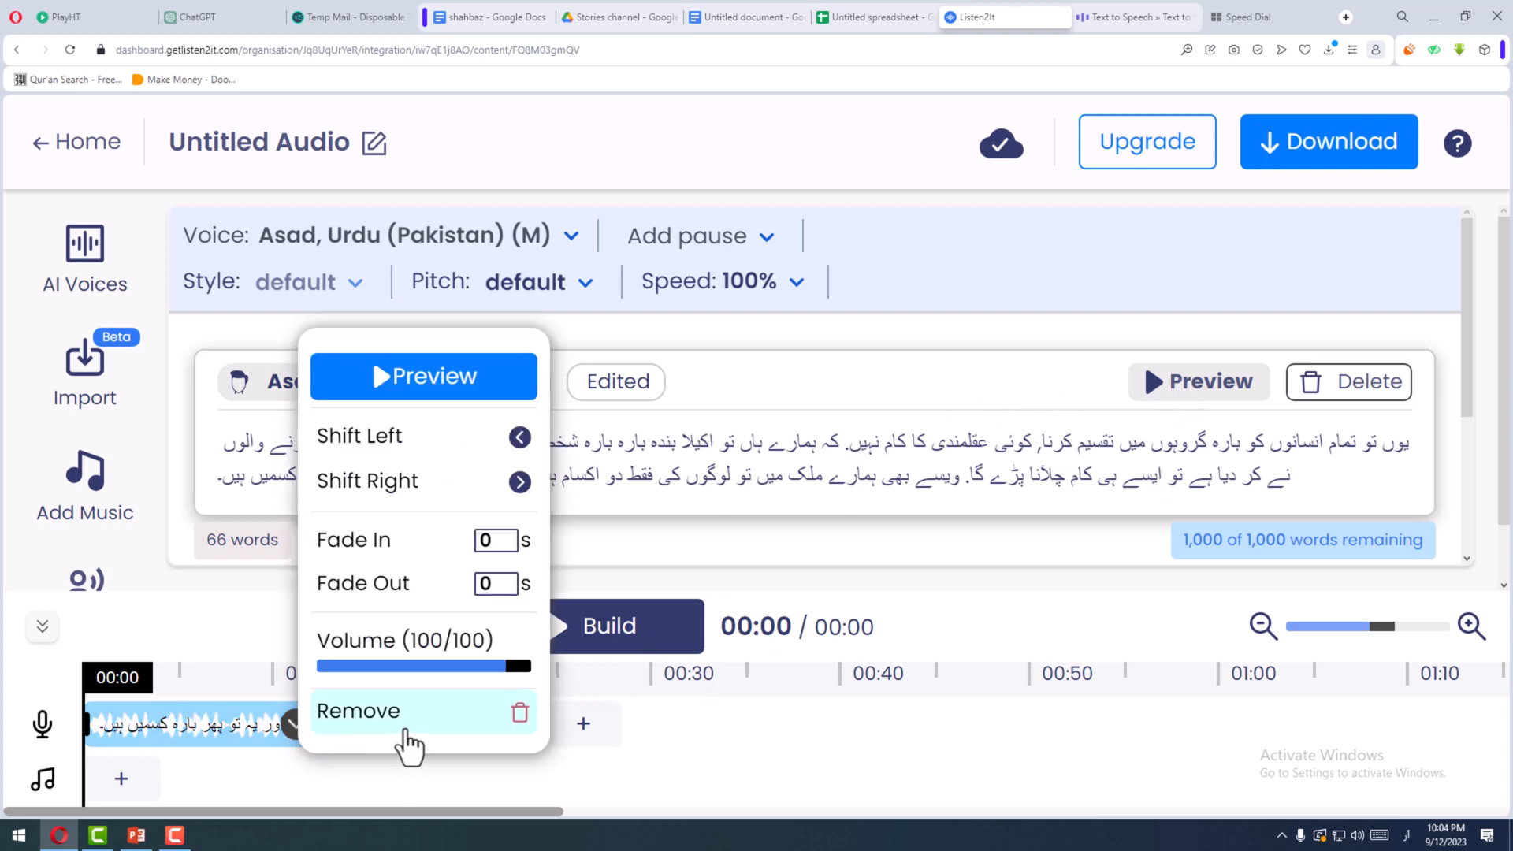
{"action": "left_click", "coordinate": [429, 390]}
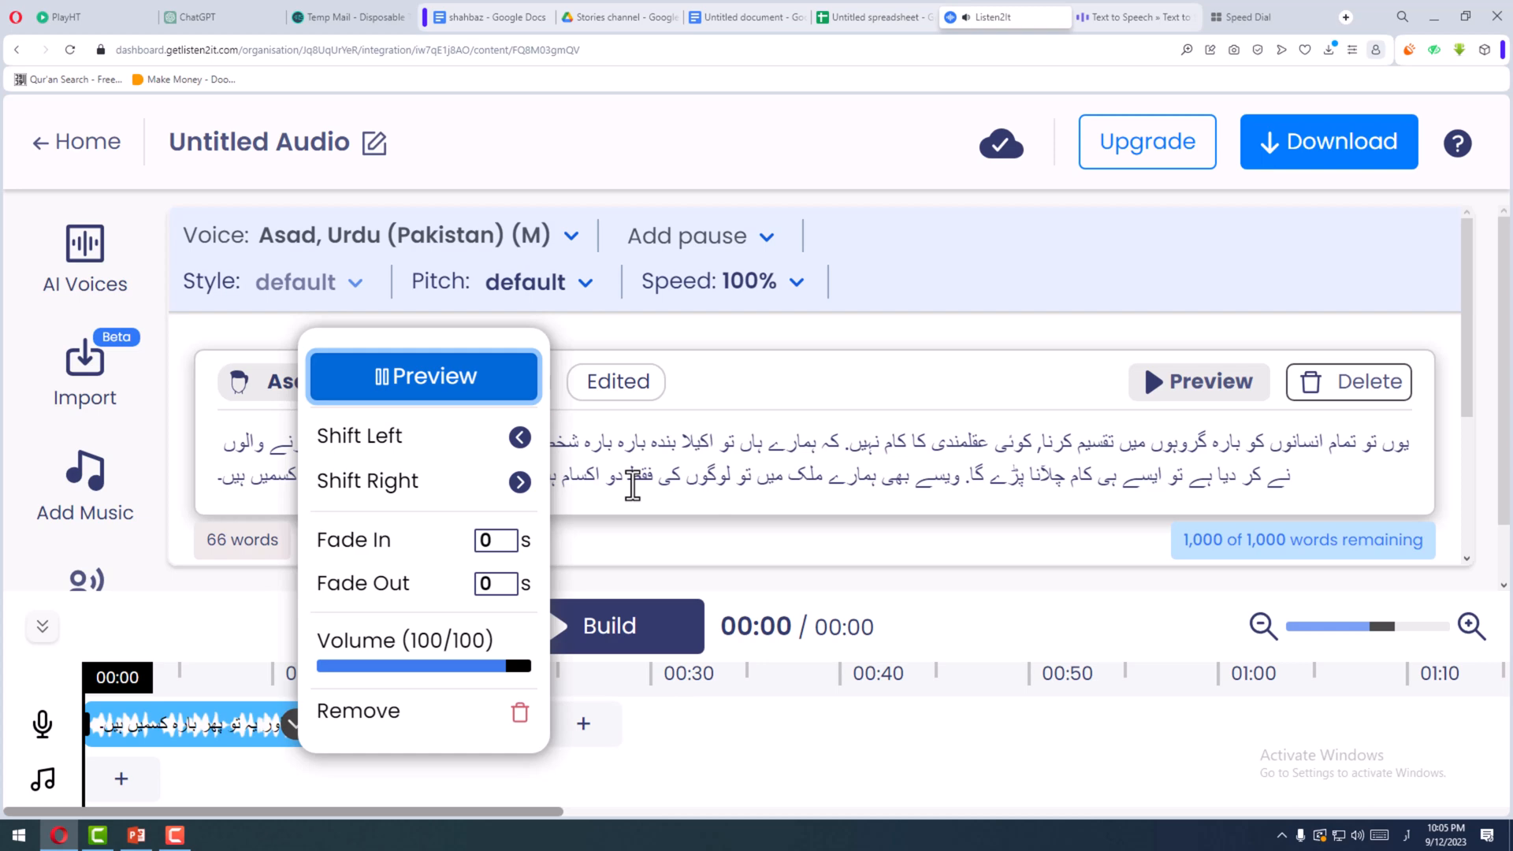
{"action": "left_click", "coordinate": [668, 465]}
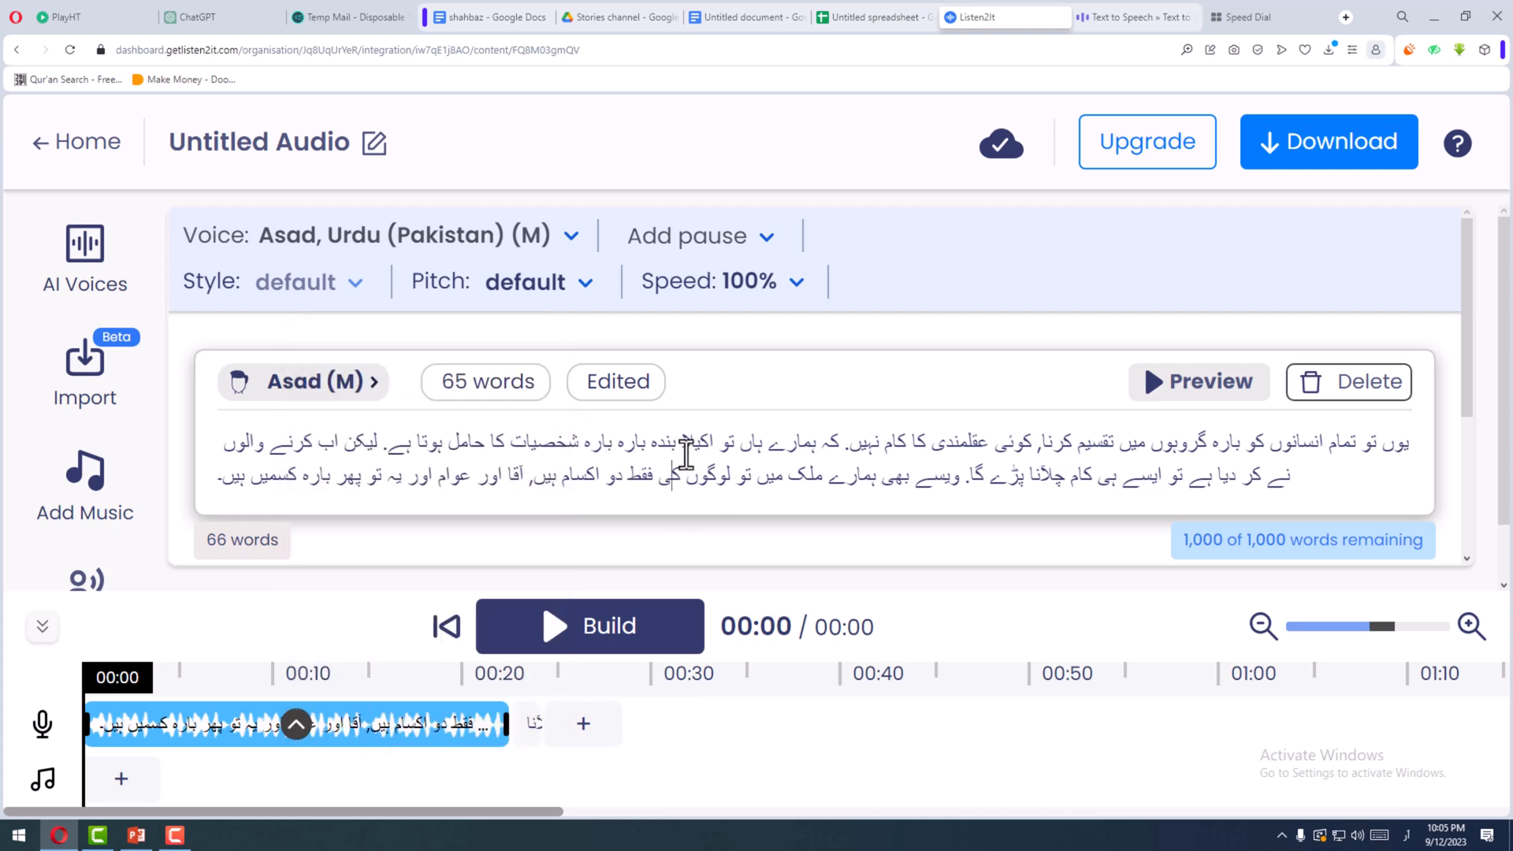
- Copy the whole corrected paragraph and paste it into the first text line in Voiser, adding an empty second line
{"action": "left_click_drag", "start_coordinate": [1411, 441], "coordinate": [209, 474]}
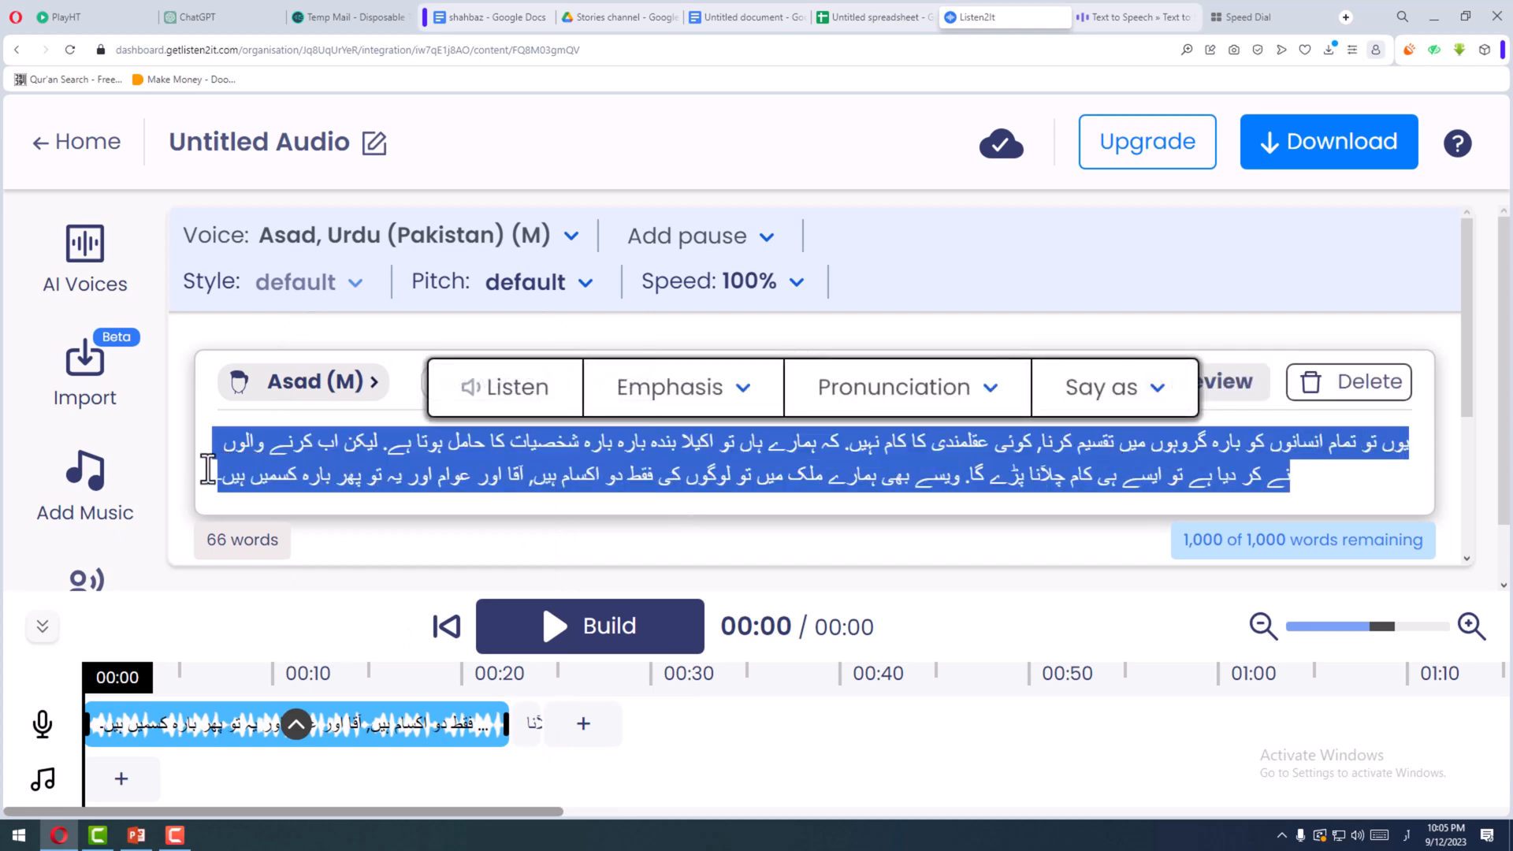
{"action": "right_click", "coordinate": [332, 445]}
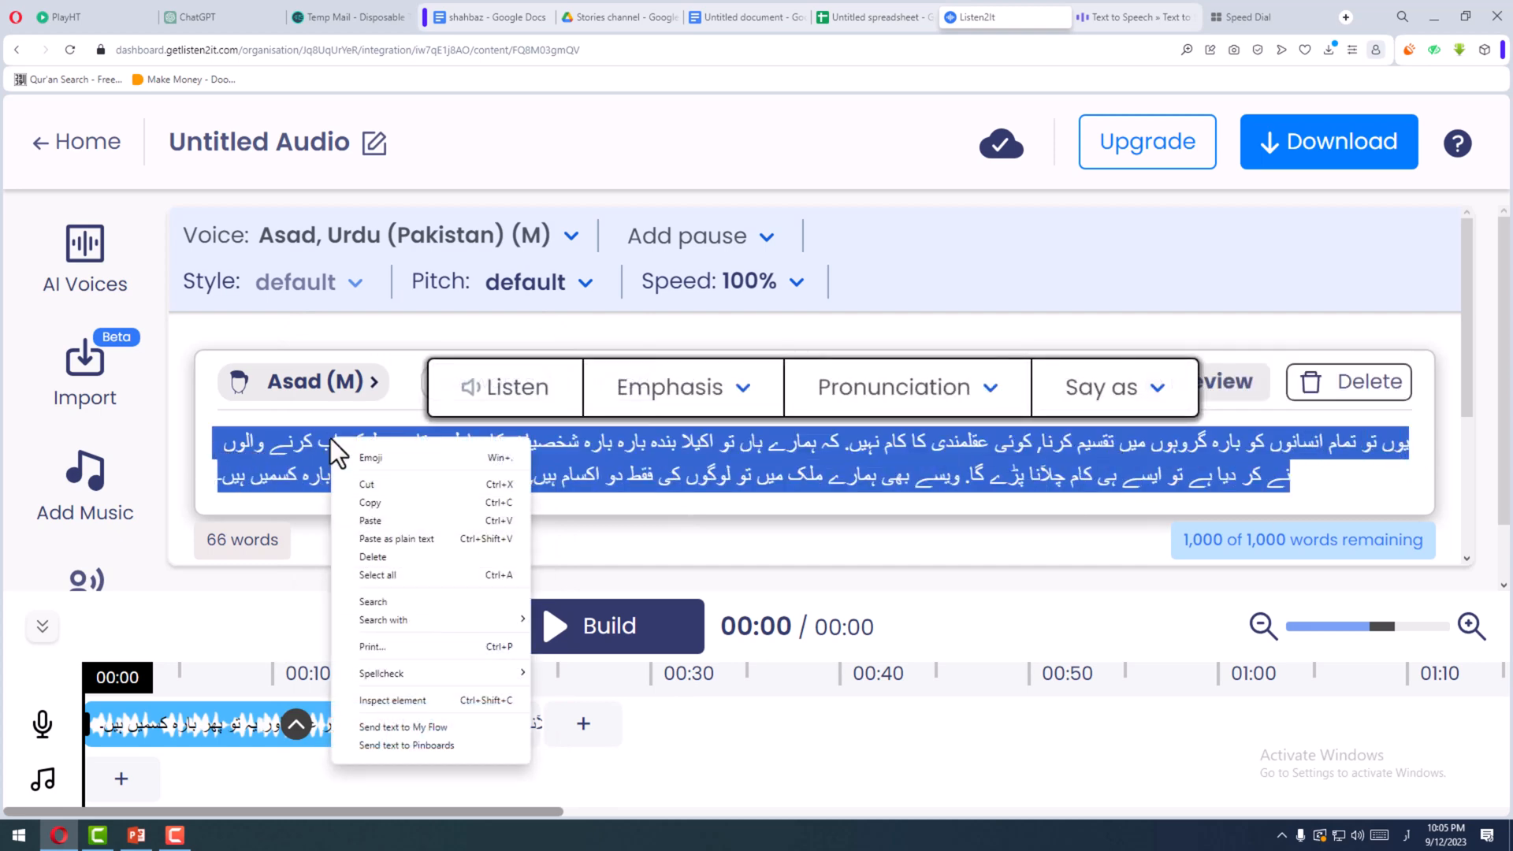
{"action": "left_click", "coordinate": [377, 504]}
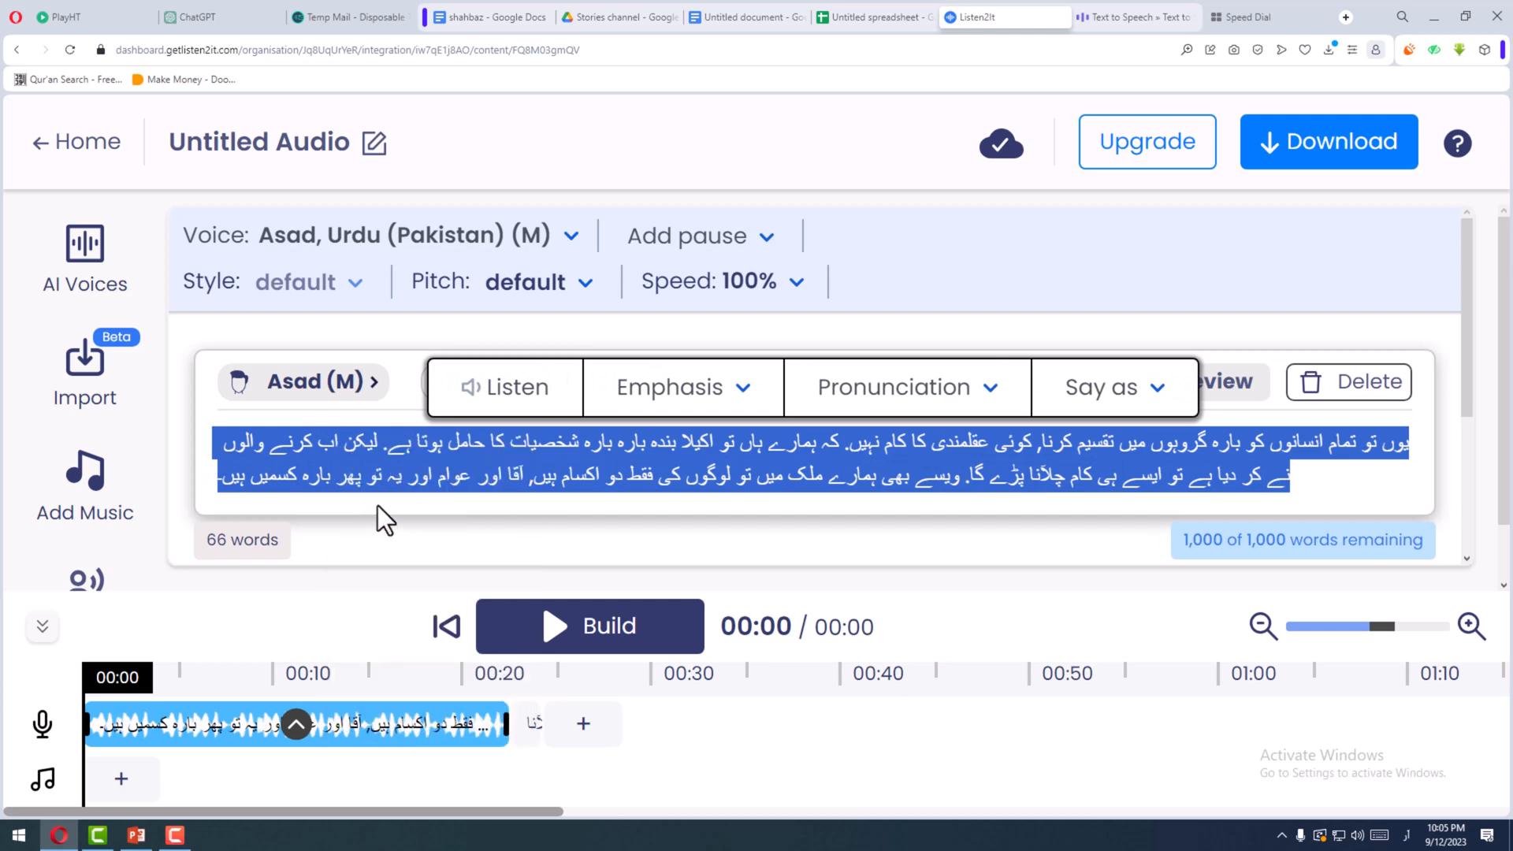
{"action": "left_click", "coordinate": [892, 481]}
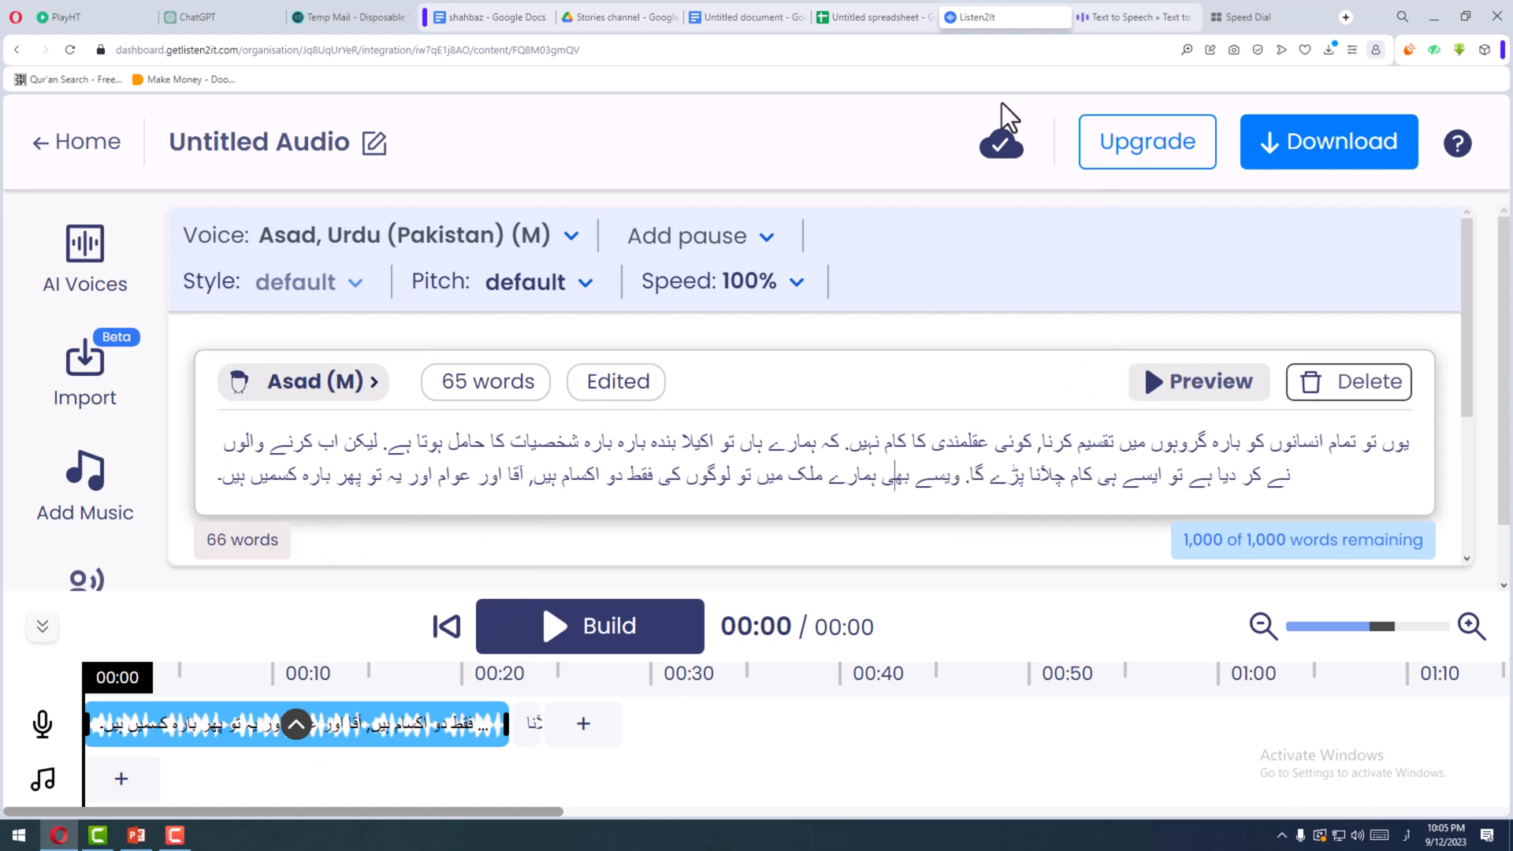
{"action": "left_click", "coordinate": [1128, 19]}
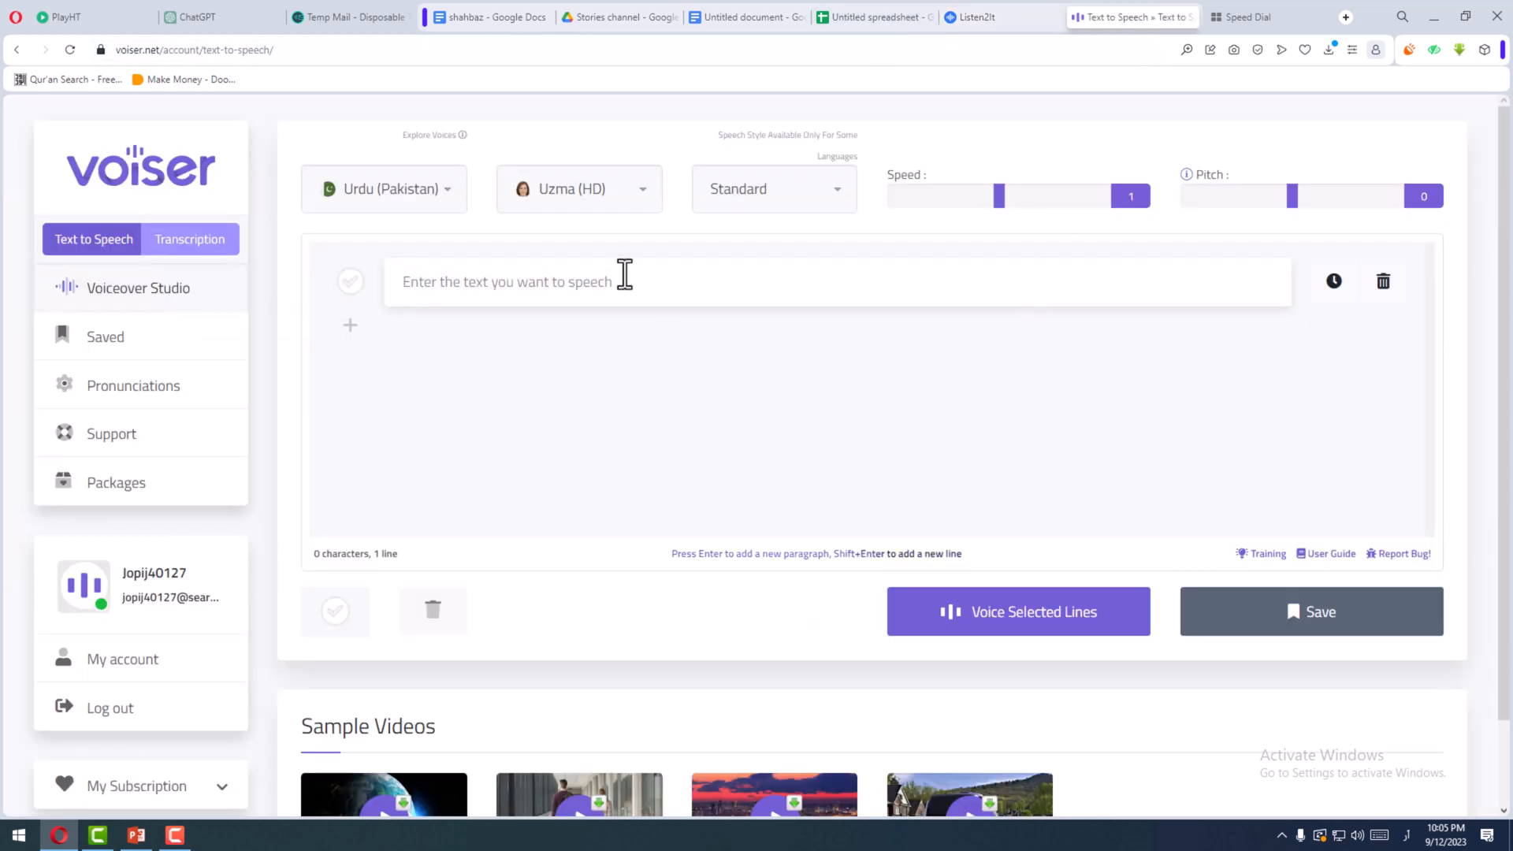
{"action": "right_click", "coordinate": [532, 293]}
{"action": "left_click", "coordinate": [584, 424]}
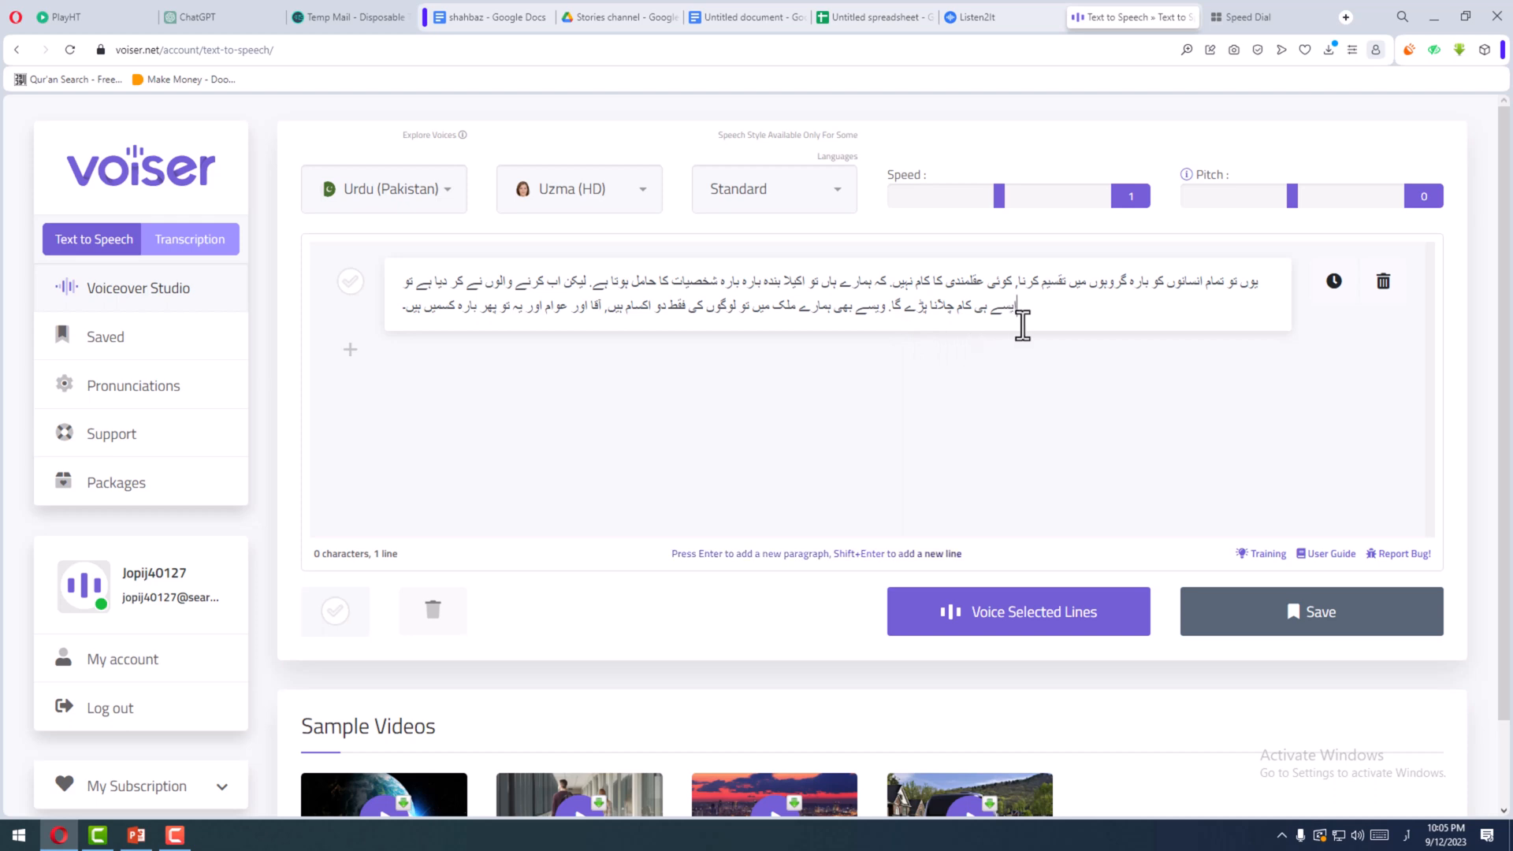
{"action": "key", "text": "Return"}
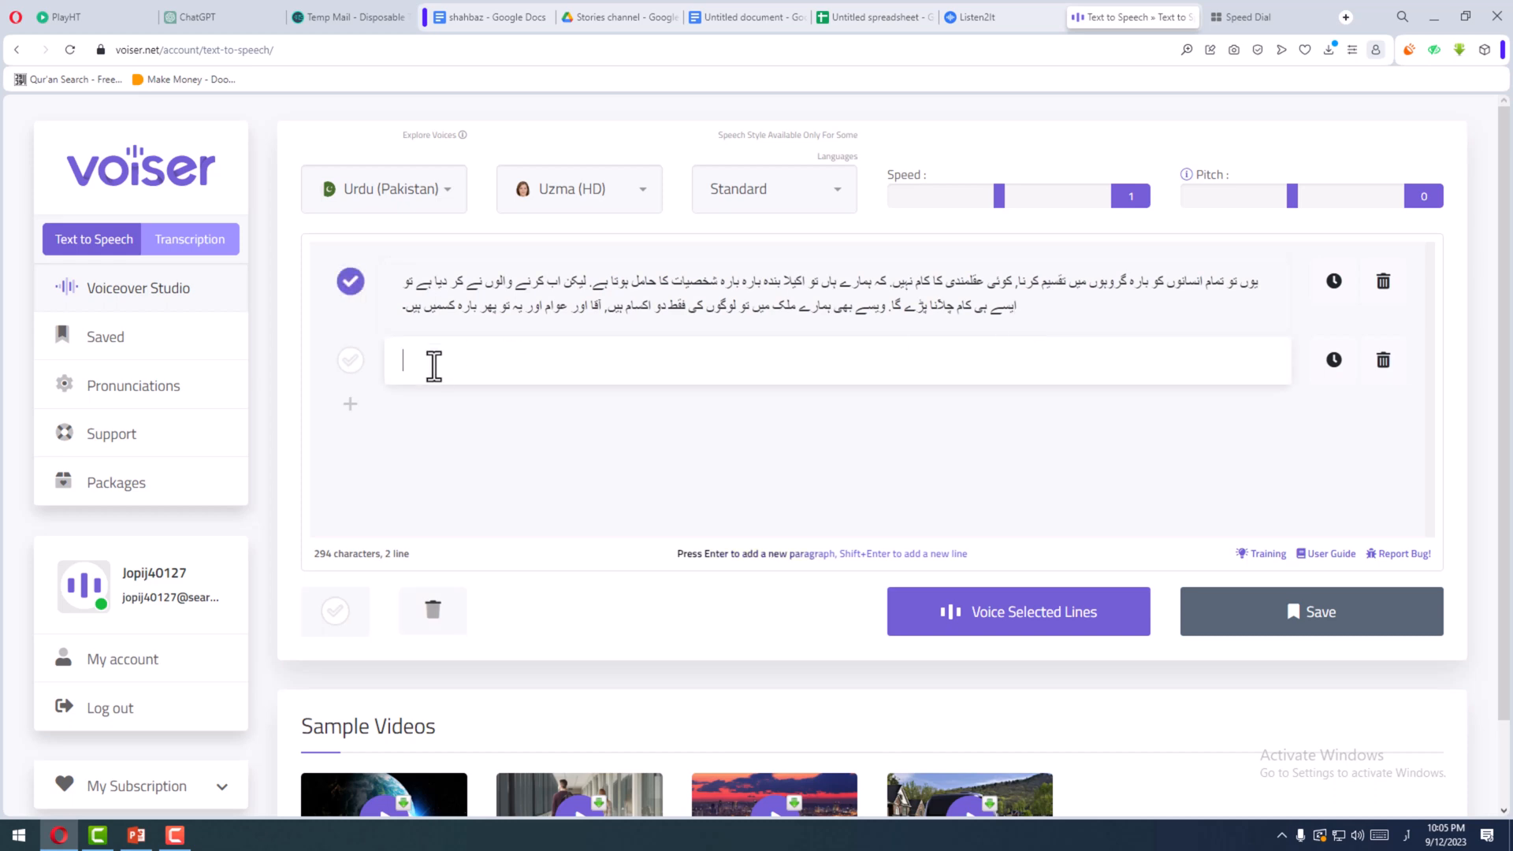
- Switch to the Google Docs document titled "بروج/ ستارے اور ان کا احوال" and copy the paragraph beginning "ہر شخص کا برج"
{"action": "left_click", "coordinate": [768, 25]}
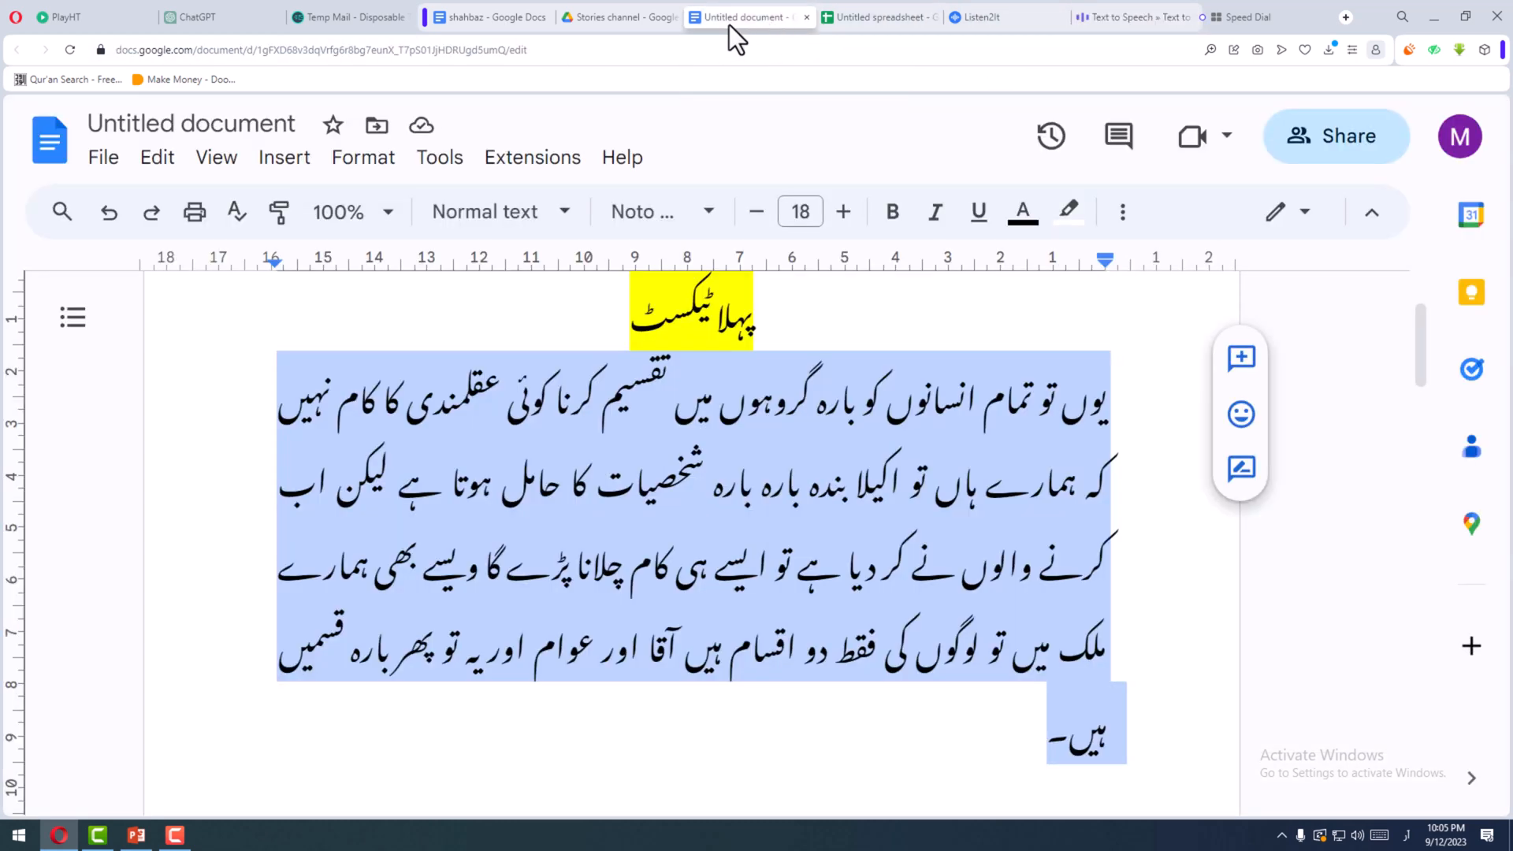
{"action": "left_click", "coordinate": [517, 14]}
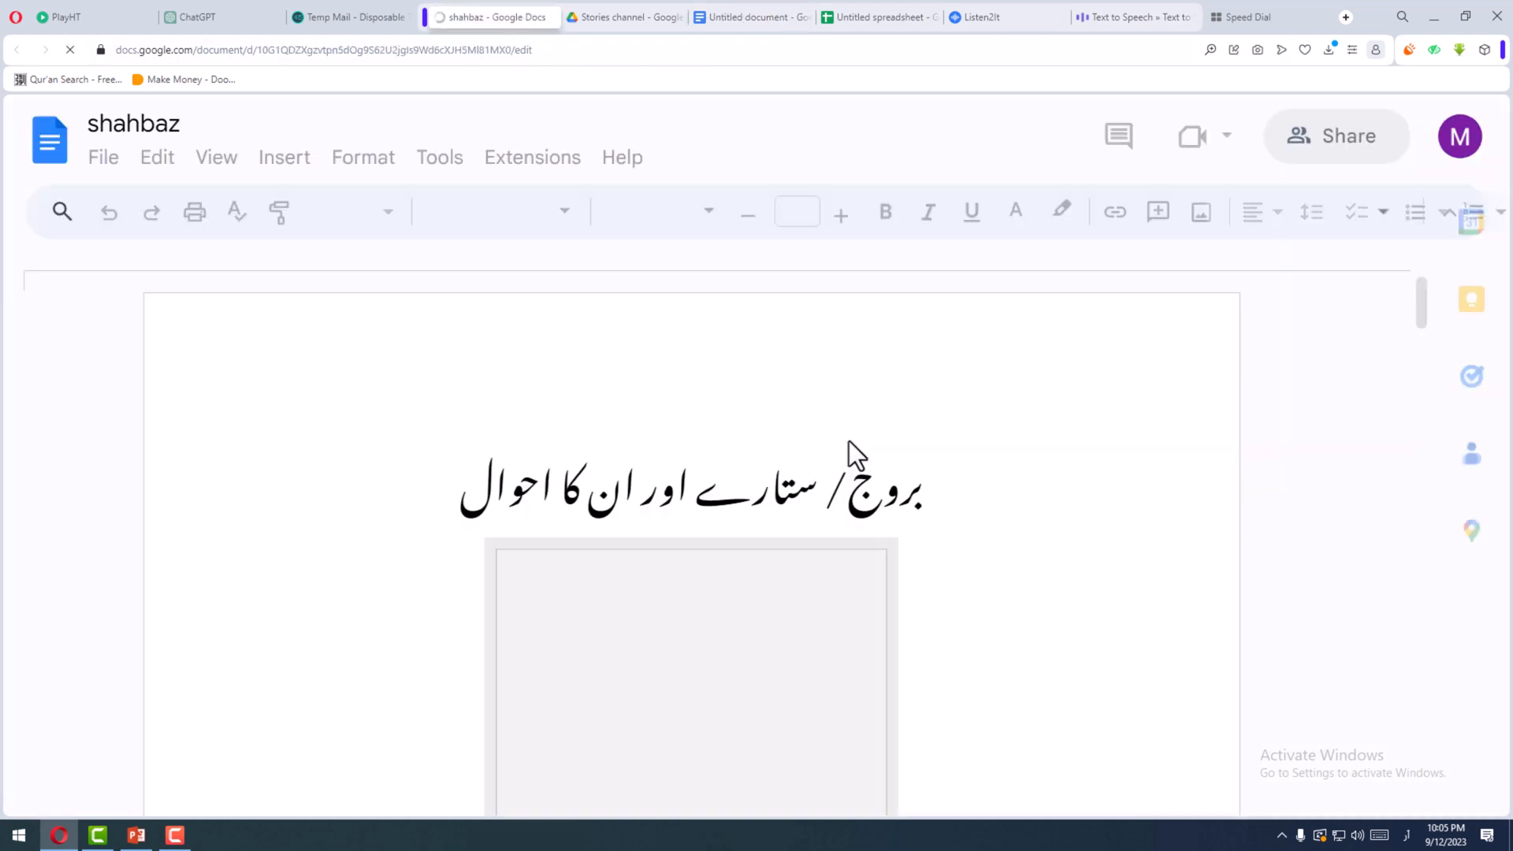
{"action": "scroll", "coordinate": [848, 441], "scroll_direction": "down", "scroll_amount": 10}
{"action": "scroll", "coordinate": [862, 525], "scroll_direction": "down", "scroll_amount": 10}
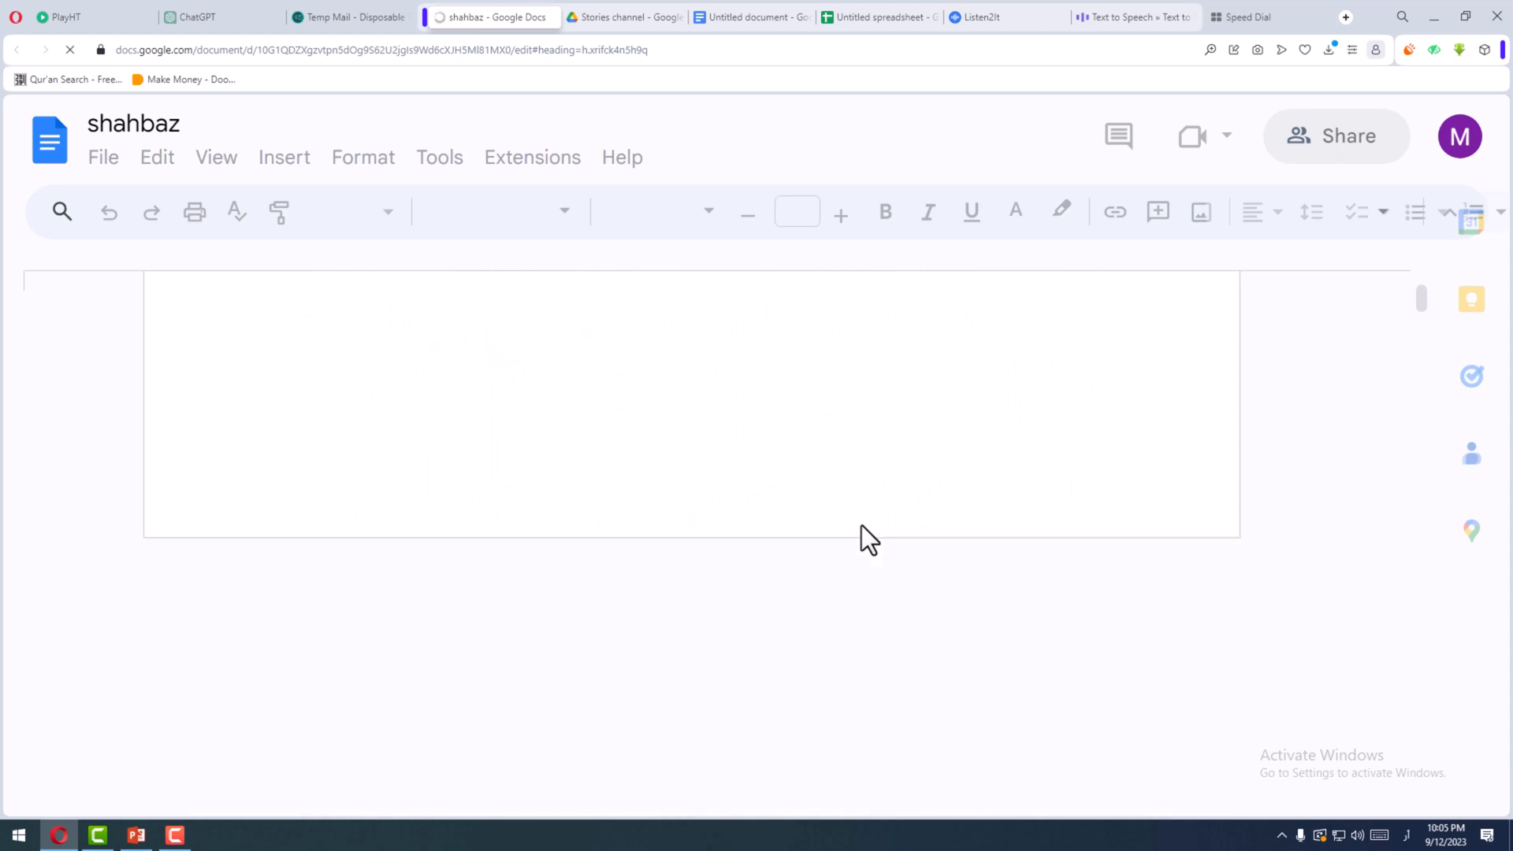
{"action": "scroll", "coordinate": [862, 524], "scroll_direction": "up", "scroll_amount": 2}
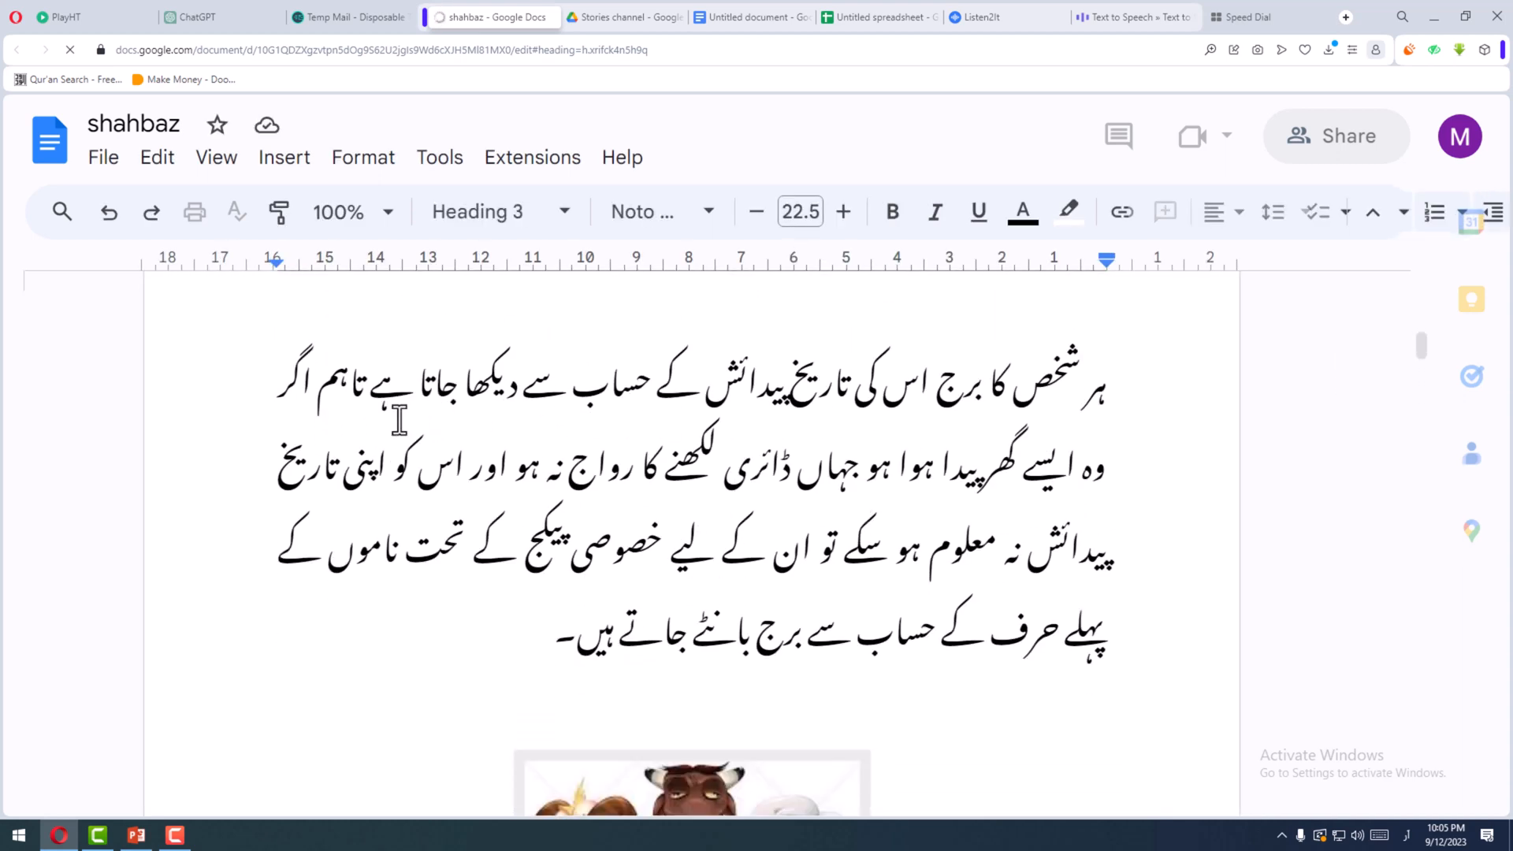
{"action": "double_click", "coordinate": [1093, 384]}
{"action": "left_click_drag", "start_coordinate": [706, 558], "coordinate": [511, 658]}
{"action": "right_click", "coordinate": [647, 475]}
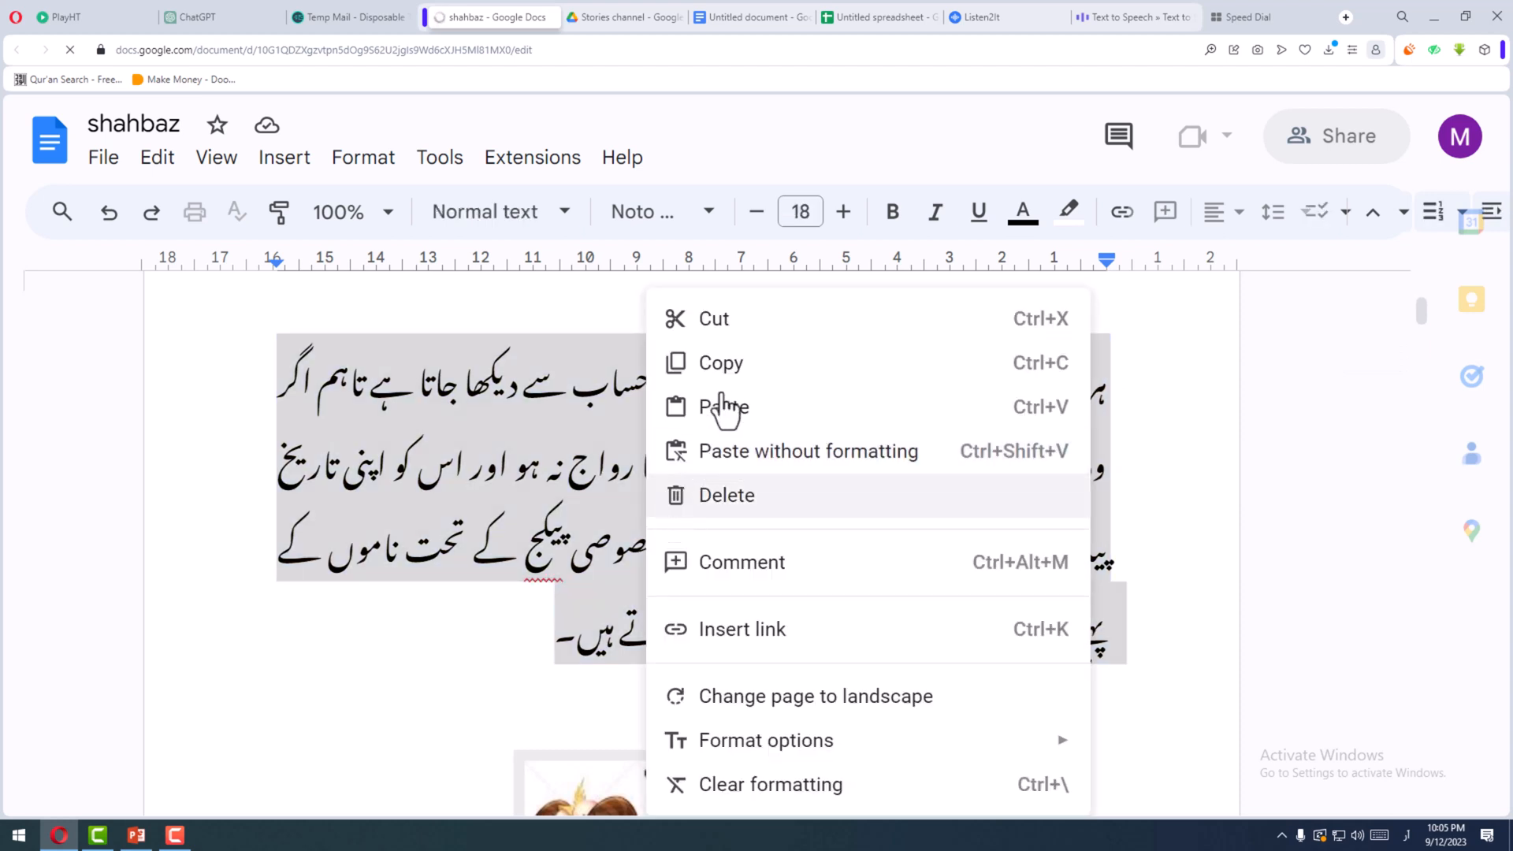
{"action": "left_click", "coordinate": [725, 364]}
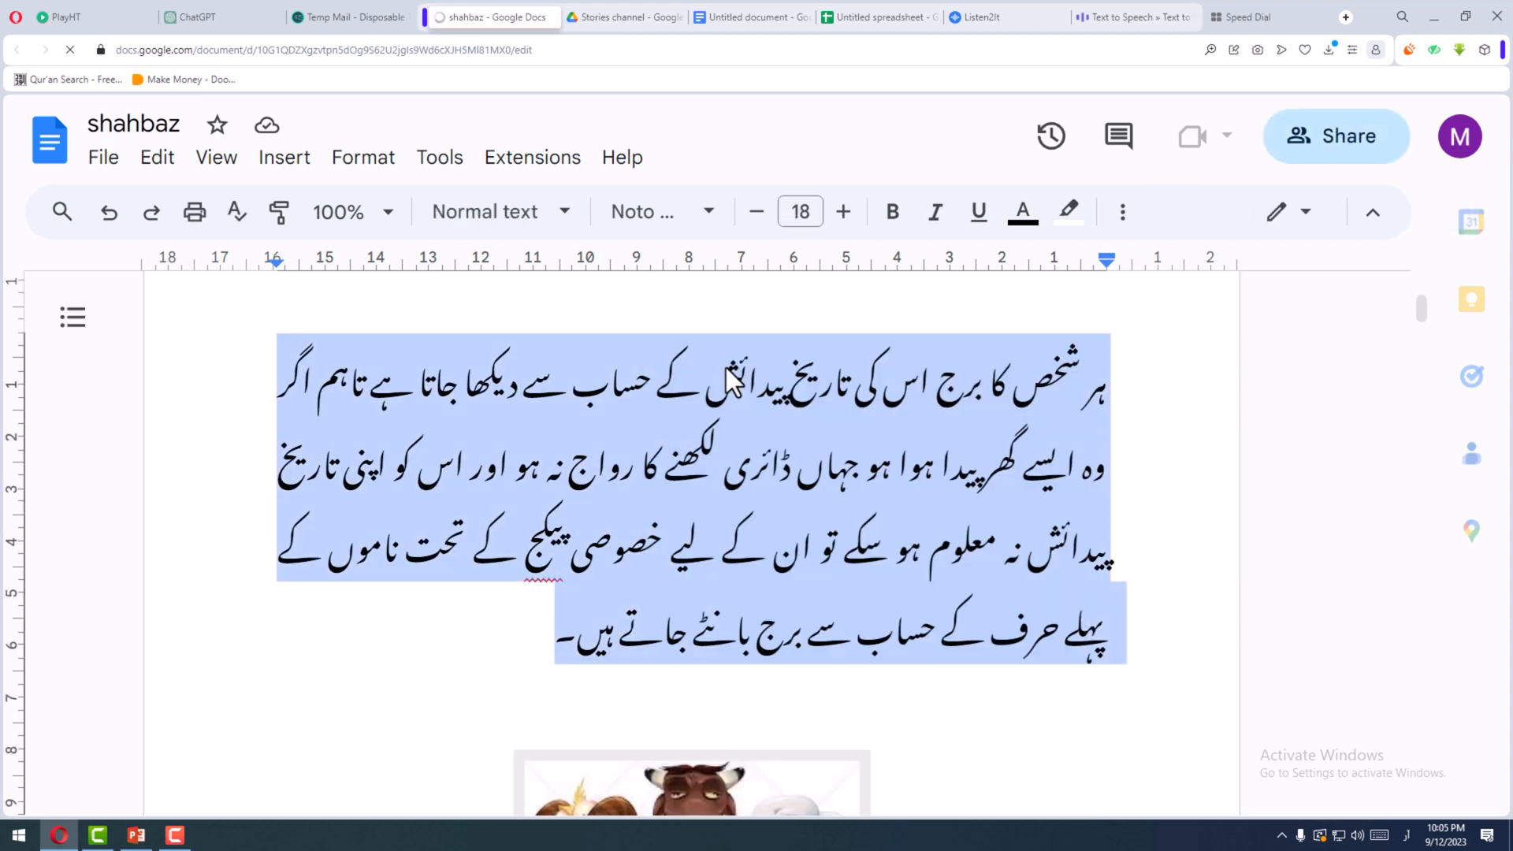
- Switch to Listen2It and delete the audio block that holds the old paragraph beginning "یوں تو تمام"
{"action": "left_click", "coordinate": [988, 26]}
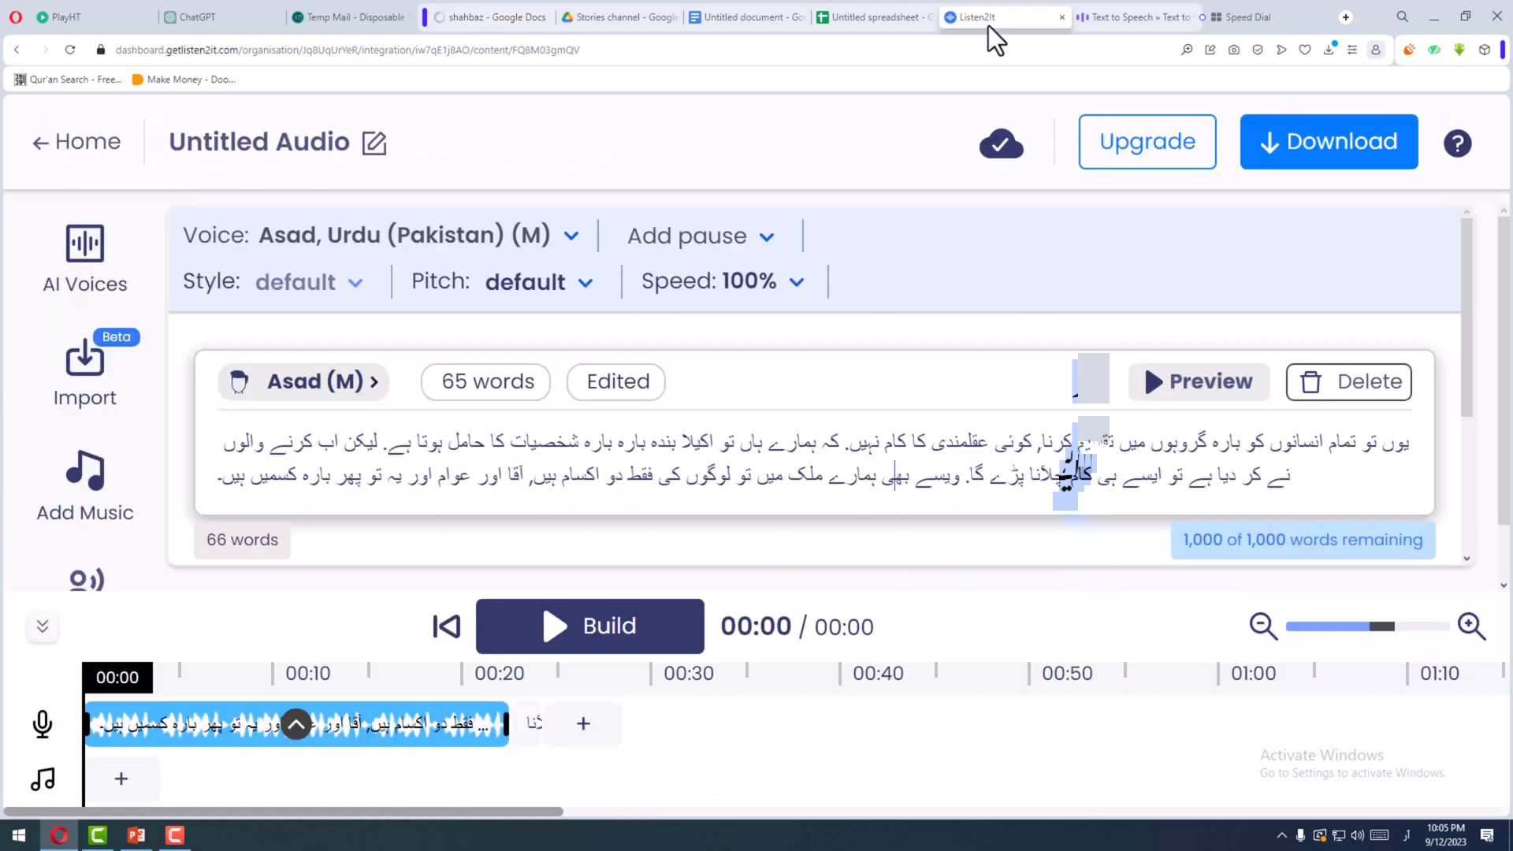
{"action": "triple_click", "coordinate": [1189, 449]}
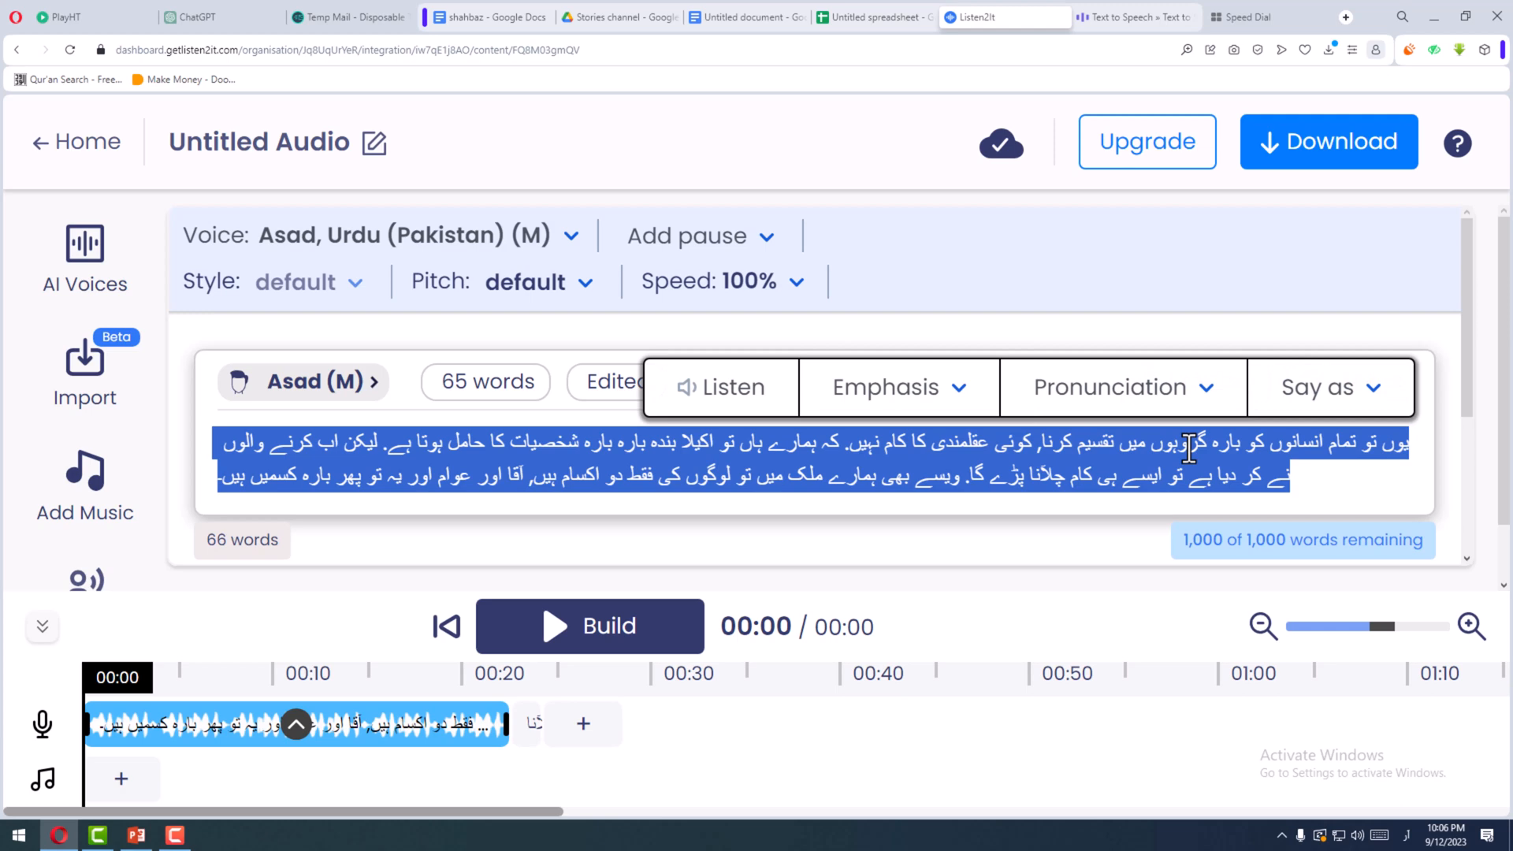
{"action": "key", "text": "BackSpace"}
{"action": "triple_click", "coordinate": [928, 472]}
{"action": "key", "text": "BackSpace"}
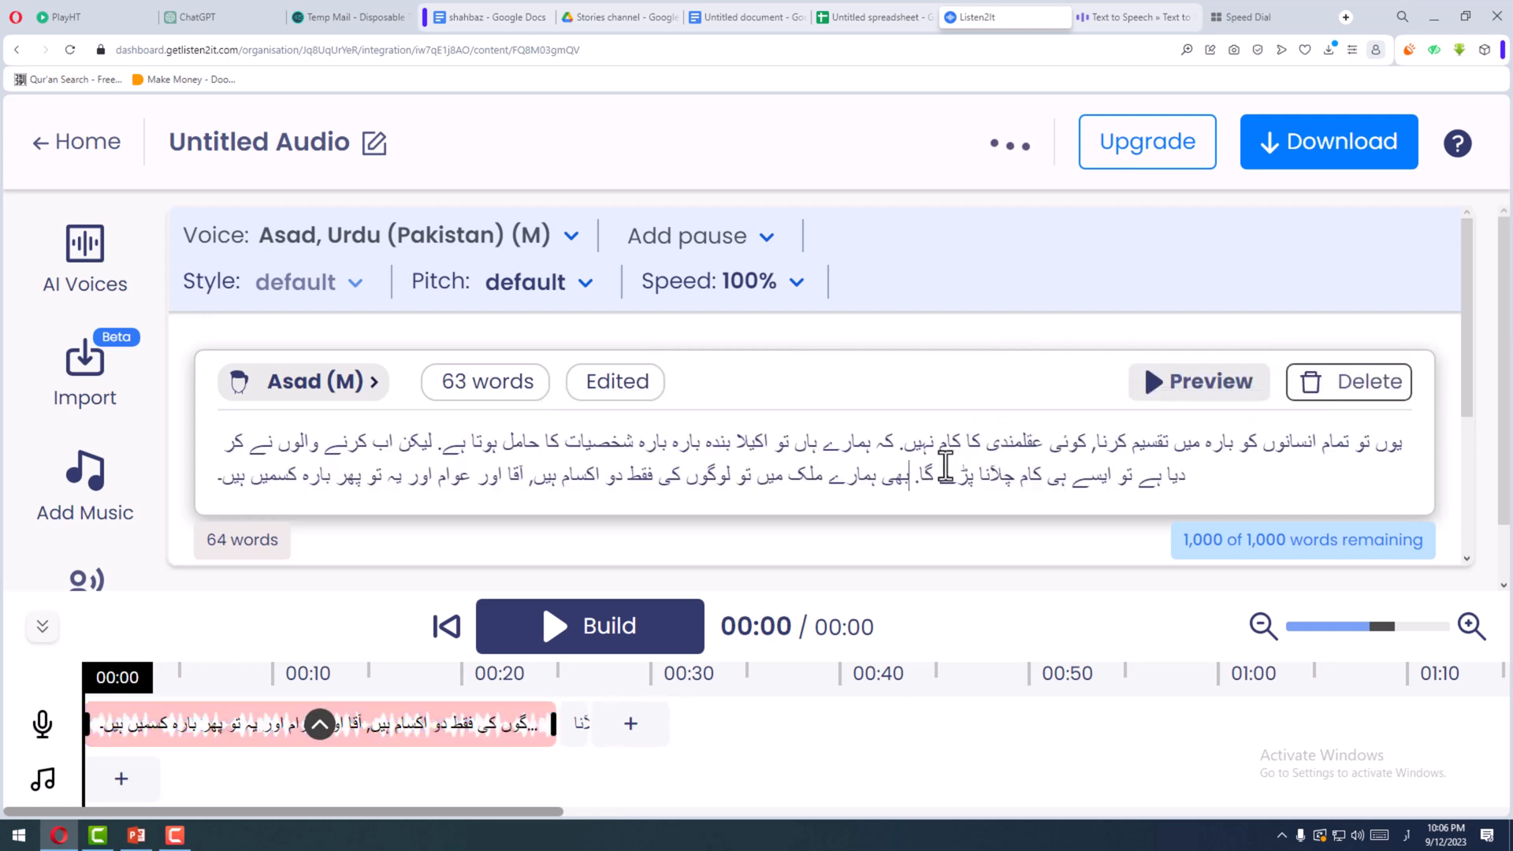
{"action": "left_click", "coordinate": [1352, 380]}
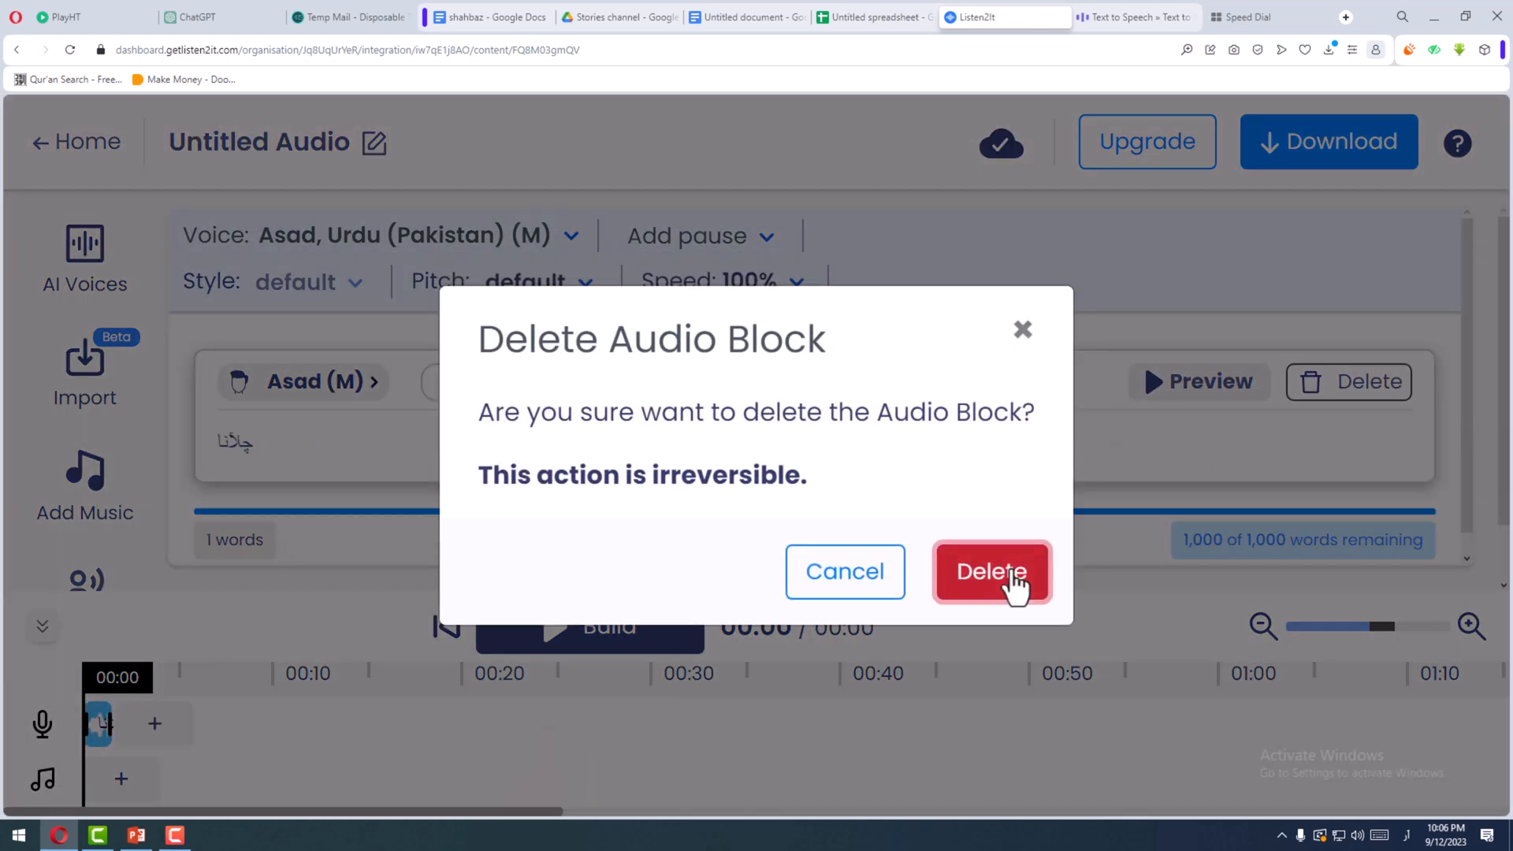
{"action": "left_click", "coordinate": [1012, 573]}
- Replace the remaining block's text with the copied paragraph beginning "ہر شخص کا برج"
{"action": "left_click_drag", "start_coordinate": [427, 443], "coordinate": [141, 465]}
{"action": "key", "text": "BackSpace"}
{"action": "right_click", "coordinate": [272, 448]}
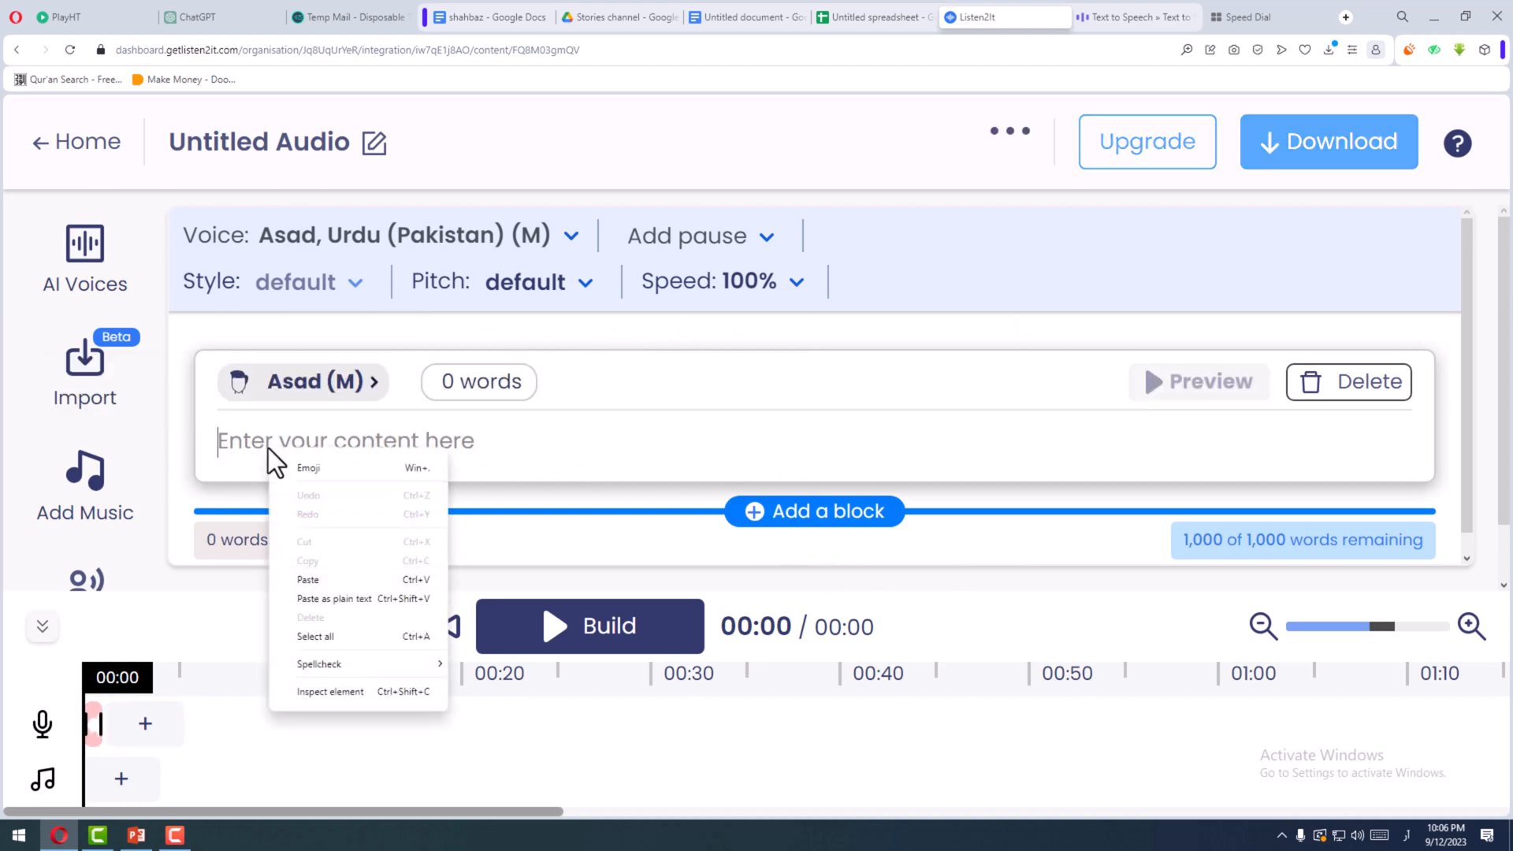
{"action": "left_click", "coordinate": [338, 579]}
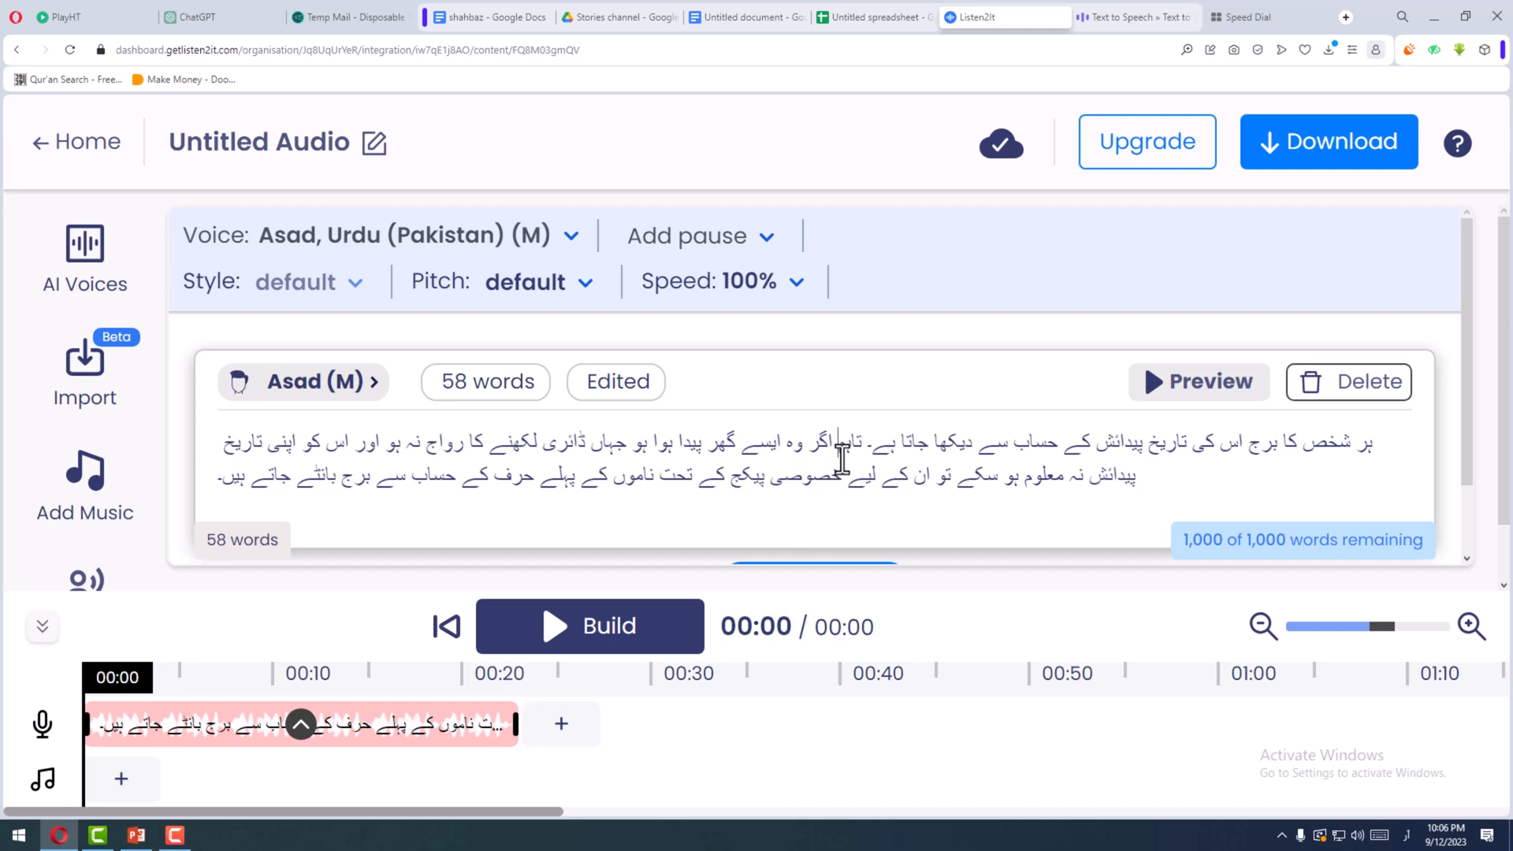
- Punctuate the pasted paragraph with commas after "تاہم", "پیدا ہوا ہو" and "رواج نہ ہو"
{"action": "type", "text": "،"}
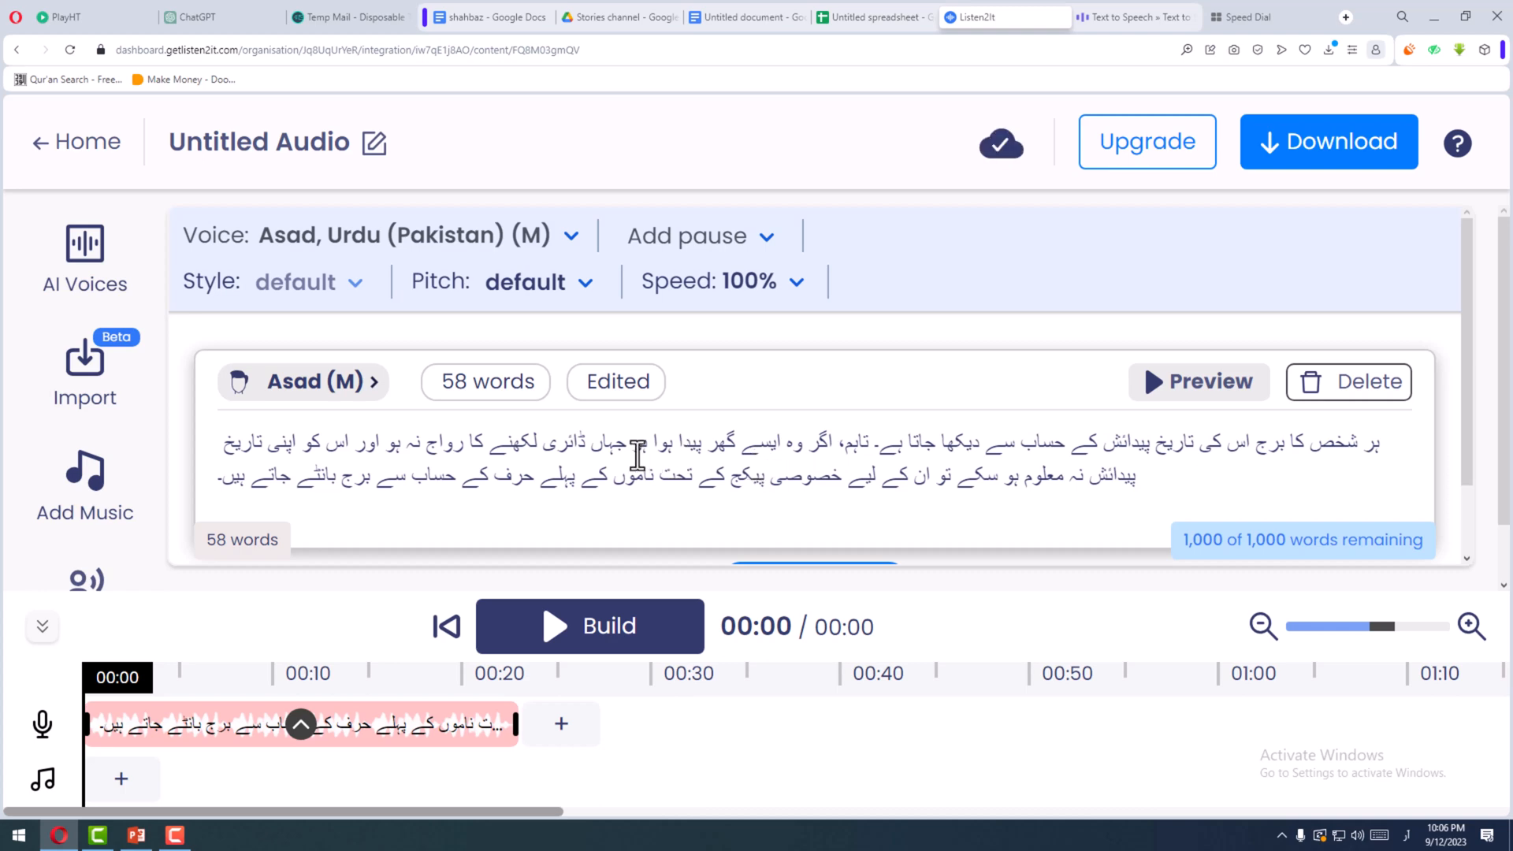
{"action": "left_click", "coordinate": [633, 446]}
{"action": "type", "text": "،"}
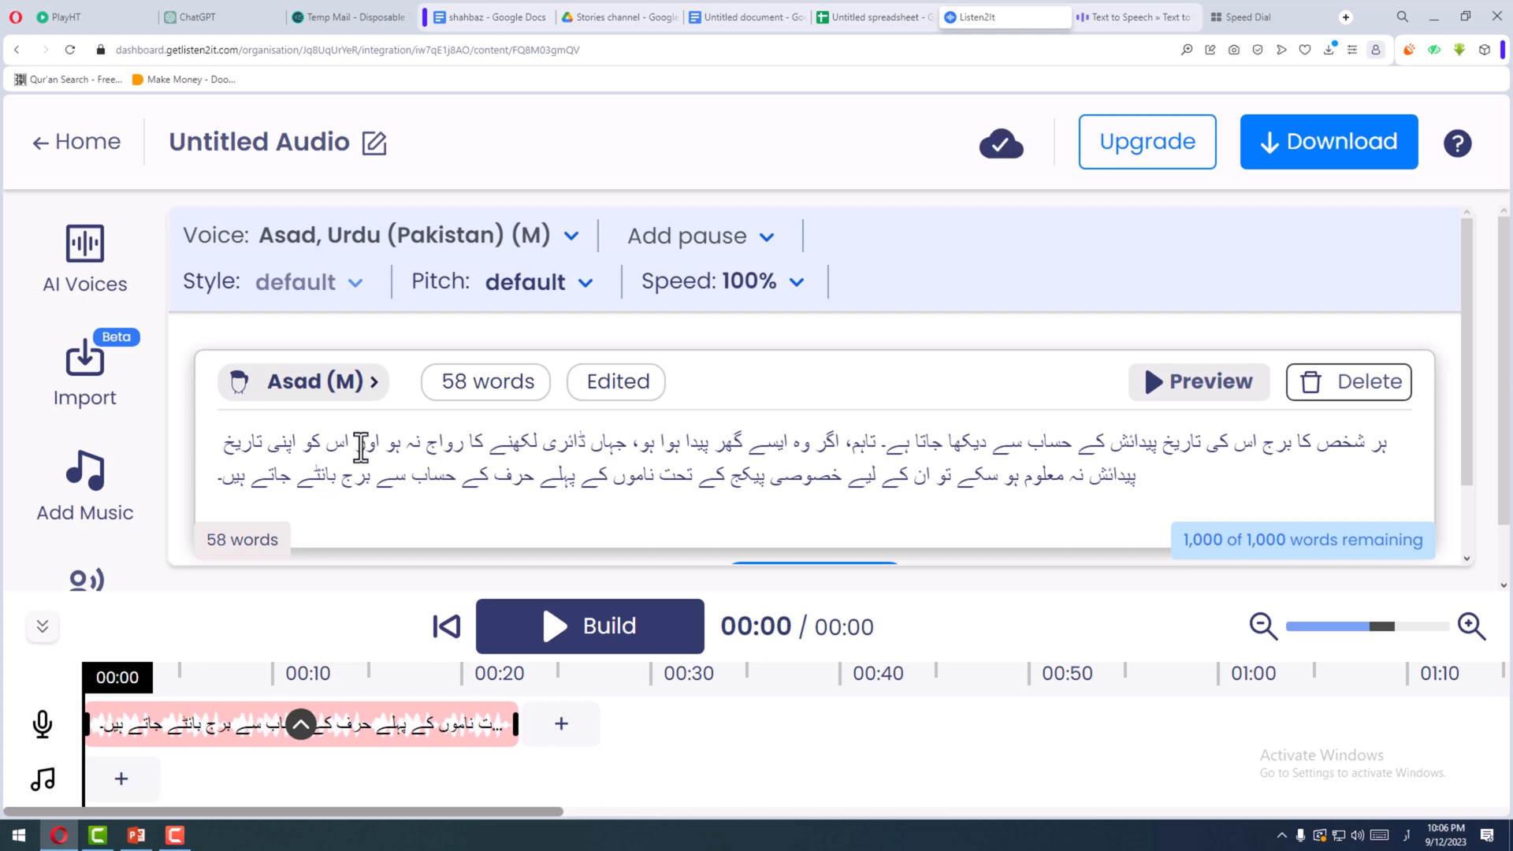
{"action": "left_click", "coordinate": [395, 455]}
{"action": "type", "text": "،"}
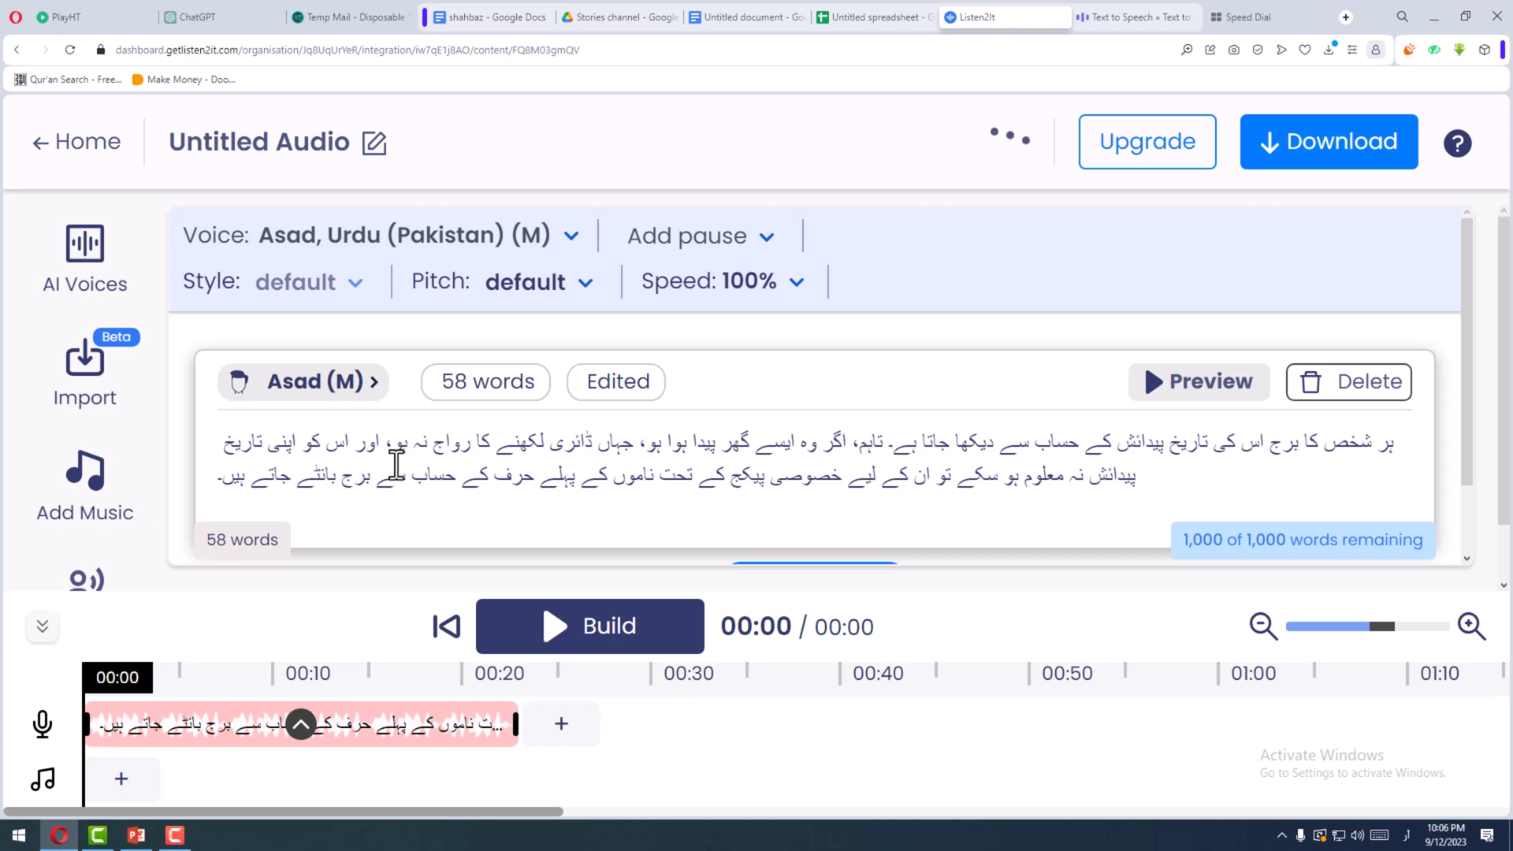
{"action": "double_click", "coordinate": [392, 449]}
{"action": "left_click", "coordinate": [393, 452]}
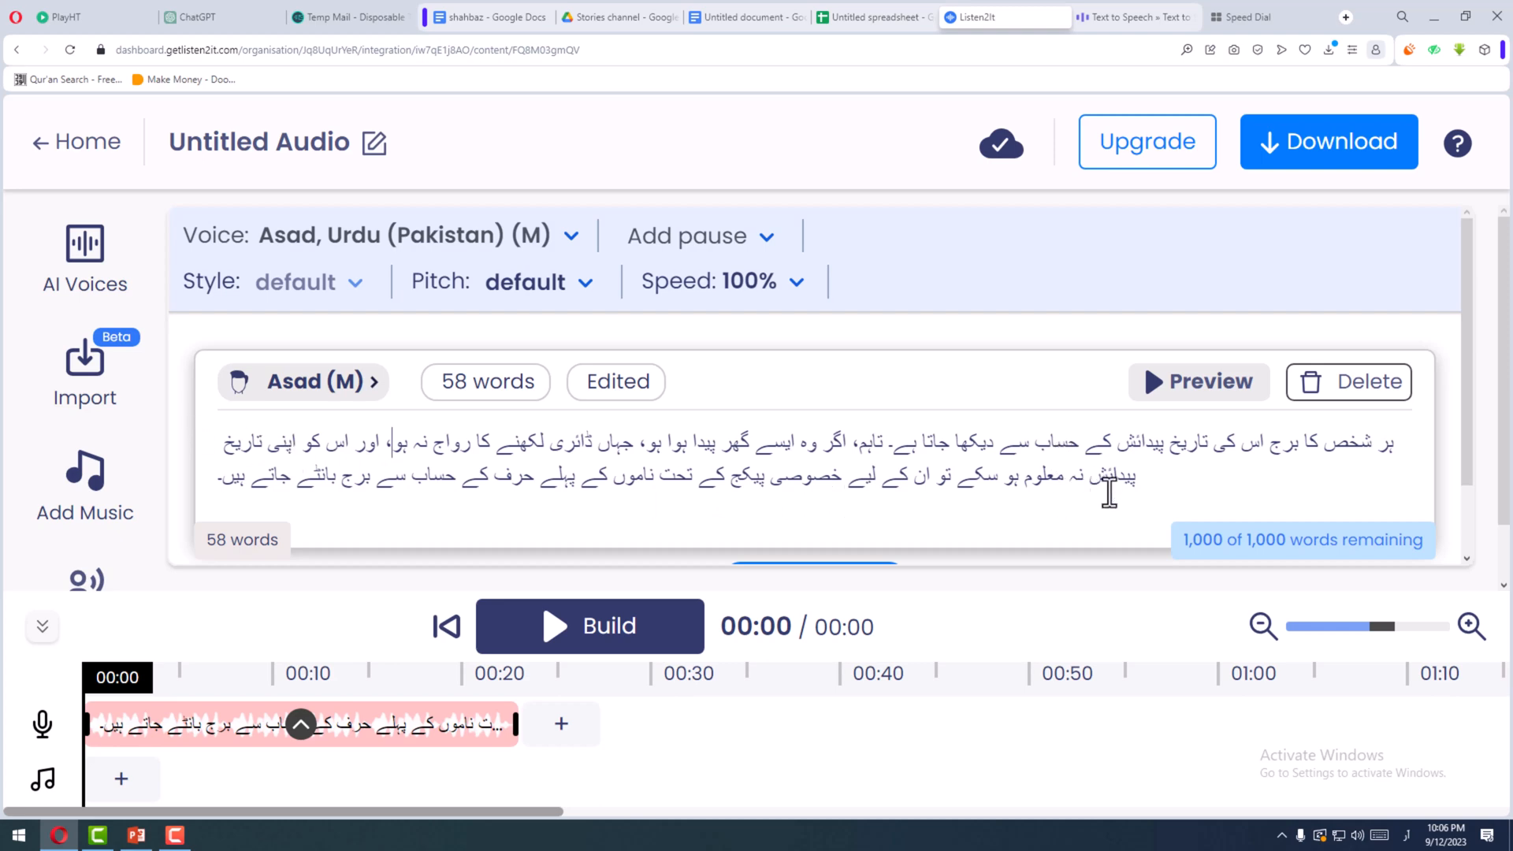
- Move "نہ" after "معلوم" in the second line and join "ہو سکے" into "ہوسکے"
{"action": "double_click", "coordinate": [1072, 482]}
{"action": "left_click_drag", "start_coordinate": [1074, 482], "coordinate": [1021, 482]}
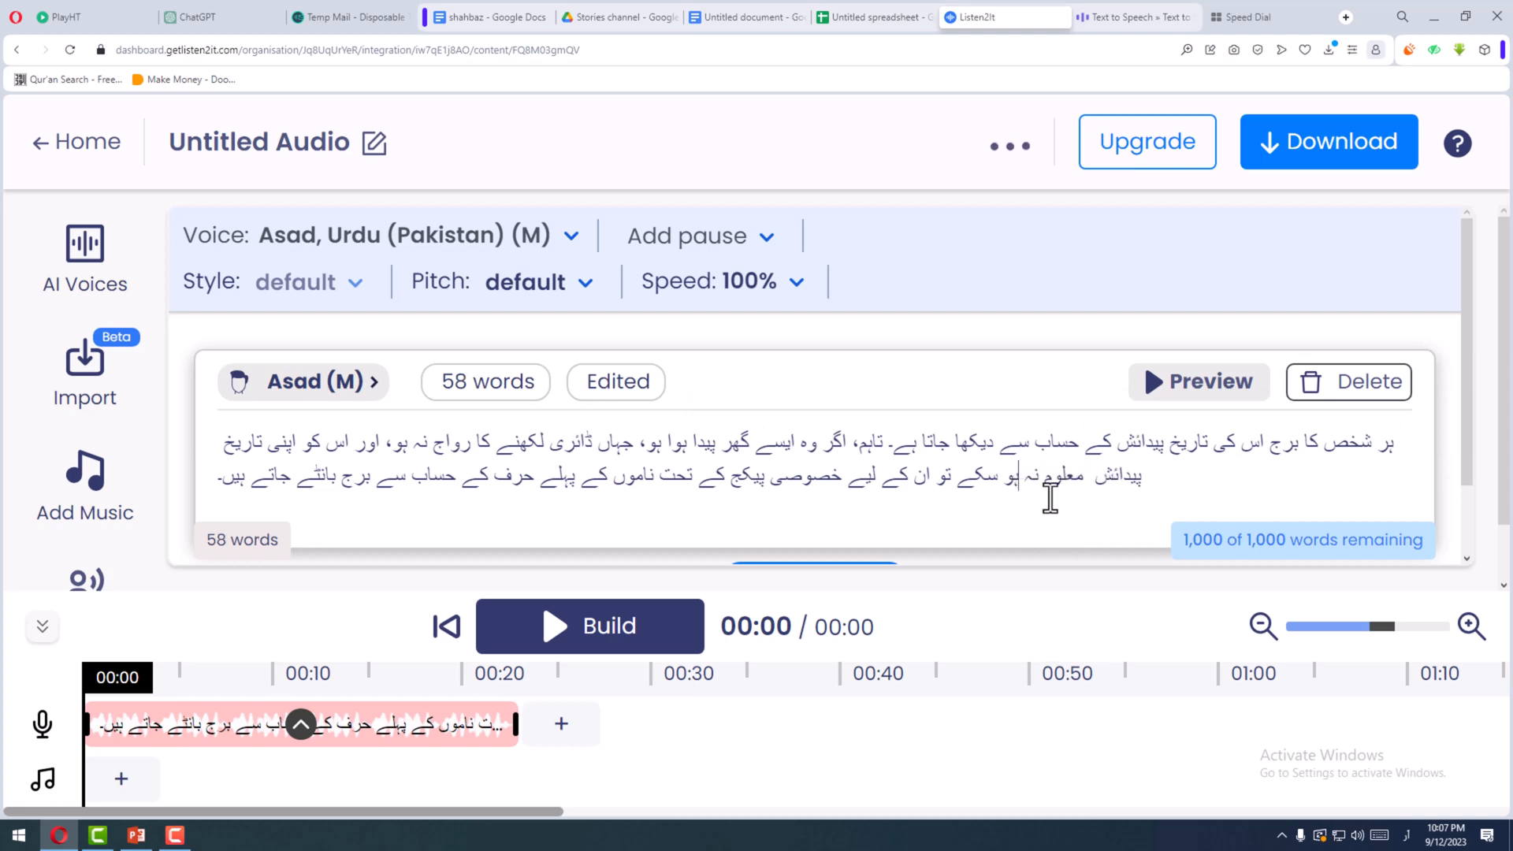
{"action": "left_click", "coordinate": [1088, 484]}
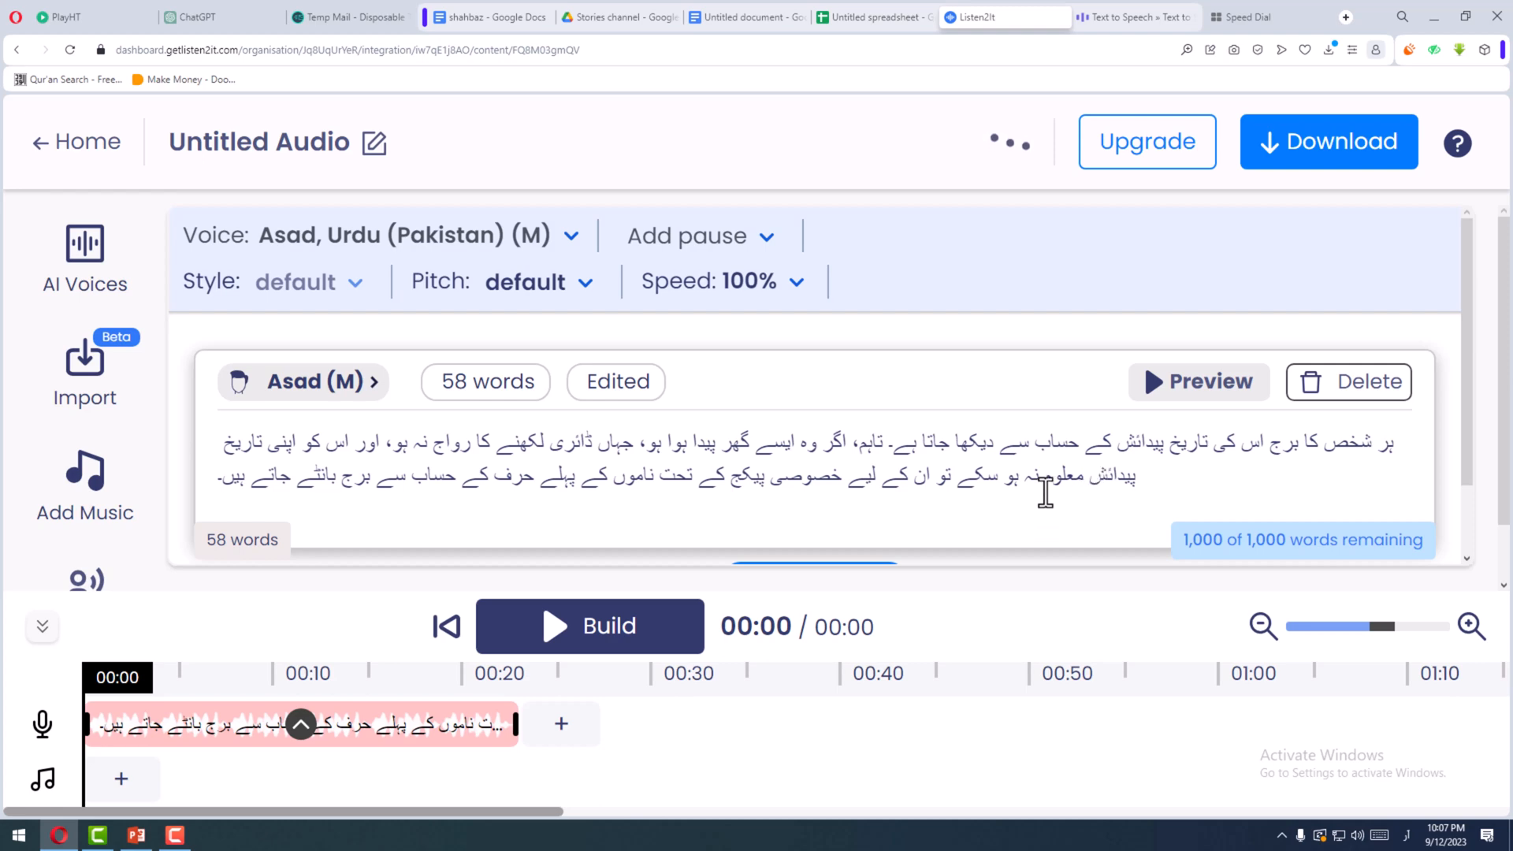
{"action": "left_click", "coordinate": [1002, 486]}
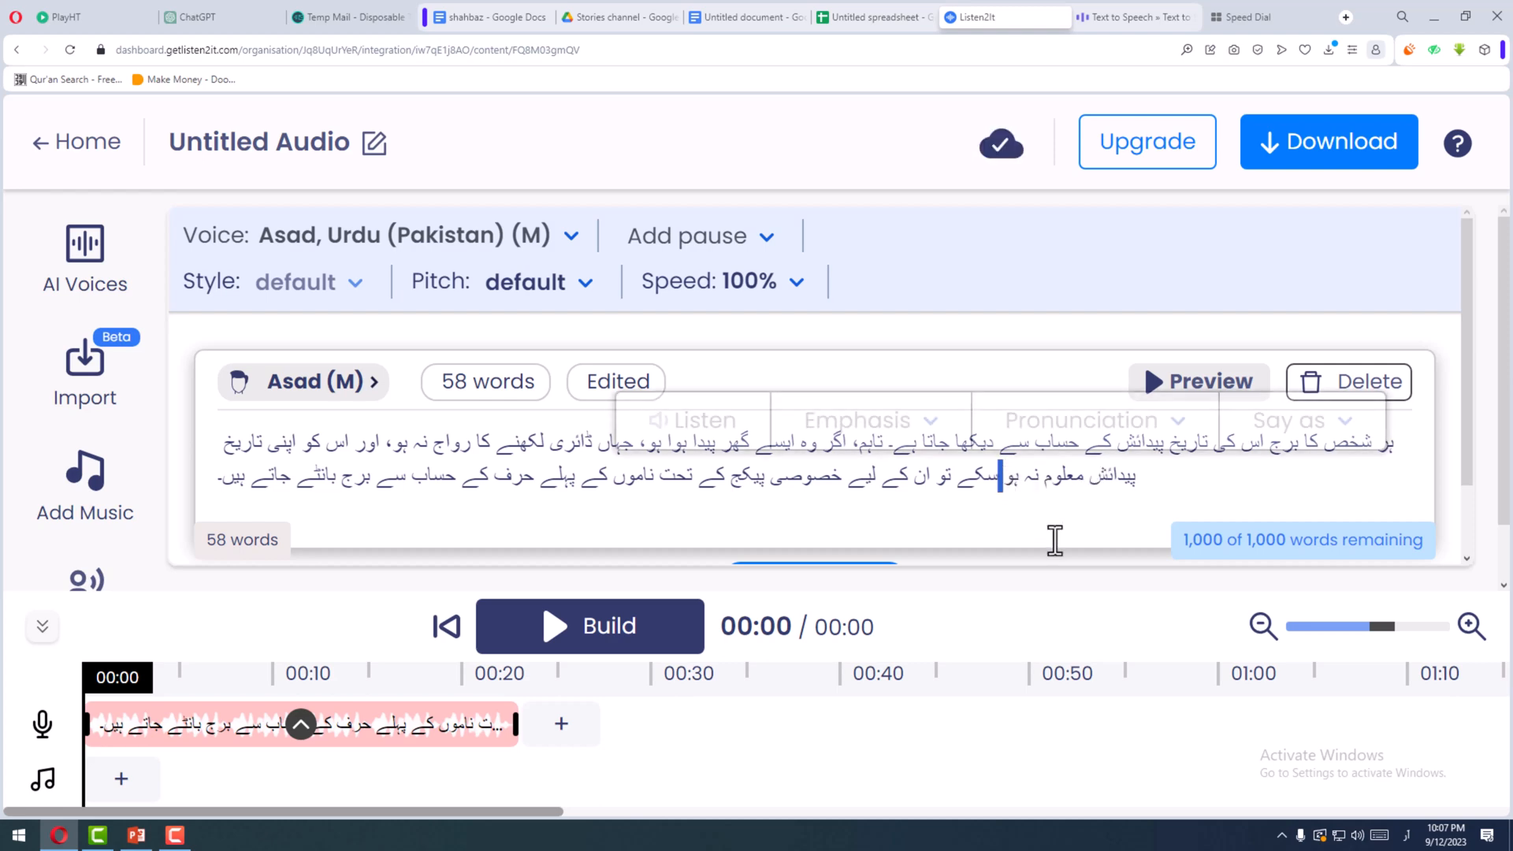
{"action": "left_click", "coordinate": [1004, 484]}
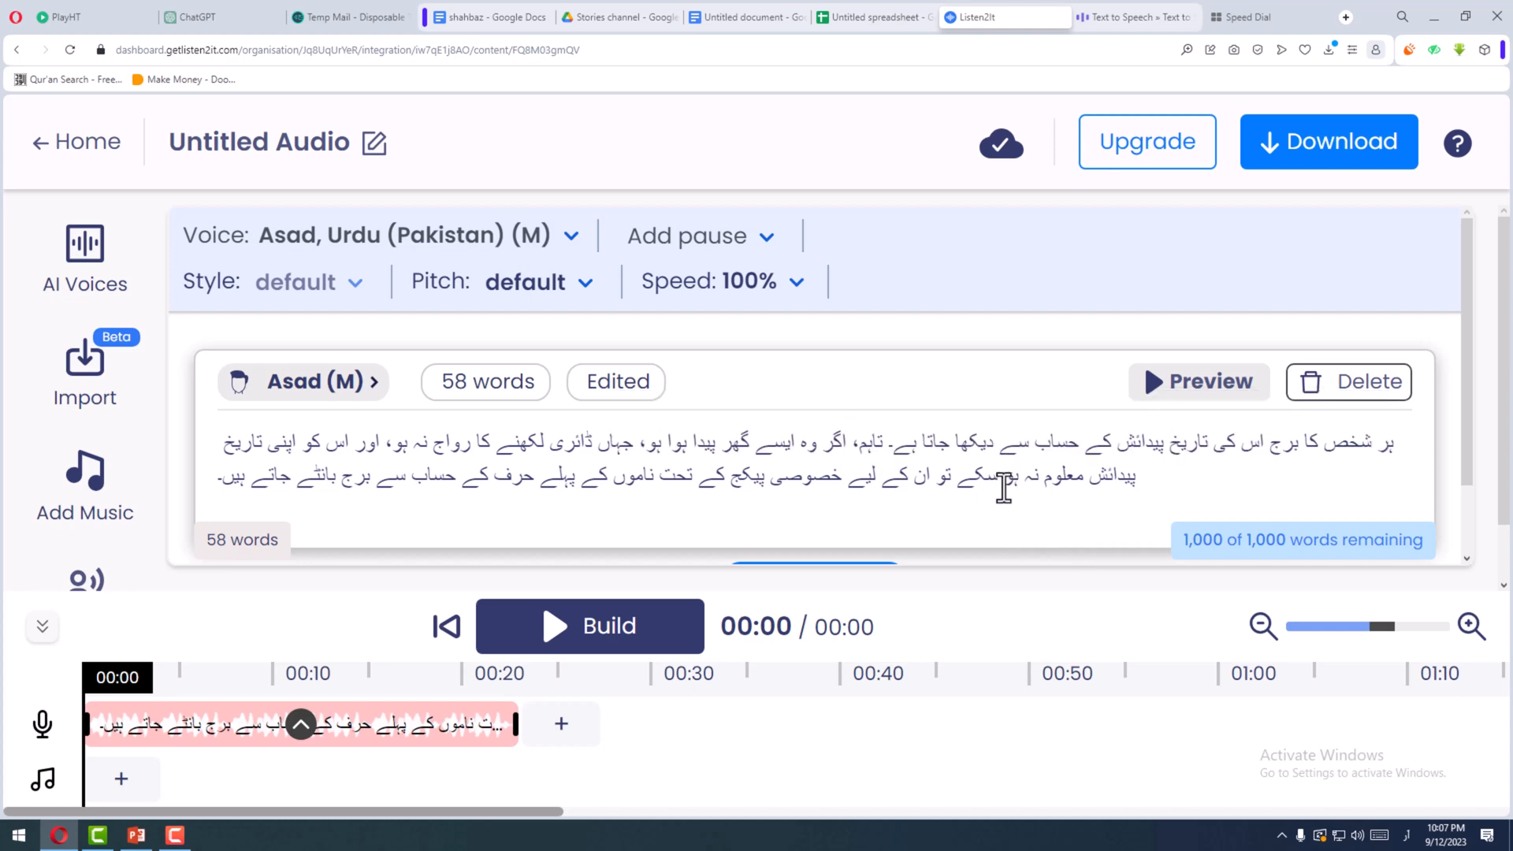
{"action": "key", "text": "BackSpace"}
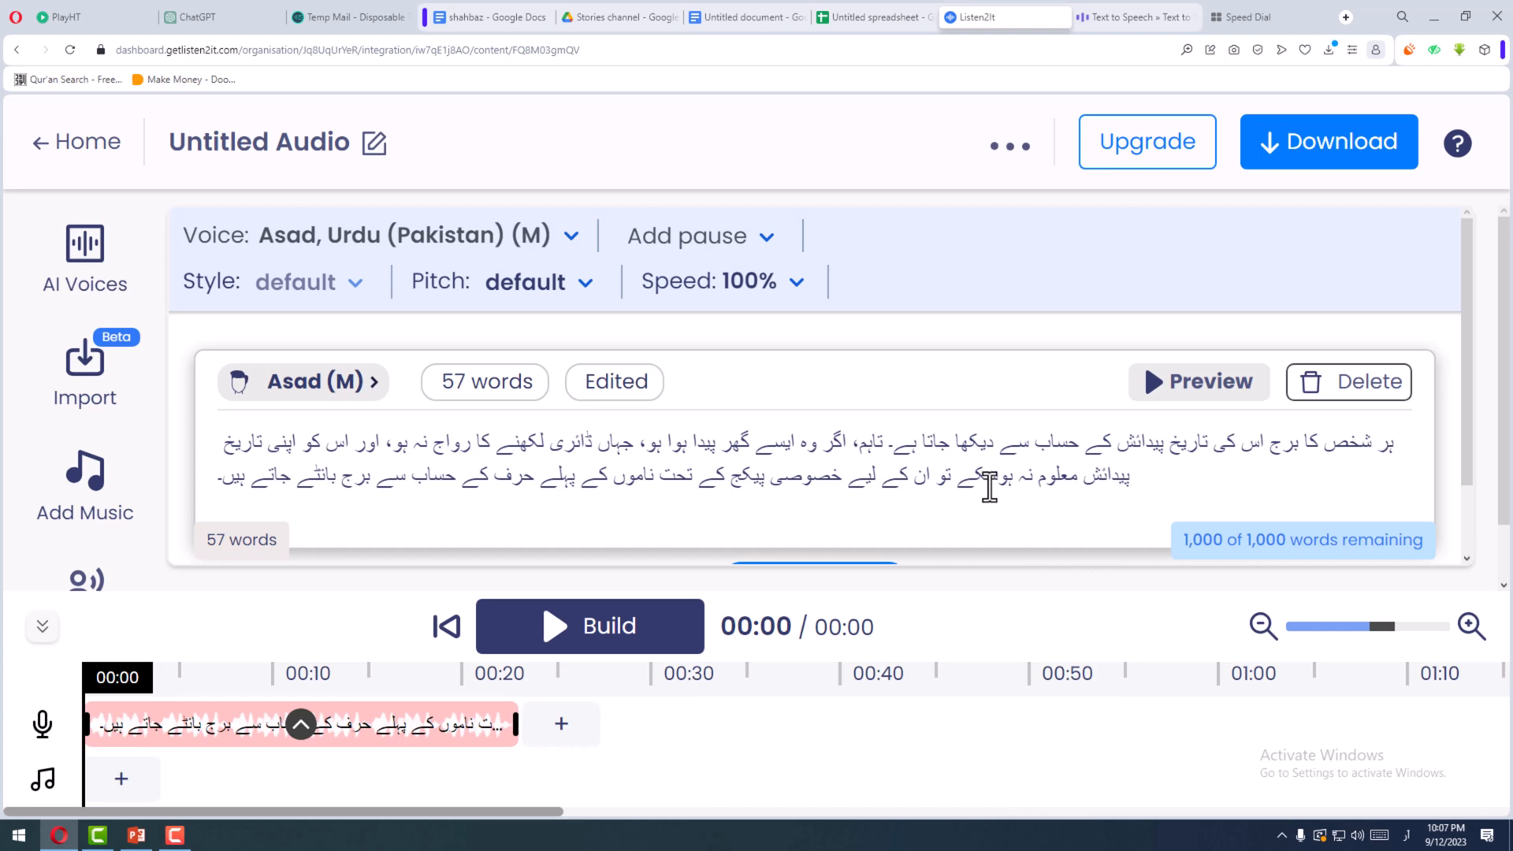
- Copy the phrase "پیدائش معلوم نہ ہوسکے" and paste it into a new audio block below the paragraph
{"action": "left_click_drag", "start_coordinate": [997, 482], "coordinate": [964, 493]}
{"action": "left_click_drag", "start_coordinate": [1130, 477], "coordinate": [964, 482]}
{"action": "right_click", "coordinate": [983, 484]}
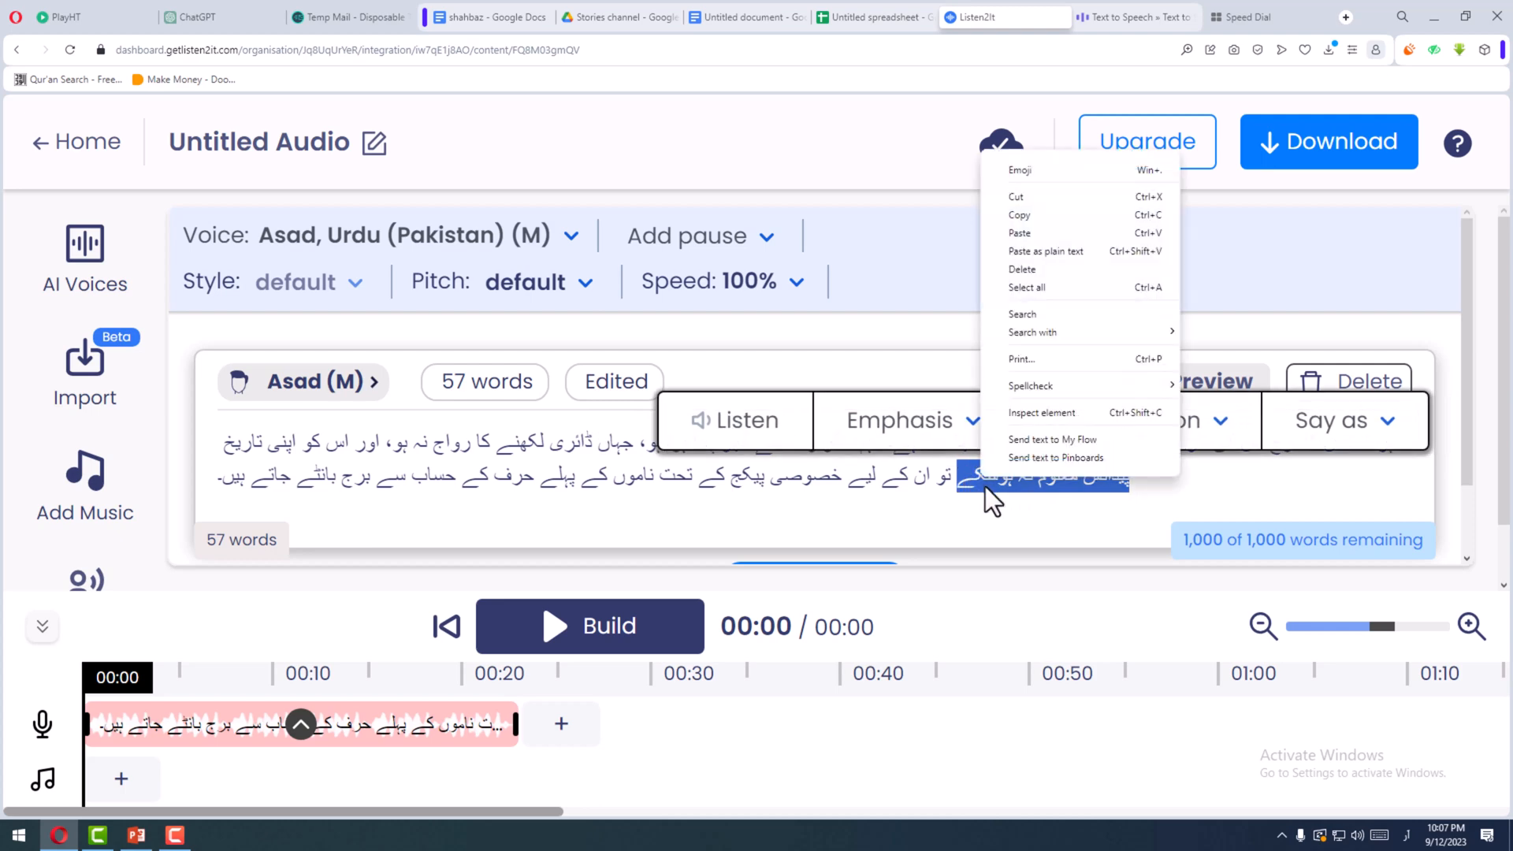
{"action": "left_click", "coordinate": [1019, 214]}
{"action": "scroll", "coordinate": [819, 556], "scroll_direction": "down", "scroll_amount": 1}
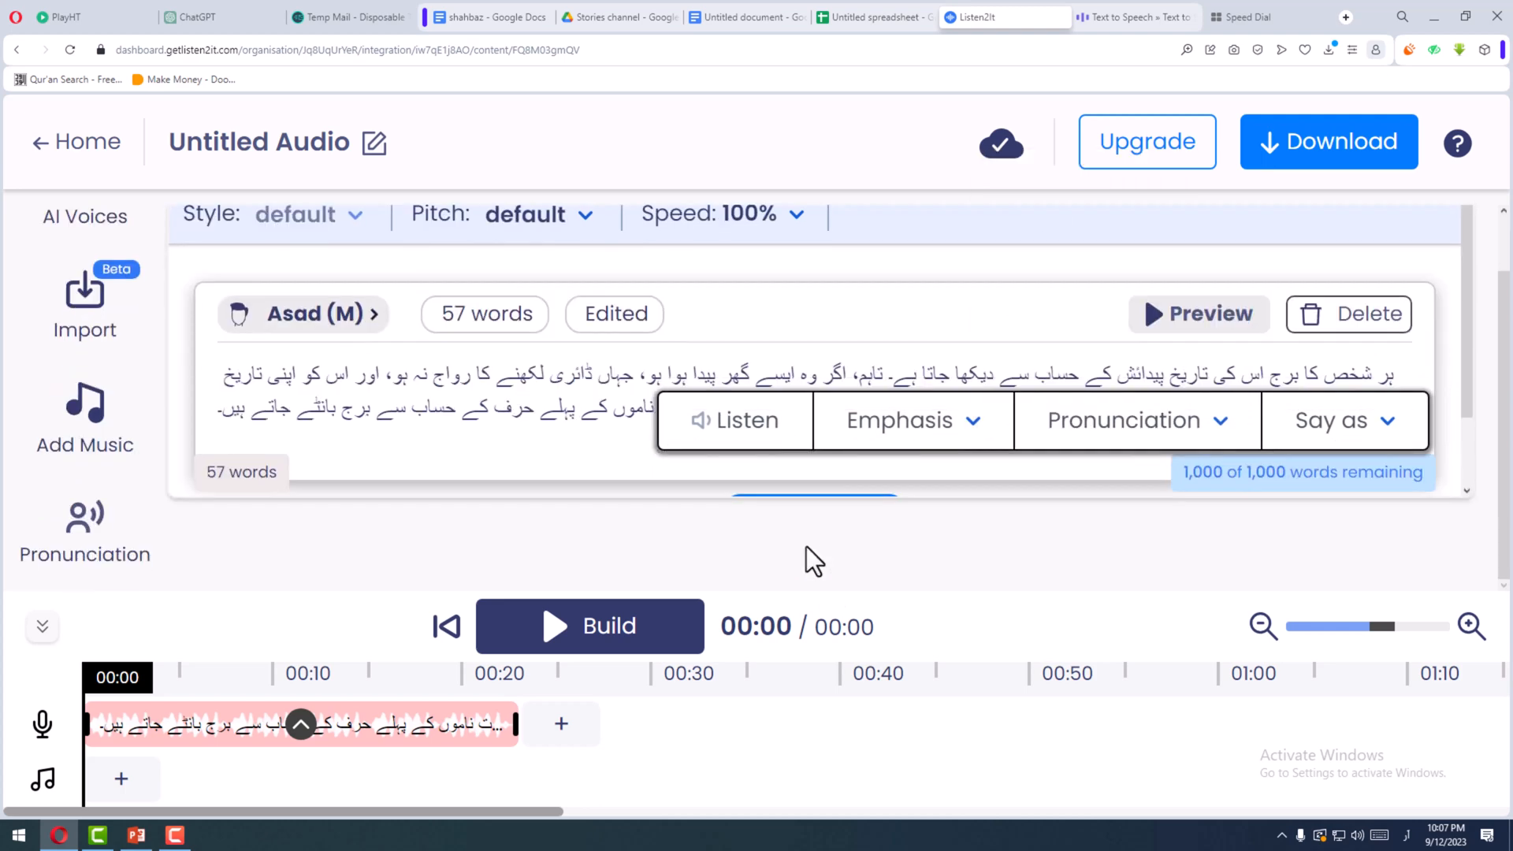
{"action": "key", "text": "ctrl+minus"}
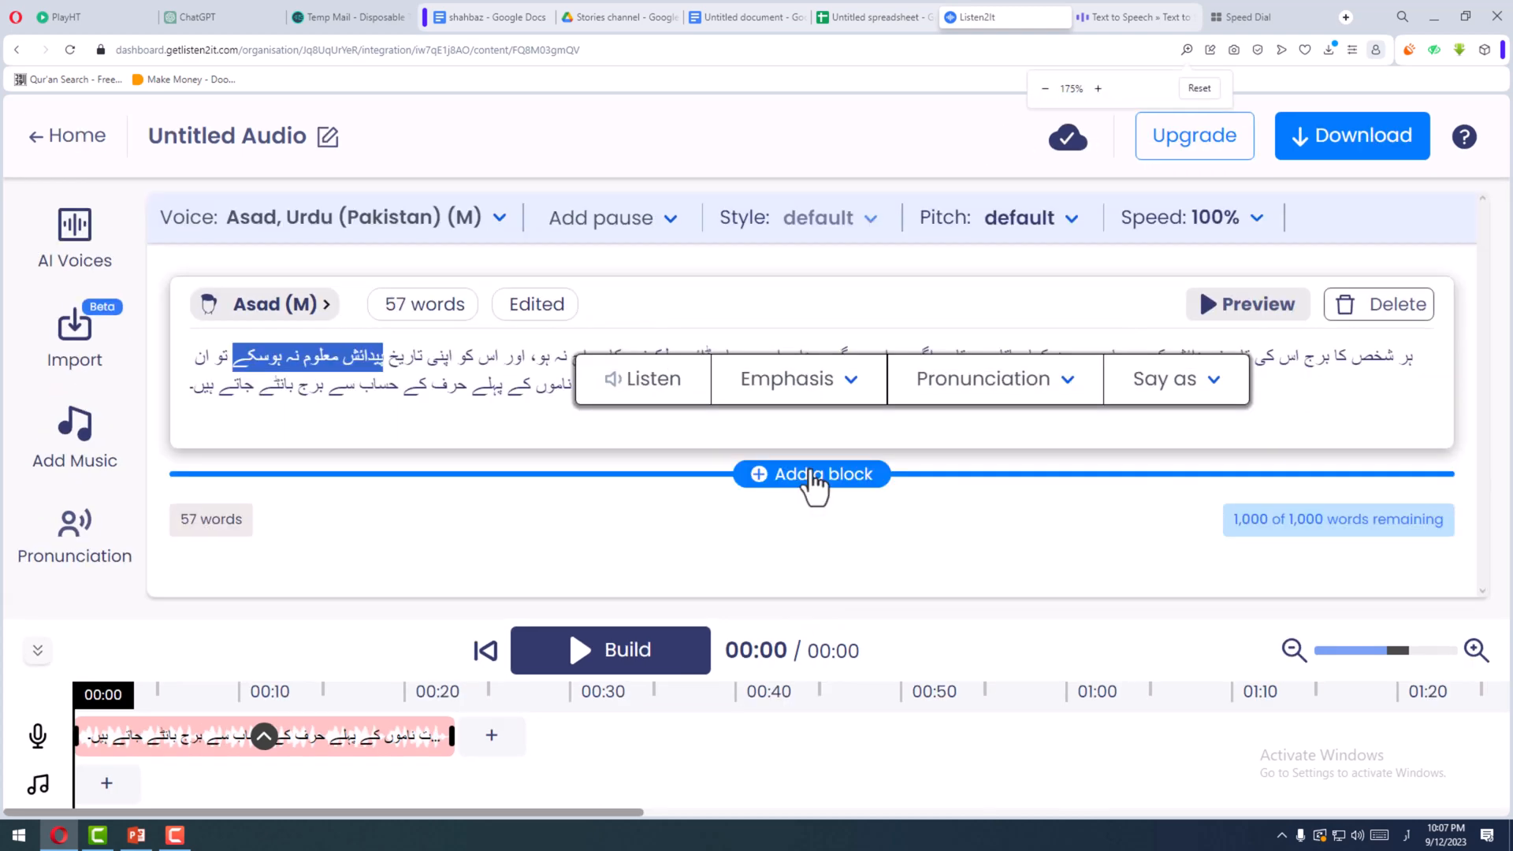
{"action": "left_click", "coordinate": [811, 475]}
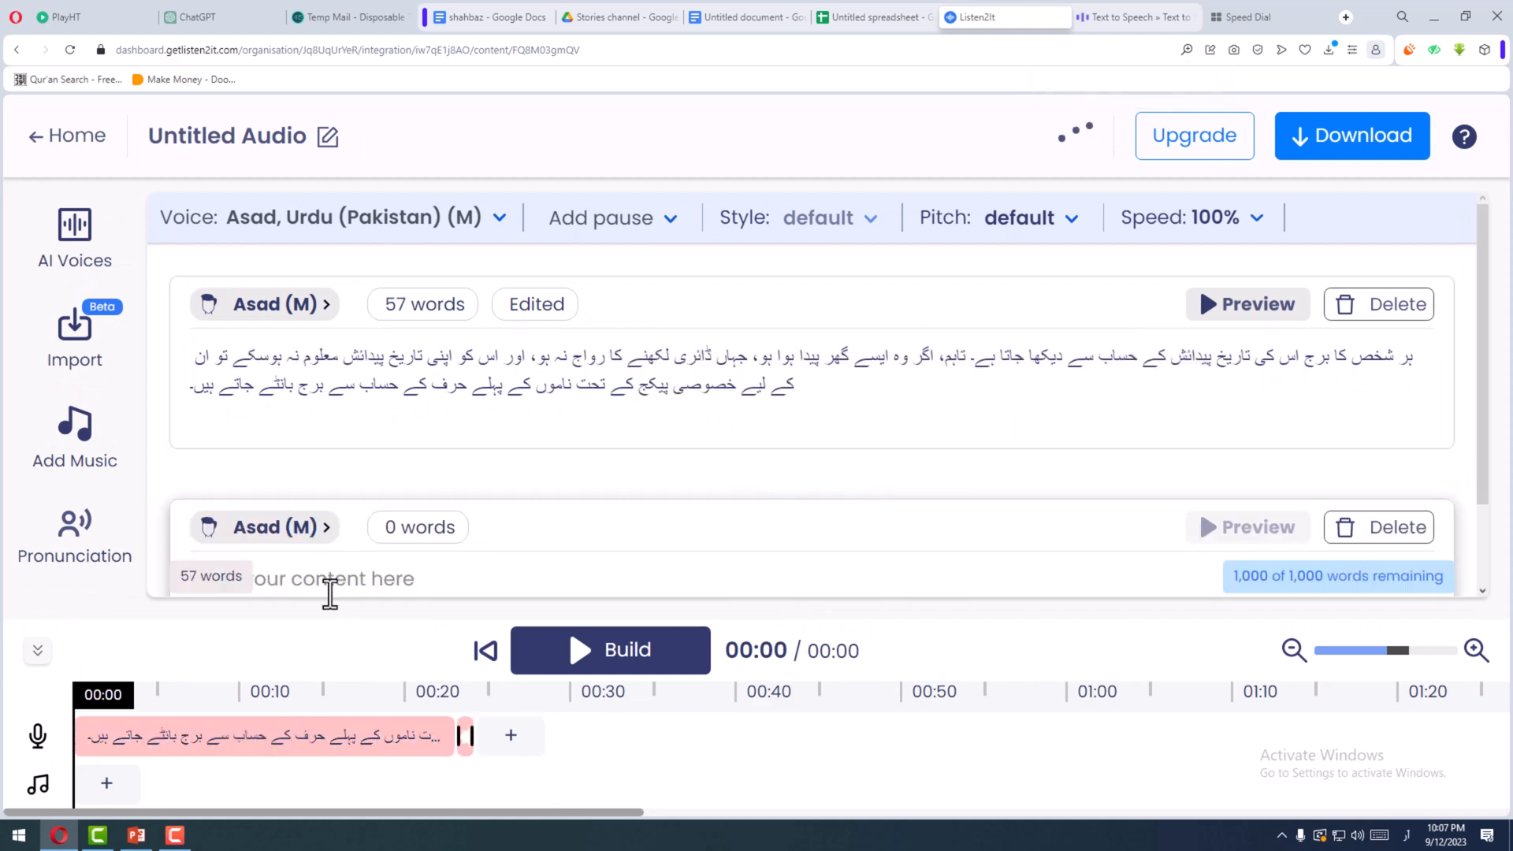
{"action": "left_click", "coordinate": [321, 586]}
{"action": "key", "text": "ctrl+v"}
{"action": "scroll", "coordinate": [326, 599], "scroll_direction": "down", "scroll_amount": 1}
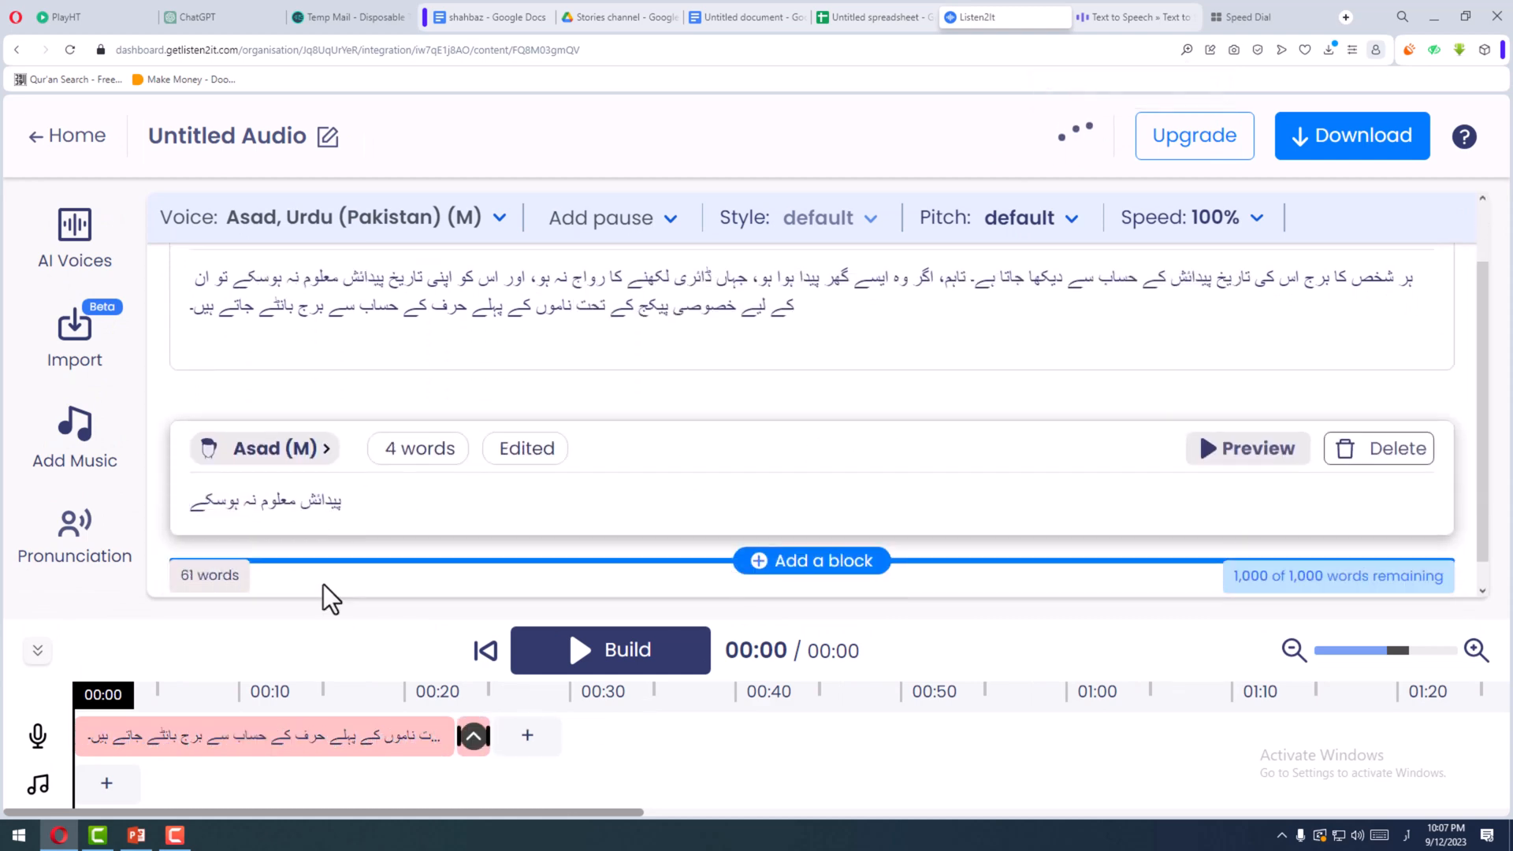
- Generate the new block's audio and play its clip from the timeline
{"action": "left_click", "coordinate": [1213, 455]}
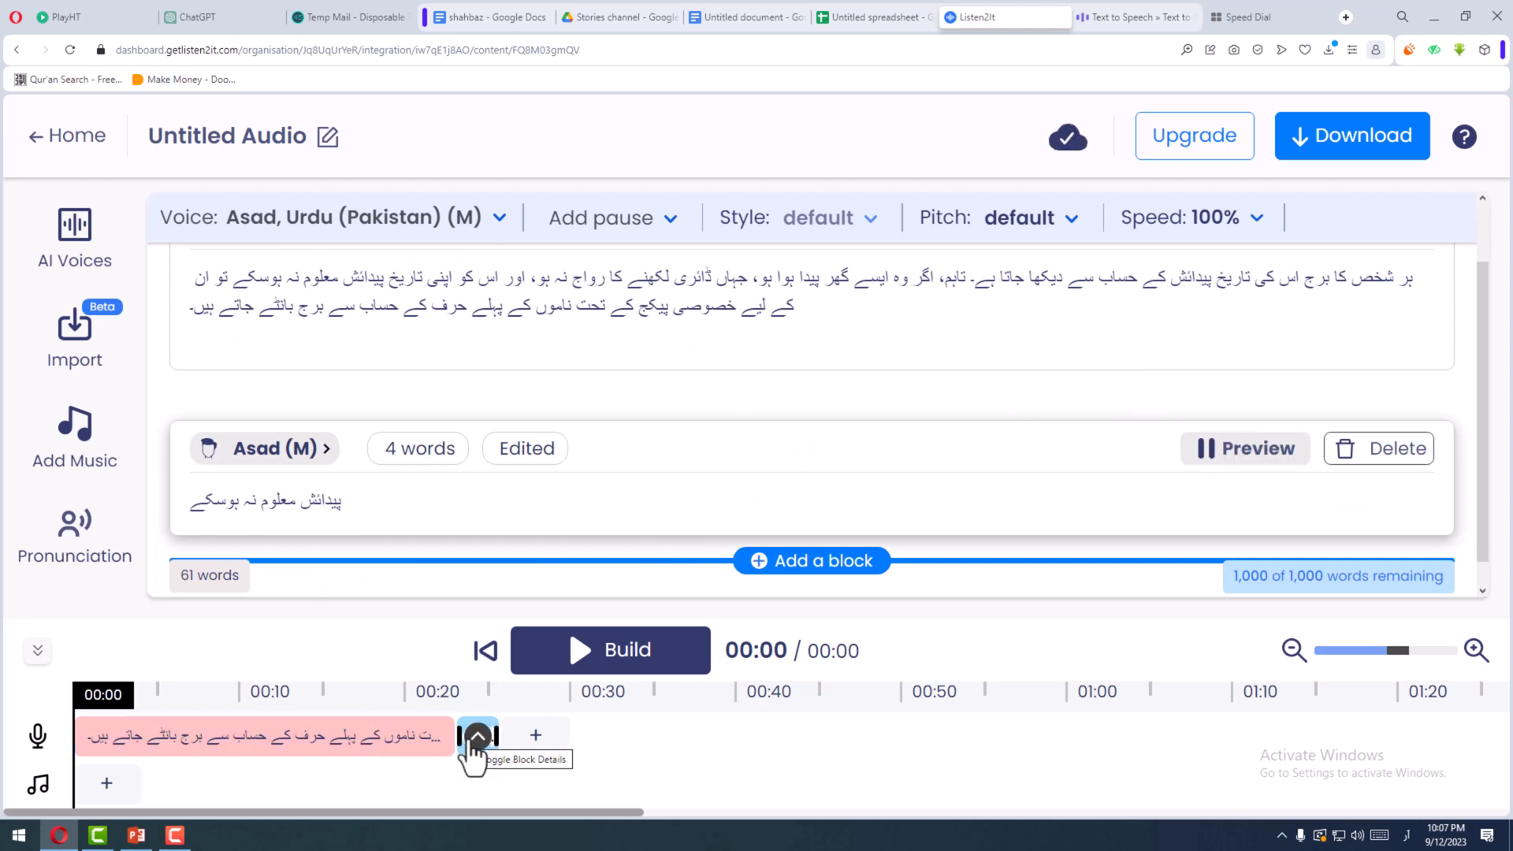
{"action": "left_click", "coordinate": [475, 739]}
{"action": "left_click", "coordinate": [516, 449]}
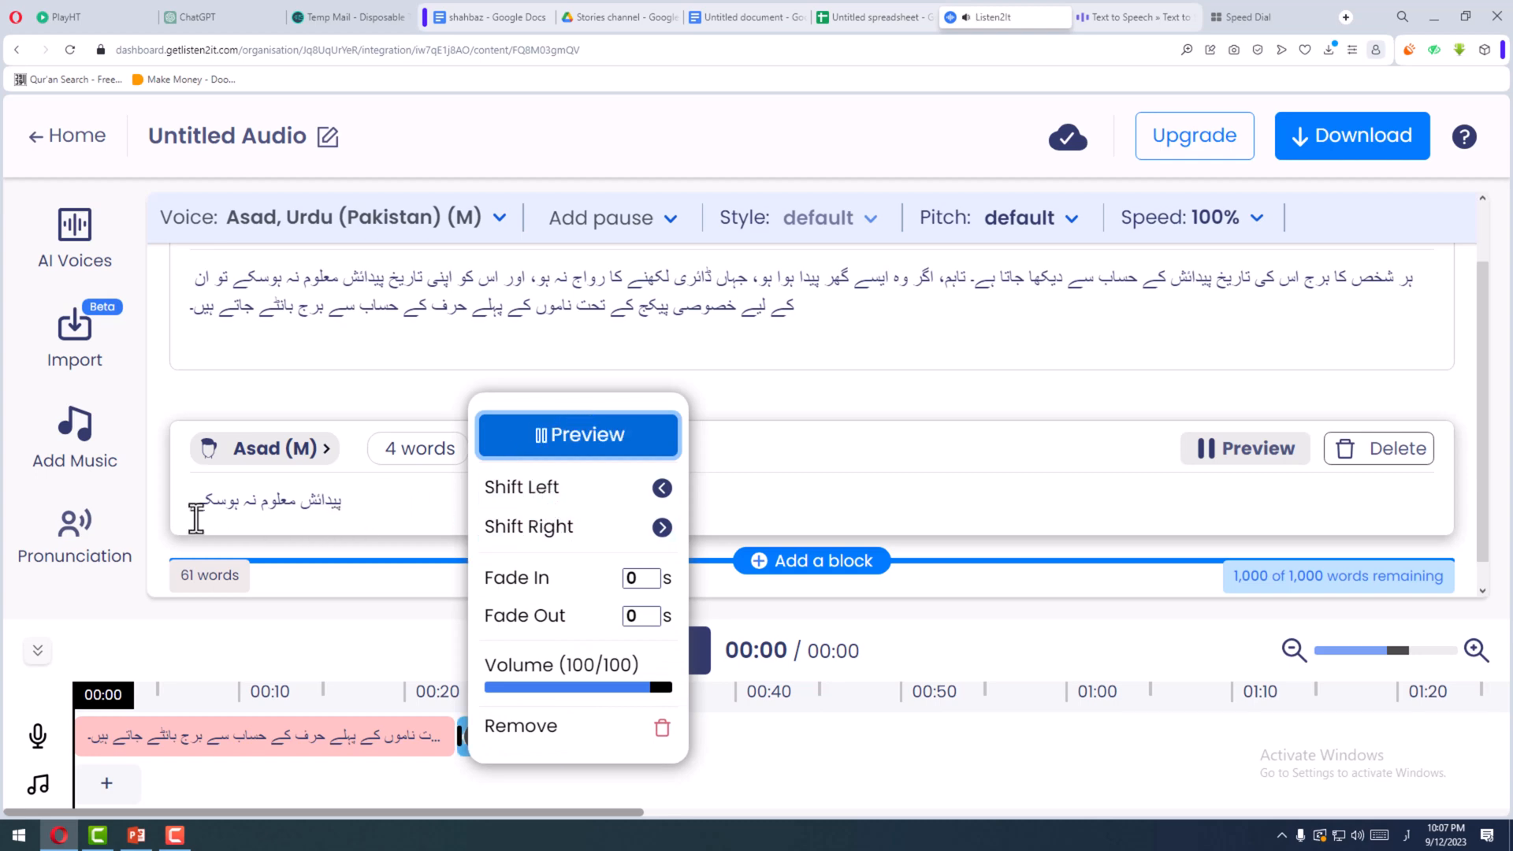
- Split "ہوسکے" back into "ہو سکے" in the test block, then regenerate and play its clip
{"action": "left_click", "coordinate": [227, 508]}
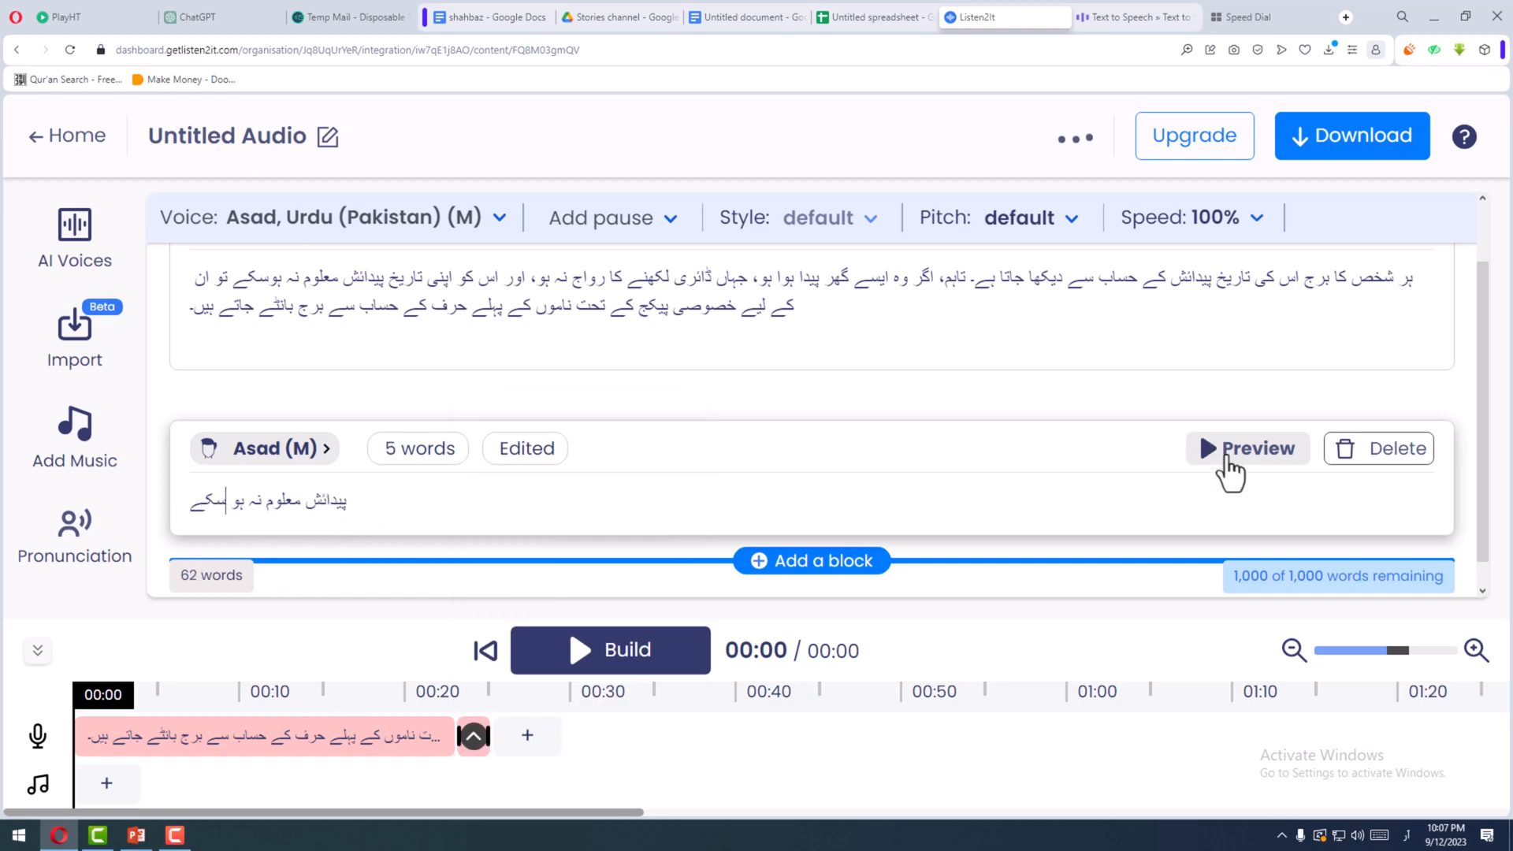
{"action": "left_click", "coordinate": [1226, 459]}
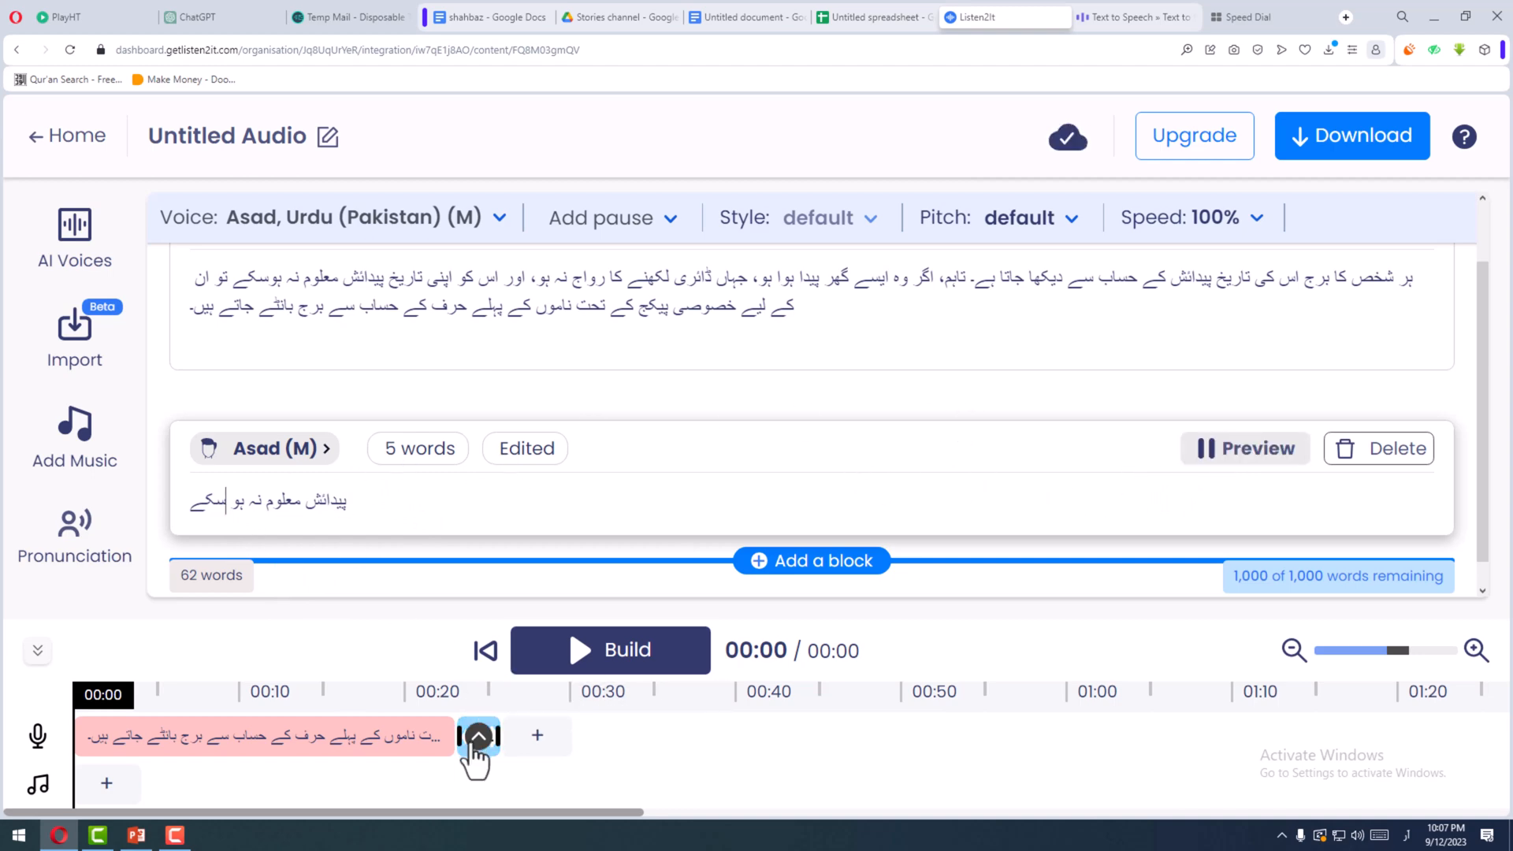
{"action": "left_click", "coordinate": [476, 742]}
{"action": "left_click", "coordinate": [543, 456]}
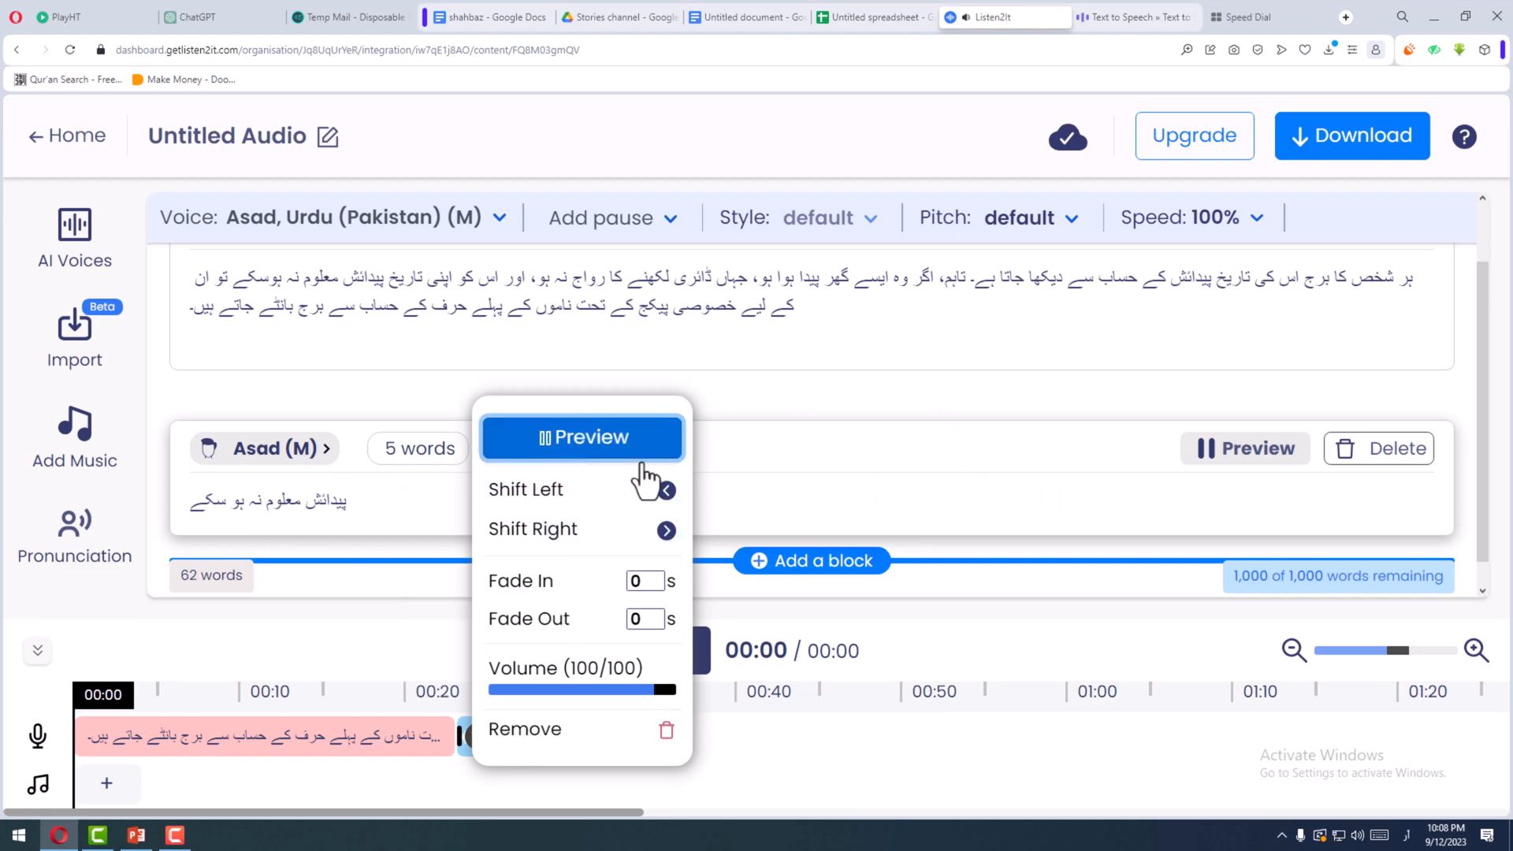
{"action": "left_click", "coordinate": [272, 498]}
- Replace the test block's phrase with the word "تاہم" copied from the paragraph block
{"action": "scroll", "coordinate": [646, 486], "scroll_direction": "up", "scroll_amount": 1}
{"action": "left_click", "coordinate": [1089, 389]}
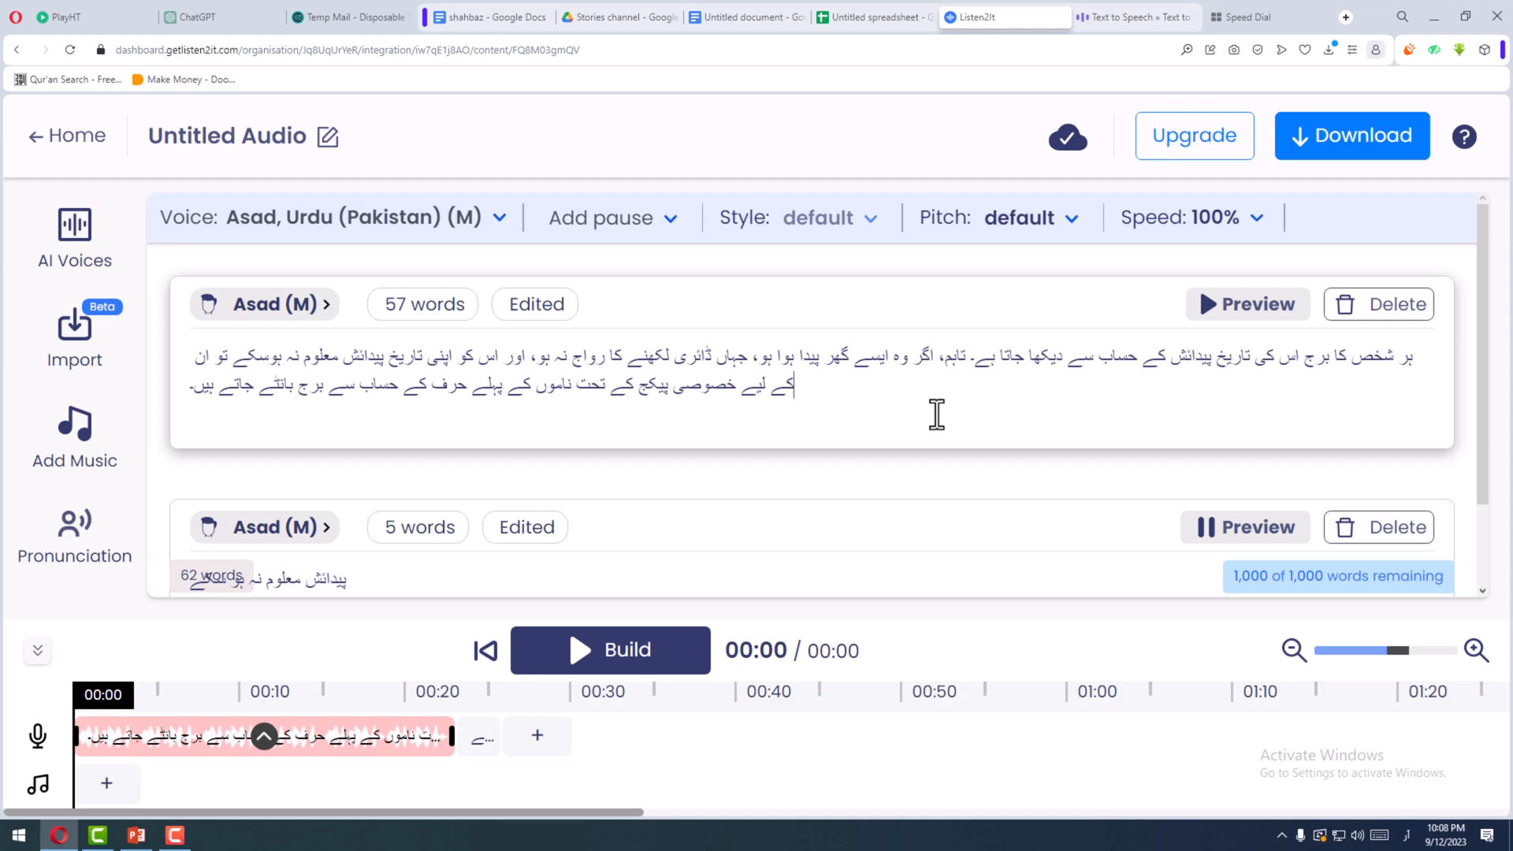
{"action": "key", "text": "ctrl+plus"}
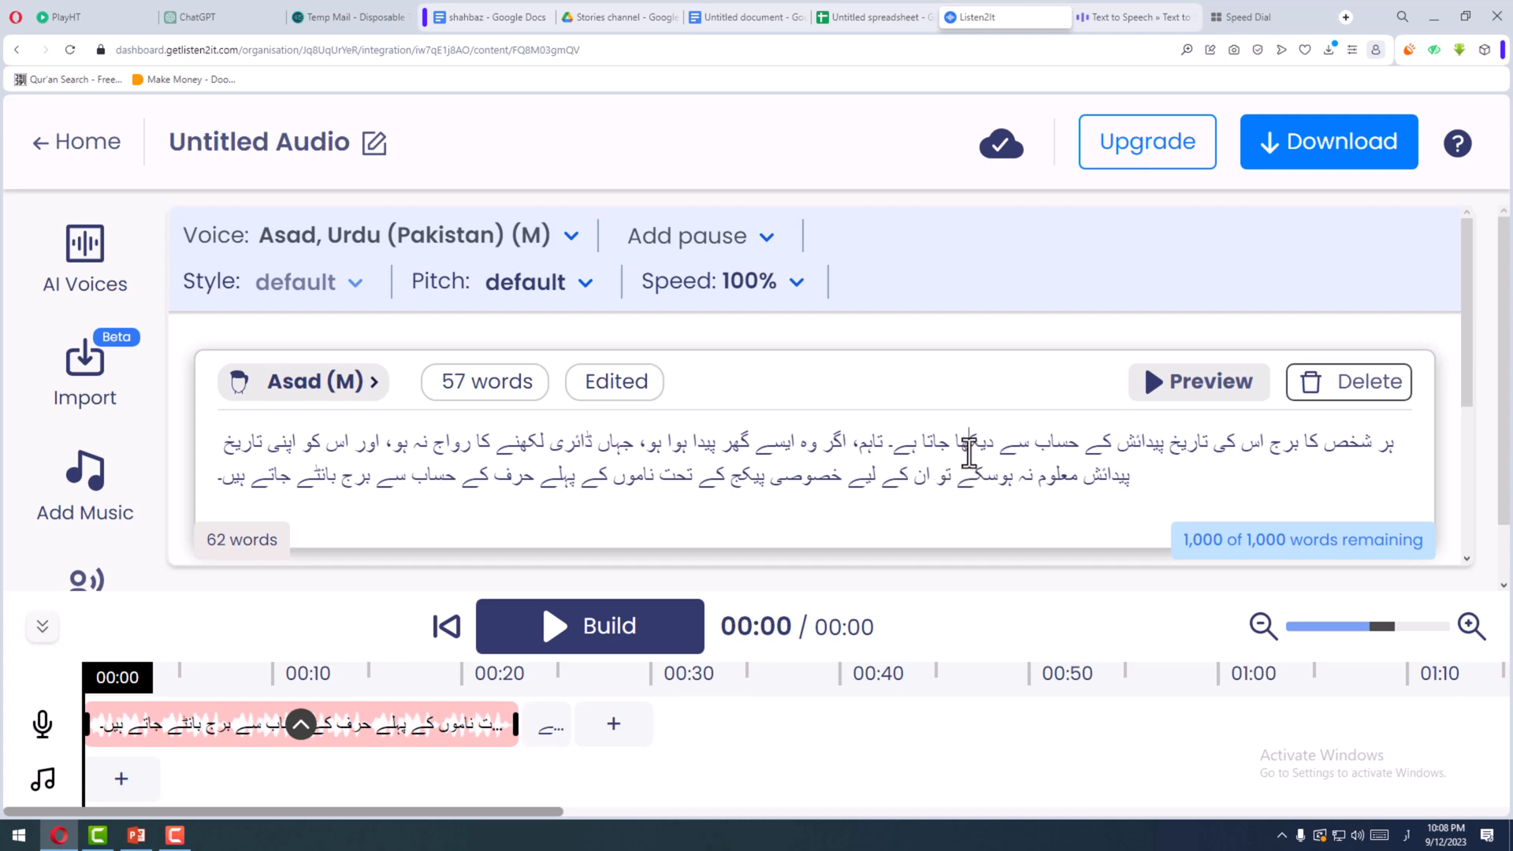
{"action": "left_click_drag", "start_coordinate": [969, 453], "coordinate": [961, 456]}
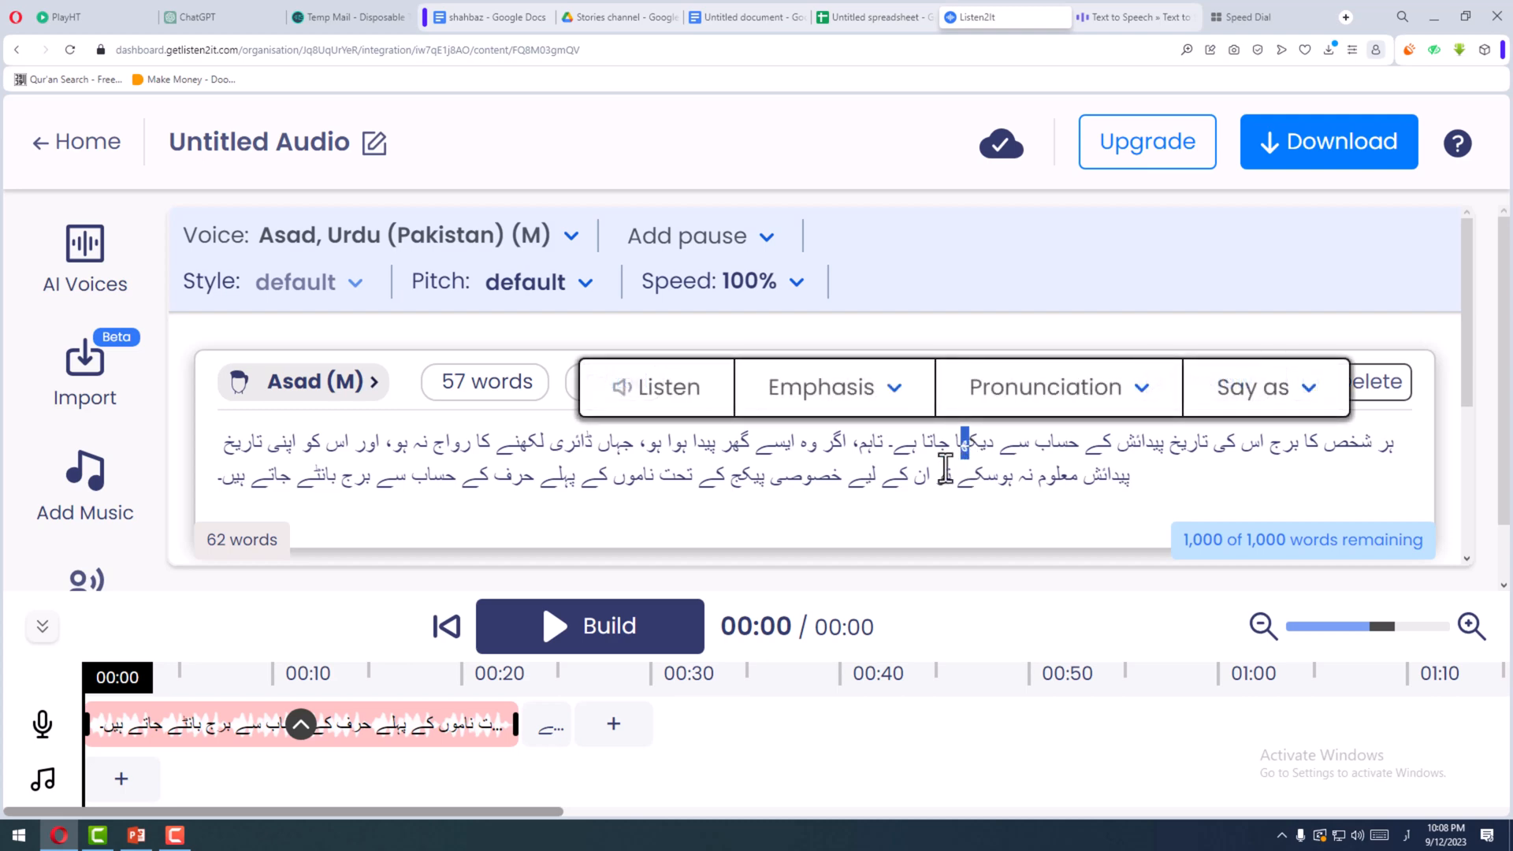
{"action": "left_click", "coordinate": [930, 446]}
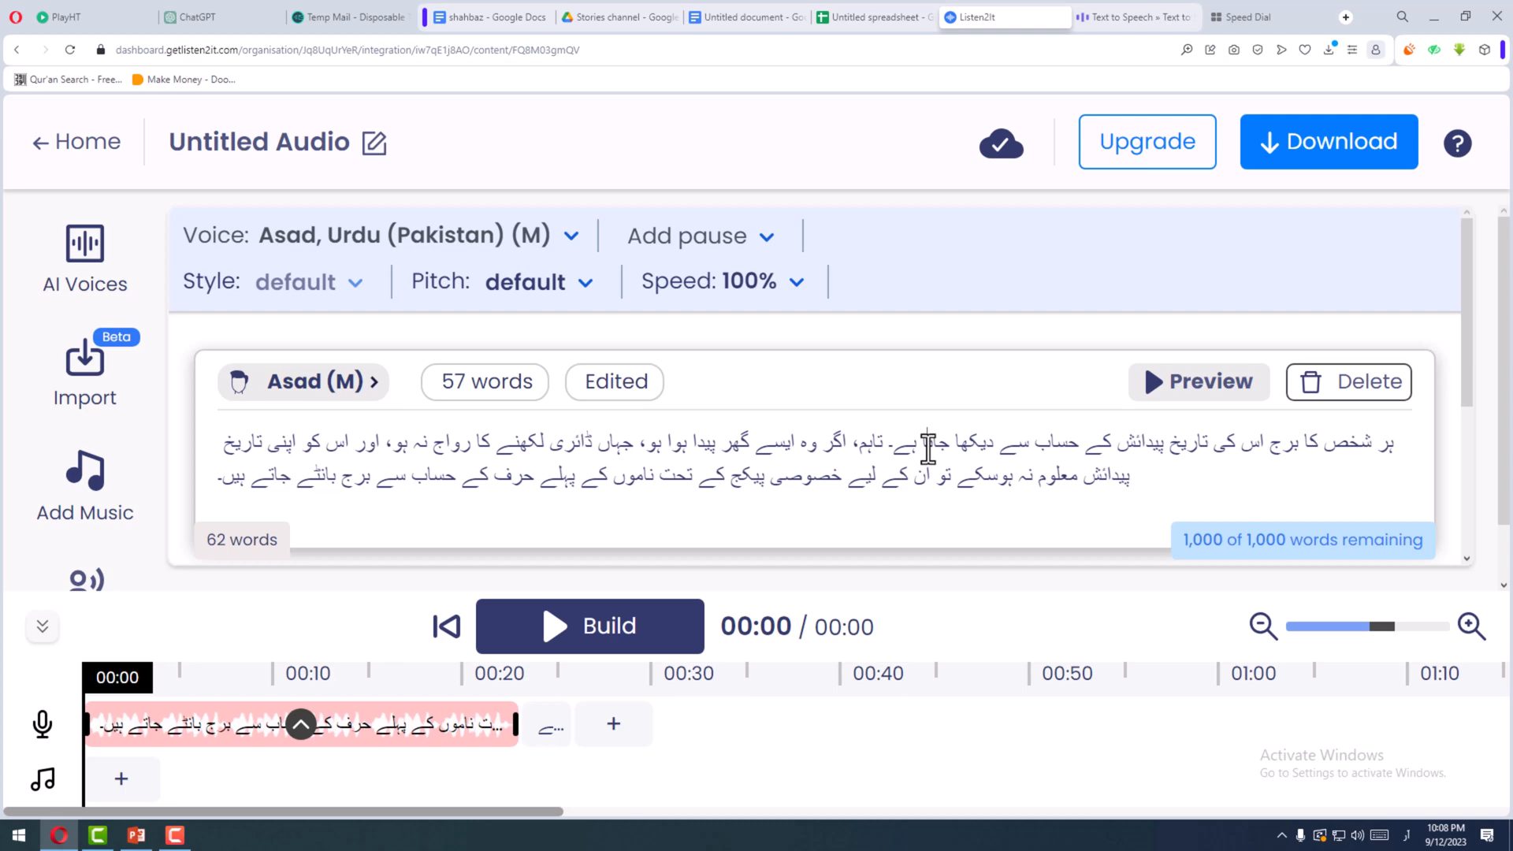
{"action": "double_click", "coordinate": [863, 449]}
{"action": "key", "text": "ctrl+c"}
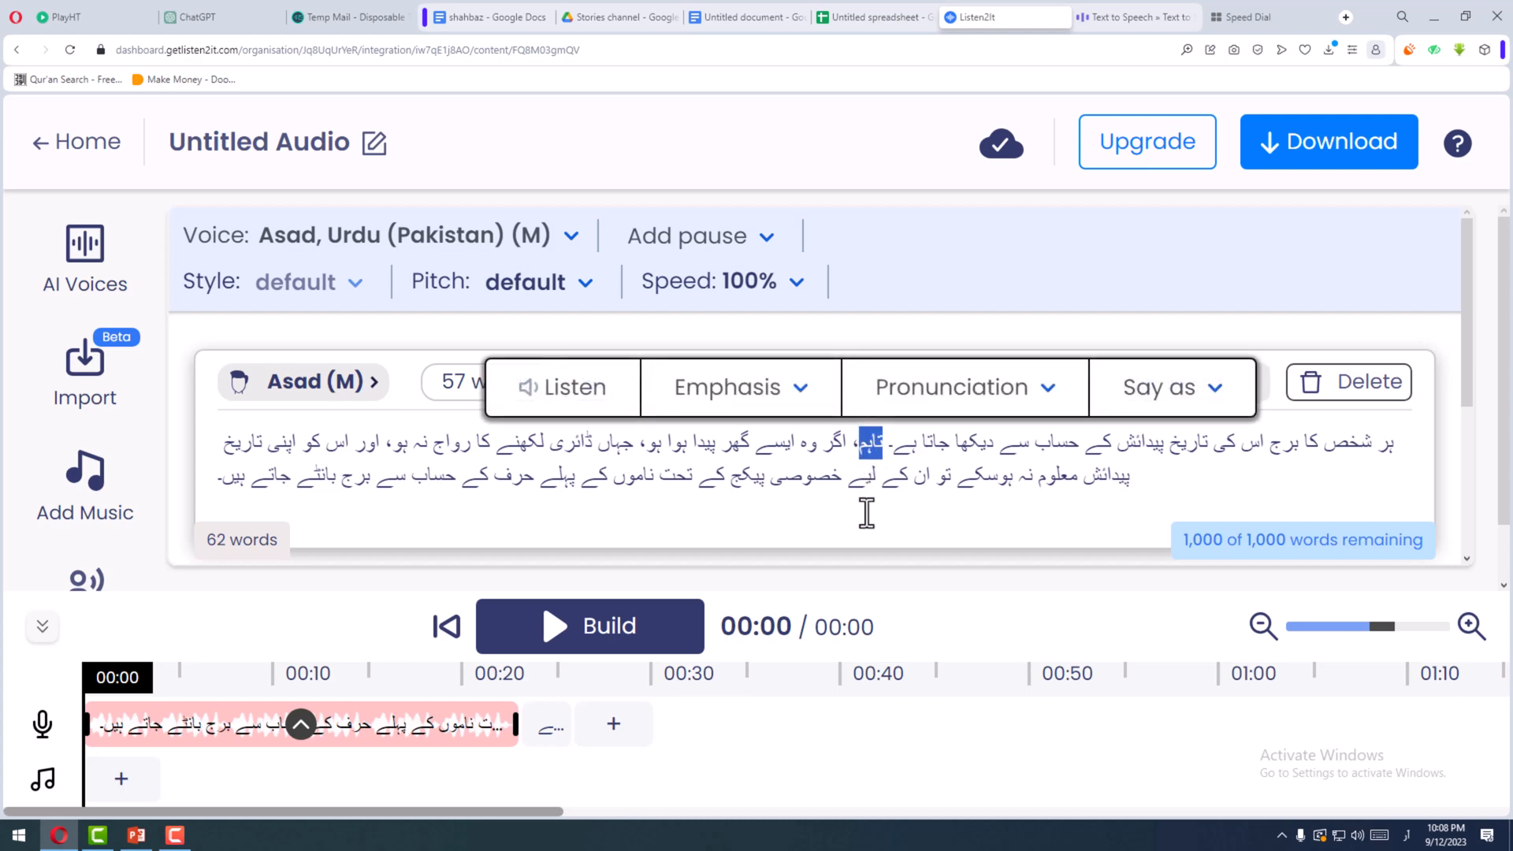
{"action": "scroll", "coordinate": [788, 528], "scroll_direction": "down", "scroll_amount": 3}
{"action": "left_click_drag", "start_coordinate": [442, 475], "coordinate": [196, 486]}
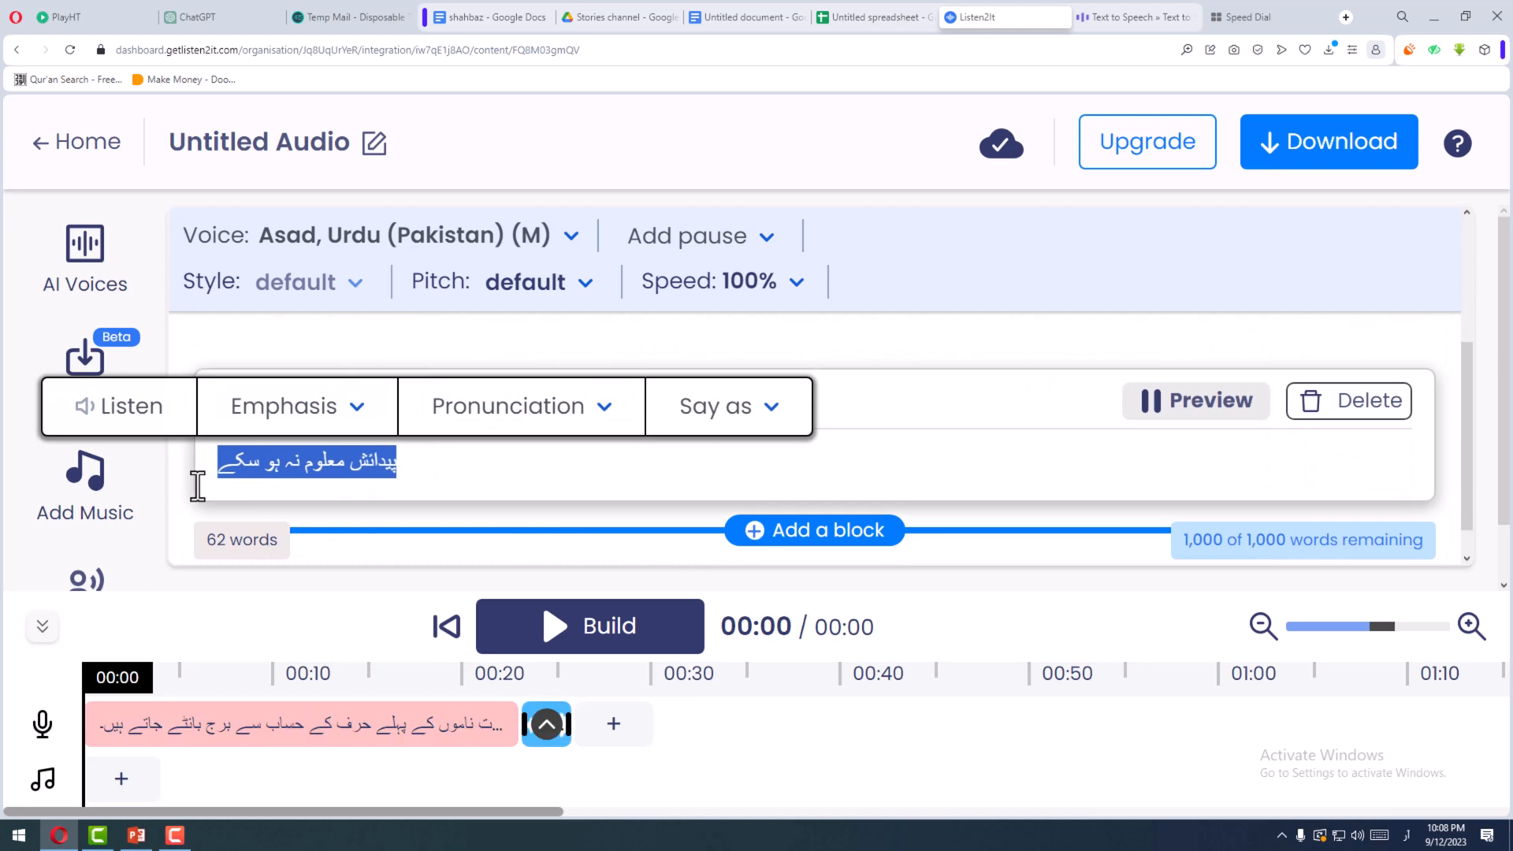
{"action": "key", "text": "ctrl+v"}
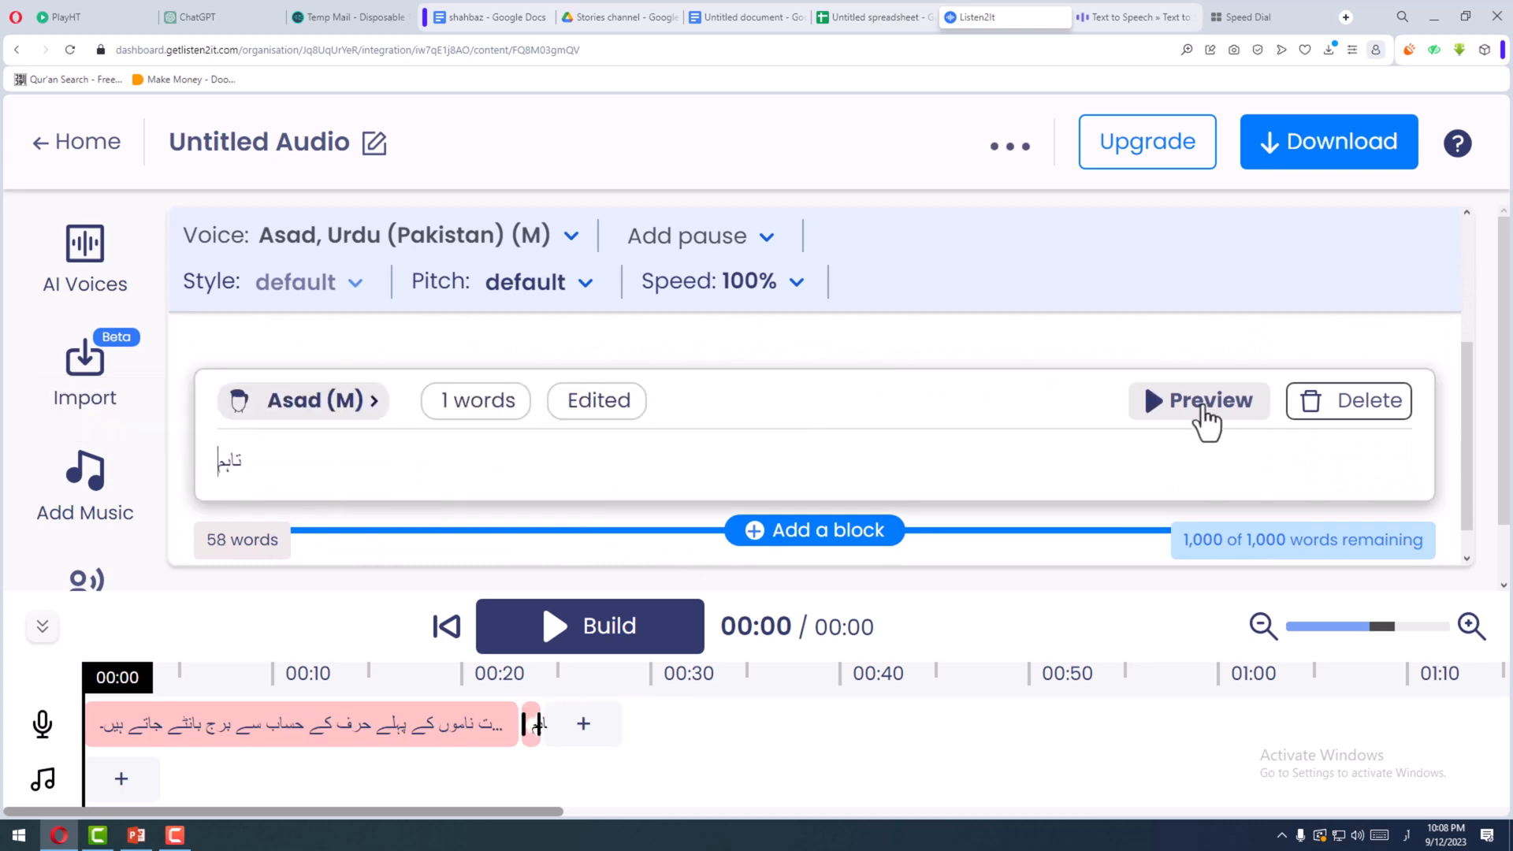
- Generate the audio for "تاہم" and play its clip from the timeline
{"action": "left_click", "coordinate": [1203, 408]}
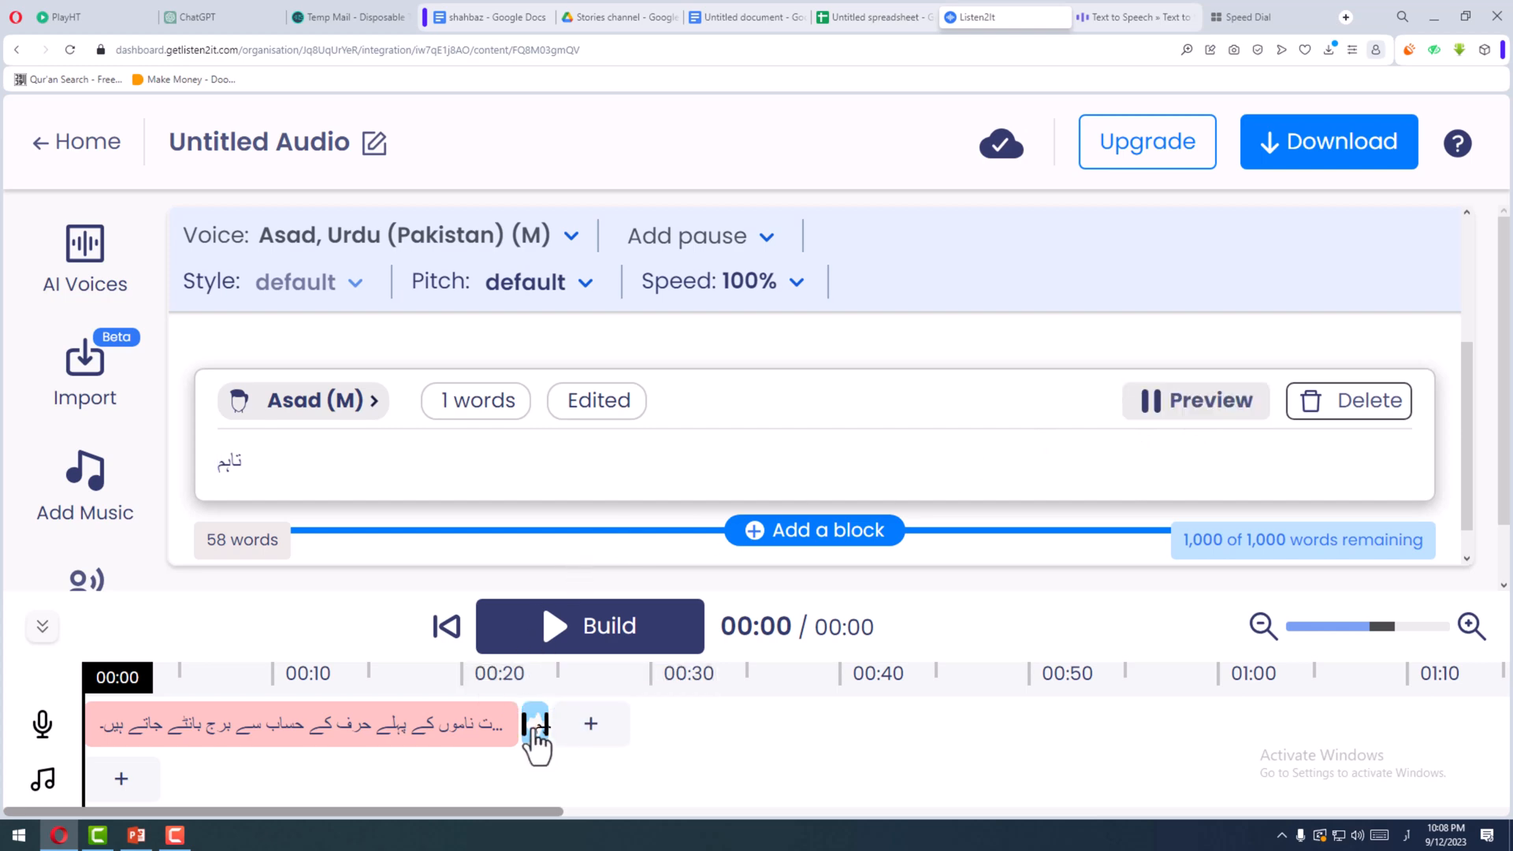
{"action": "left_click", "coordinate": [536, 736]}
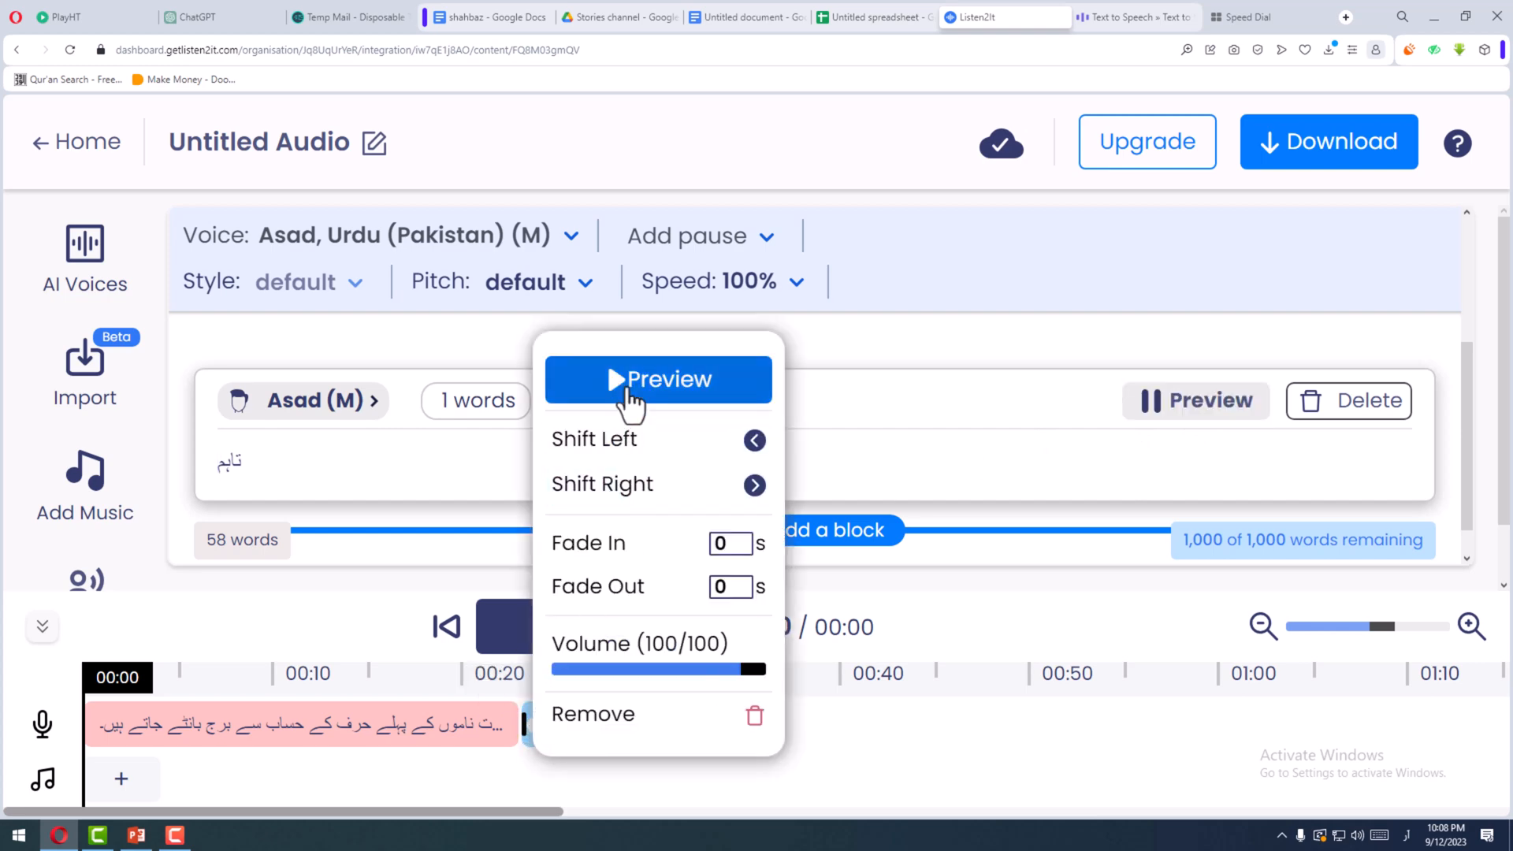
{"action": "left_click", "coordinate": [628, 394]}
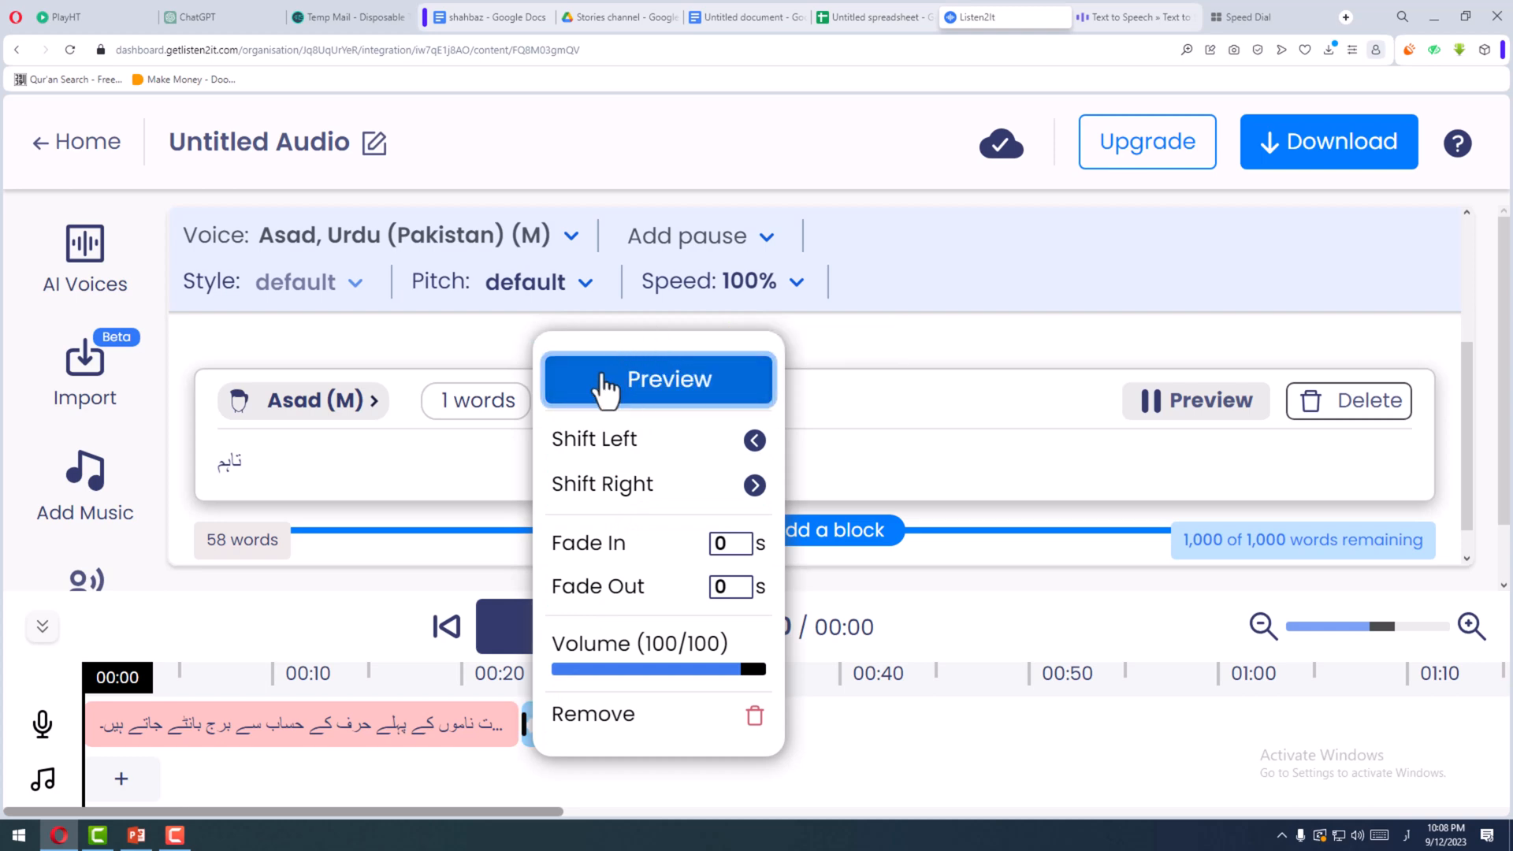
- Add an extra "م" to the end of "تاہم" in the test block, then regenerate and play its clip
{"action": "left_click", "coordinate": [221, 463]}
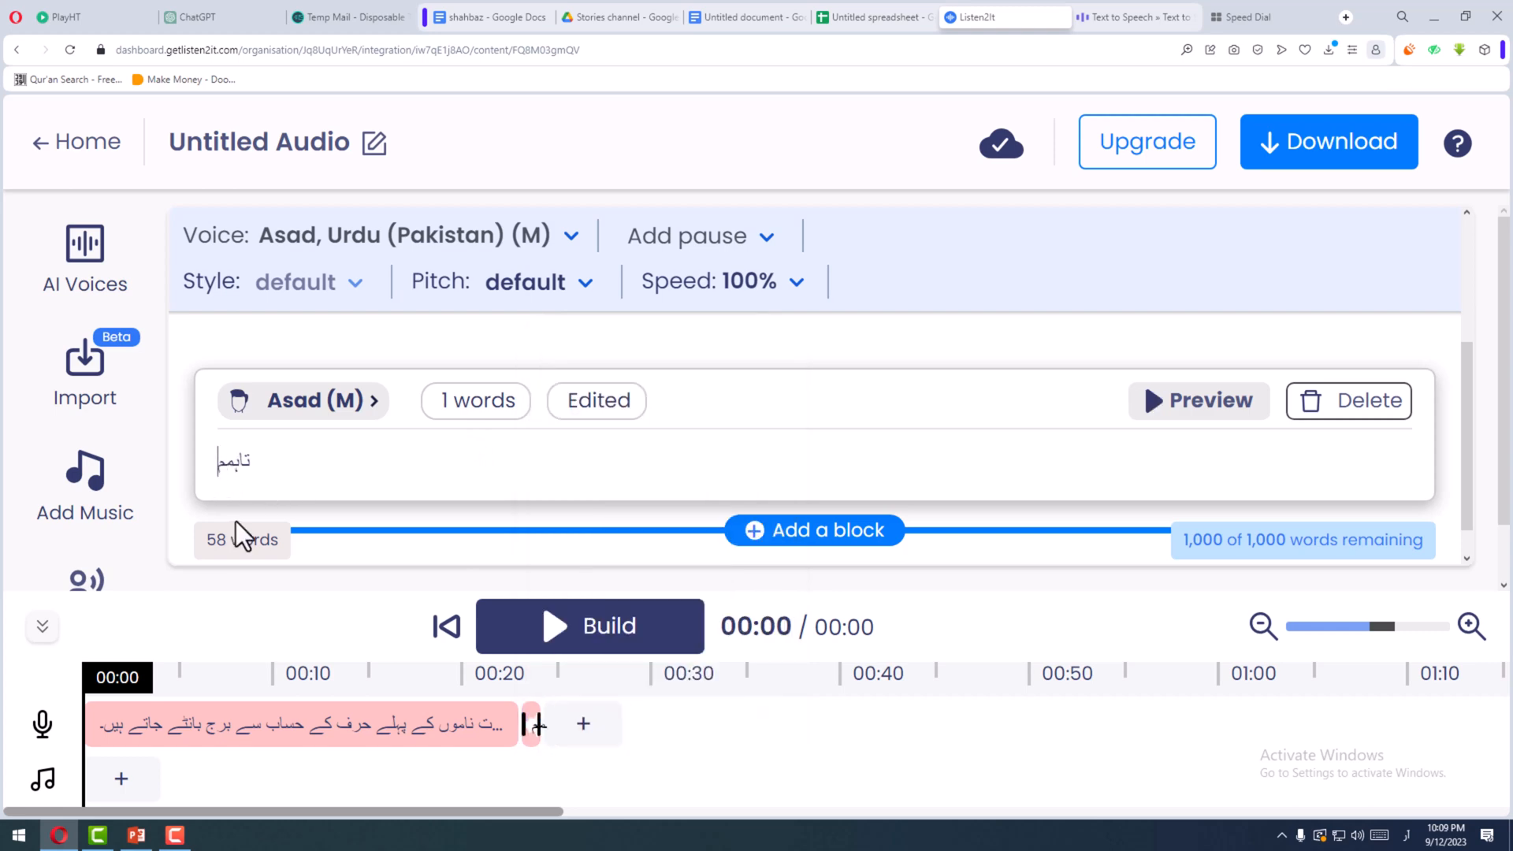
{"action": "type", "text": "م"}
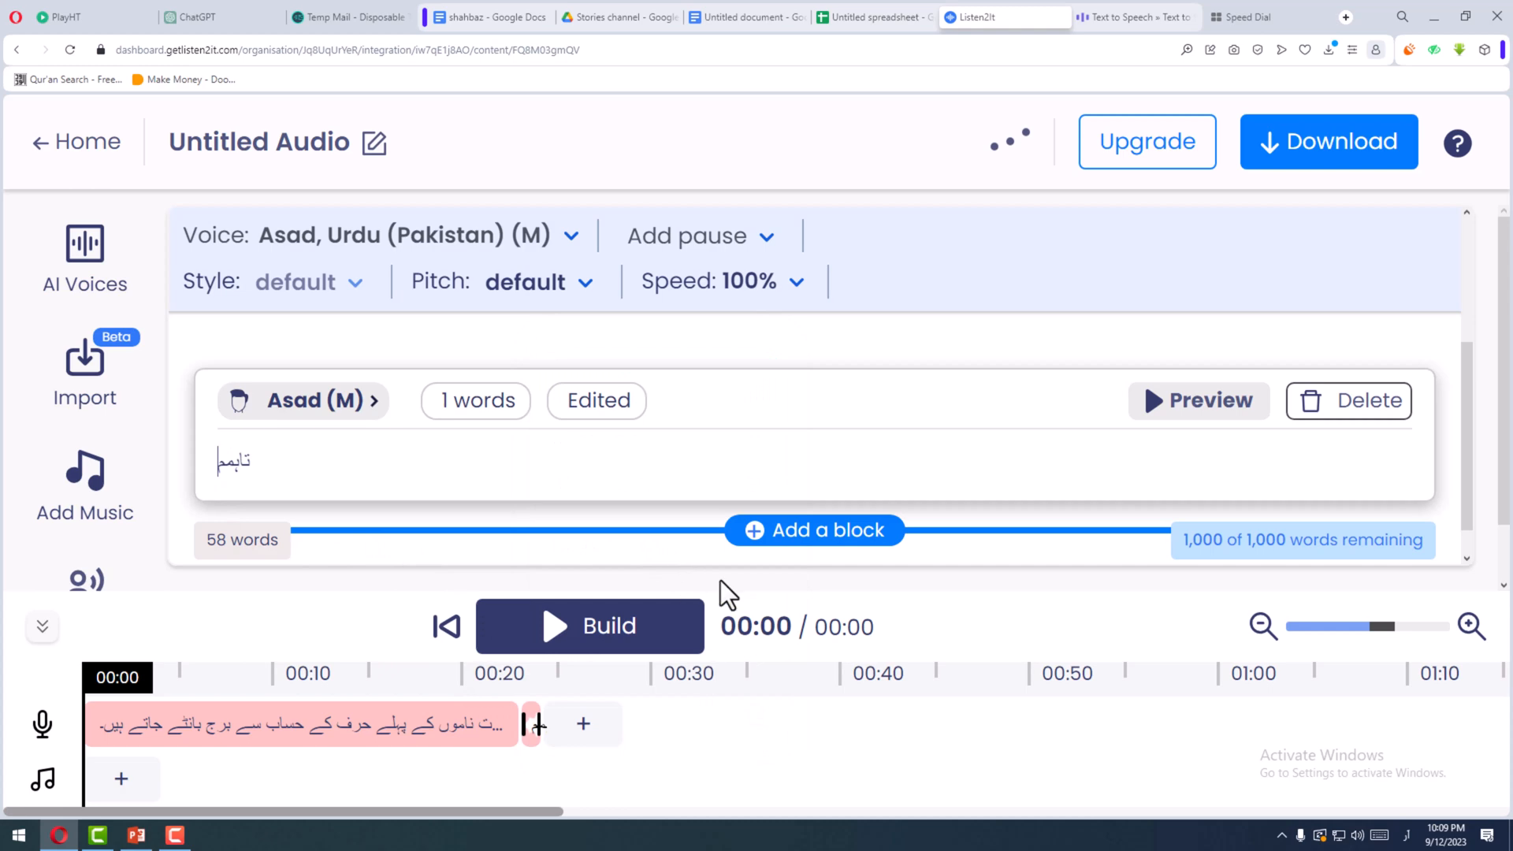
{"action": "left_click", "coordinate": [1169, 428]}
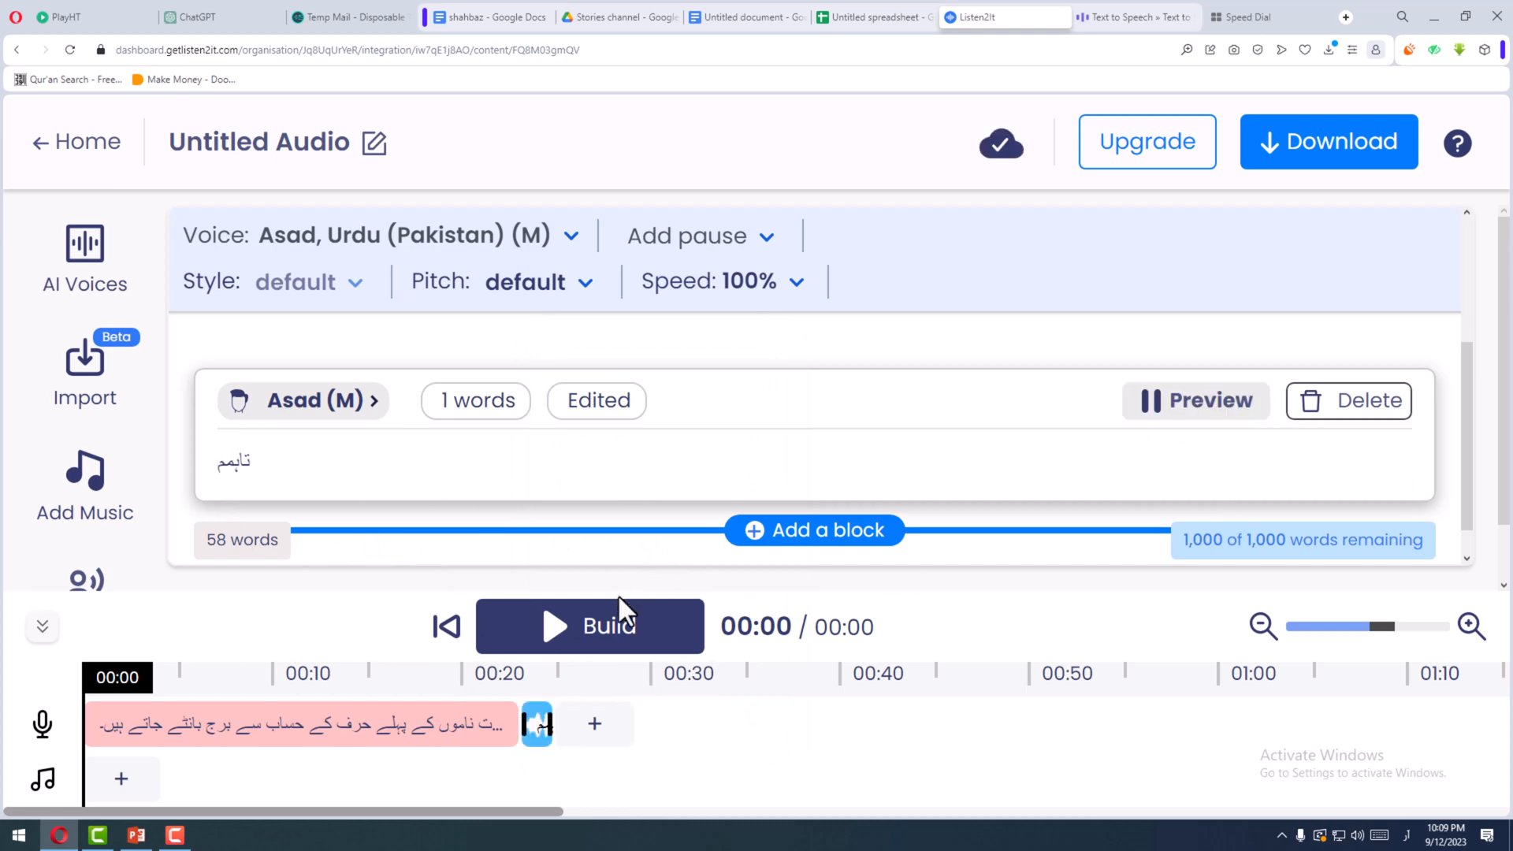
{"action": "left_click", "coordinate": [544, 729]}
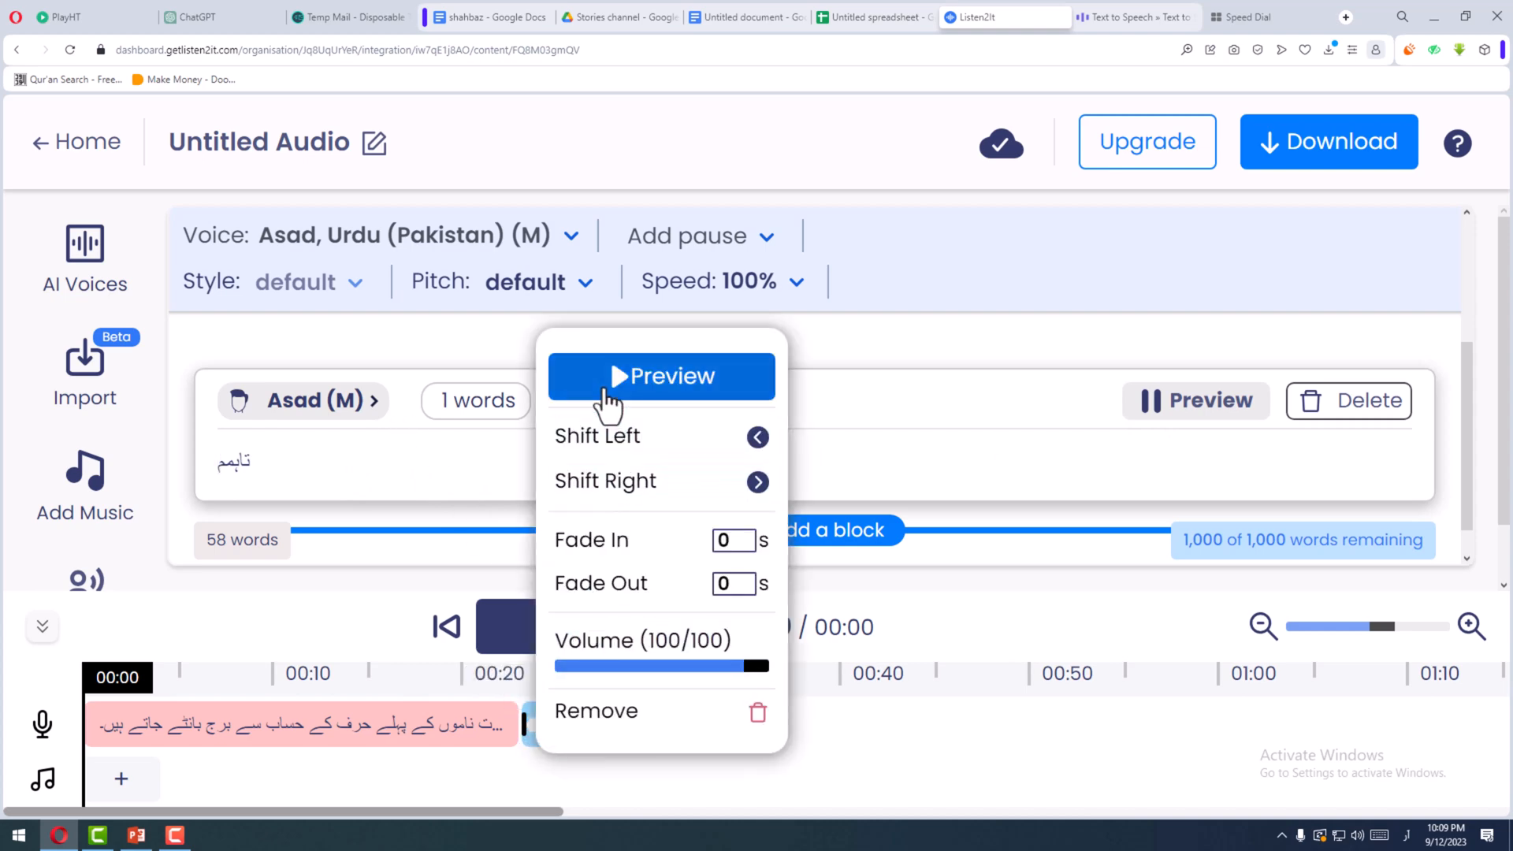
{"action": "left_click", "coordinate": [607, 390]}
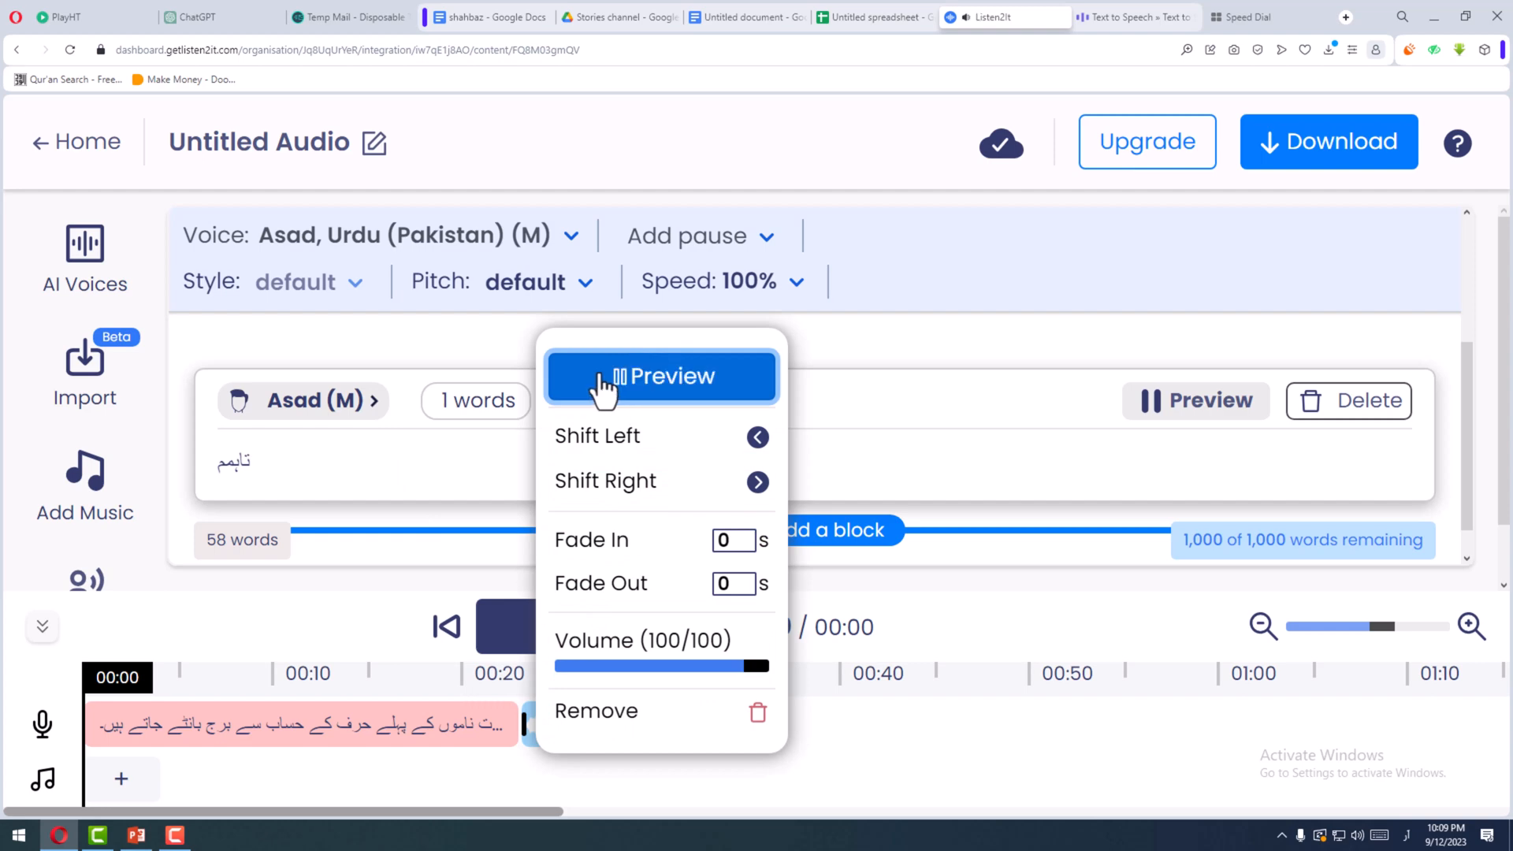
- Clear the test block's word and enter "عور ت" with a space before the last letter
{"action": "left_click_drag", "start_coordinate": [227, 472], "coordinate": [211, 477]}
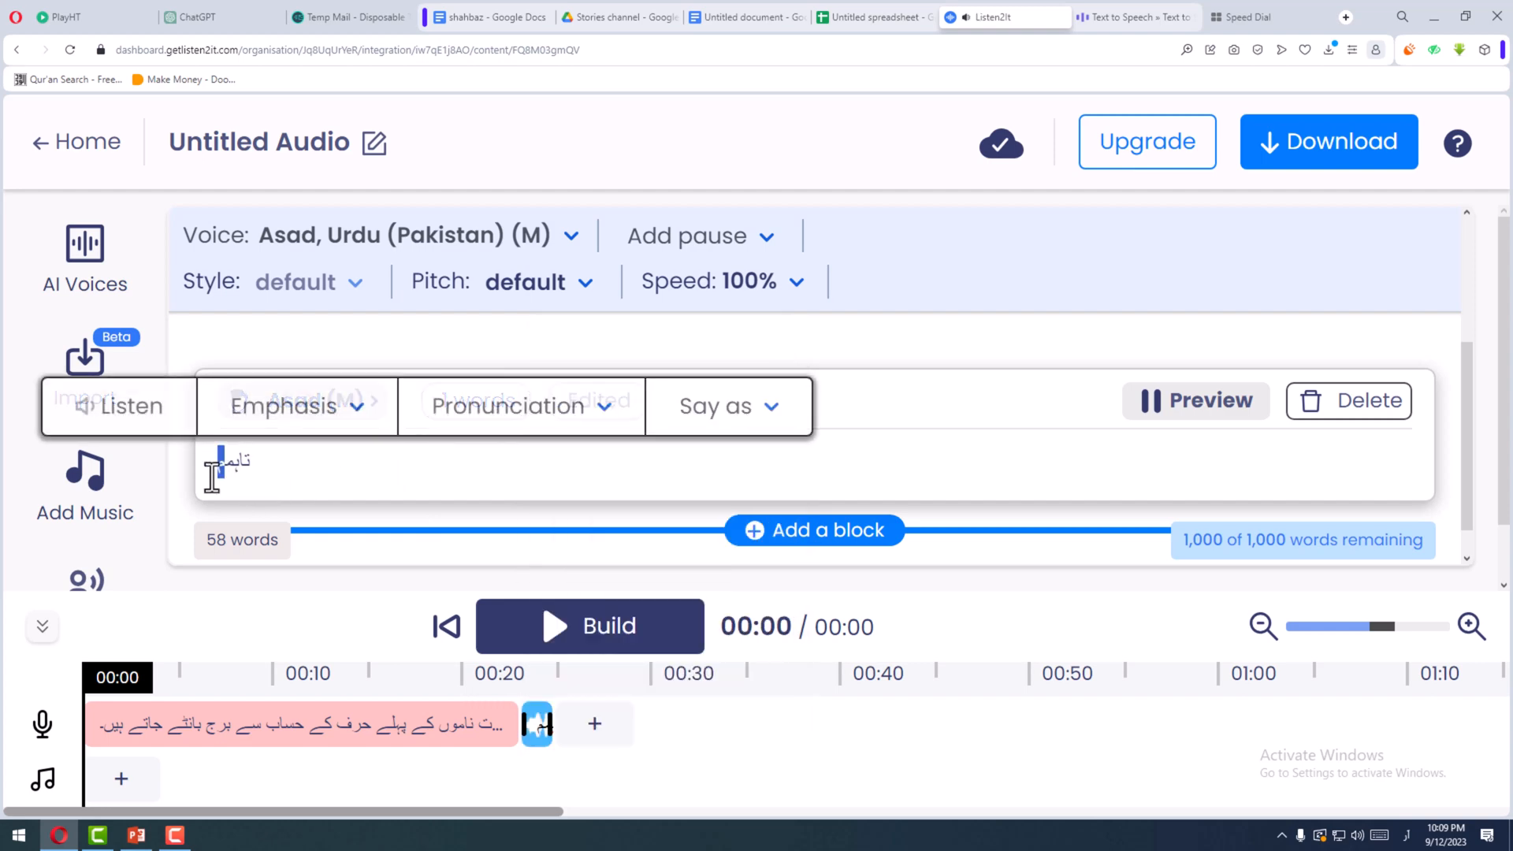
{"action": "key", "text": "BackSpace"}
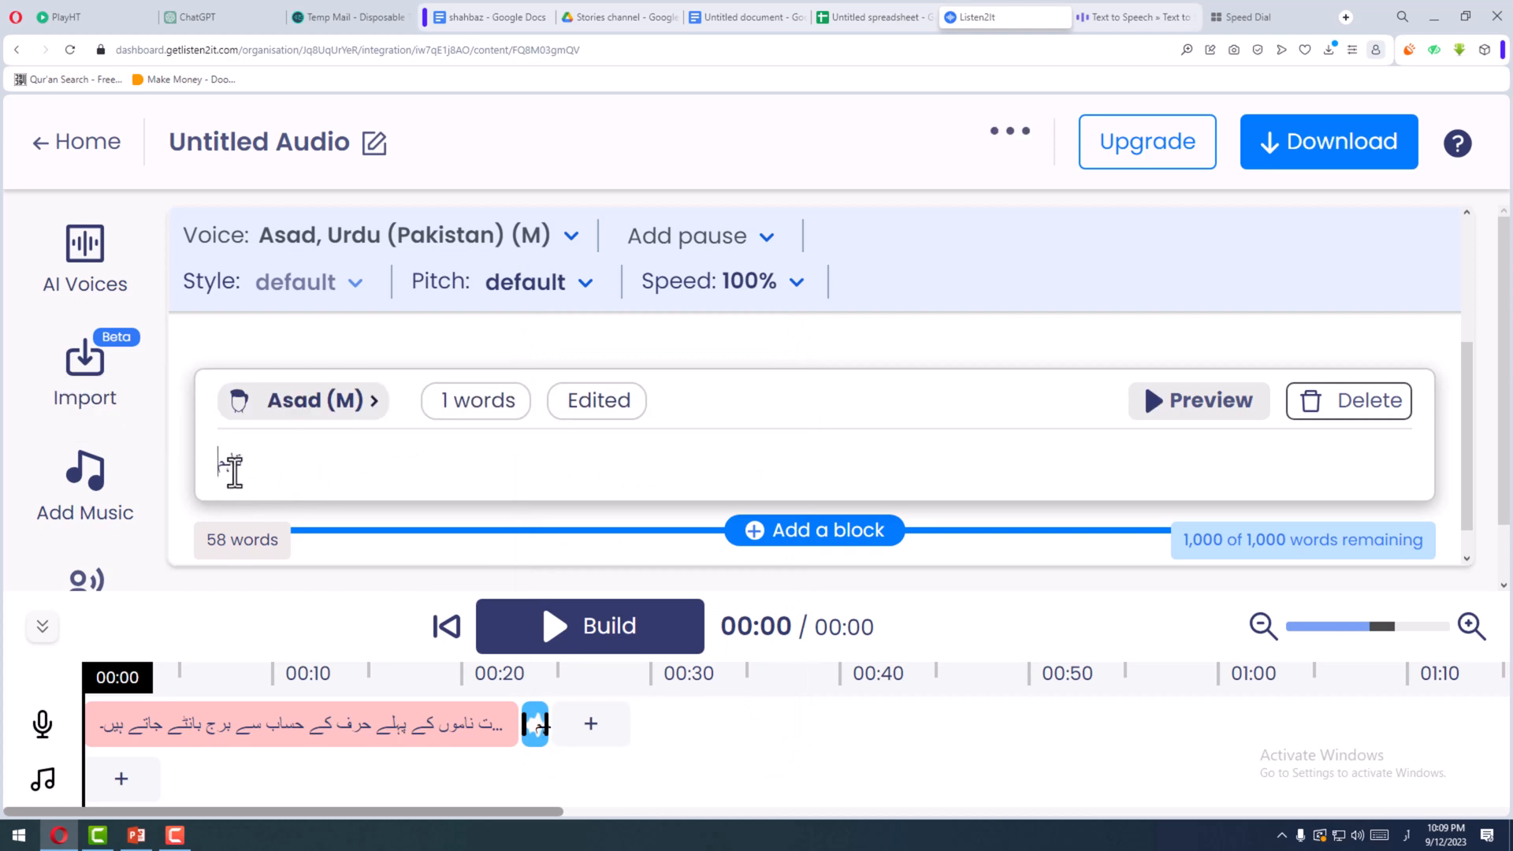
{"action": "double_click", "coordinate": [231, 472]}
{"action": "key", "text": "BackSpace"}
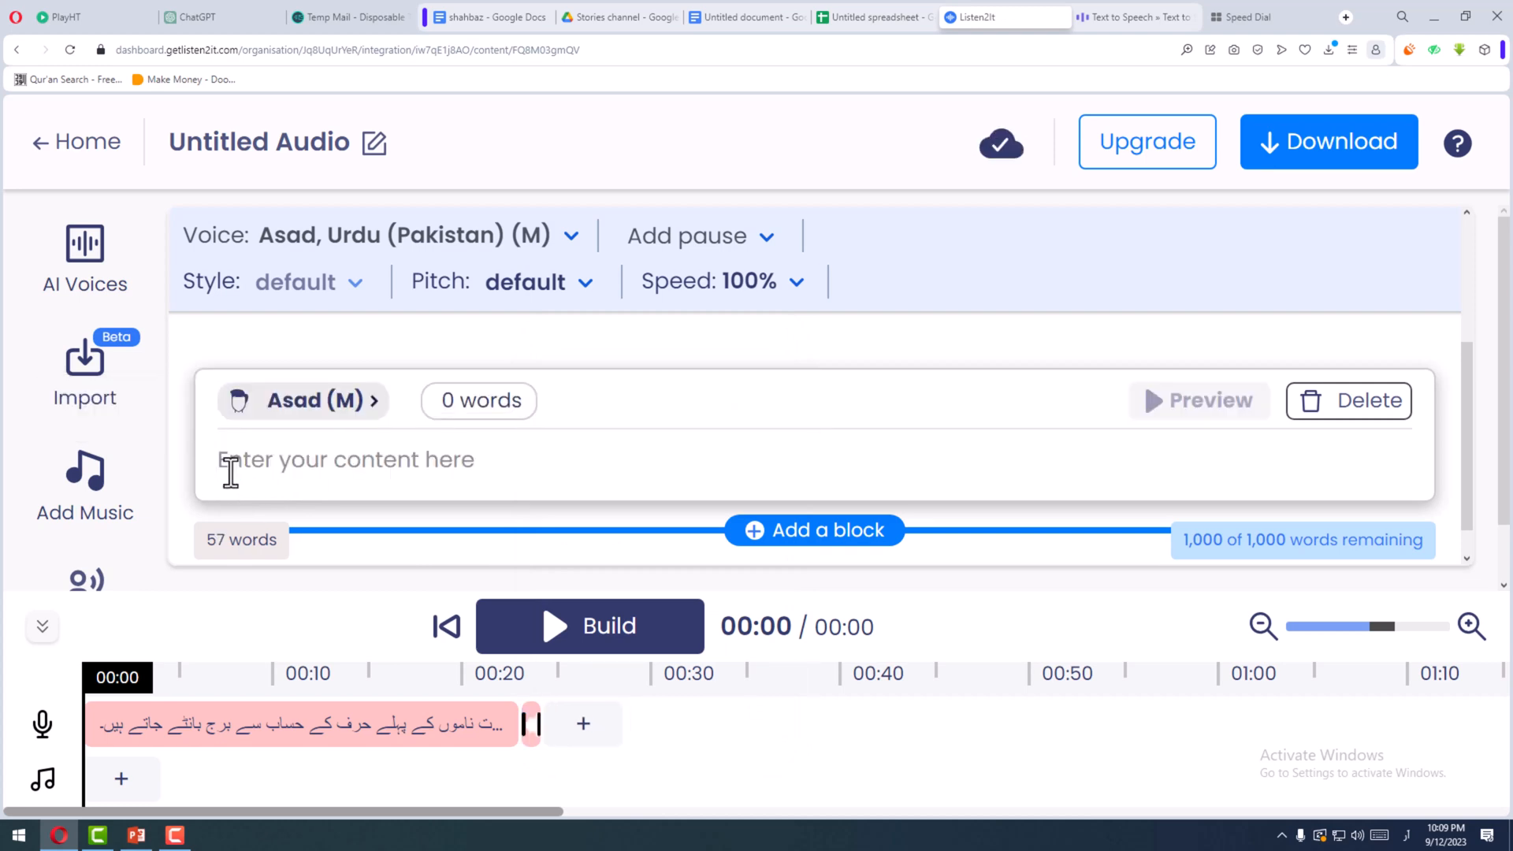
{"action": "type", "text": "عر"}
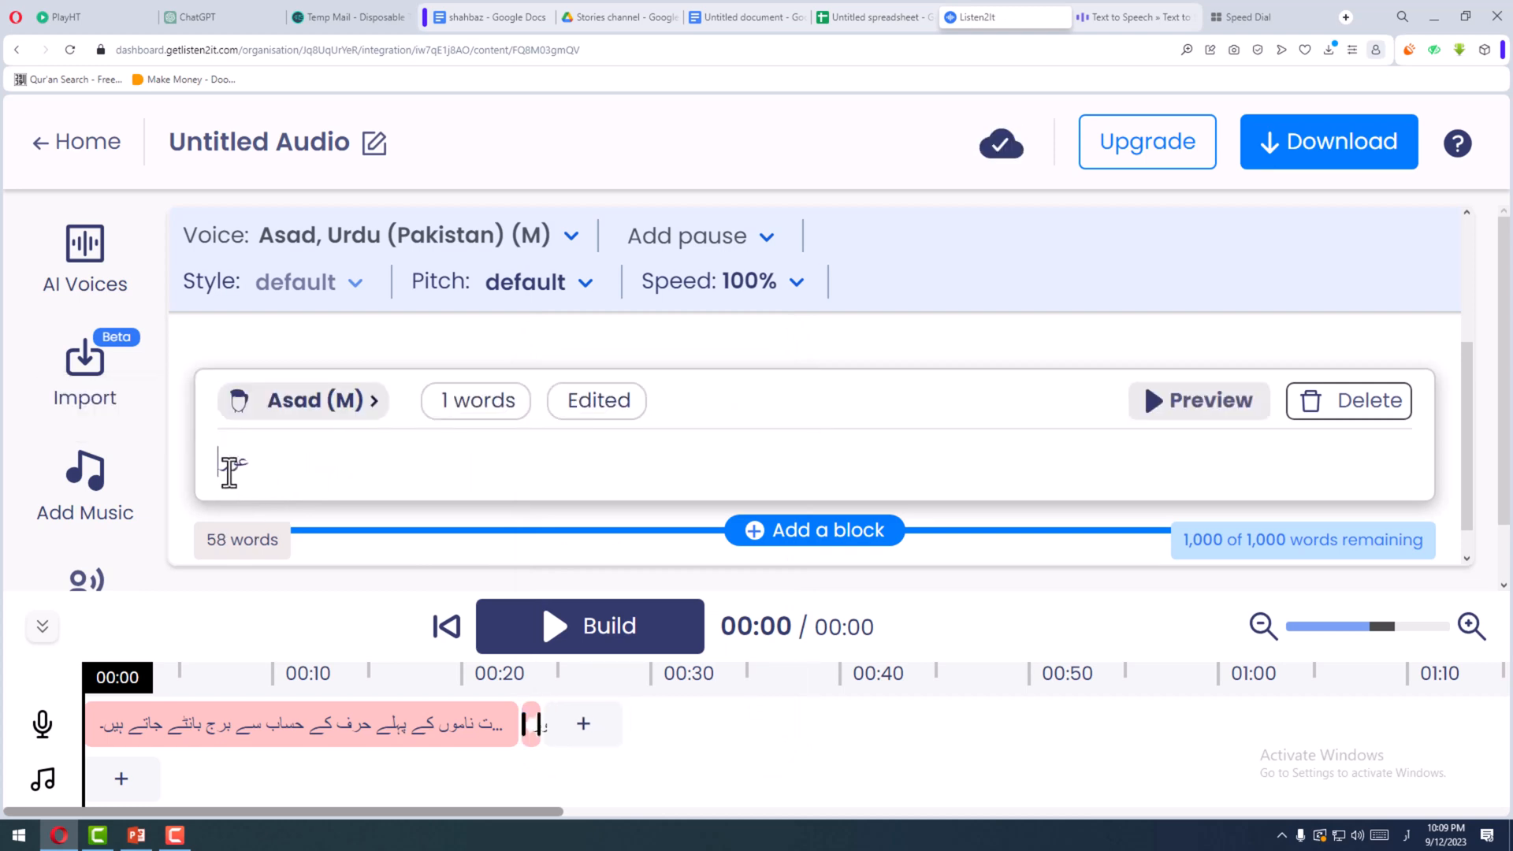
{"action": "type", "text": "ر"}
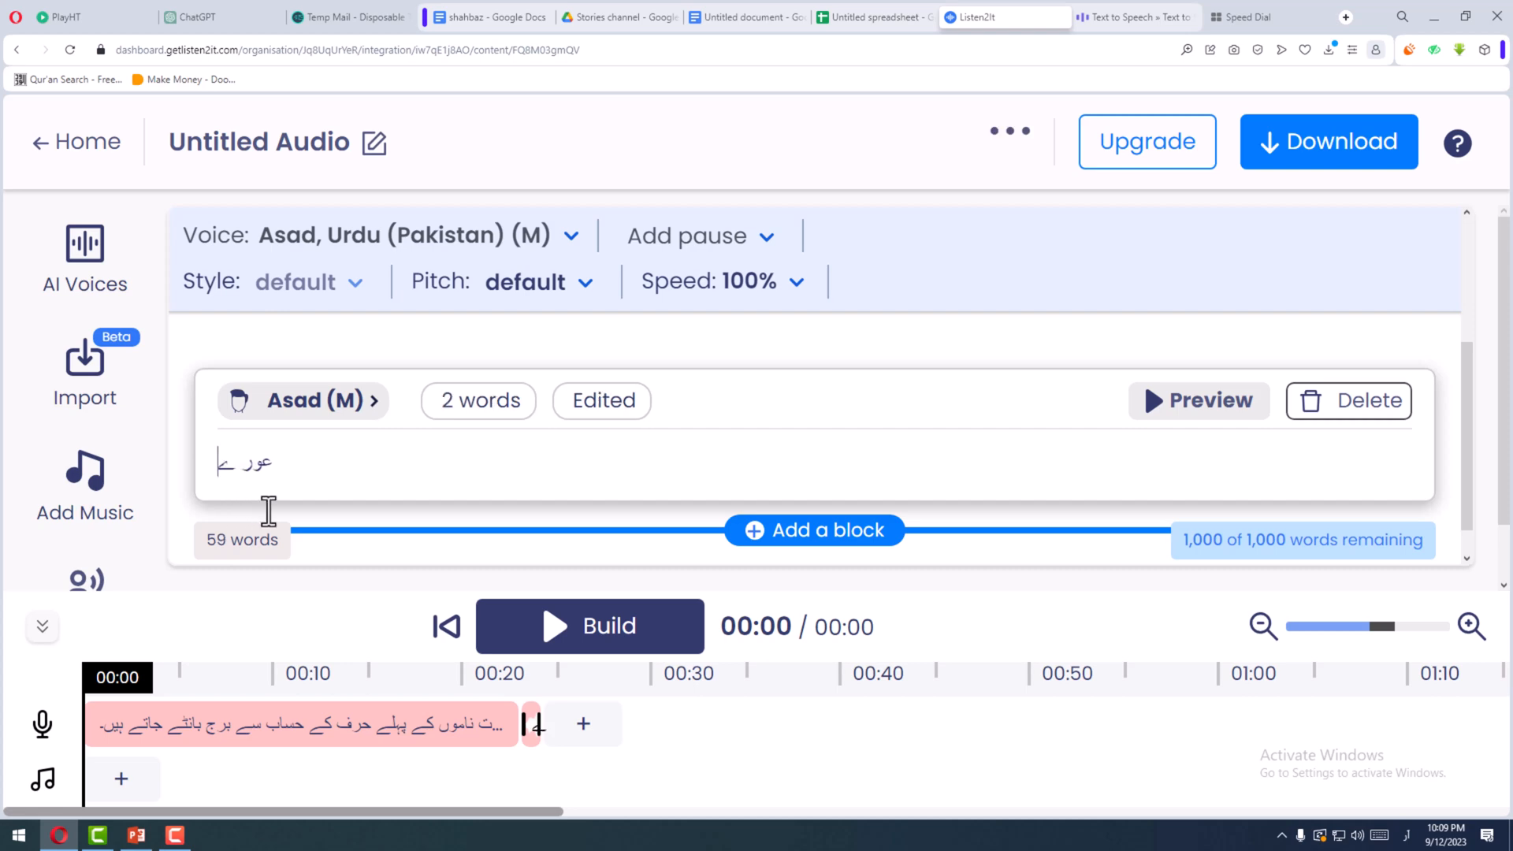
{"action": "type", "text": " ت"}
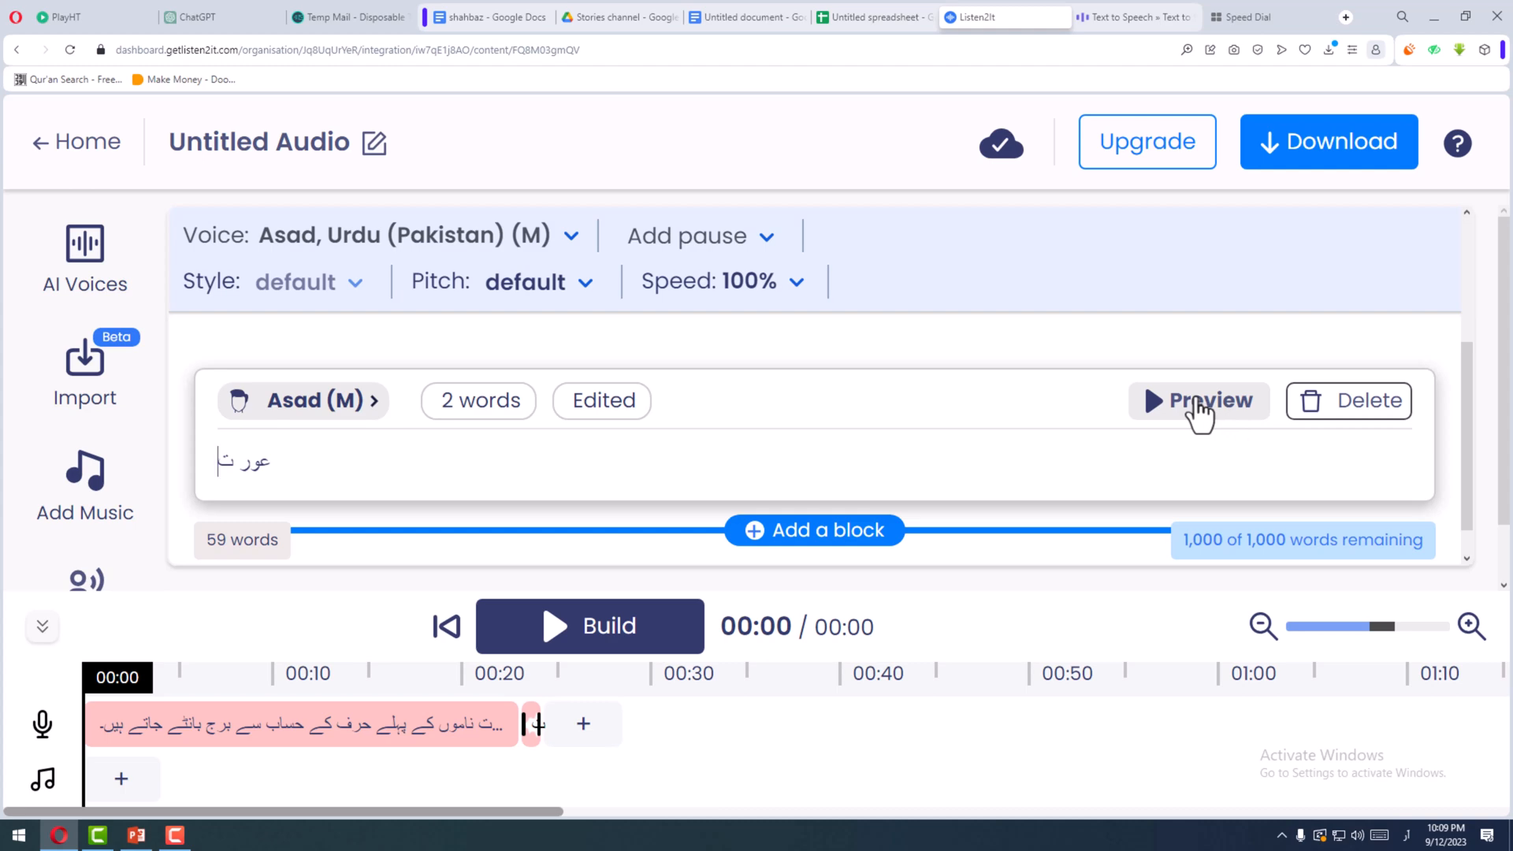
- Generate the audio for "عور ت" and play its clip from the timeline
{"action": "left_click", "coordinate": [1164, 421]}
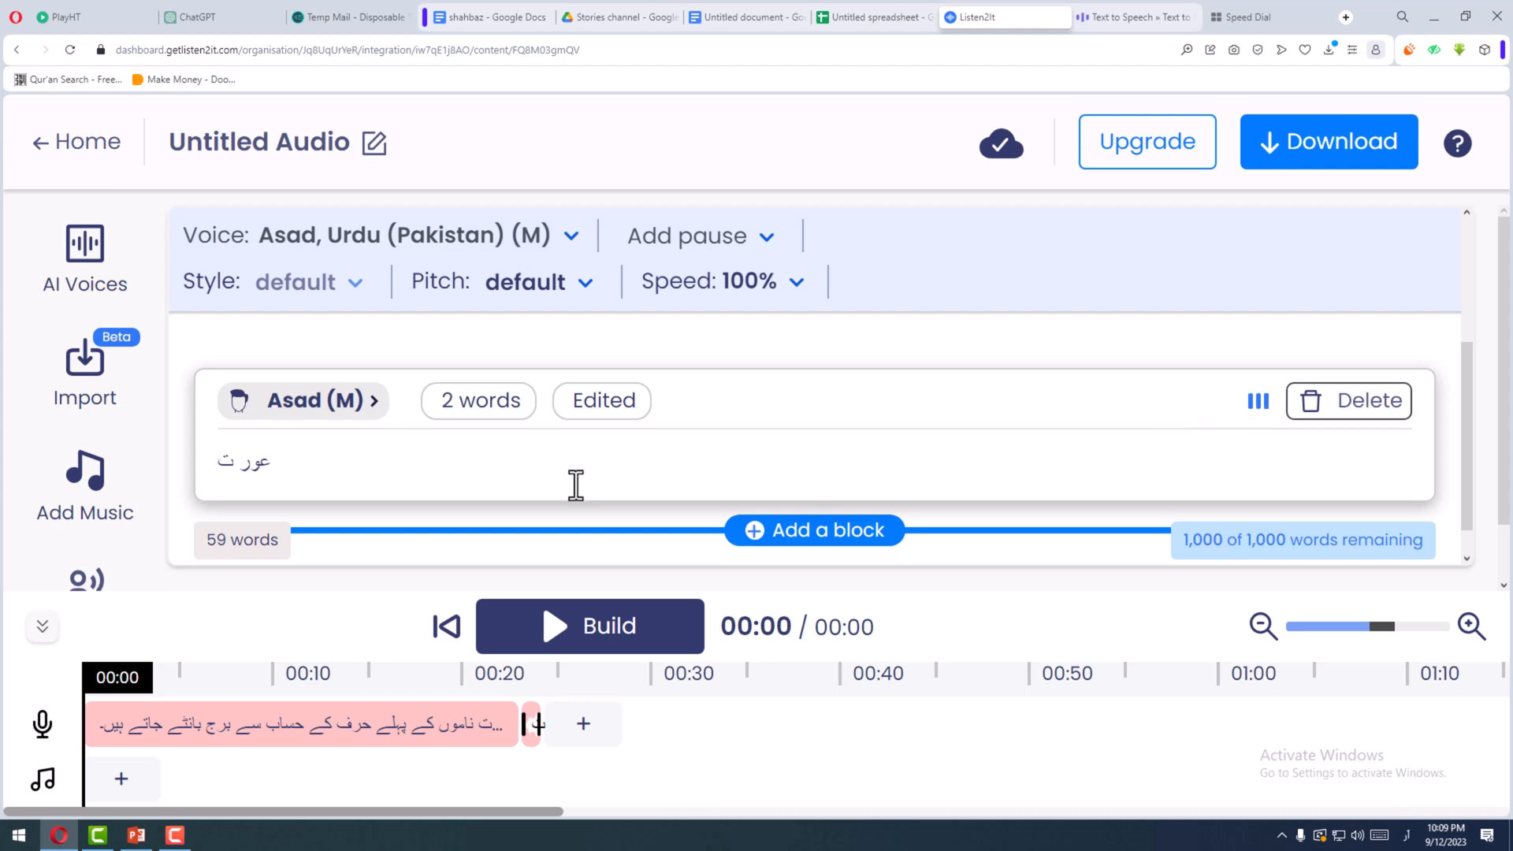
{"action": "scroll", "coordinate": [347, 512], "scroll_direction": "up", "scroll_amount": 1}
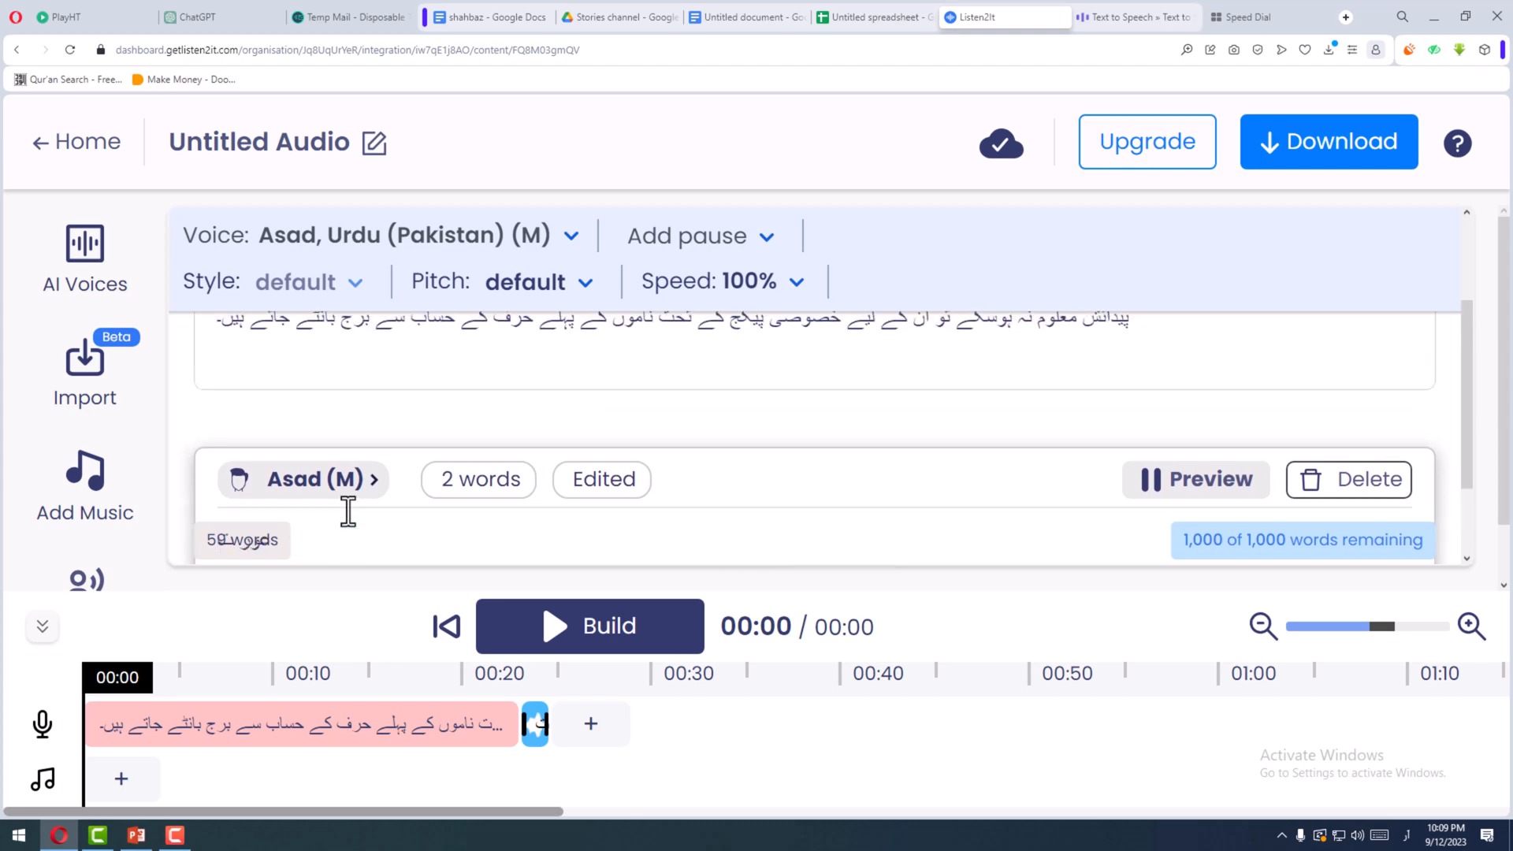
{"action": "scroll", "coordinate": [345, 512], "scroll_direction": "down", "scroll_amount": 1}
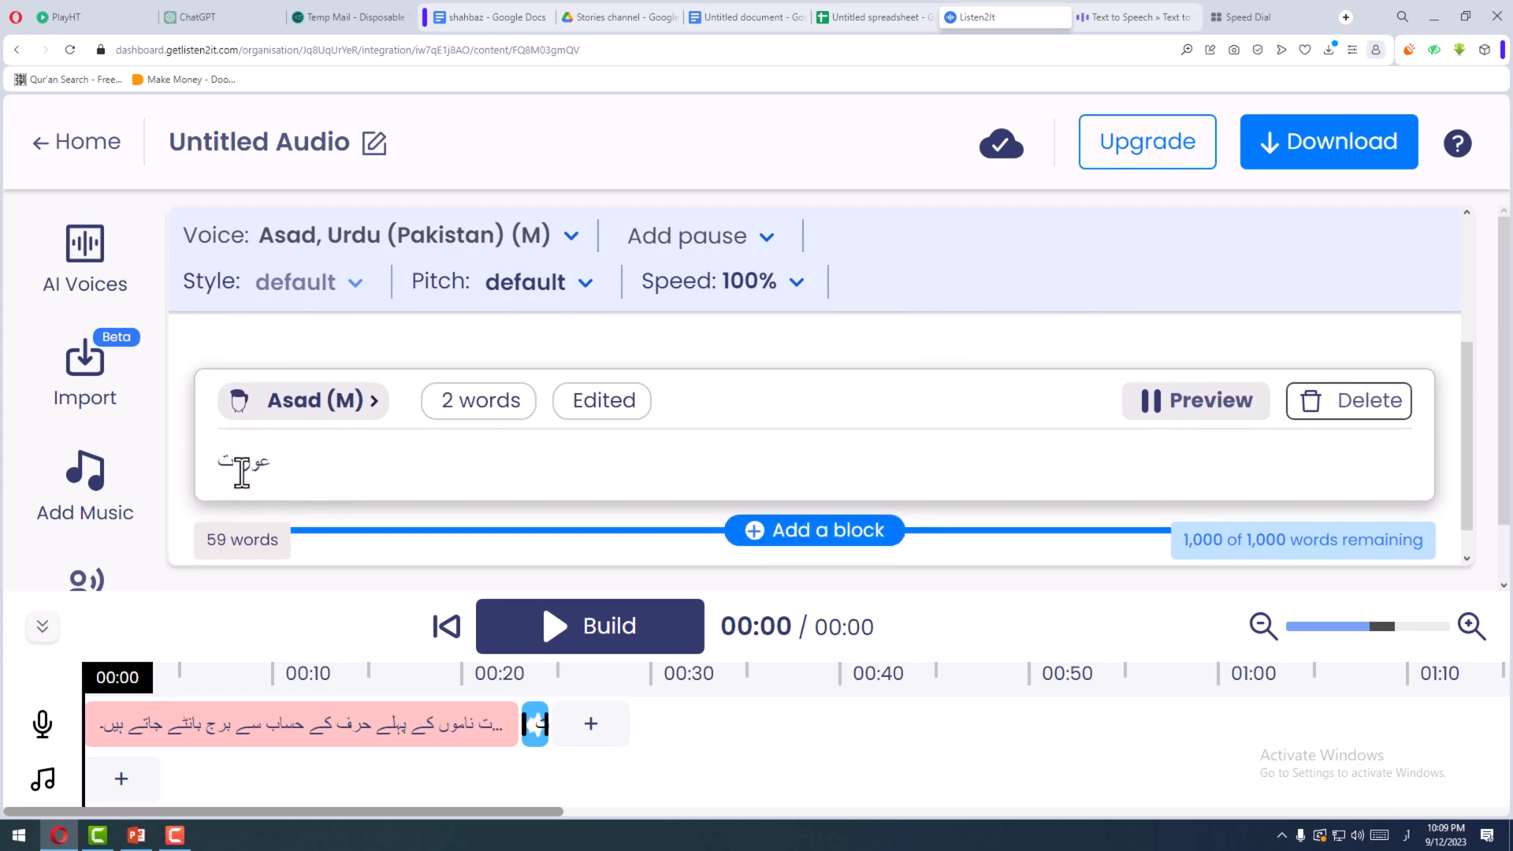
{"action": "type", "text": "ت"}
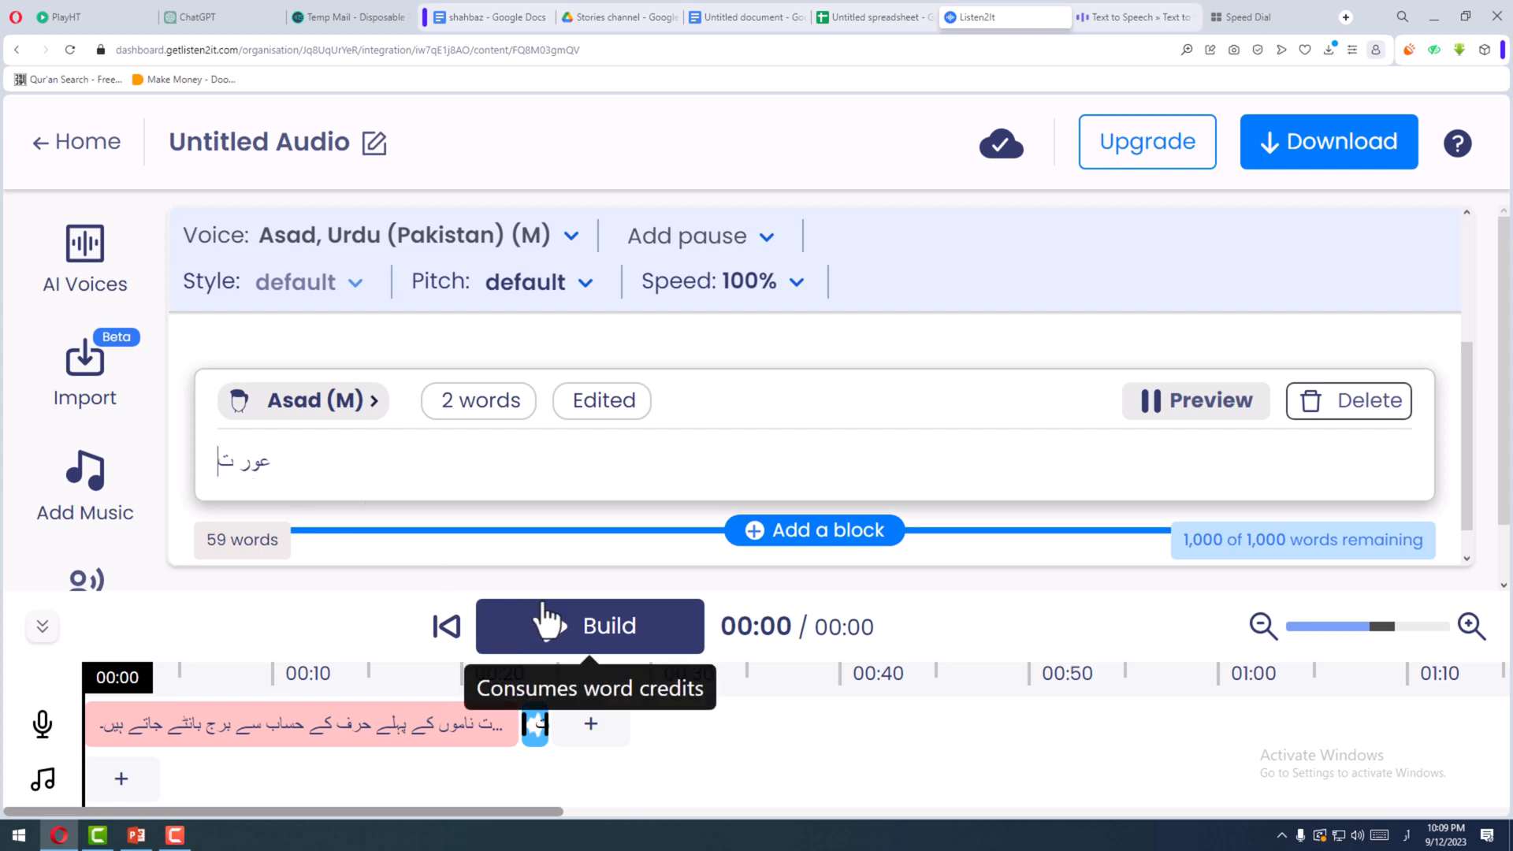
{"action": "left_click", "coordinate": [532, 724]}
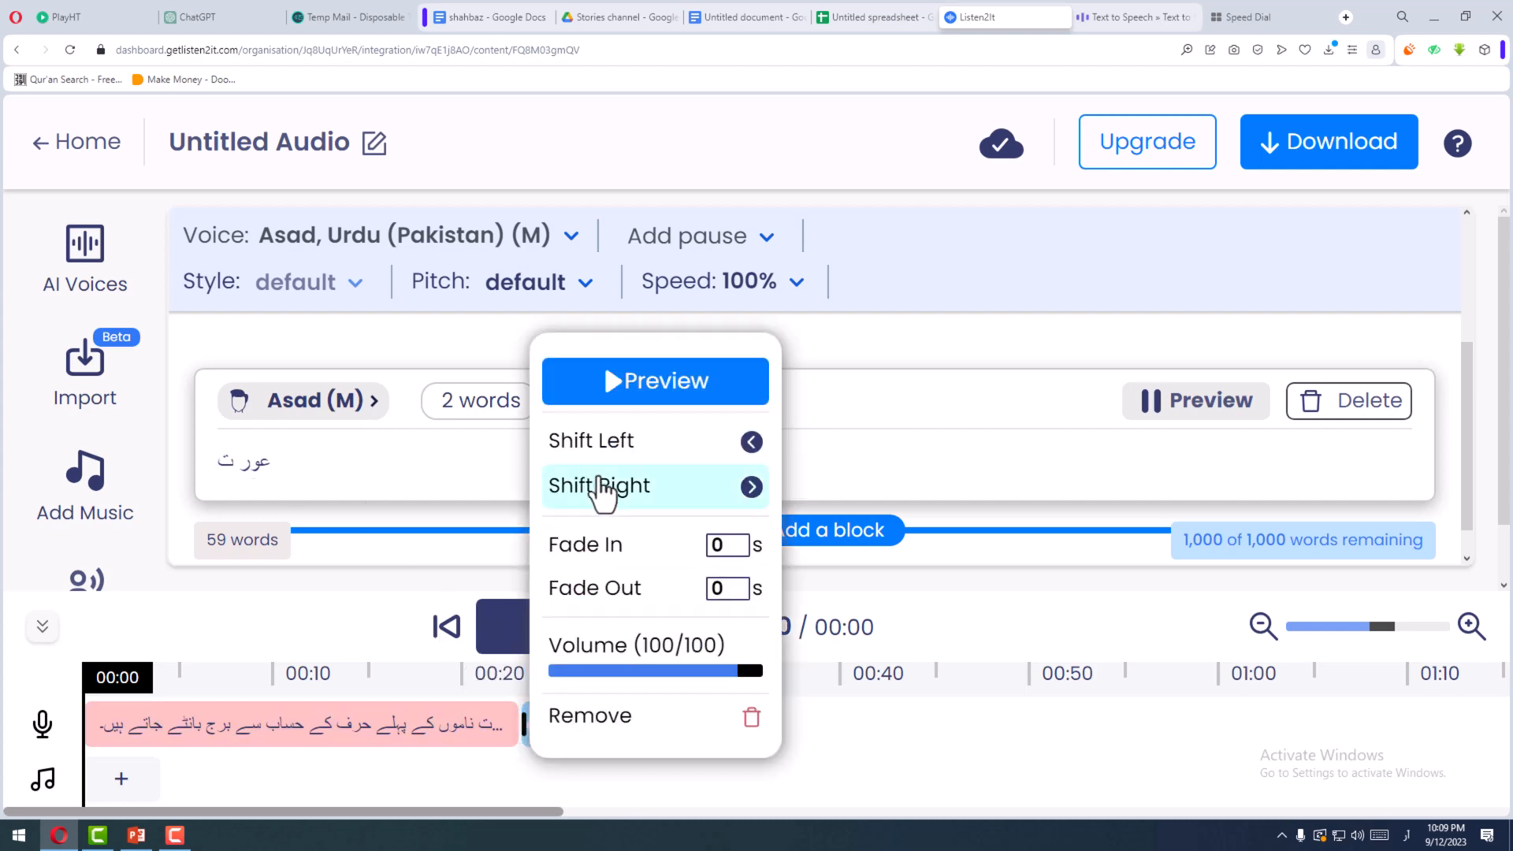
{"action": "left_click", "coordinate": [629, 400]}
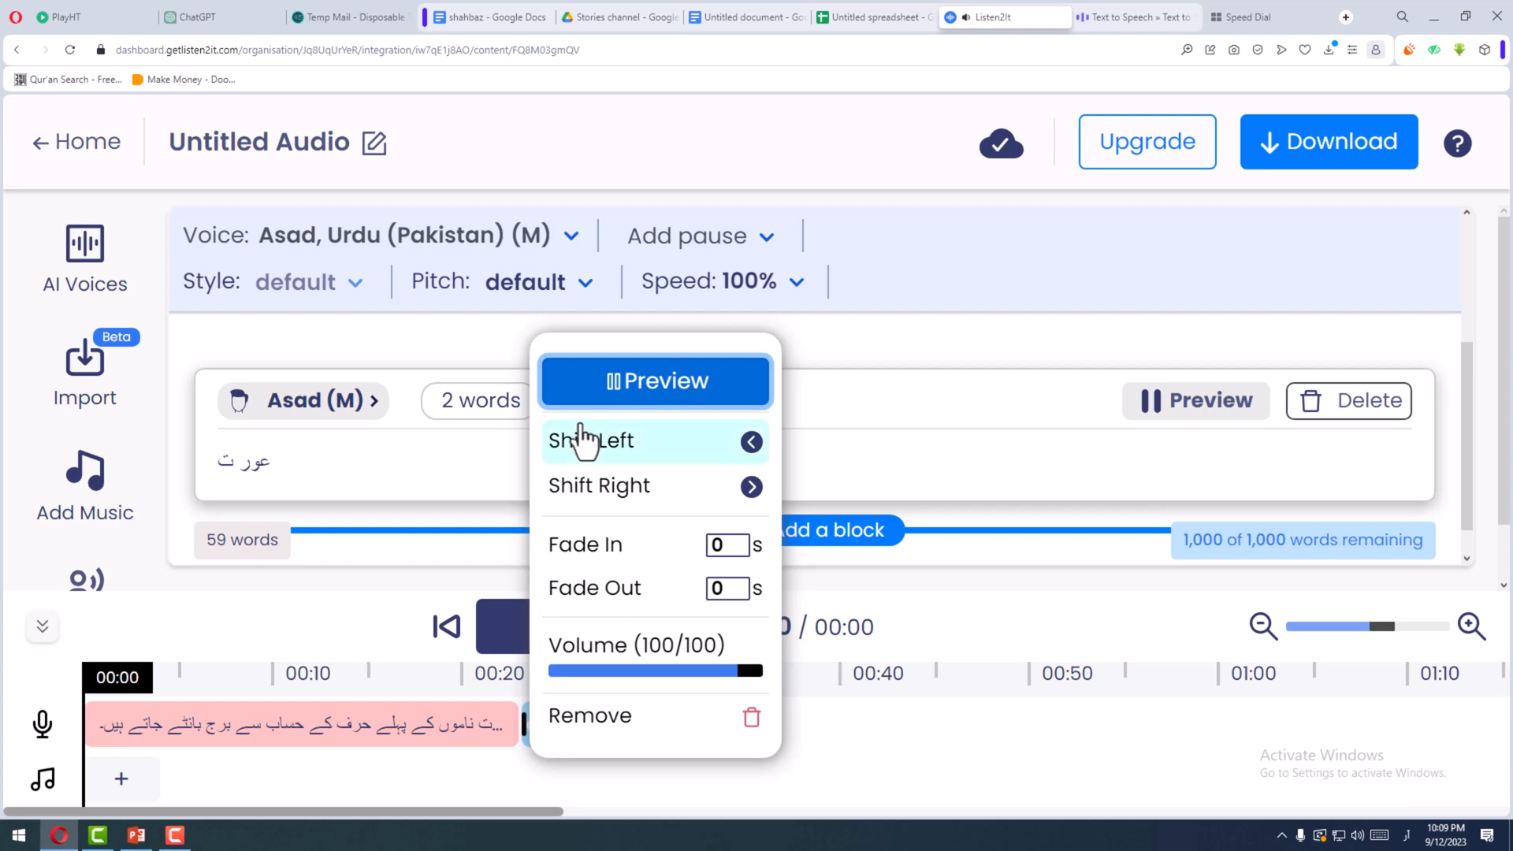
- Remove the space inside "عور ت" in the test block so it reads "عورت"
{"action": "left_click", "coordinate": [367, 468]}
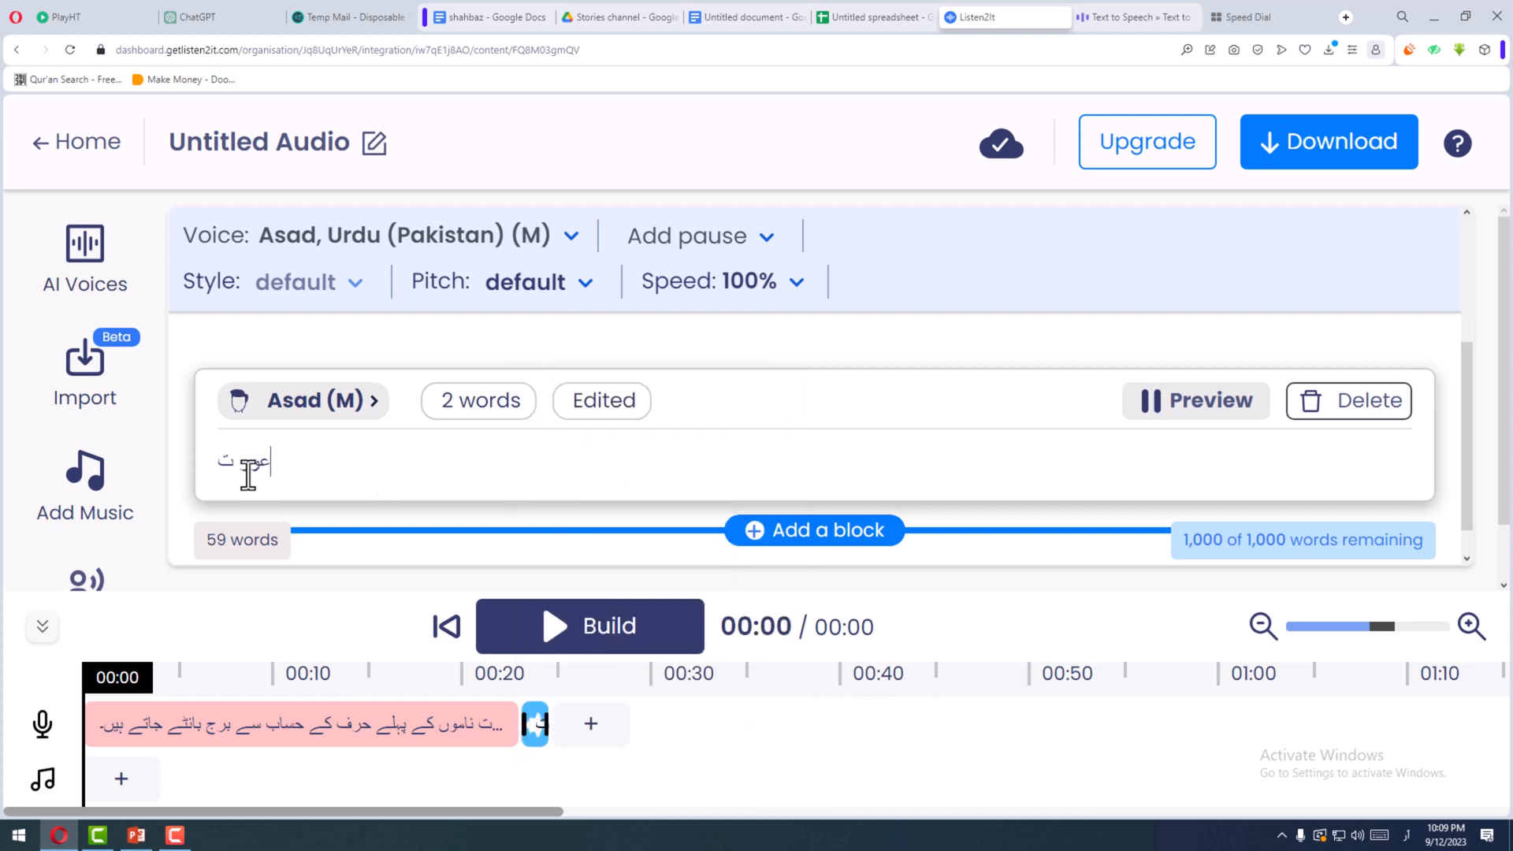
{"action": "scroll", "coordinate": [252, 473], "scroll_direction": "up", "scroll_amount": 2}
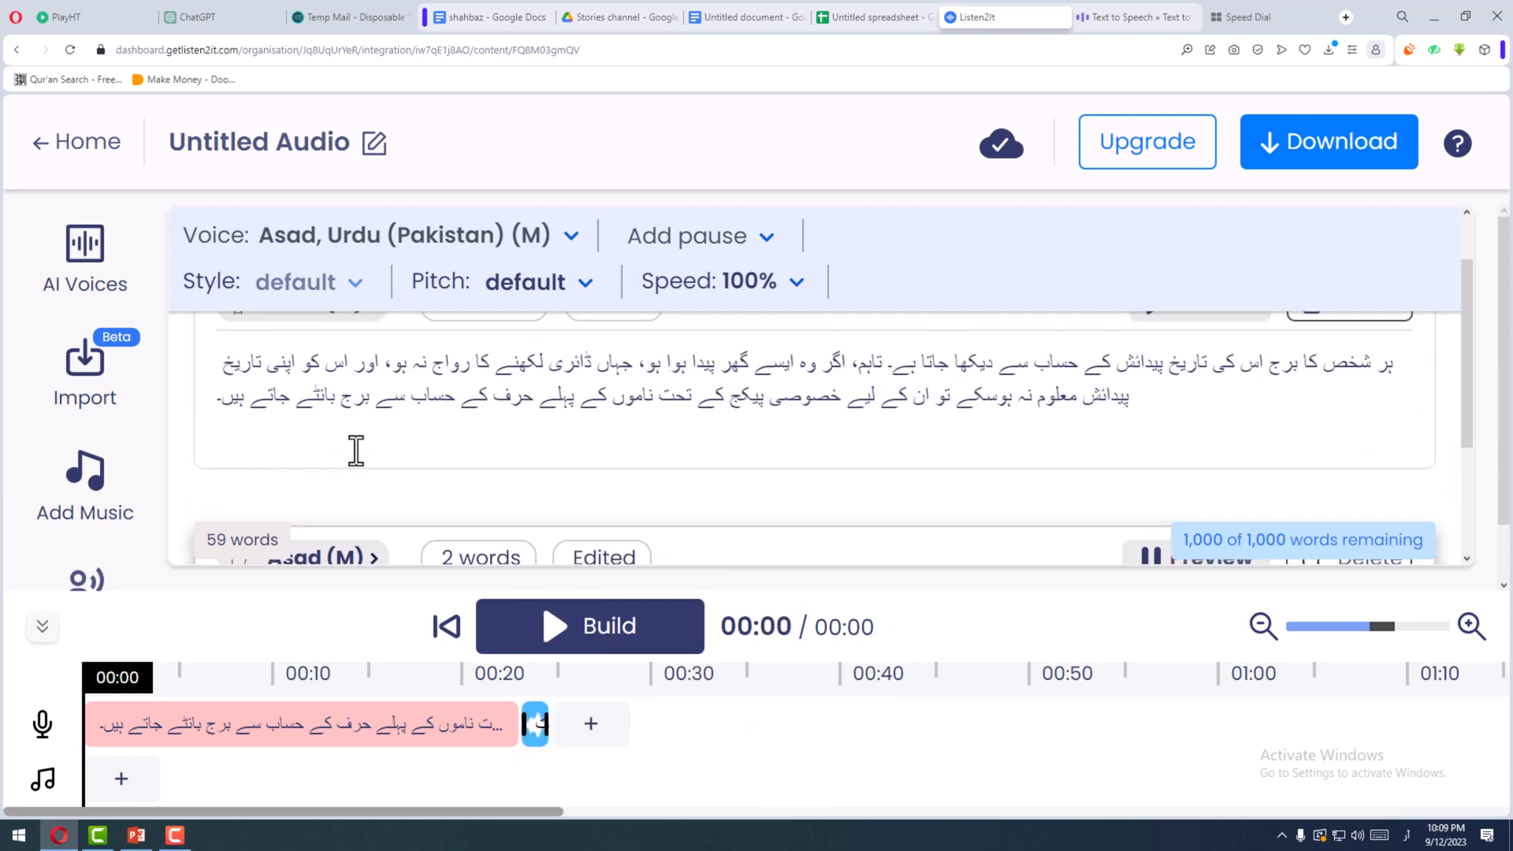
{"action": "double_click", "coordinate": [519, 398]}
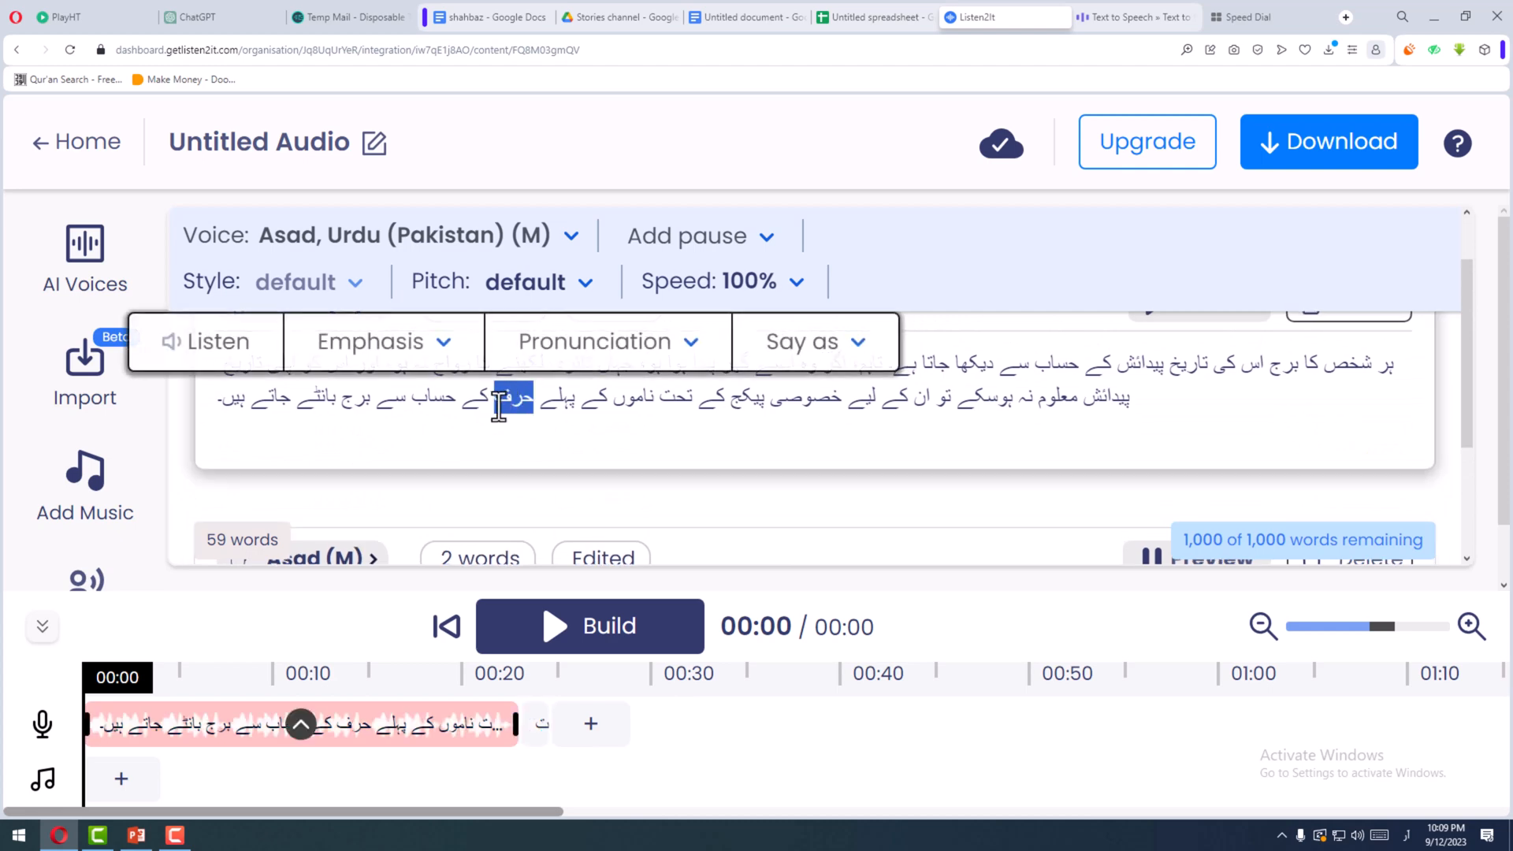
{"action": "left_click", "coordinate": [518, 406]}
{"action": "scroll", "coordinate": [538, 464], "scroll_direction": "down", "scroll_amount": 2}
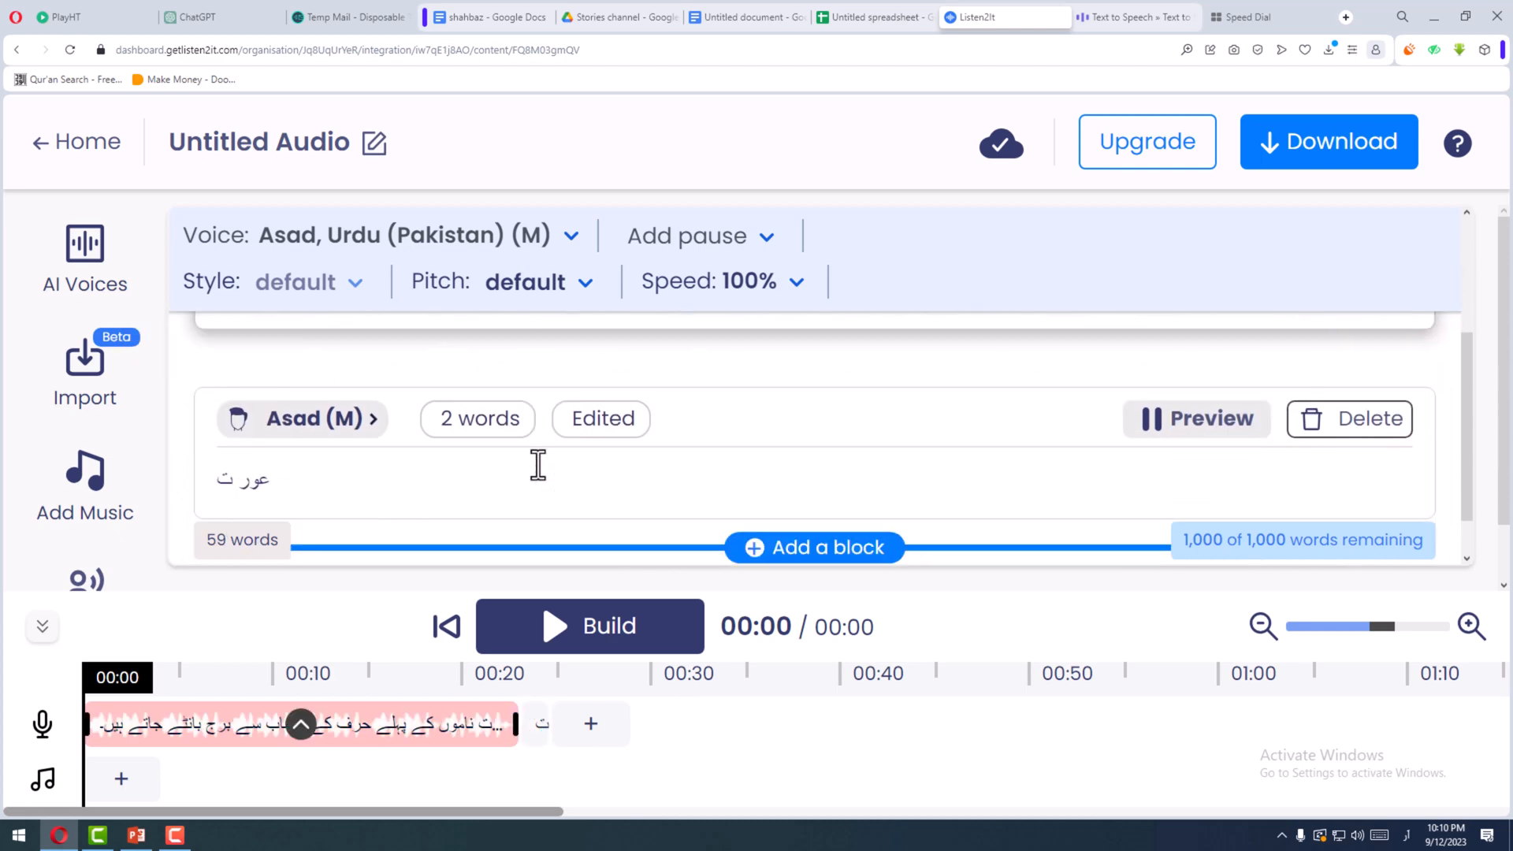
{"action": "double_click", "coordinate": [235, 469]}
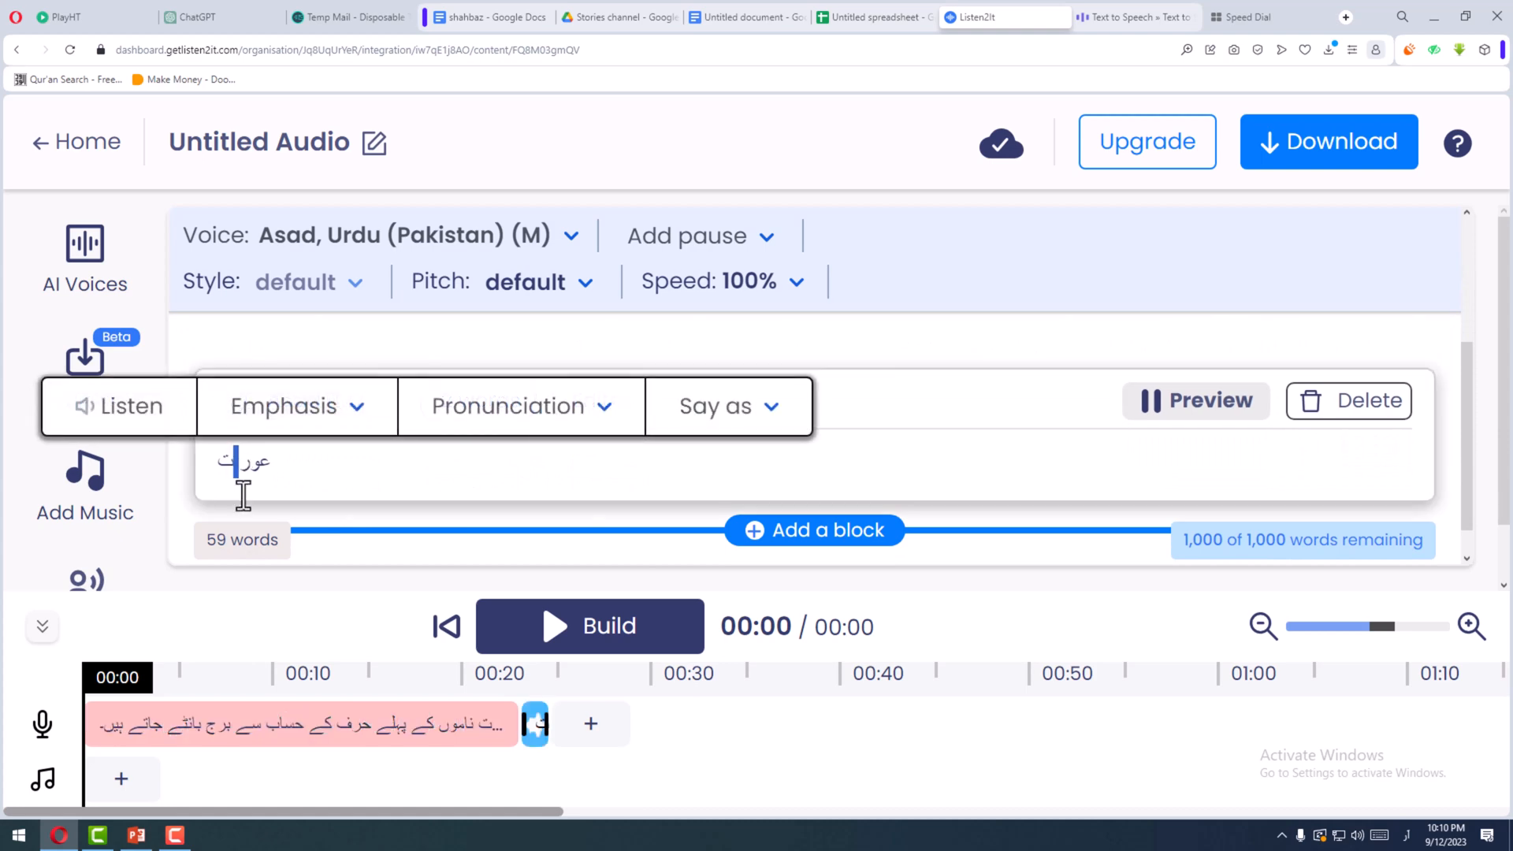
{"action": "left_click", "coordinate": [236, 470]}
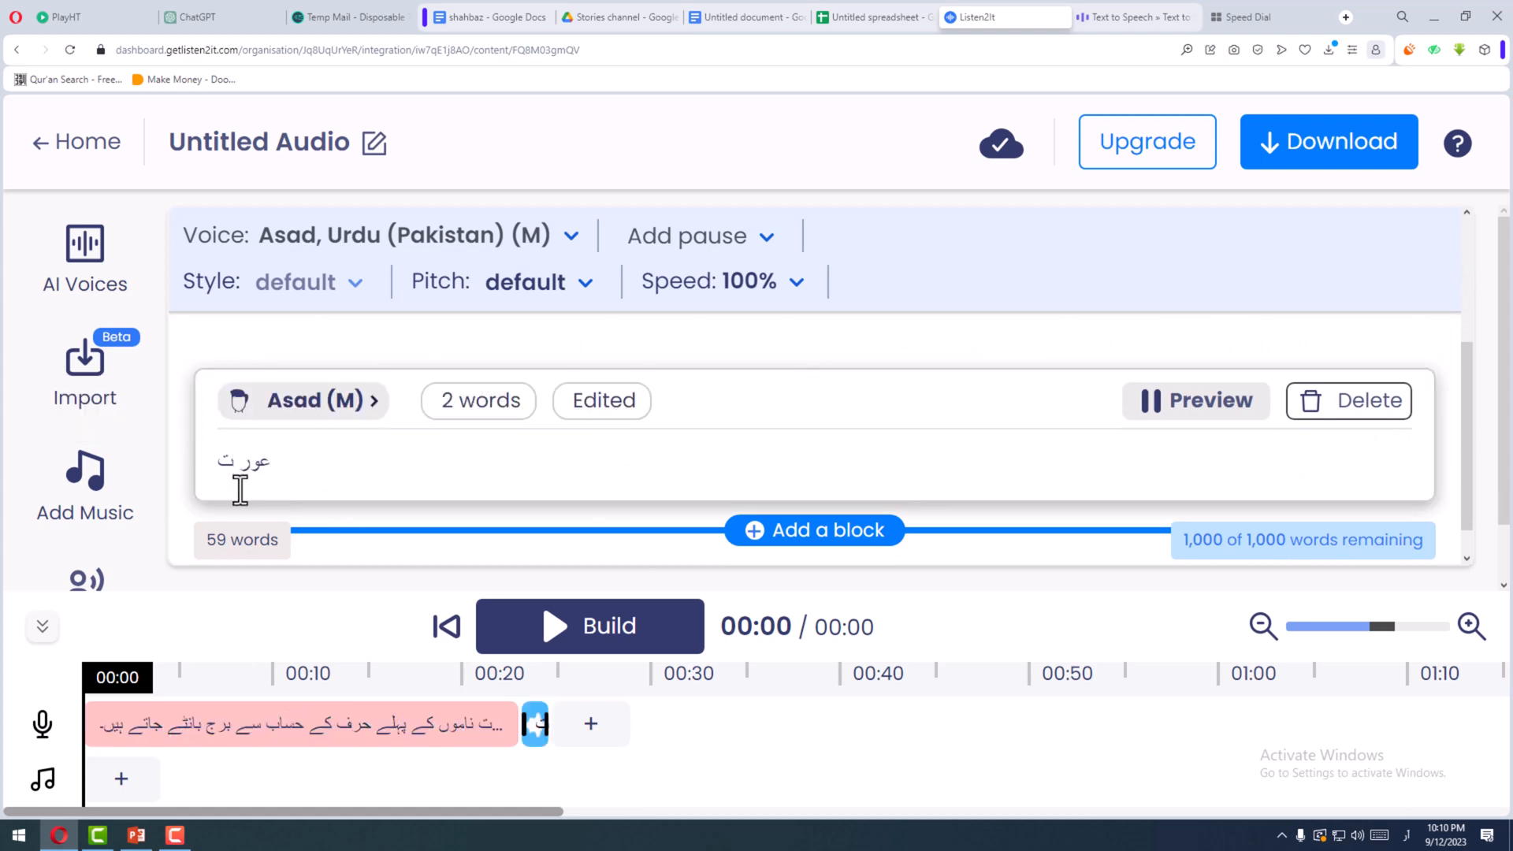
{"action": "key", "text": "BackSpace"}
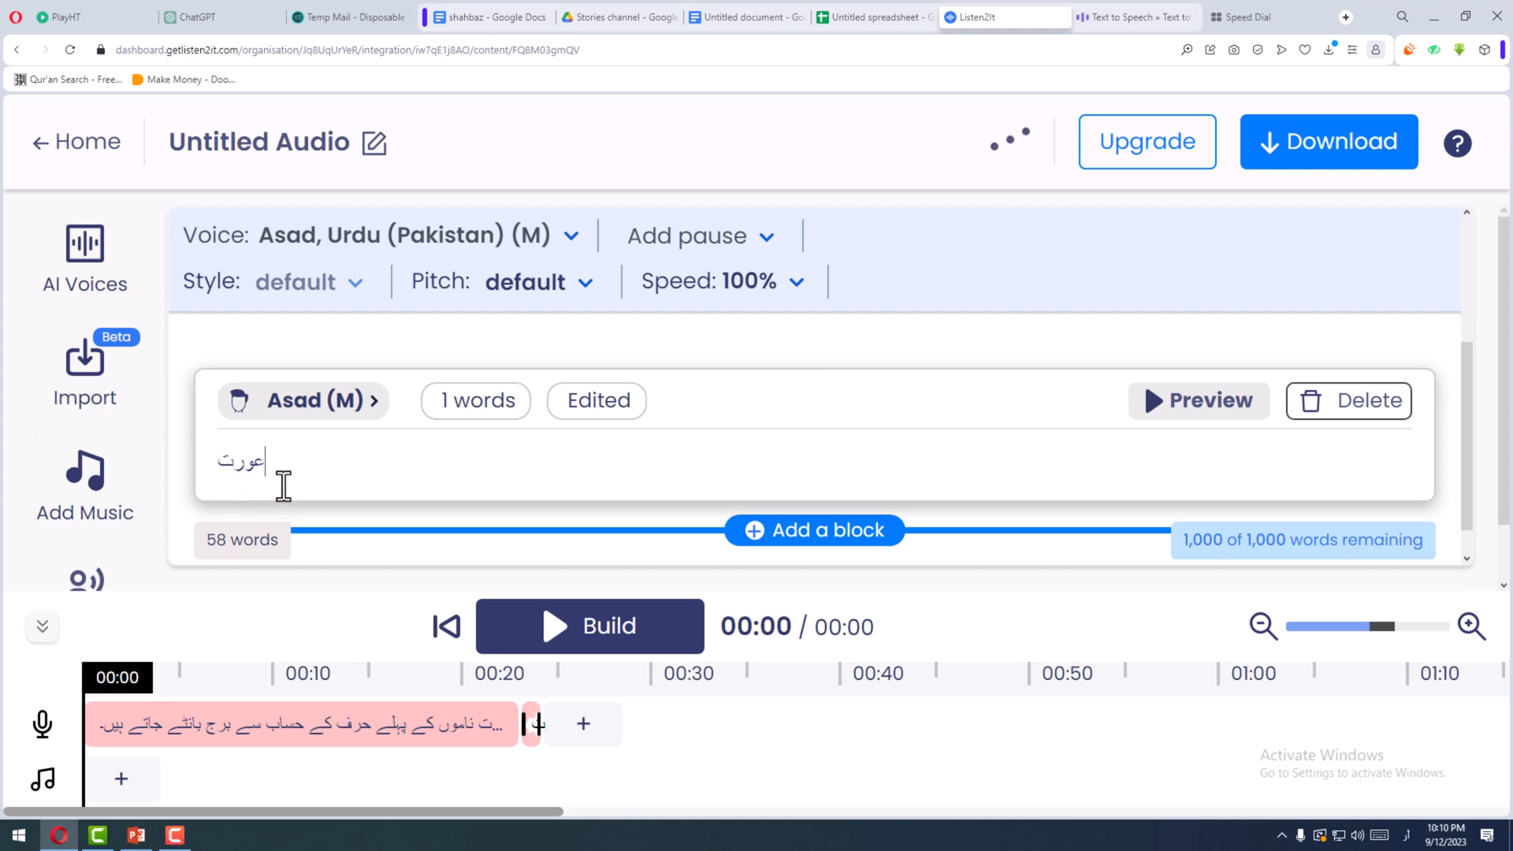
- Regenerate the test block's audio for "عورت" and play its clip from the timeline
{"action": "left_click", "coordinate": [1166, 420]}
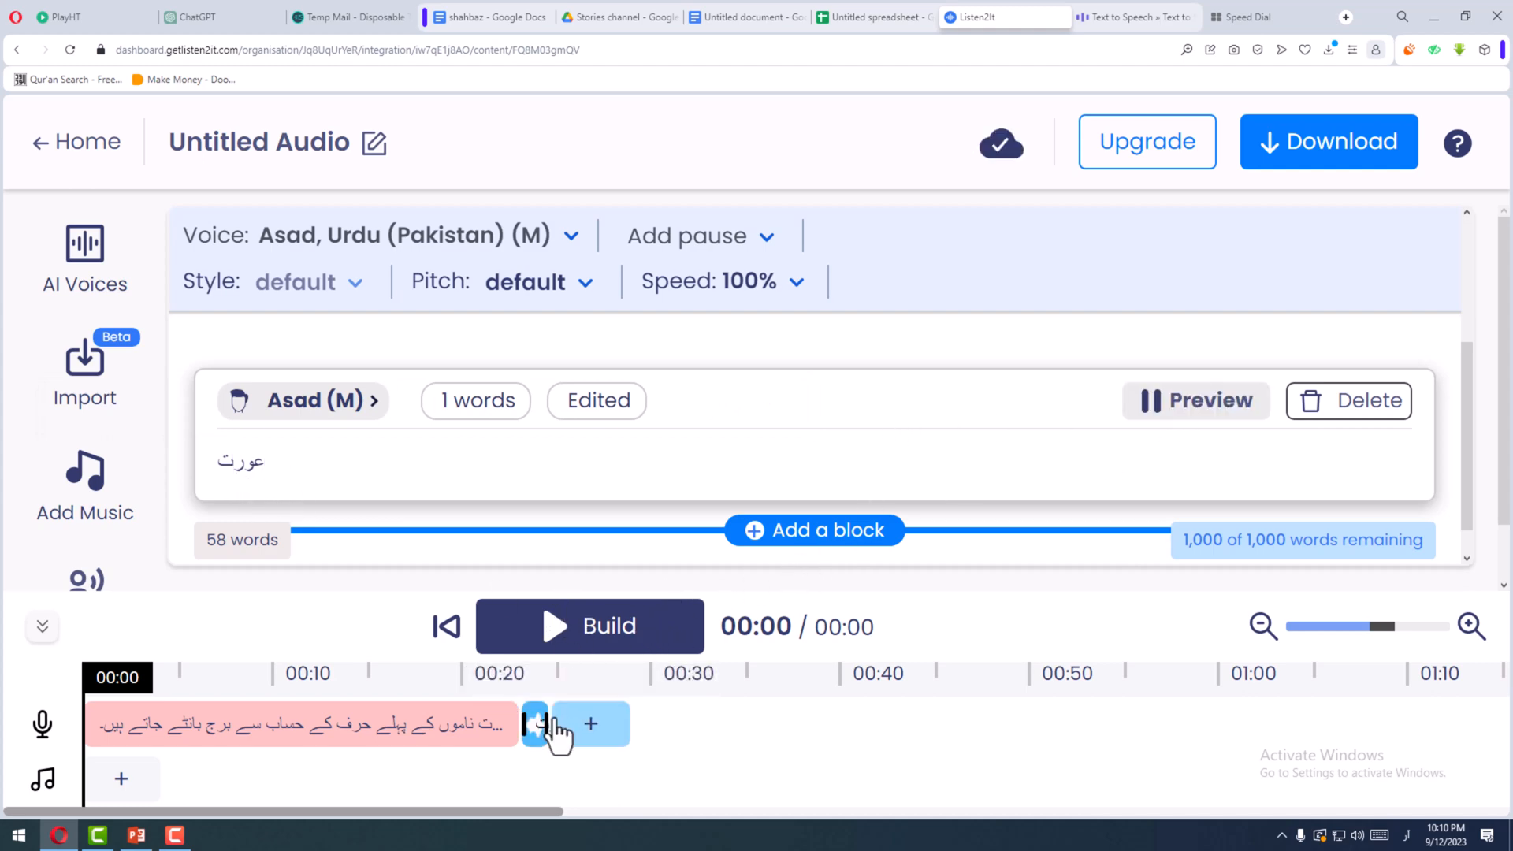
{"action": "left_click", "coordinate": [534, 733]}
{"action": "left_click", "coordinate": [601, 404]}
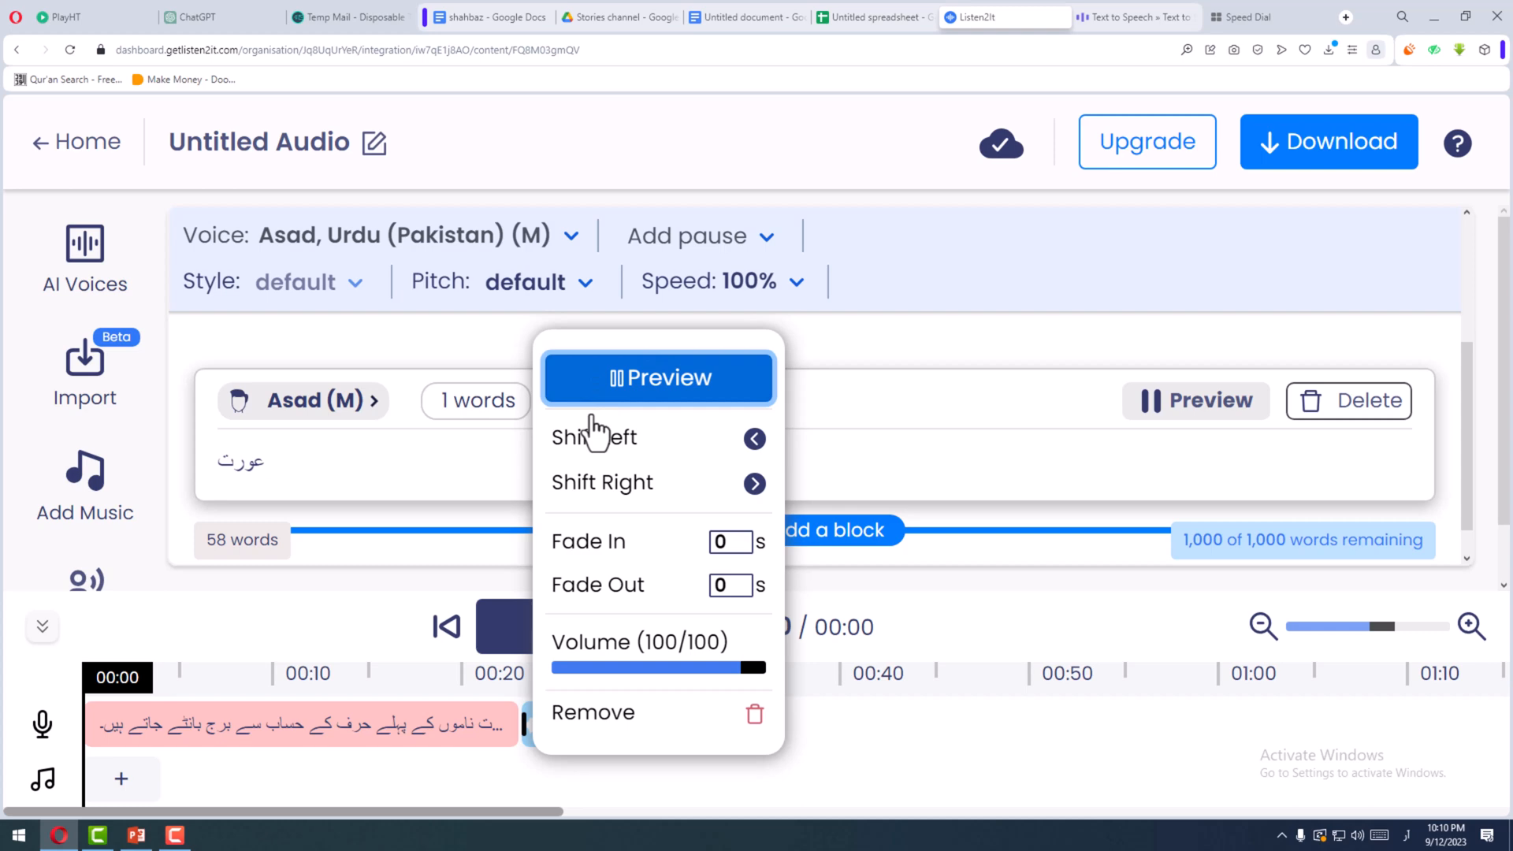
{"action": "left_click", "coordinate": [341, 473]}
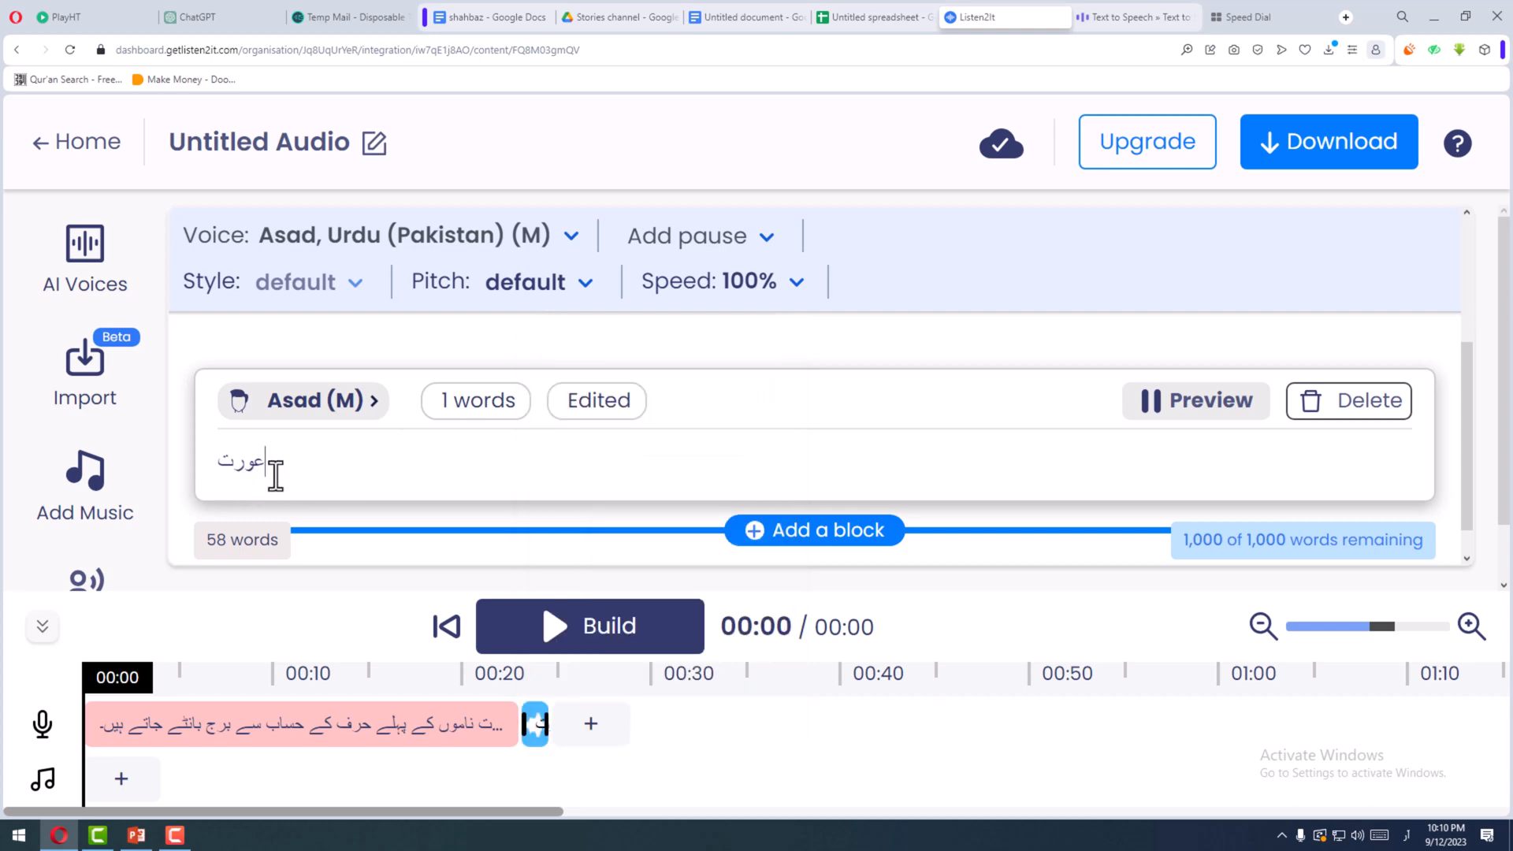
- Insert an Urdu full stop "۔" after "ہوسکے" in the paragraph block's second line
{"action": "left_click_drag", "start_coordinate": [281, 473], "coordinate": [197, 466]}
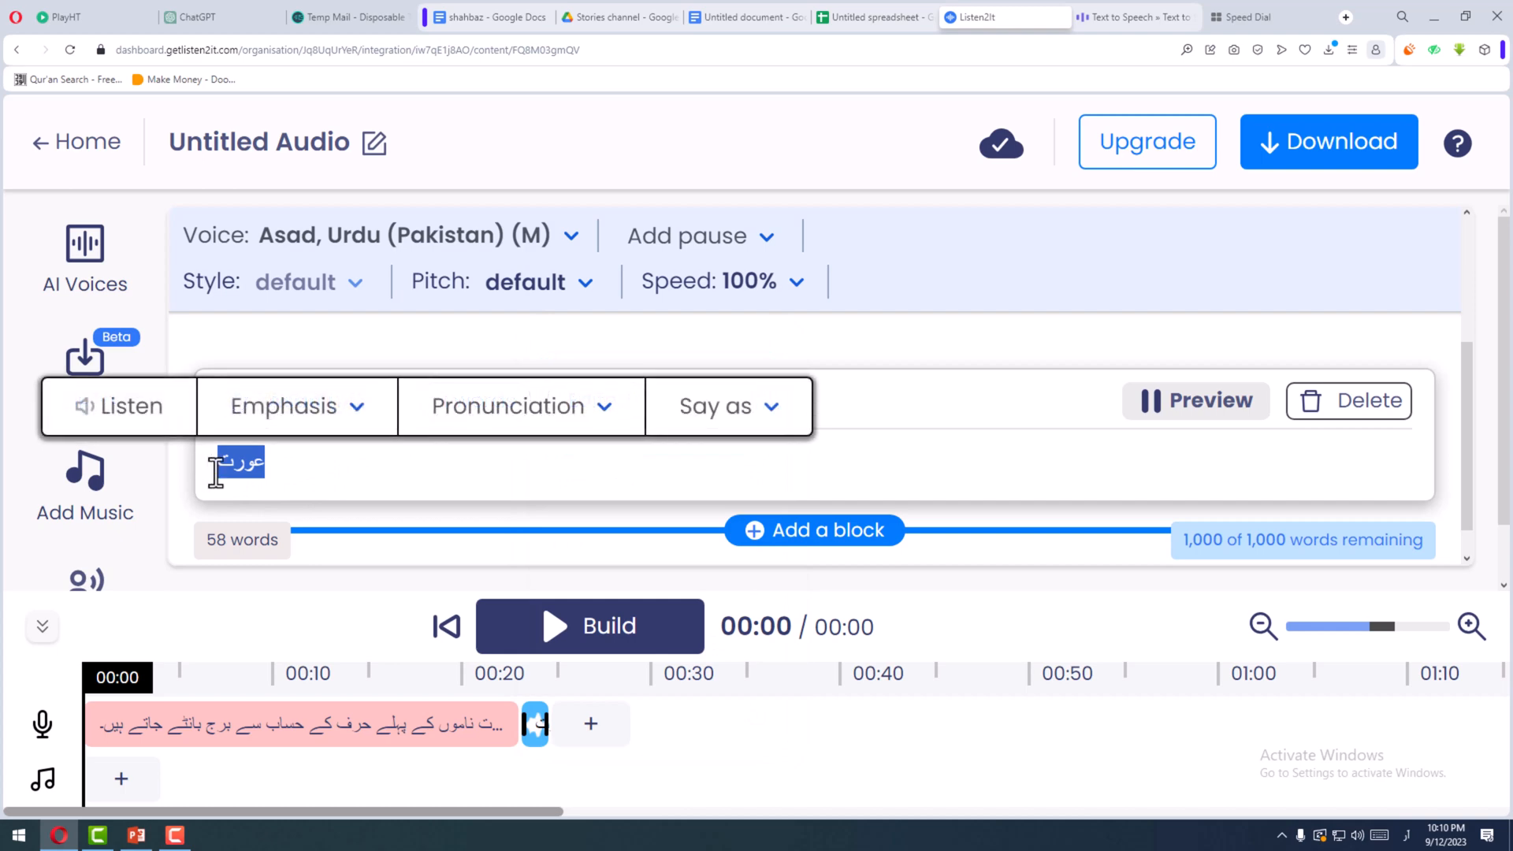
{"action": "scroll", "coordinate": [420, 470], "scroll_direction": "up", "scroll_amount": 4}
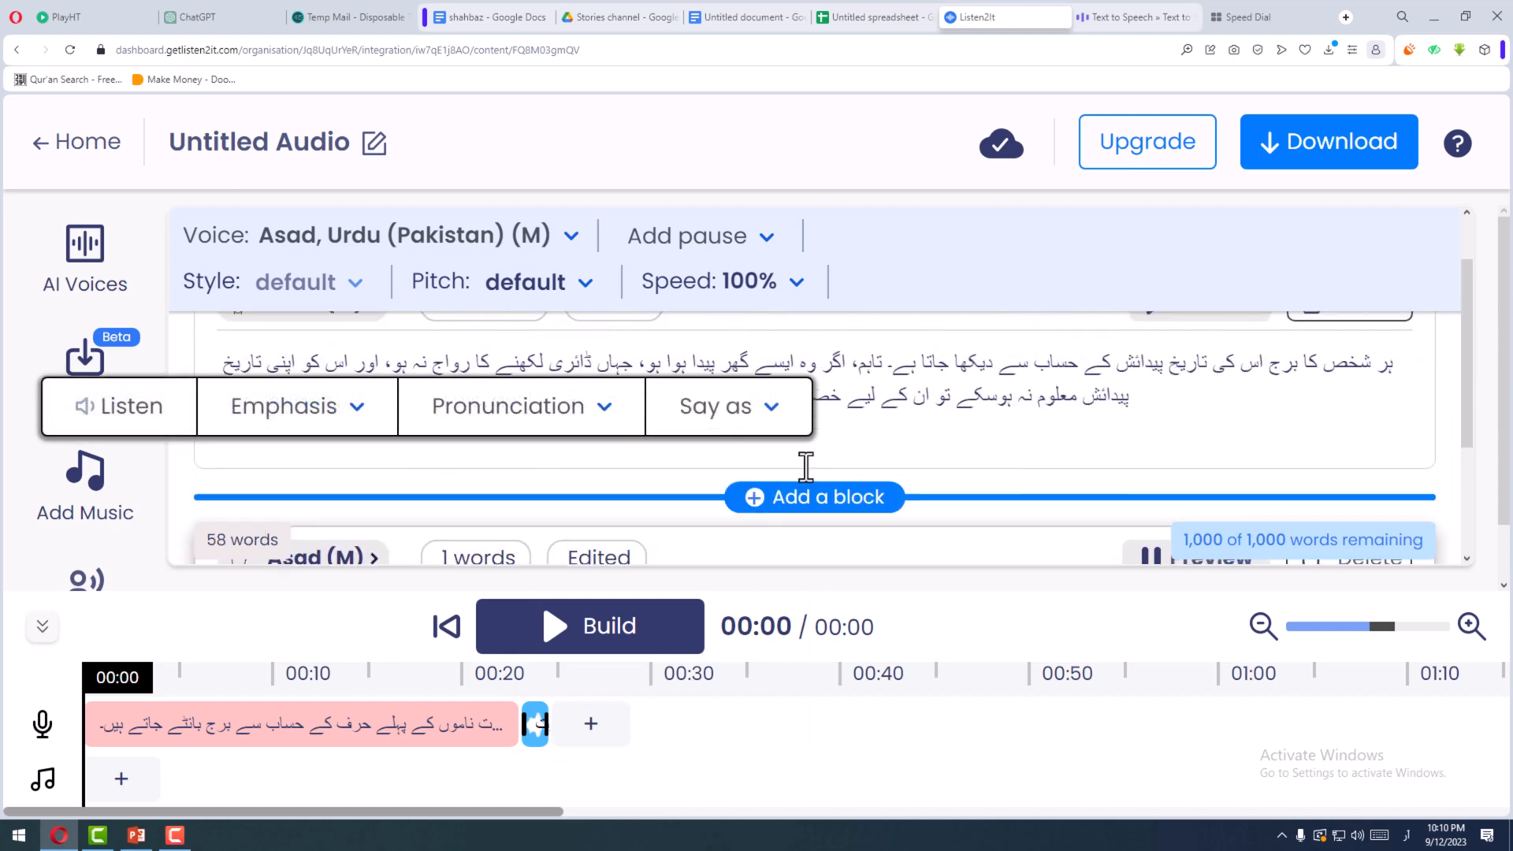
{"action": "left_click", "coordinate": [921, 406]}
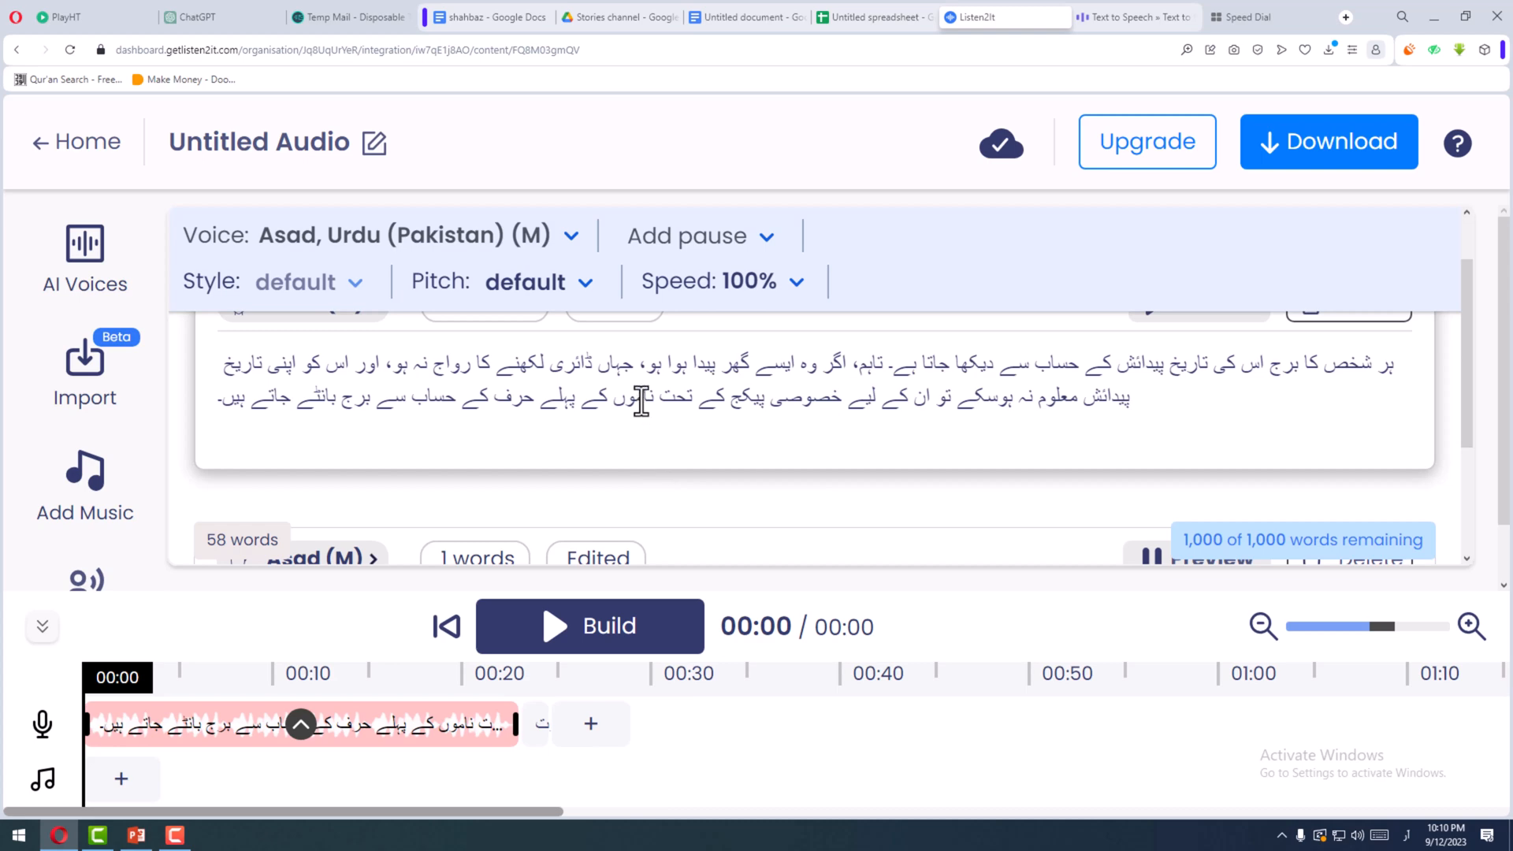
{"action": "scroll", "coordinate": [473, 396], "scroll_direction": "up", "scroll_amount": 1}
{"action": "scroll", "coordinate": [413, 436], "scroll_direction": "down", "scroll_amount": 1}
{"action": "left_click", "coordinate": [961, 403]}
{"action": "type", "text": "۔"}
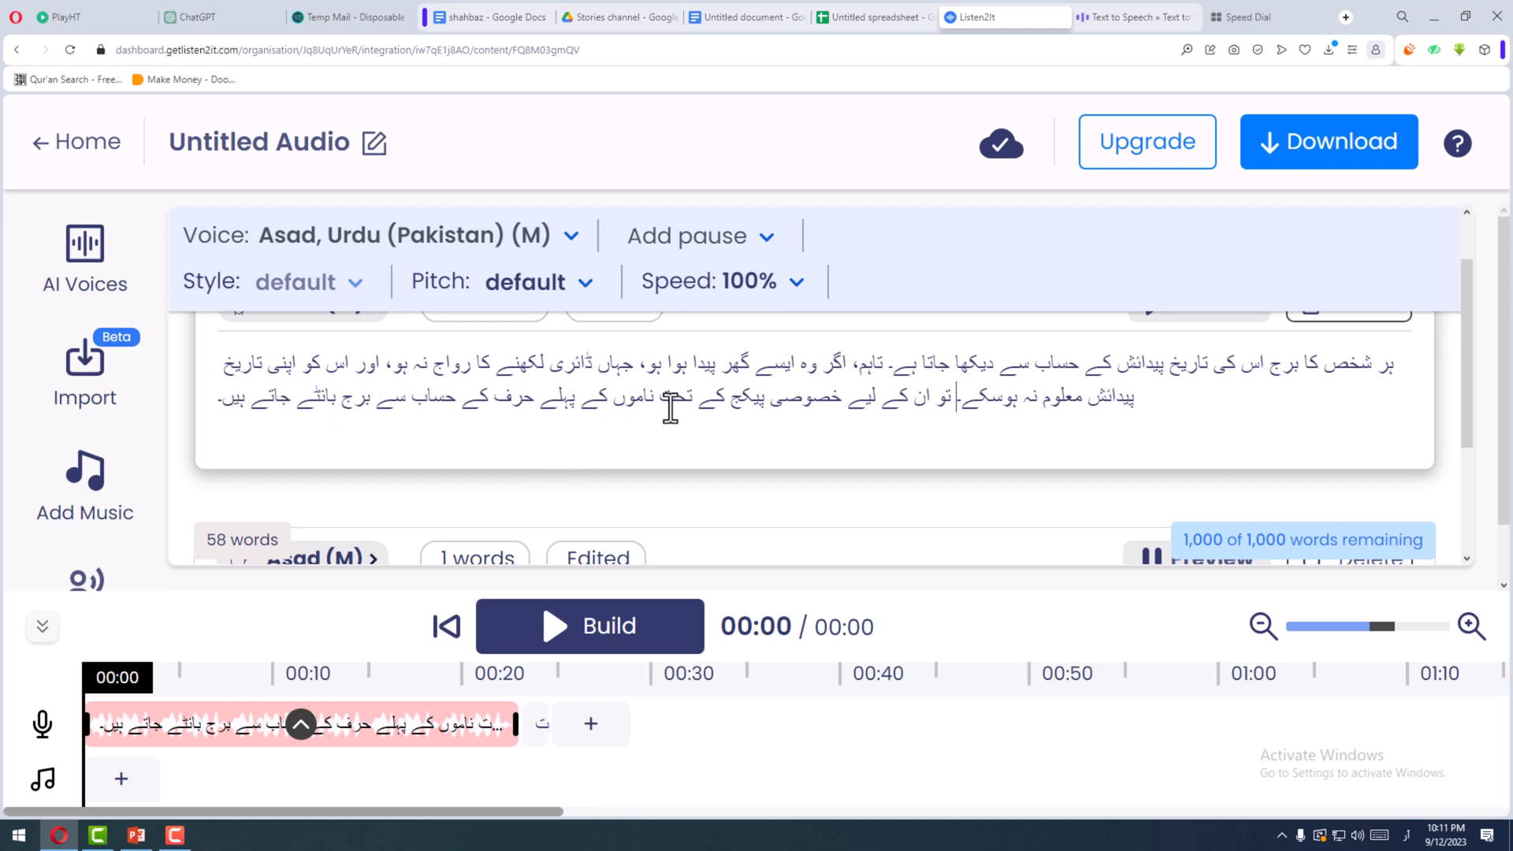
- Regenerate the audio of the repunctuated paragraph block and play its clip from the timeline
{"action": "left_click_drag", "start_coordinate": [953, 403], "coordinate": [207, 405]}
{"action": "left_click", "coordinate": [686, 466]}
{"action": "scroll", "coordinate": [1162, 390], "scroll_direction": "up", "scroll_amount": 1}
{"action": "left_click", "coordinate": [1162, 386]}
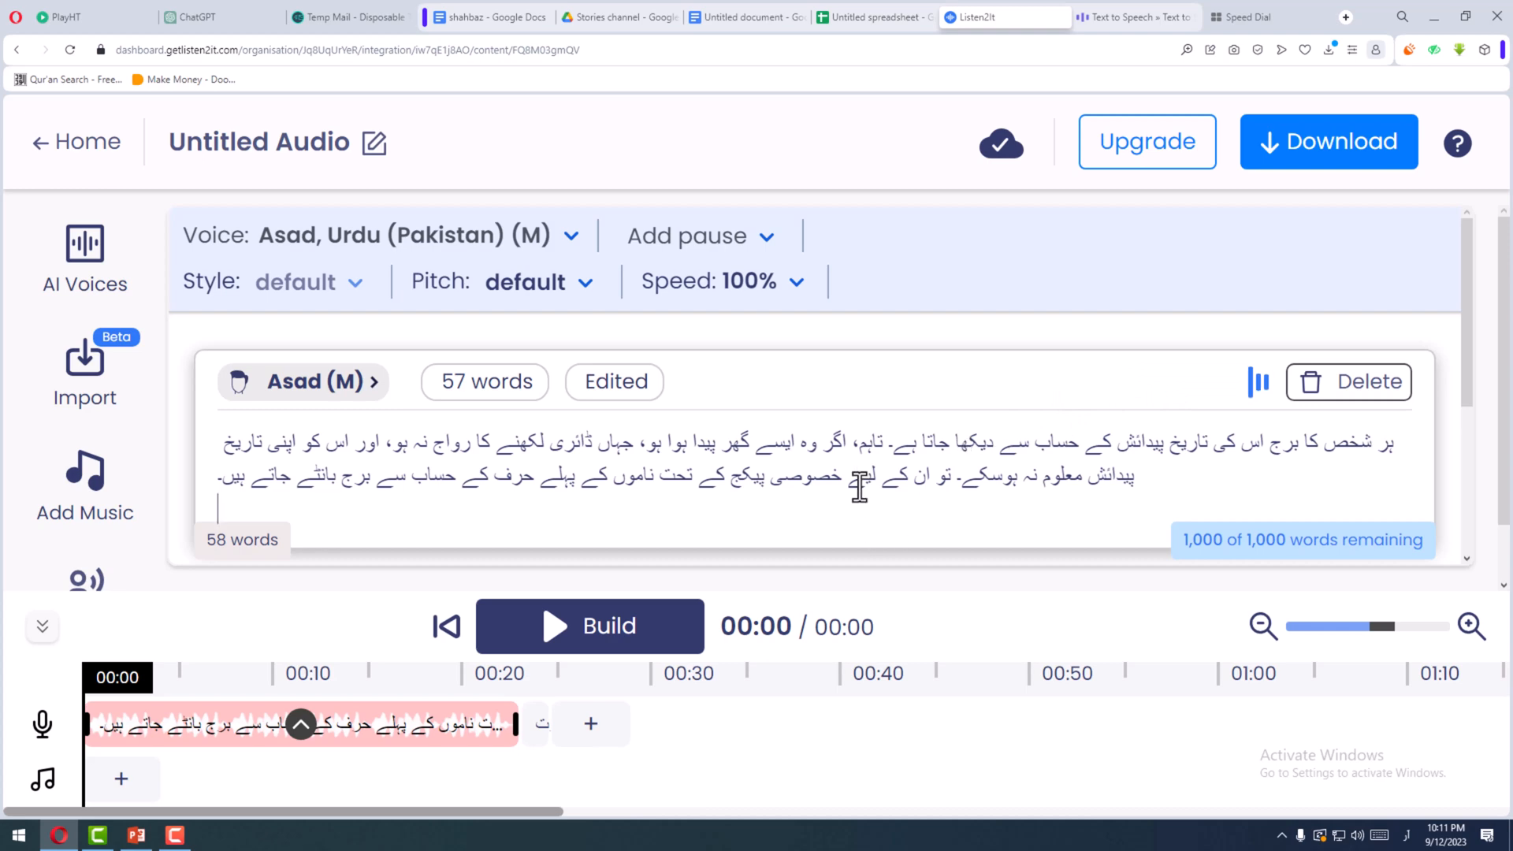
{"action": "scroll", "coordinate": [854, 483], "scroll_direction": "down", "scroll_amount": 2}
{"action": "scroll", "coordinate": [869, 511], "scroll_direction": "up", "scroll_amount": 2}
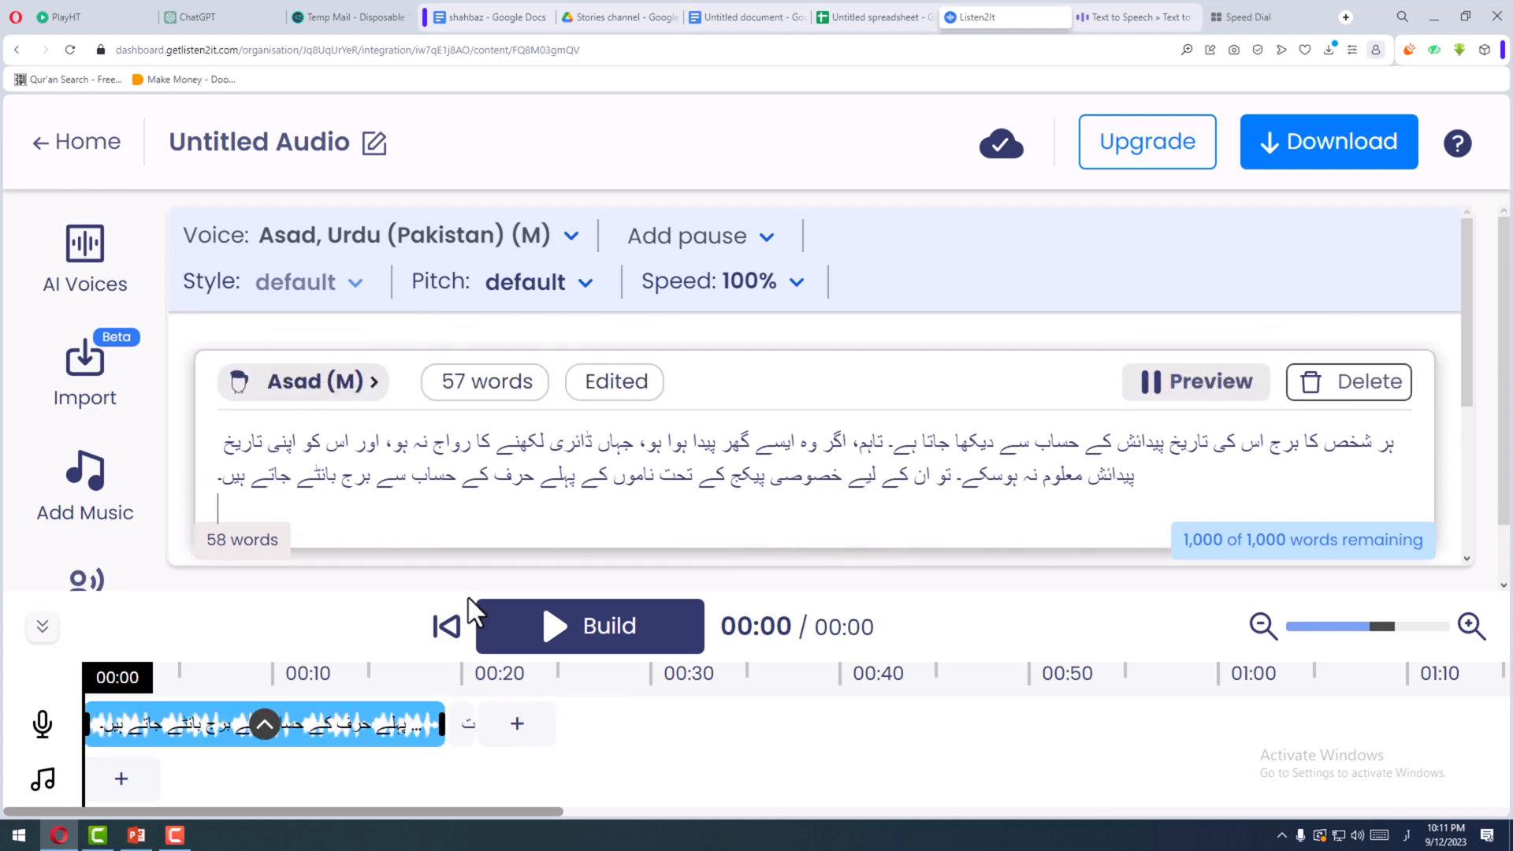
{"action": "left_click", "coordinate": [258, 726]}
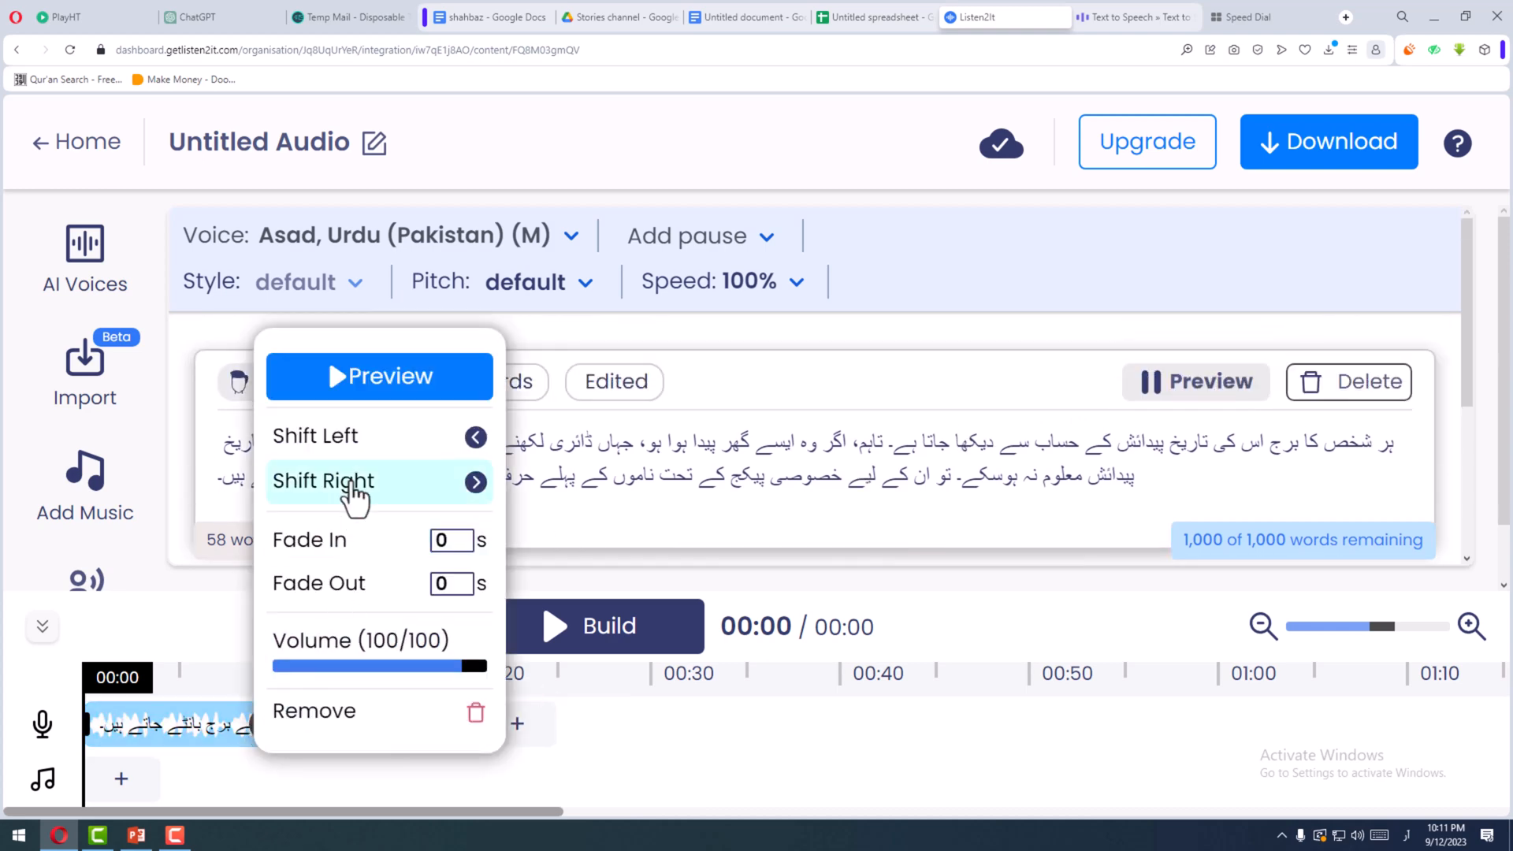
{"action": "left_click", "coordinate": [375, 392]}
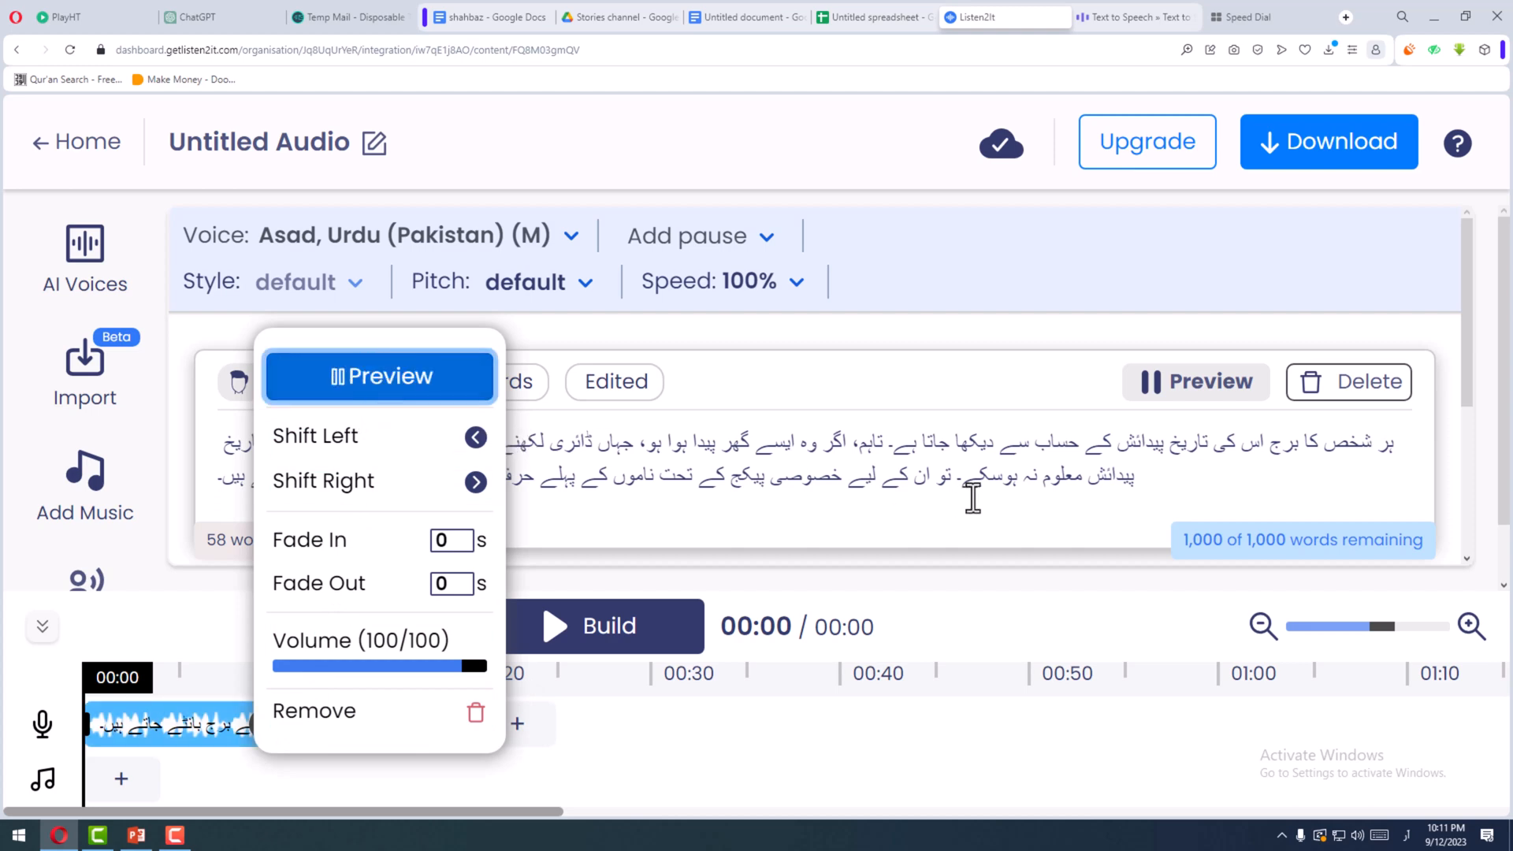
- Pause the playback of the paragraph block's timeline clip
{"action": "scroll", "coordinate": [973, 496], "scroll_direction": "down", "scroll_amount": 1}
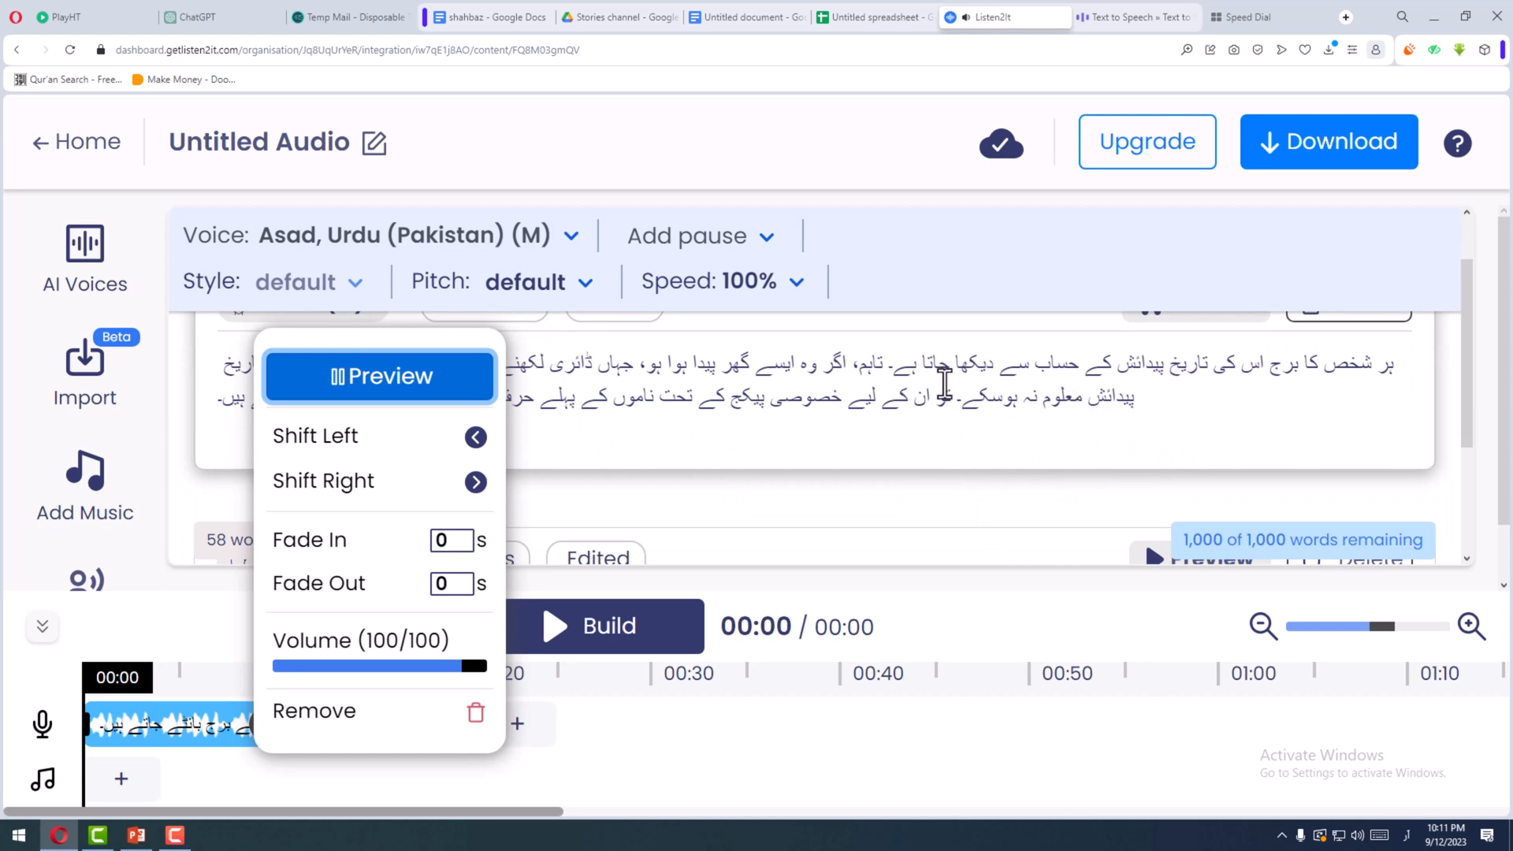
{"action": "left_click", "coordinate": [376, 397]}
- Replace "عورت" in the test block with a copy of the paragraph's first sentence, "ہر شخص کا برج اس کی تاریخ پیدائش کے حساب سے دیکھا جاتا ہے۔"
{"action": "left_click", "coordinate": [939, 364]}
{"action": "left_click_drag", "start_coordinate": [893, 369], "coordinate": [1401, 373]}
{"action": "key", "text": "ctrl+c"}
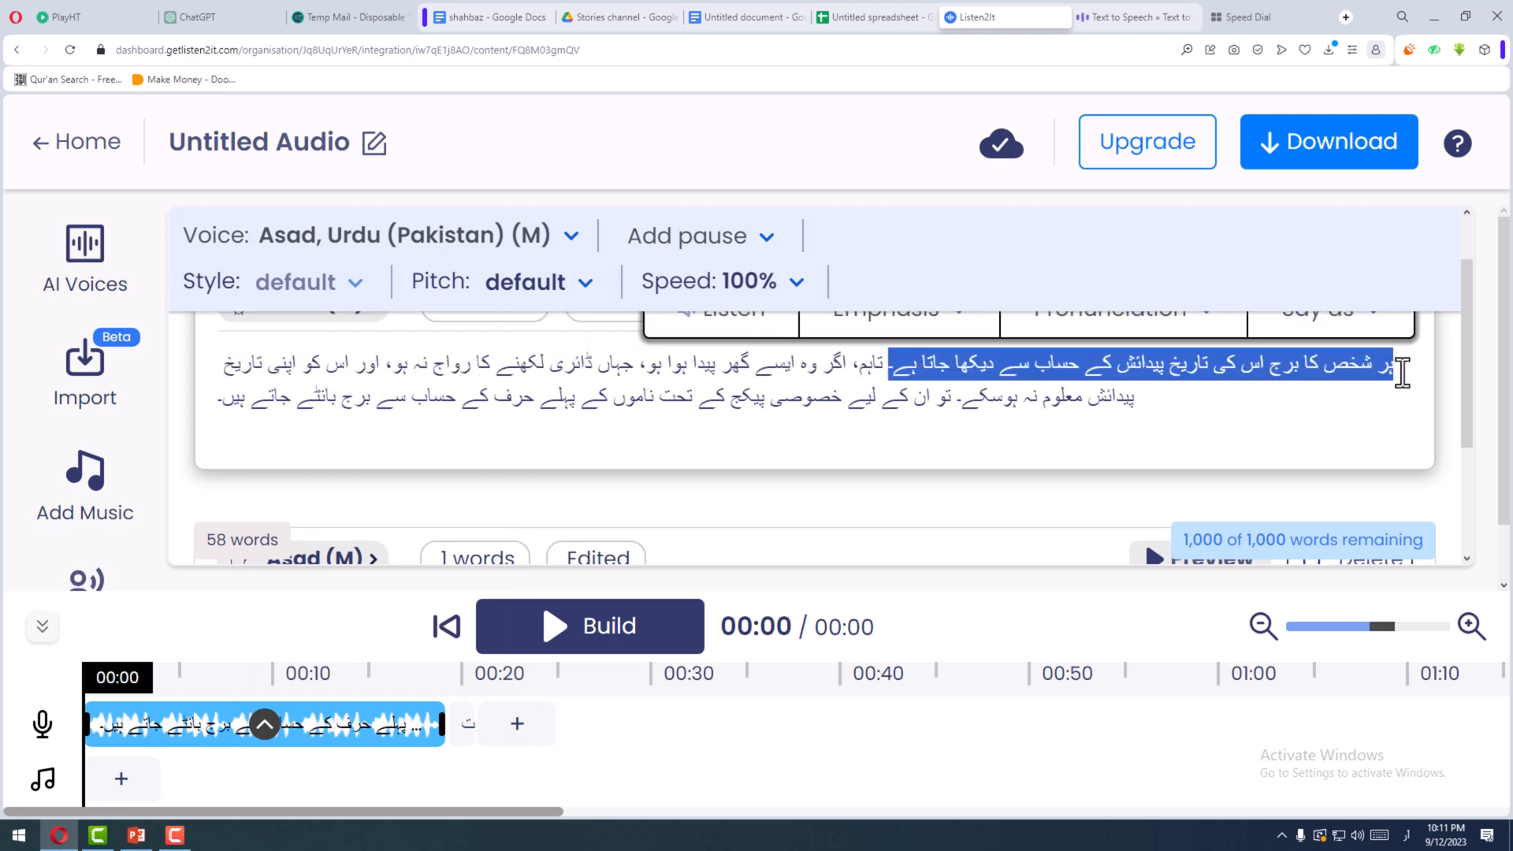
{"action": "scroll", "coordinate": [365, 496], "scroll_direction": "down", "scroll_amount": 2}
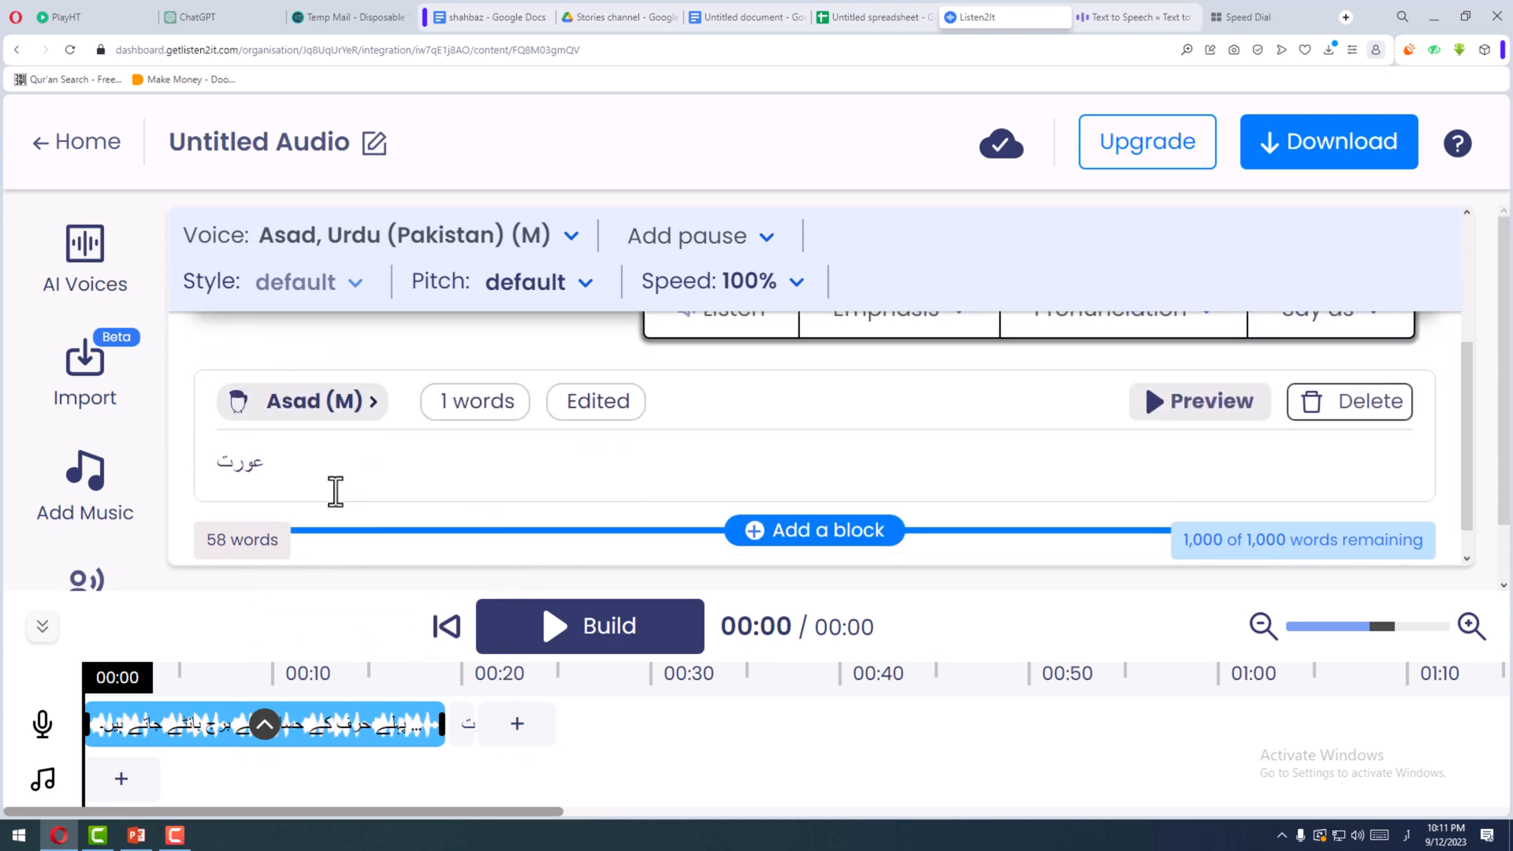
{"action": "left_click_drag", "start_coordinate": [331, 494], "coordinate": [130, 498]}
{"action": "key", "text": "ctrl+v"}
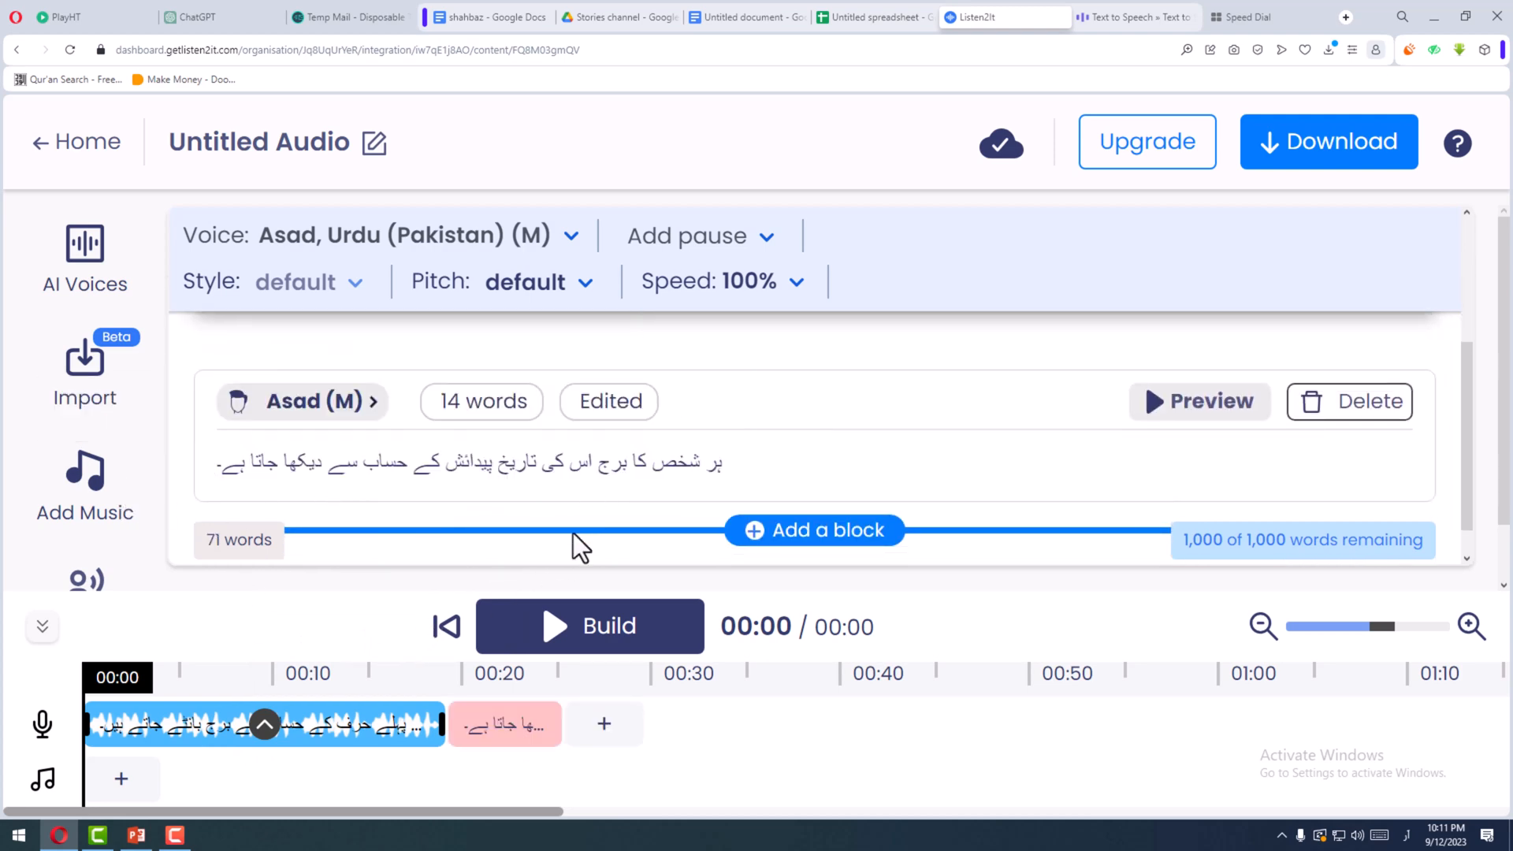
- Generate the test block's audio for the copied sentence and play its clip from the timeline
{"action": "left_click", "coordinate": [1155, 403]}
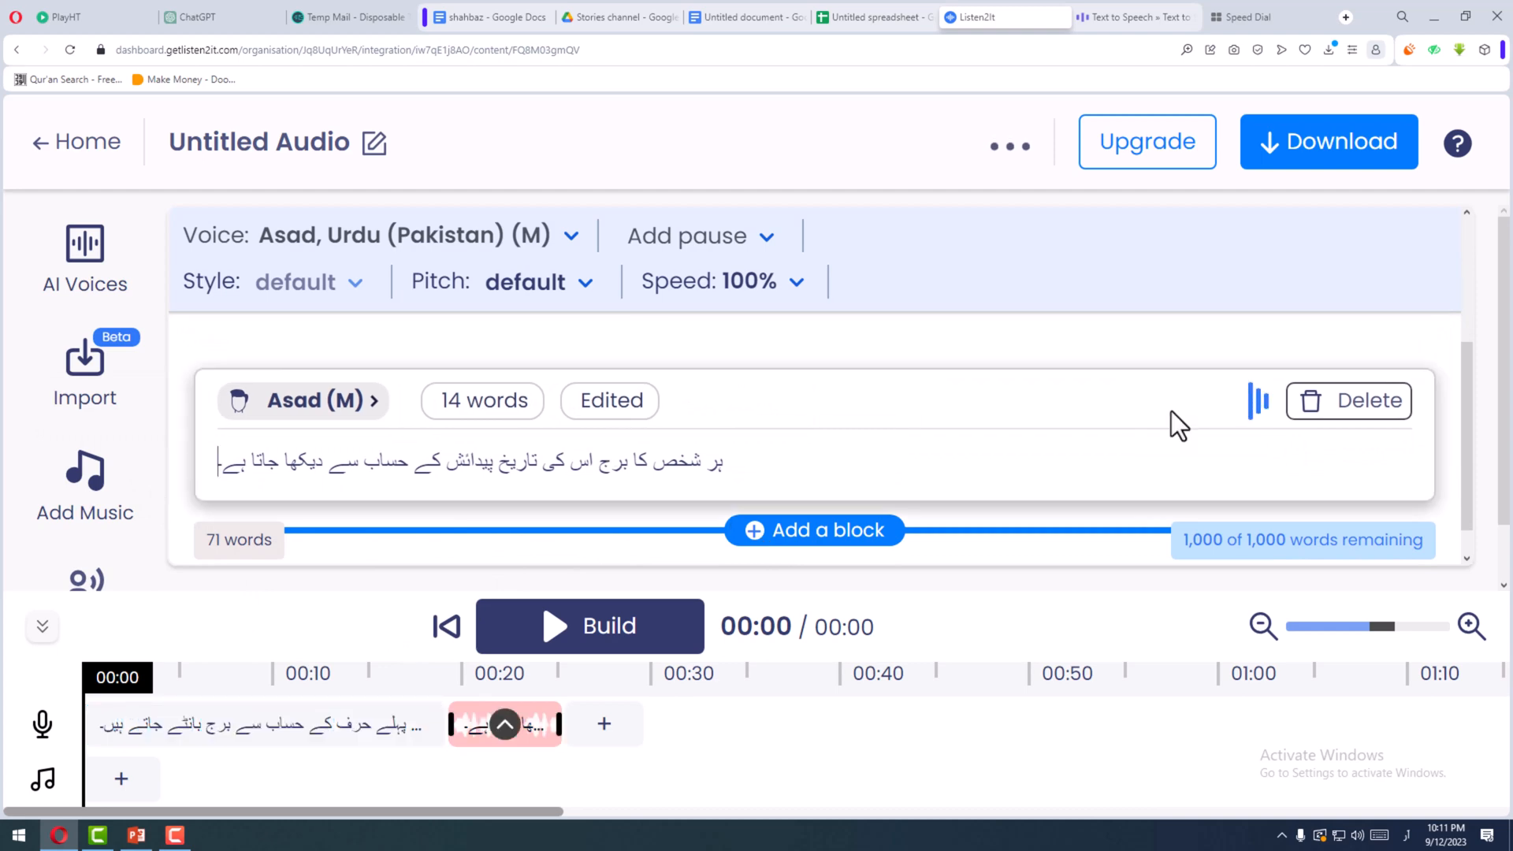
{"action": "left_click", "coordinate": [492, 725]}
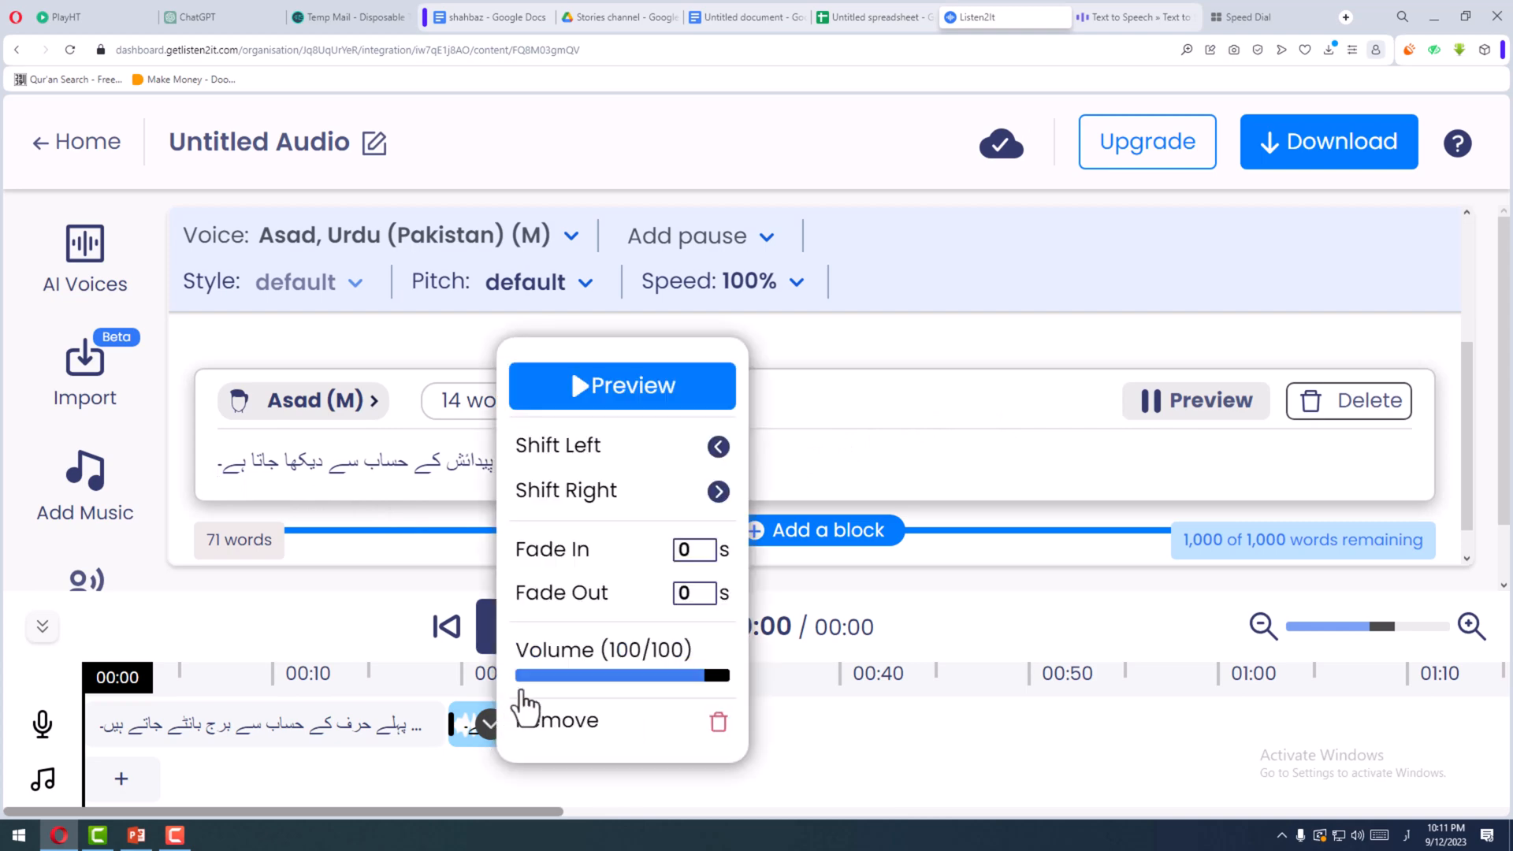
{"action": "left_click", "coordinate": [607, 397]}
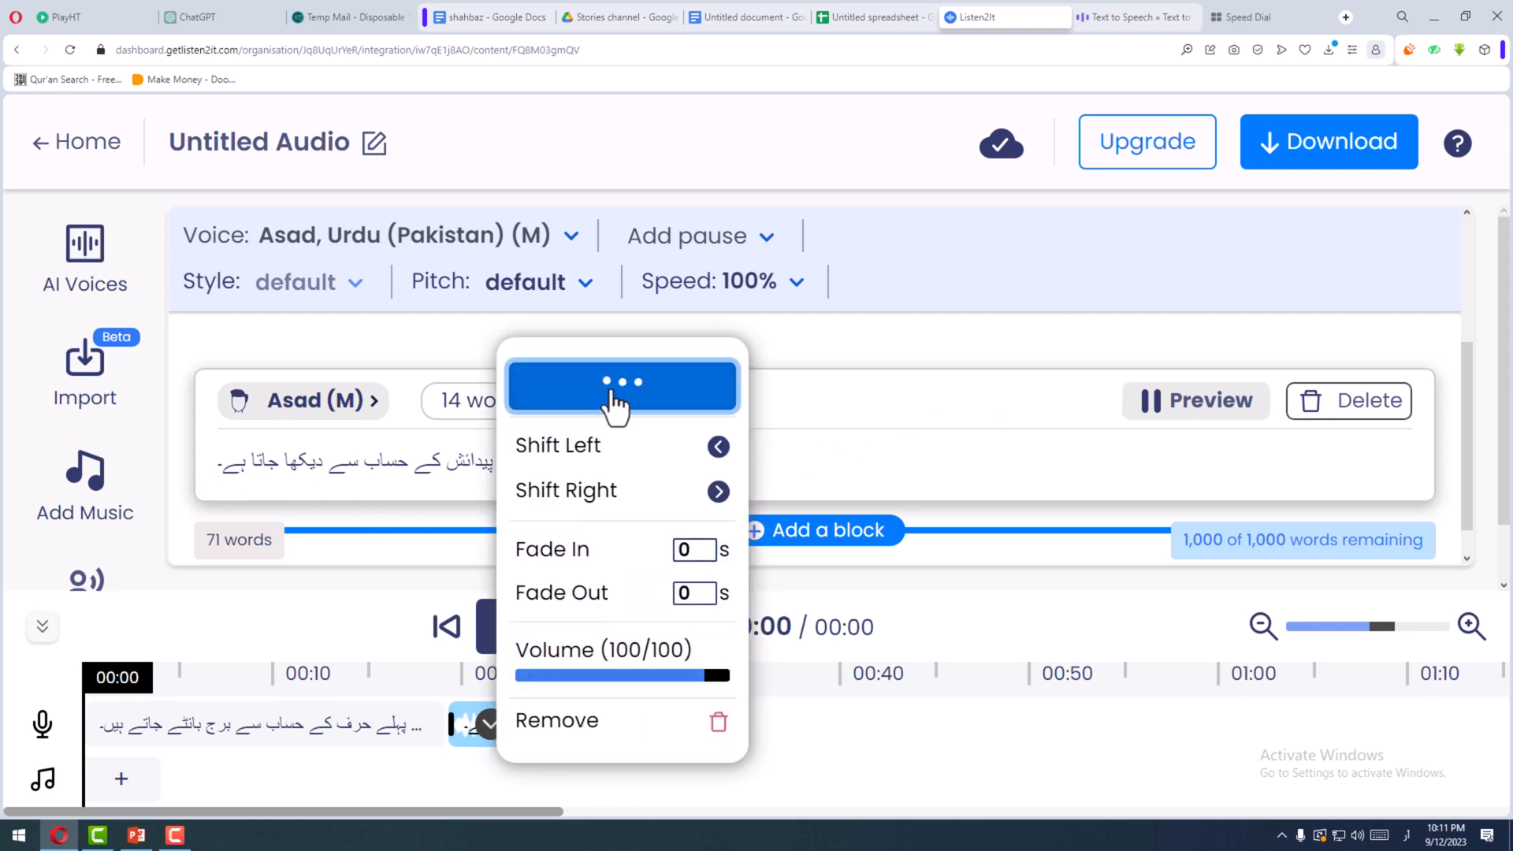
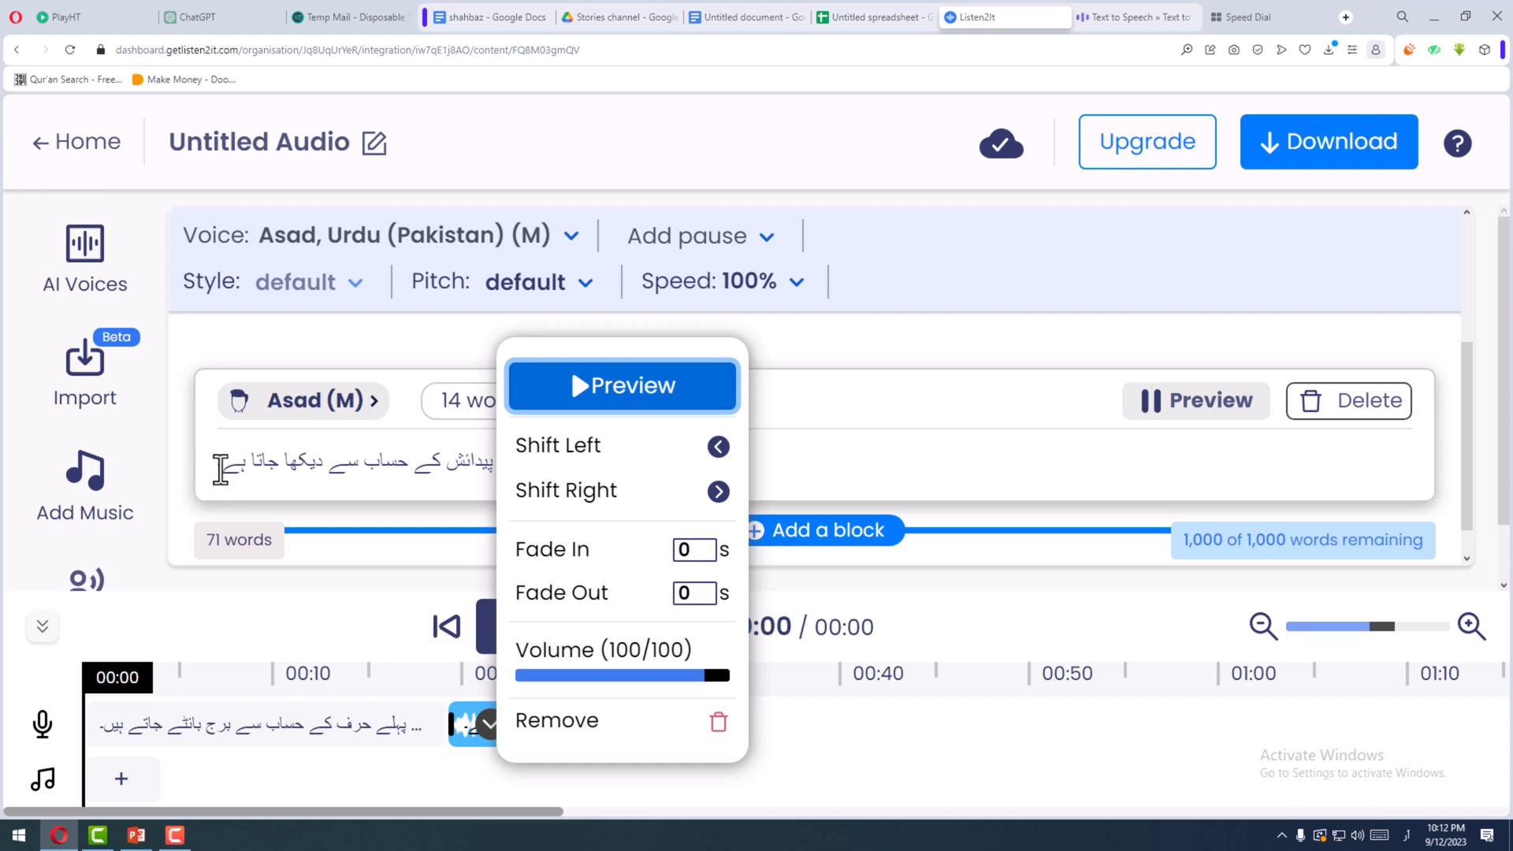
- Insert a space before the closing "۔" of the test sentence, regenerate its audio and play its clip from the timeline
{"action": "left_click", "coordinate": [235, 512]}
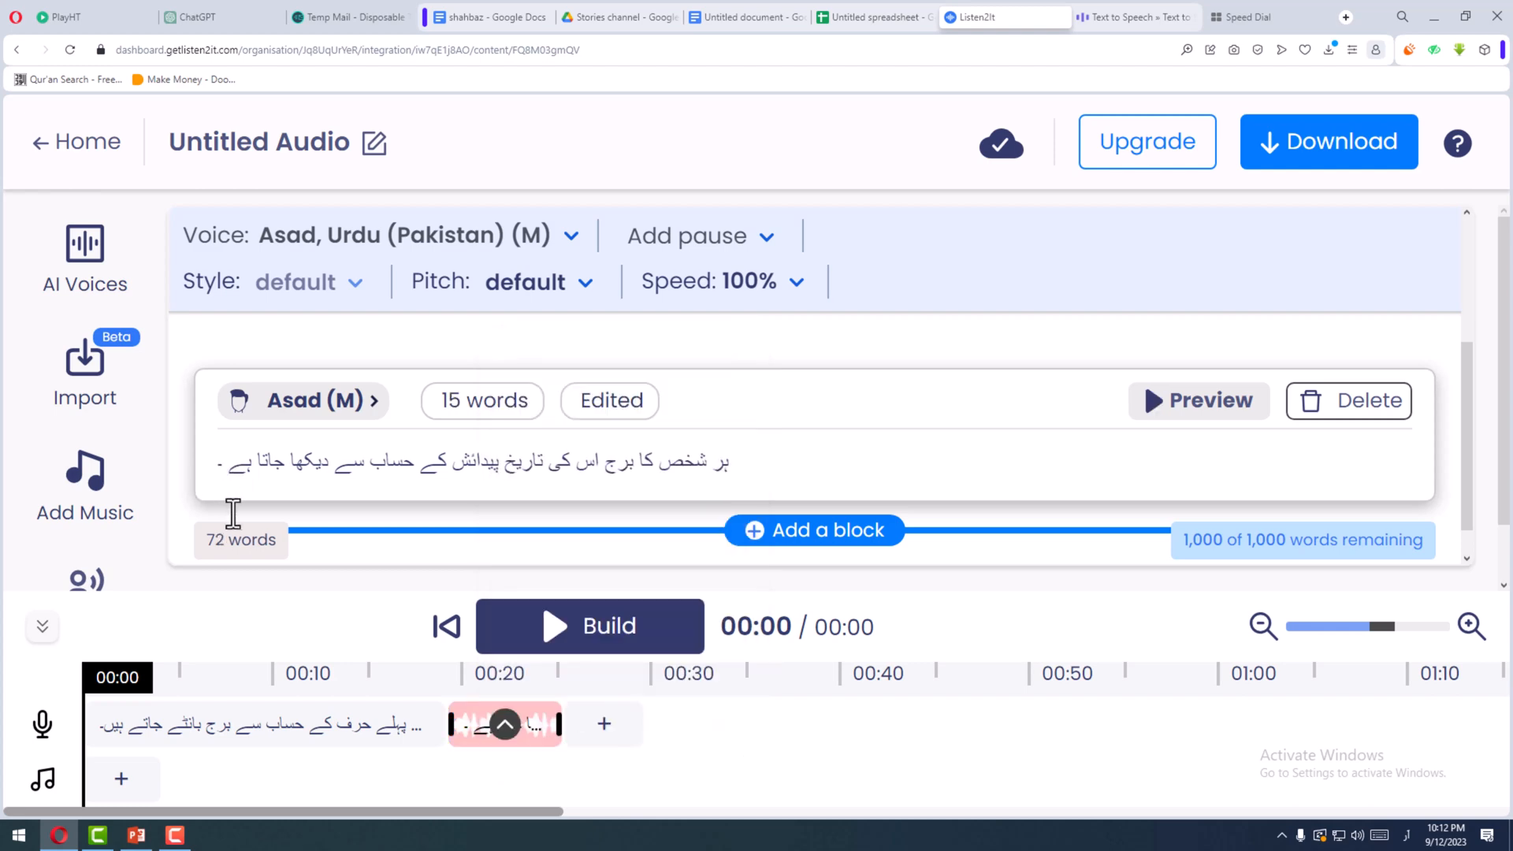
{"action": "left_click", "coordinate": [1171, 416]}
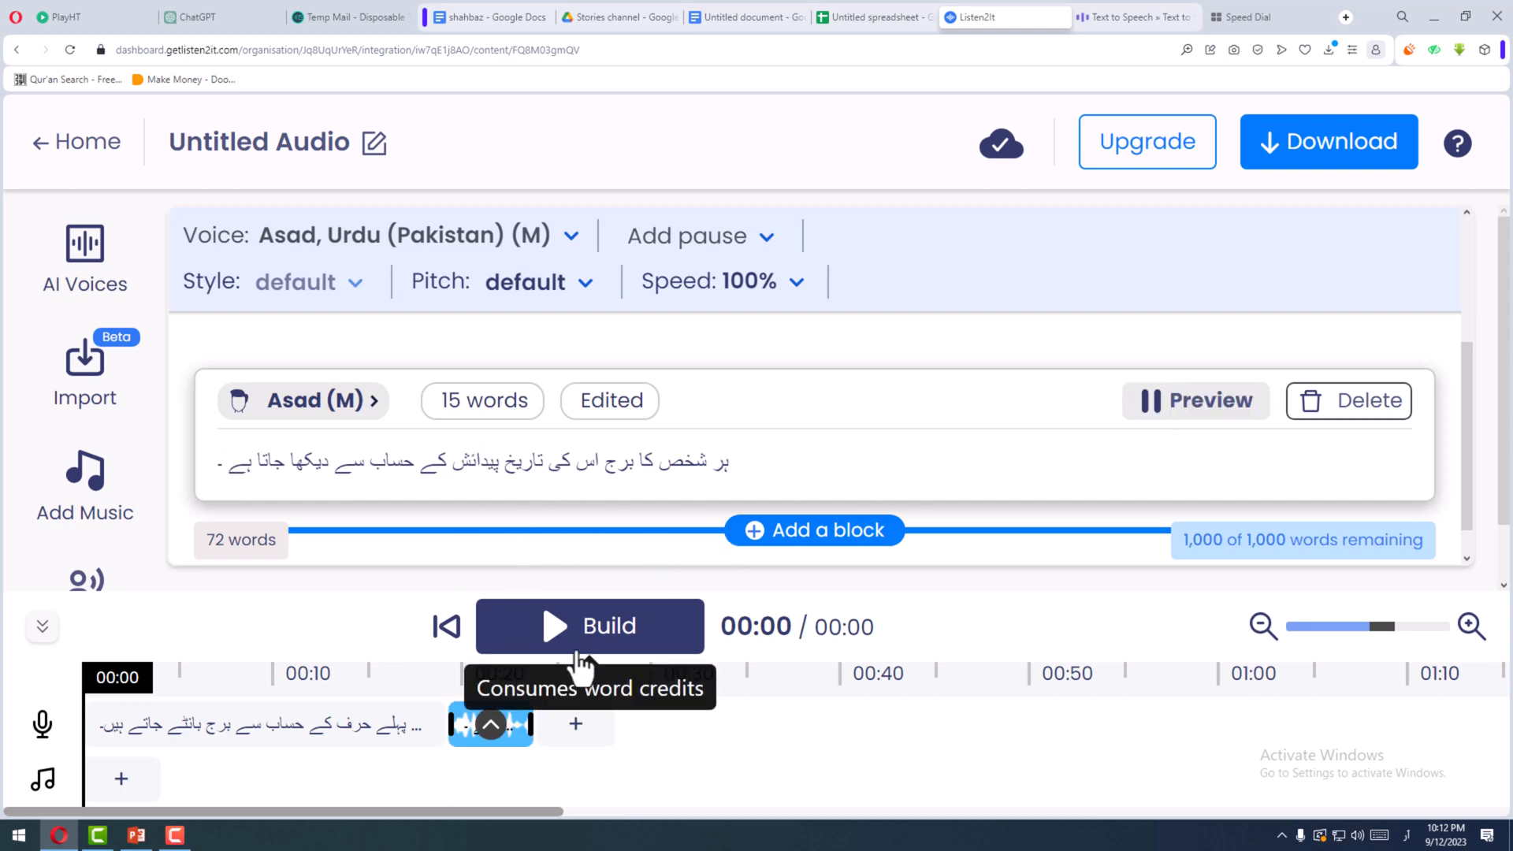
{"action": "left_click", "coordinate": [493, 725]}
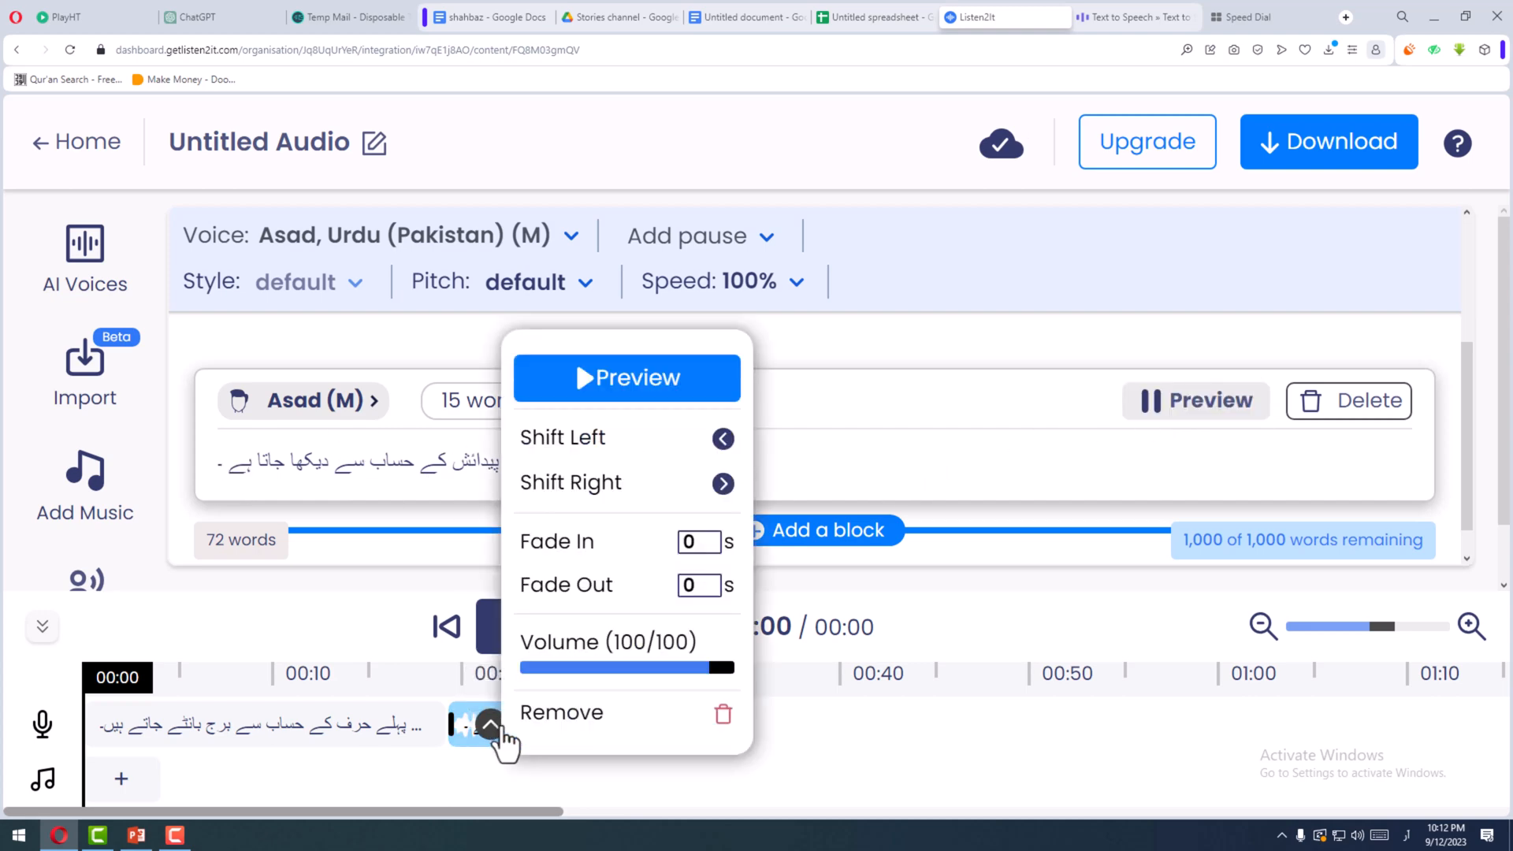
{"action": "left_click", "coordinate": [587, 403]}
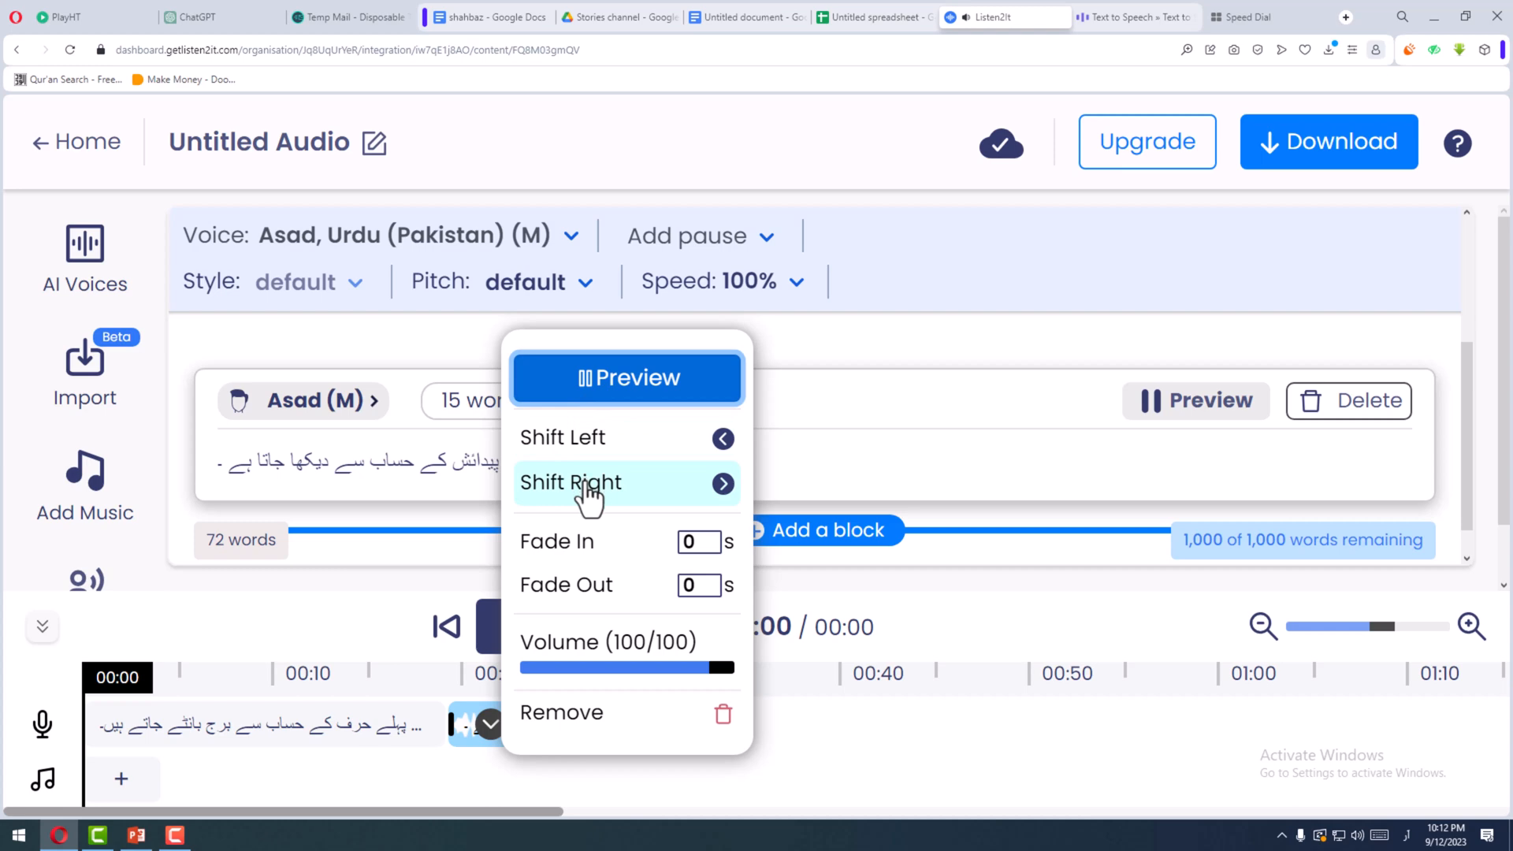
- Add "ا" to the test sentence's last word so it reads "ہےا", regenerate the audio and play its timeline clip
{"action": "left_click", "coordinate": [273, 465]}
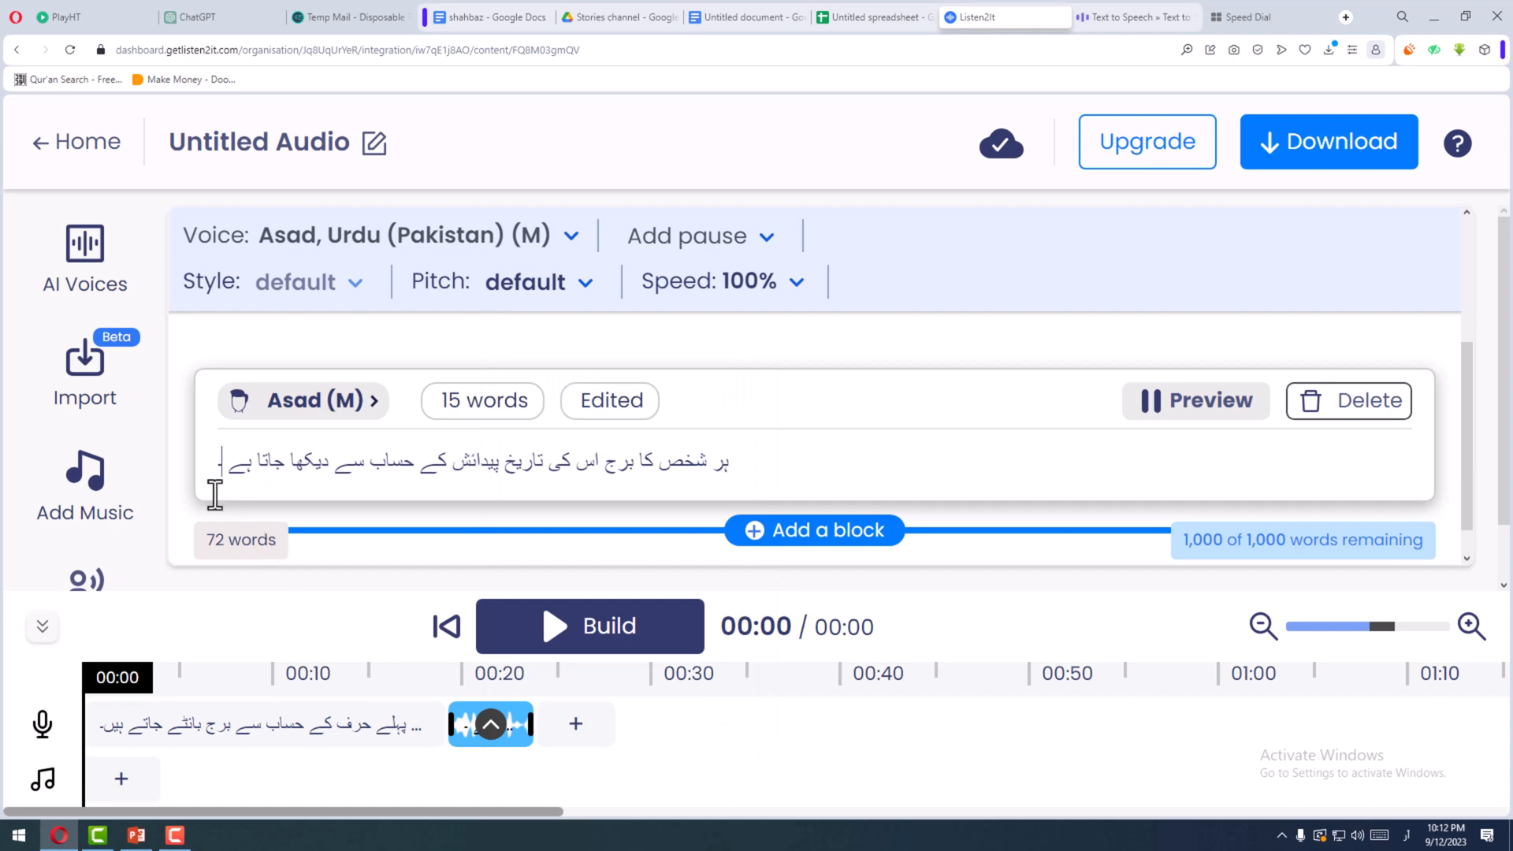
{"action": "left_click", "coordinate": [233, 470]}
{"action": "type", "text": "ا"}
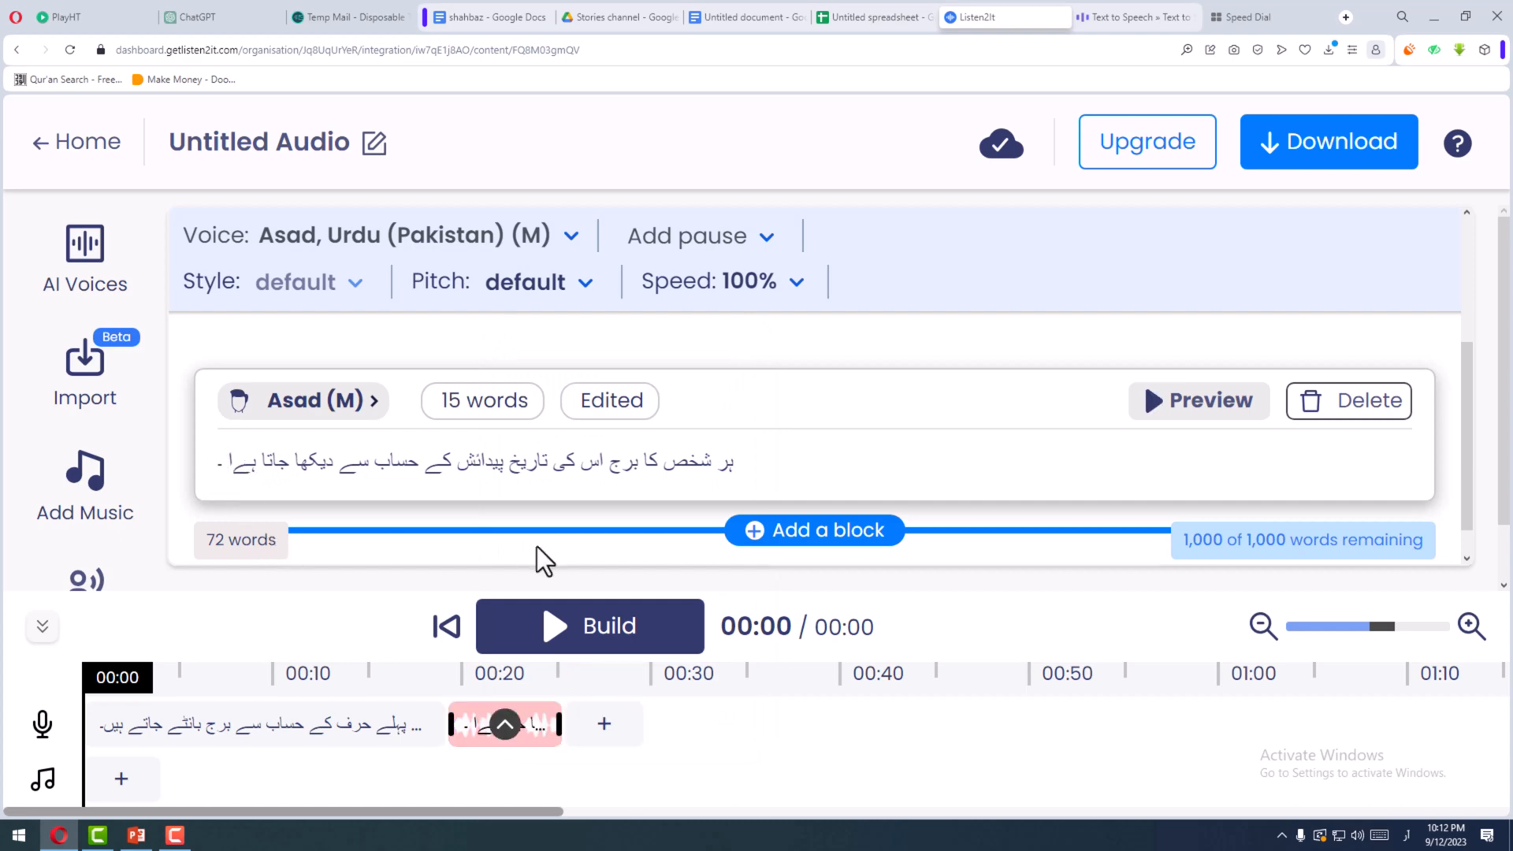
{"action": "left_click", "coordinate": [1158, 410]}
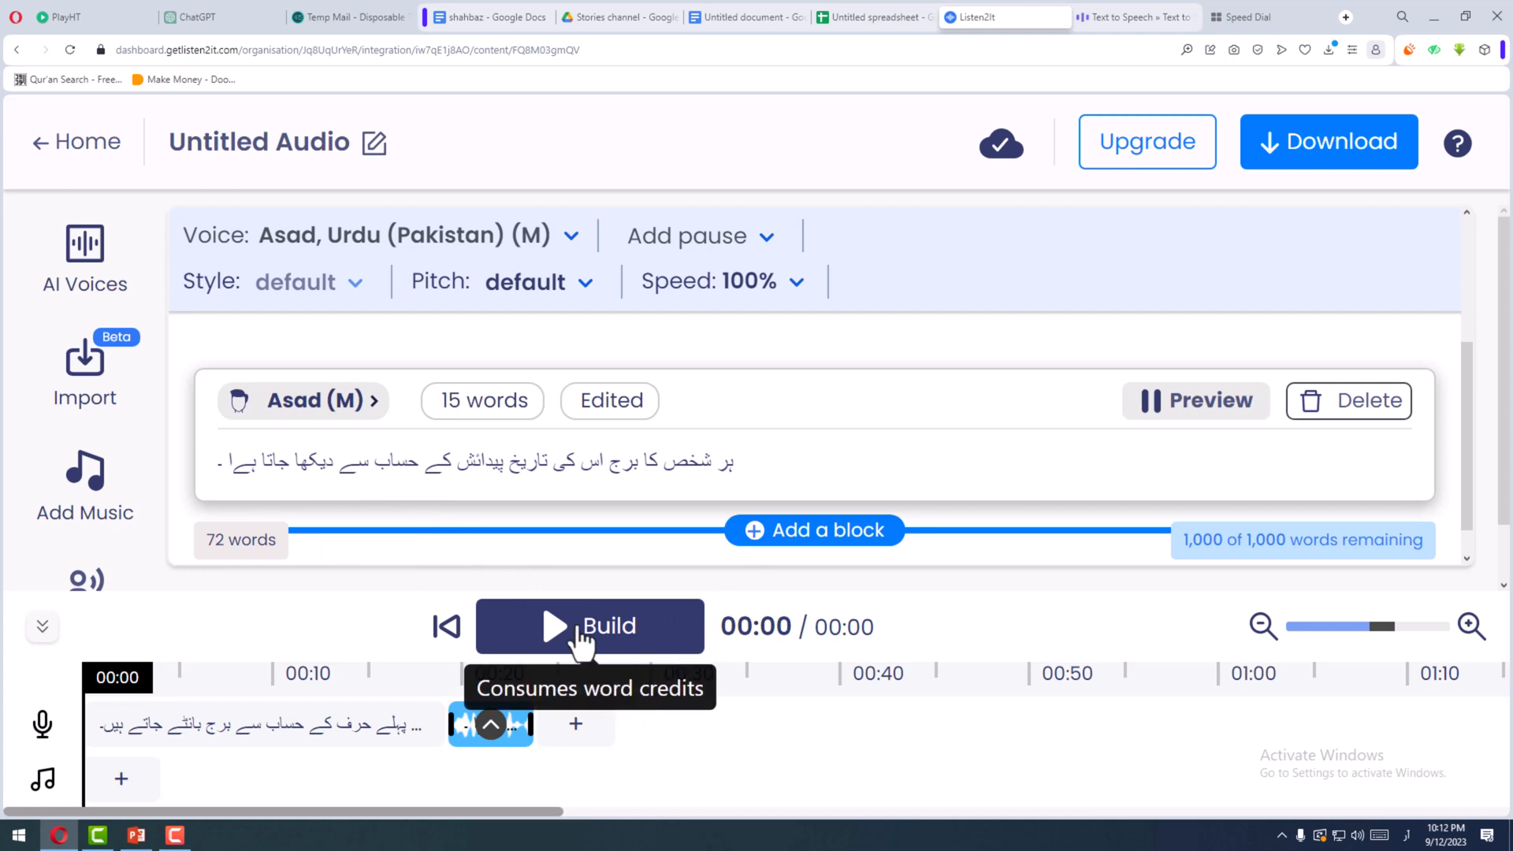
{"action": "left_click", "coordinate": [492, 725]}
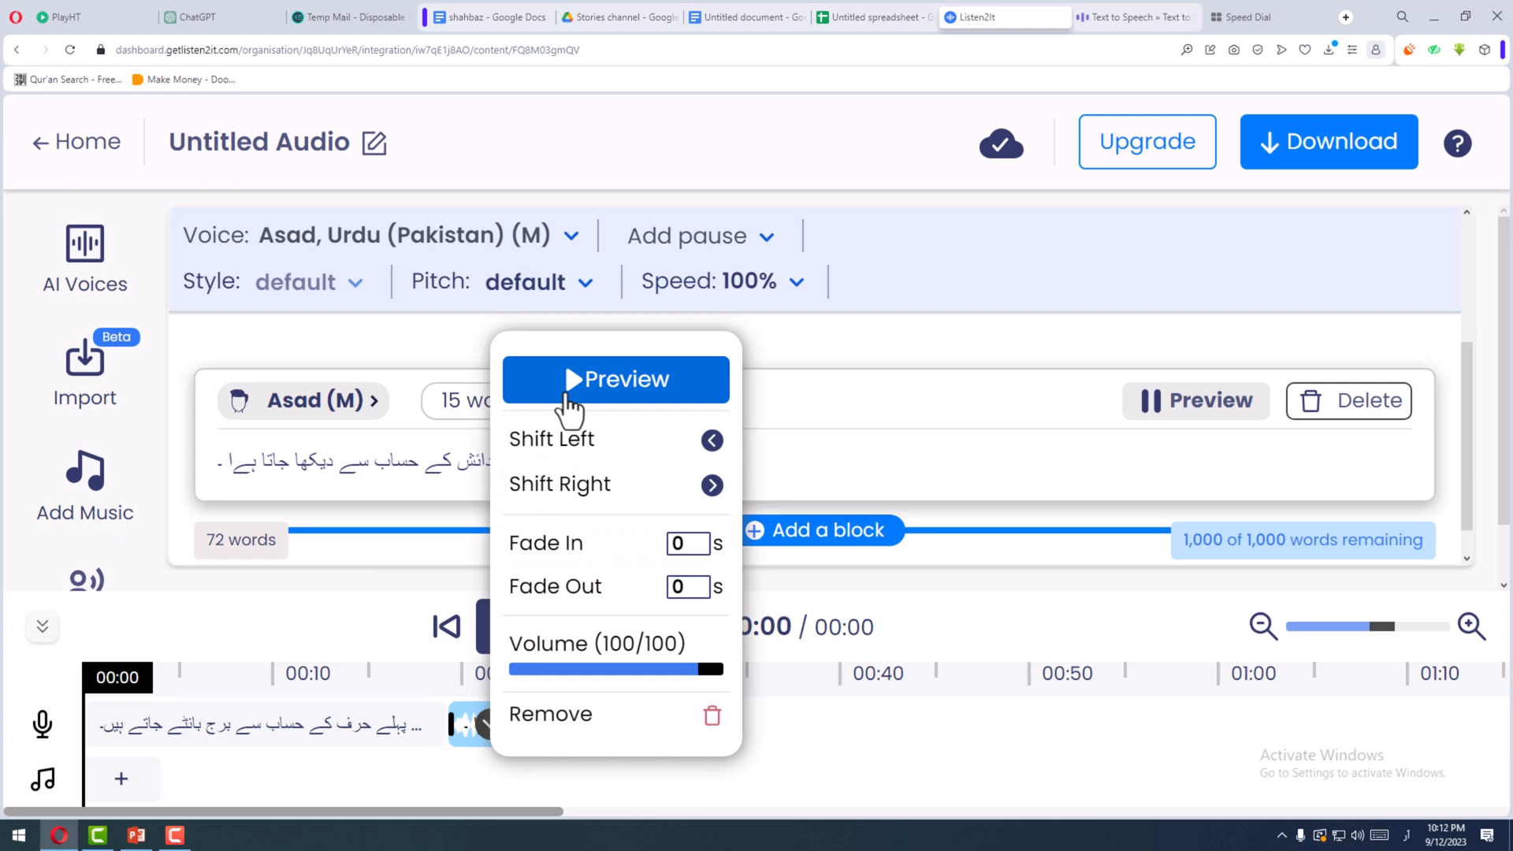
{"action": "left_click", "coordinate": [569, 394]}
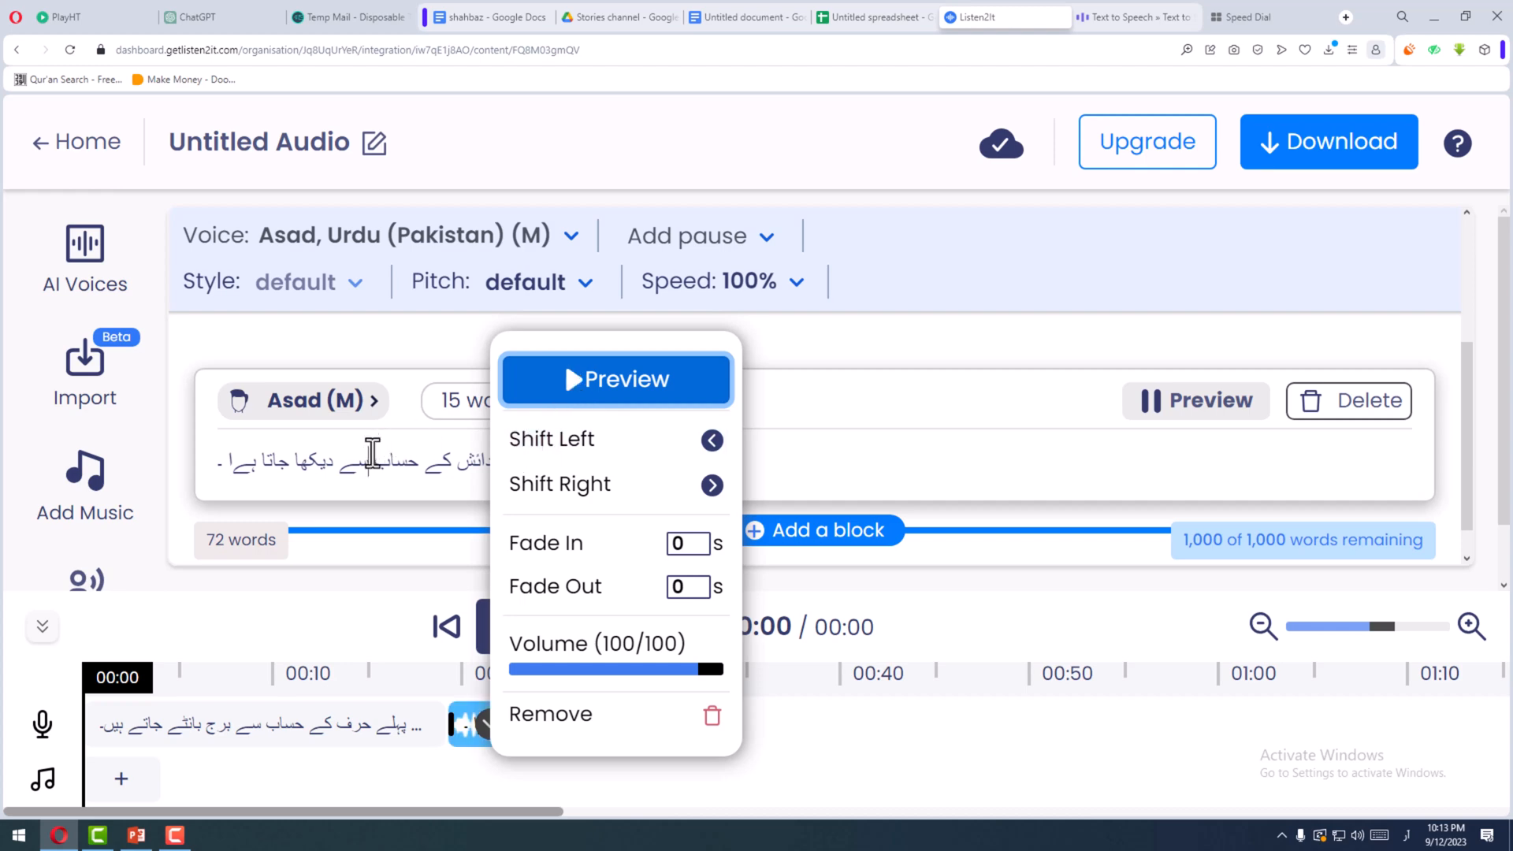
- Respell the test sentence's last word as "ہیا", regenerate the audio and play its timeline clip
{"action": "left_click", "coordinate": [372, 454]}
{"action": "left_click", "coordinate": [230, 467]}
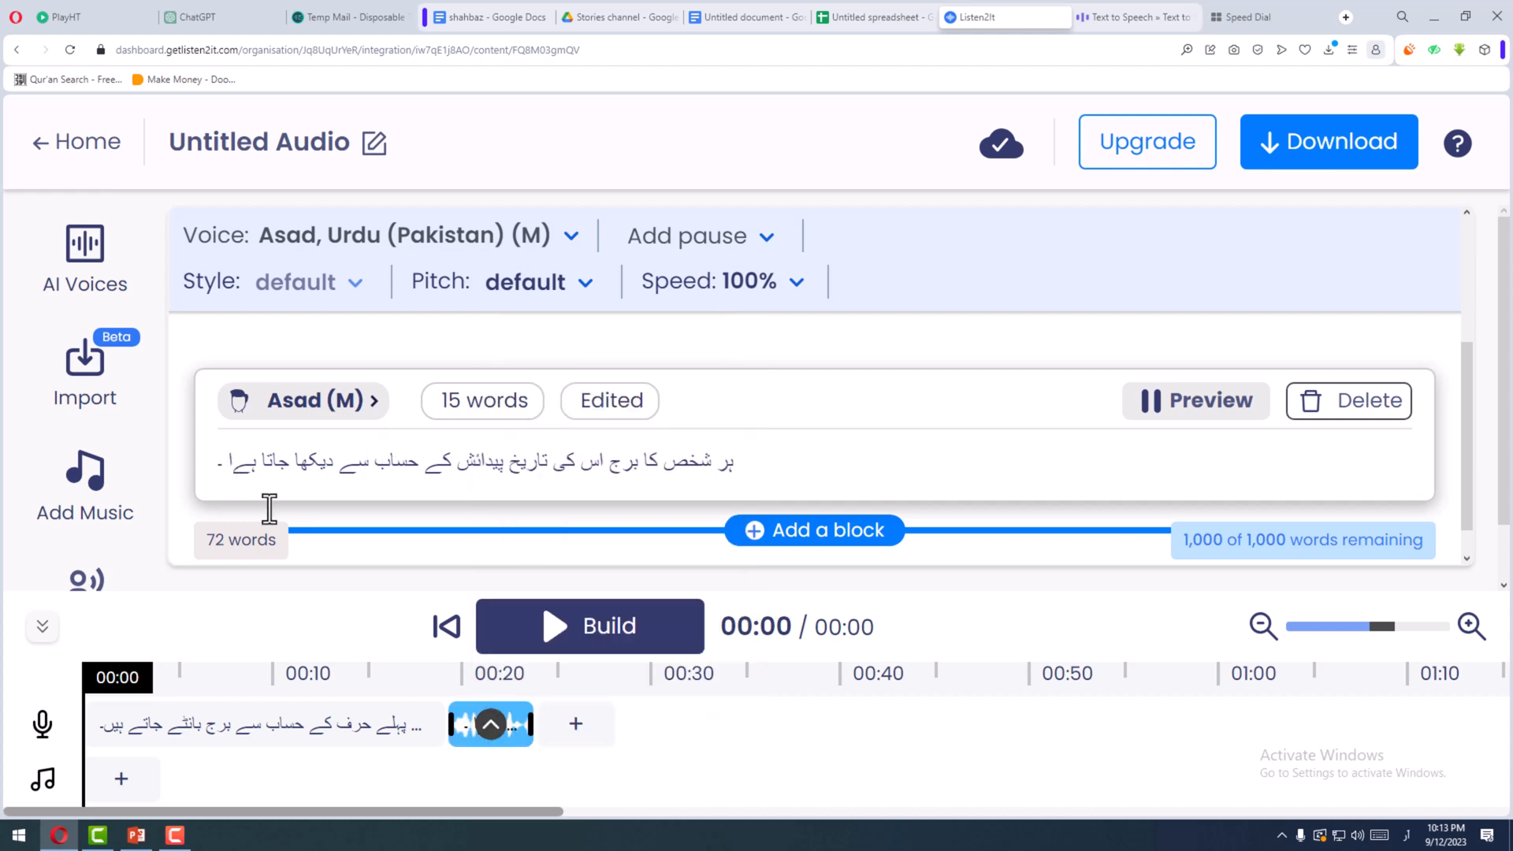
{"action": "key", "text": "BackSpace"}
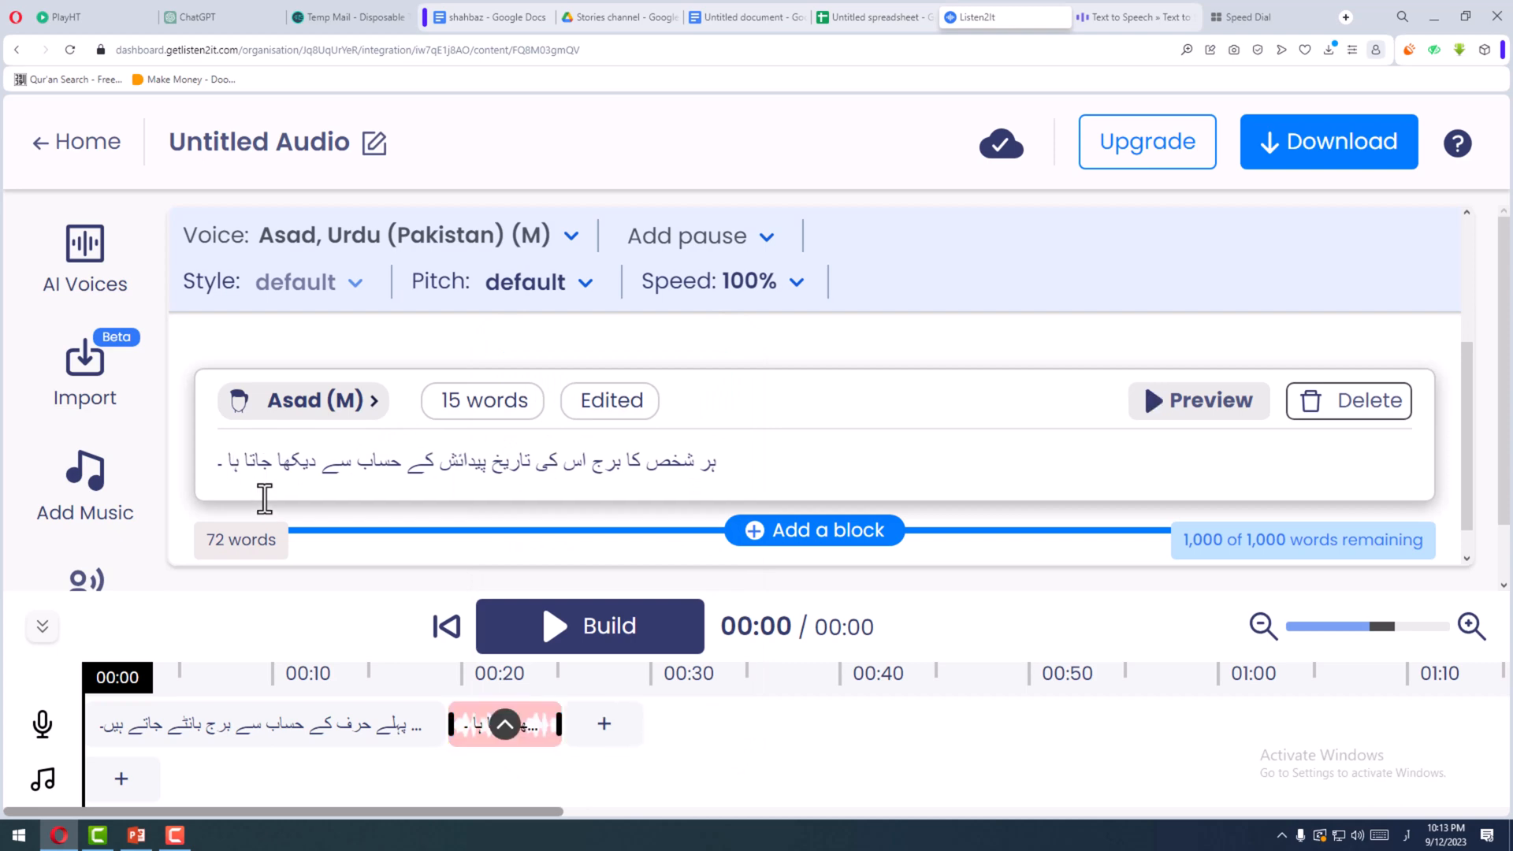
{"action": "type", "text": "ی"}
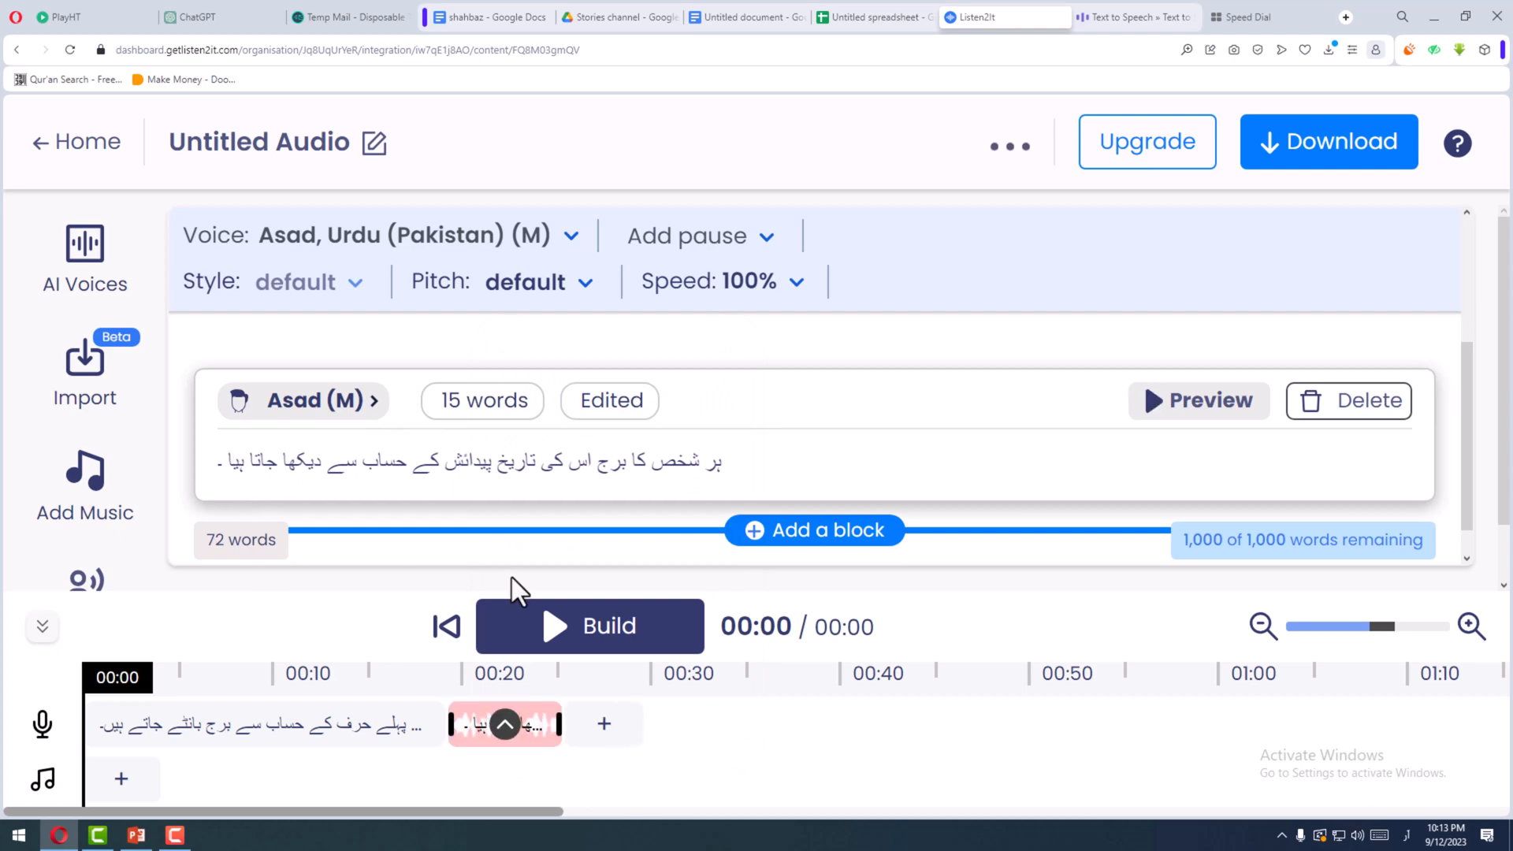
{"action": "left_click", "coordinate": [1187, 407]}
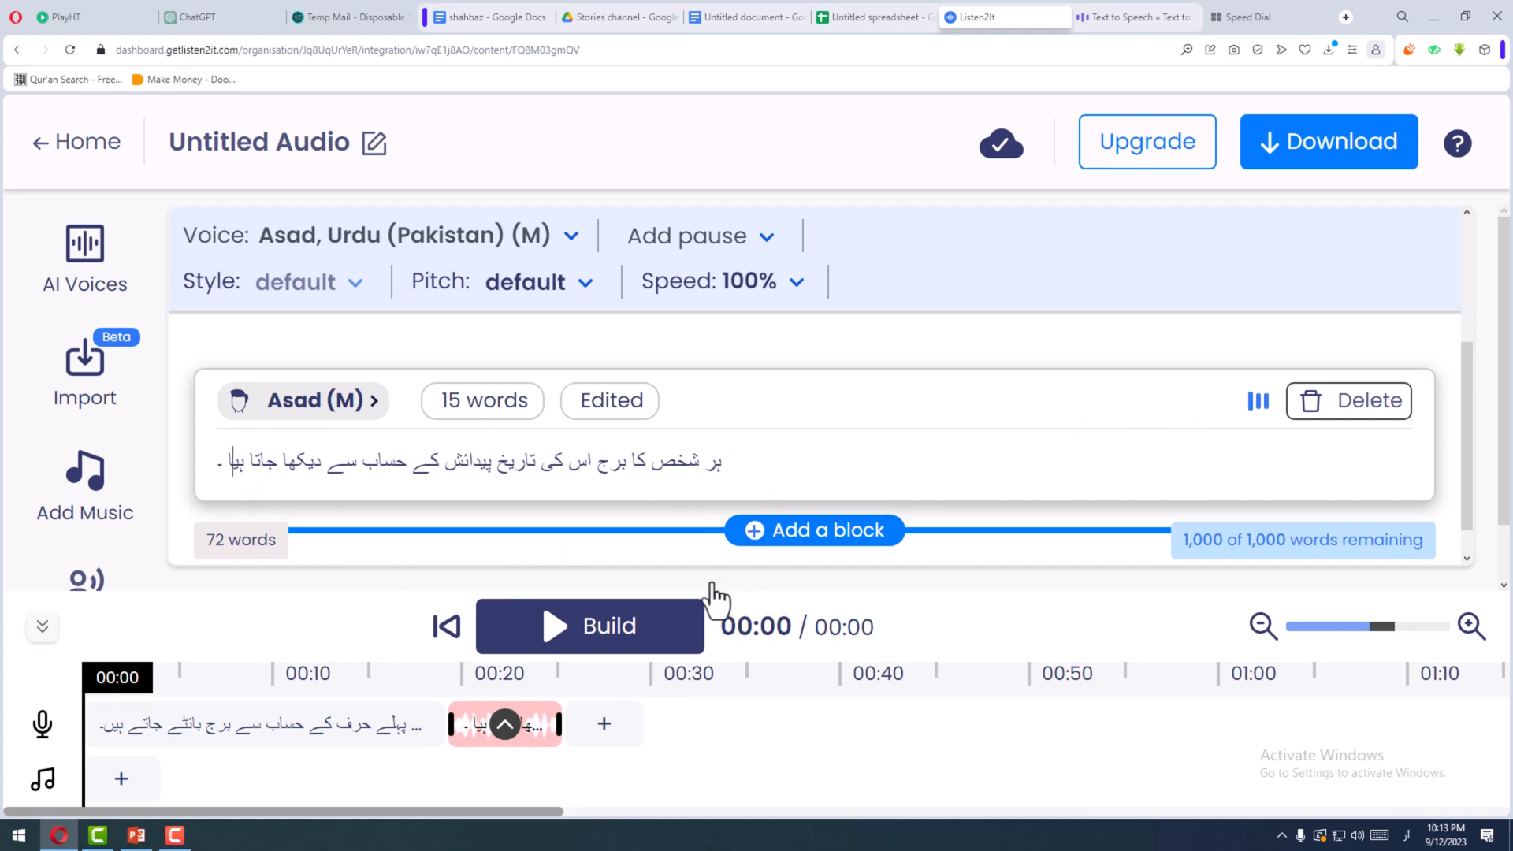
{"action": "left_click", "coordinate": [491, 731]}
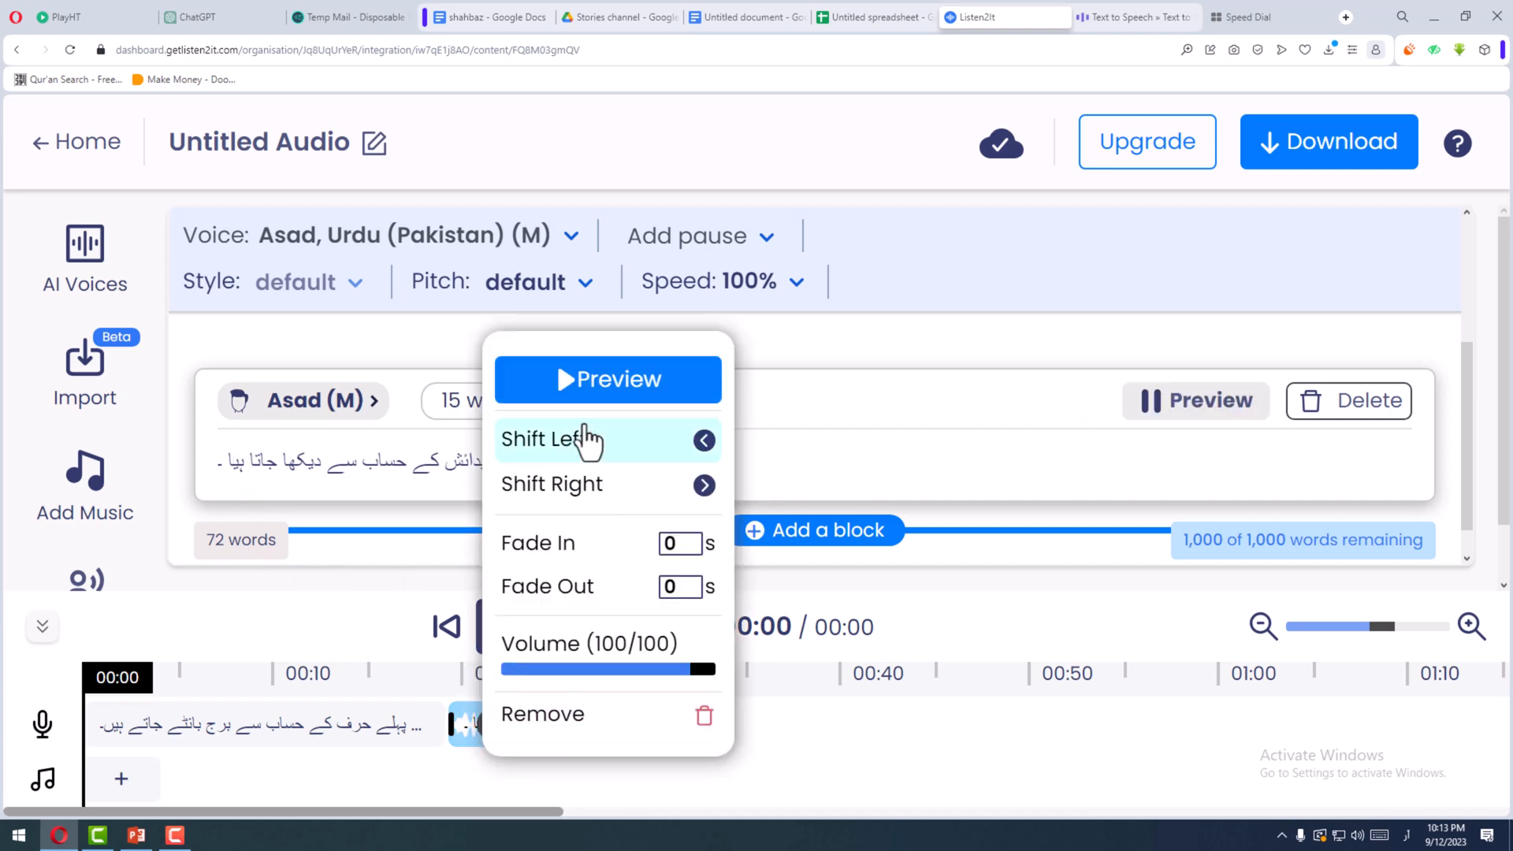
{"action": "left_click", "coordinate": [574, 382]}
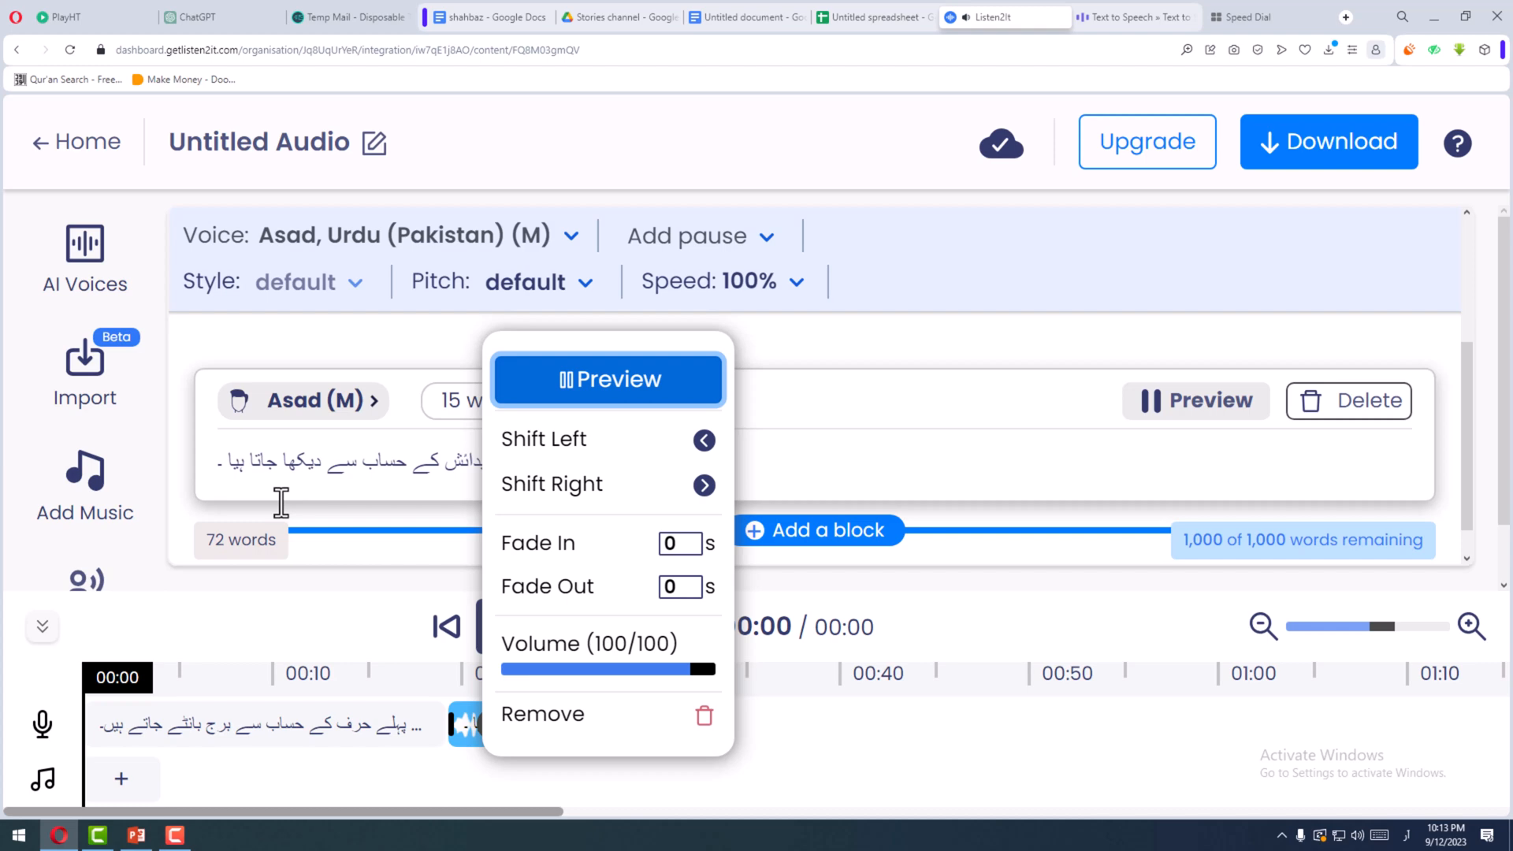
- Try the spelling "ہےےا" for the test sentence's last word
{"action": "left_click", "coordinate": [237, 482]}
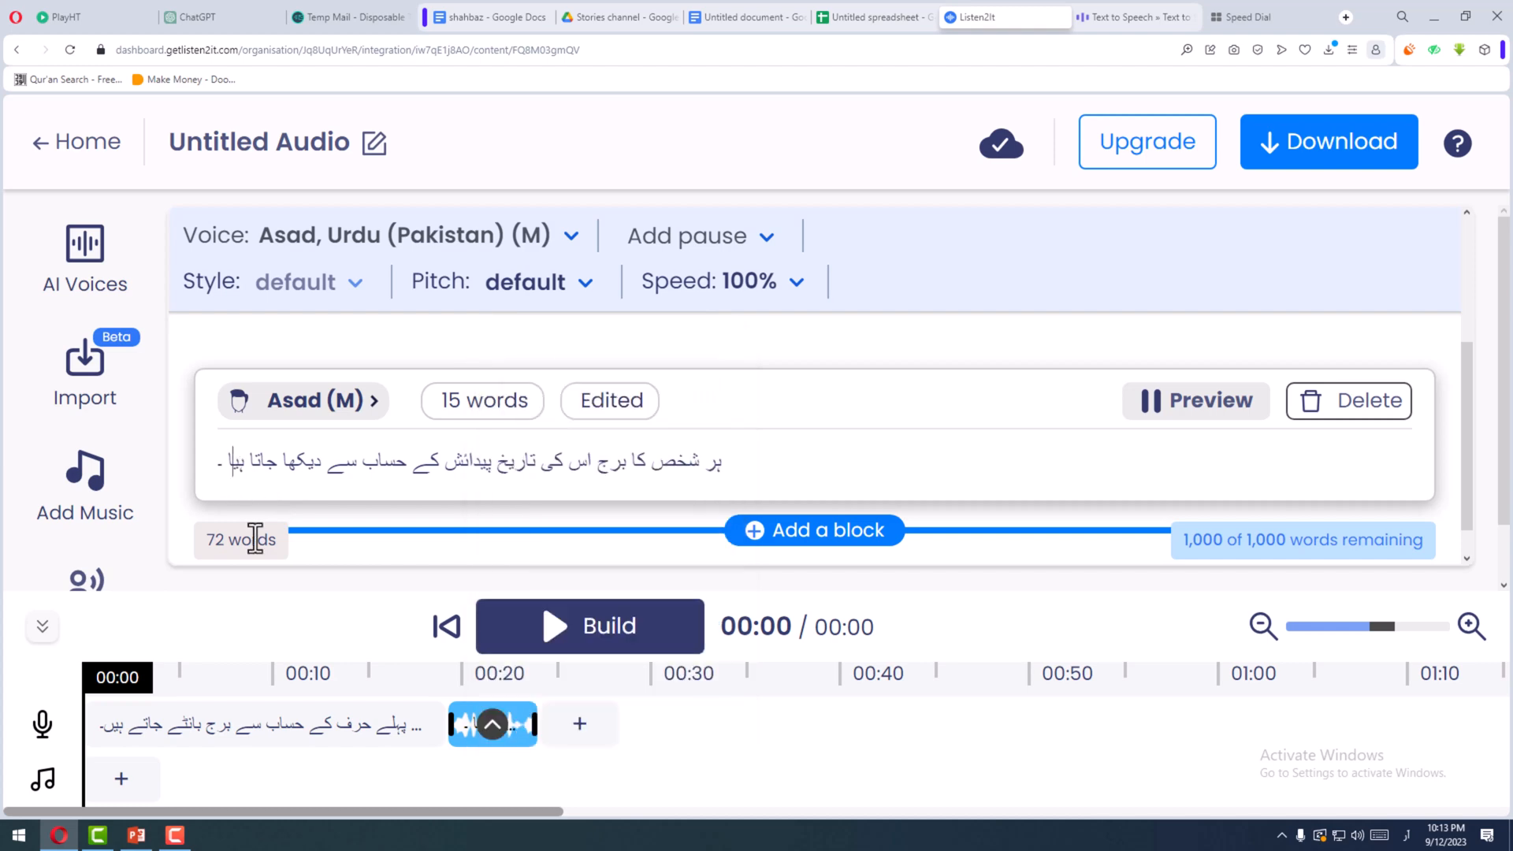
{"action": "key", "text": "BackSpace"}
{"action": "type", "text": "ےے"}
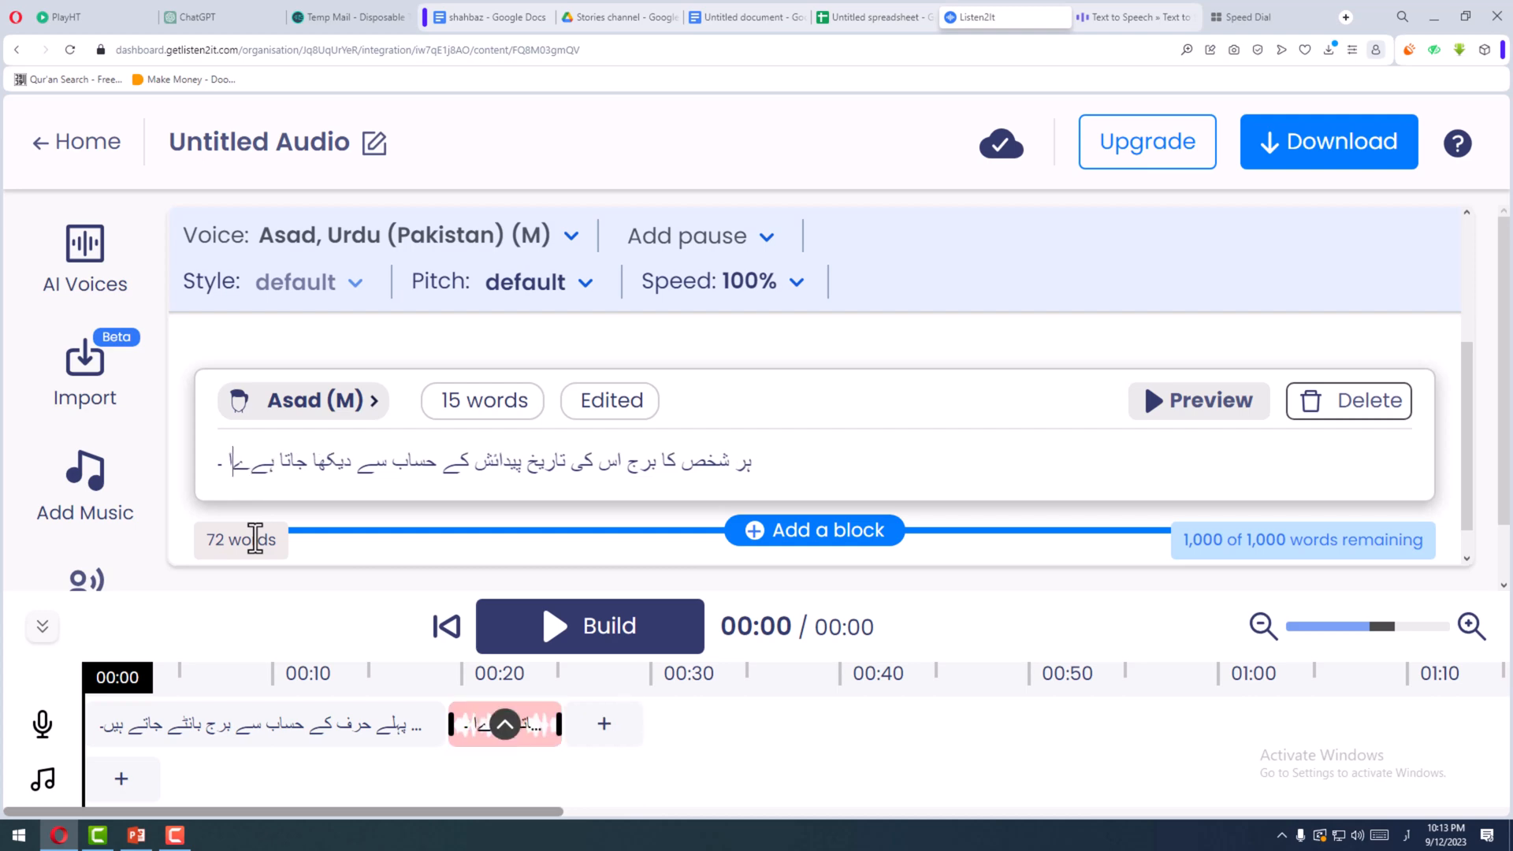
{"action": "key", "text": "BackSpace"}
{"action": "key", "text": "BackSpace"}
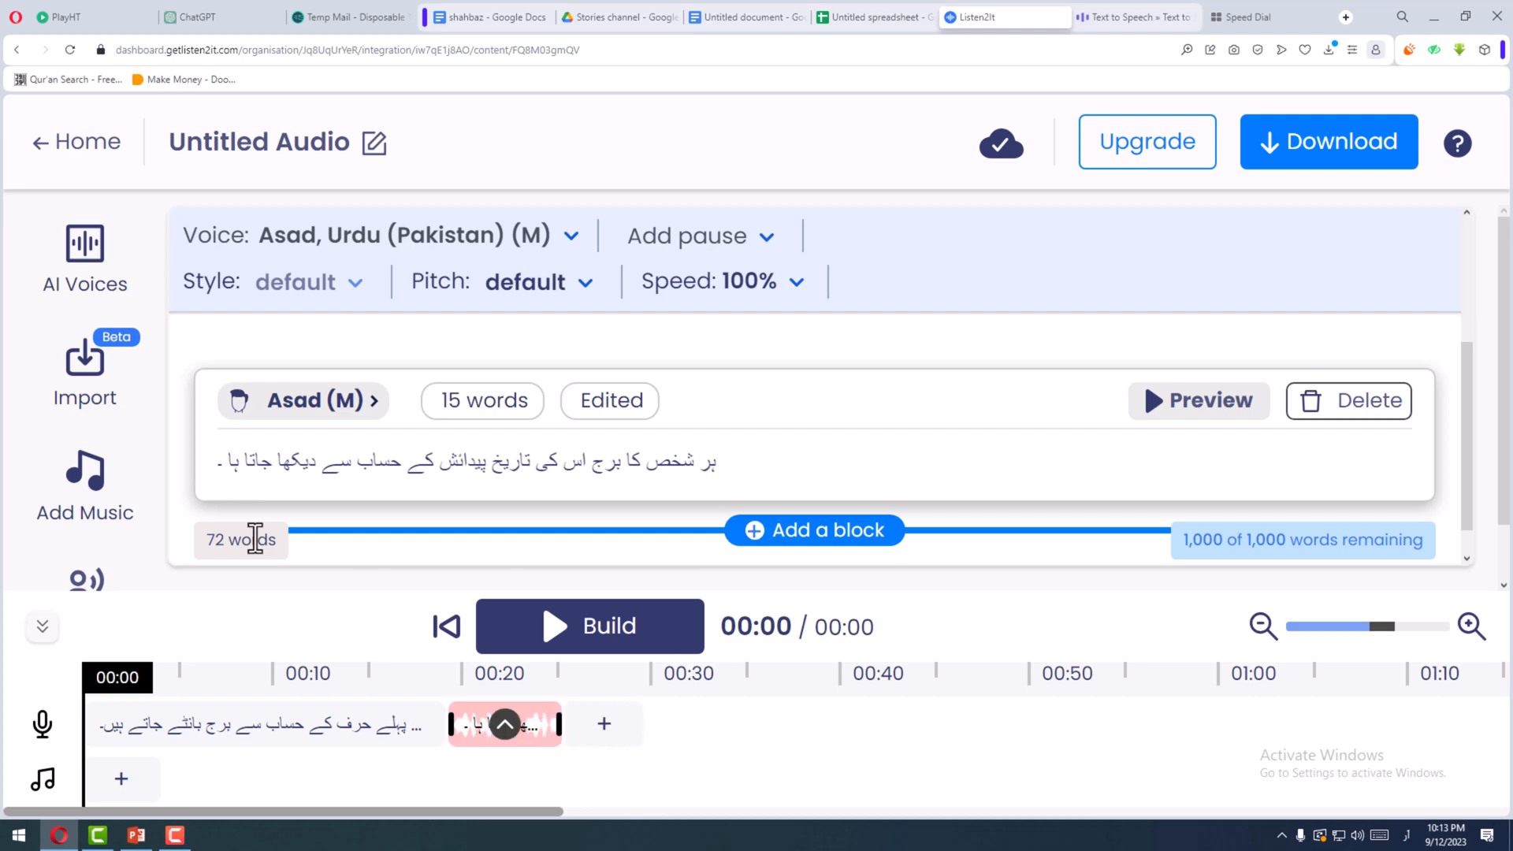
{"action": "type", "text": "ے"}
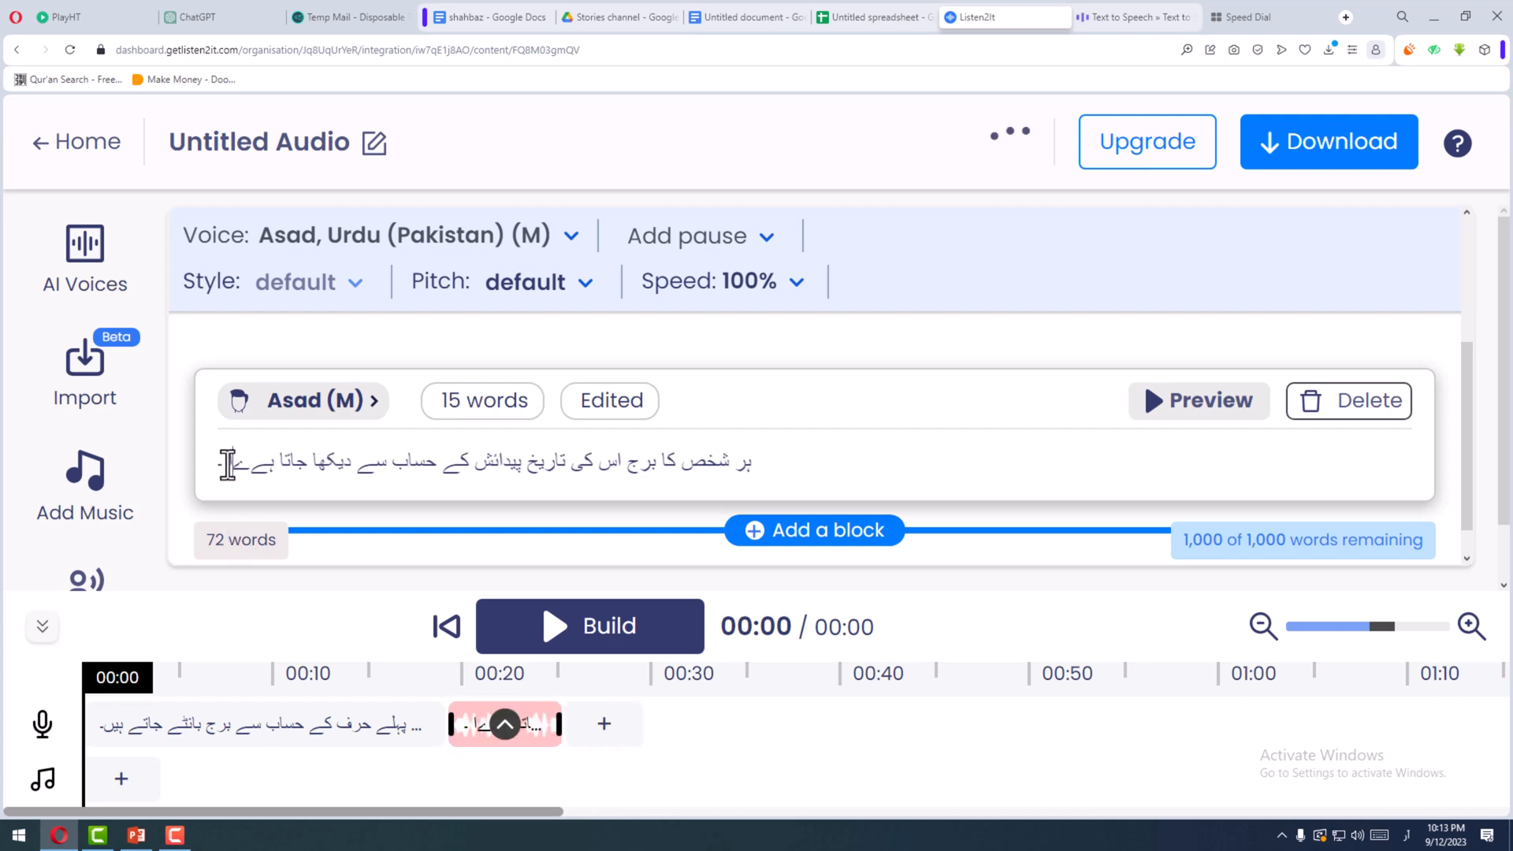
- Respell the test sentence's ending as "ہےی۔" without a space before the full stop, regenerate the audio and play its timeline clip
{"action": "key", "text": "BackSpace"}
{"action": "key", "text": "BackSpace"}
{"action": "key", "text": "BackSpace"}
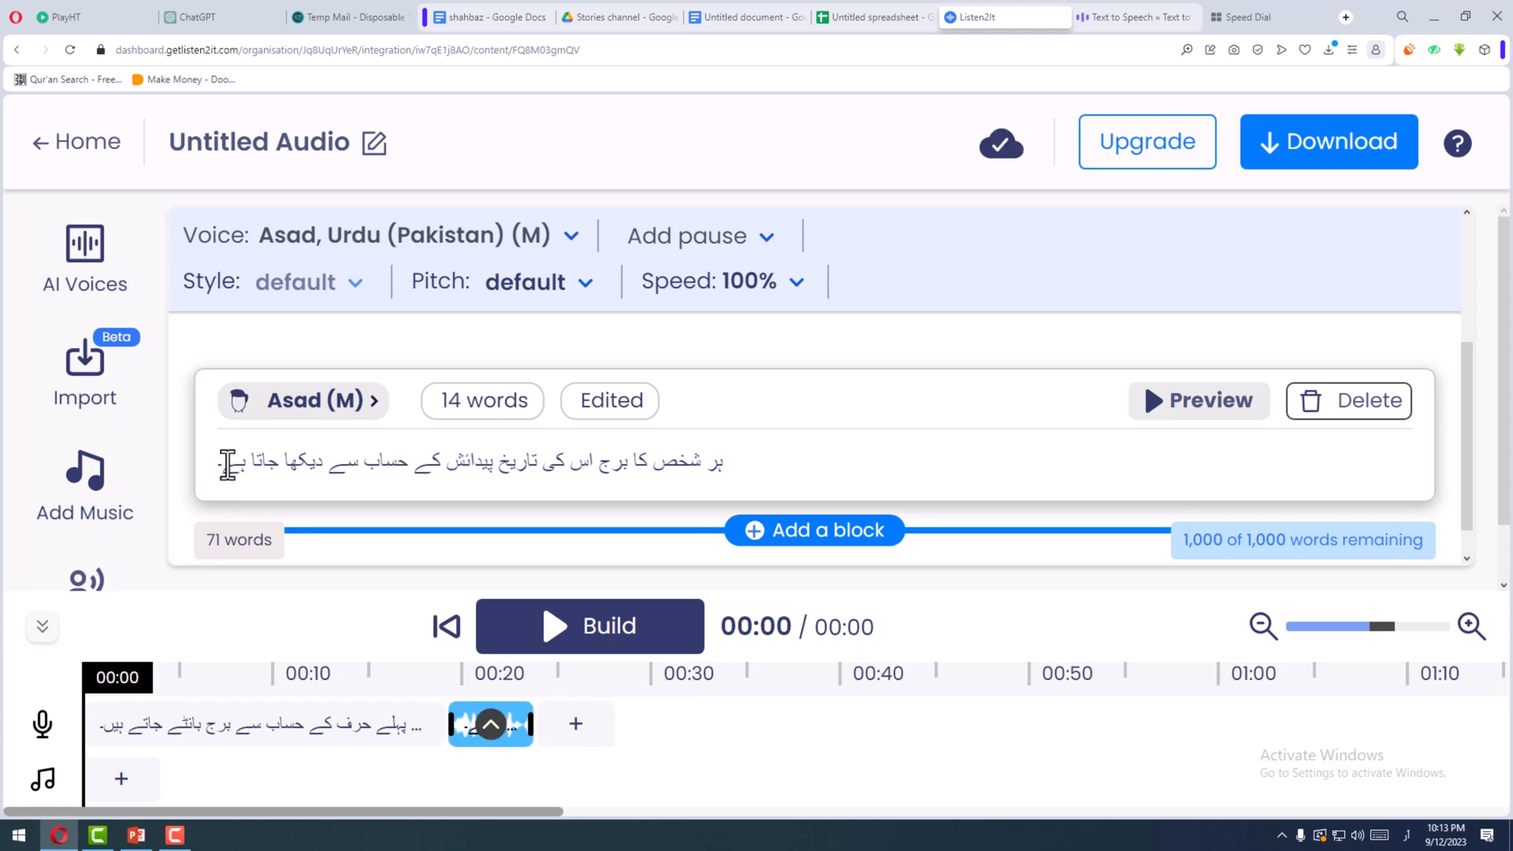
{"action": "type", "text": "ی"}
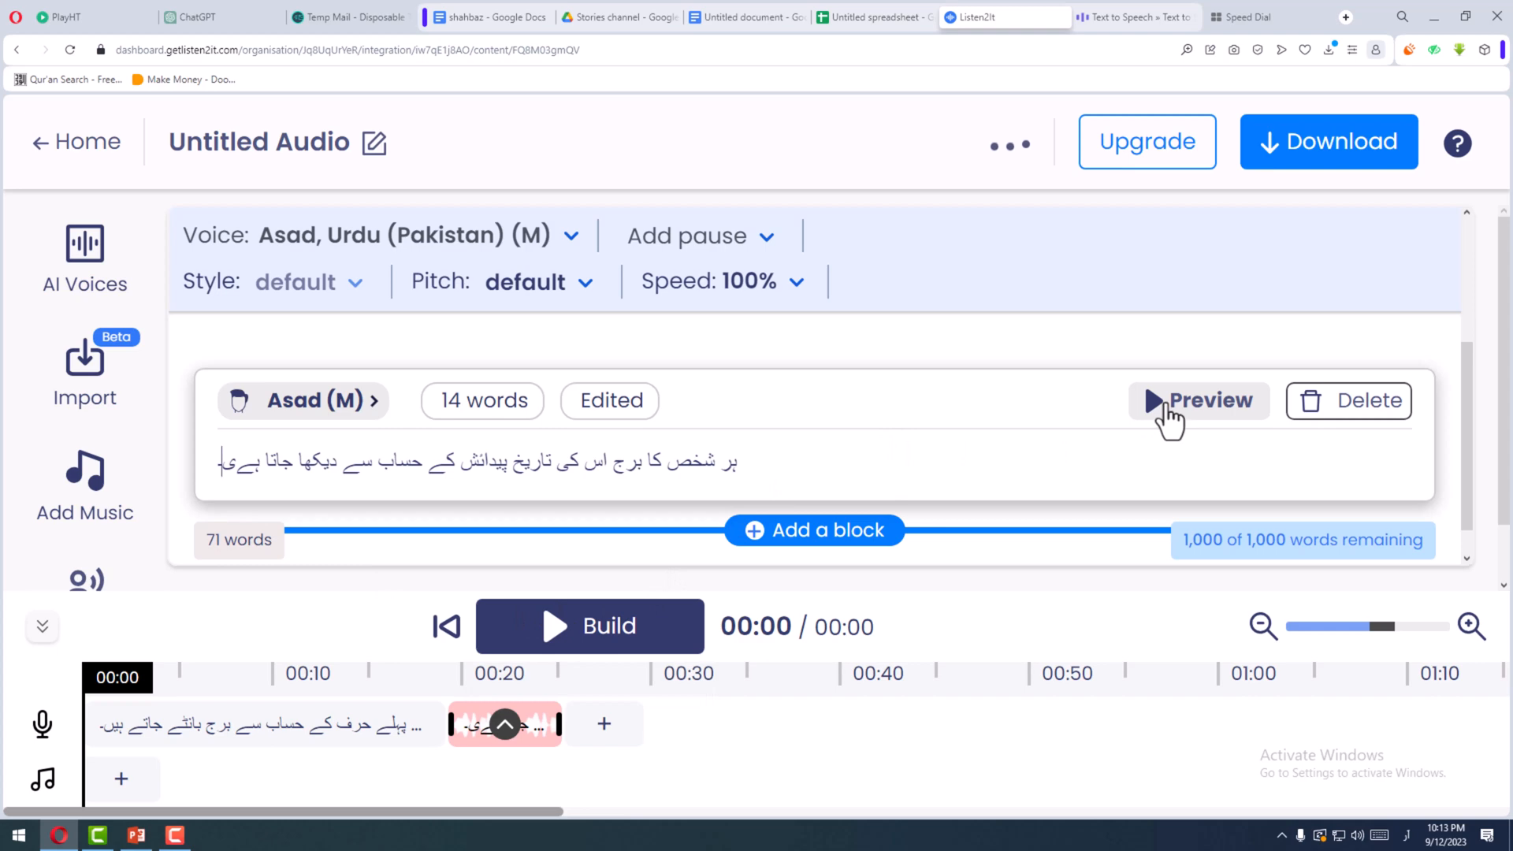
{"action": "left_click", "coordinate": [1165, 403]}
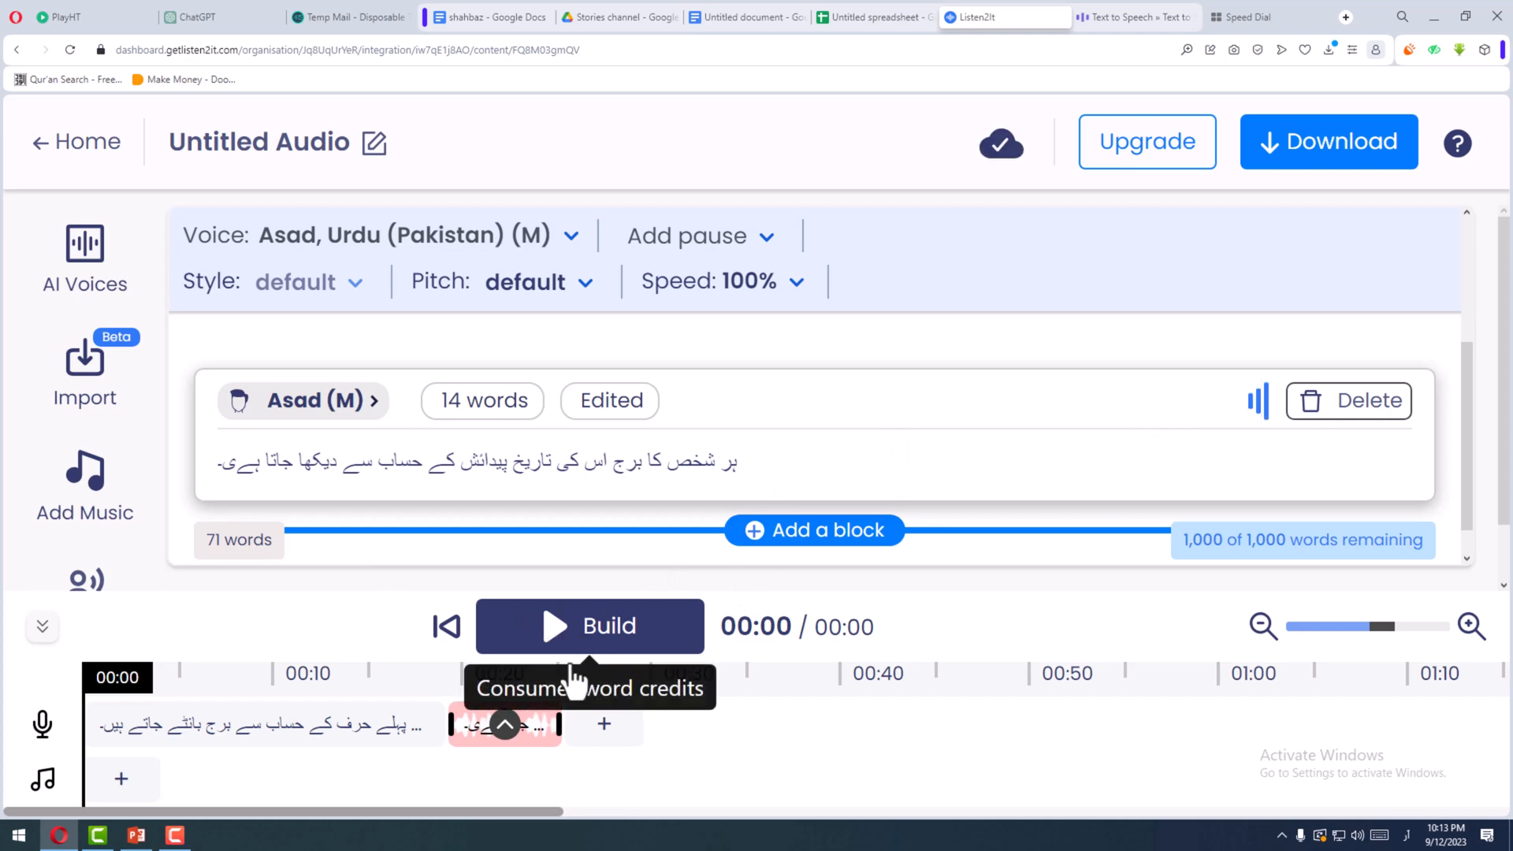
{"action": "left_click", "coordinate": [496, 726]}
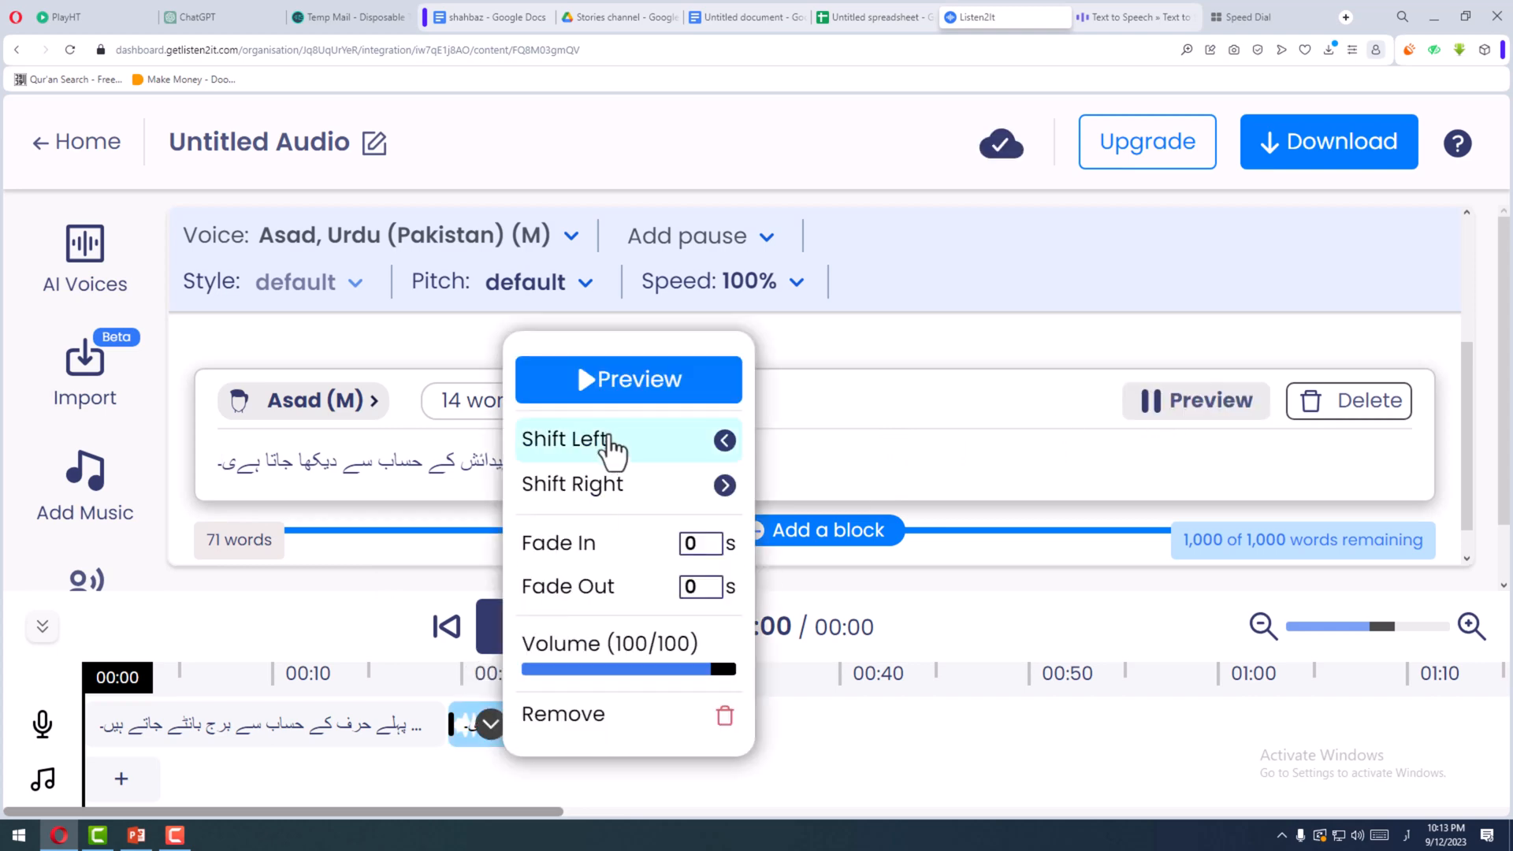
{"action": "left_click", "coordinate": [608, 401]}
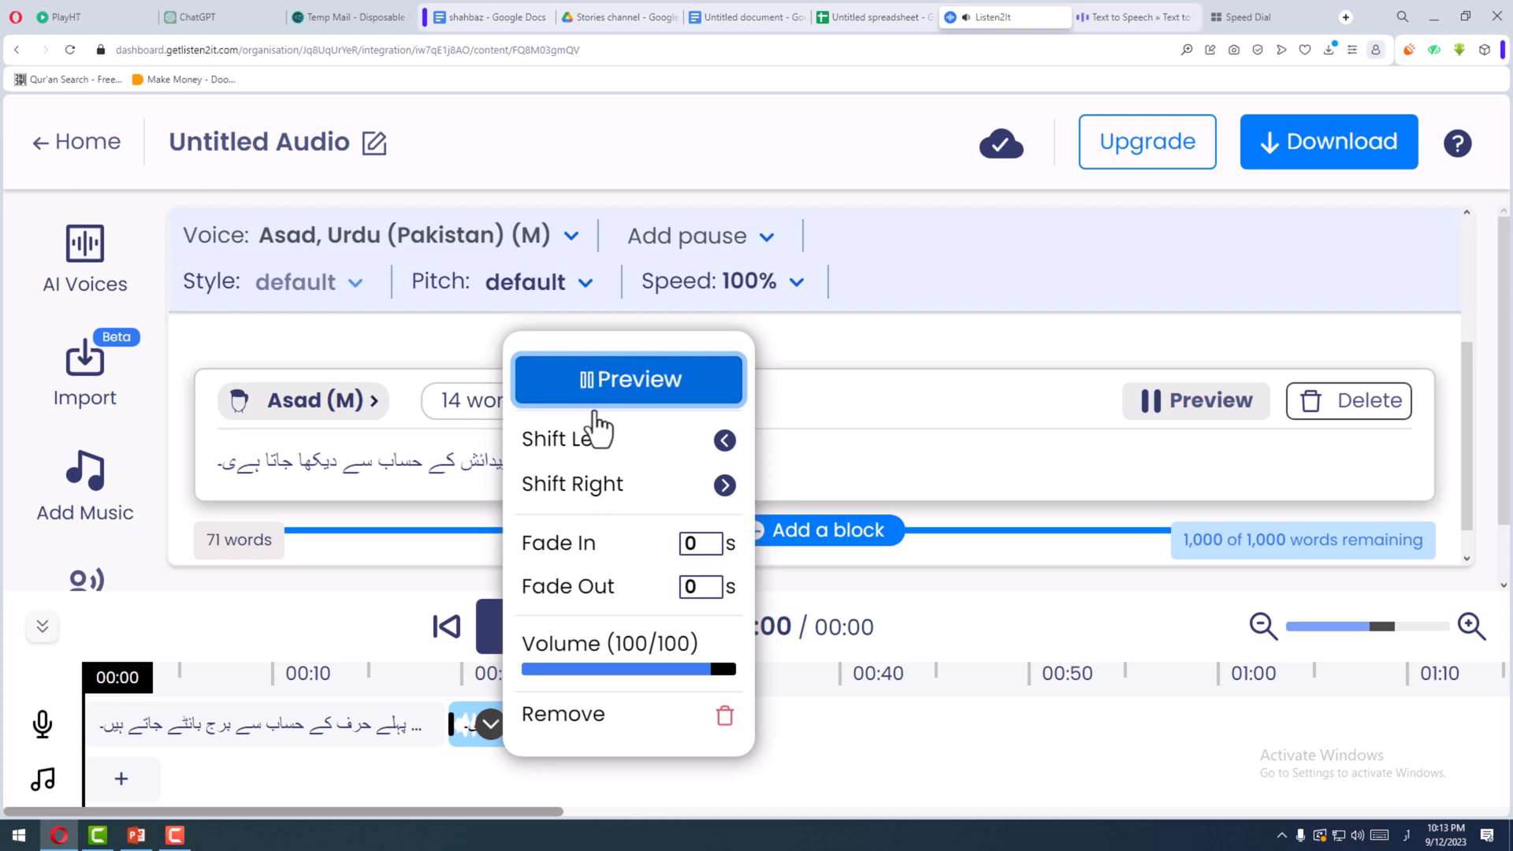
- Change the test sentence's ending to "ہےا۔" and add the same "ا" after "ہے" in the paragraph's first sentence
{"action": "mouse_move", "coordinate": [238, 470]}
{"action": "left_mouse_down"}
{"action": "mouse_move", "coordinate": [207, 469]}
{"action": "mouse_move", "coordinate": [230, 471]}
{"action": "left_mouse_up"}
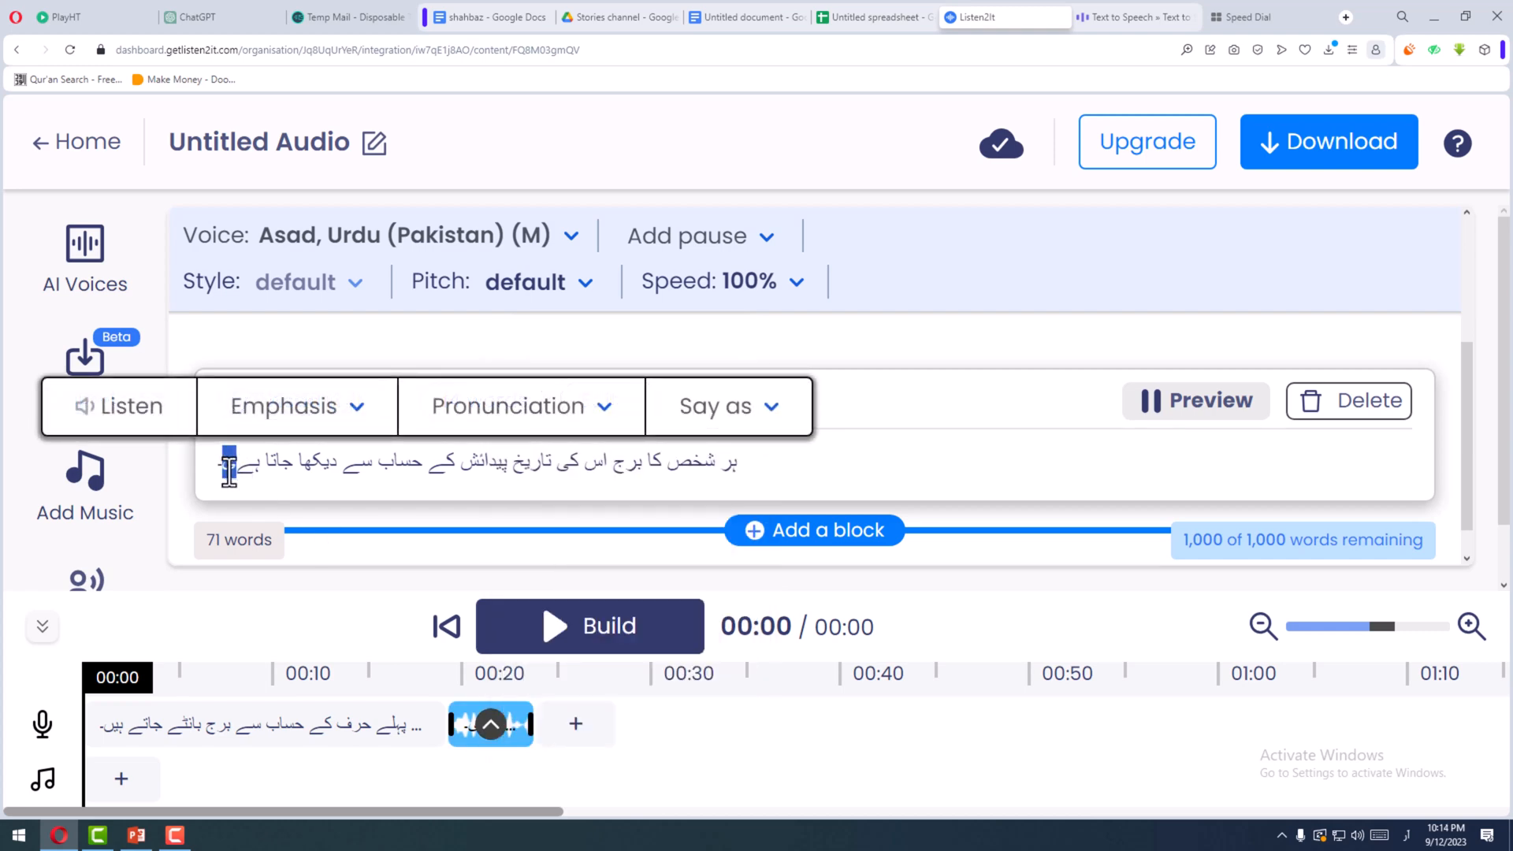
{"action": "key", "text": "BackSpace"}
{"action": "scroll", "coordinate": [493, 417], "scroll_direction": "up", "scroll_amount": 2}
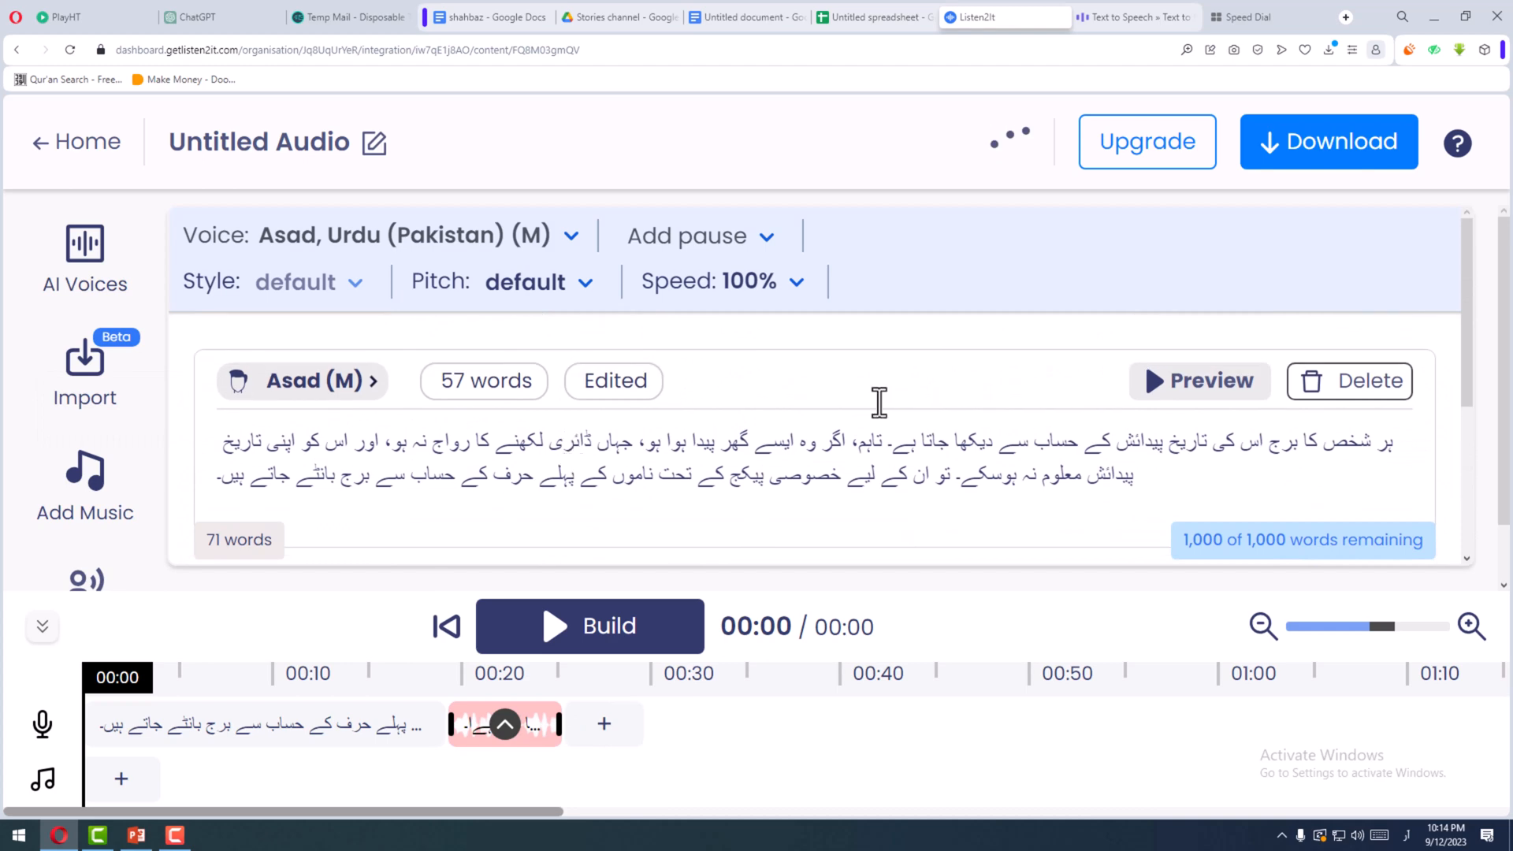
{"action": "left_click", "coordinate": [895, 446]}
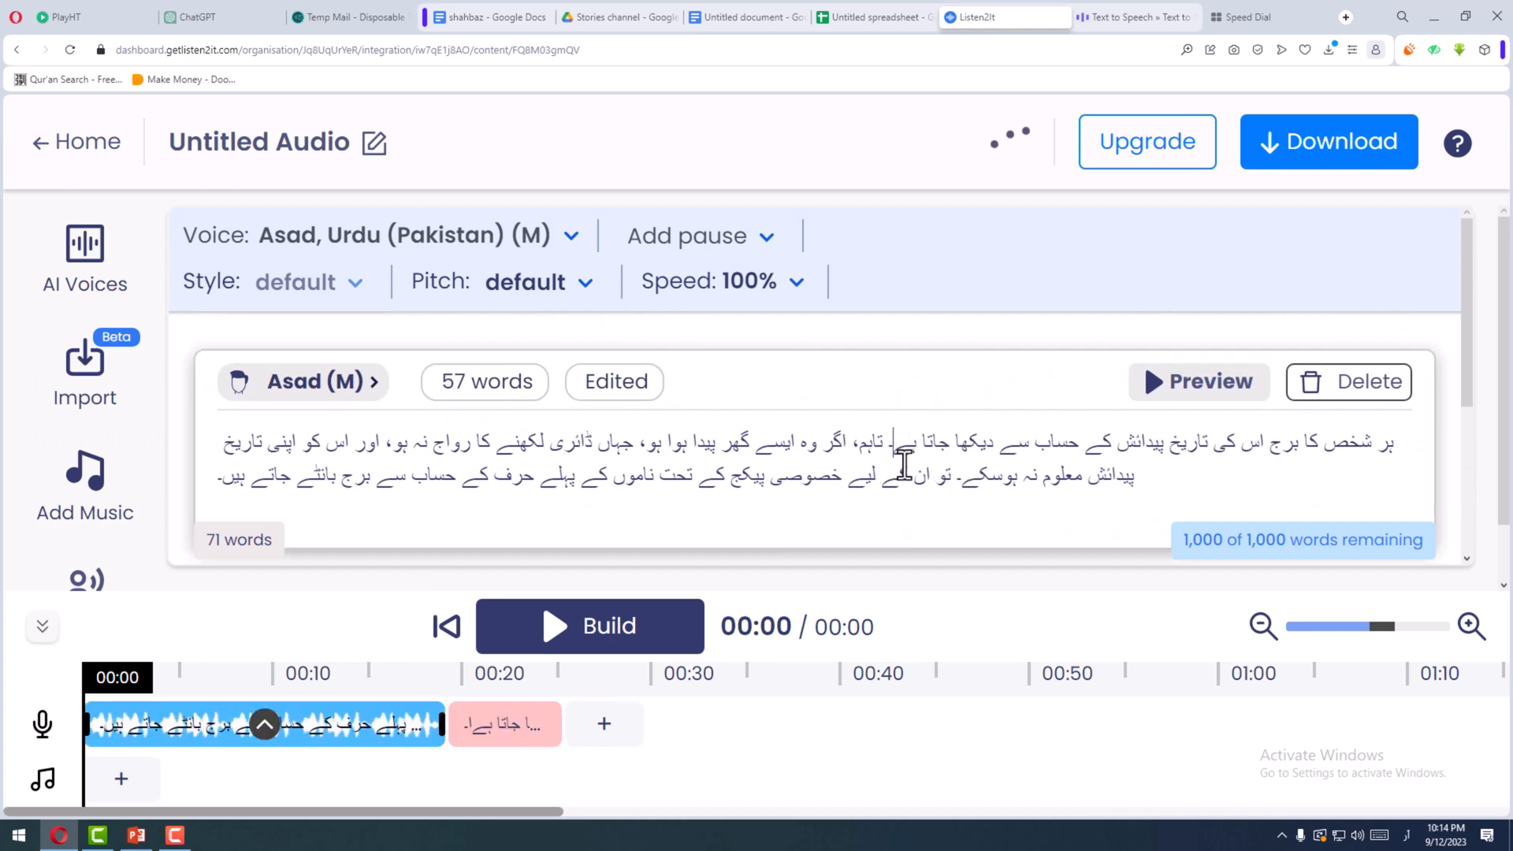
{"action": "type", "text": "ا"}
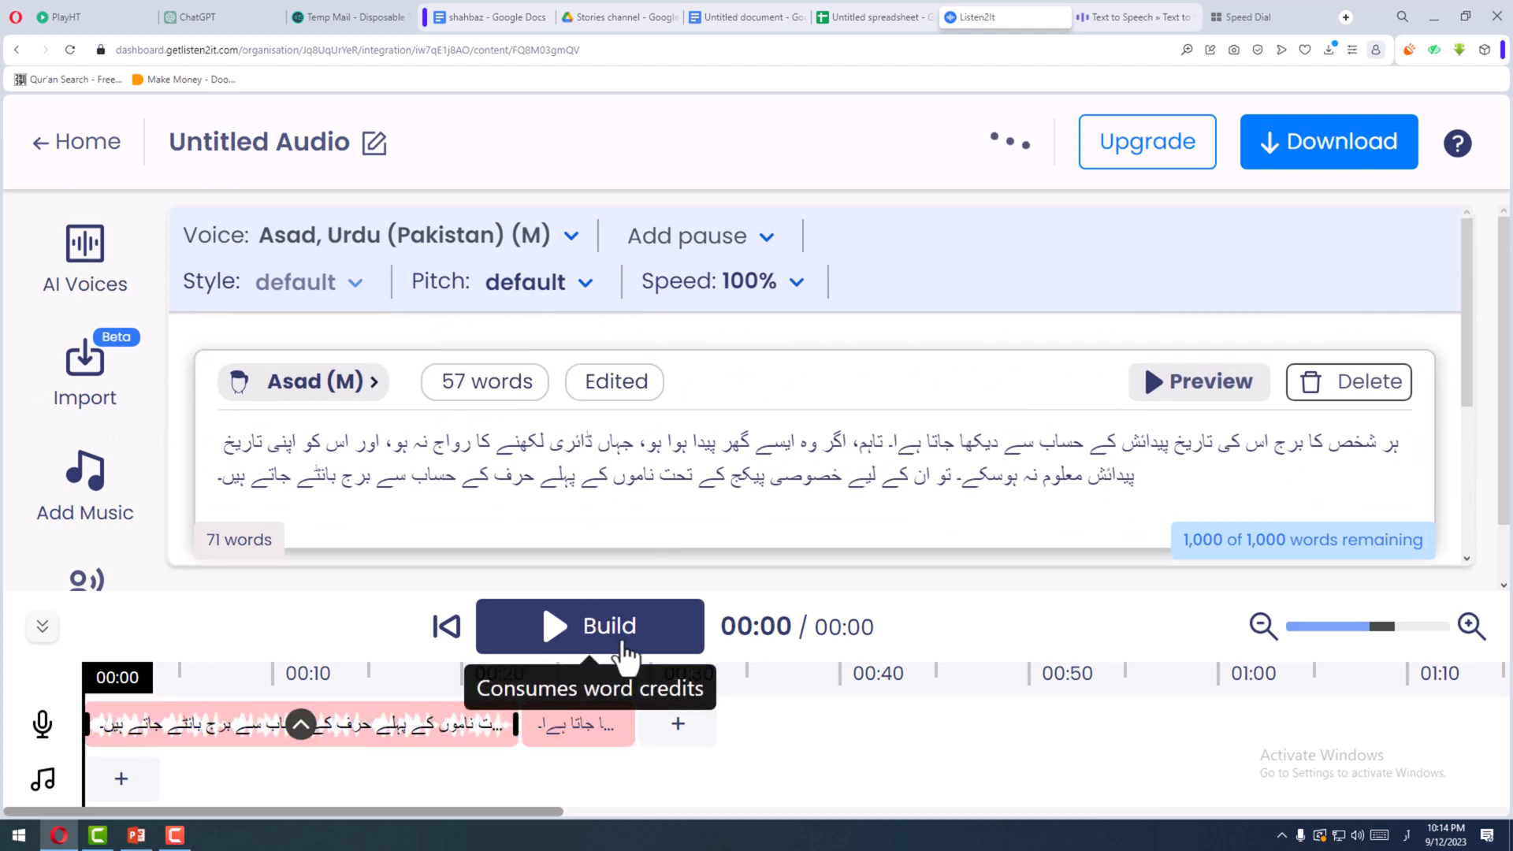
- Regenerate the audio of the paragraph block with the "ہےا" spelling and play its clip from the timeline
{"action": "left_click", "coordinate": [1186, 382]}
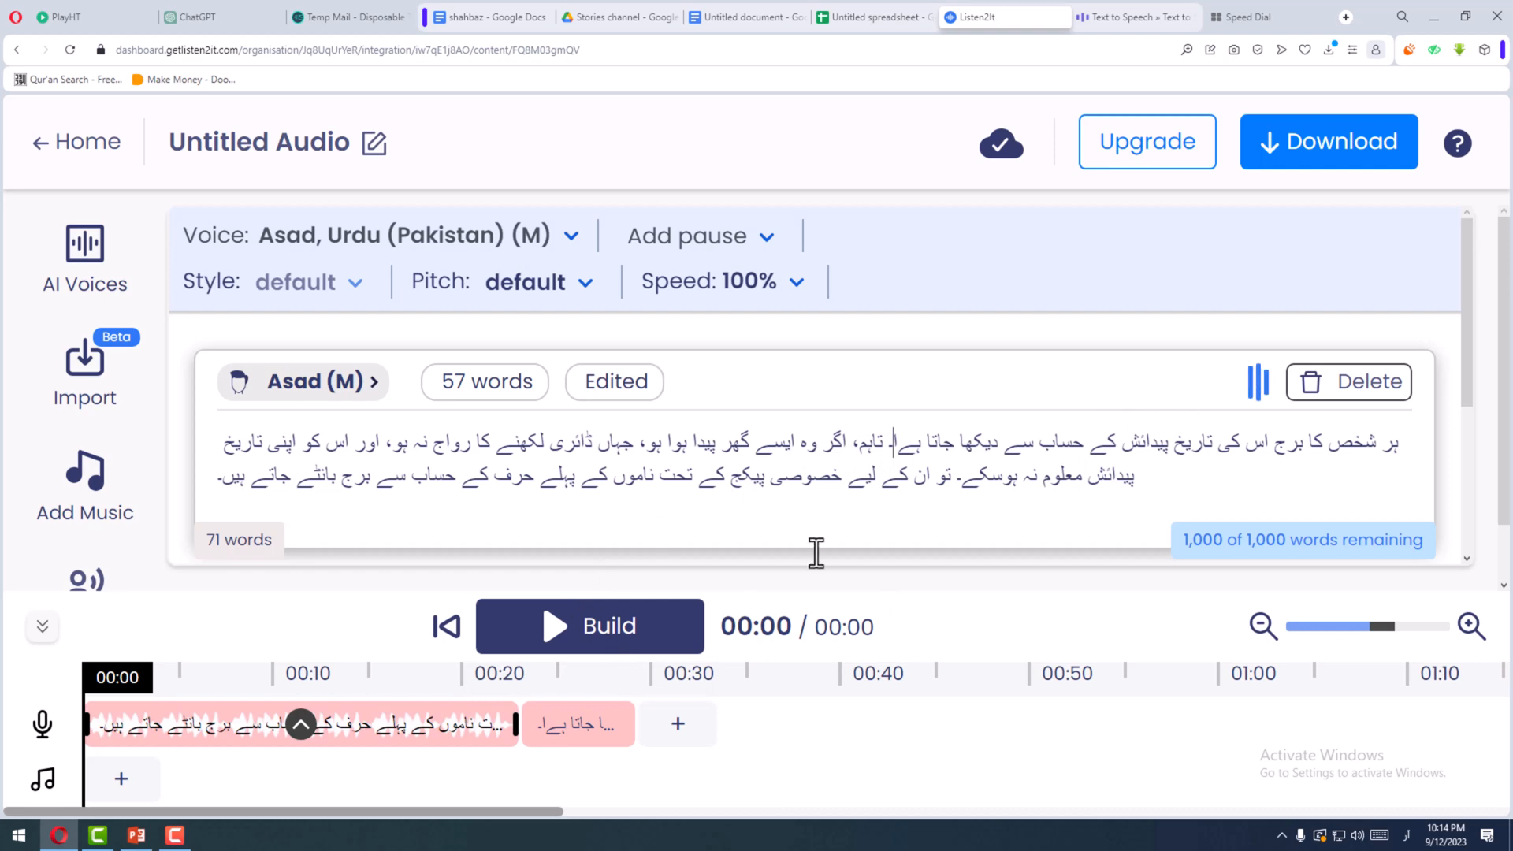
{"action": "left_click", "coordinate": [300, 723]}
{"action": "left_click", "coordinate": [384, 390]}
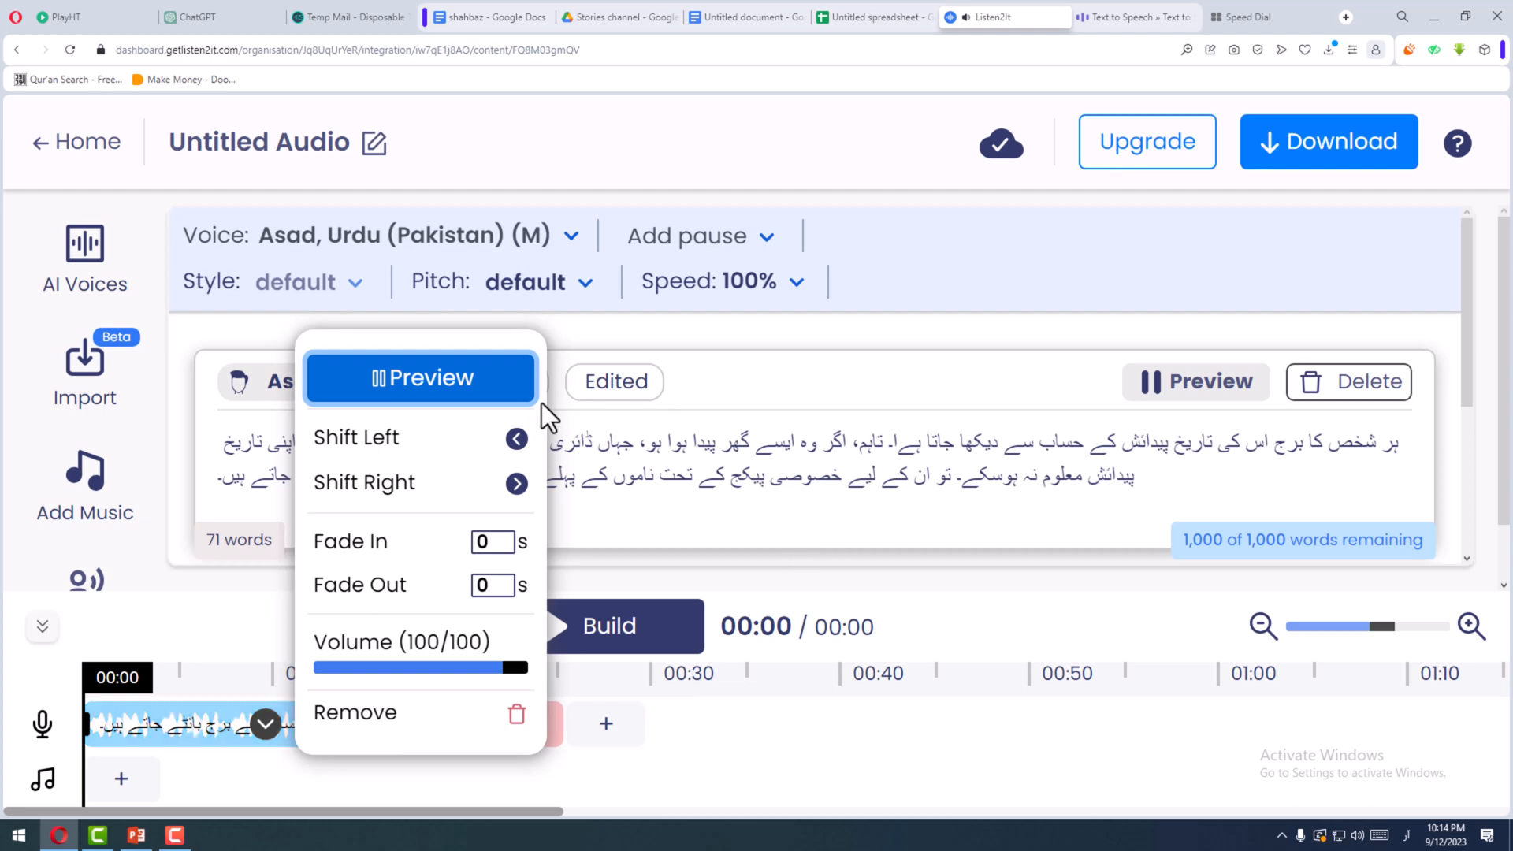
{"action": "scroll", "coordinate": [776, 467], "scroll_direction": "down", "scroll_amount": 1}
{"action": "scroll", "coordinate": [776, 466], "scroll_direction": "down", "scroll_amount": 1}
{"action": "scroll", "coordinate": [776, 466], "scroll_direction": "up", "scroll_amount": 2}
{"action": "scroll", "coordinate": [776, 466], "scroll_direction": "down", "scroll_amount": 2}
{"action": "scroll", "coordinate": [776, 467], "scroll_direction": "down", "scroll_amount": 2}
{"action": "scroll", "coordinate": [776, 466], "scroll_direction": "up", "scroll_amount": 1}
{"action": "scroll", "coordinate": [776, 466], "scroll_direction": "down", "scroll_amount": 1}
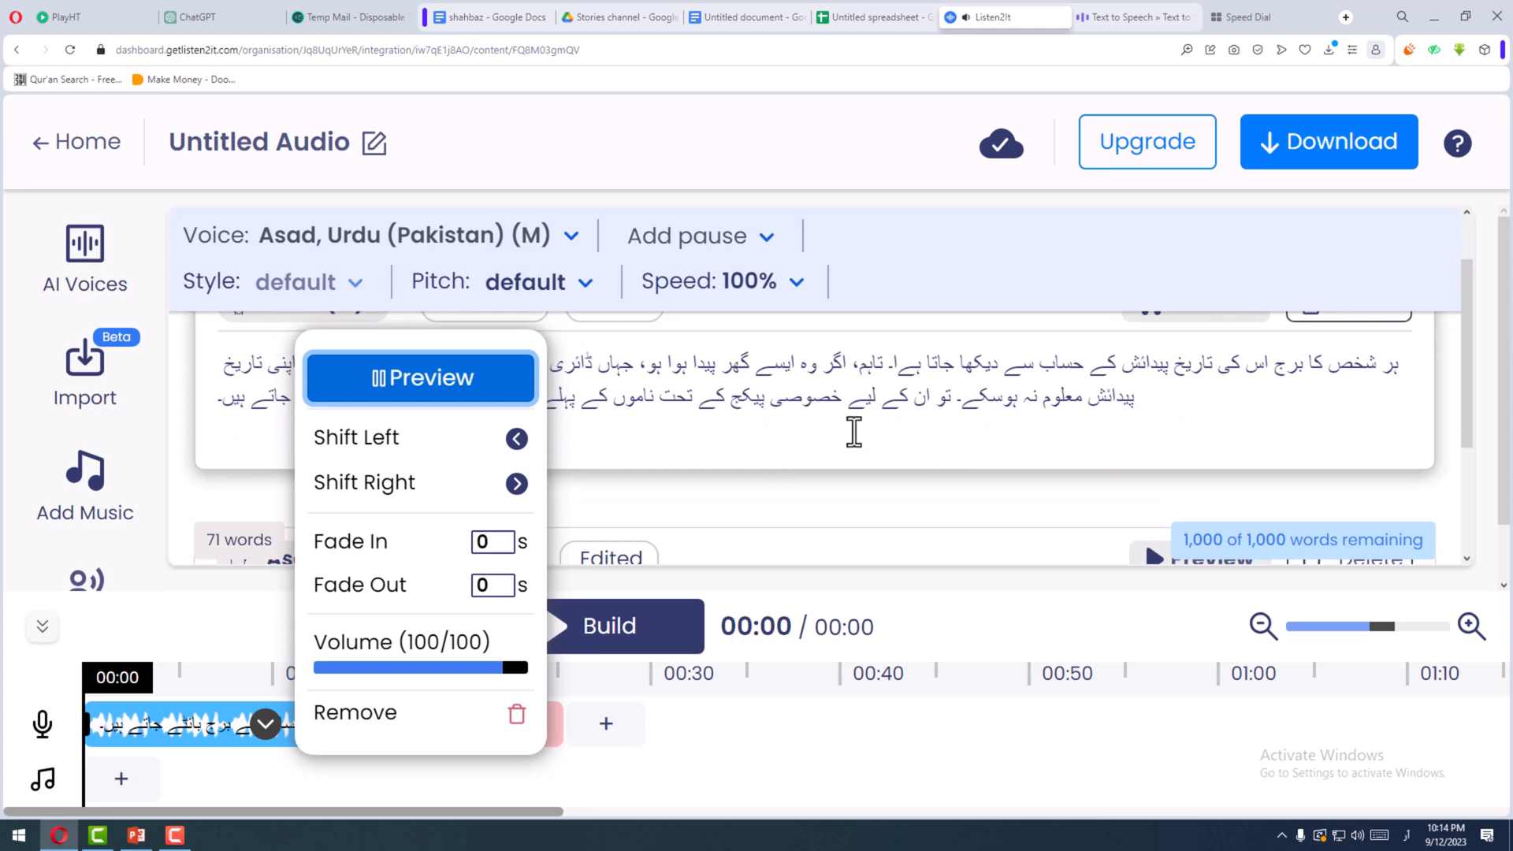
{"action": "scroll", "coordinate": [750, 418], "scroll_direction": "down", "scroll_amount": 1}
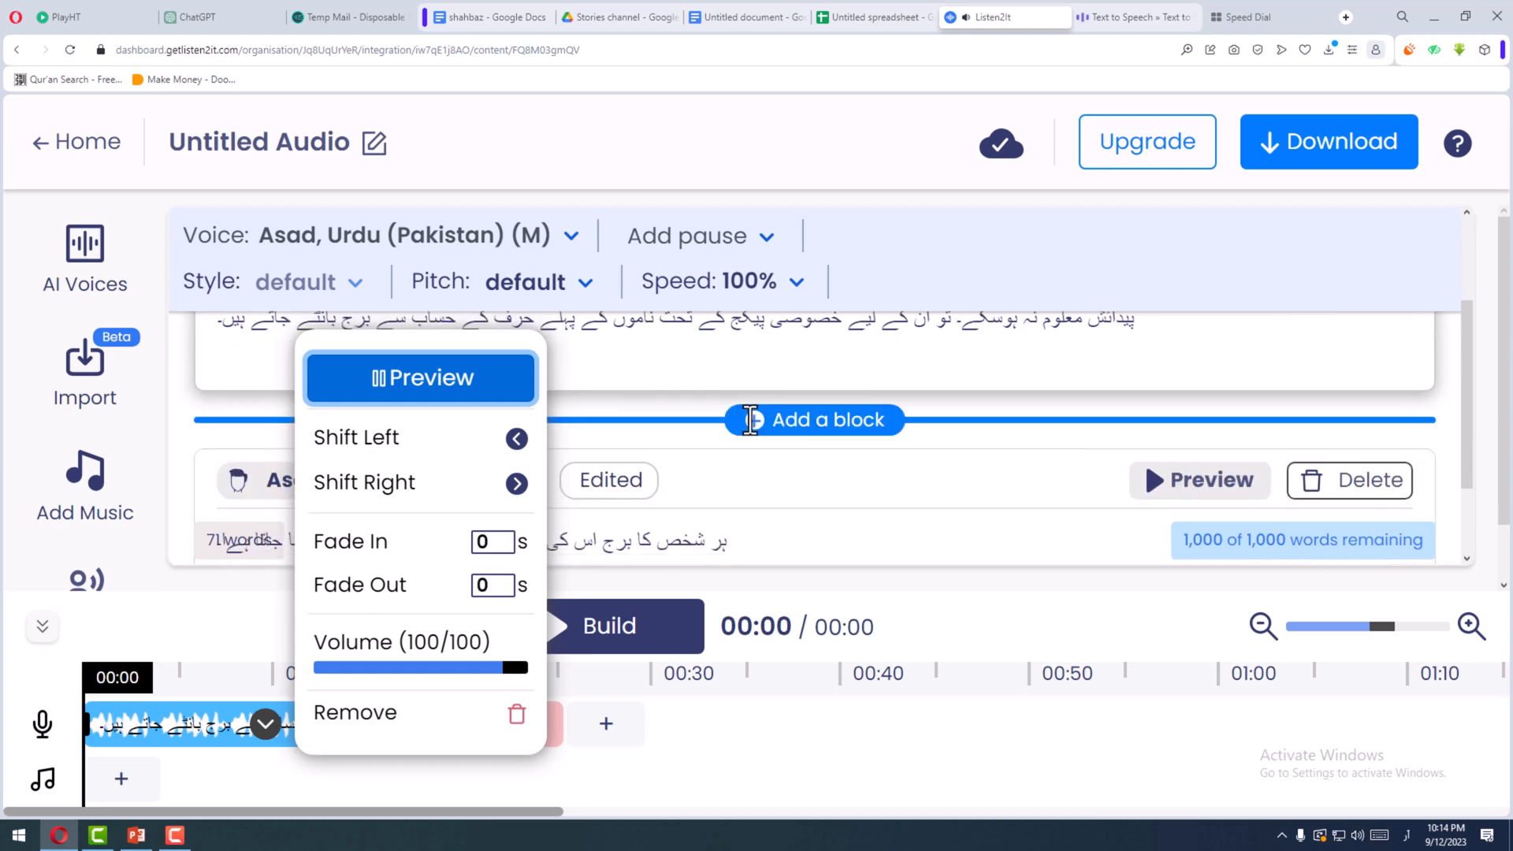
- Insert the comma "،" after "حساب سے" in the paragraph's last sentence
{"action": "left_click", "coordinate": [628, 335]}
{"action": "scroll", "coordinate": [529, 338], "scroll_direction": "up", "scroll_amount": 1}
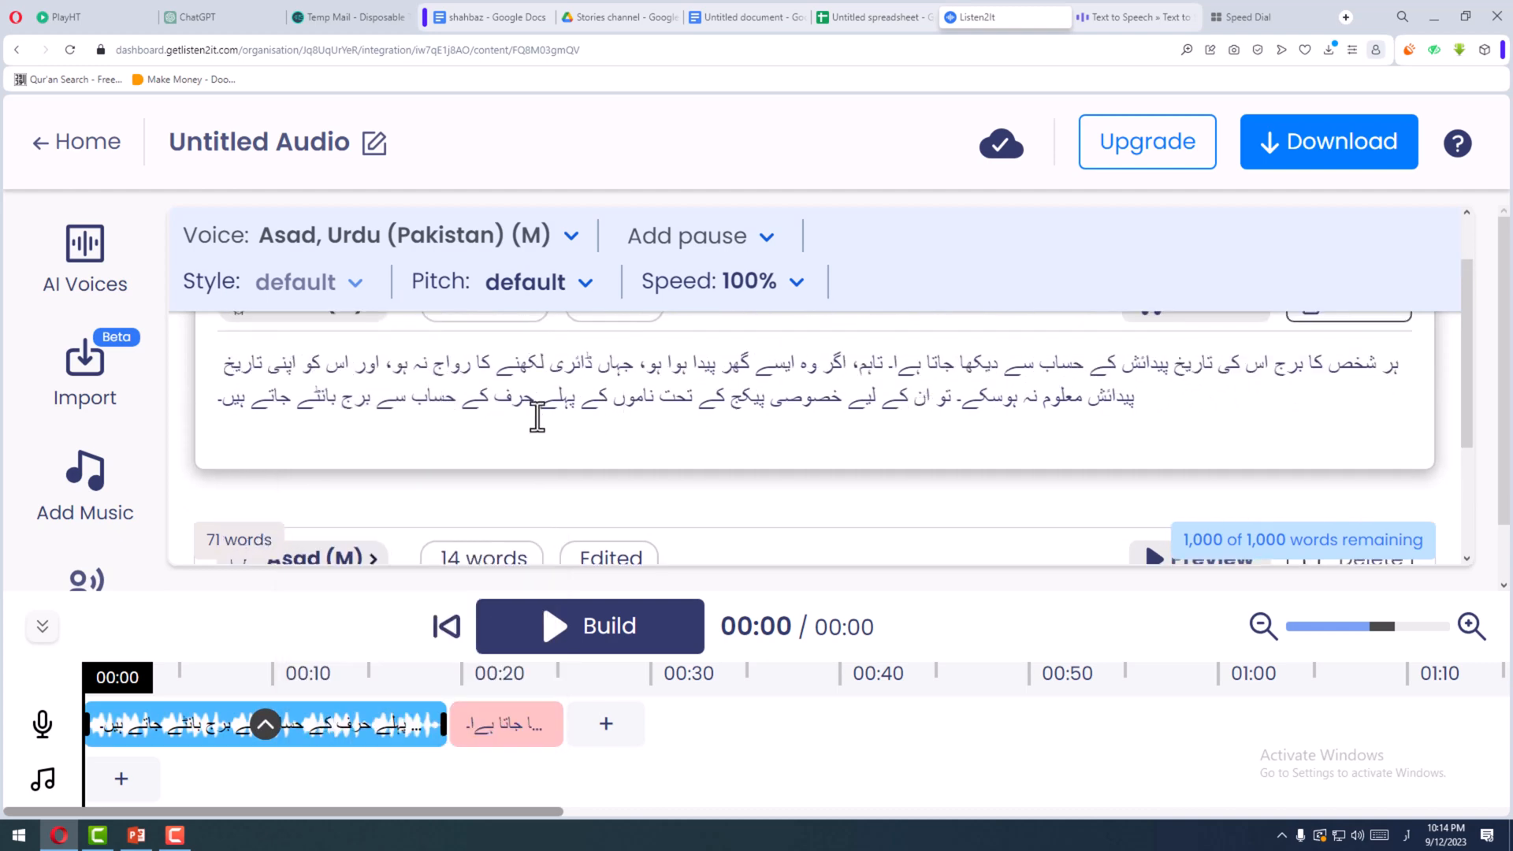
{"action": "mouse_move", "coordinate": [435, 508]}
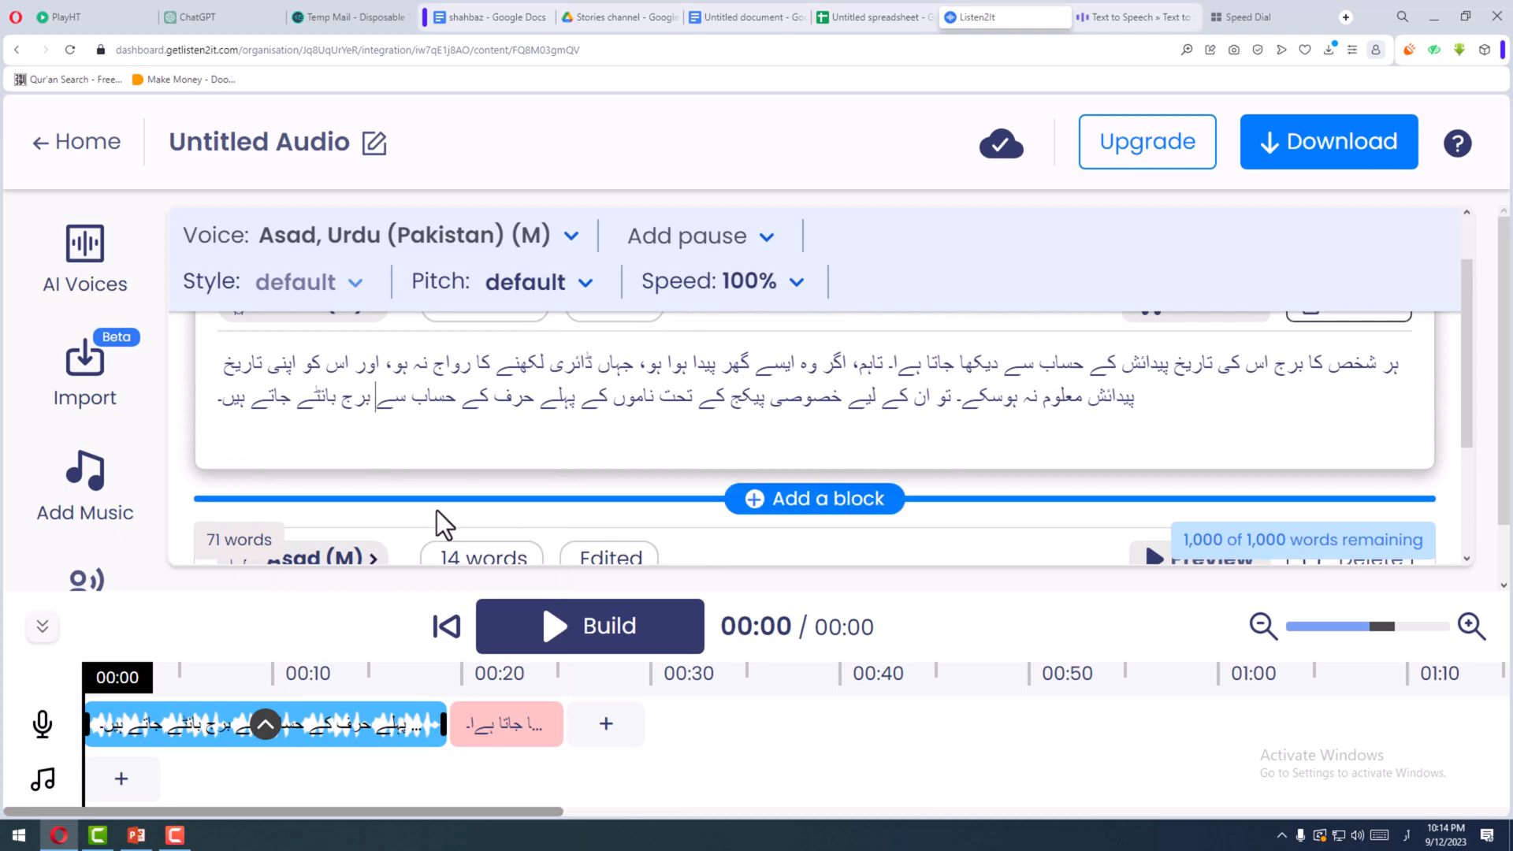
{"action": "type", "text": "،"}
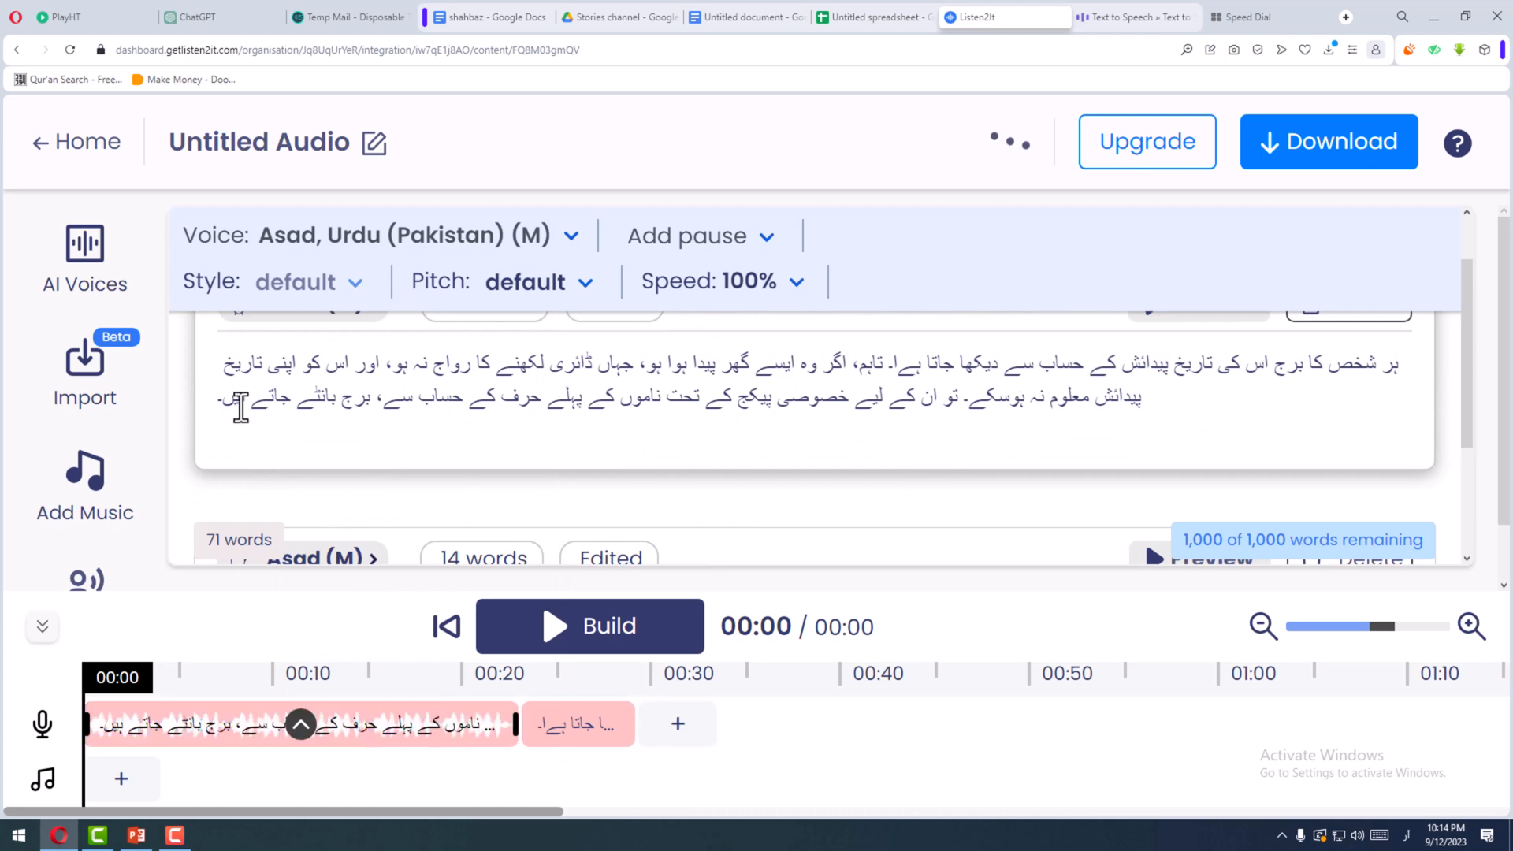
- Regenerate the paragraph block's audio with the added comma and play its clip from the timeline
{"action": "scroll", "coordinate": [1194, 409], "scroll_direction": "up", "scroll_amount": 1}
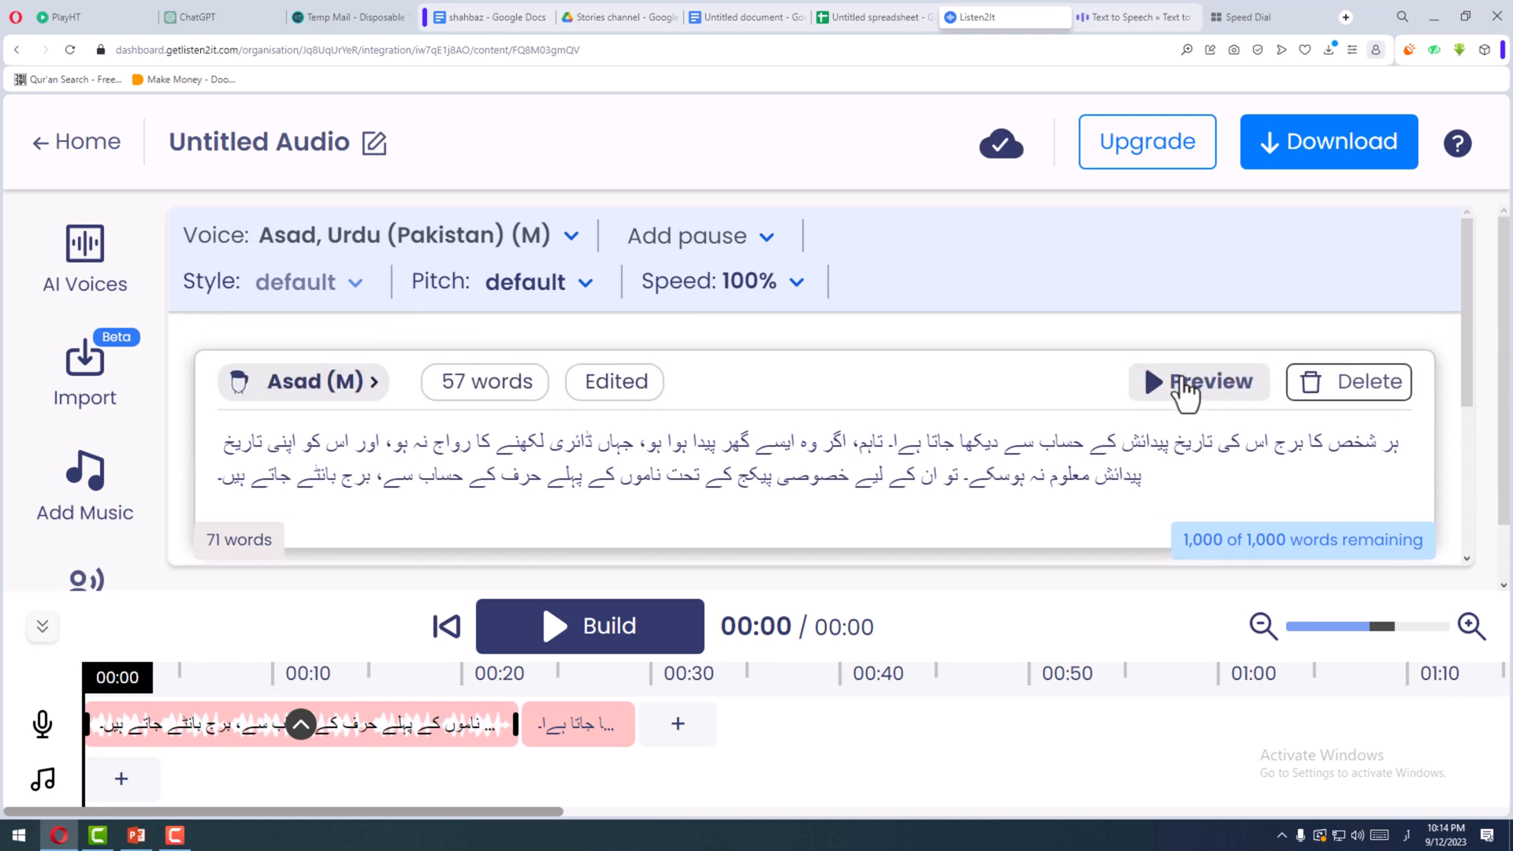
{"action": "left_click", "coordinate": [1179, 398]}
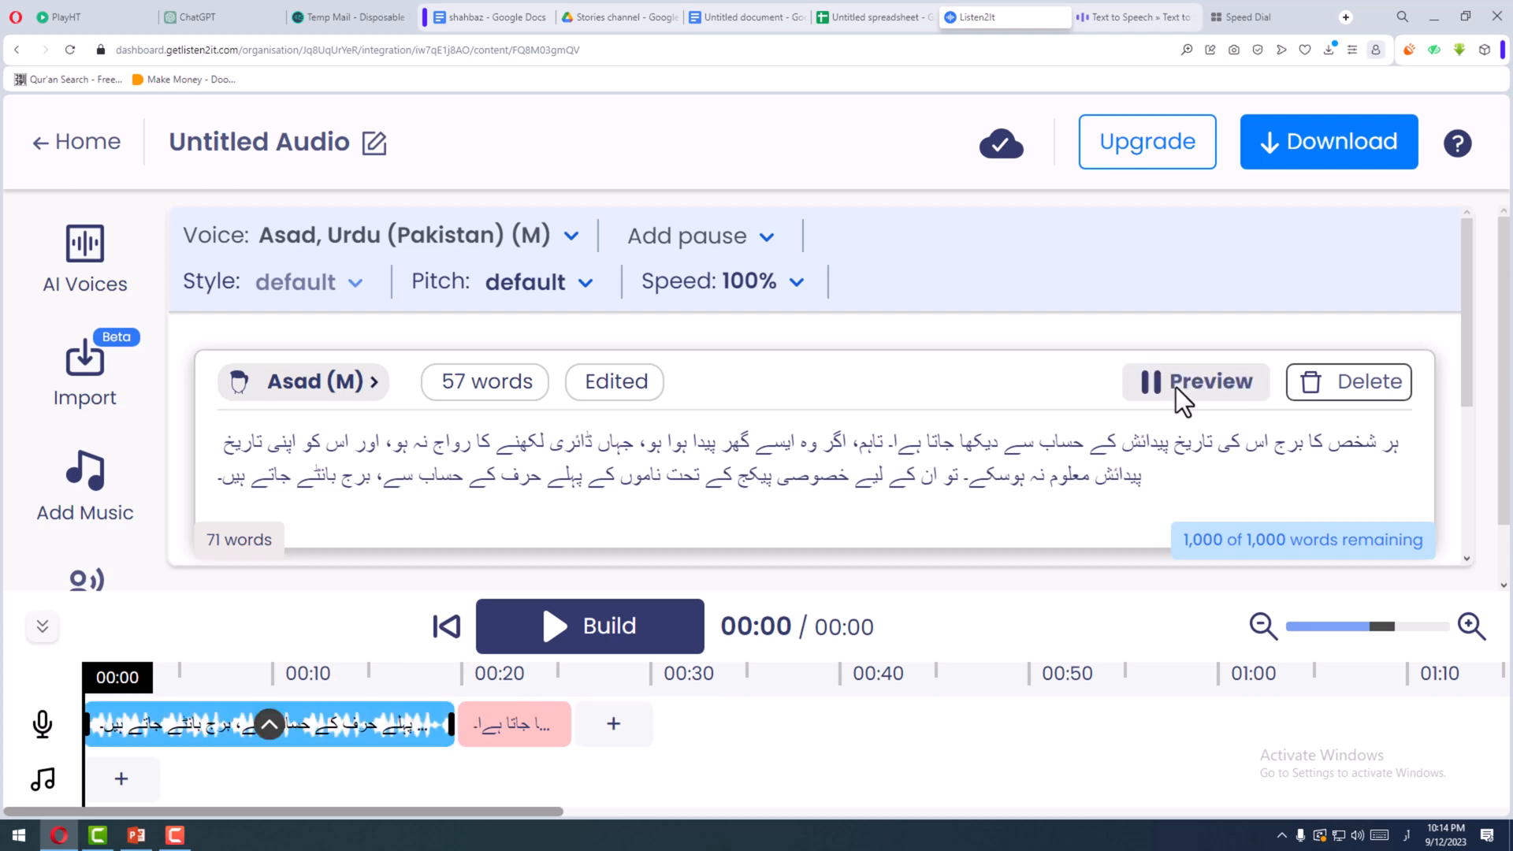
{"action": "triple_click", "coordinate": [1399, 452]}
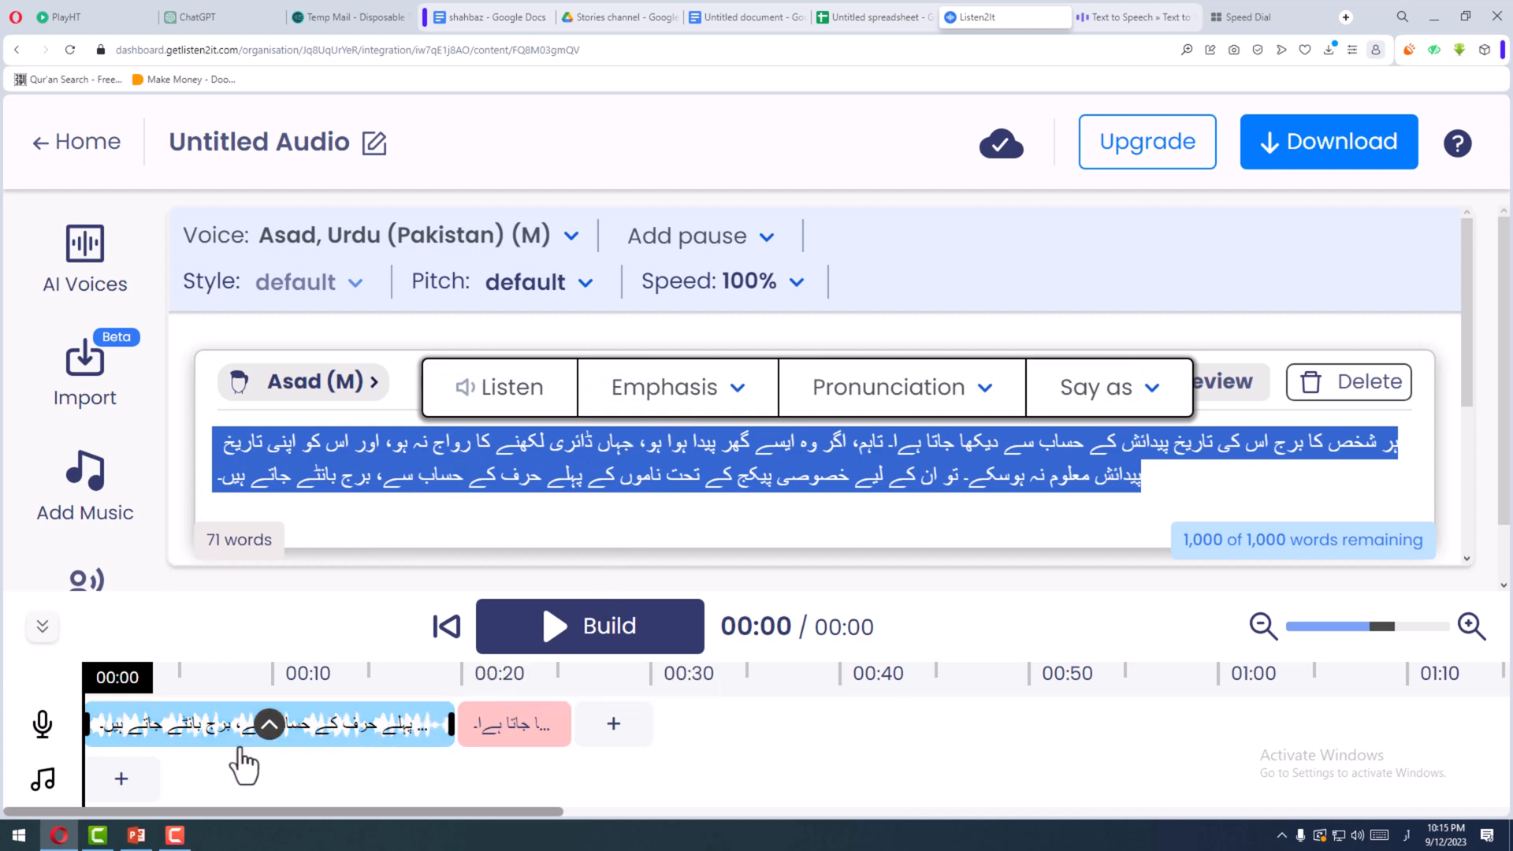
{"action": "left_click", "coordinate": [266, 730]}
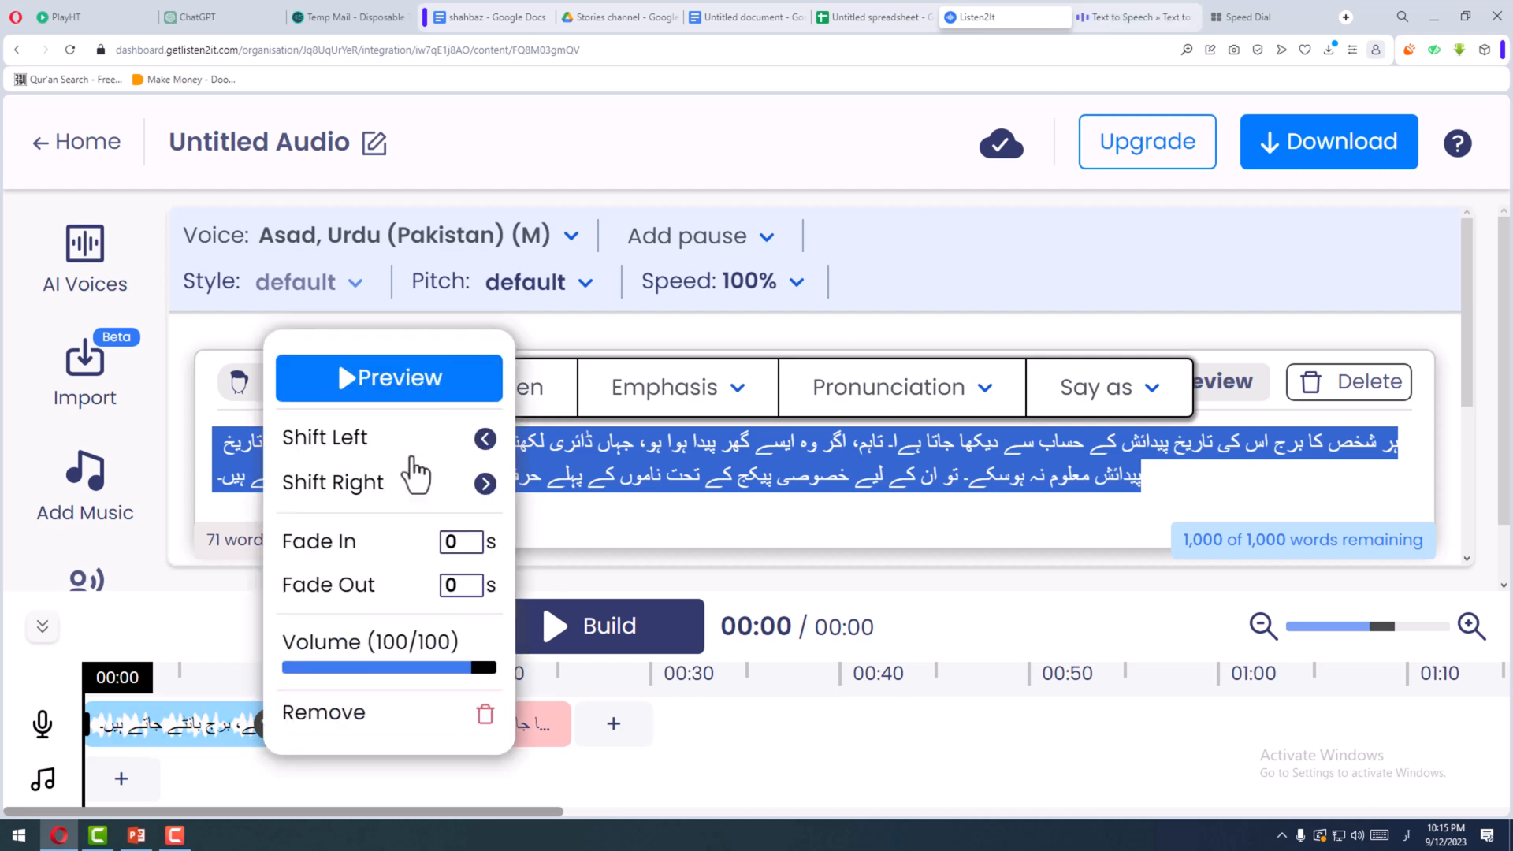
{"action": "left_click", "coordinate": [388, 380]}
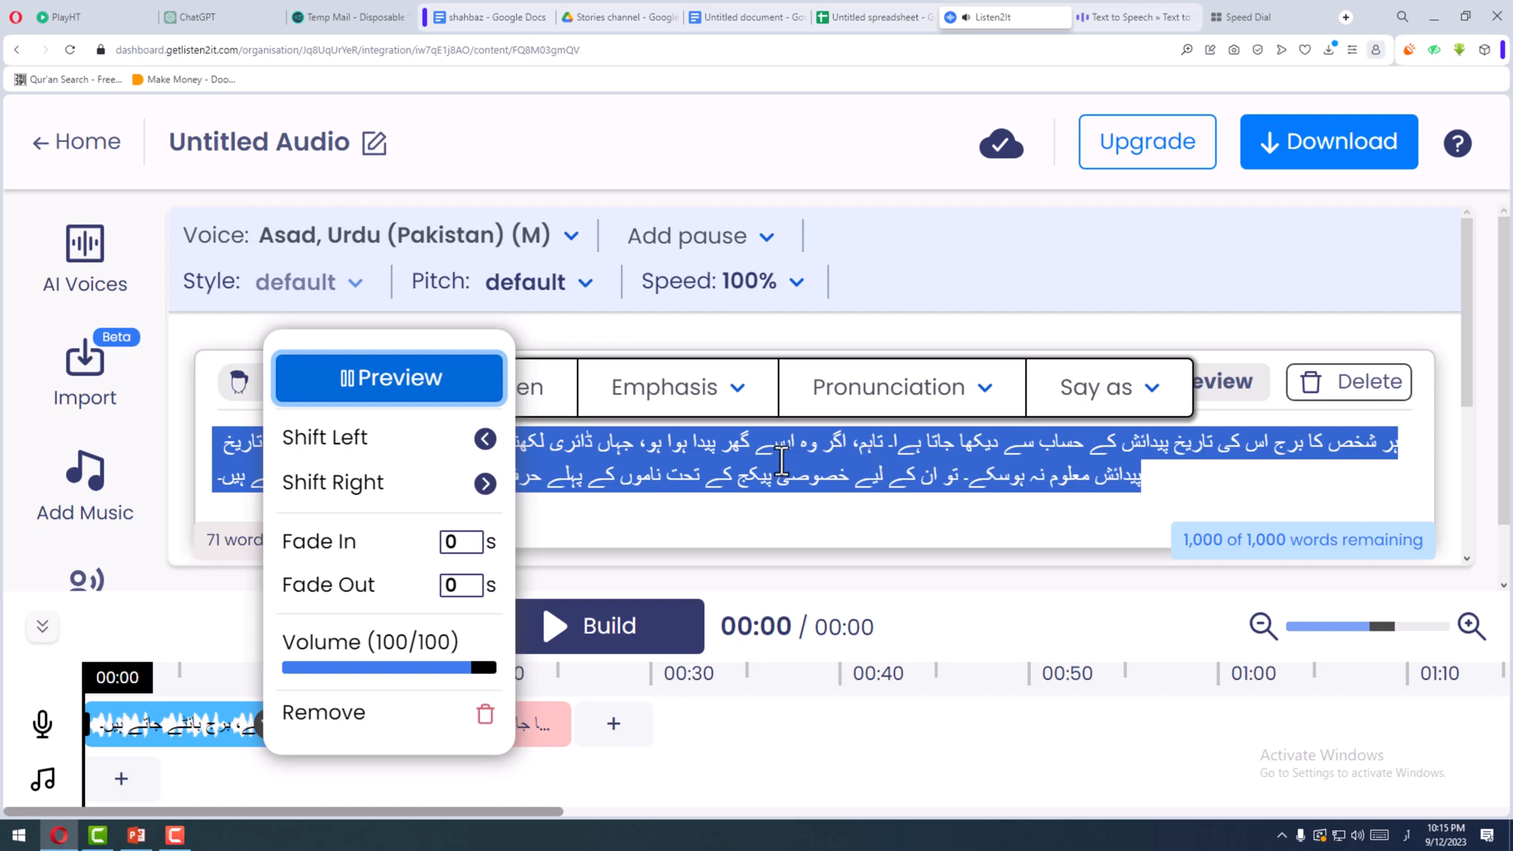
{"action": "scroll", "coordinate": [781, 461], "scroll_direction": "down", "scroll_amount": 2}
{"action": "scroll", "coordinate": [779, 460], "scroll_direction": "up", "scroll_amount": 3}
{"action": "left_click", "coordinate": [414, 390]}
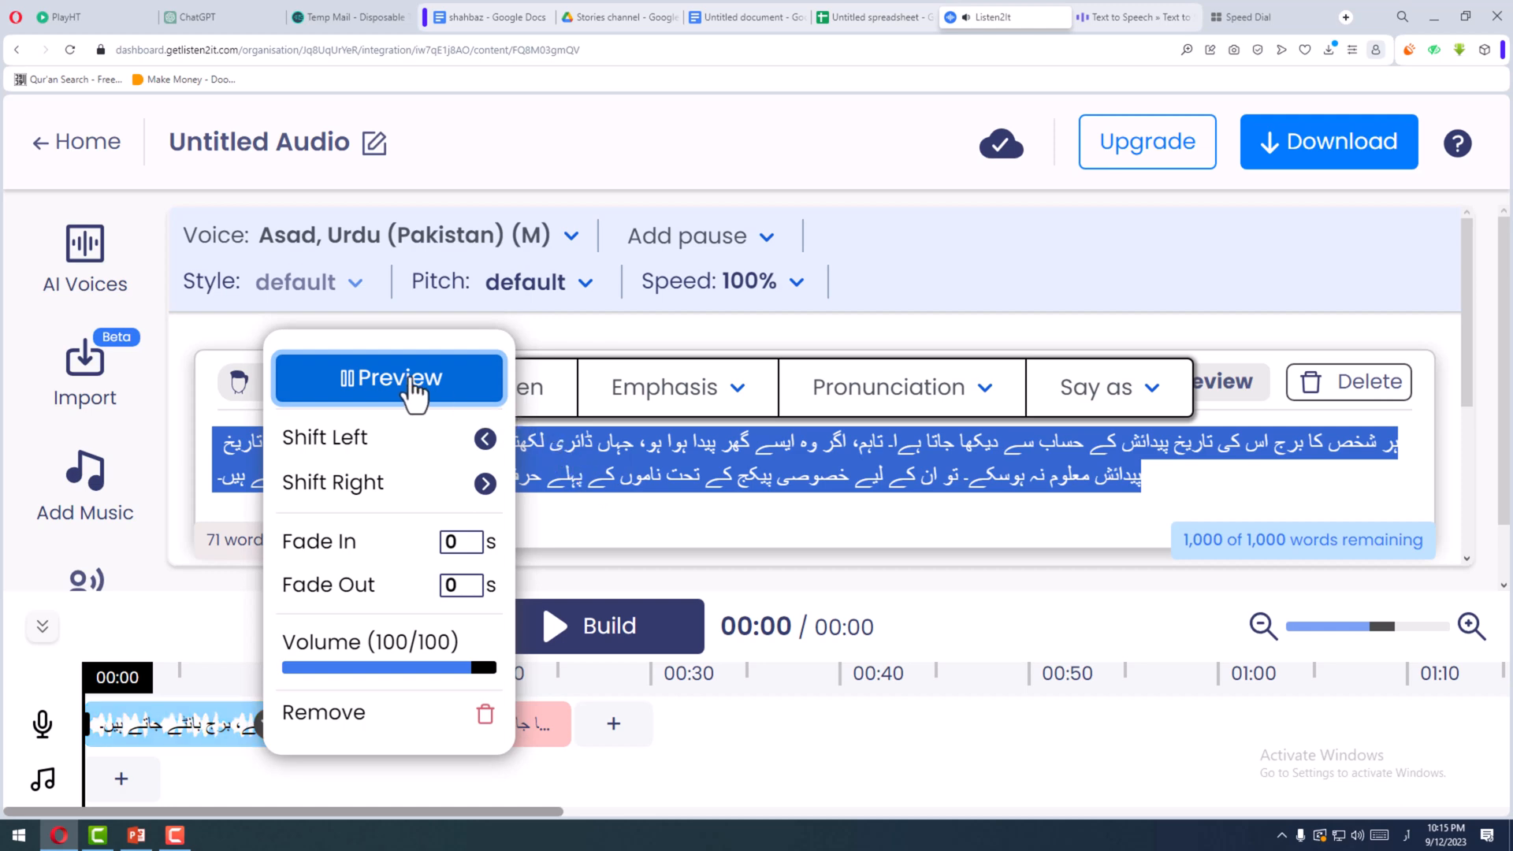
{"action": "left_click", "coordinate": [414, 390]}
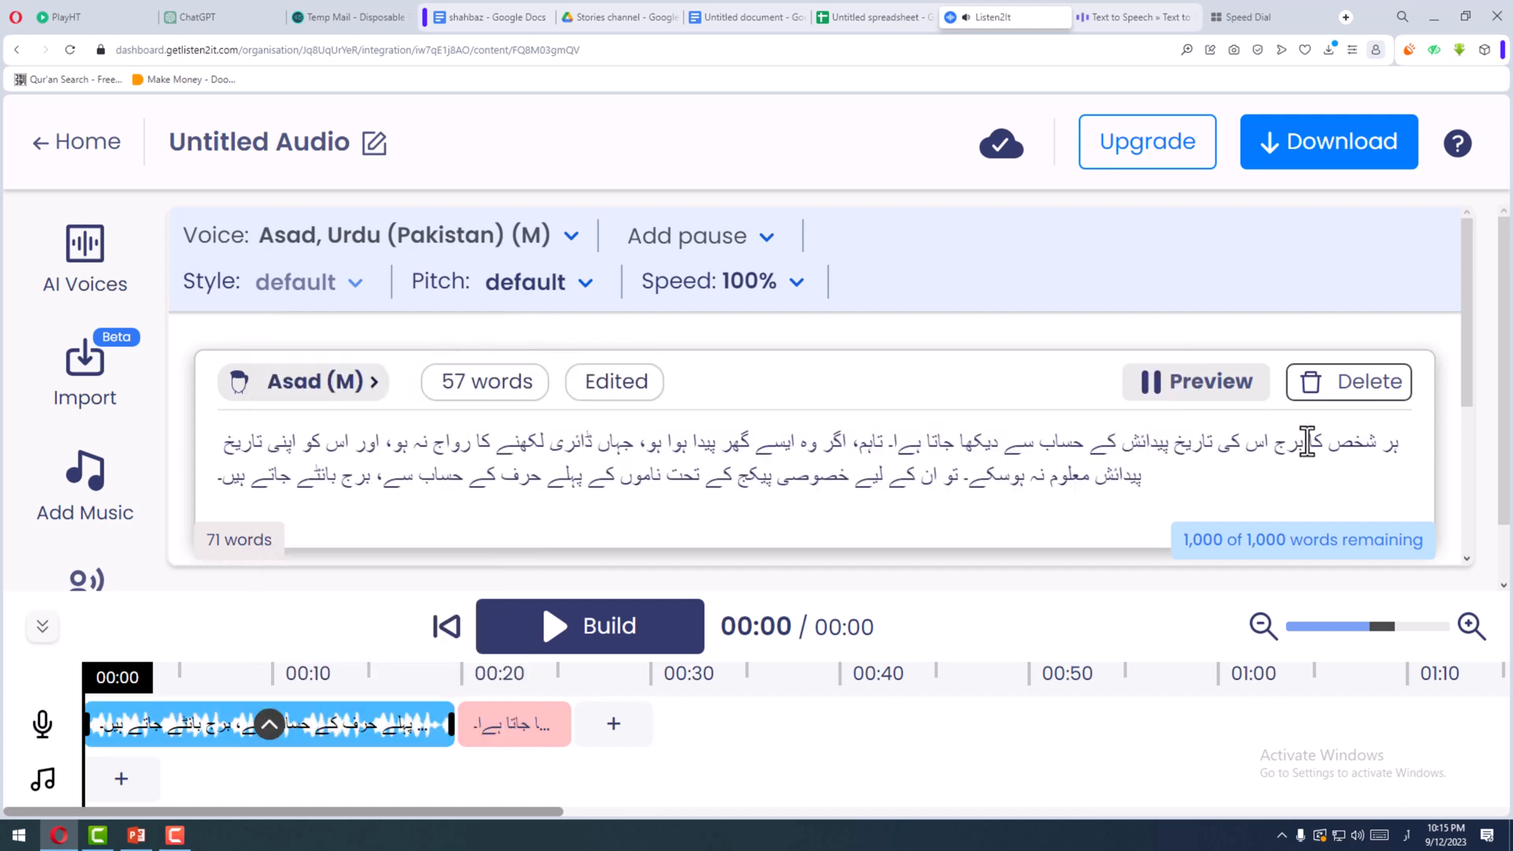
- Copy the whole paragraph and paste it into the empty second line of Voiser's text editor
{"action": "left_click_drag", "start_coordinate": [1392, 441], "coordinate": [1330, 443]}
{"action": "left_click_drag", "start_coordinate": [253, 504], "coordinate": [146, 519]}
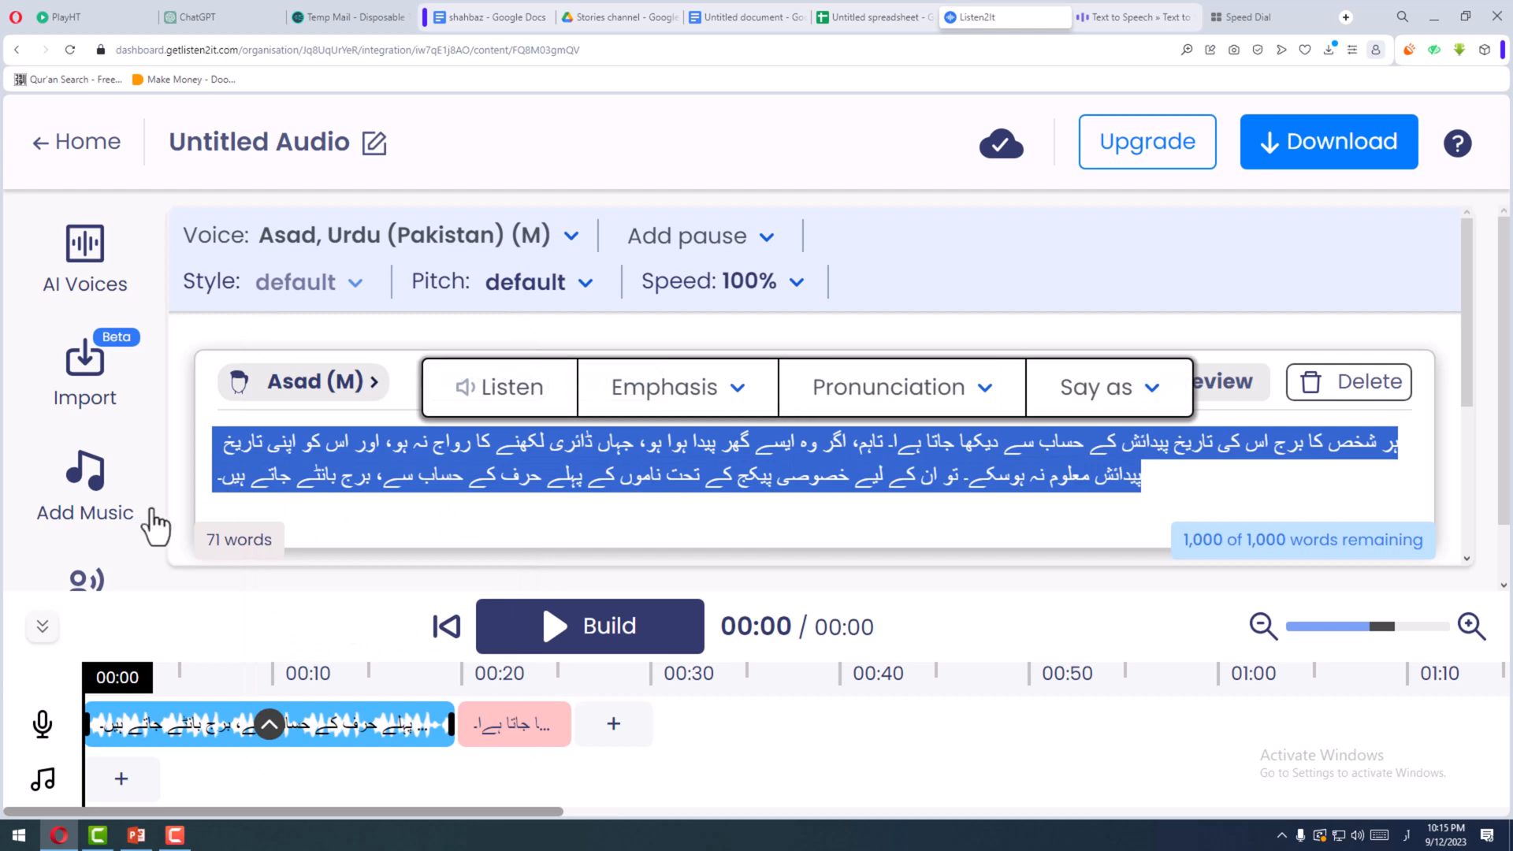
{"action": "right_click", "coordinate": [398, 432]}
{"action": "left_click", "coordinate": [452, 507]}
{"action": "left_click", "coordinate": [1111, 17]}
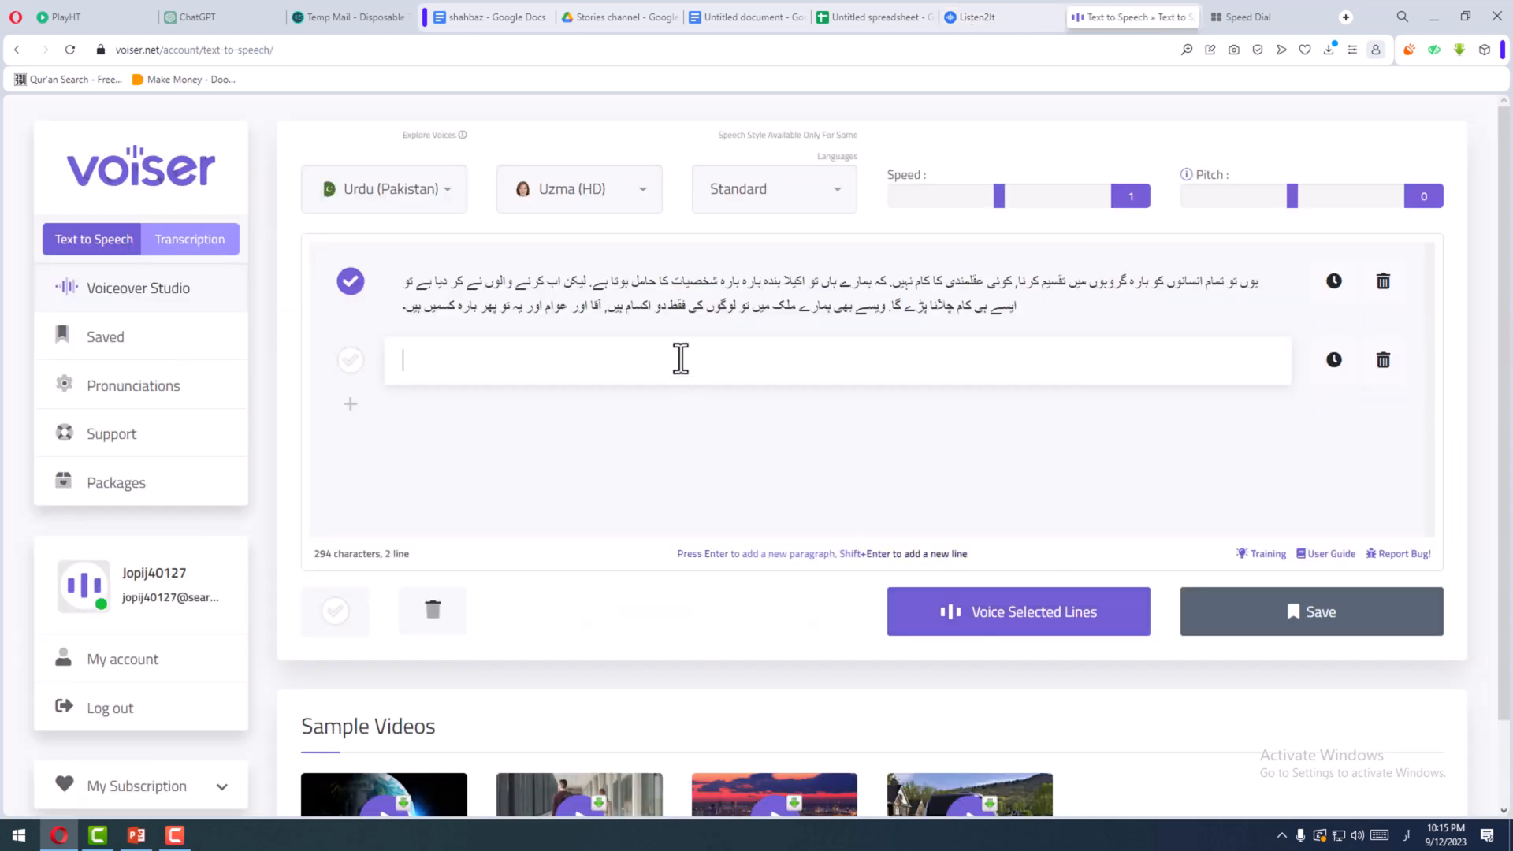
{"action": "right_click", "coordinate": [679, 359]}
{"action": "left_click", "coordinate": [716, 486]}
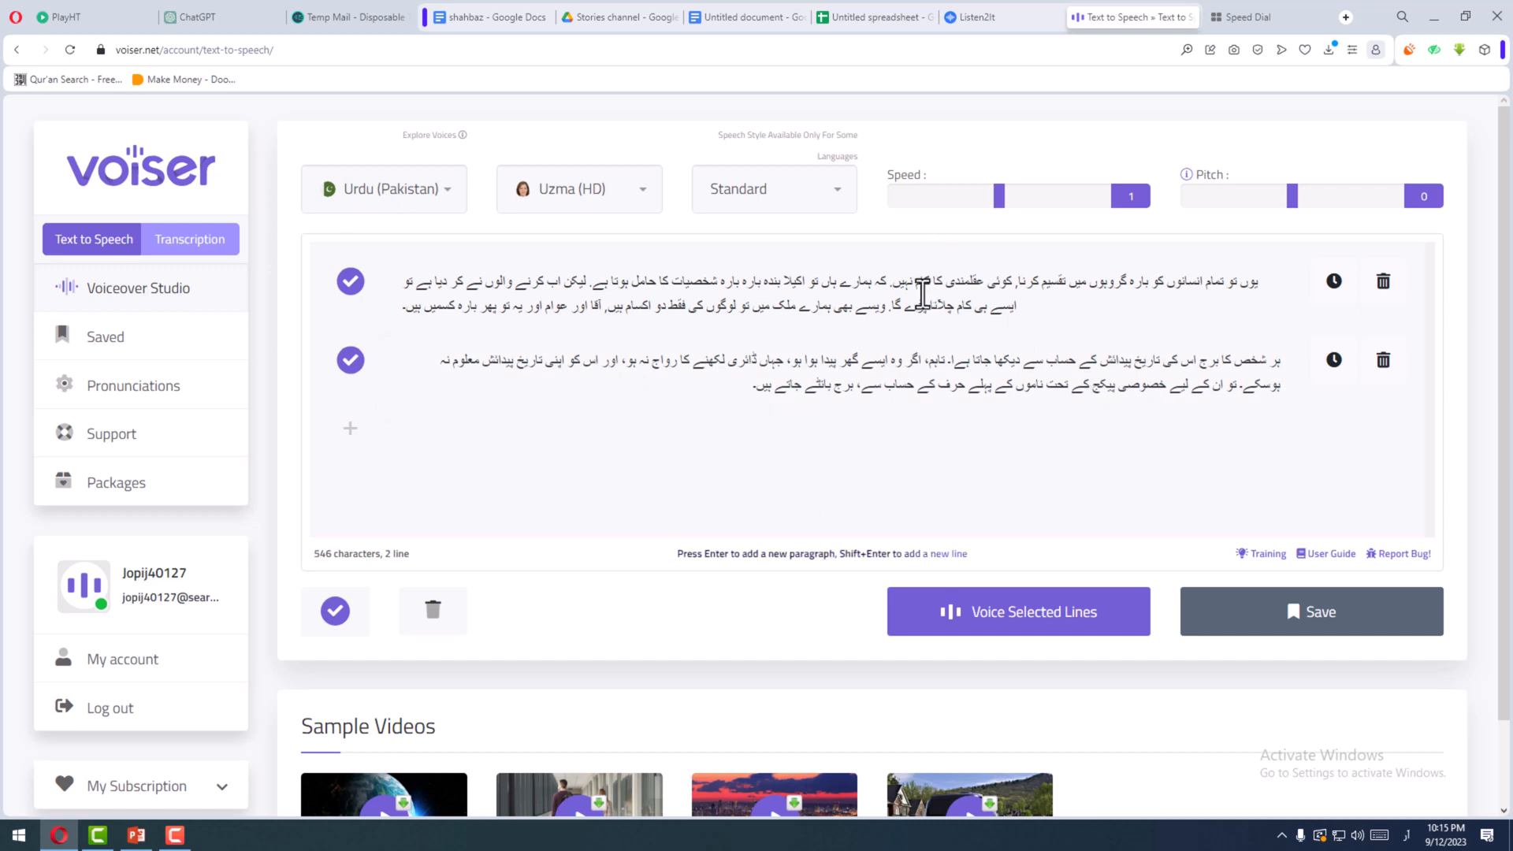
- Set the first line's text direction to right-to-left in the Voiser editor
{"action": "left_click", "coordinate": [762, 297]}
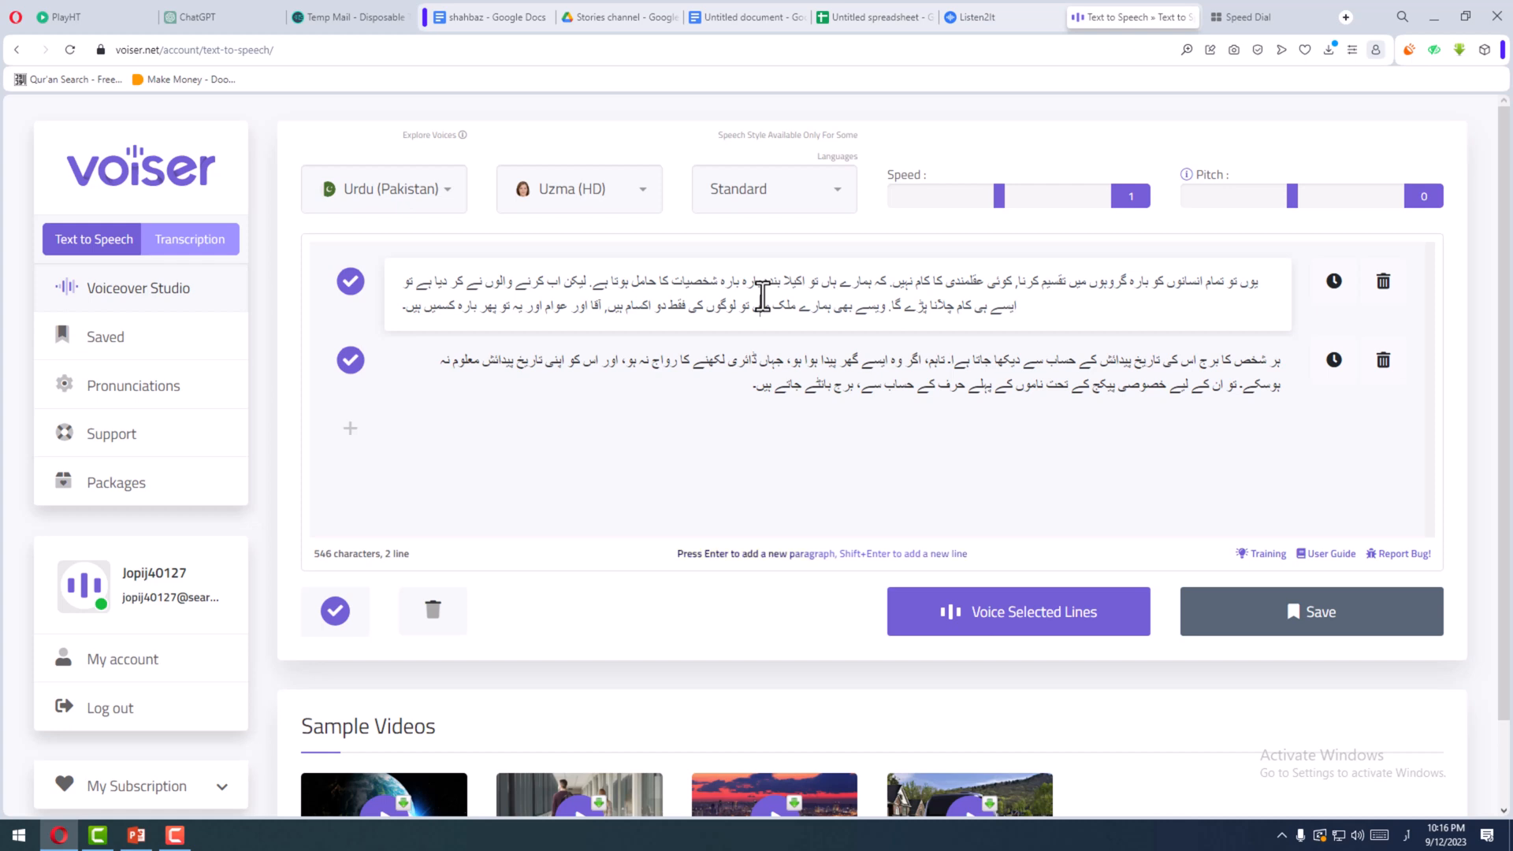
{"action": "key", "text": "ctrl+shift"}
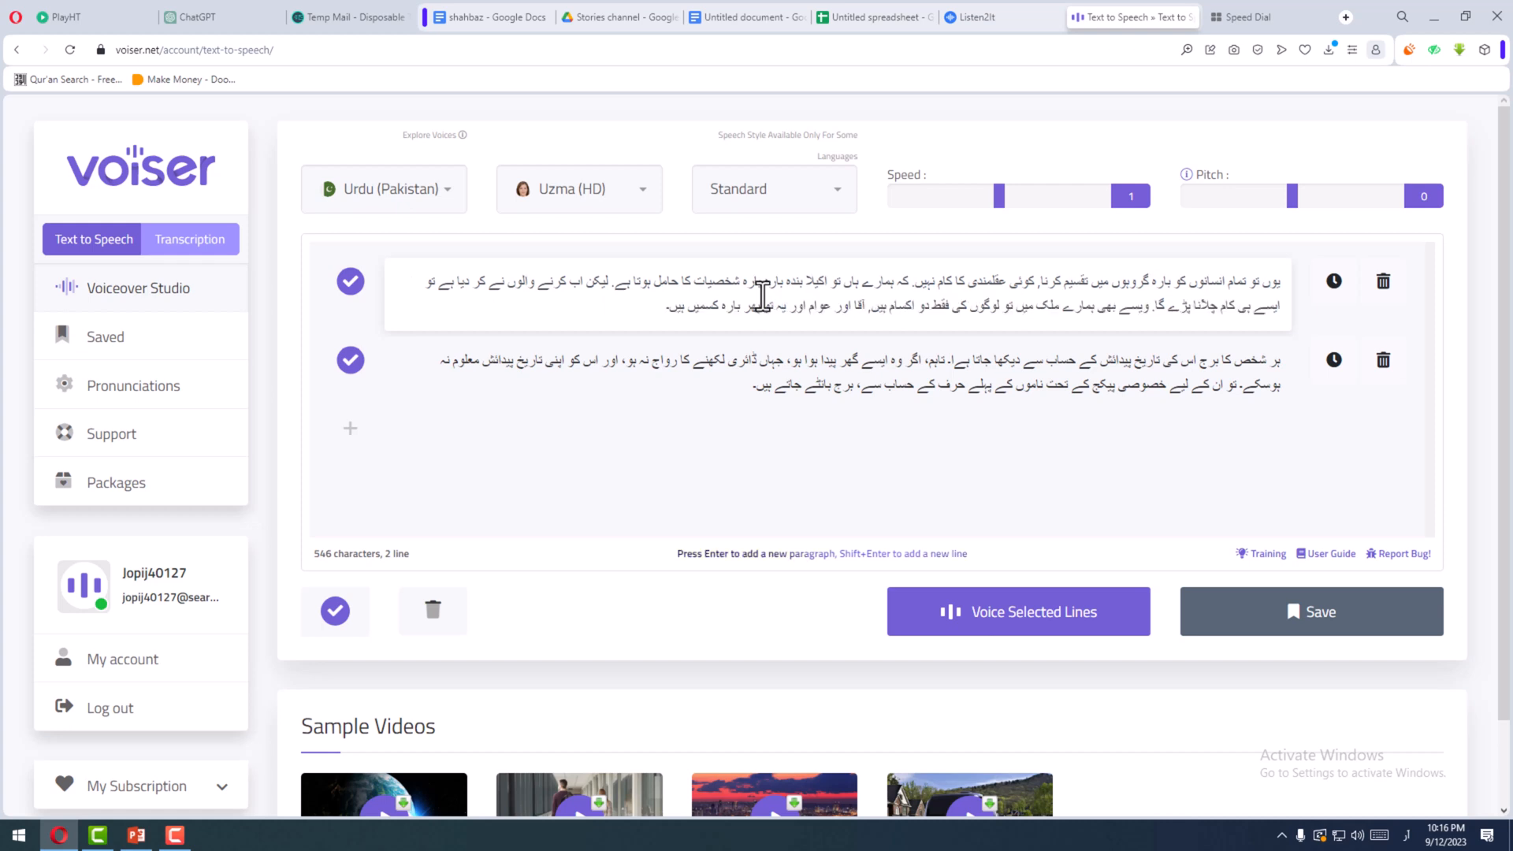
{"action": "left_click", "coordinate": [794, 390]}
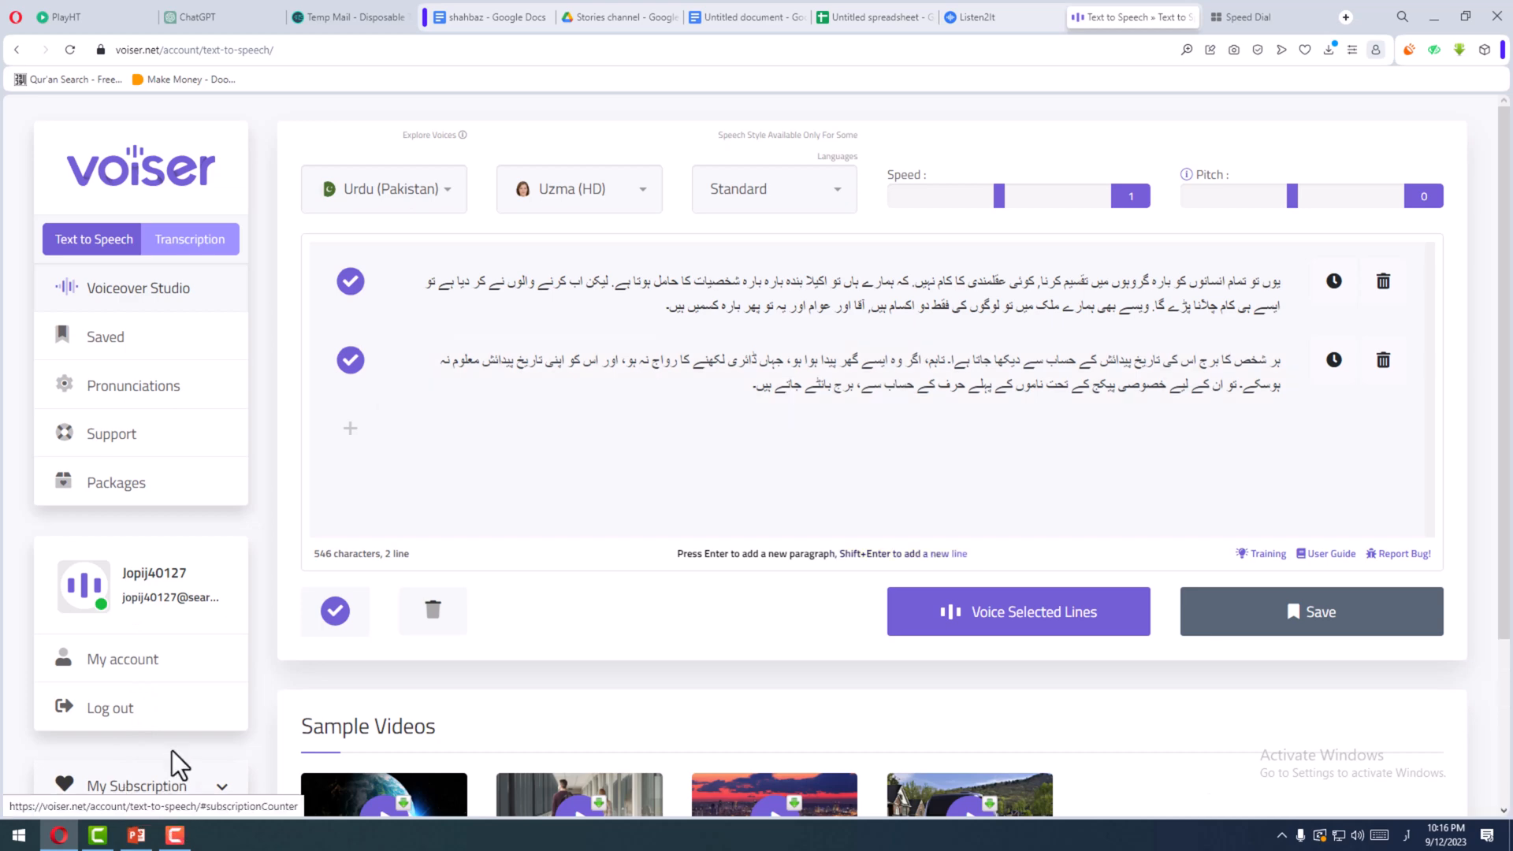
- Check the monthly character allowance against the text's character count and voice both selected lines with Uzma (HD)
{"action": "left_click", "coordinate": [169, 778]}
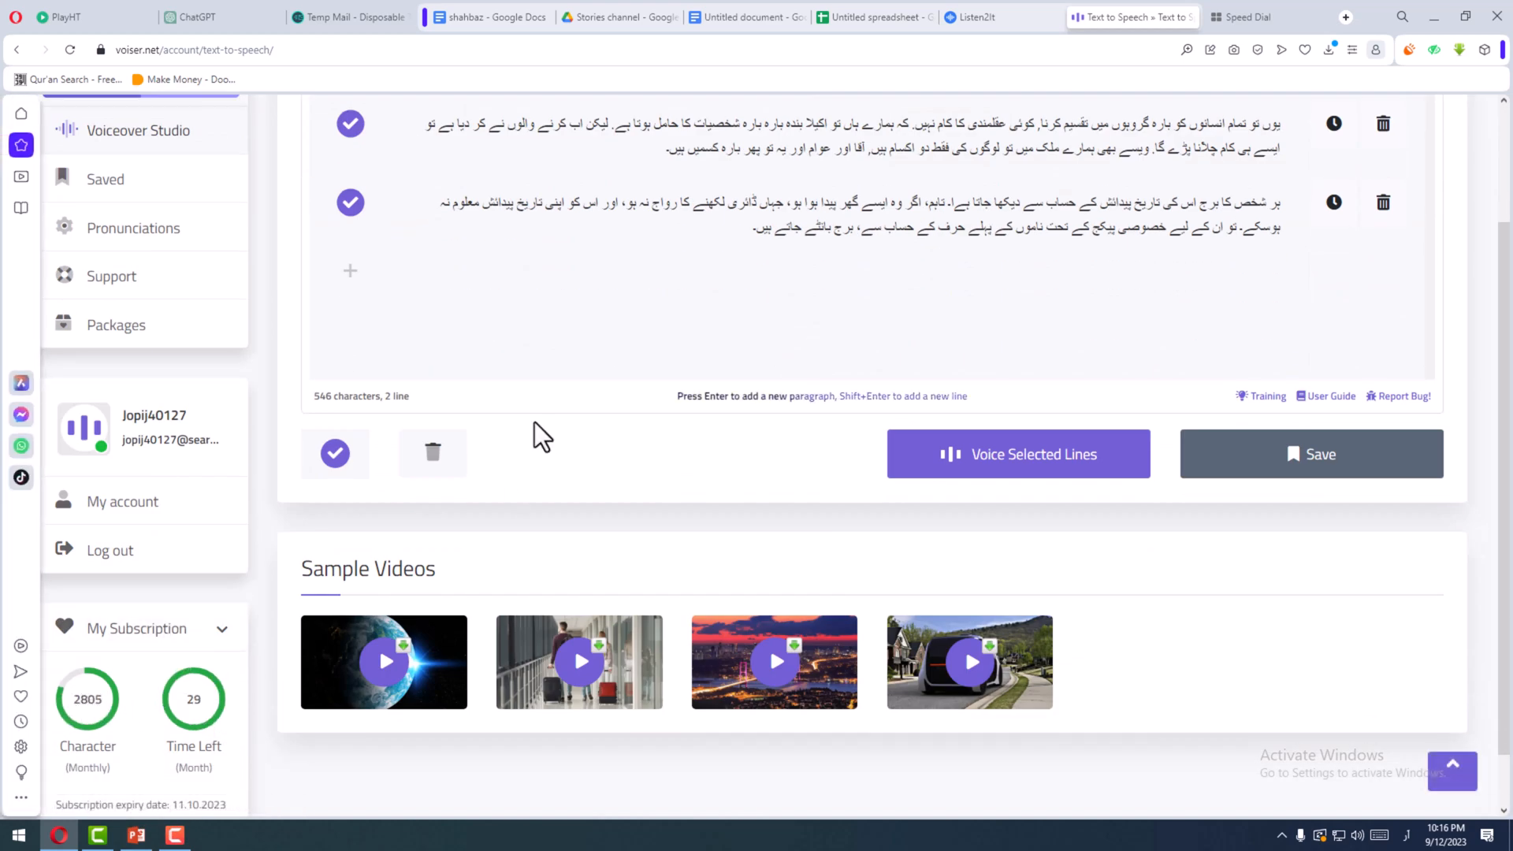
{"action": "double_click", "coordinate": [331, 397]}
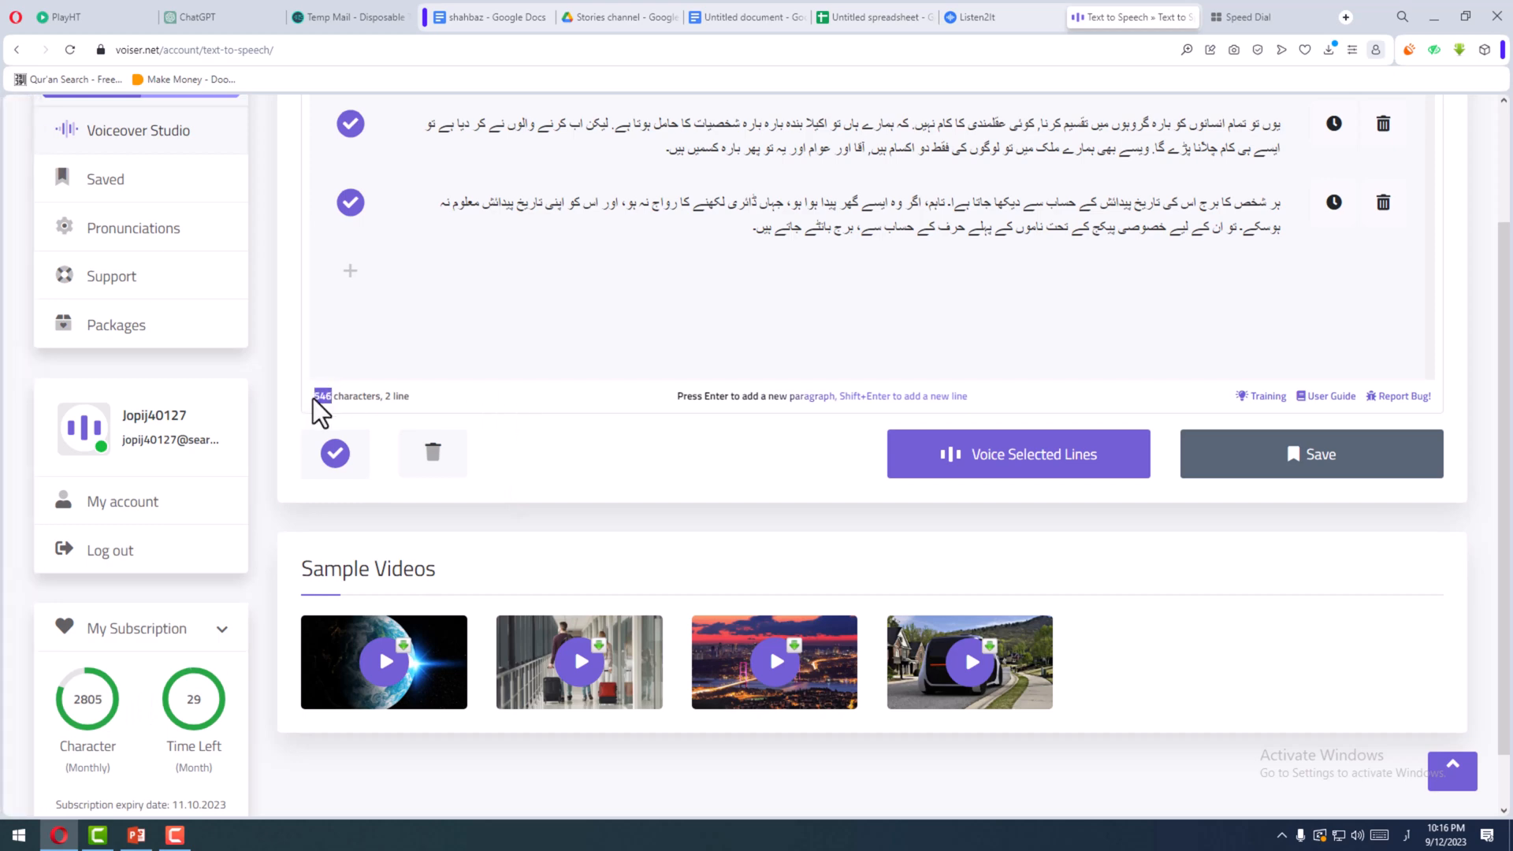
{"action": "scroll", "coordinate": [498, 364], "scroll_direction": "up", "scroll_amount": 2}
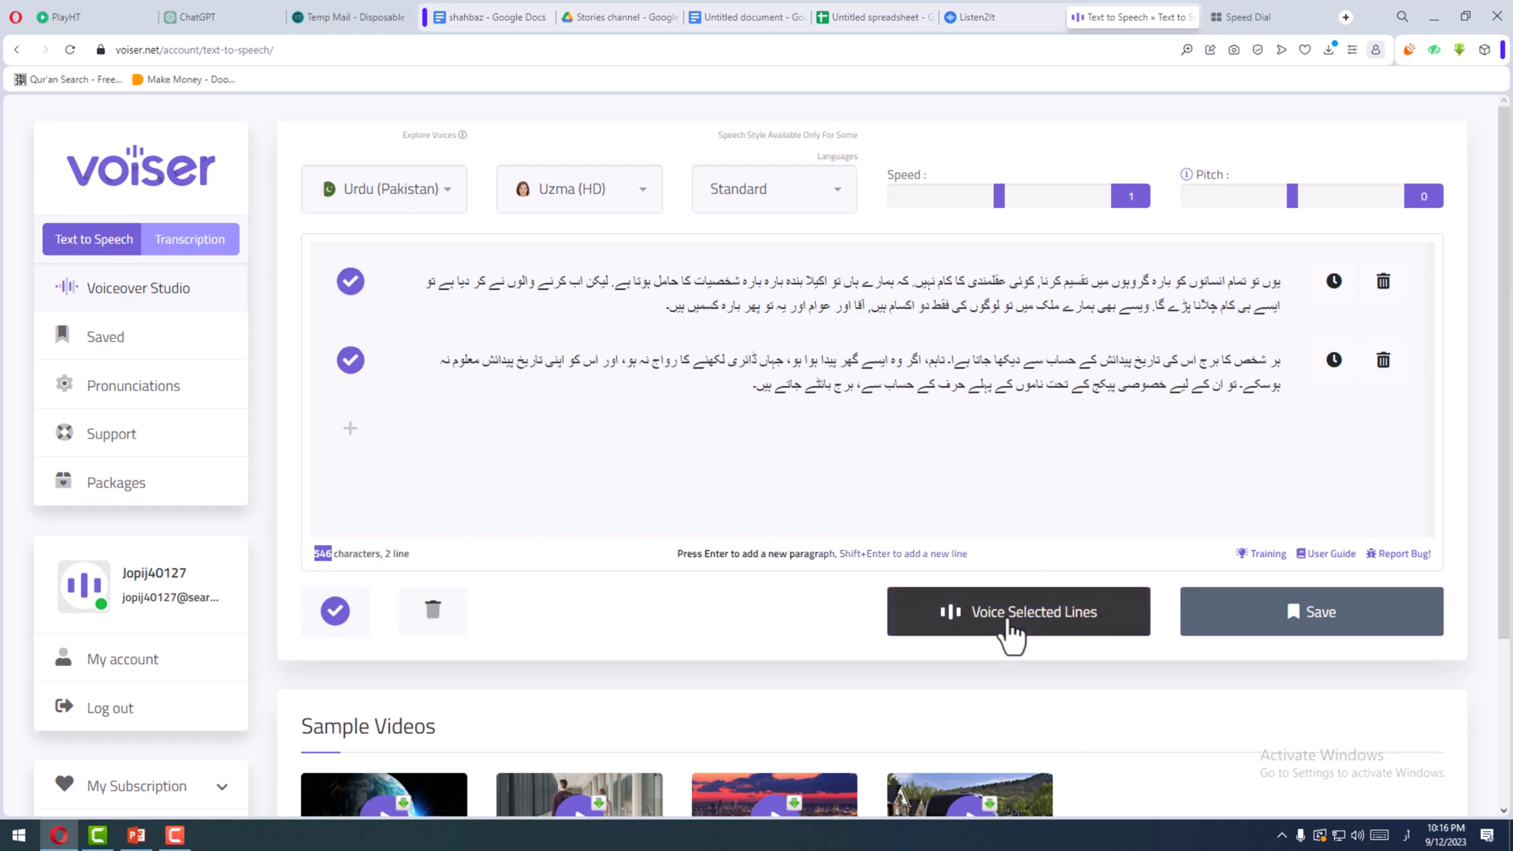
{"action": "left_click", "coordinate": [1010, 630]}
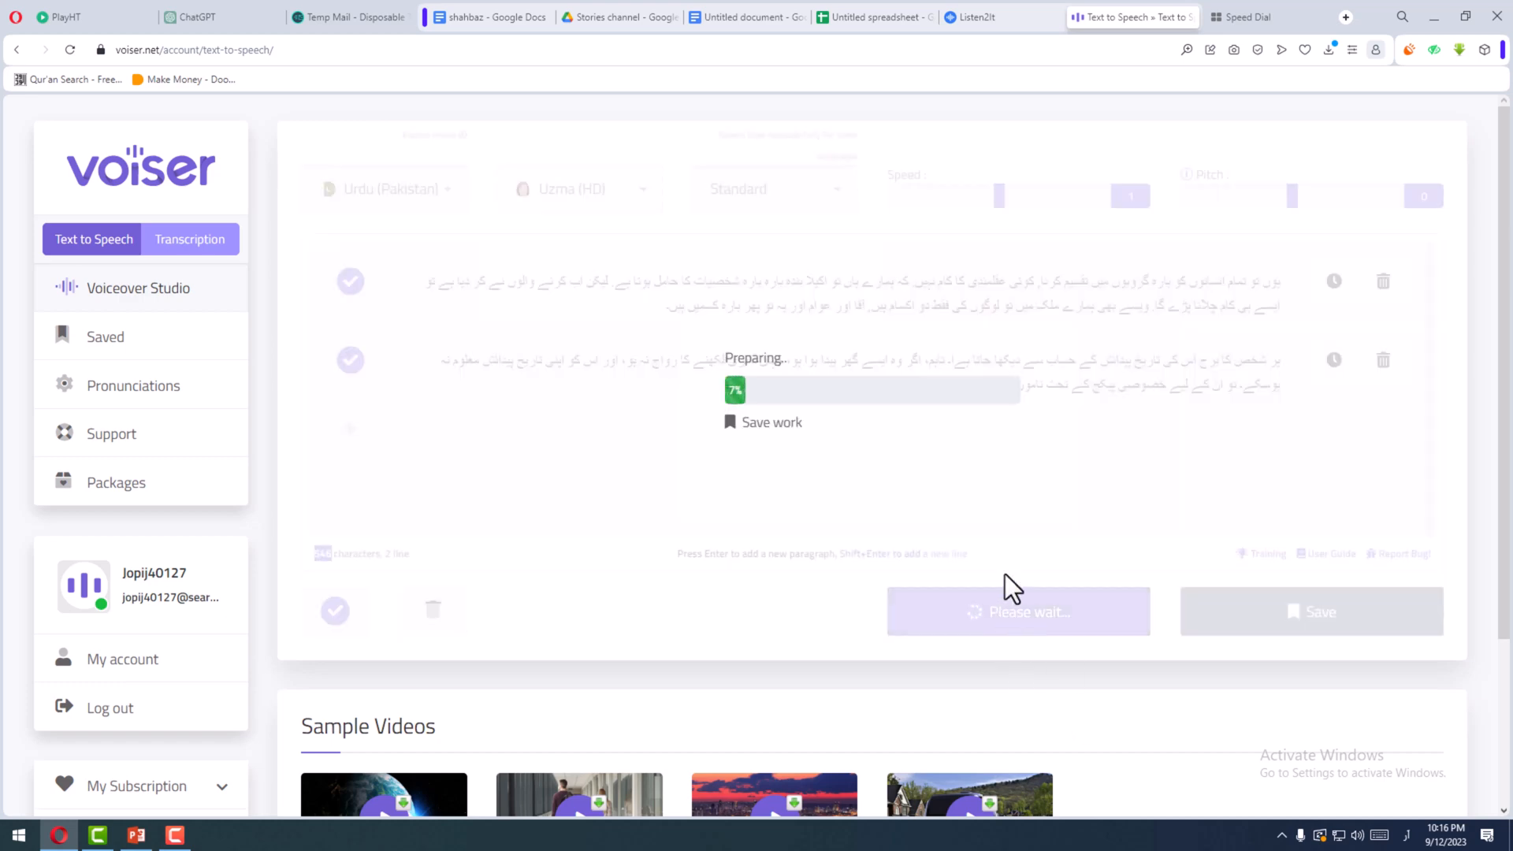
- Switch to Listen2It and examine the paragraph's text and its timeline clip
{"action": "left_click", "coordinate": [1007, 16]}
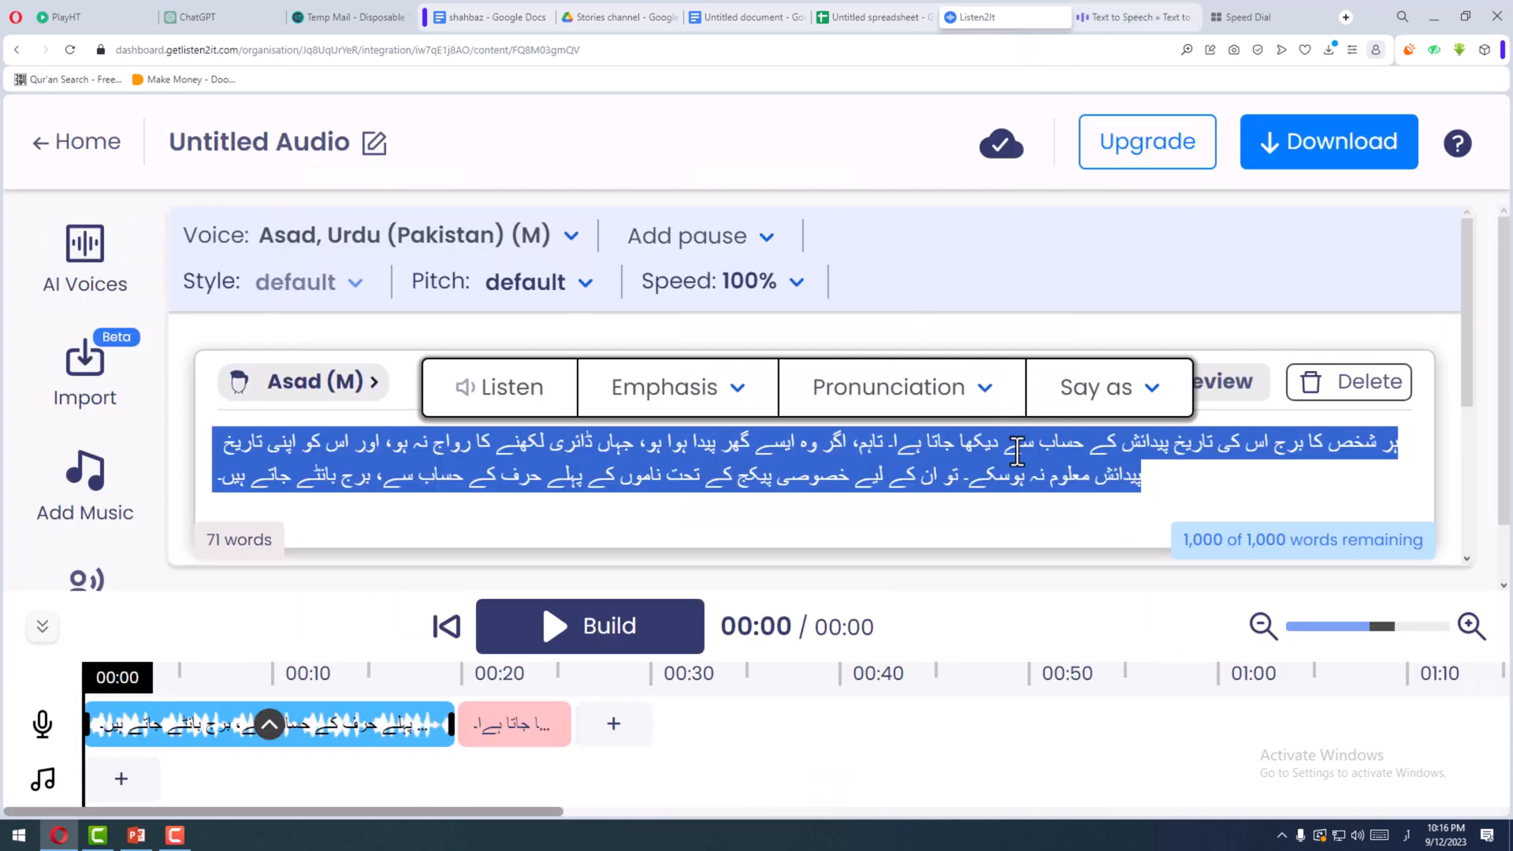
{"action": "left_click", "coordinate": [972, 478]}
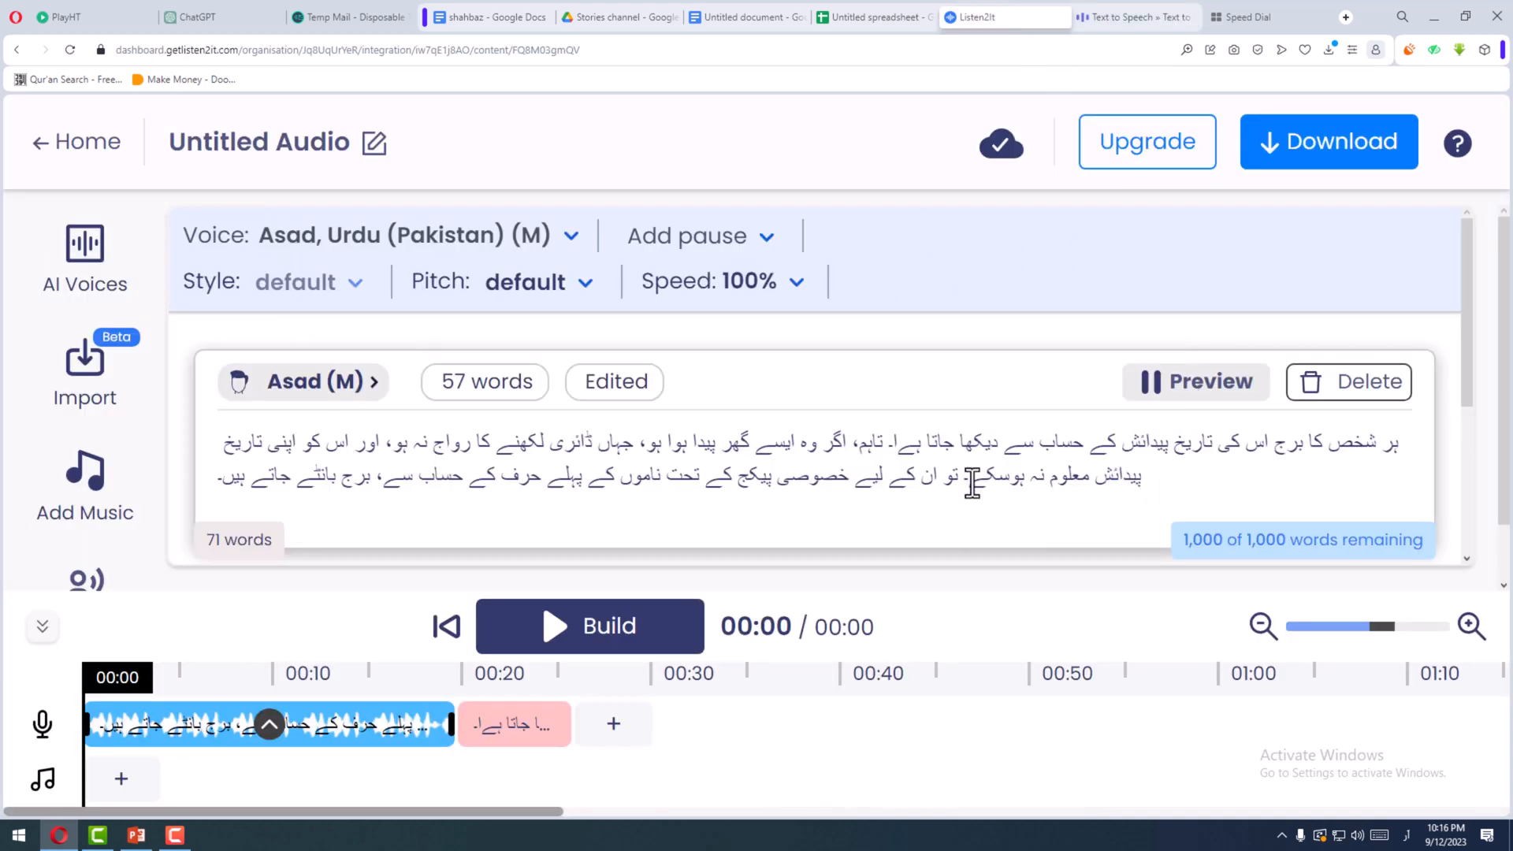
{"action": "triple_click", "coordinate": [889, 486]}
{"action": "left_click", "coordinate": [862, 484]}
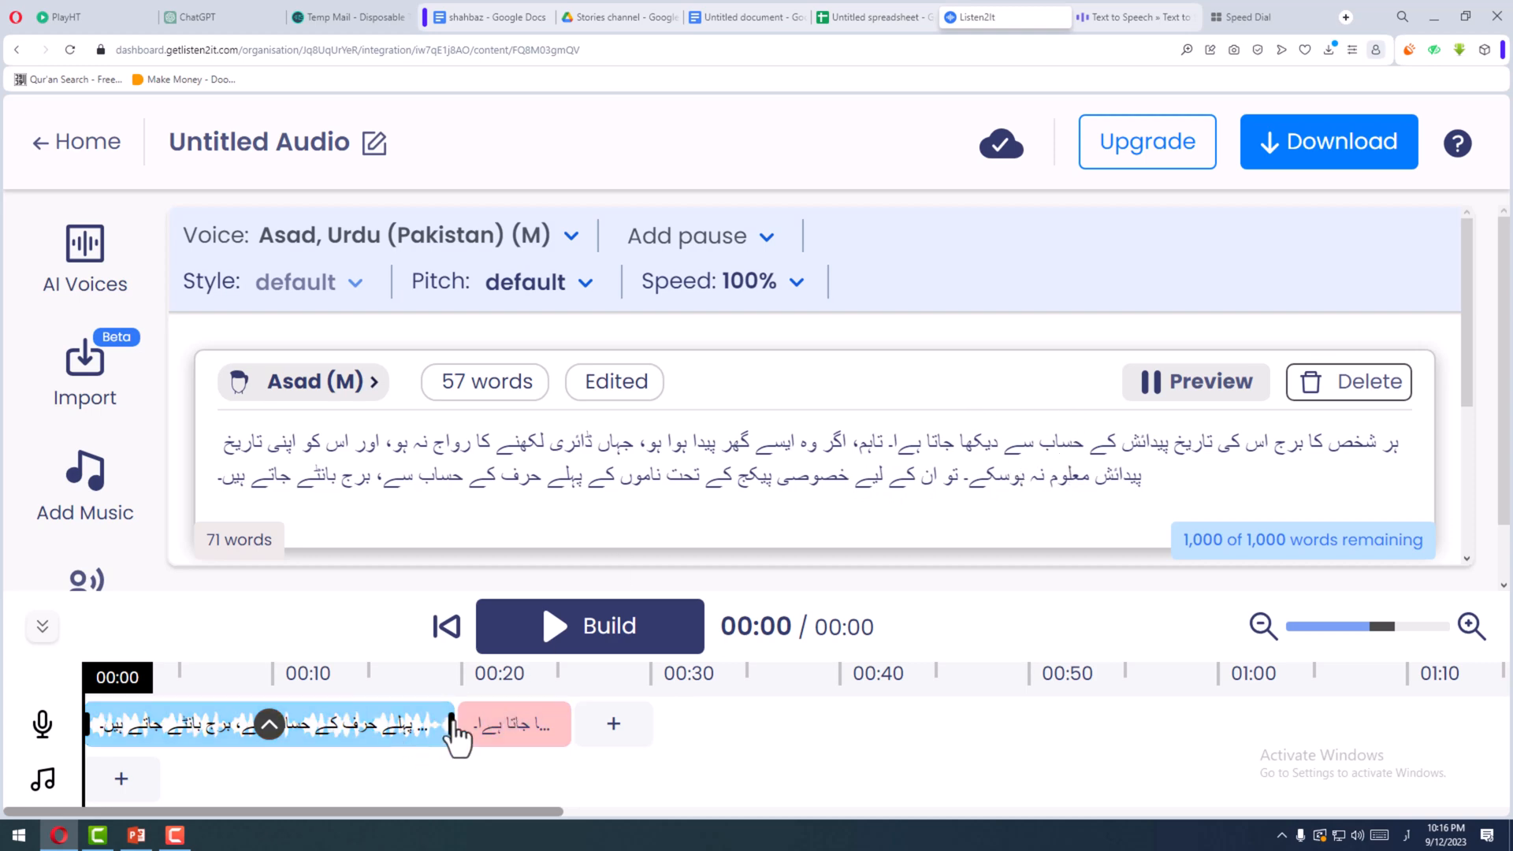
- Switch to Voiser and review the two lines of text and the progress of their audio generation
{"action": "left_click", "coordinate": [1111, 16]}
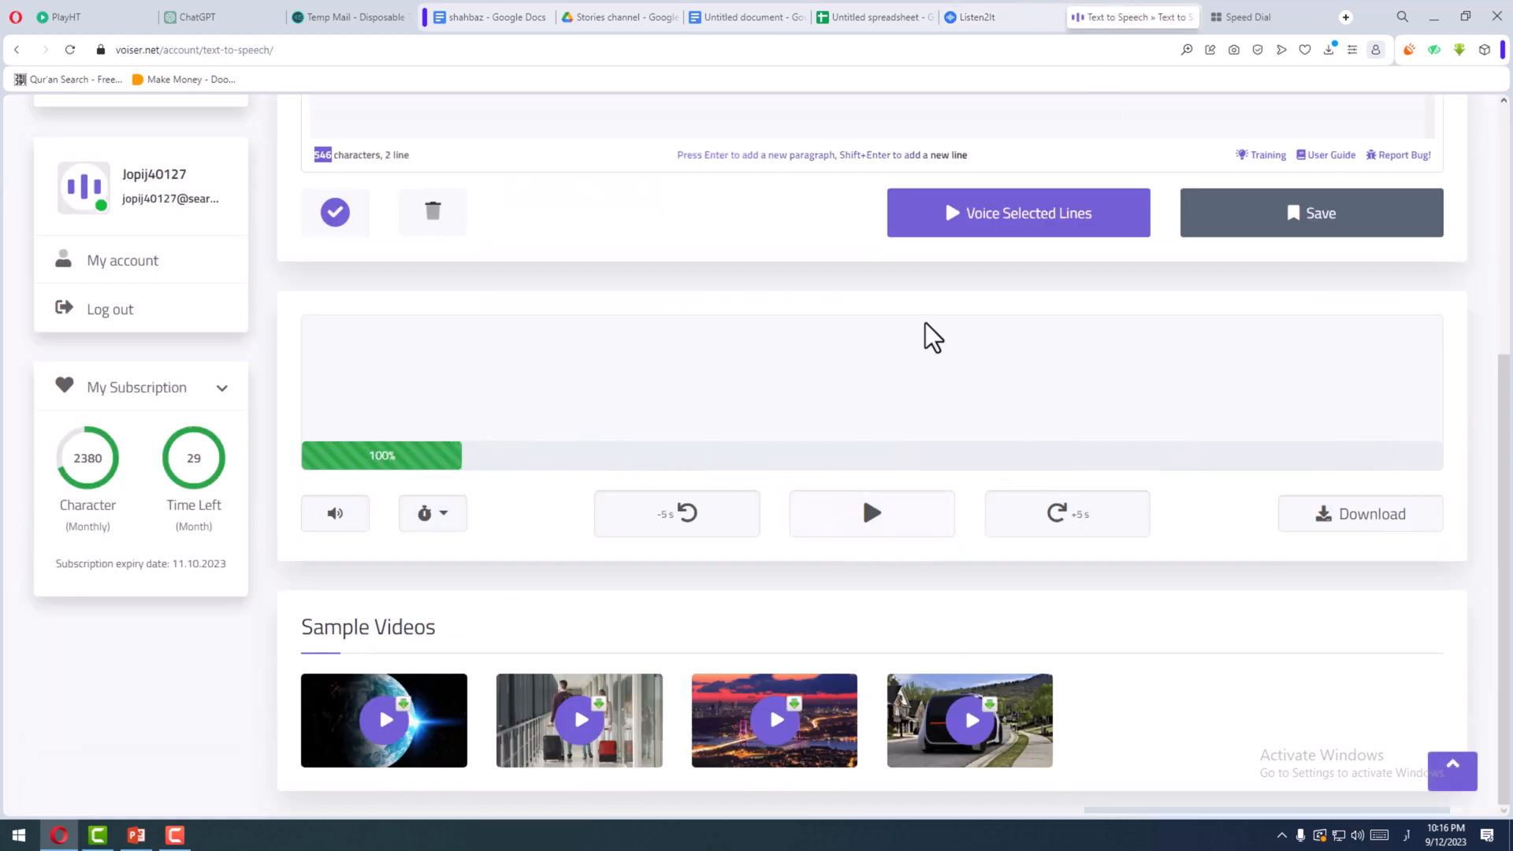
{"action": "scroll", "coordinate": [980, 304], "scroll_direction": "up", "scroll_amount": 2}
{"action": "scroll", "coordinate": [930, 456], "scroll_direction": "up", "scroll_amount": 2}
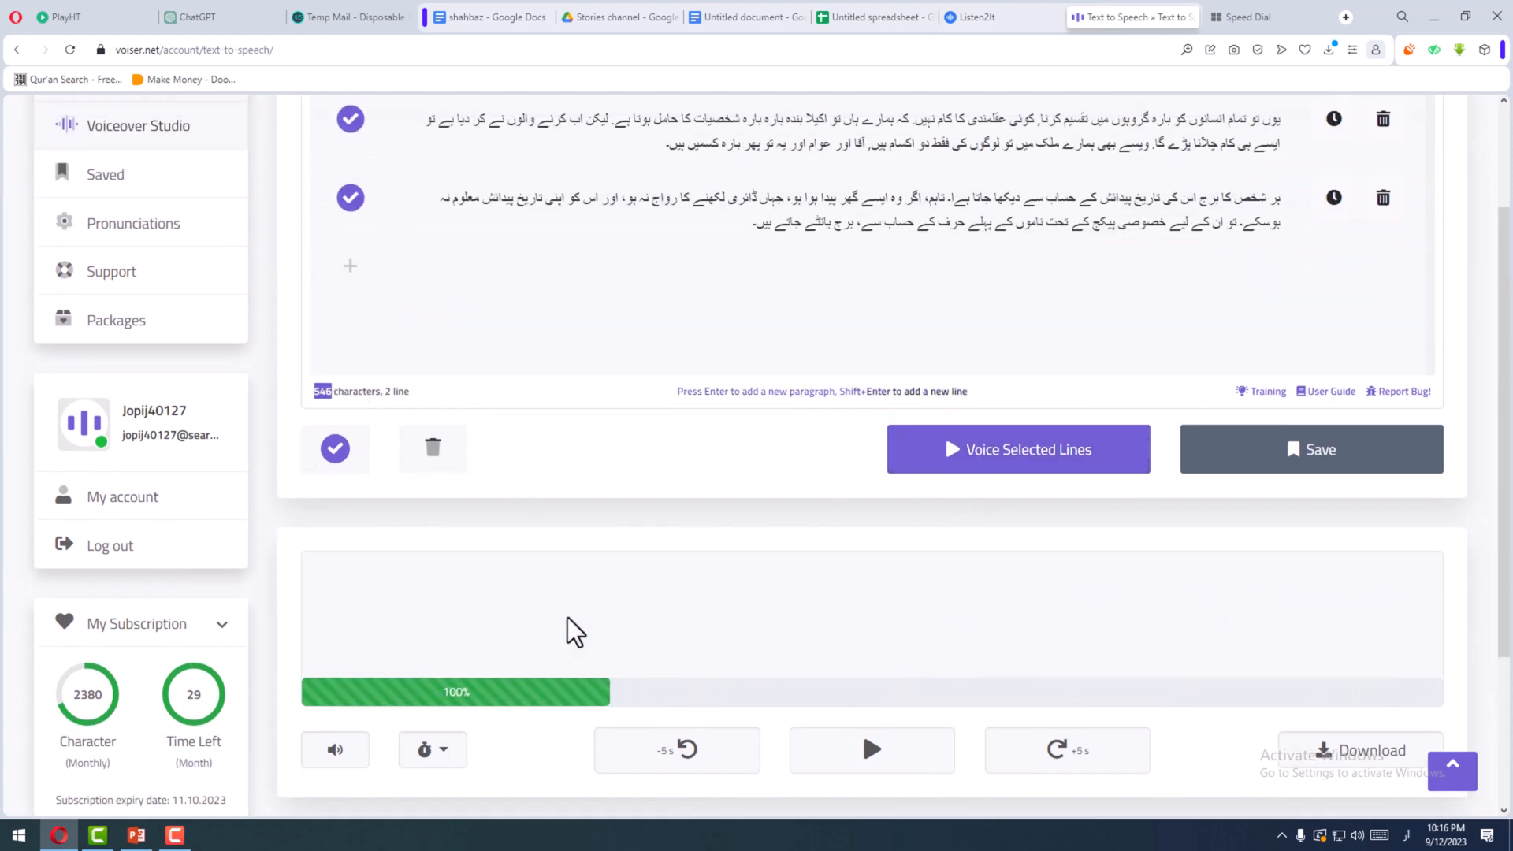
{"action": "scroll", "coordinate": [713, 594], "scroll_direction": "up", "scroll_amount": 1}
{"action": "scroll", "coordinate": [723, 587], "scroll_direction": "up", "scroll_amount": 1}
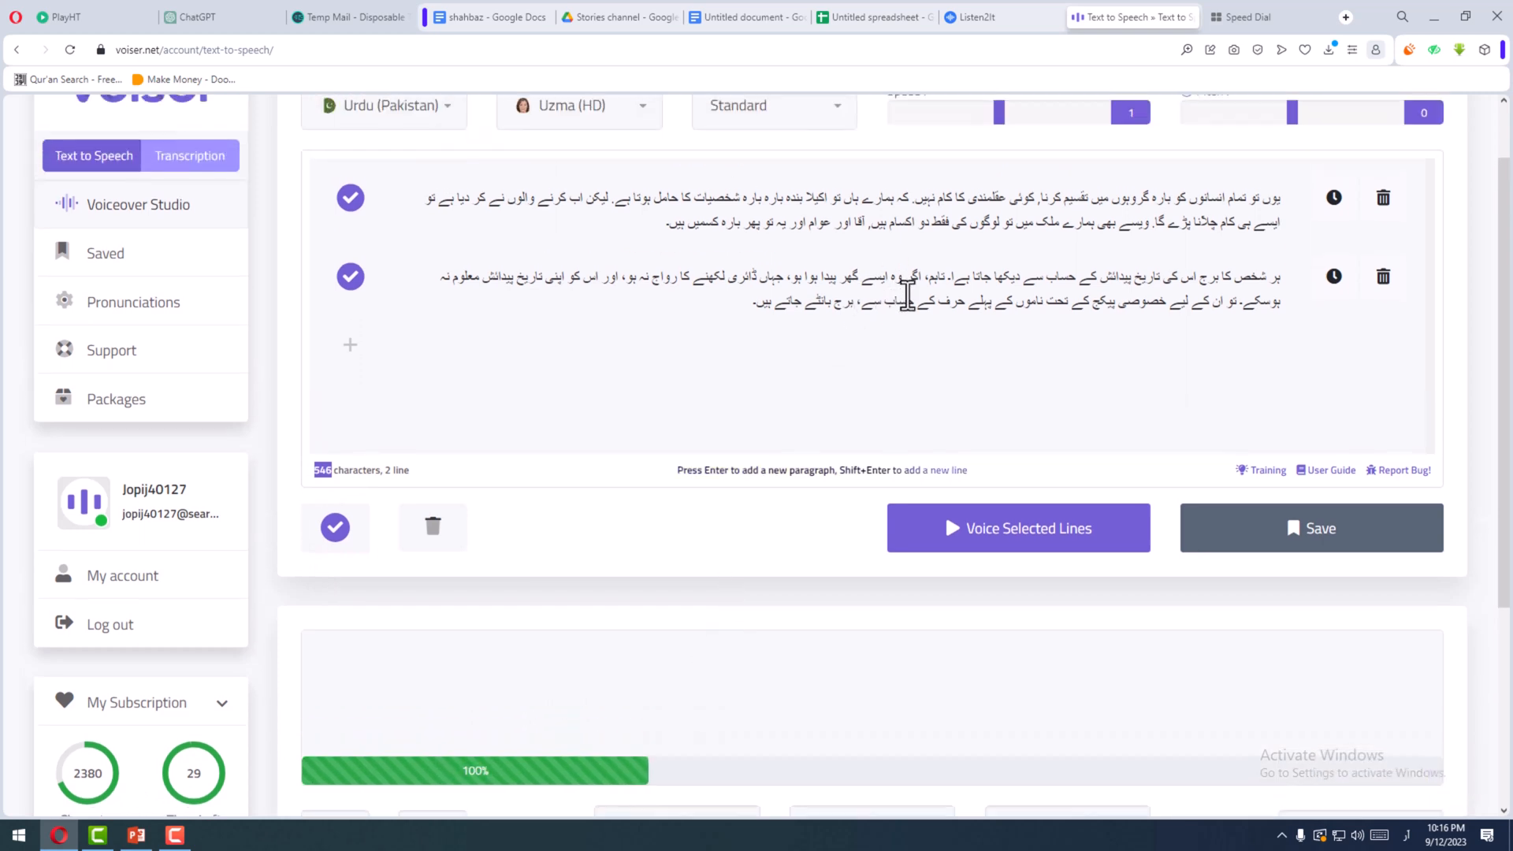
{"action": "scroll", "coordinate": [914, 284], "scroll_direction": "up", "scroll_amount": 2}
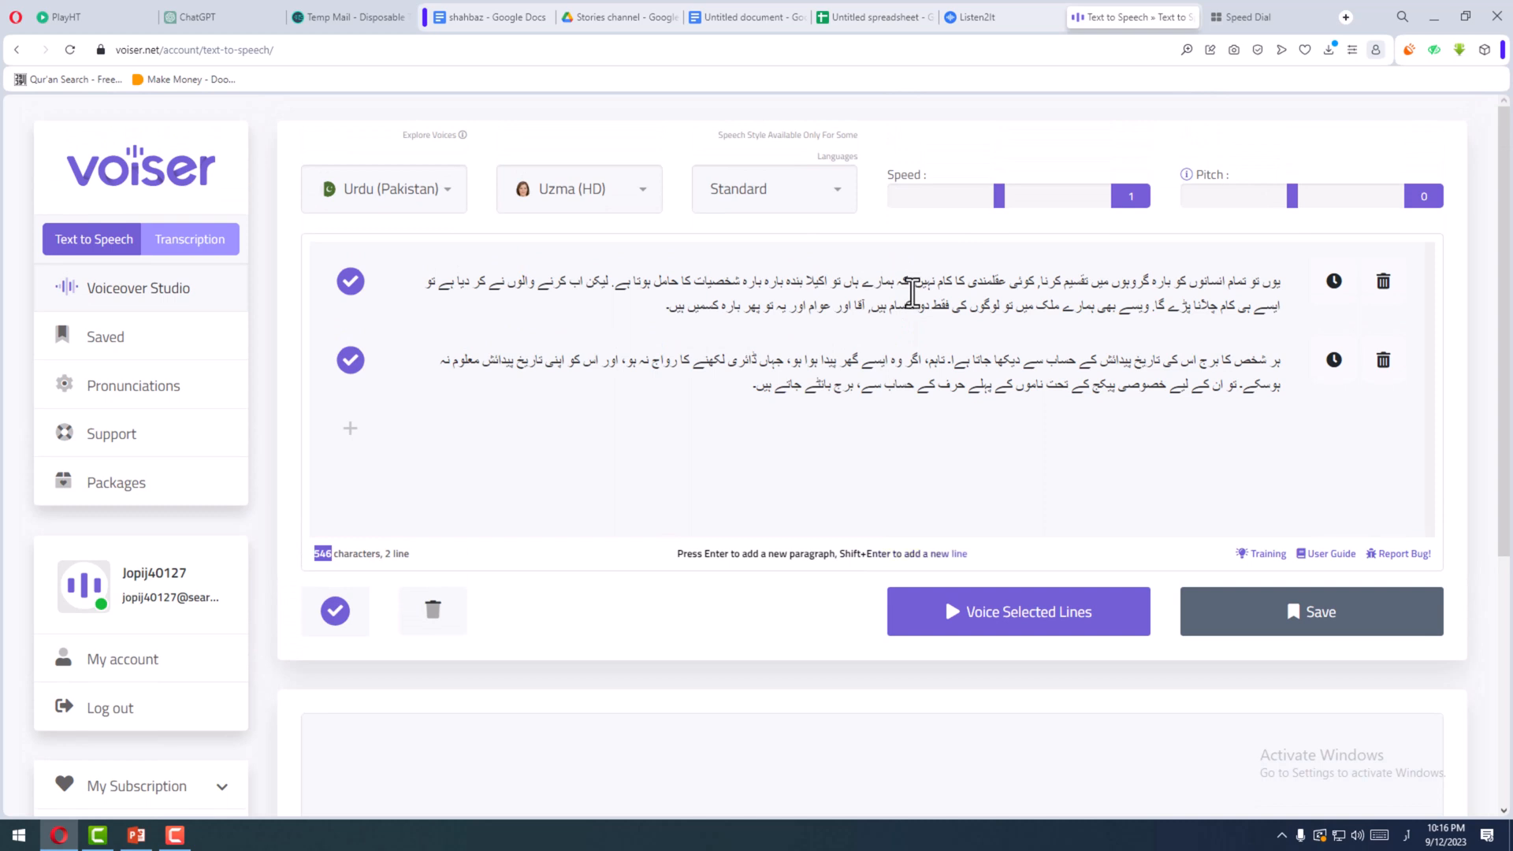
{"action": "left_click", "coordinate": [735, 397]}
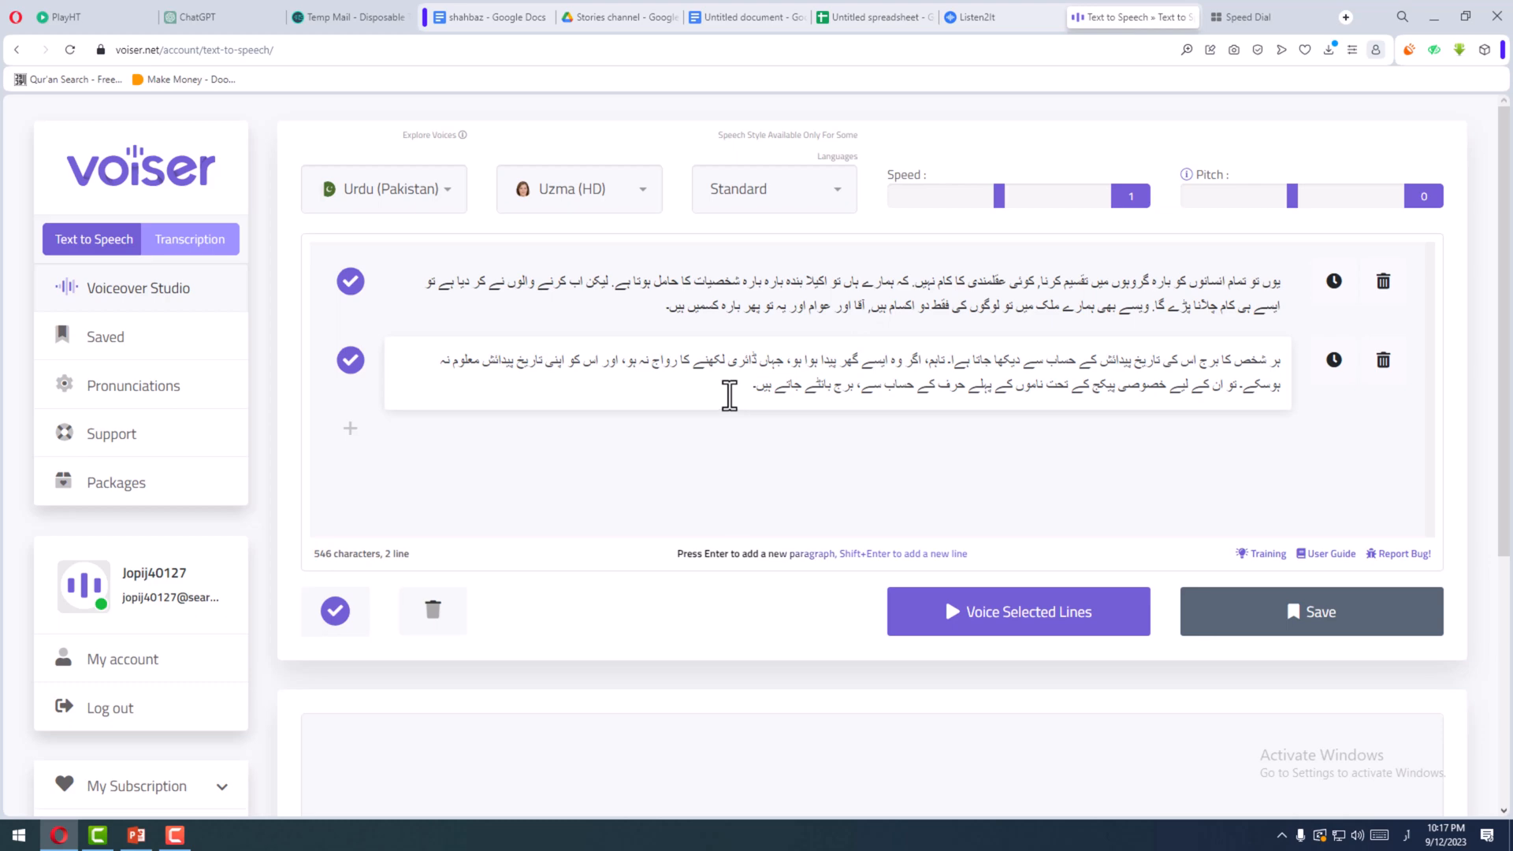
{"action": "scroll", "coordinate": [801, 449], "scroll_direction": "down", "scroll_amount": 3}
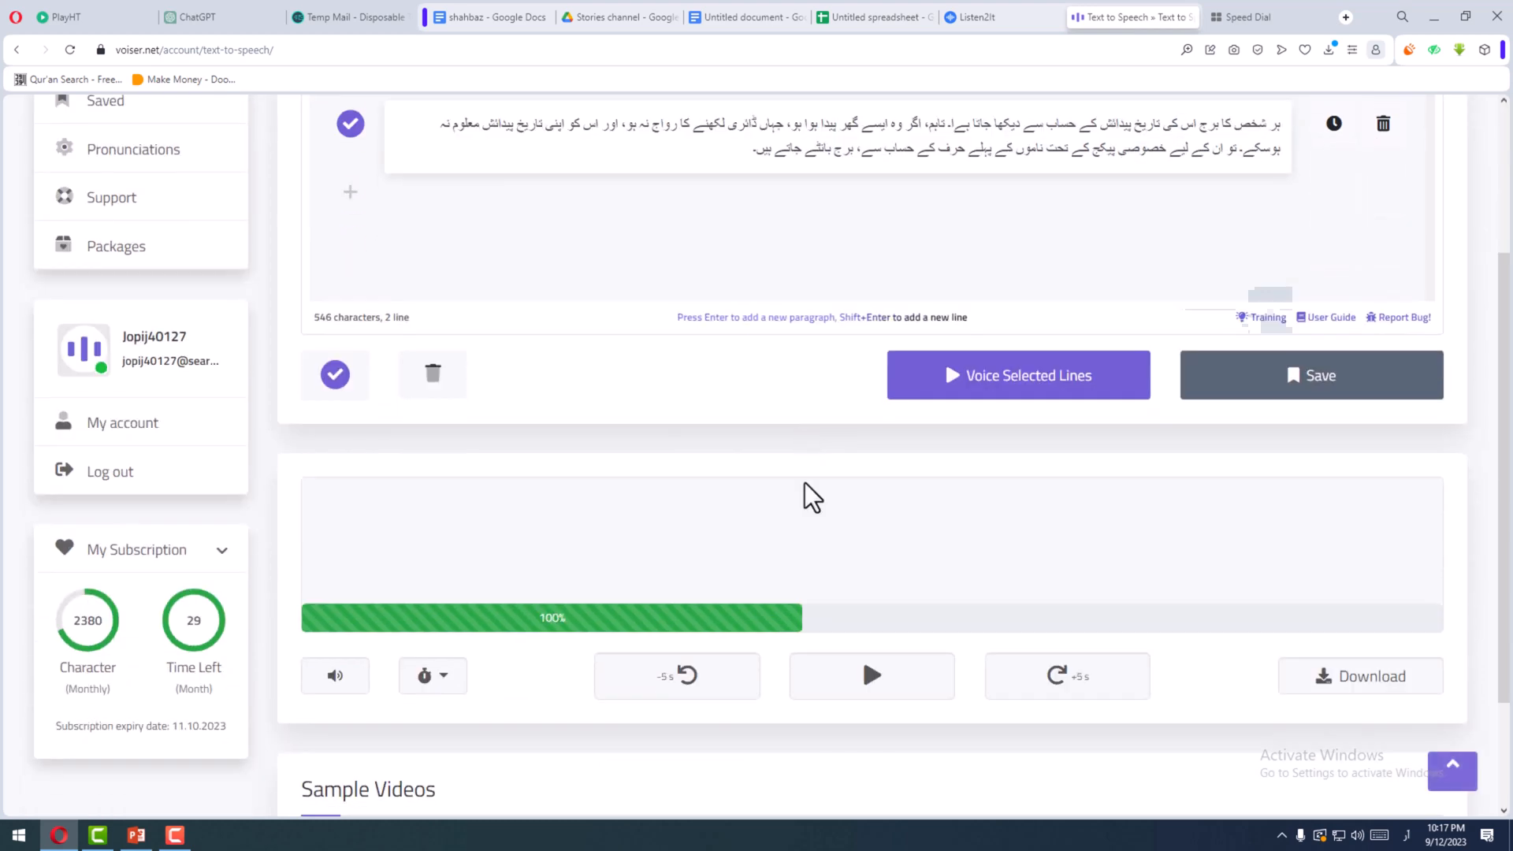
{"action": "scroll", "coordinate": [540, 577], "scroll_direction": "down", "scroll_amount": 1}
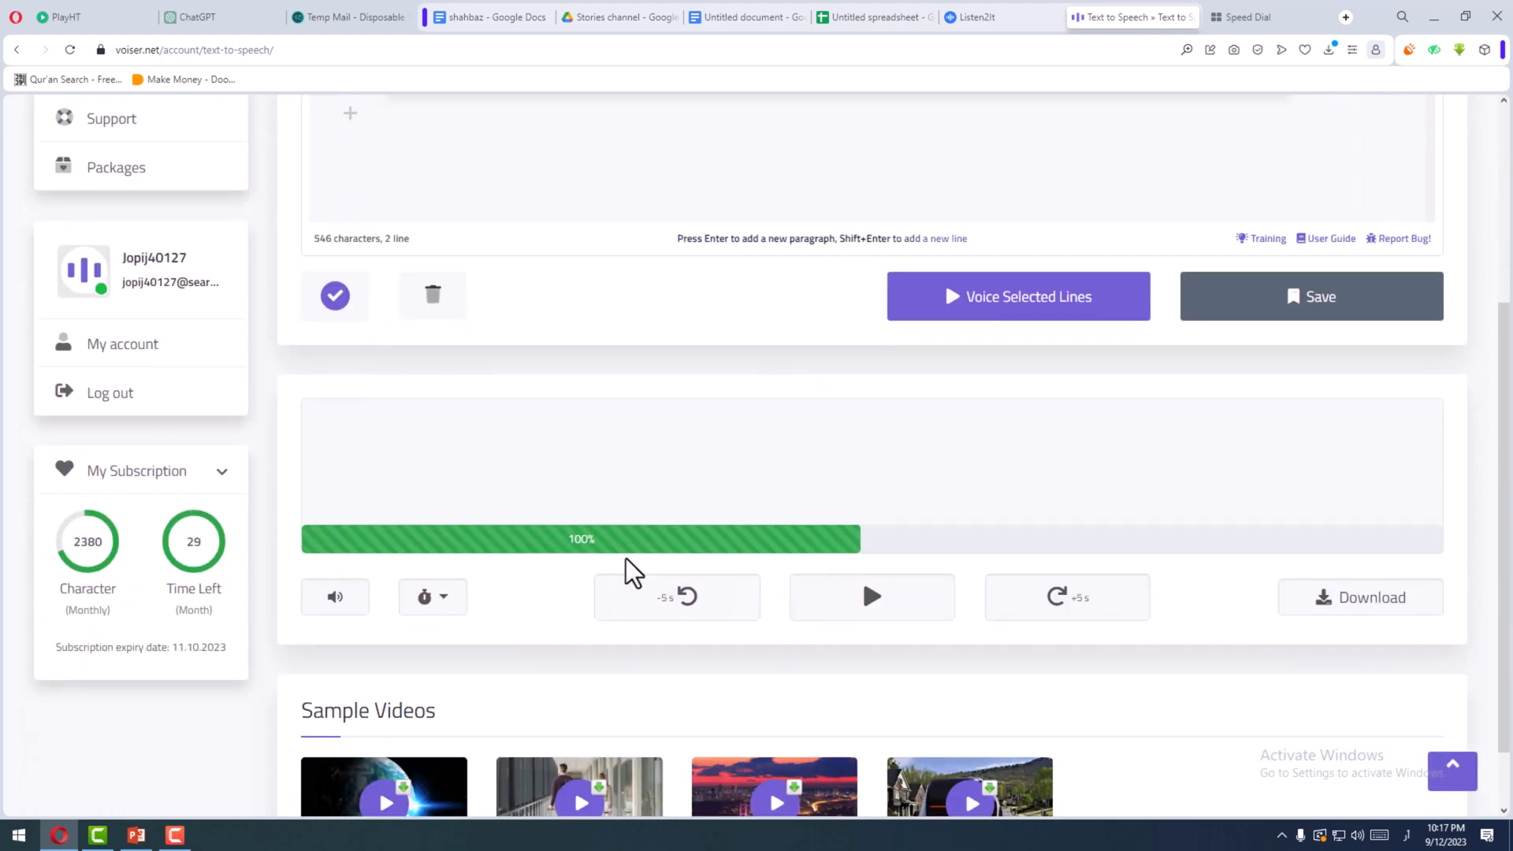
{"action": "scroll", "coordinate": [636, 564], "scroll_direction": "up", "scroll_amount": 4}
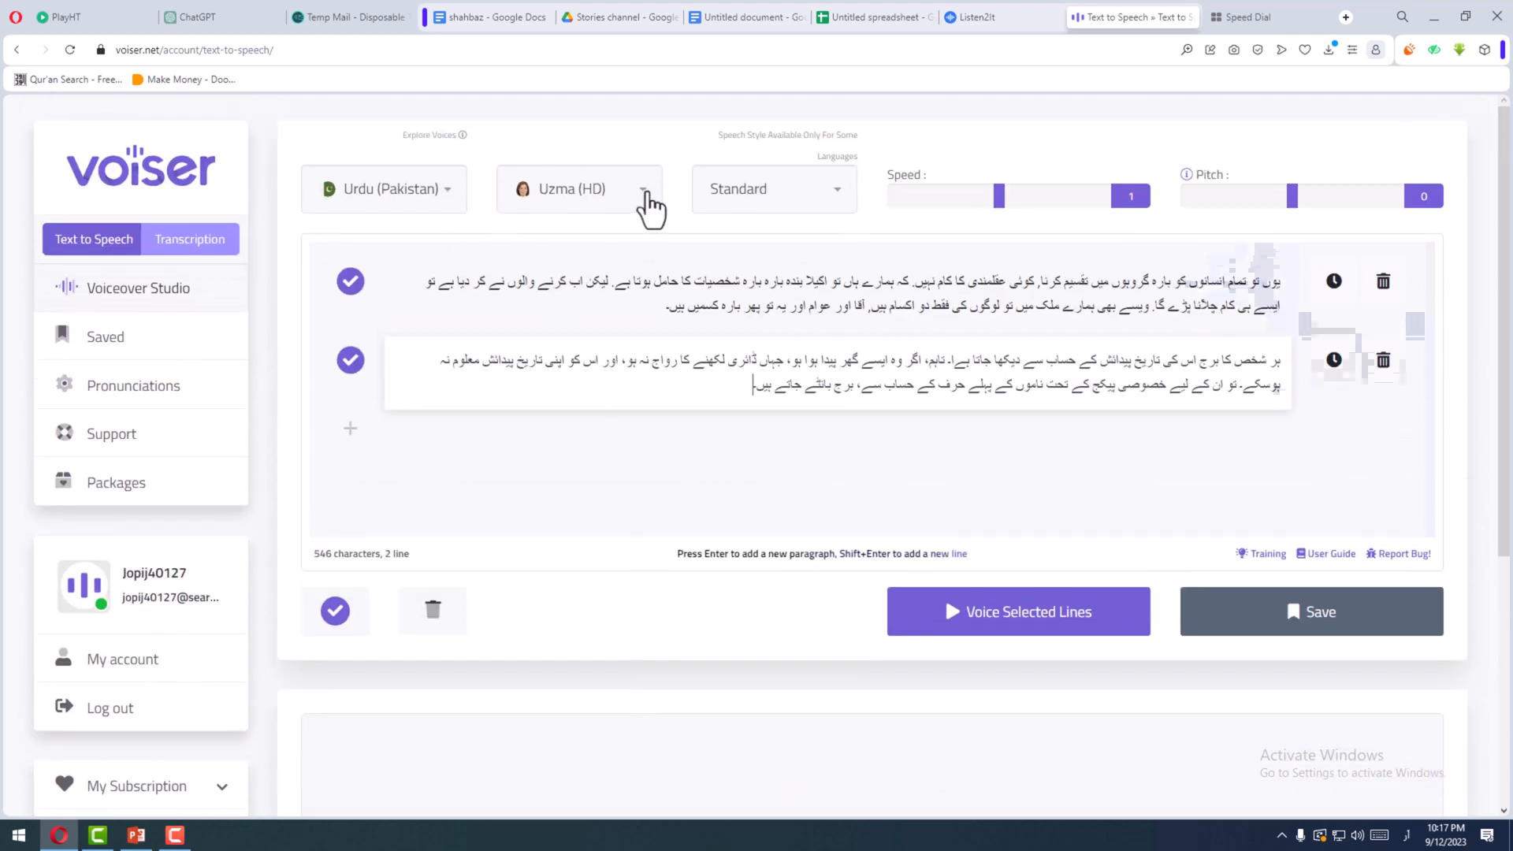
- Switch to Listen2It and change the paragraph block's voice to Uzma (F), Urdu (Pakistan)
{"action": "left_click", "coordinate": [1008, 19]}
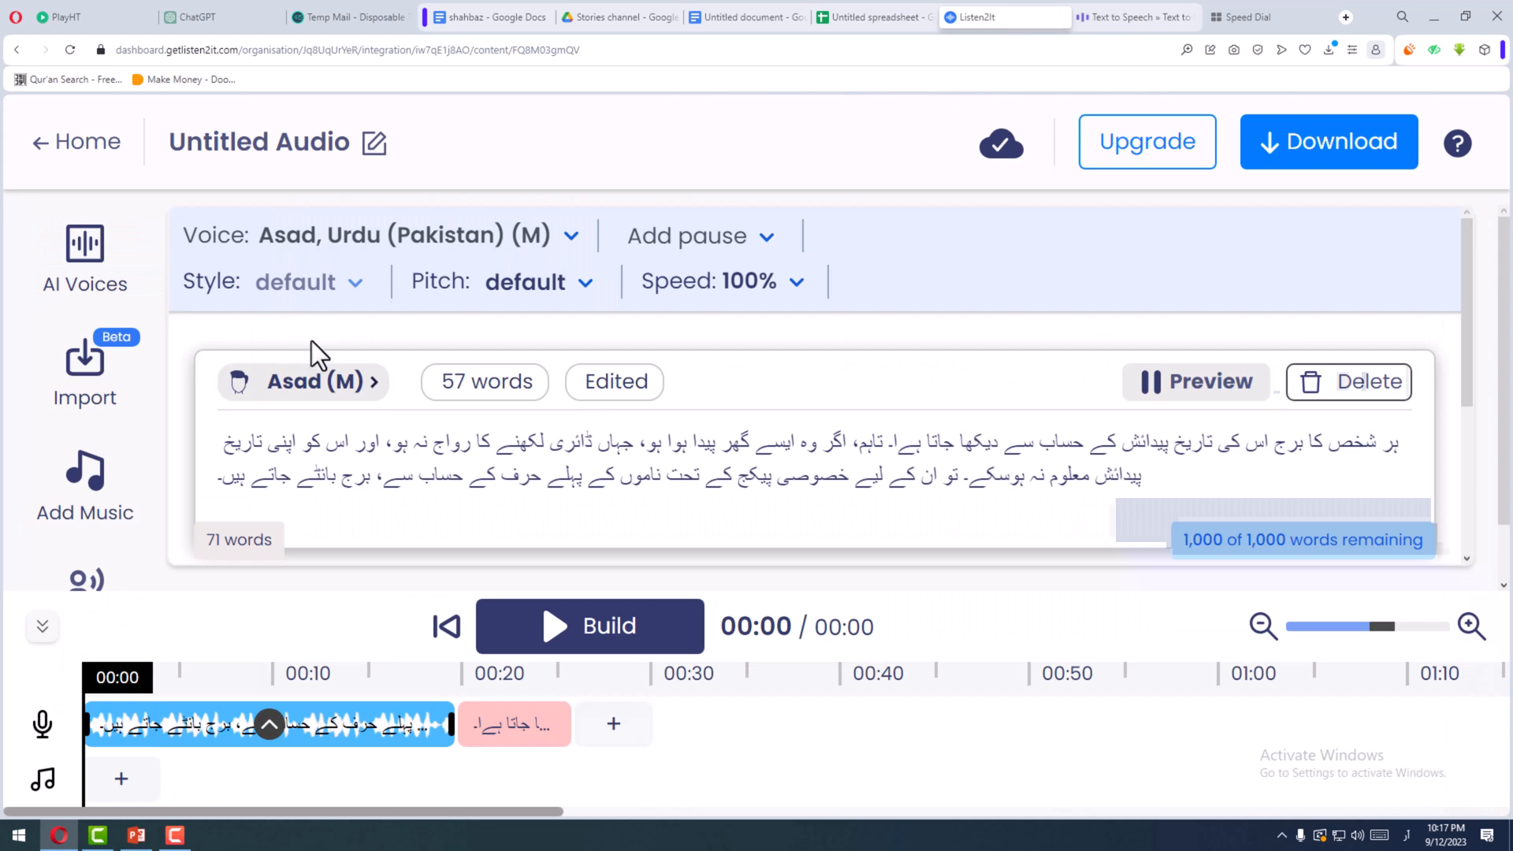
{"action": "left_click", "coordinate": [314, 394]}
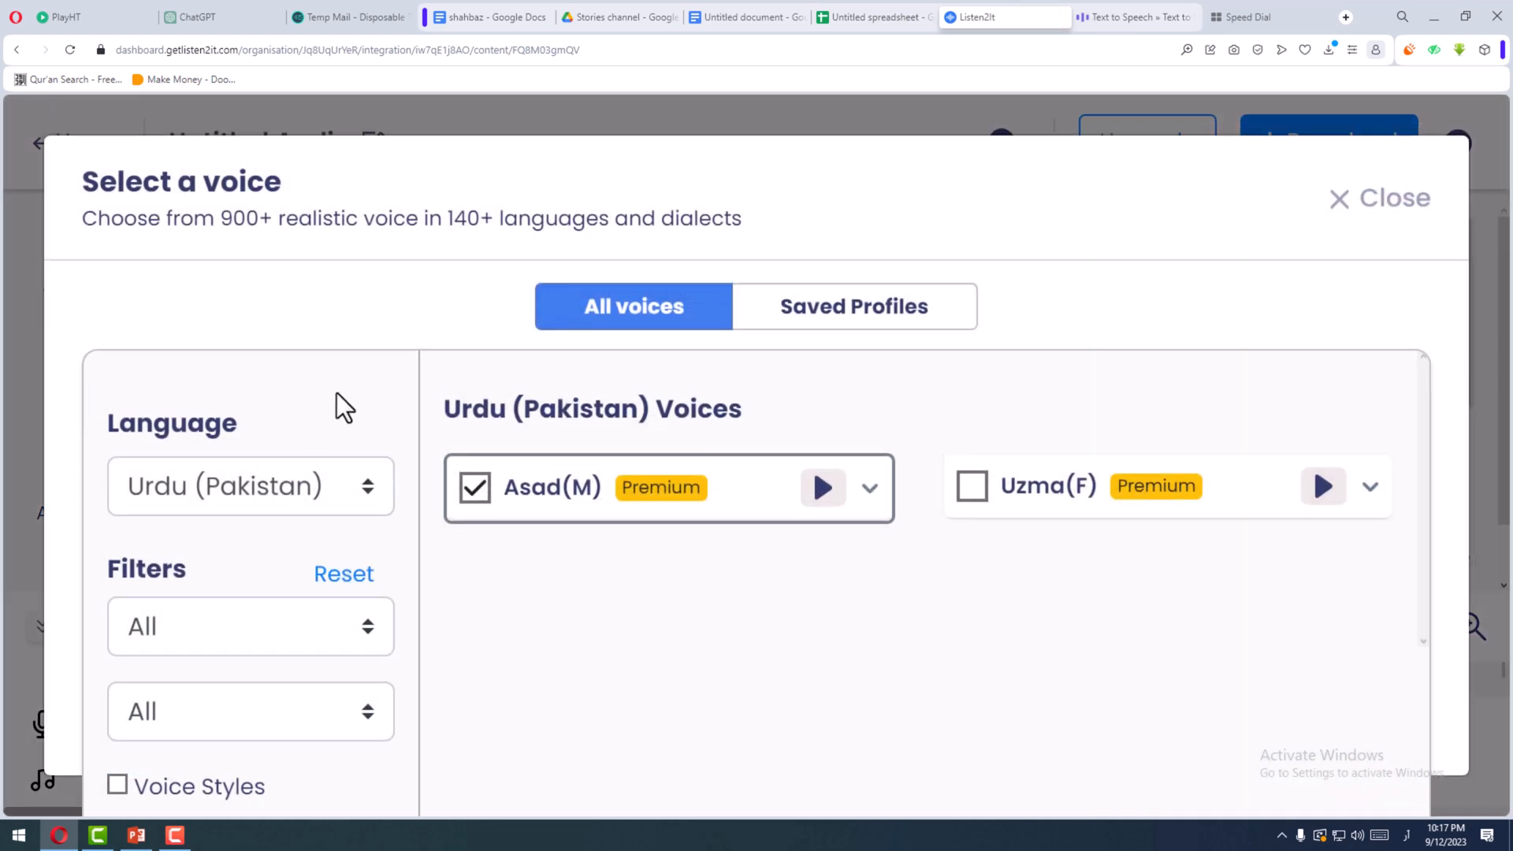
{"action": "left_click", "coordinate": [969, 495]}
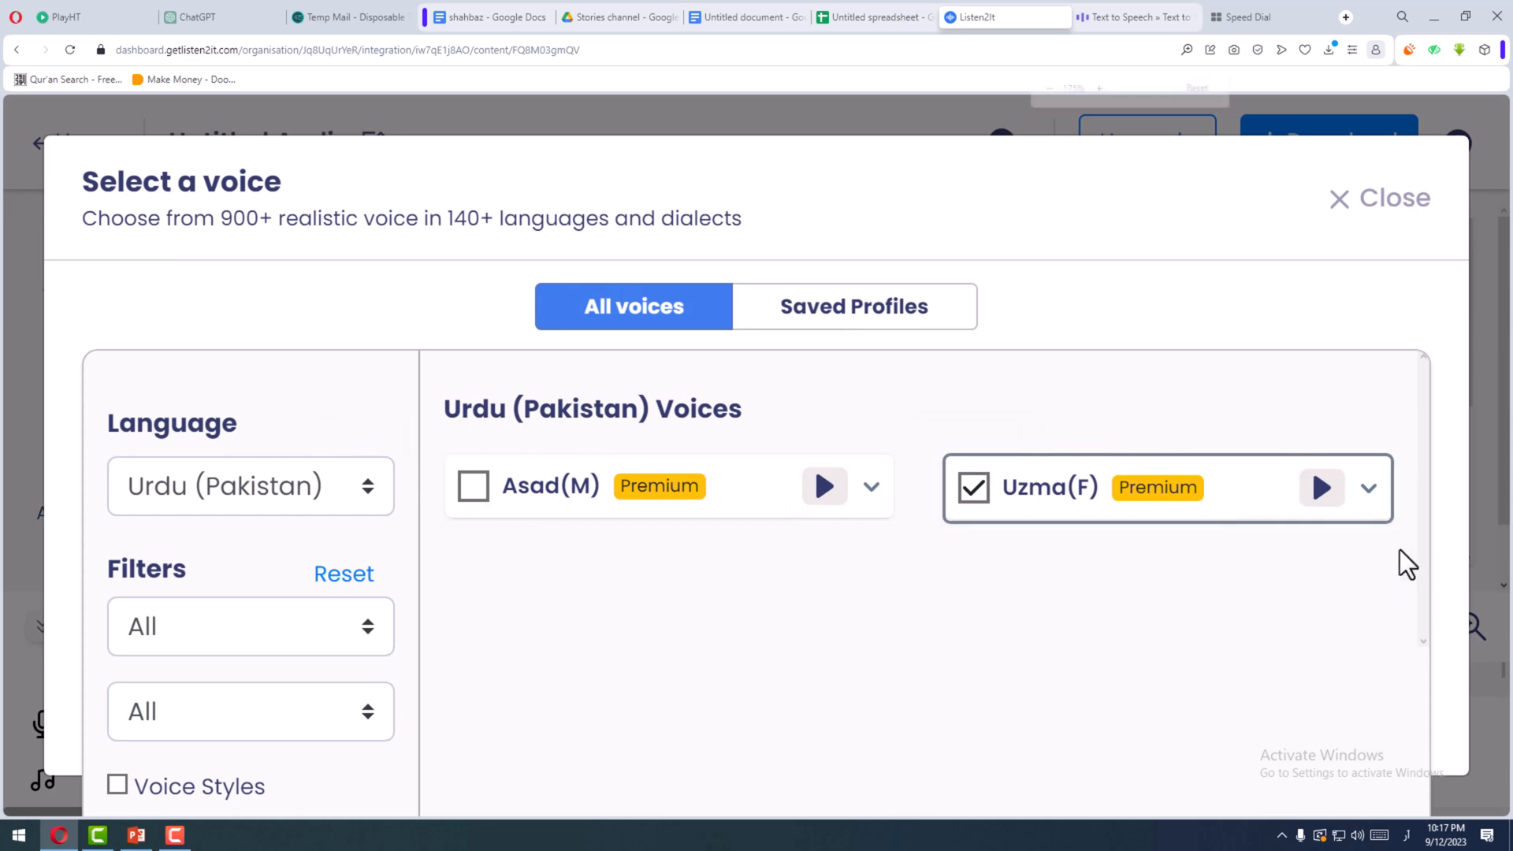
{"action": "key", "text": "ctrl+minus"}
{"action": "left_click", "coordinate": [1266, 796]}
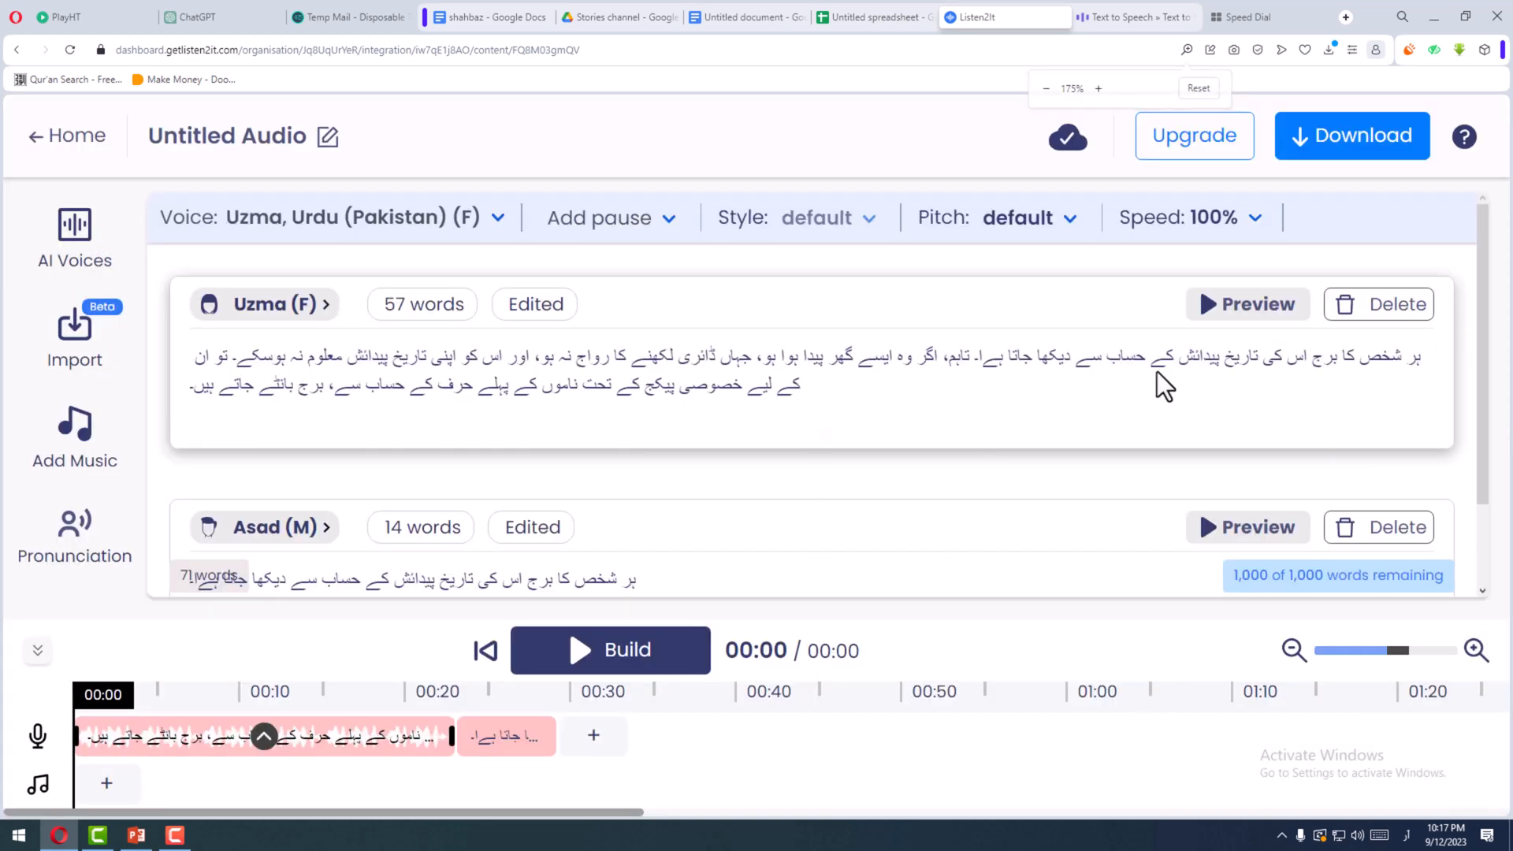
- Regenerate the paragraph block's audio with the Uzma voice, checking Voiser's generation progress while it renders
{"action": "left_click", "coordinate": [1253, 309]}
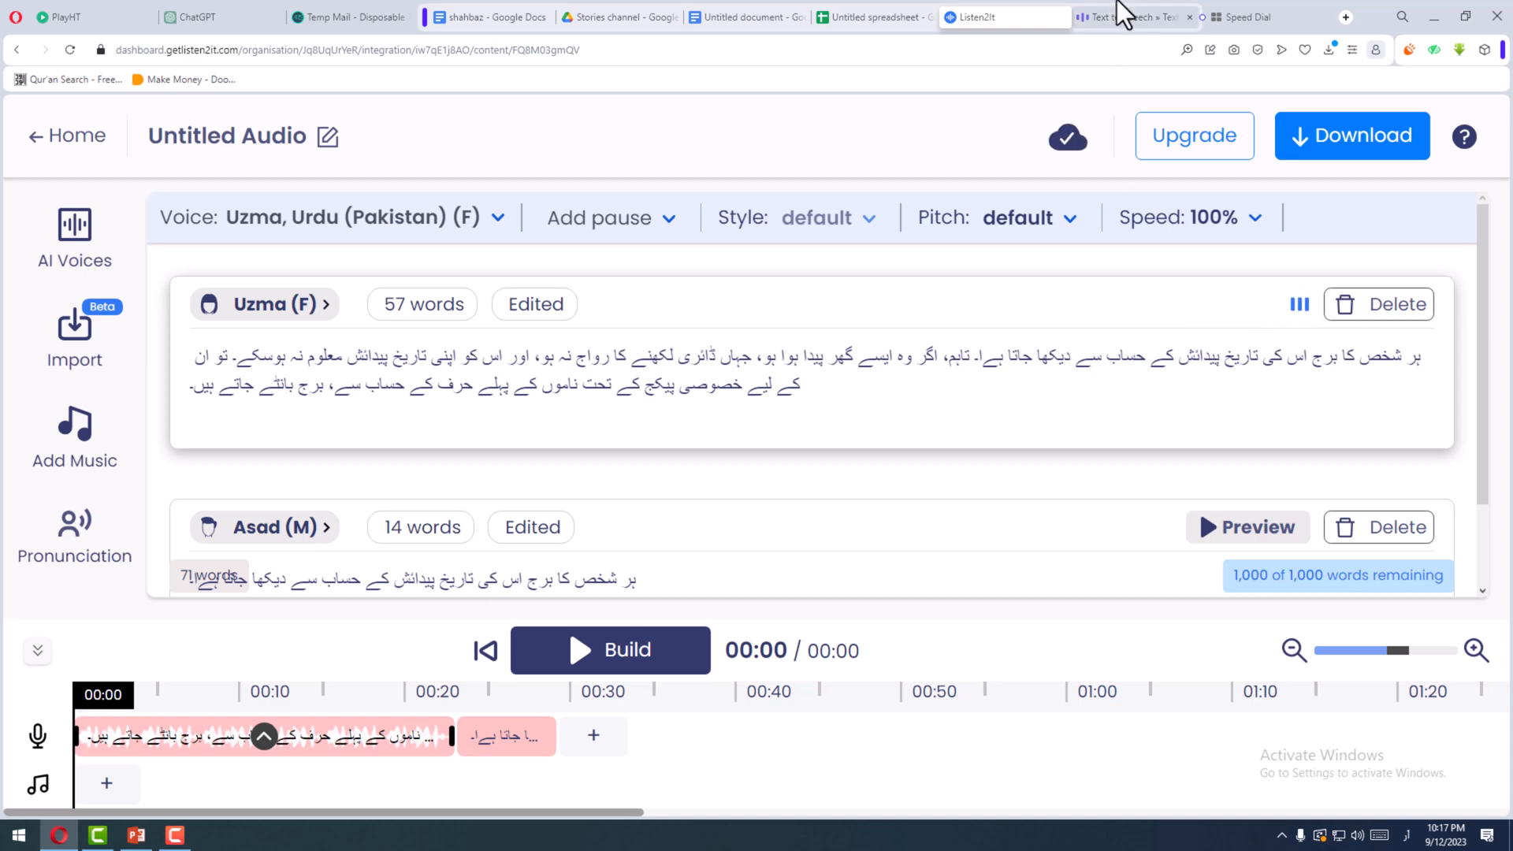
{"action": "left_click", "coordinate": [1118, 18]}
{"action": "scroll", "coordinate": [926, 567], "scroll_direction": "down", "scroll_amount": 5}
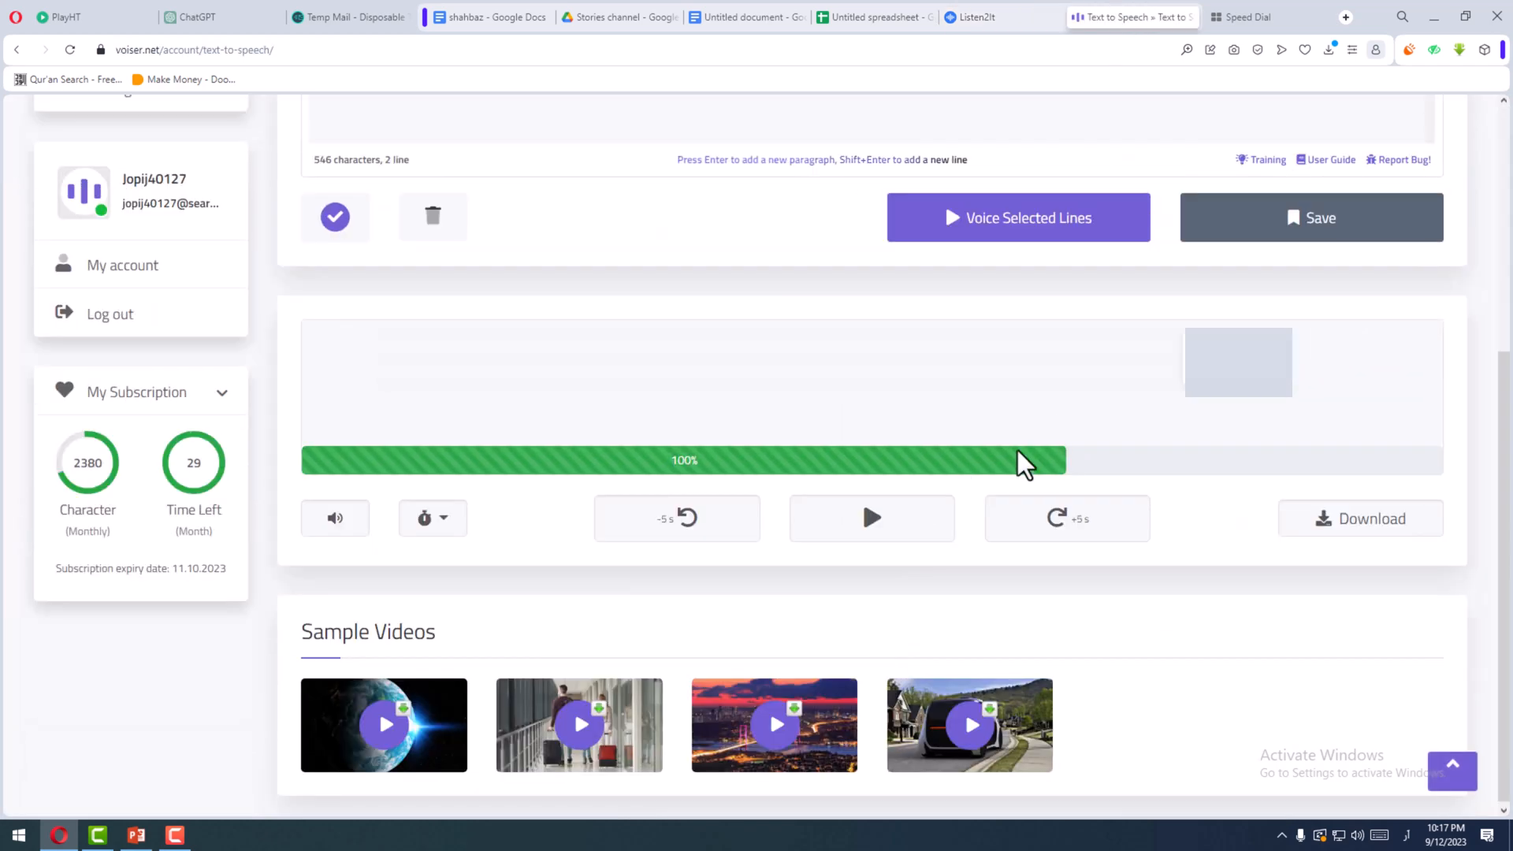
{"action": "left_click", "coordinate": [1003, 19]}
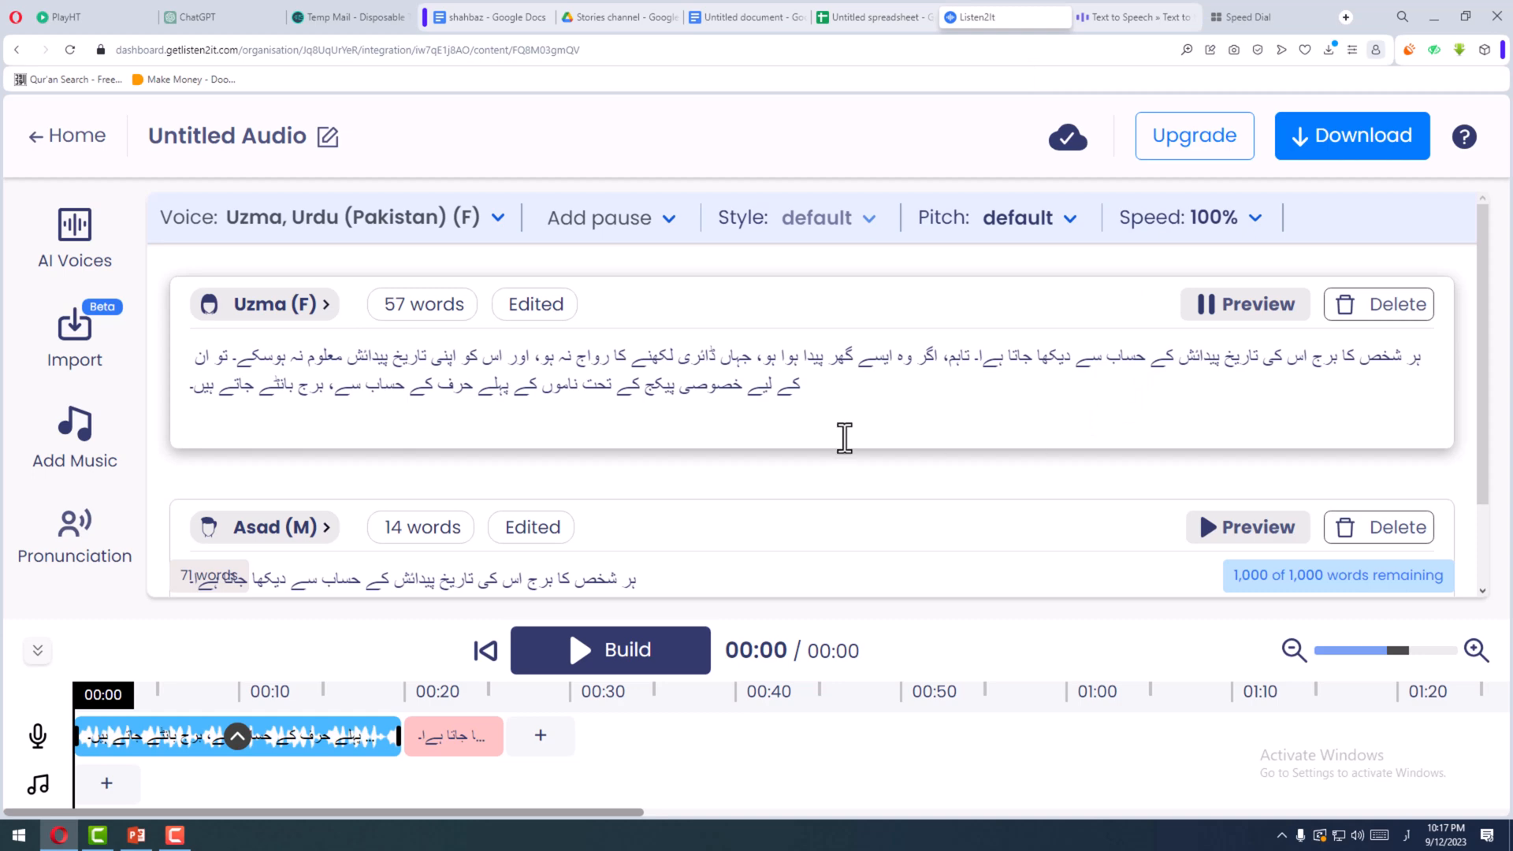
- Preview the Uzma voice clip on the timeline and close its clip options
{"action": "left_click", "coordinate": [236, 739]}
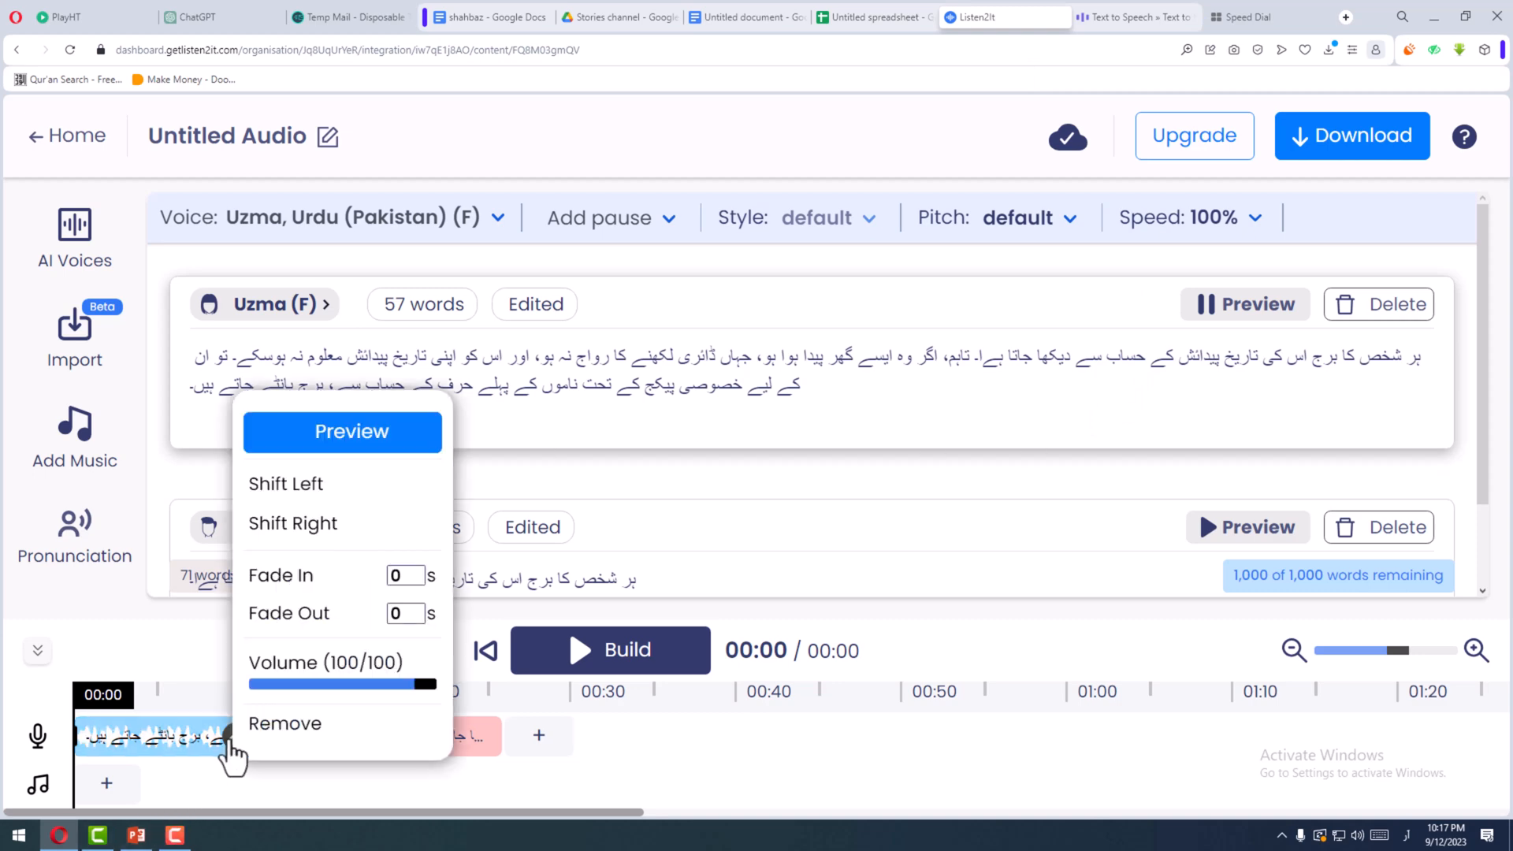
{"action": "left_click", "coordinate": [282, 442]}
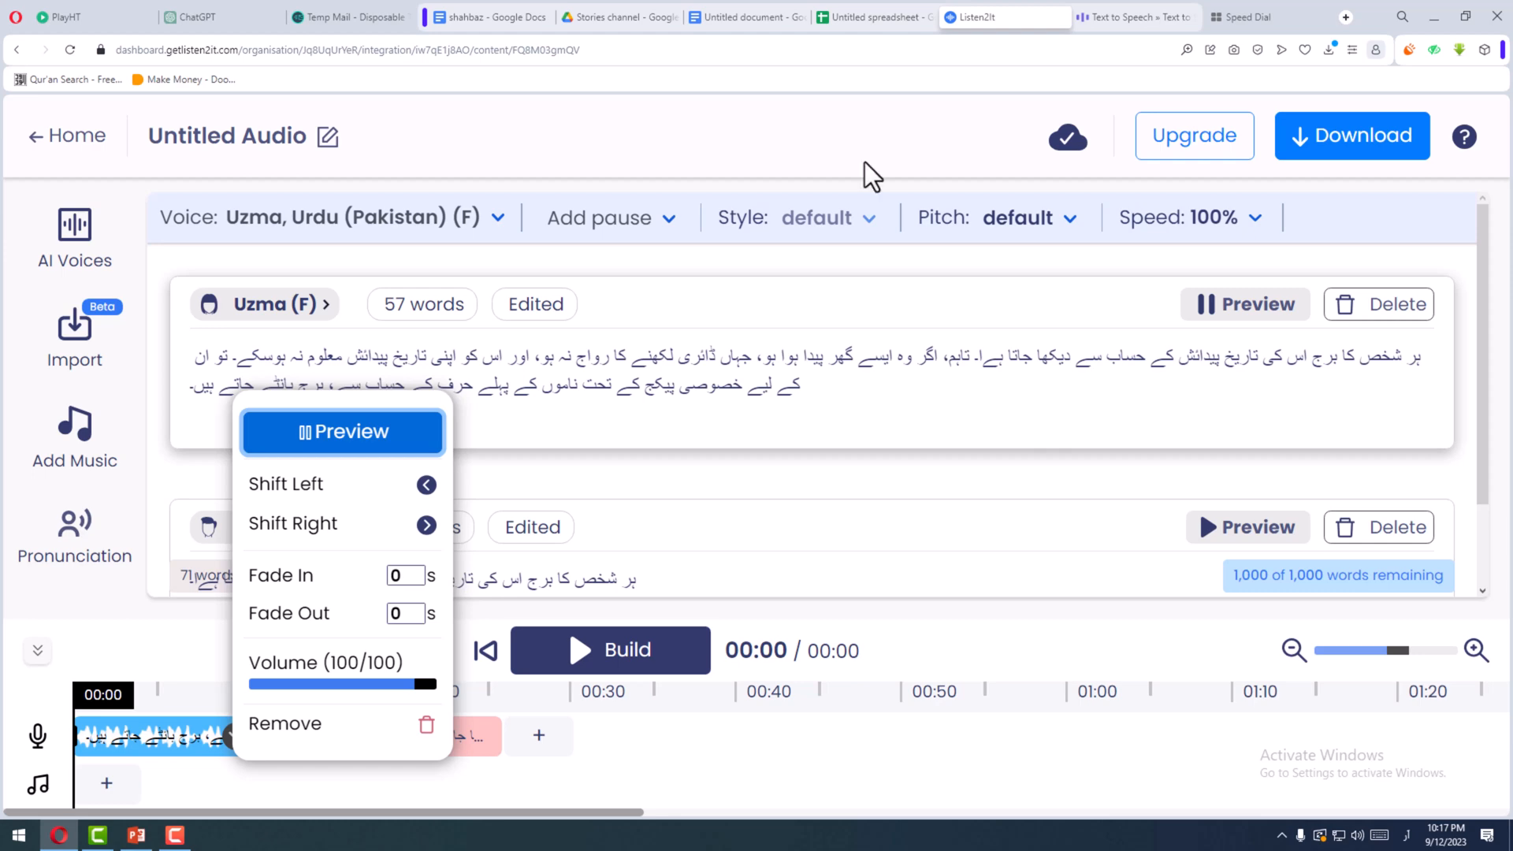
{"action": "mouse_move", "coordinate": [8, 740]}
{"action": "mouse_move", "coordinate": [859, 475]}
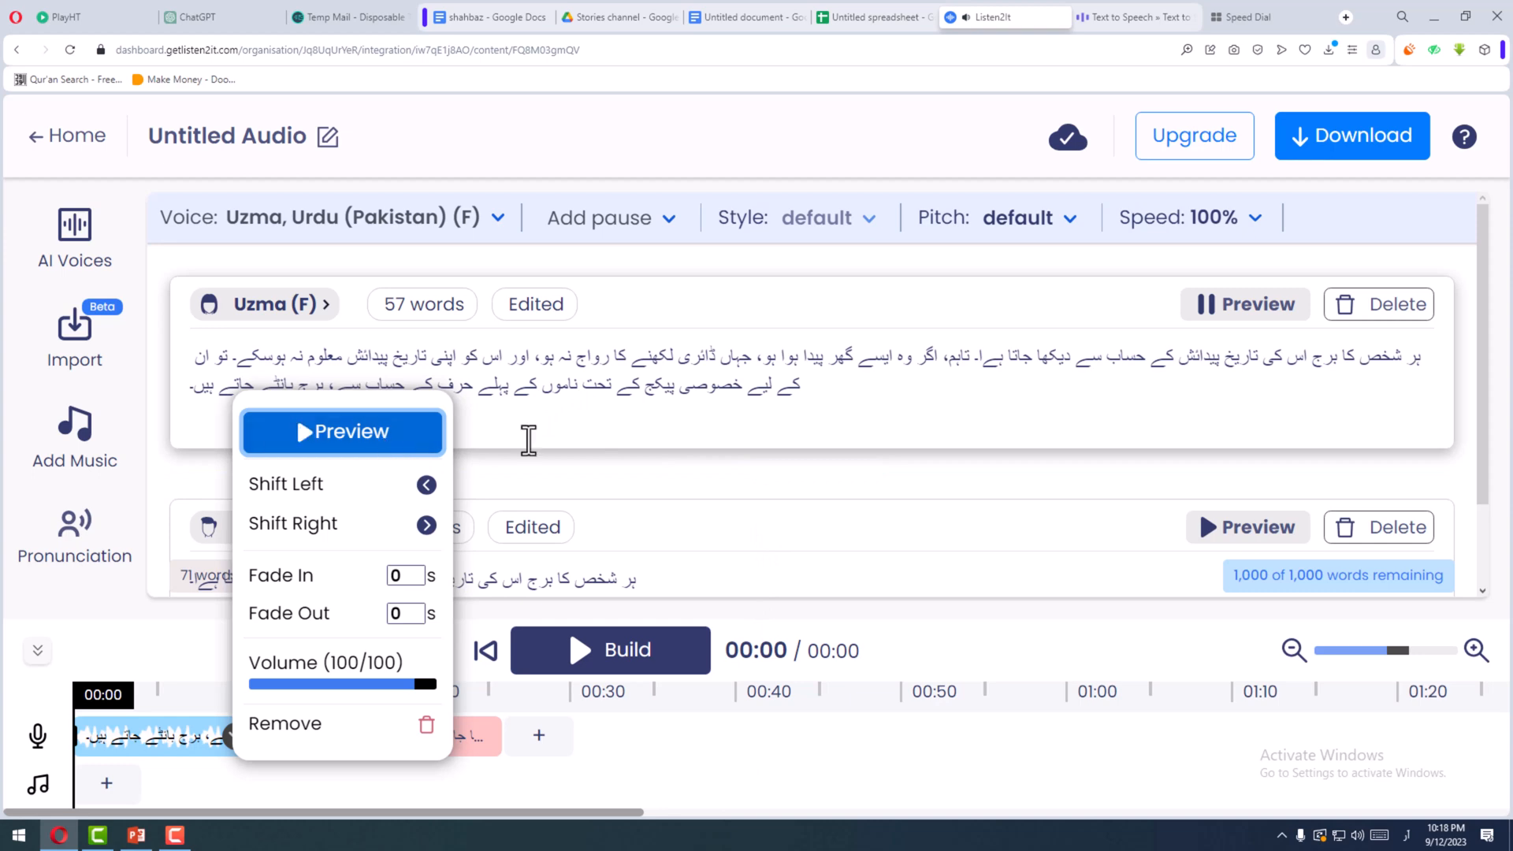
{"action": "left_click", "coordinate": [620, 411]}
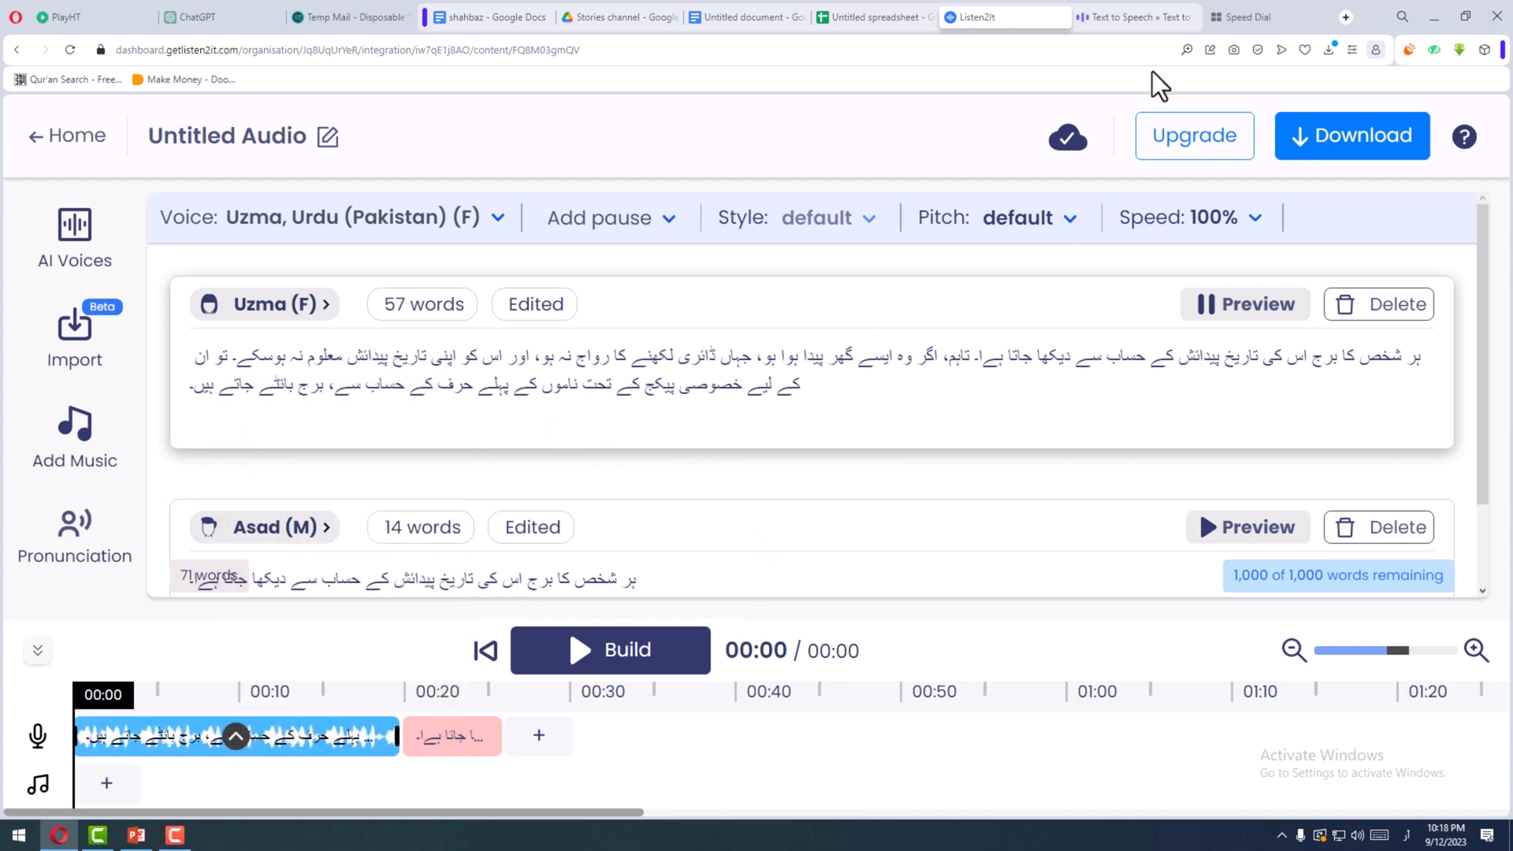
- Switch to Voiser and play the generated audio while following the two lines of Urdu text
{"action": "left_click", "coordinate": [1134, 17]}
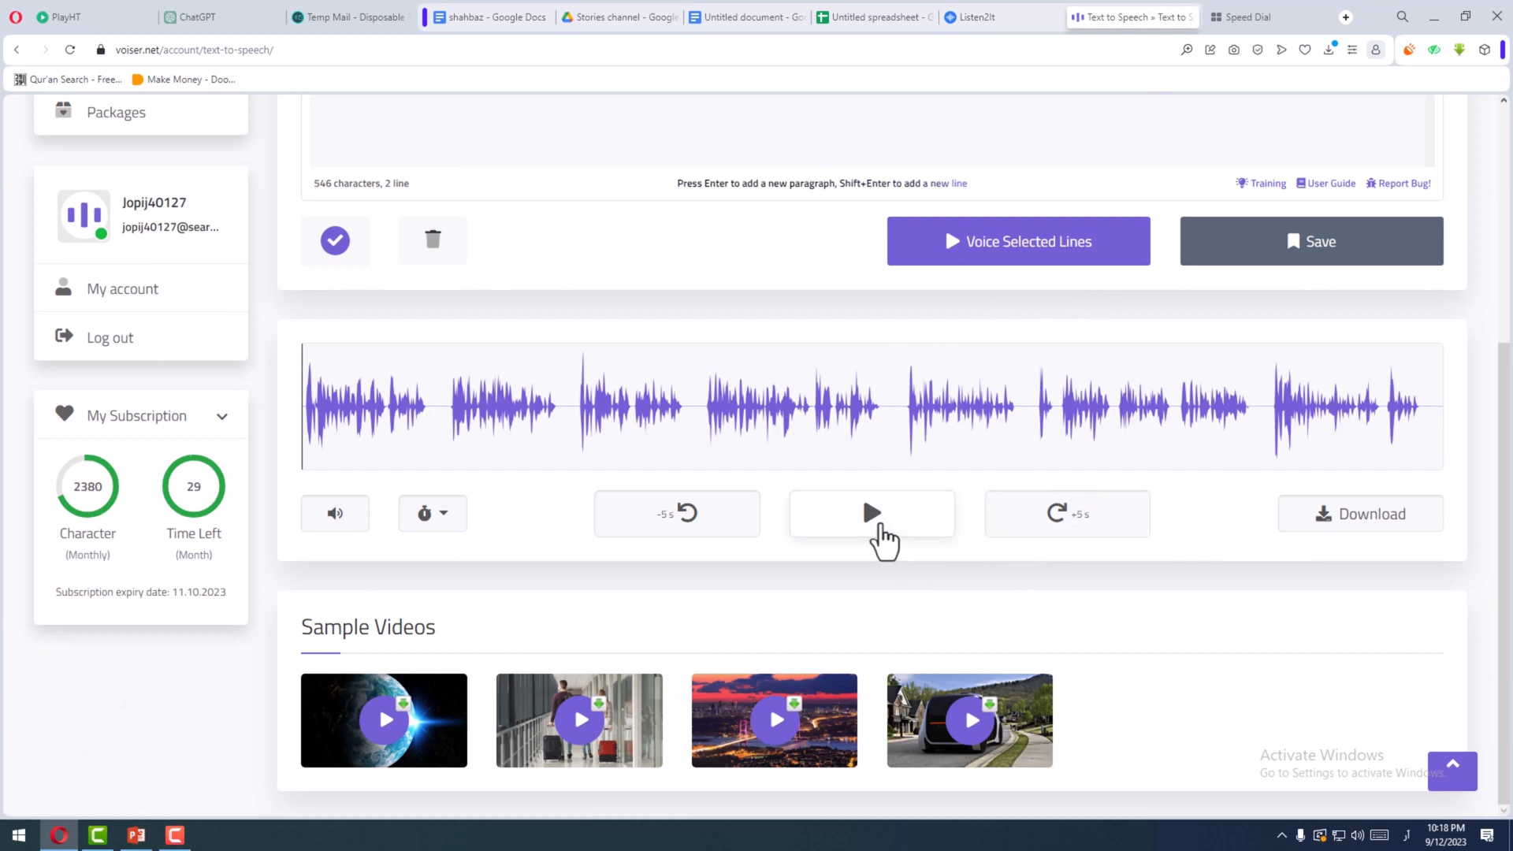
{"action": "left_click", "coordinate": [870, 528]}
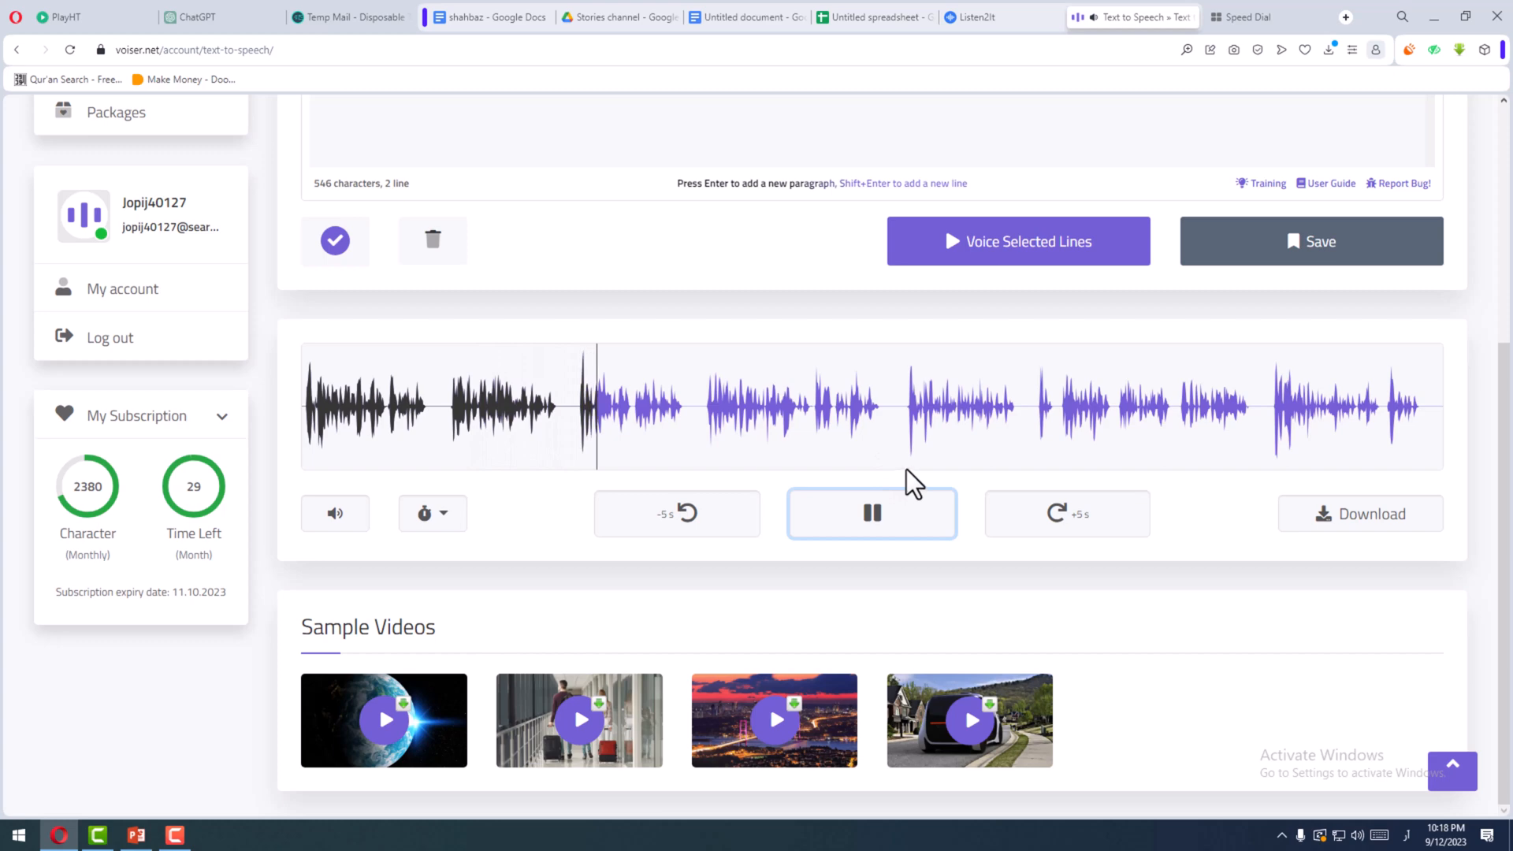
{"action": "scroll", "coordinate": [873, 463], "scroll_direction": "up", "scroll_amount": 1}
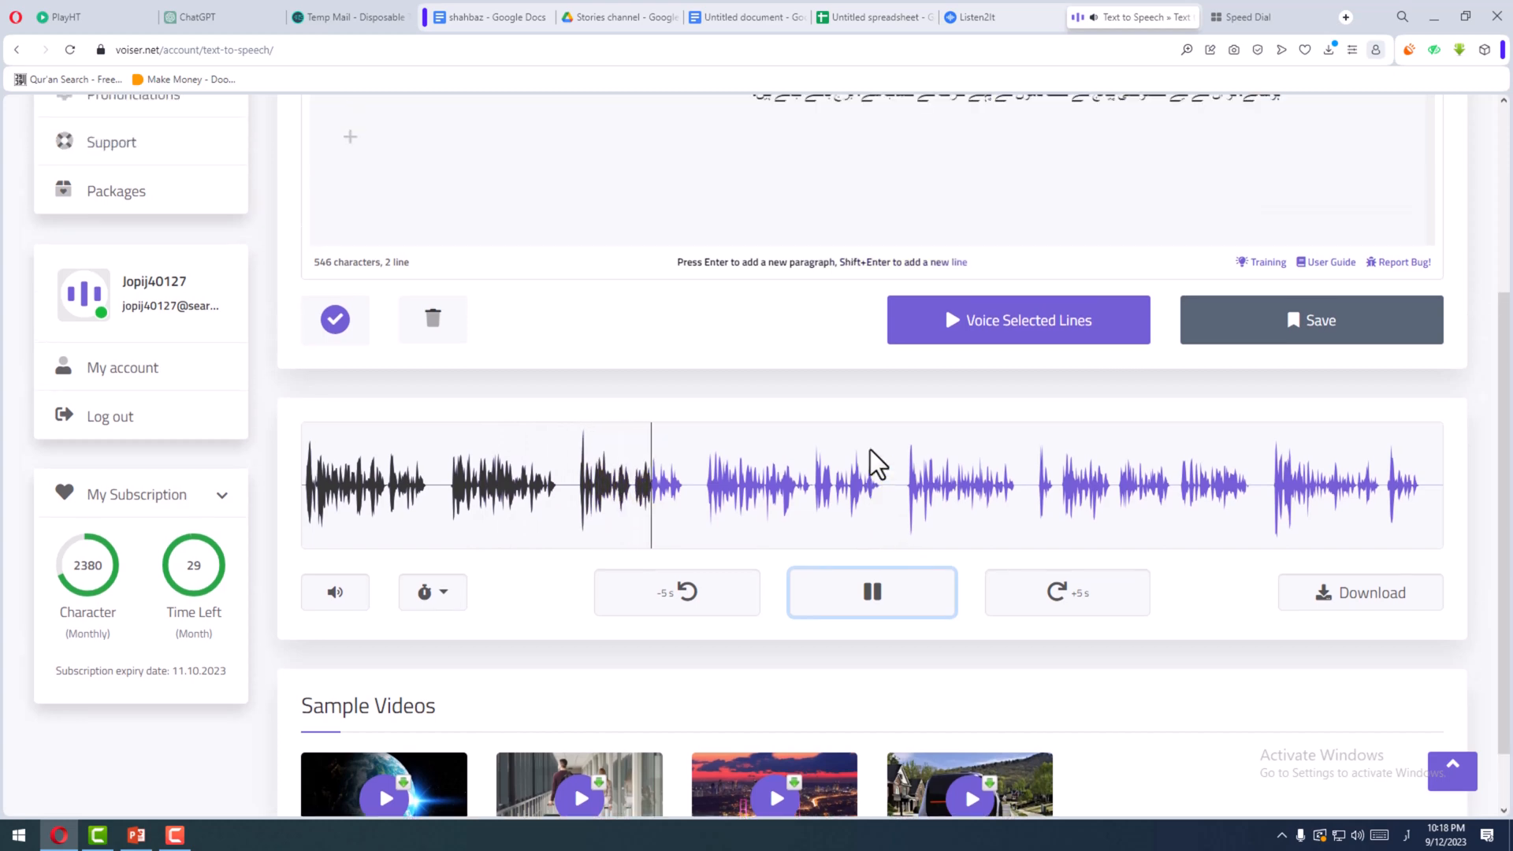
{"action": "scroll", "coordinate": [870, 449], "scroll_direction": "up", "scroll_amount": 4}
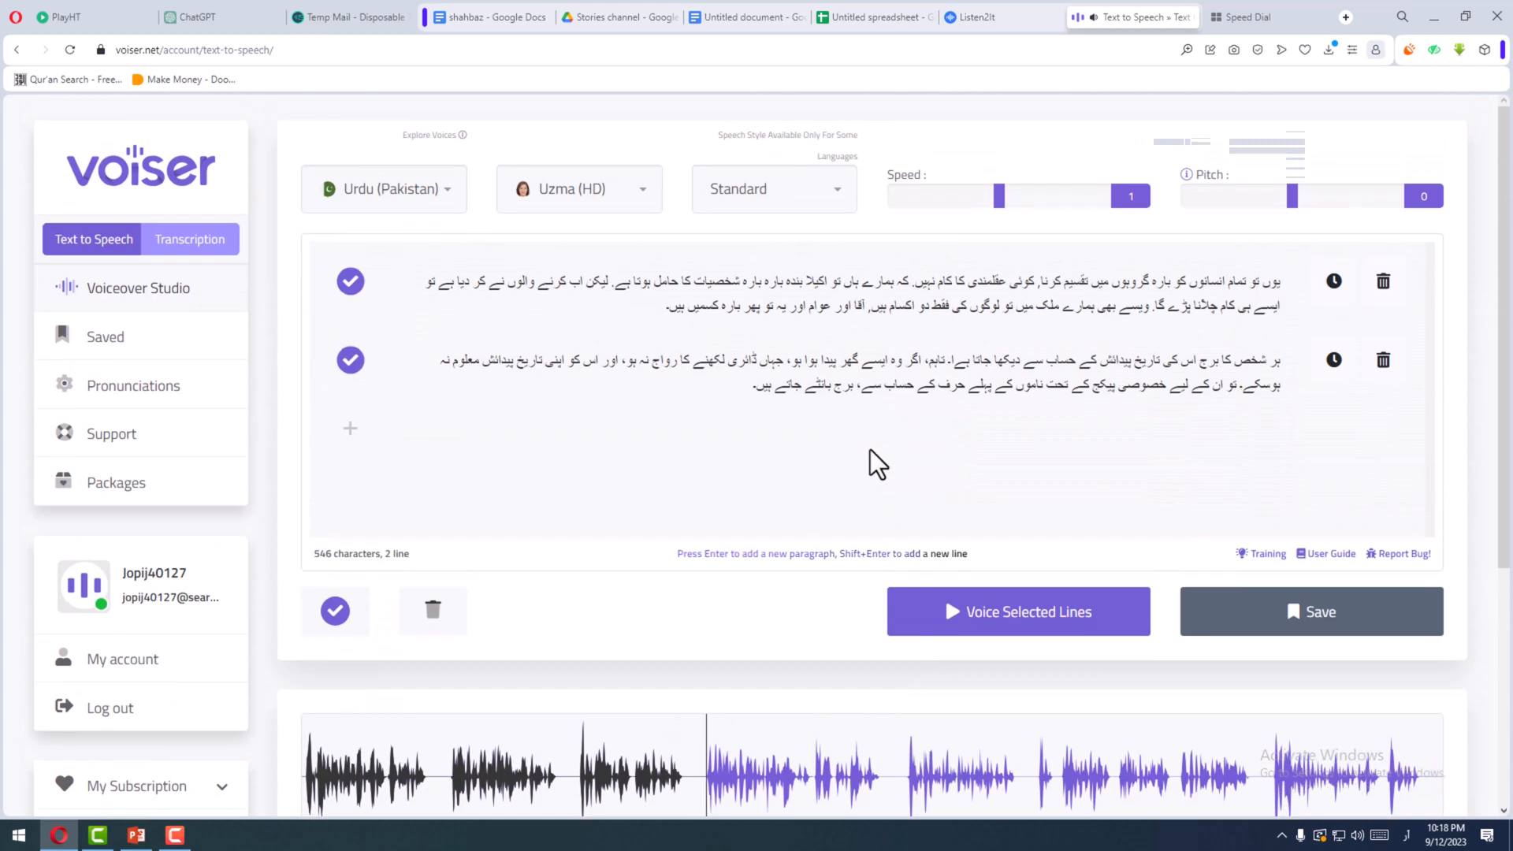
- Replace the stray alif after "جاتا ہے" in the second line with a space before the full stop
{"action": "scroll", "coordinate": [878, 441], "scroll_direction": "down", "scroll_amount": 1}
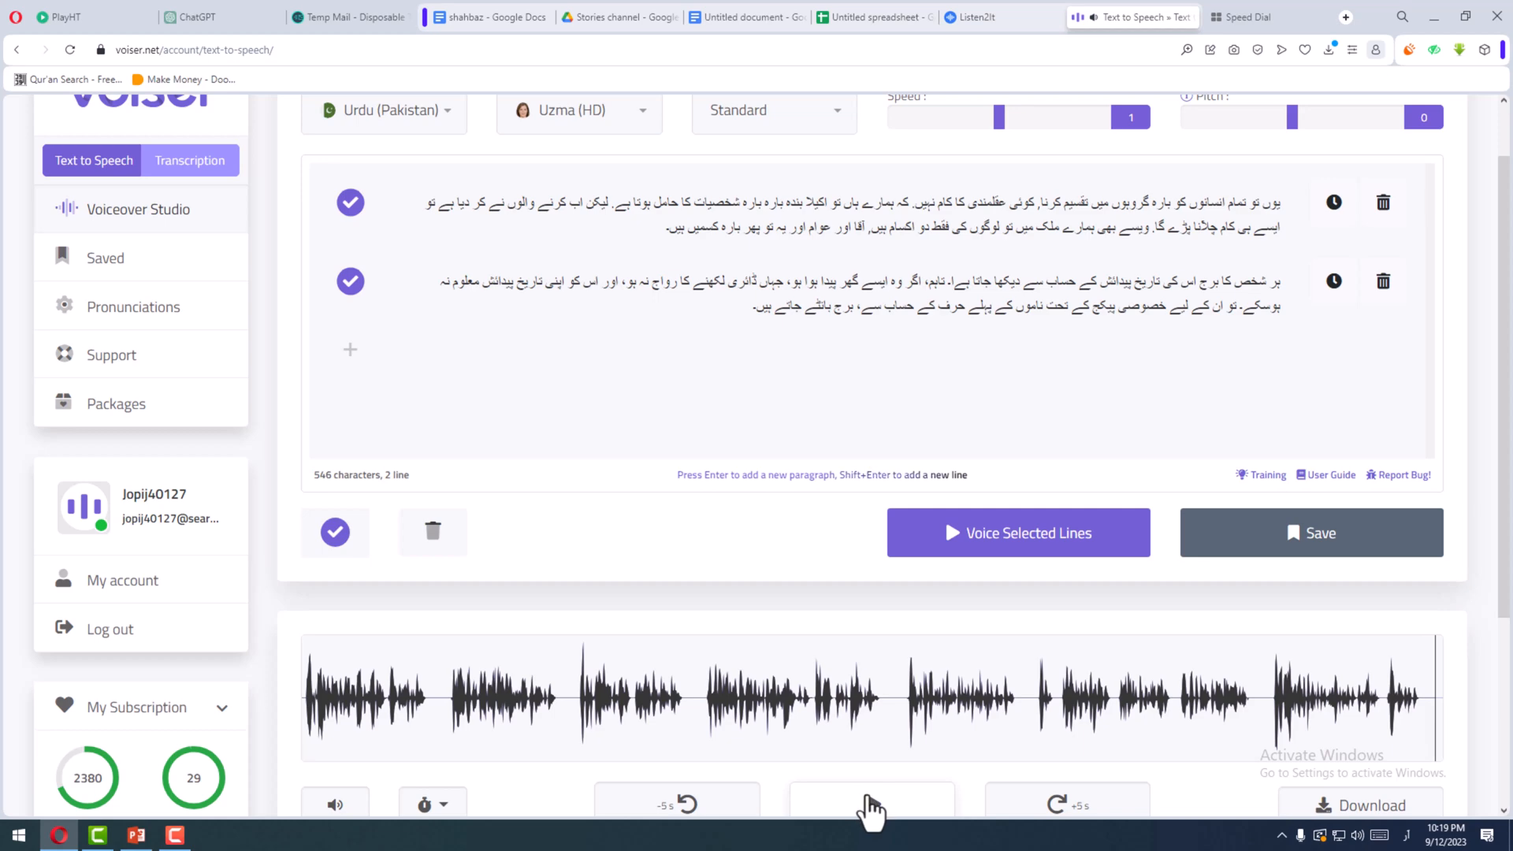
{"action": "left_click", "coordinate": [952, 285]}
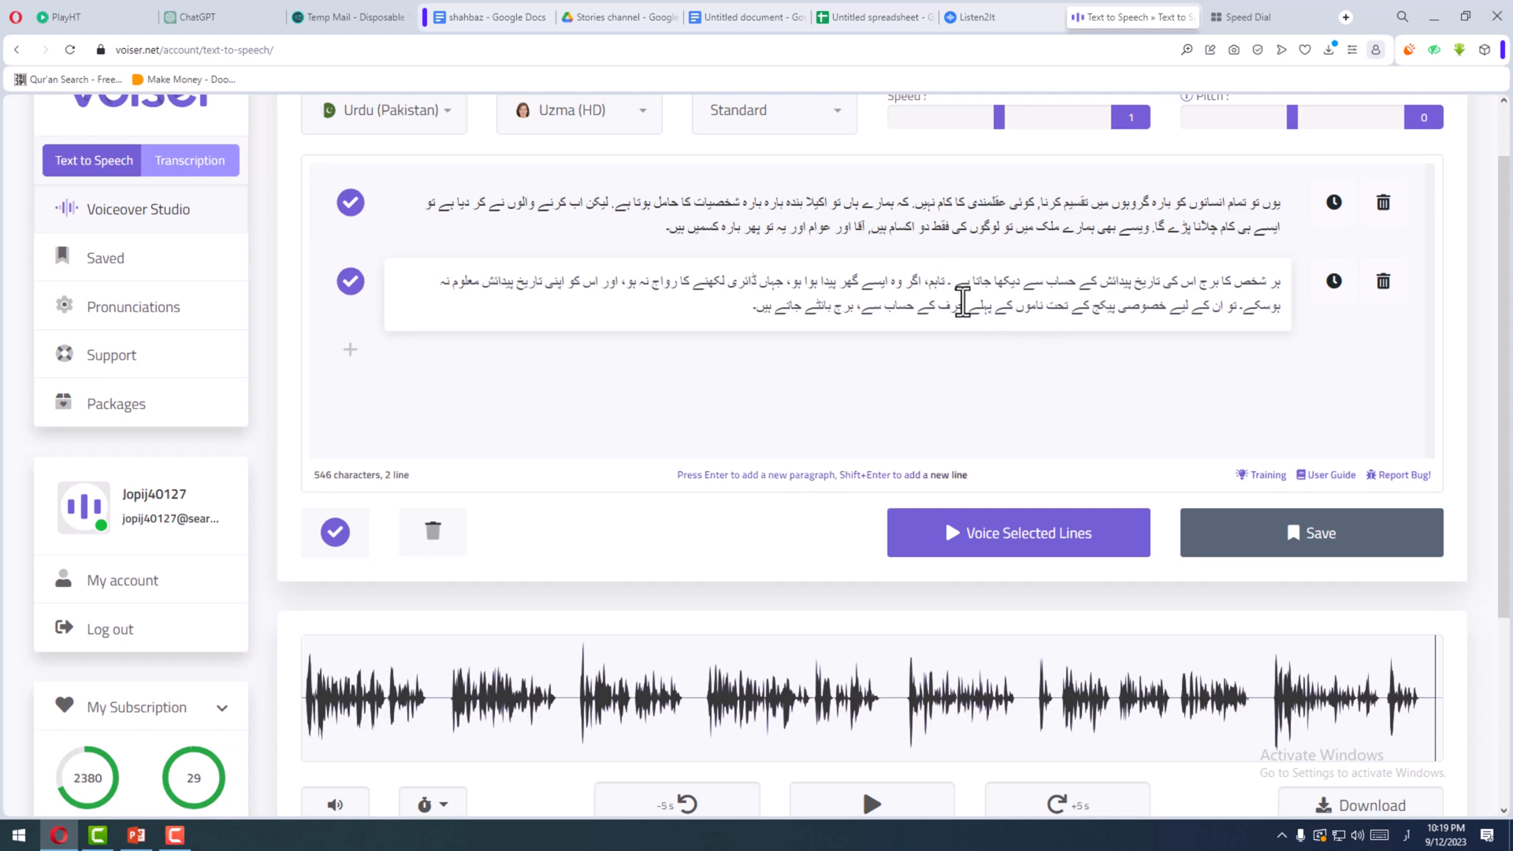
- Try to download the audio generated from the two lines
{"action": "scroll", "coordinate": [992, 388], "scroll_direction": "down", "scroll_amount": 1}
{"action": "scroll", "coordinate": [993, 387], "scroll_direction": "down", "scroll_amount": 1}
{"action": "left_click", "coordinate": [1337, 731]}
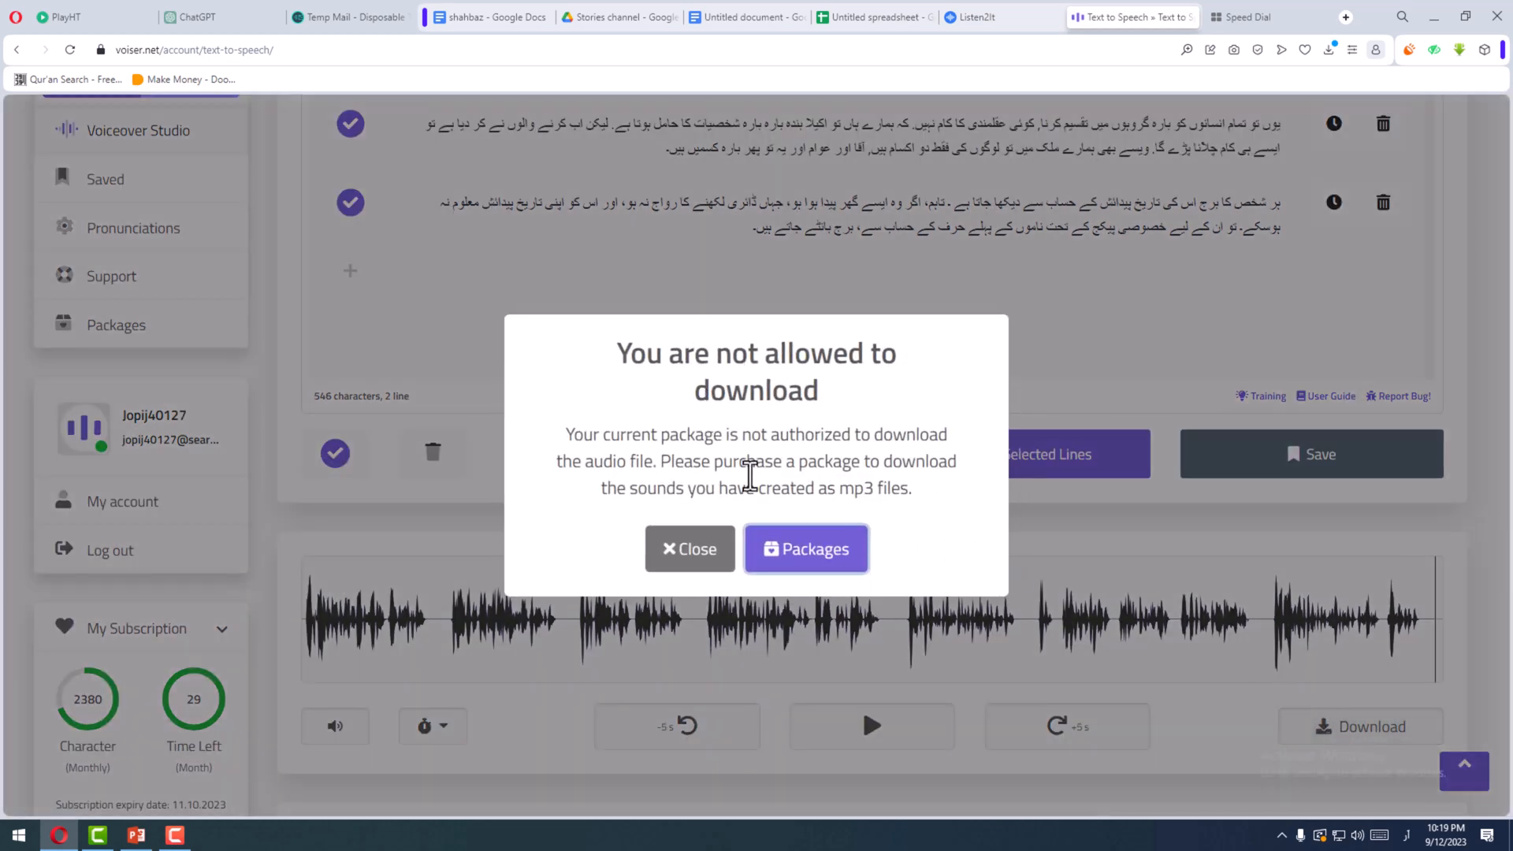
{"action": "left_click", "coordinate": [1084, 309]}
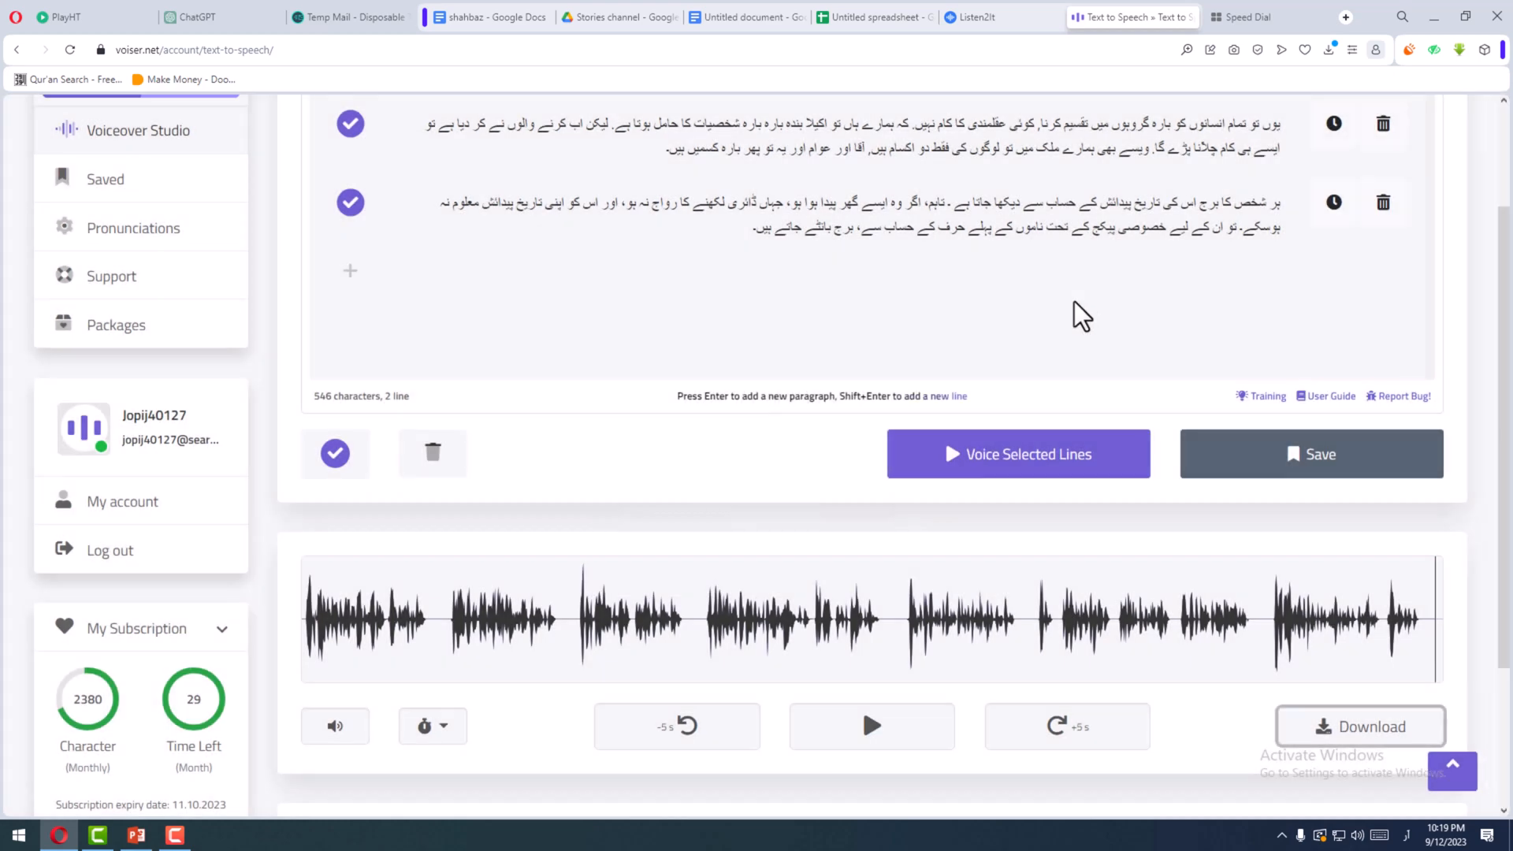
{"action": "scroll", "coordinate": [1079, 303], "scroll_direction": "up", "scroll_amount": 2}
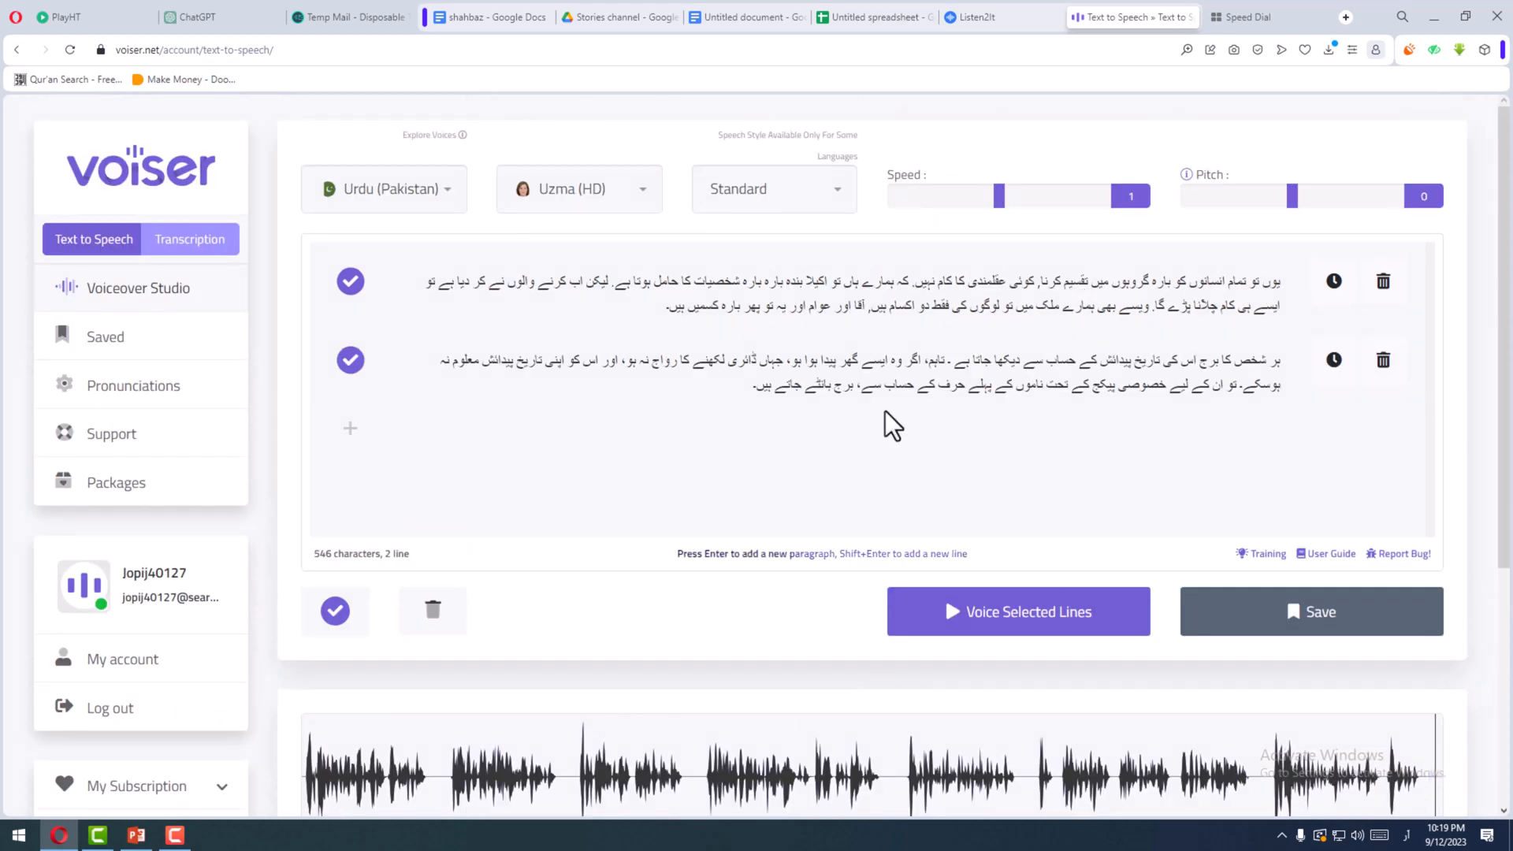
{"action": "scroll", "coordinate": [788, 677], "scroll_direction": "down", "scroll_amount": 2}
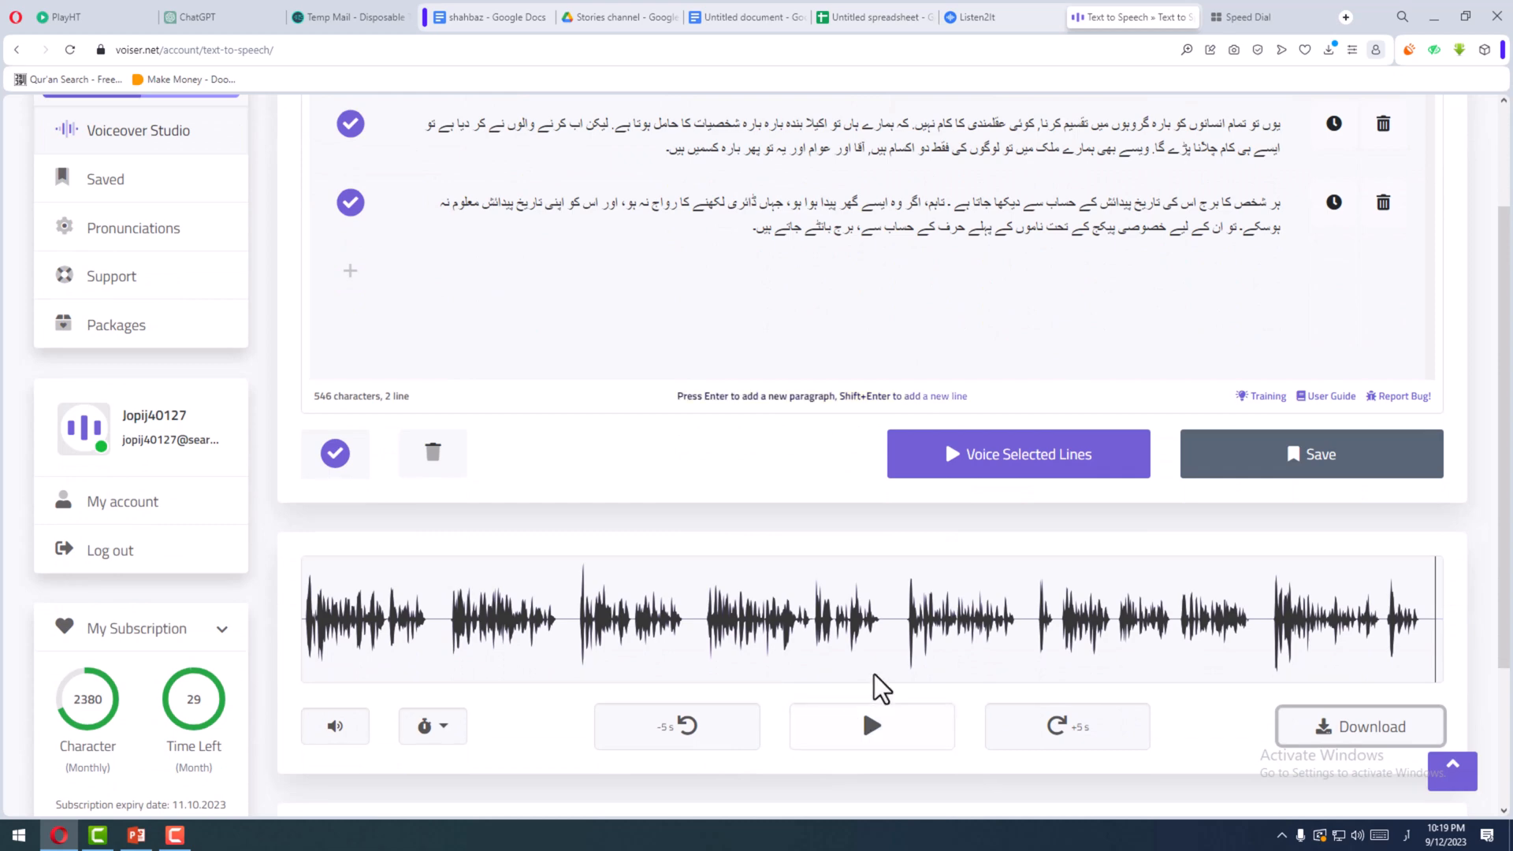
{"action": "scroll", "coordinate": [878, 682], "scroll_direction": "up", "scroll_amount": 2}
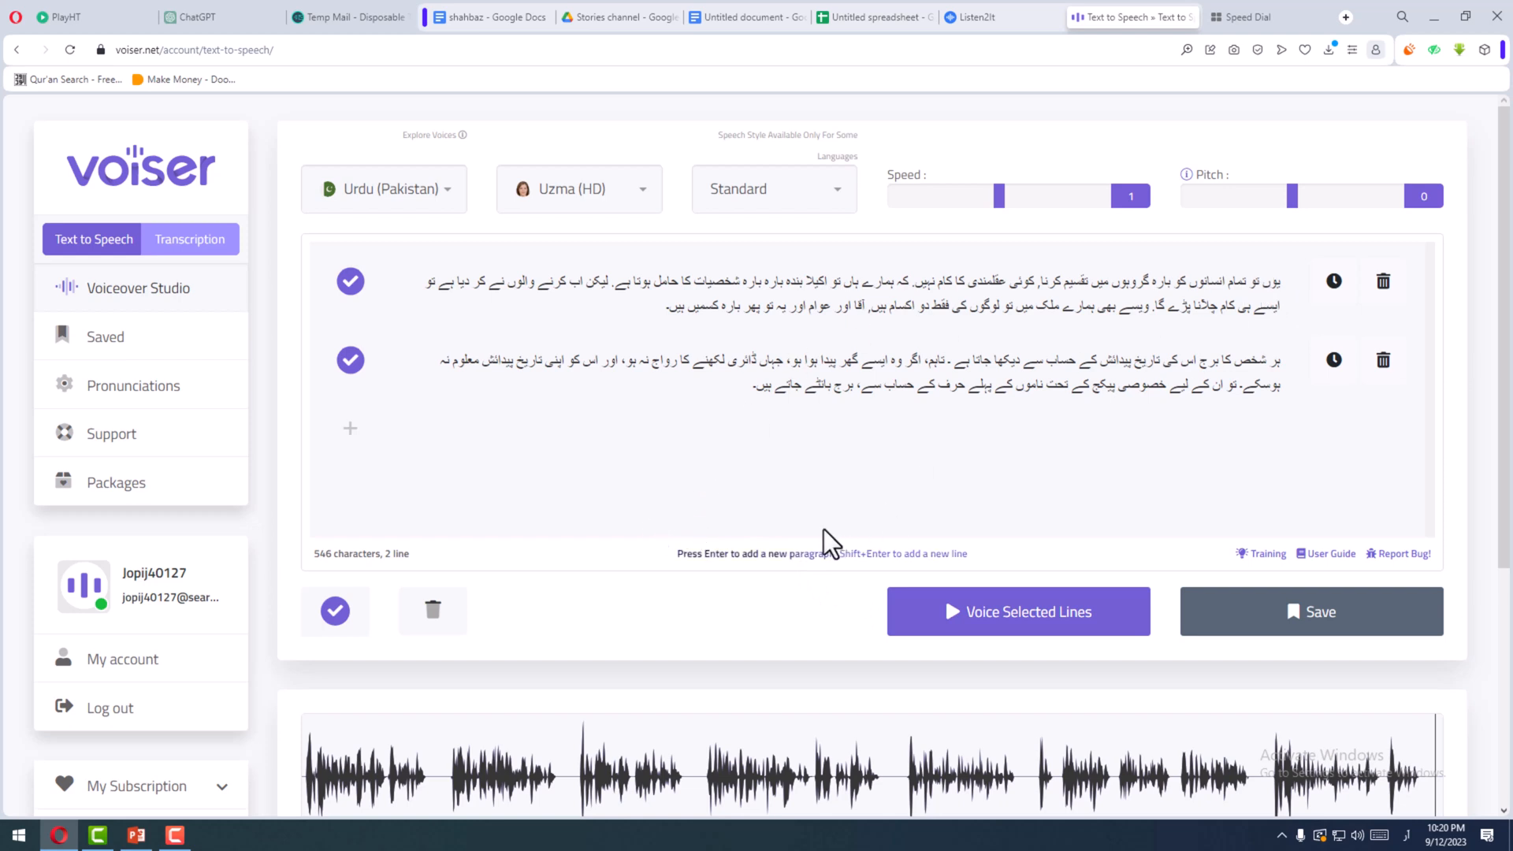
{"action": "scroll", "coordinate": [810, 528], "scroll_direction": "down", "scroll_amount": 1}
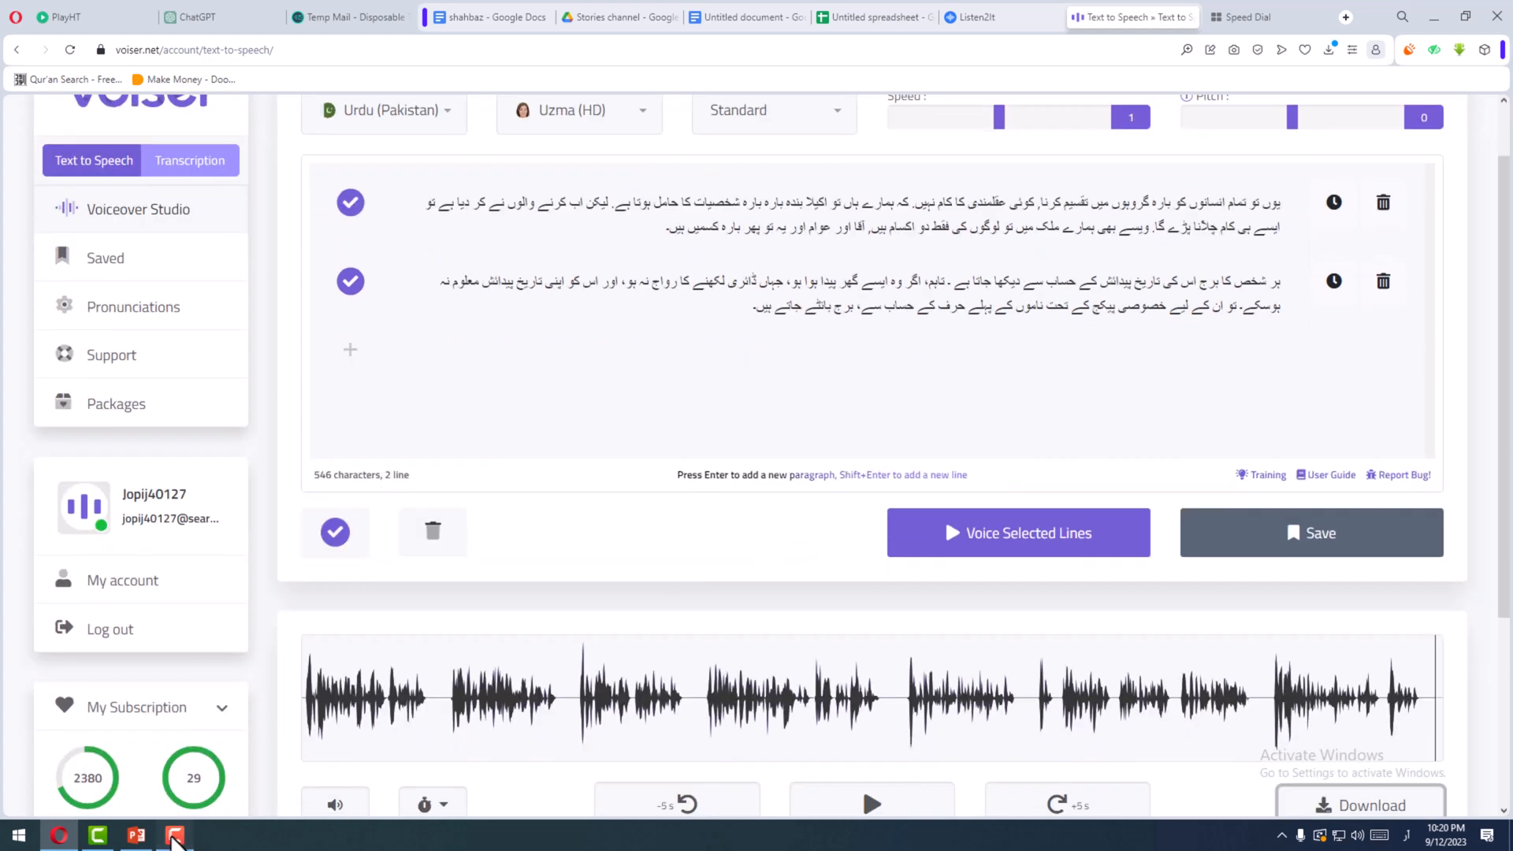